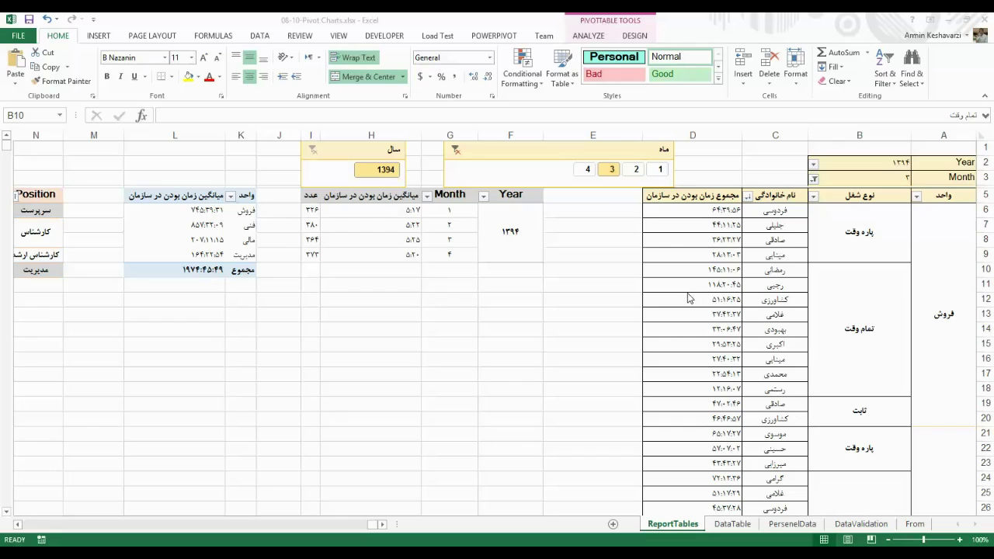
Step: Select the full-time group and time value cells in the employee pivot table
left_click(781, 300)
left_click(890, 283)
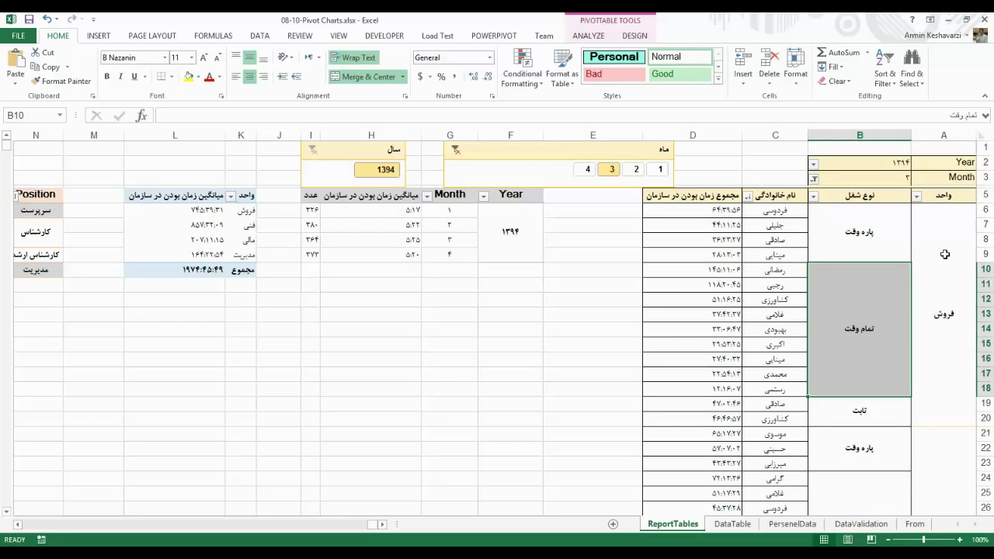
left_click(944, 254)
left_click(862, 245)
left_click(709, 258)
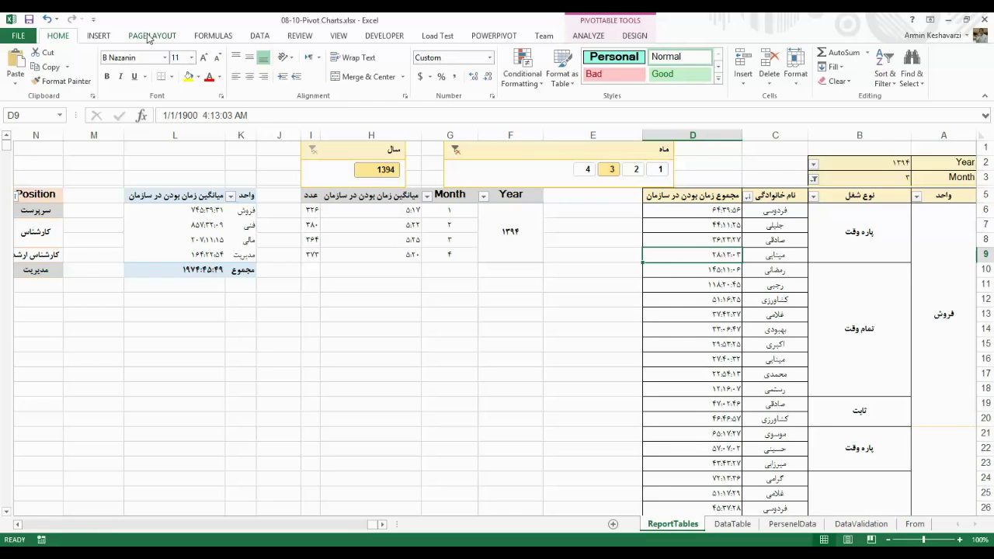
left_click(100, 36)
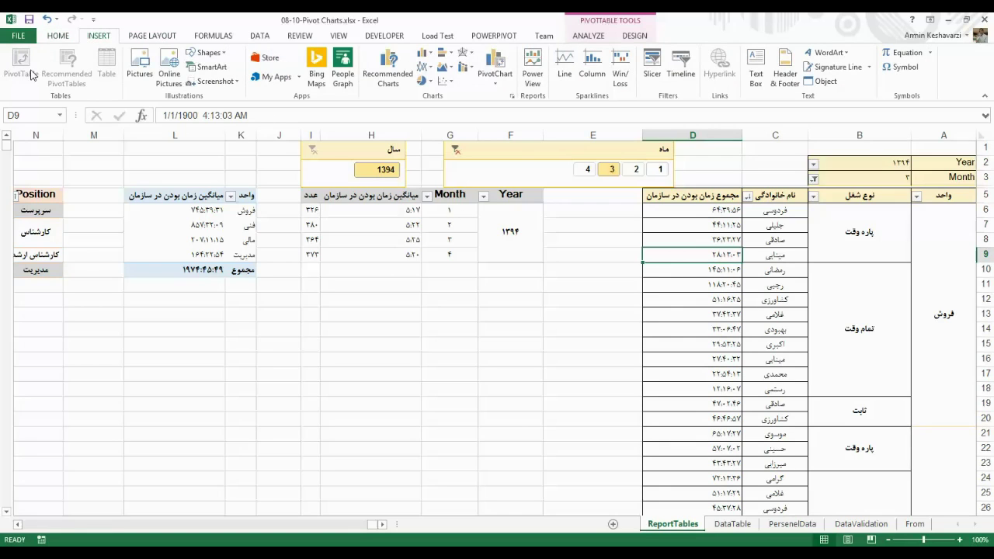
Step: Select cells across the employee pivot table's full-time rows, then columns A–D
left_click(870, 237)
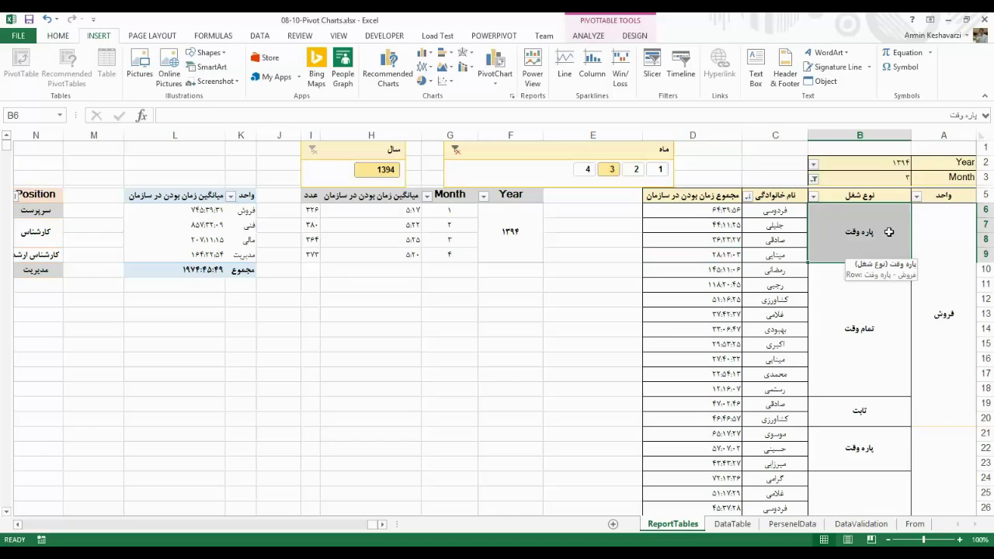
left_click(603, 227)
left_click(850, 256)
left_click(836, 339)
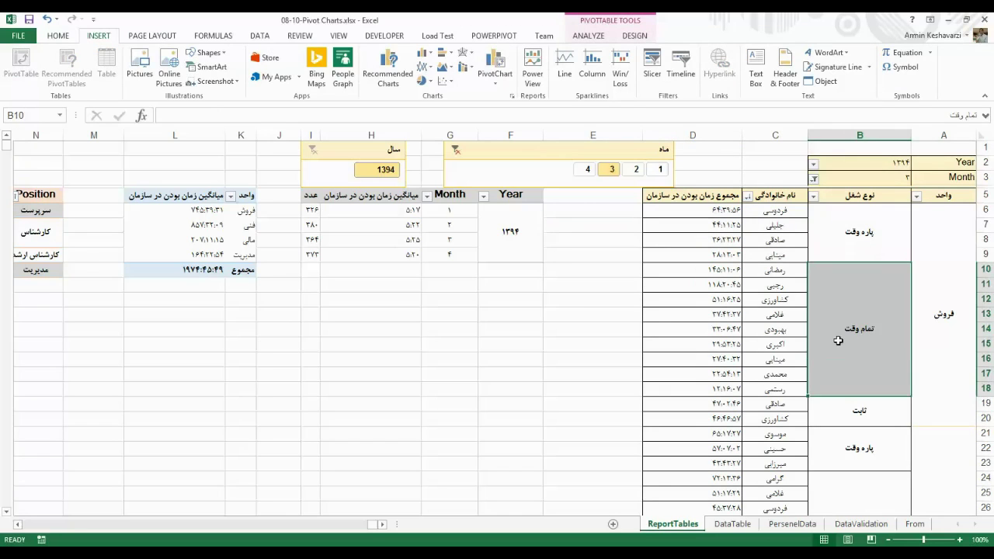
left_click(666, 302)
left_click(824, 290, "shift")
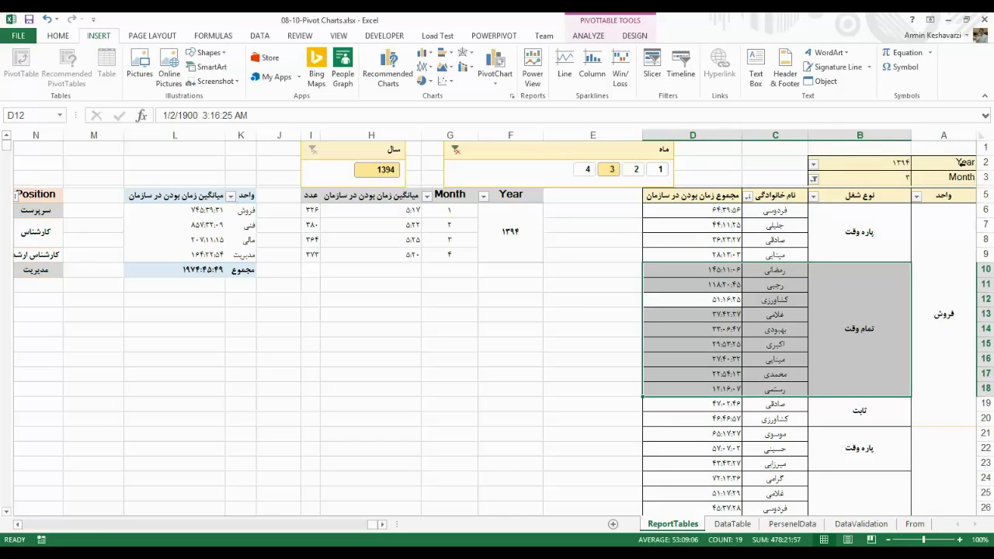
left_click_drag(957, 135, 683, 135)
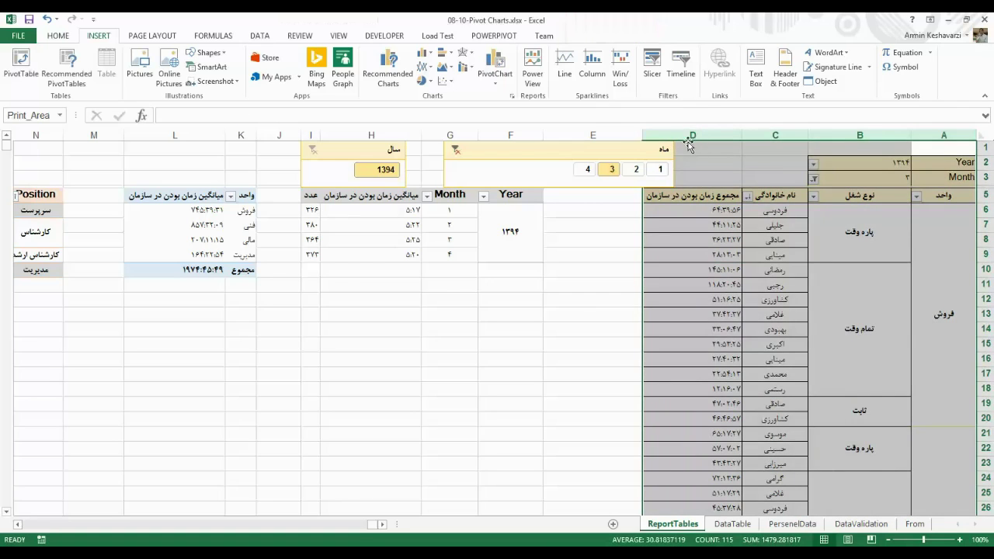
Step: Move the Month slicer above columns A–C and the Year slicer above column D
left_click(594, 147)
left_click_drag(594, 146, 906, 148)
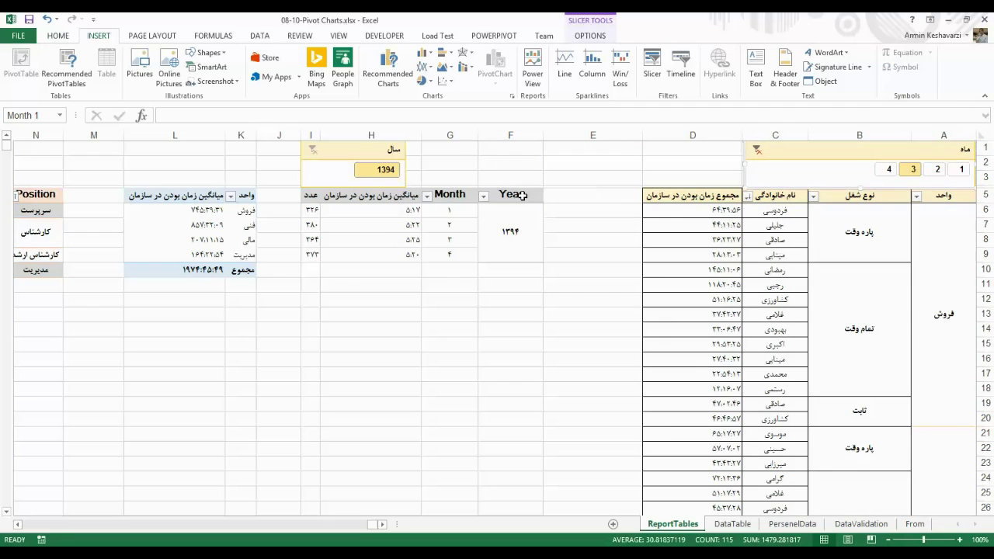
left_click(366, 152)
left_click_drag(366, 151, 697, 146)
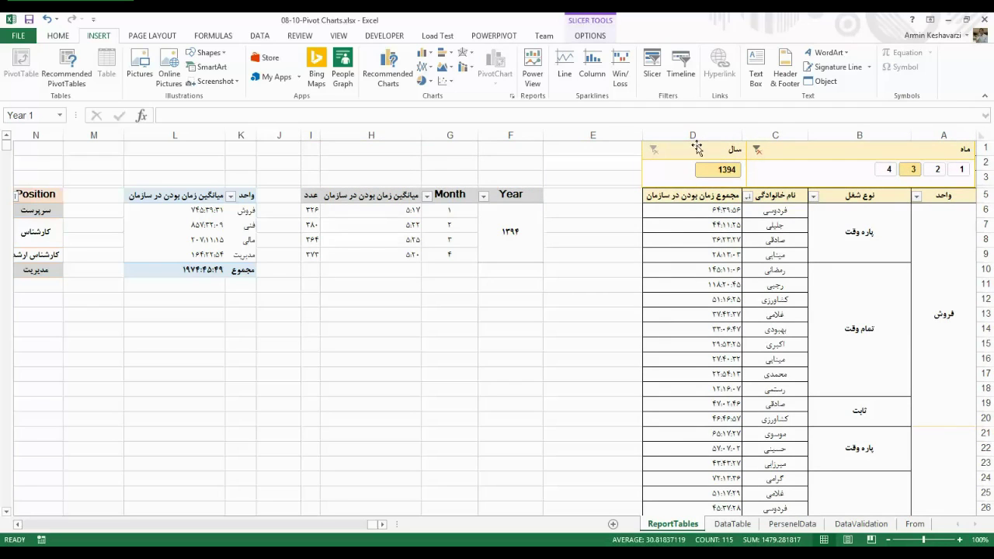
left_click(674, 222)
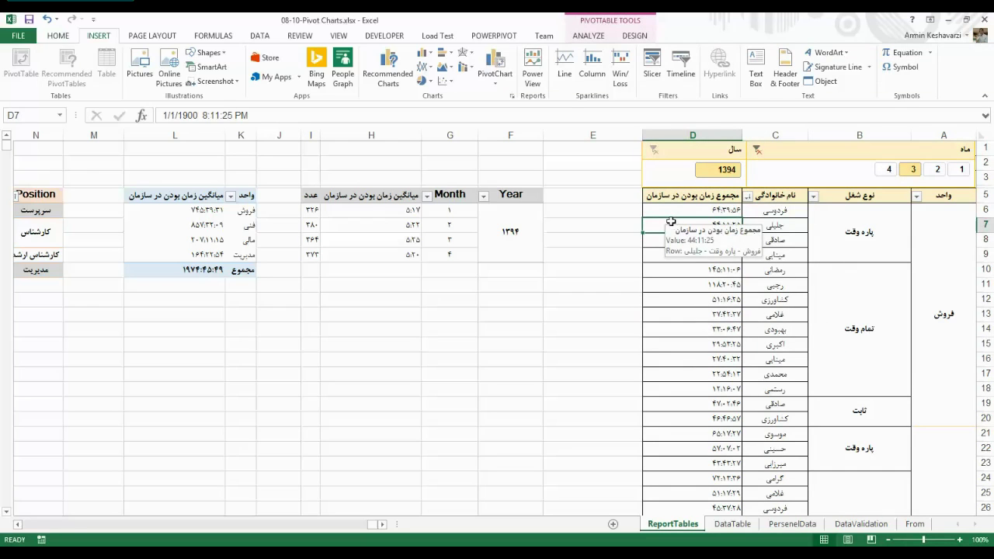
left_click(576, 208)
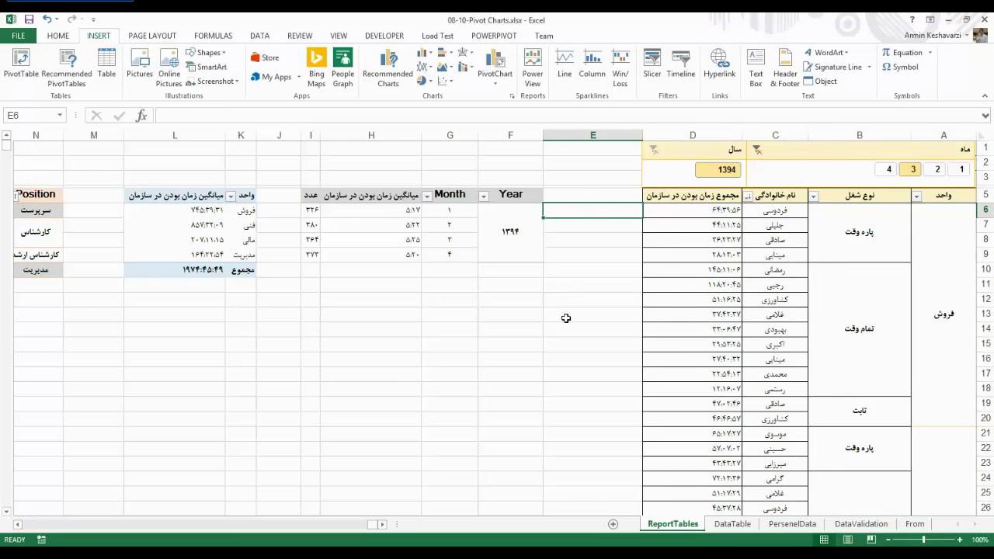
left_click_drag(566, 319, 613, 303)
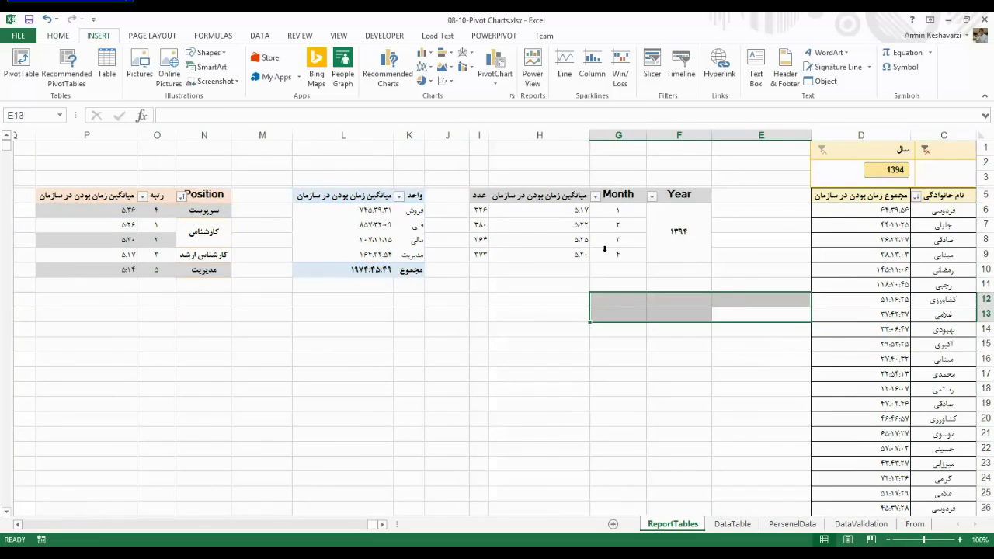
Step: Browse the position ranking and section elapsed-time pivot tables on ReportTables
left_click(613, 233)
left_click(365, 241)
left_click(172, 268)
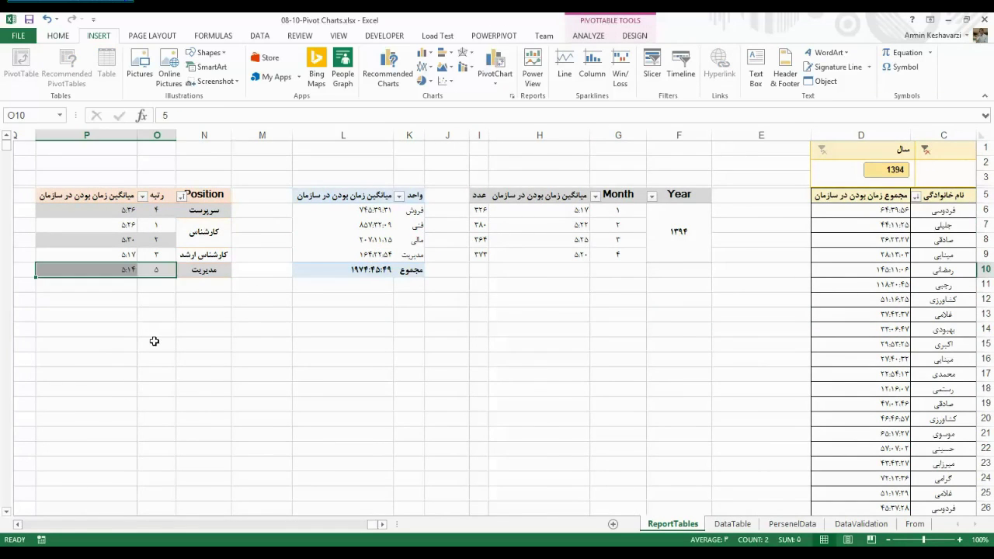
left_click_drag(154, 341, 12, 342)
left_click(113, 255)
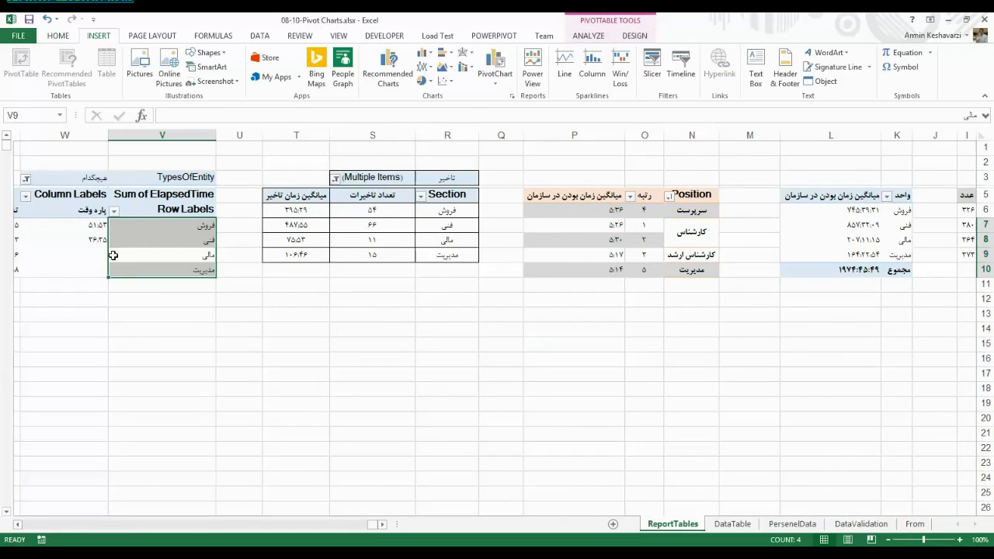
left_click_drag(92, 306, 4, 311)
left_click(199, 270)
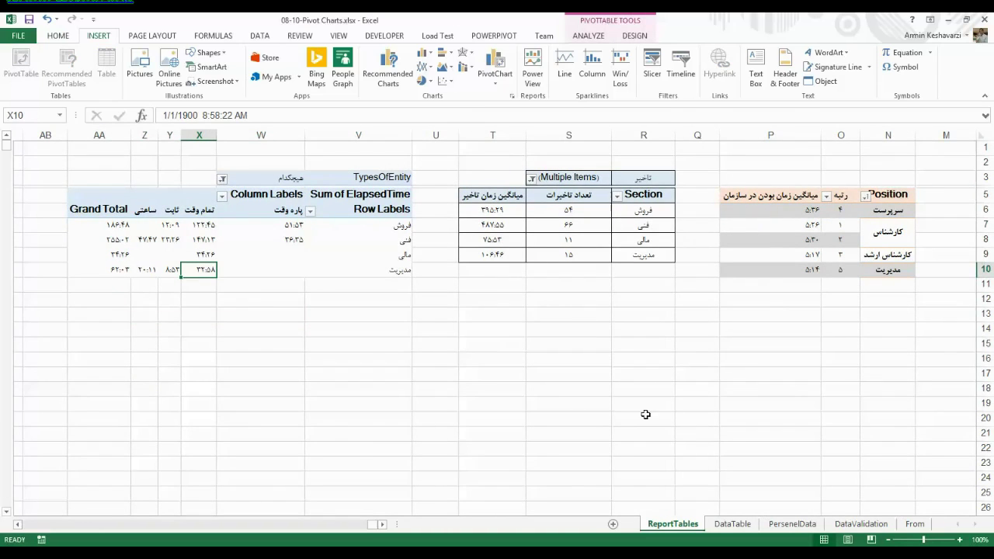
Step: Return to the monthly average table, then switch to the Personnel-Management workbook
left_click_drag(762, 402, 701, 395)
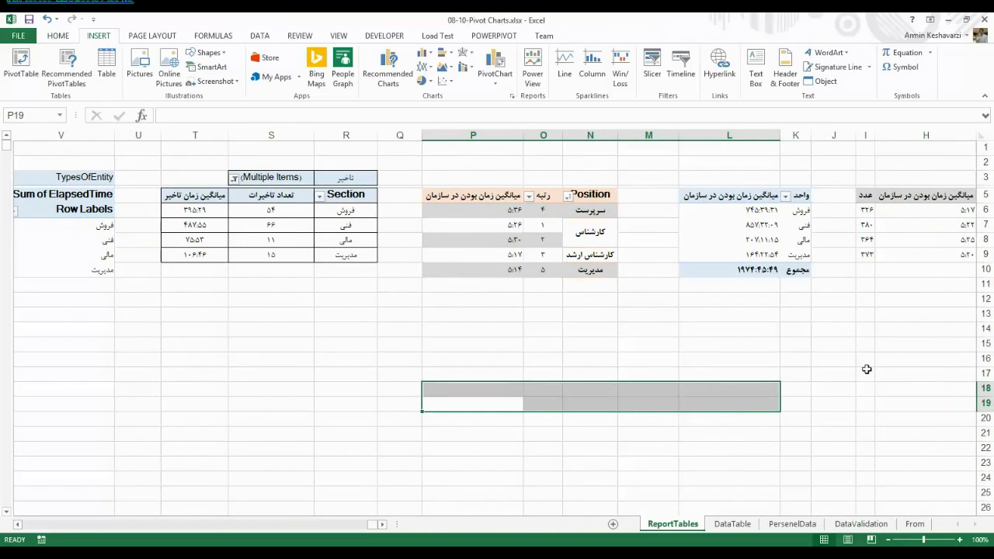
left_click_drag(867, 369, 567, 364)
left_click(528, 225)
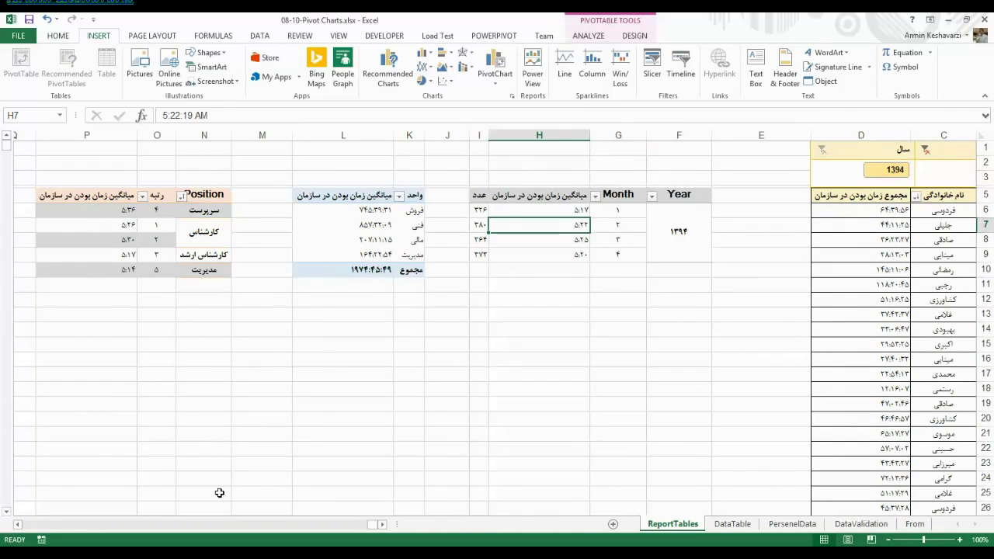
left_click(310, 494)
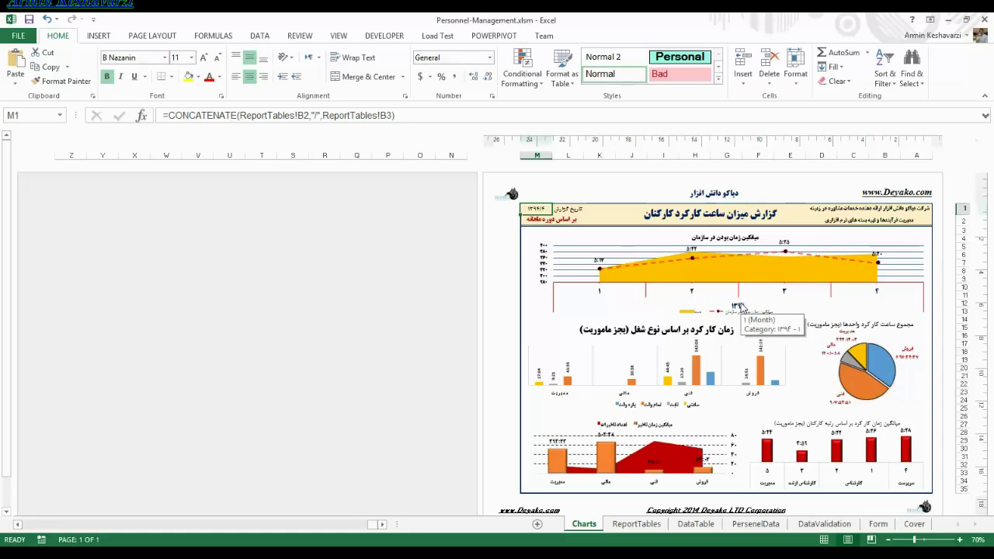
left_click(740, 306)
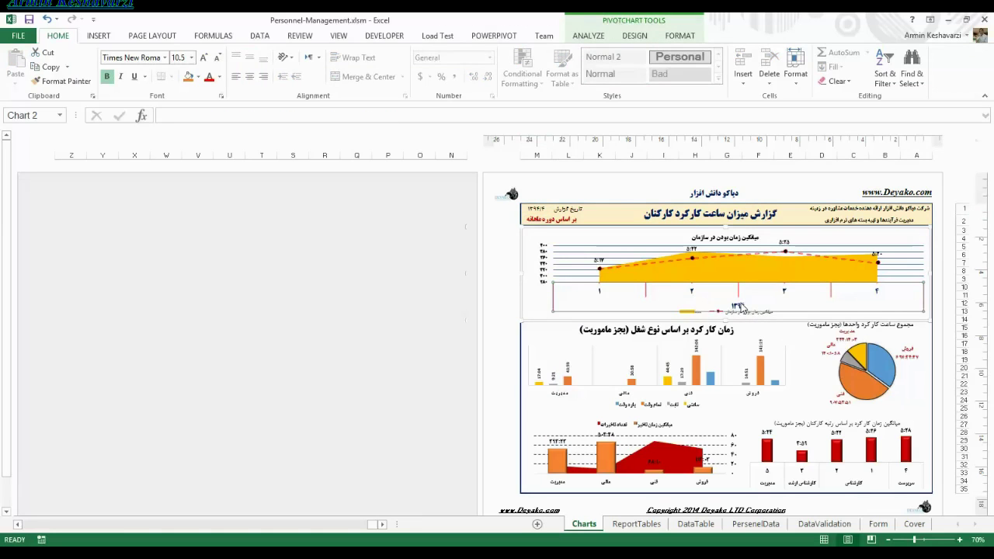
left_click(529, 329)
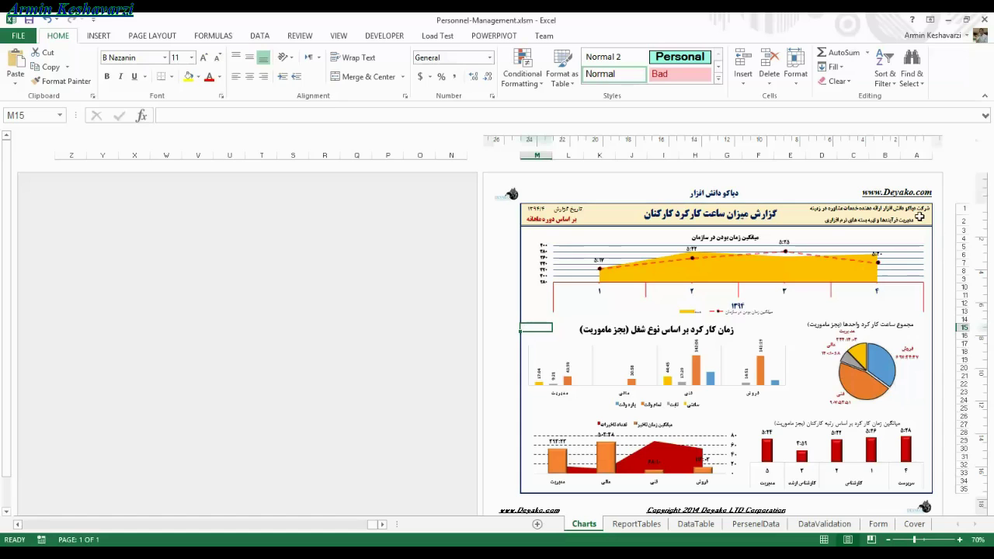
left_click(920, 210)
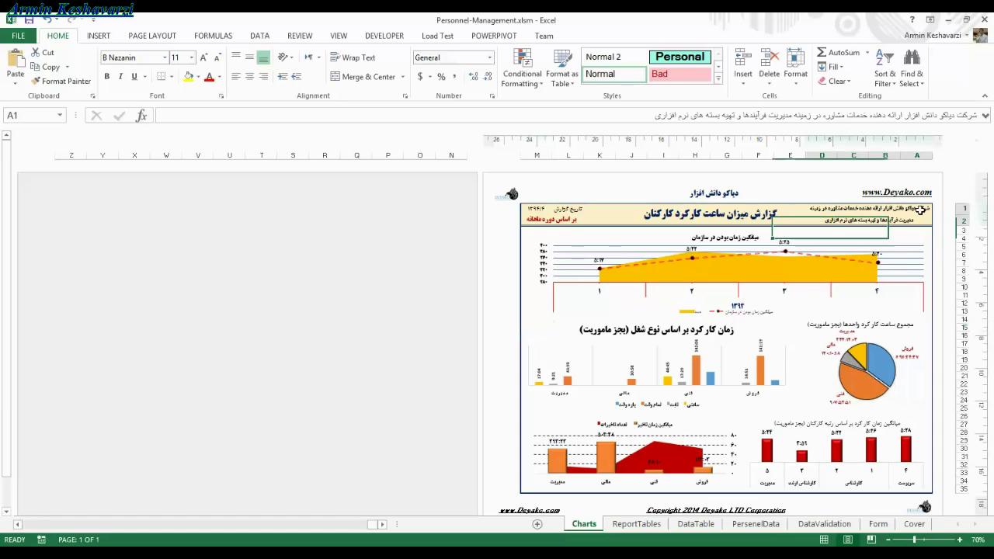
left_click(720, 221)
left_click(601, 209)
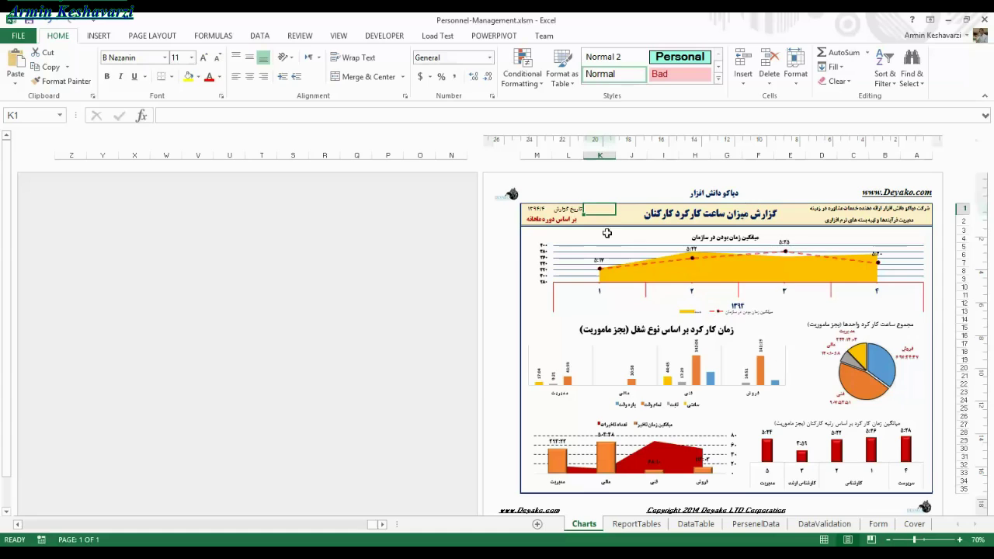
left_click(578, 210)
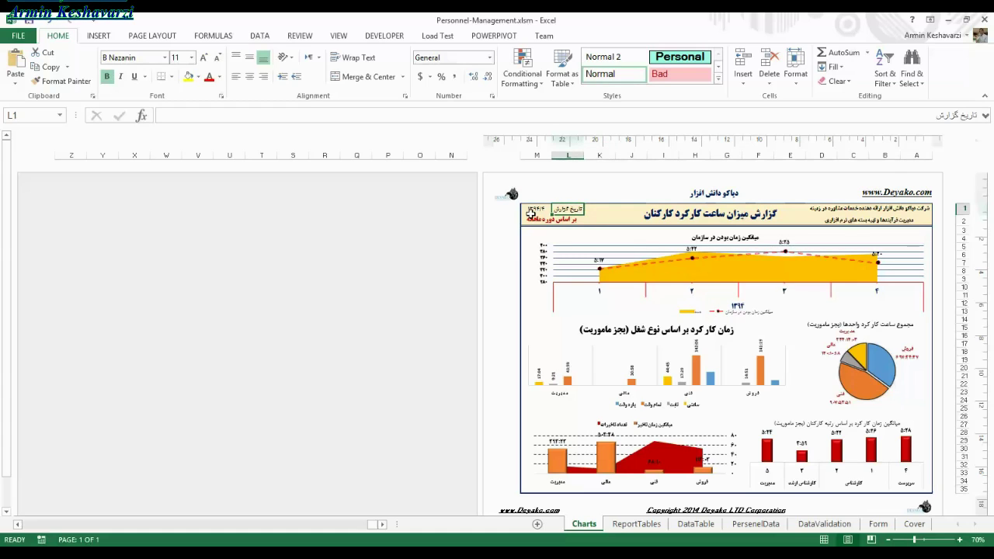
left_click(702, 218)
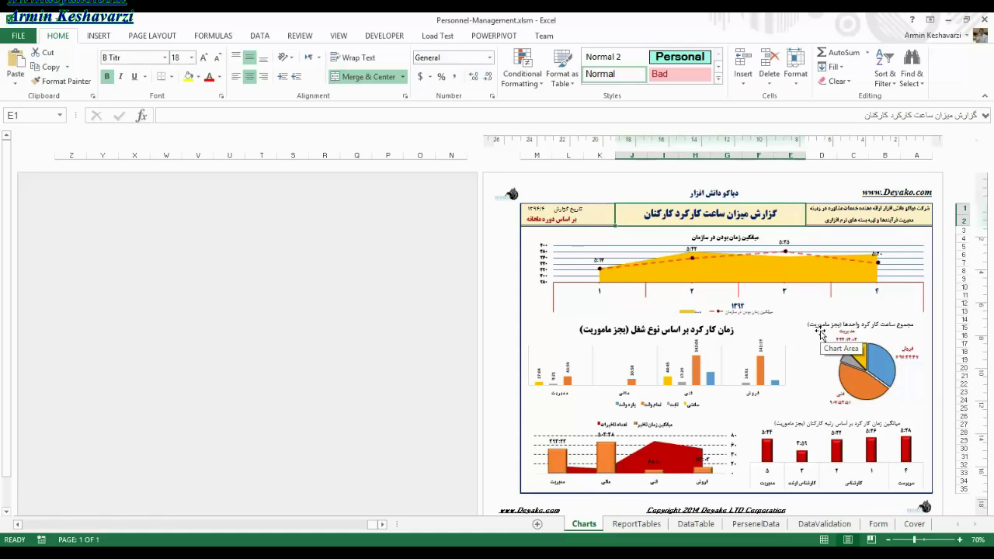
left_click(883, 218)
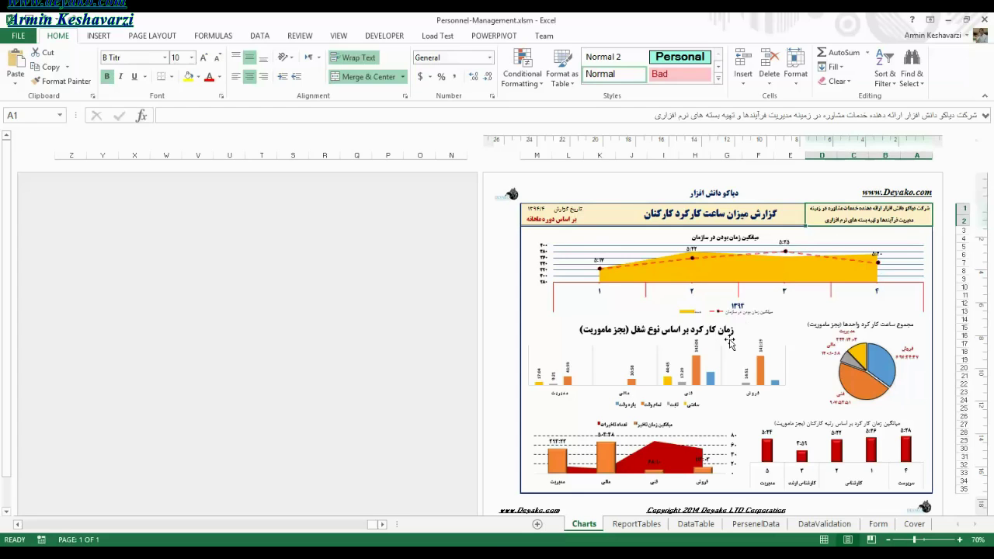
left_click(705, 437)
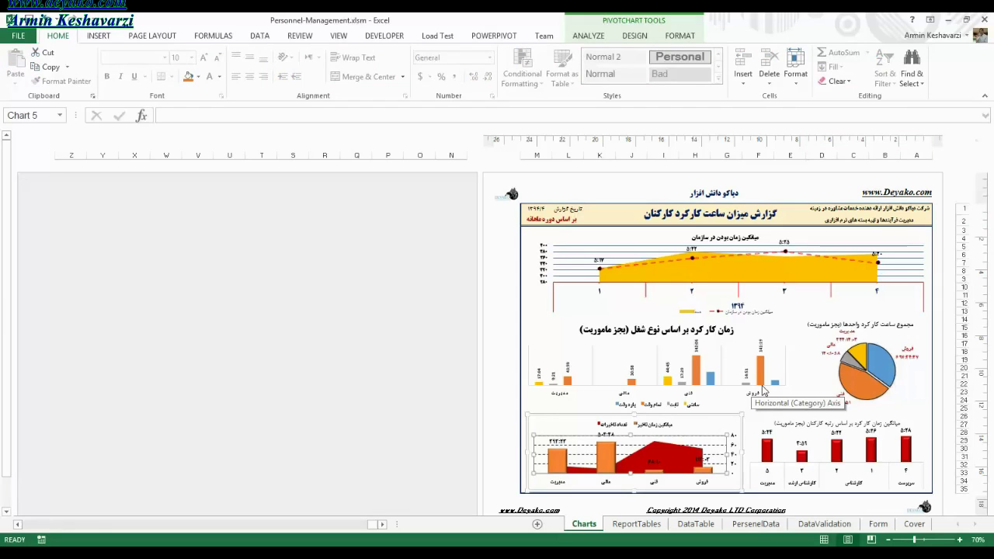
left_click(664, 268)
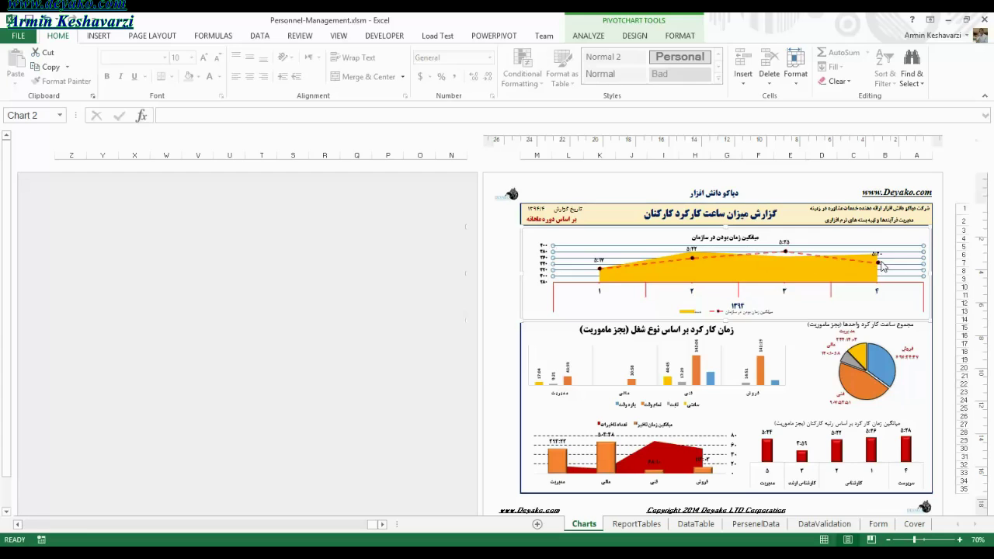
left_click(880, 264)
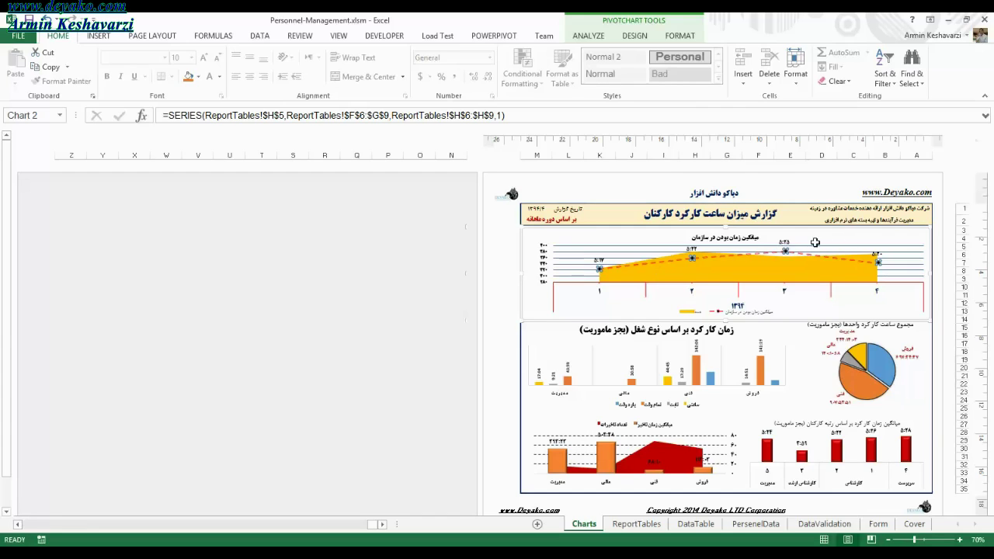
left_click(746, 247)
left_click(726, 237)
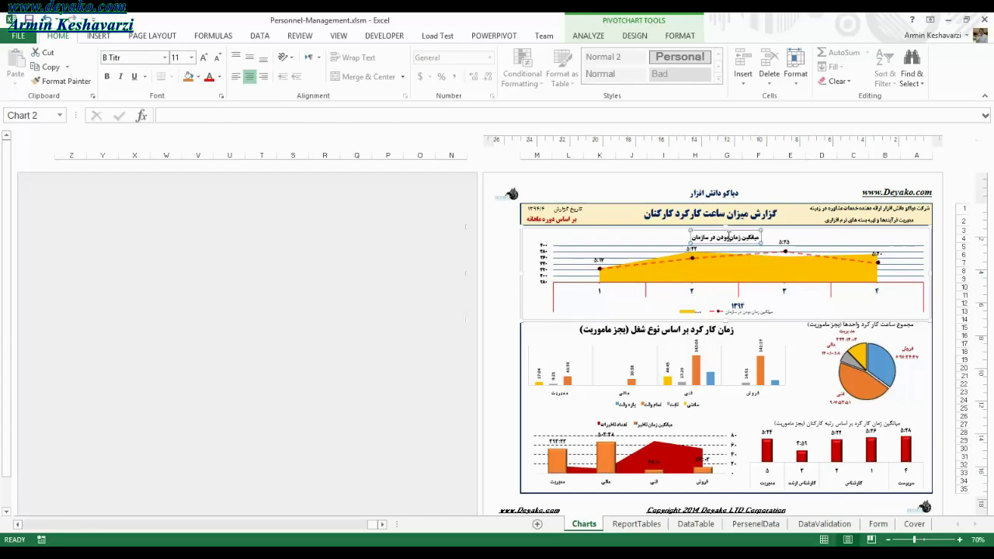
left_click(830, 246)
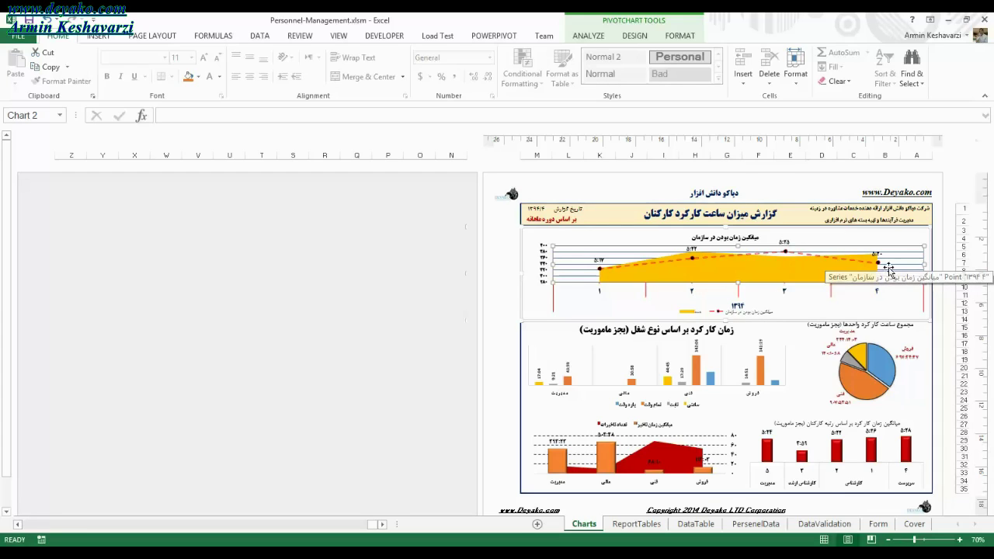
left_click(922, 259)
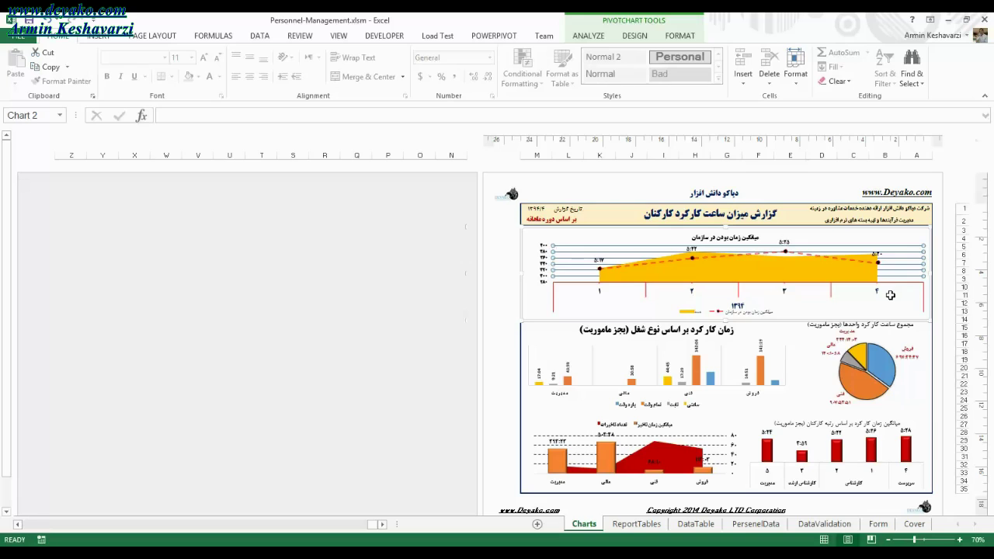
left_click(861, 296)
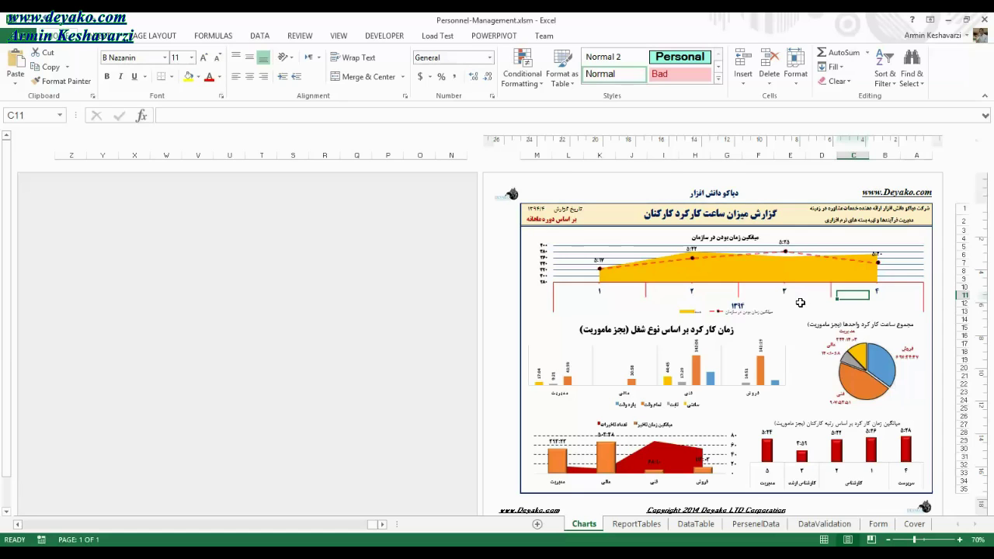
Step: Zoom the dashboard to about 106% and select the monthly area chart
left_click(924, 540)
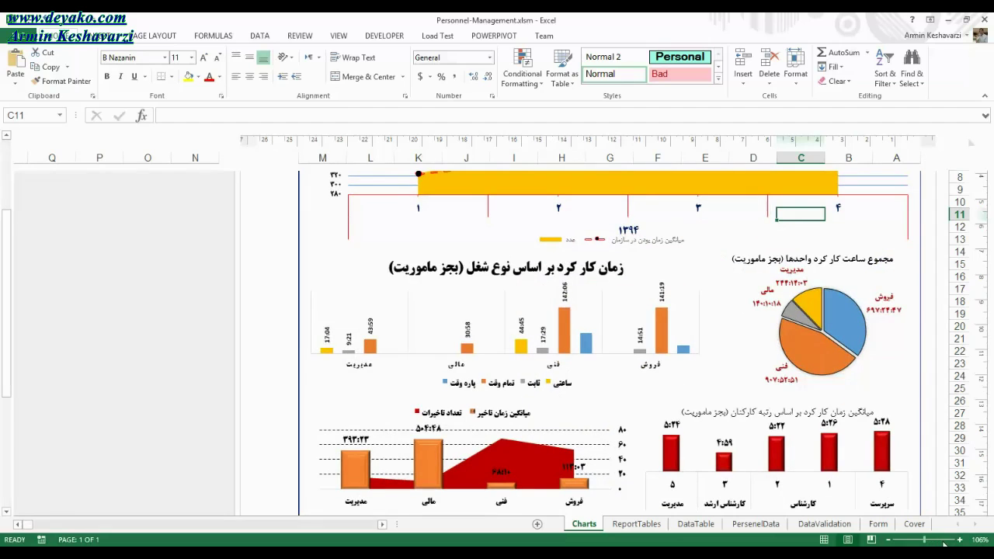
left_click_drag(4, 298, 3, 236)
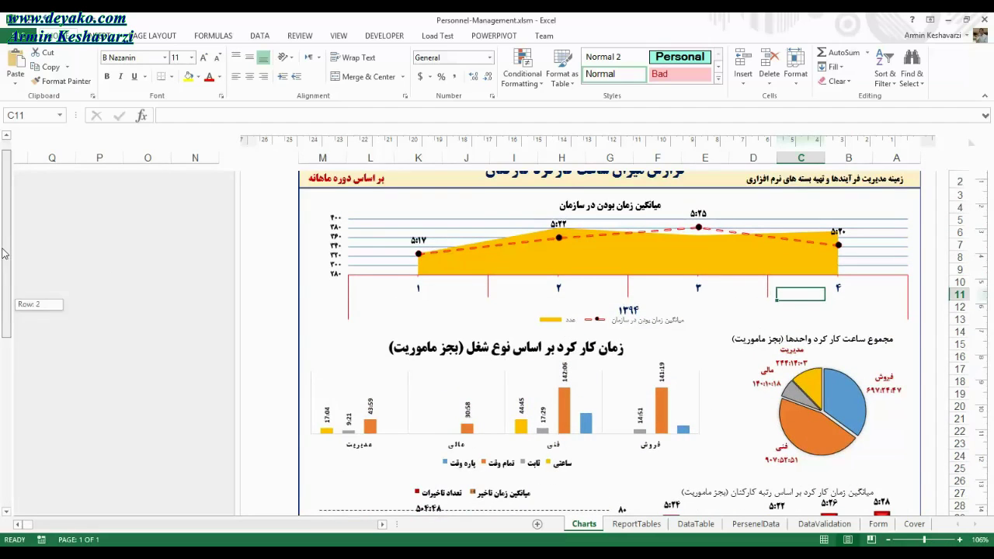
left_click(615, 279)
mouse_move(3, 326)
left_mouse_down()
mouse_move(17, 395)
mouse_move(18, 282)
mouse_move(27, 352)
left_mouse_up()
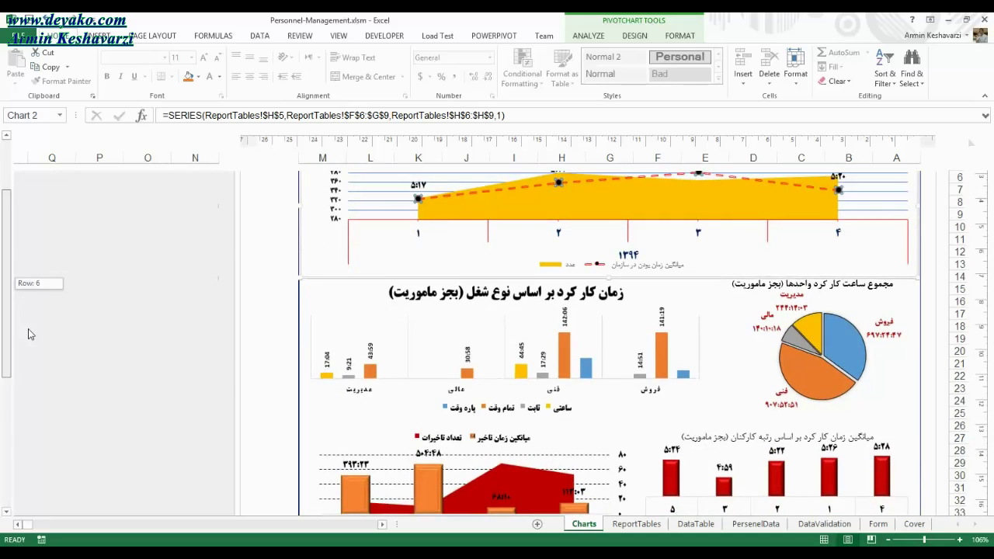
mouse_move(27, 352)
left_mouse_down()
mouse_move(6, 333)
mouse_move(31, 278)
left_mouse_up()
left_click(462, 239)
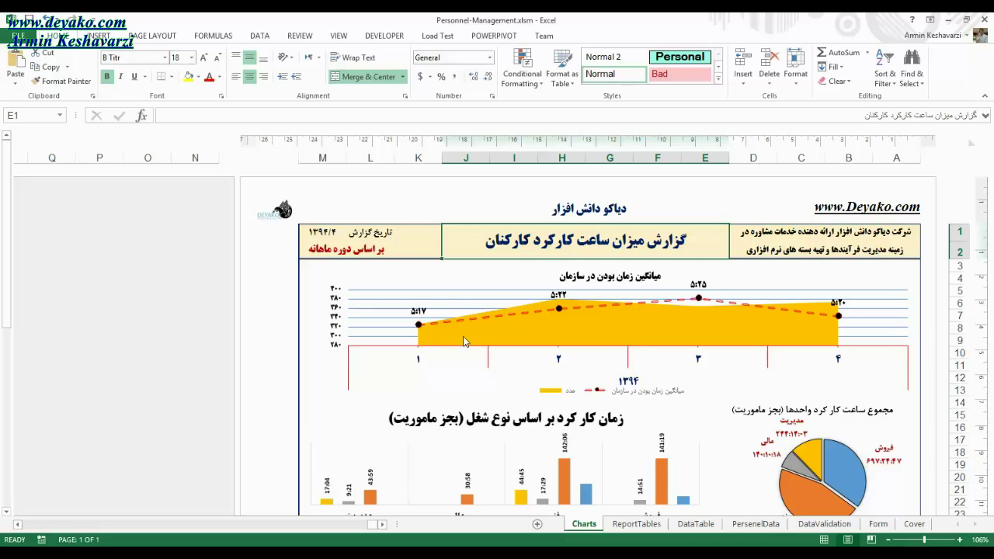
Step: Select and deselect the pie chart, then switch to the 08-10-Pivot Charts workbook
left_click(831, 277)
left_click(857, 380)
left_click(769, 408)
left_click(732, 392)
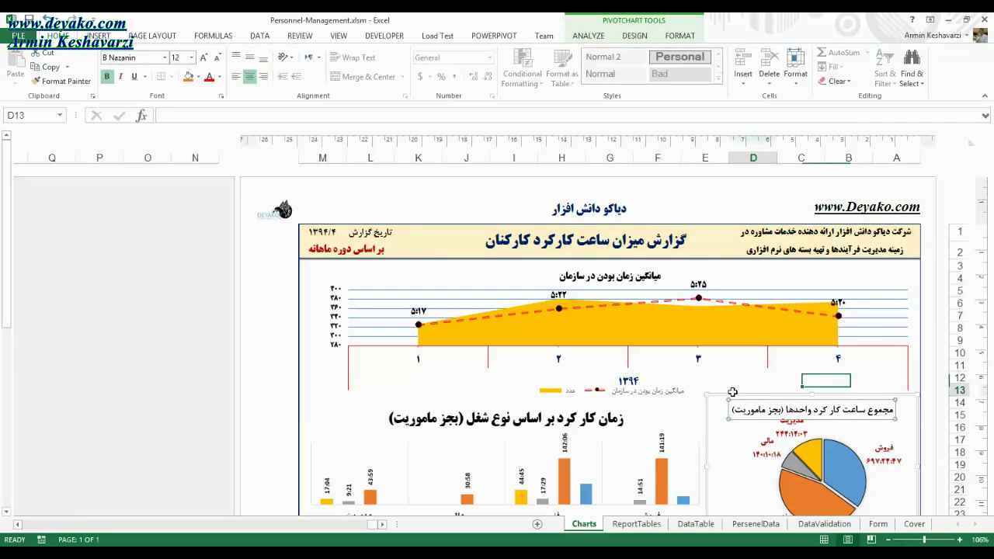
left_click(641, 412)
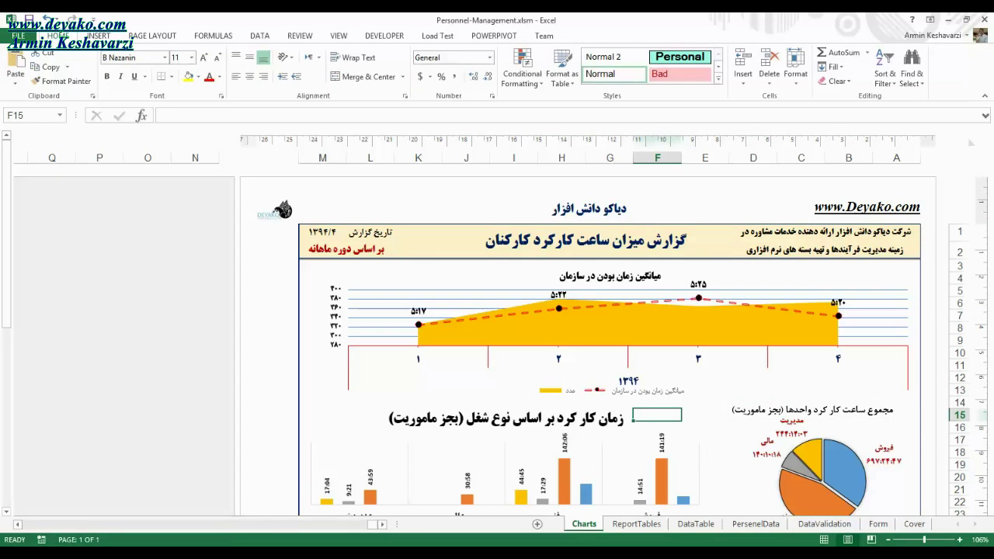
mouse_move(227, 543)
left_click(186, 532)
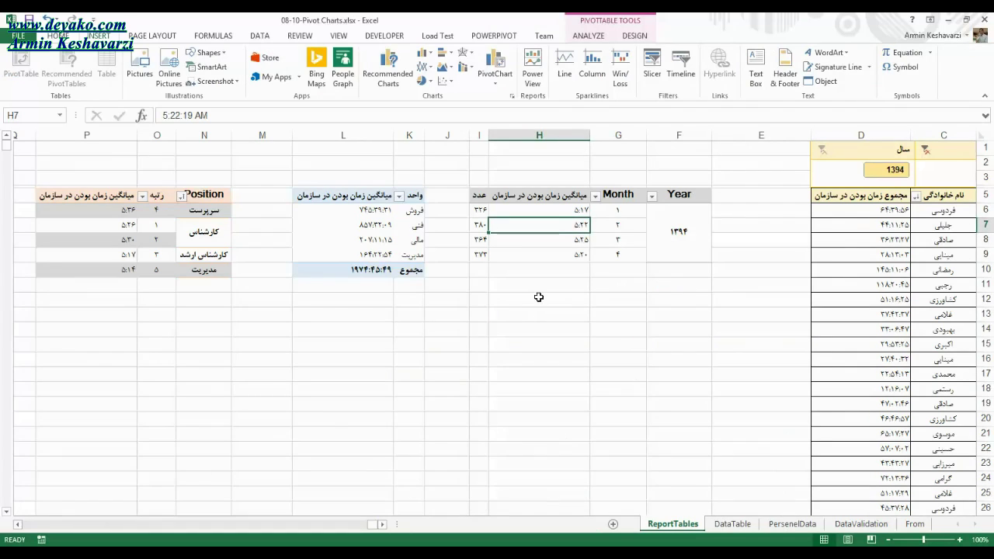
Step: Point out the monthly, unit and position pivot tables and select the empty area below
left_click(378, 242)
left_click(118, 258)
left_click(131, 313)
left_click_drag(3, 316, 850, 289)
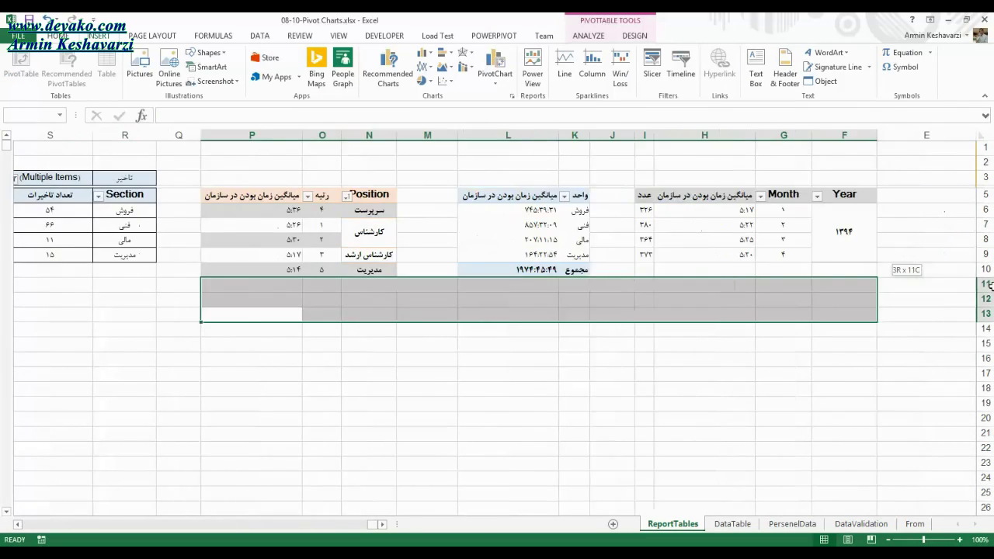
left_click(683, 240)
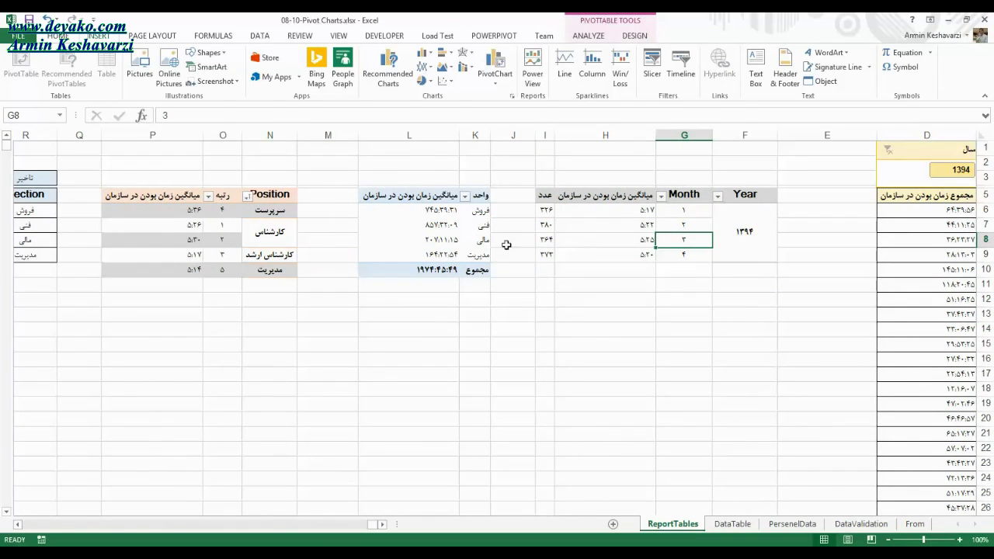
Step: Select the unit pivot table's header and four unit rows (K5:L9), excluding the grand total
left_click(469, 240)
left_click_drag(481, 192, 410, 270)
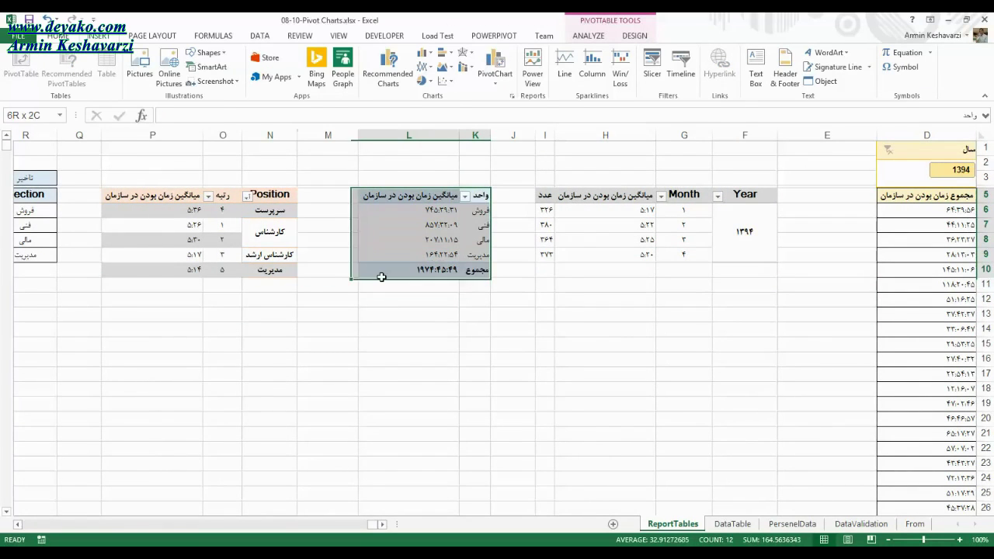
left_click(409, 359)
left_click(470, 255)
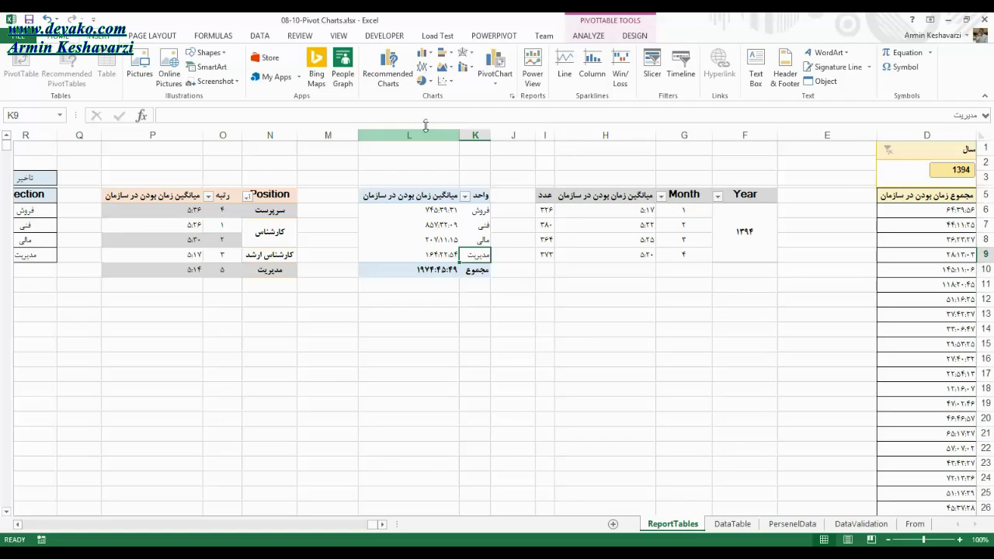
left_click_drag(478, 193, 407, 269)
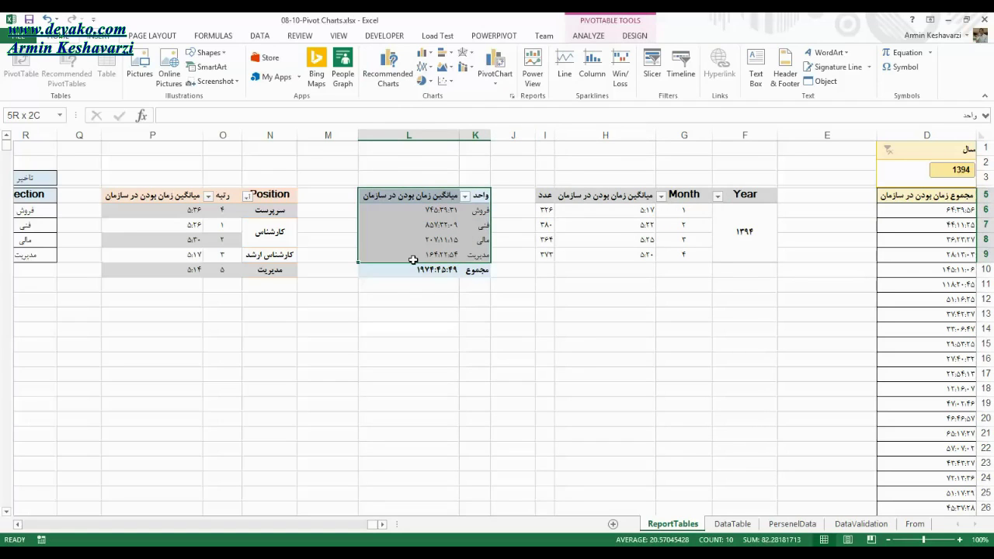
Step: Insert a 2-D Clustered Column pivot chart of the four units' average times
left_click(425, 56)
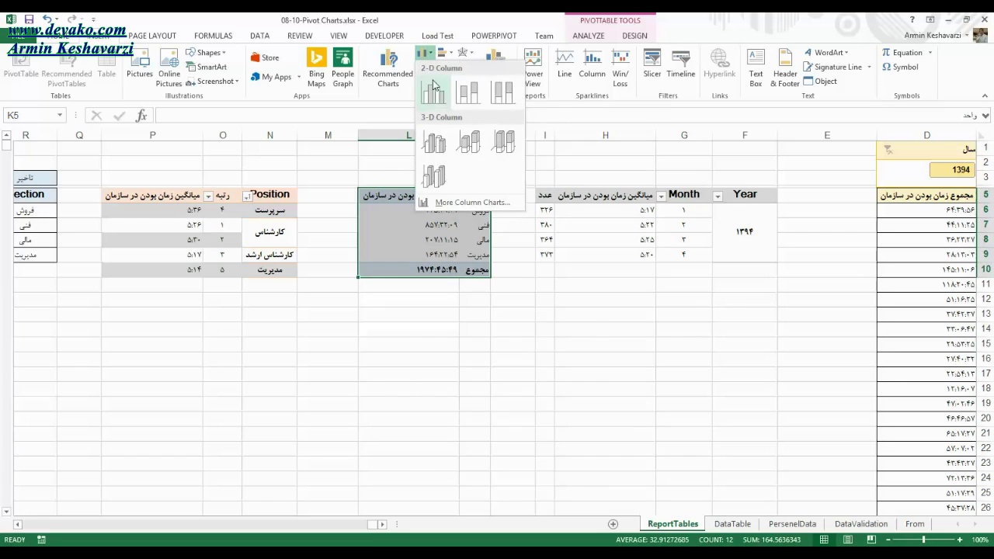
left_click(433, 91)
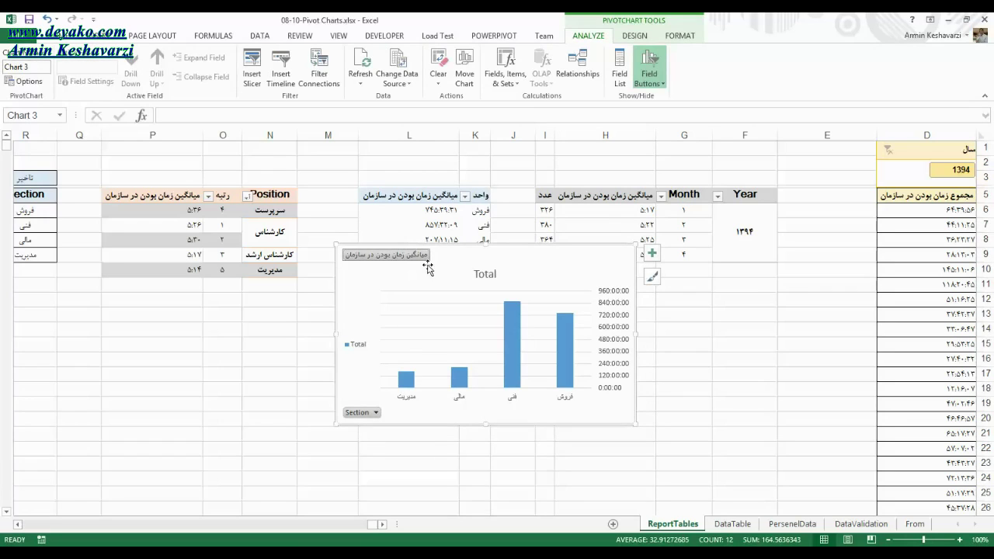
left_click(701, 334)
Step: Delete the trial clustered column pivot chart
left_click(565, 318)
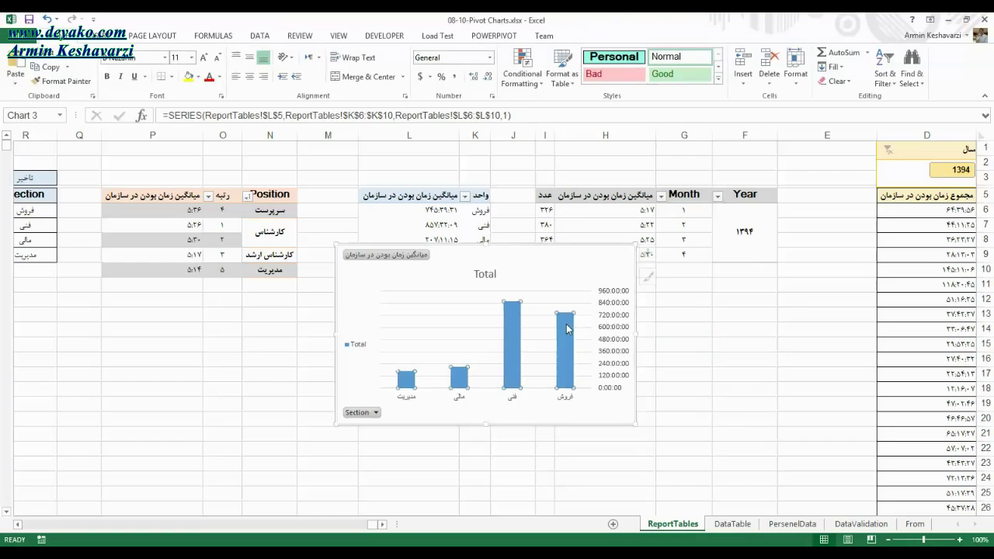
left_click(588, 253)
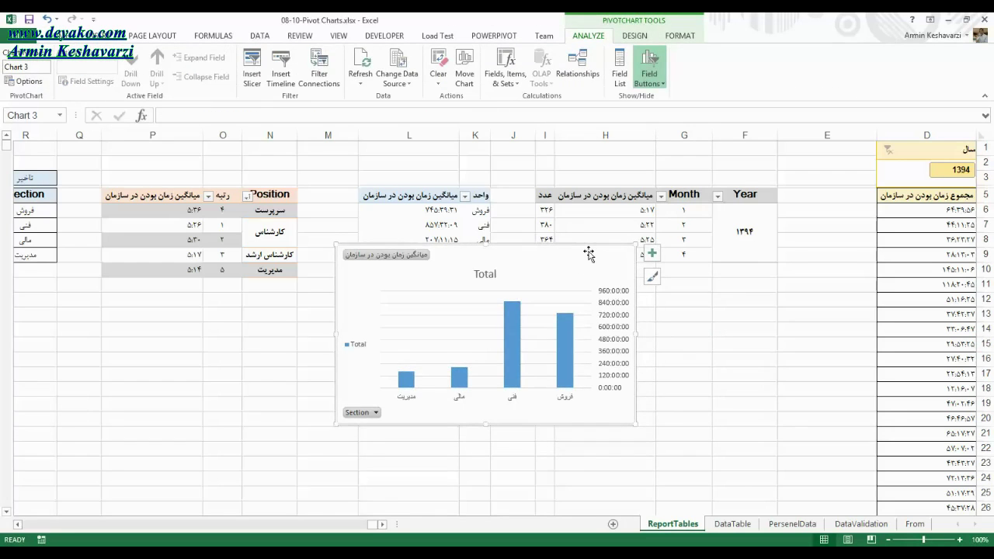
key("Delete")
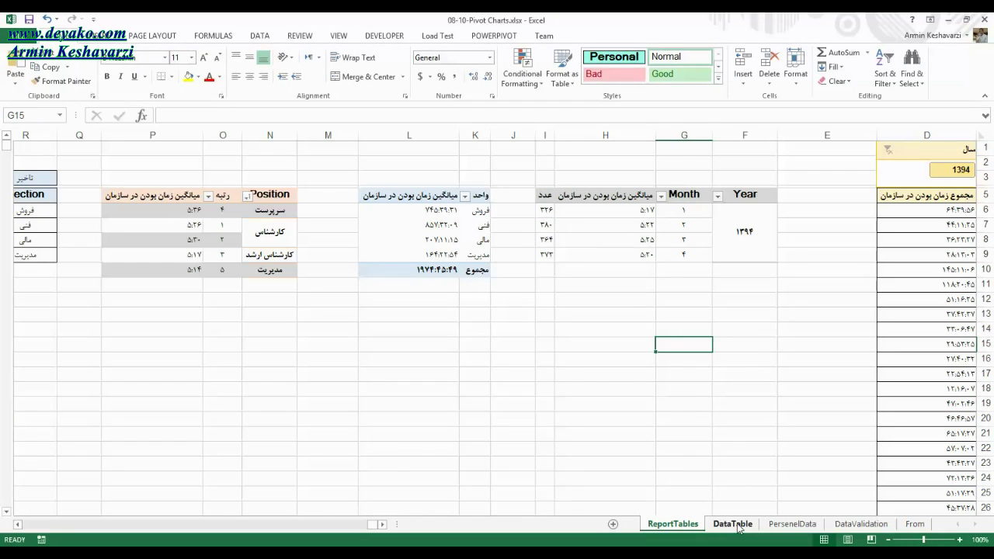
Step: Select the unit table's grand total and unit names, then show the DataTable sheet
left_click(472, 271)
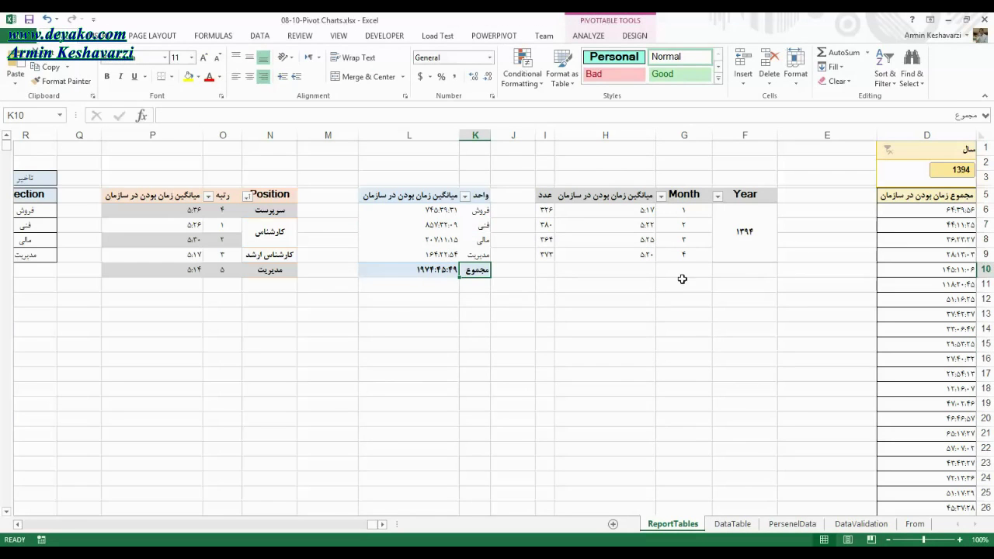
left_click_drag(907, 266, 769, 318)
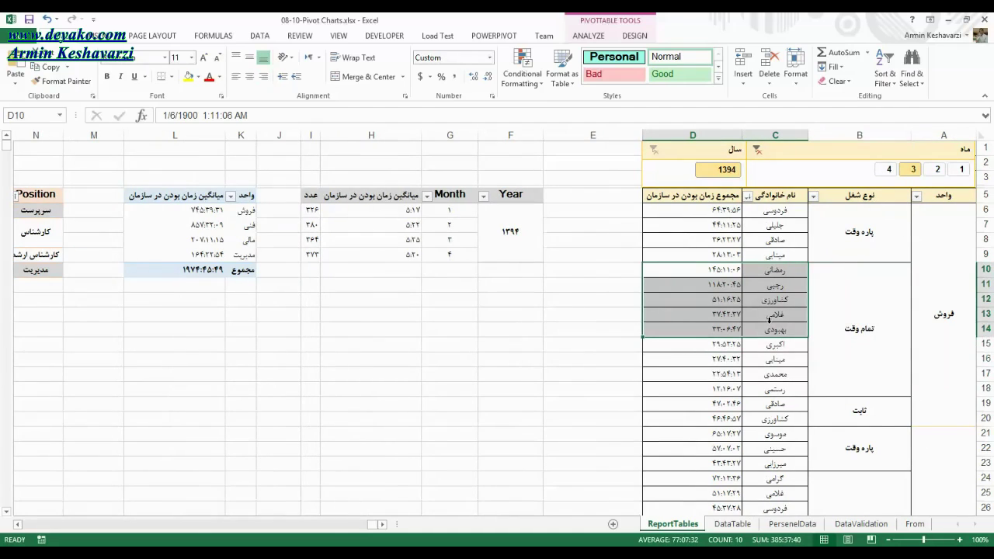
left_click(233, 264)
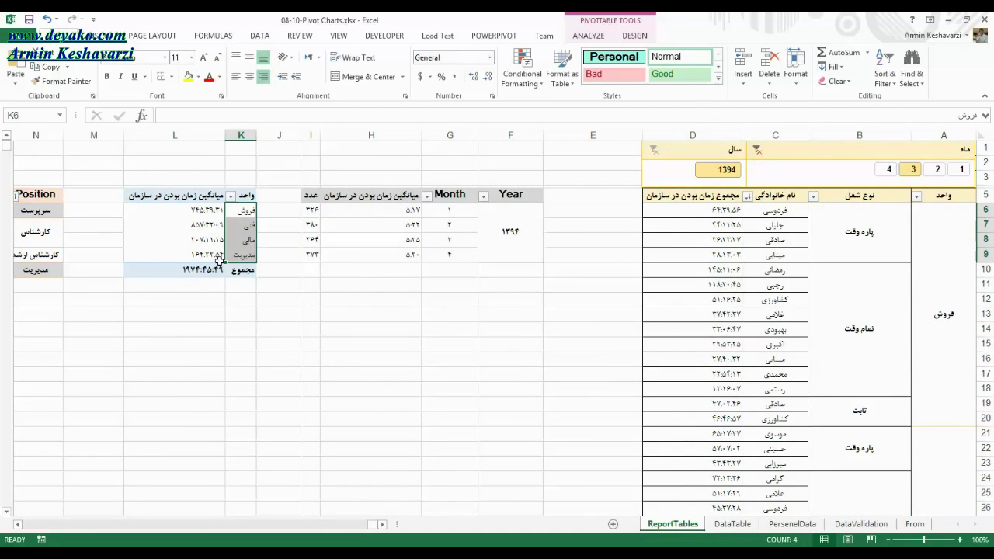
left_click(732, 524)
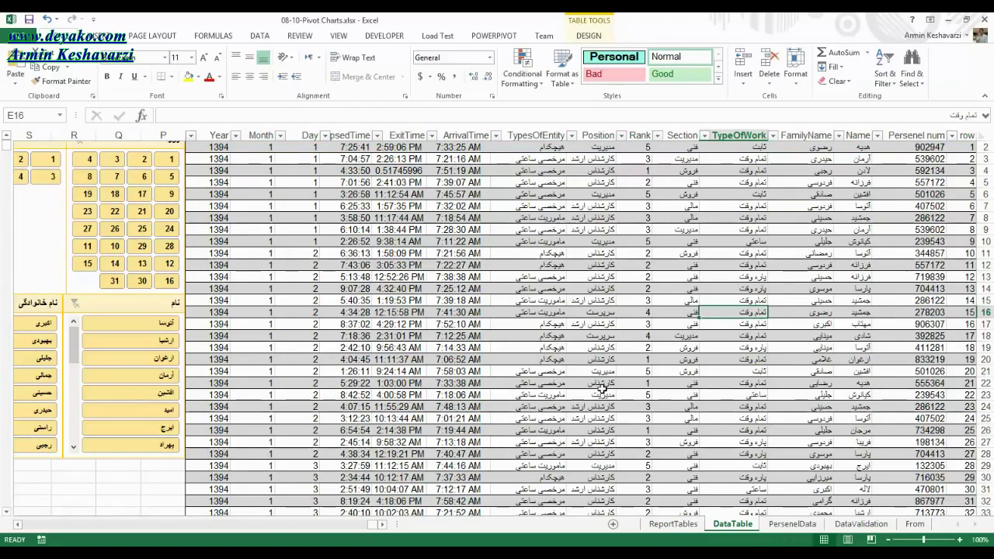
Step: Select a block of DataTable records and switch to the Personnel-Management dashboard
left_click_drag(596, 318, 567, 101)
mouse_move(327, 191)
left_mouse_down()
mouse_move(343, 253)
mouse_move(769, 241)
mouse_move(779, 222)
left_mouse_up()
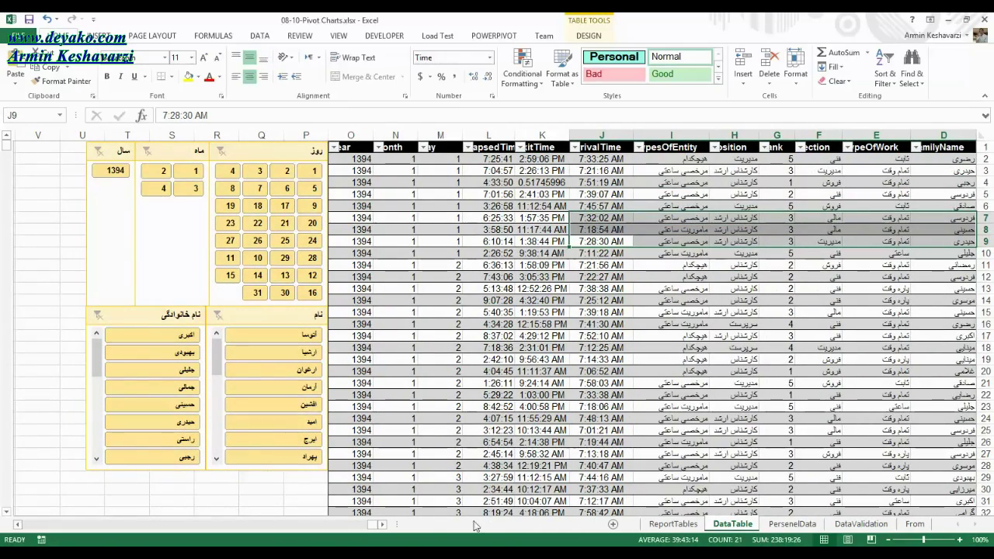
left_click(319, 515)
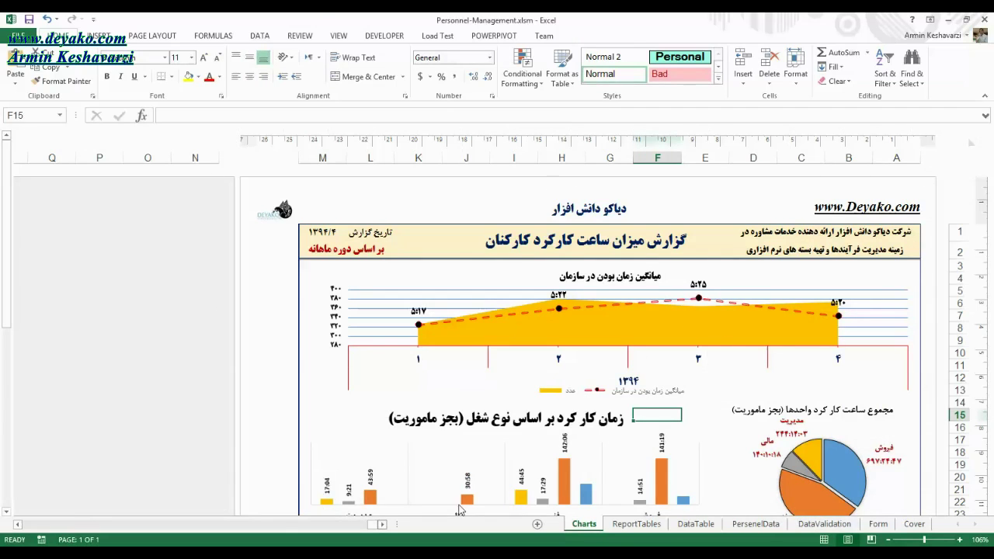
Step: Return to 08-10-Pivot Charts and add a new blank worksheet
left_click_drag(2, 311, 8, 233)
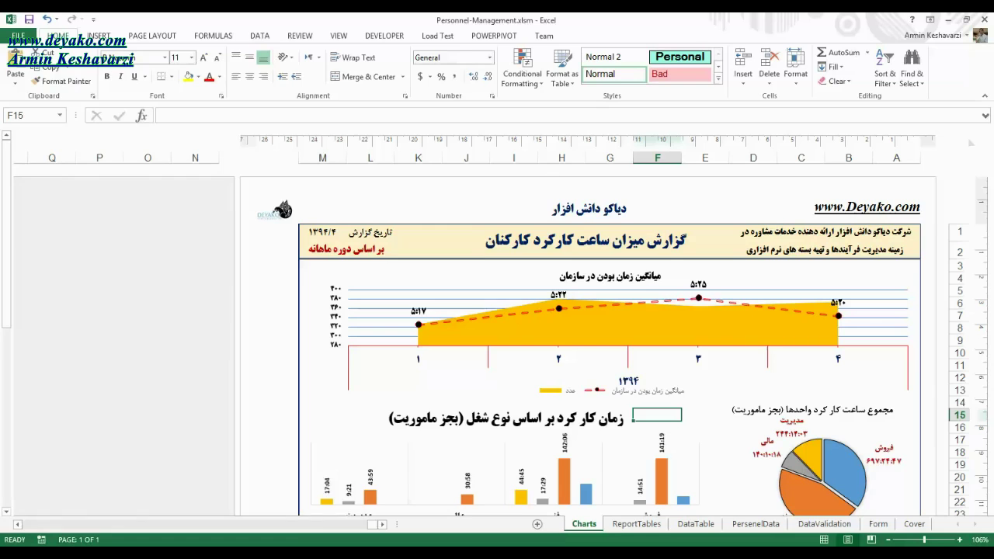
left_click(175, 489)
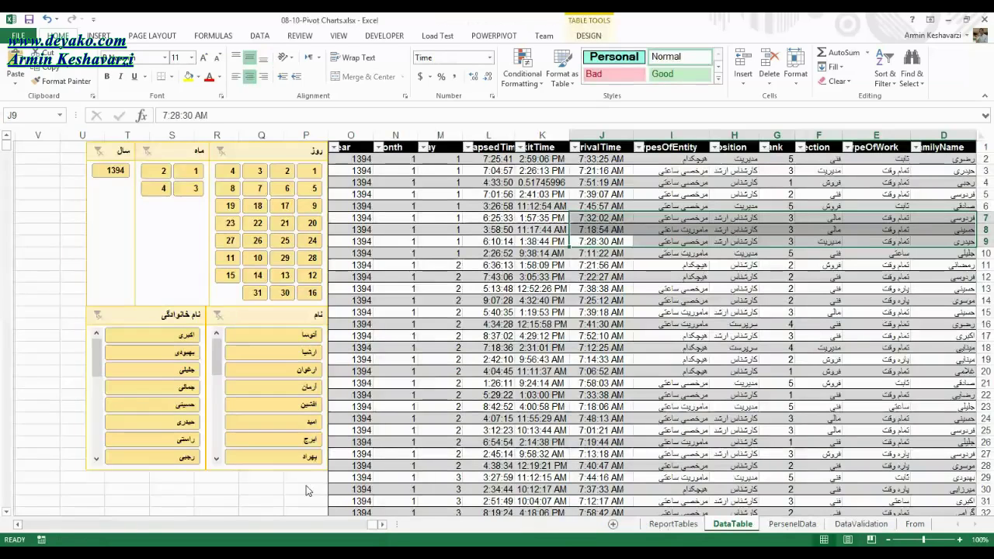
left_click(614, 525)
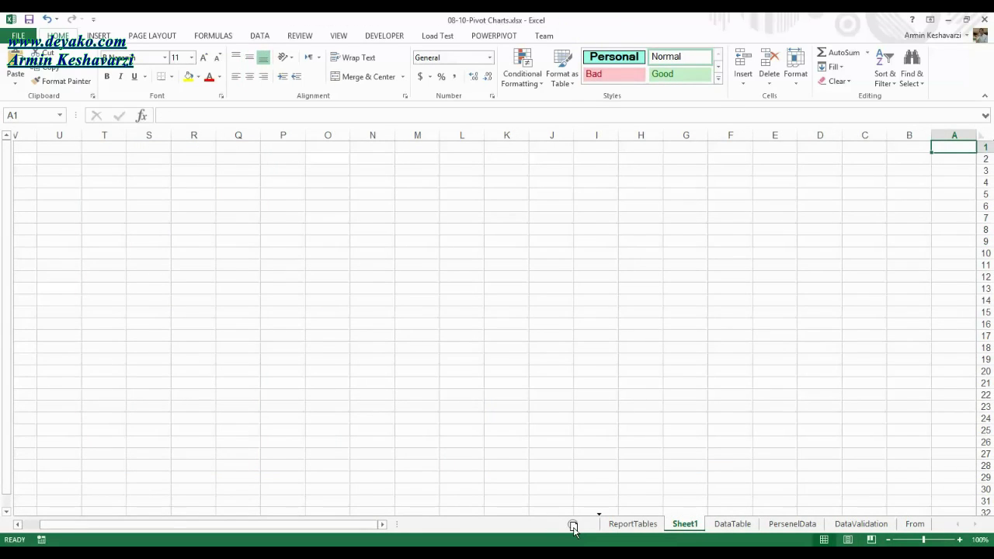
Step: Move the new sheet to the front, name it 'Charts', and bring up the View ribbon
left_click_drag(573, 528, 574, 526)
double_click(619, 524)
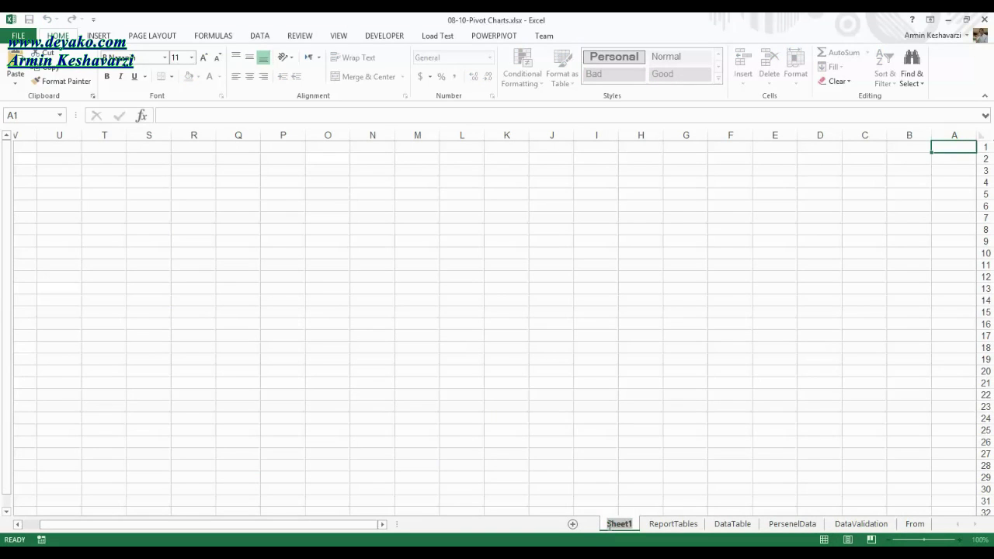
type("Charts")
left_click(787, 444)
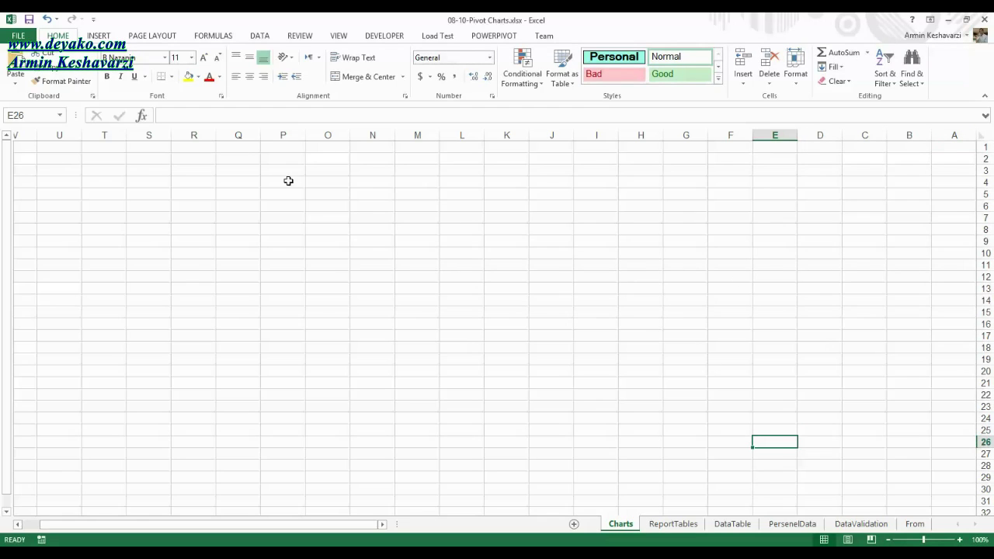
left_click(134, 37)
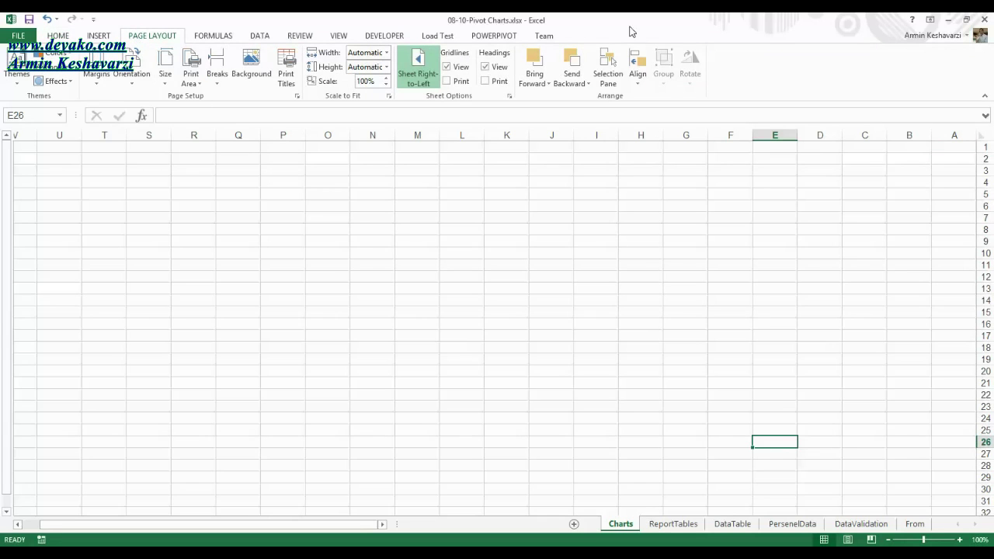
left_click(344, 37)
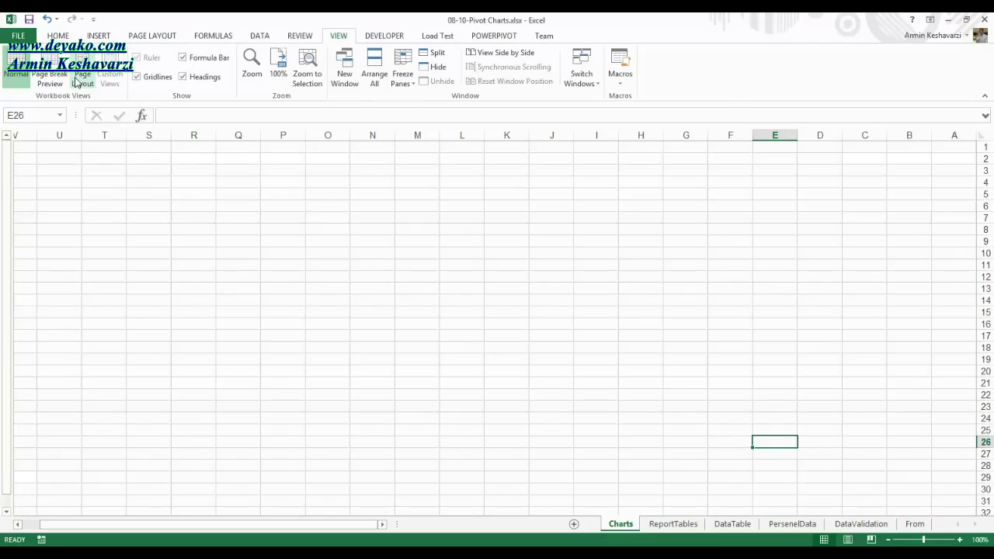
Step: Switch the Charts sheet to Page Layout view and select A1:I9
left_click(80, 78)
left_click(779, 249)
left_click_drag(535, 348, 542, 252)
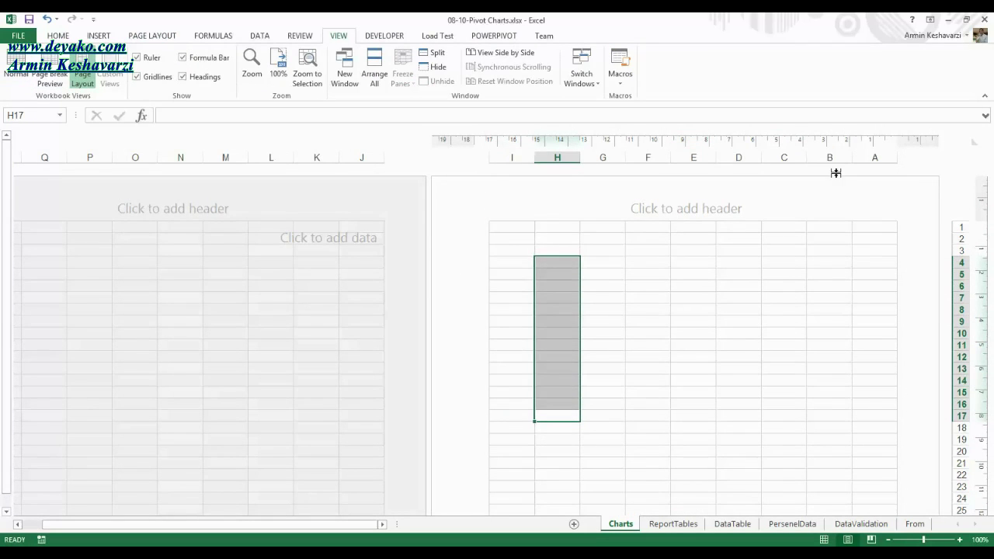
left_click_drag(881, 225, 486, 321)
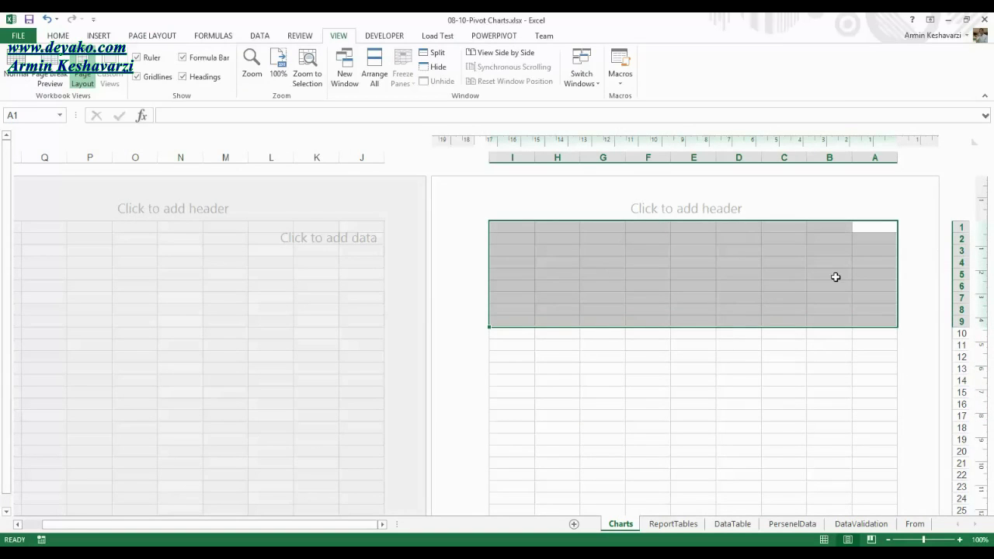
Step: Glance at the Personnel-Management workbook, return, and select cells G7 then A8
mouse_move(220, 542)
left_click(310, 497)
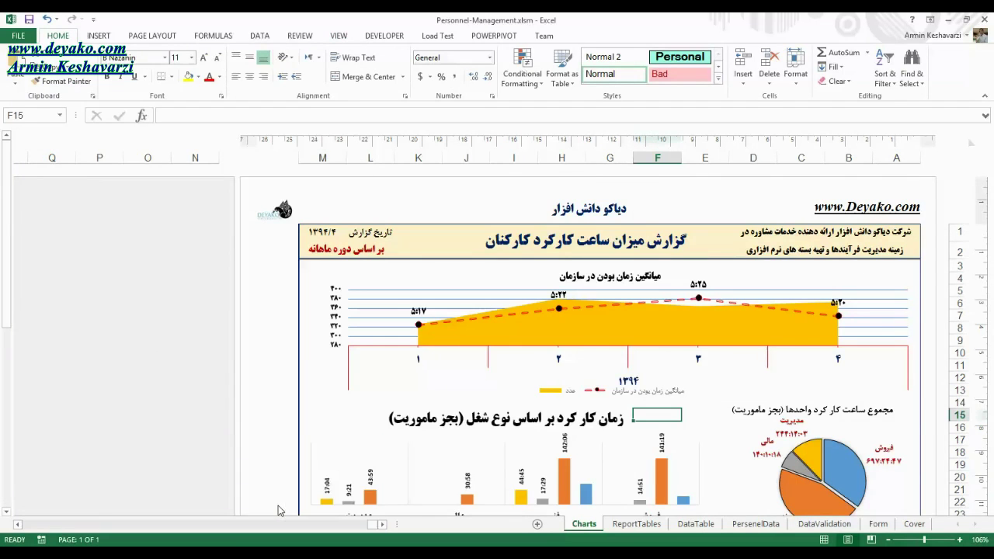
mouse_move(220, 542)
left_click(175, 497)
left_click(622, 295)
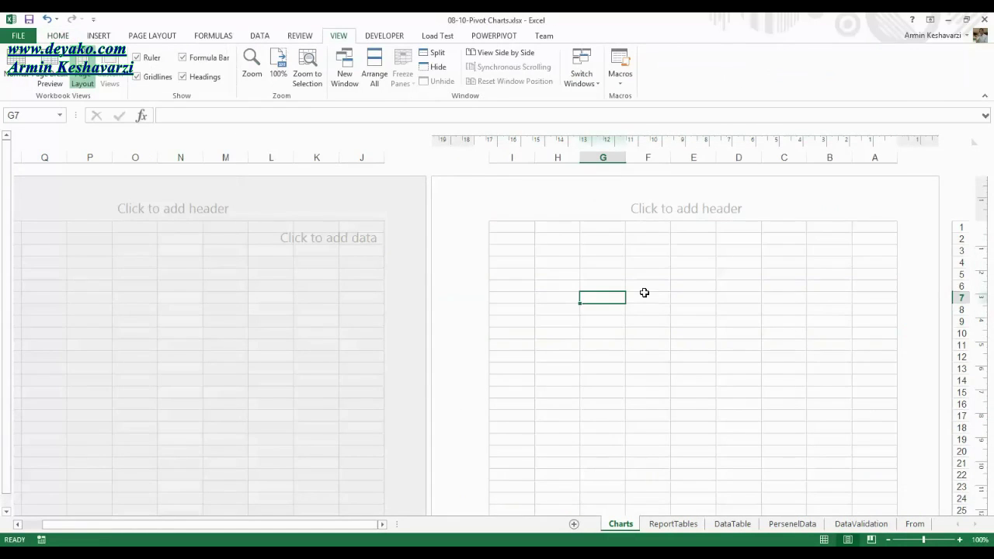
mouse_move(867, 239)
left_mouse_down()
mouse_move(856, 58)
mouse_move(859, 178)
left_mouse_up()
key("ctrl+Home")
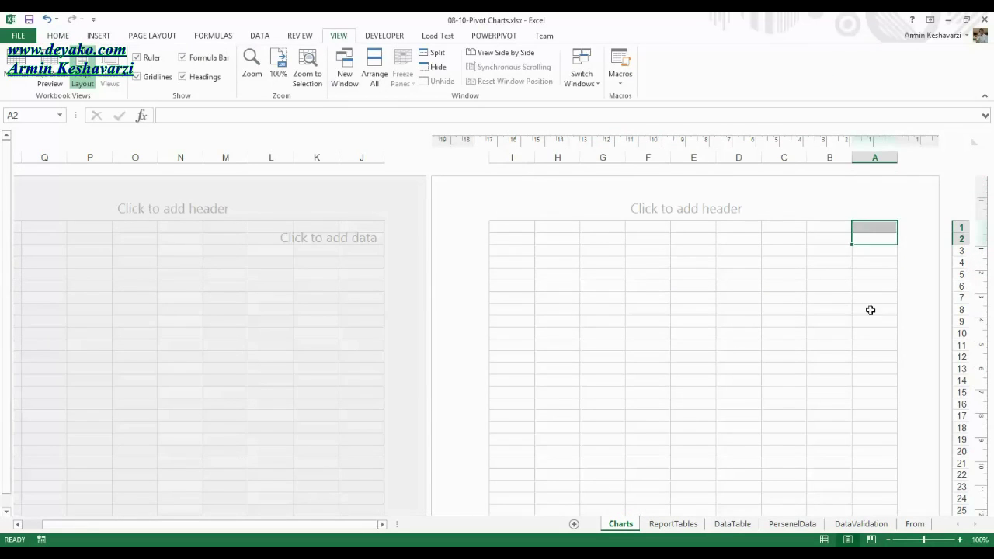
left_click(869, 309)
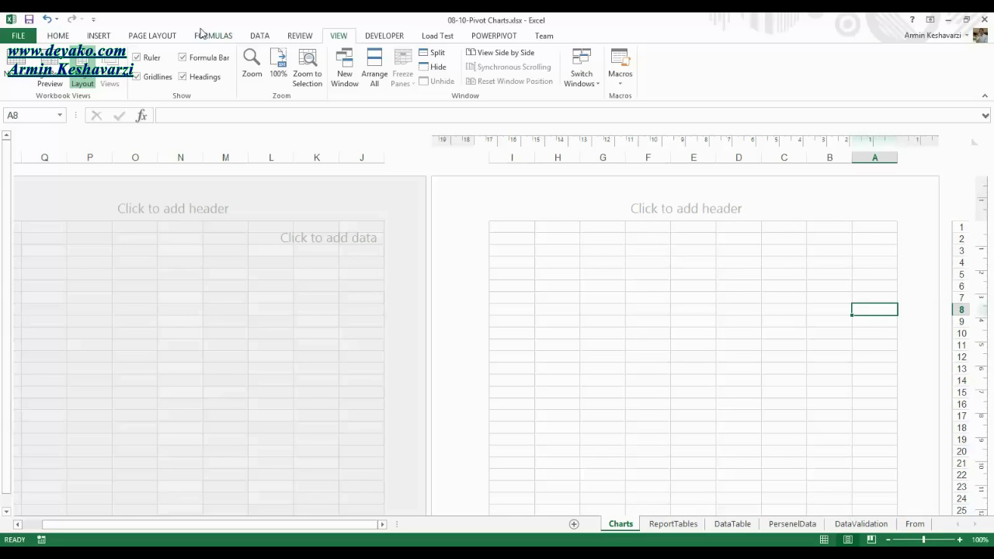
Step: Set the Charts pages to Landscape orientation
left_click(159, 38)
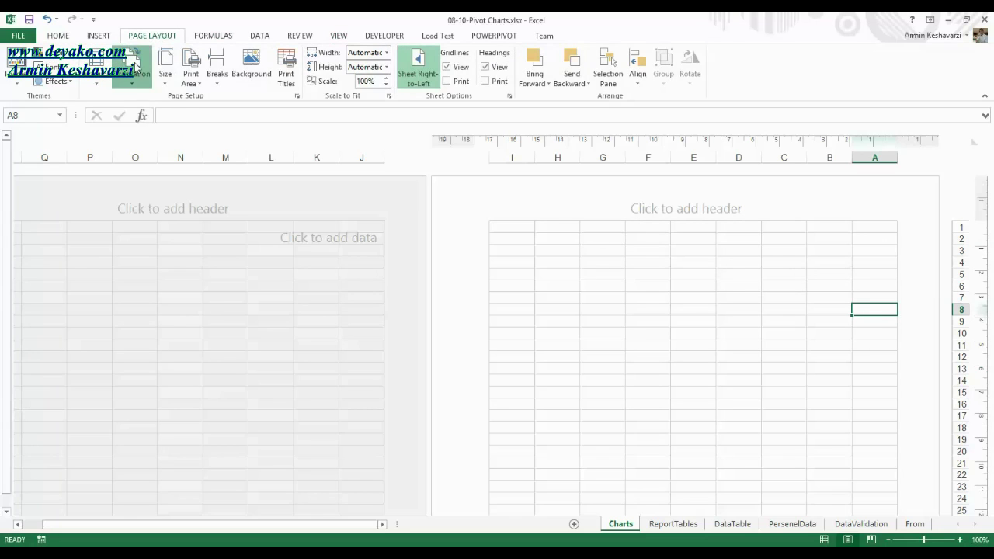
left_click(134, 68)
left_click(152, 132)
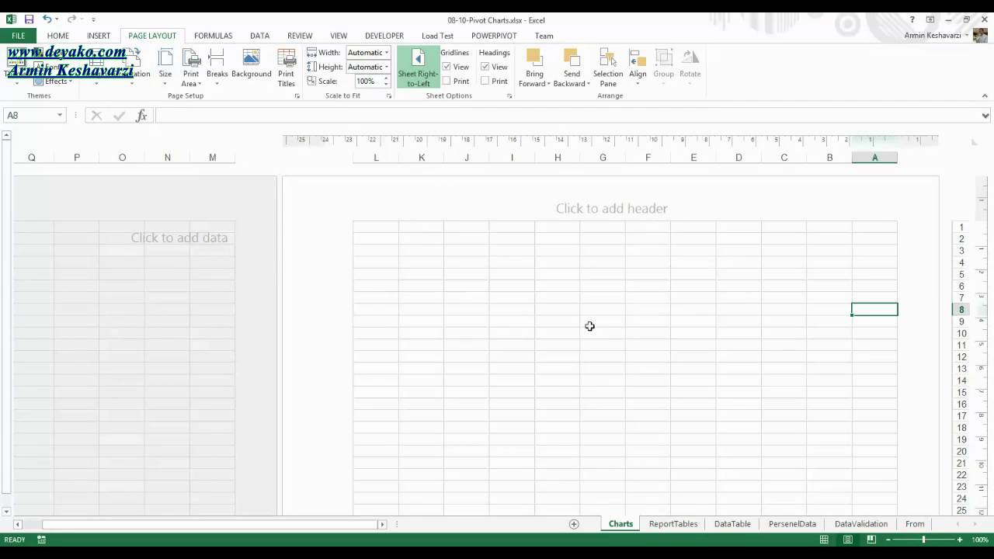
left_click(653, 330)
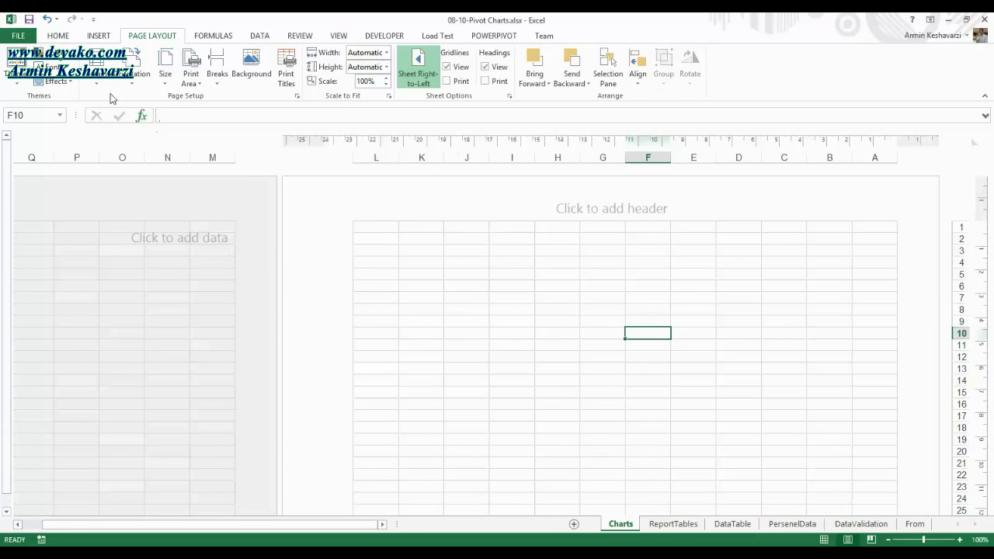
left_click(96, 78)
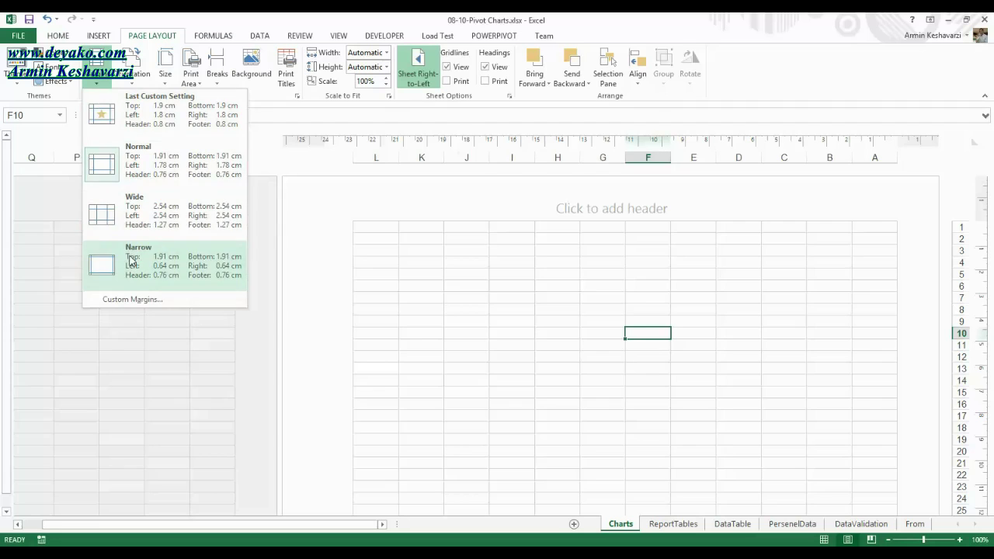
Step: Apply Narrow margins, then set custom left and right margins to 0.1 and bottom to 1.4
left_click(128, 260)
left_click(96, 74)
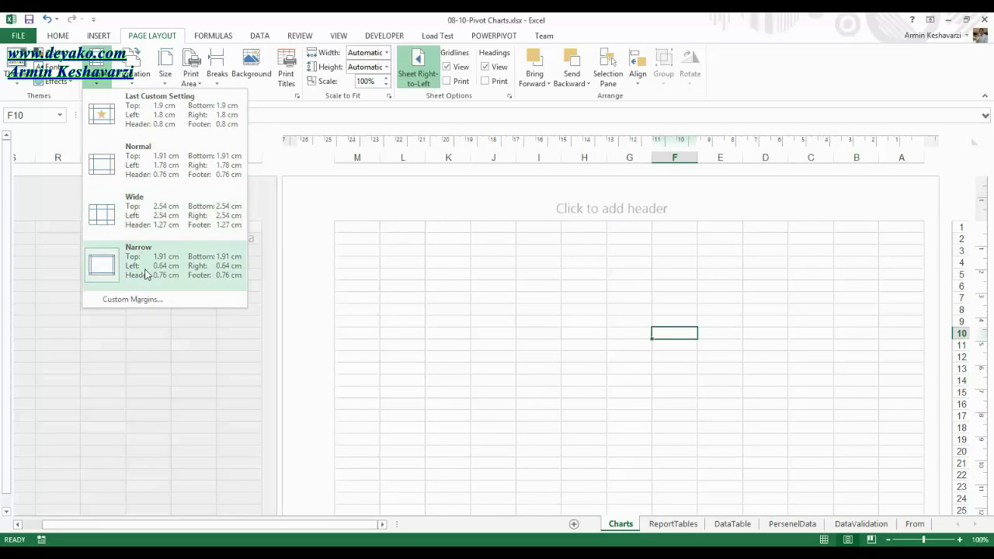
left_click(149, 298)
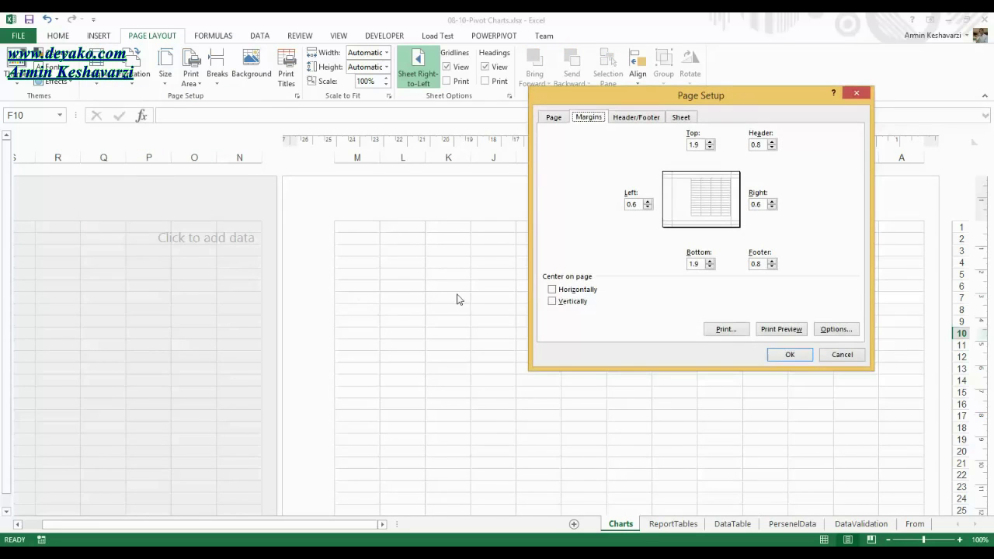
left_click(648, 207)
left_click(772, 208)
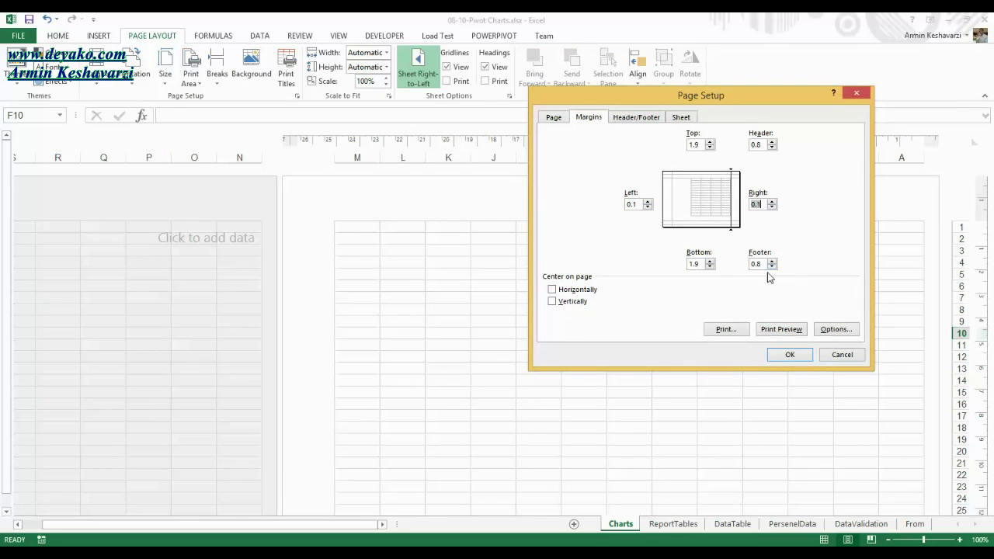
left_click(710, 267)
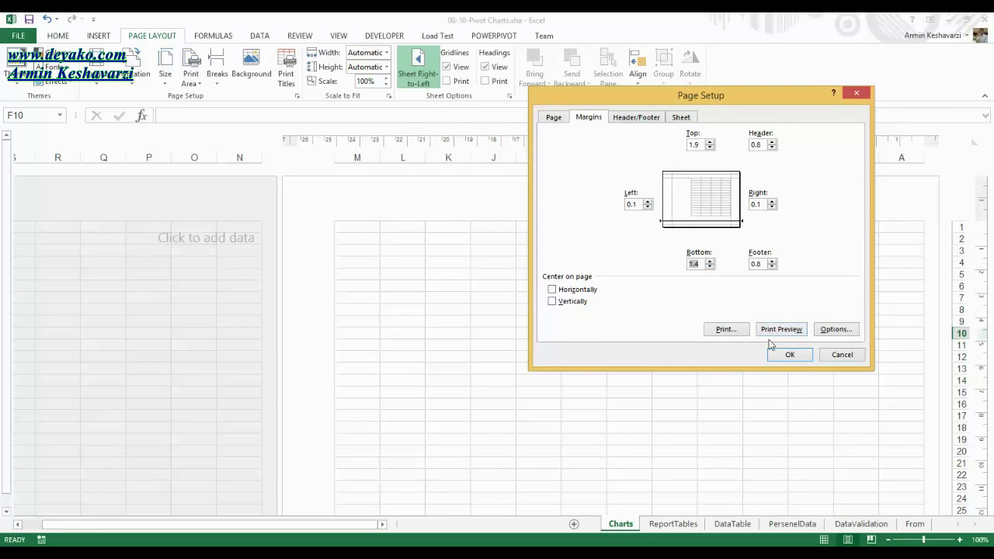
left_click(788, 353)
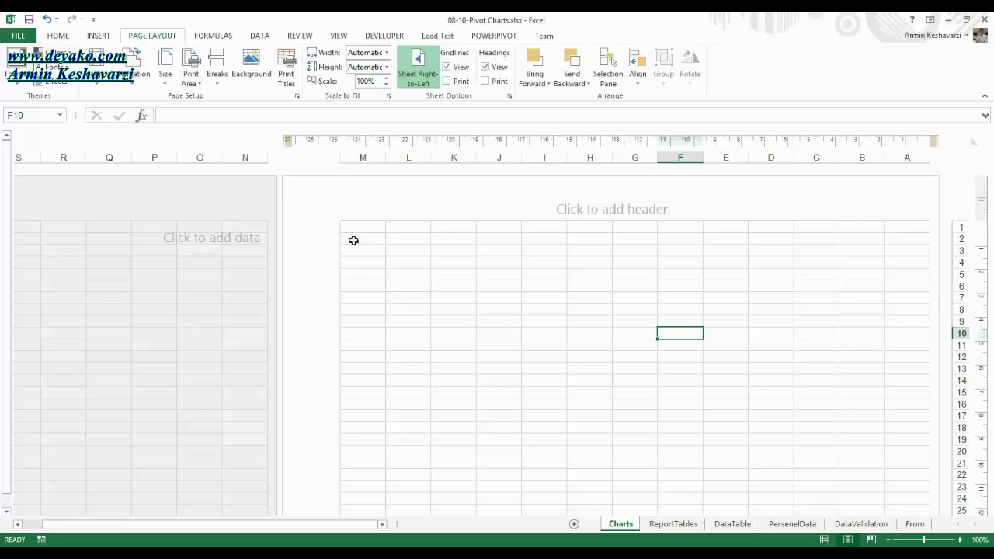
Step: Centre the page horizontally and vertically, then switch to the Personnel-Management workbook
left_click_drag(359, 227, 937, 376)
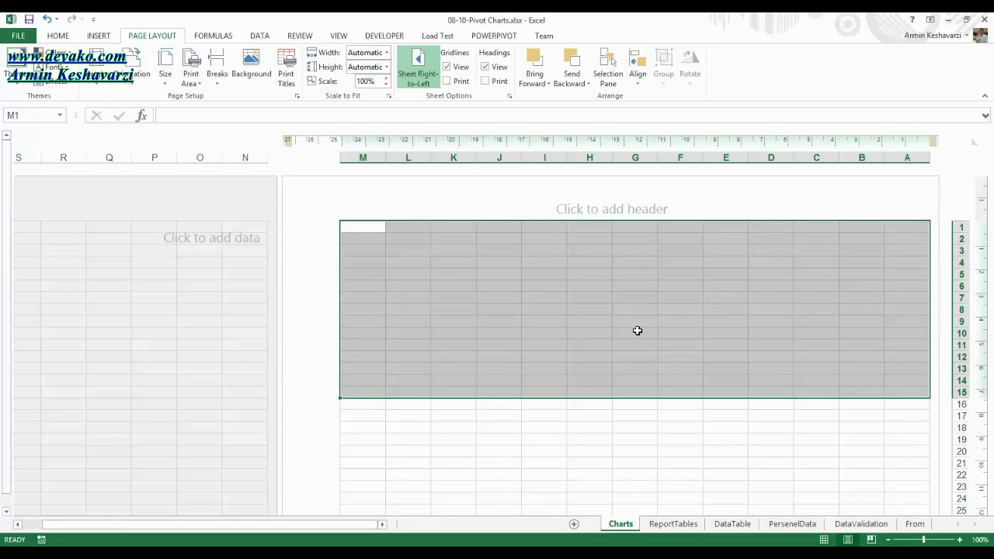
left_click(556, 311)
left_click(104, 68)
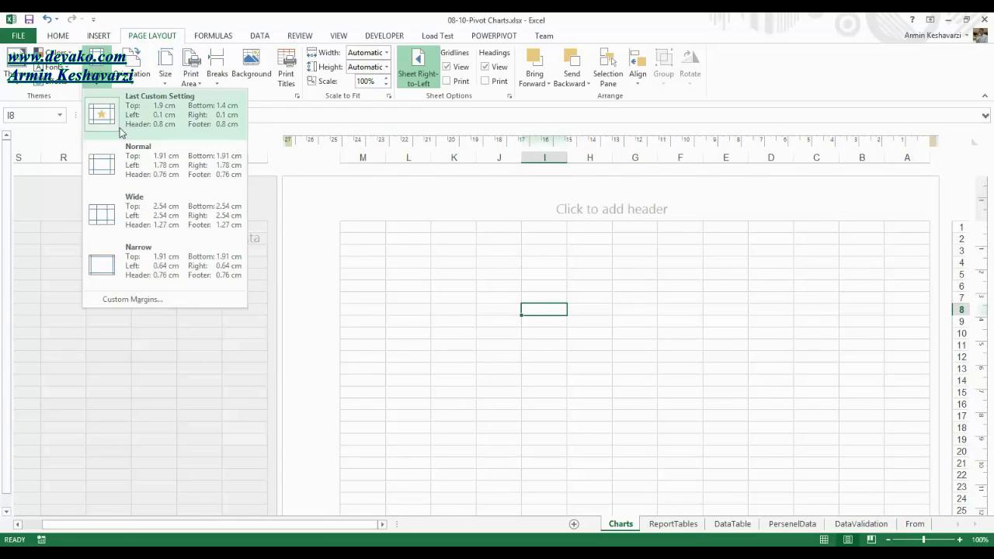
left_click(140, 297)
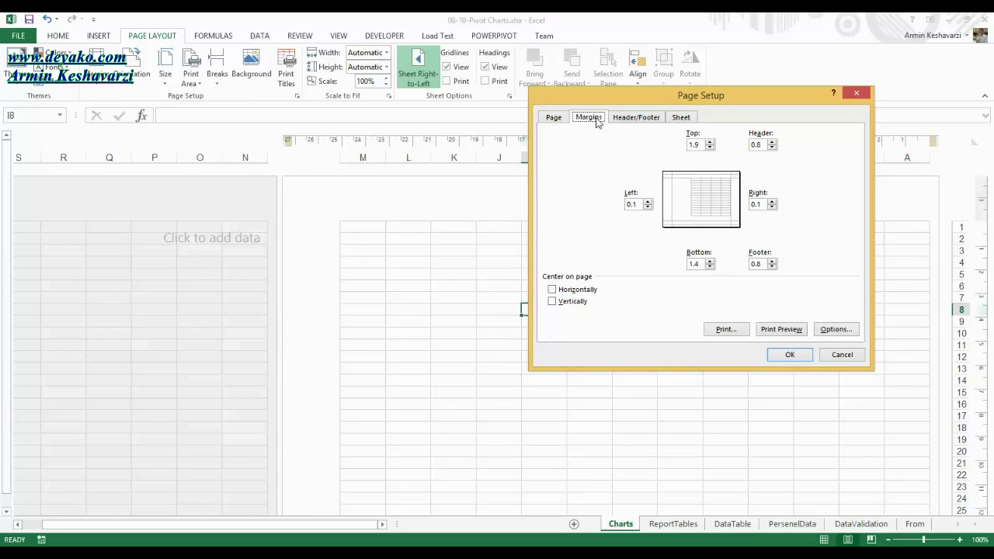
left_click(569, 290)
left_click(581, 303)
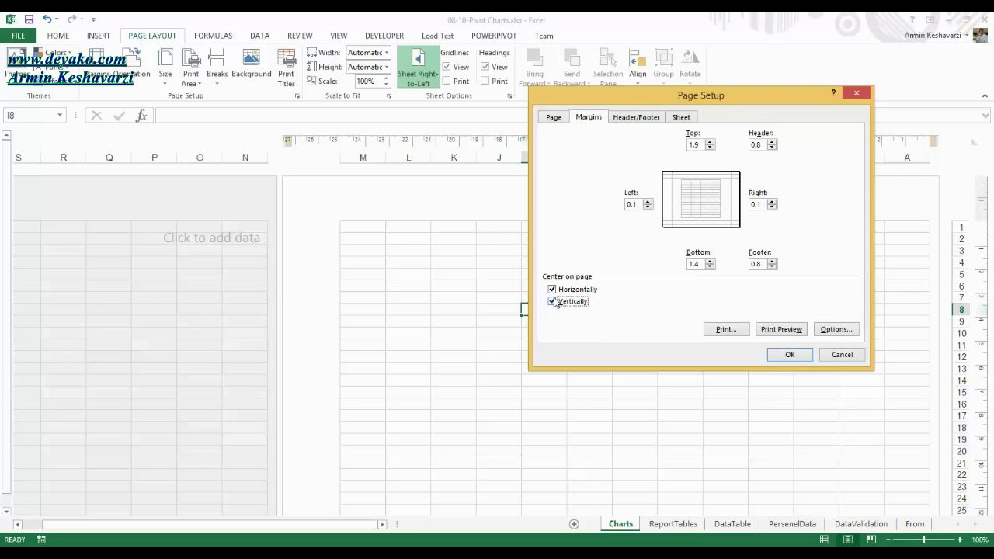
left_click(554, 302)
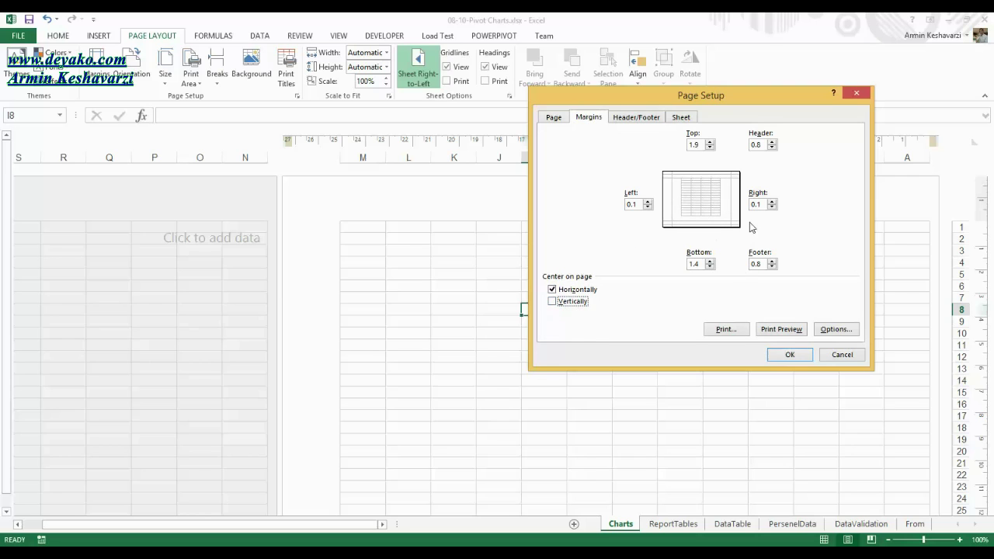
left_click(586, 307)
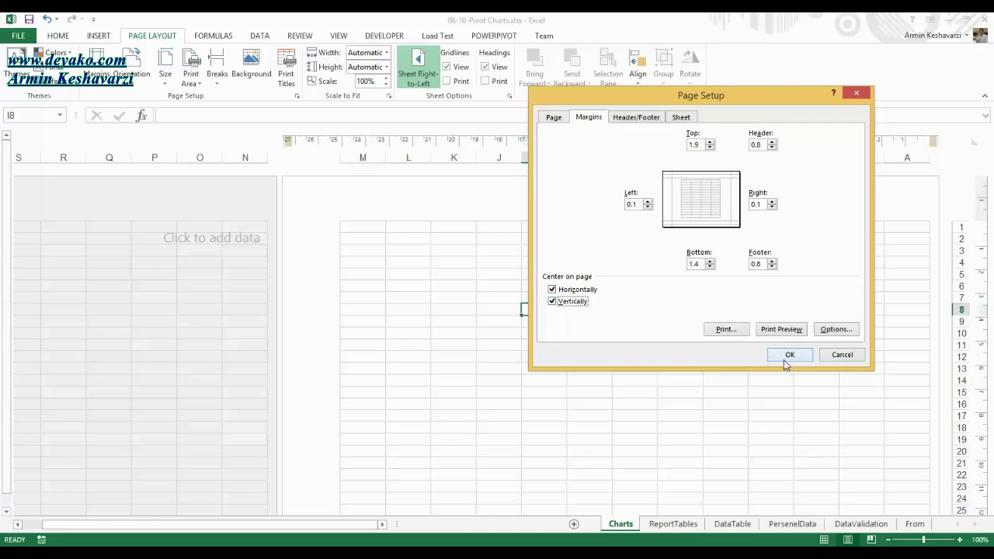
left_click(785, 357)
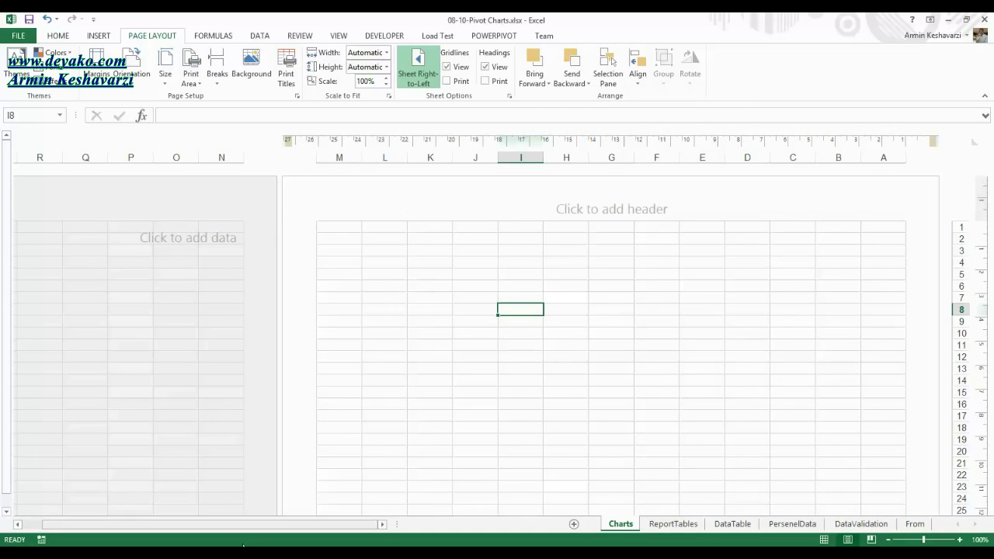
mouse_move(244, 551)
left_click(311, 485)
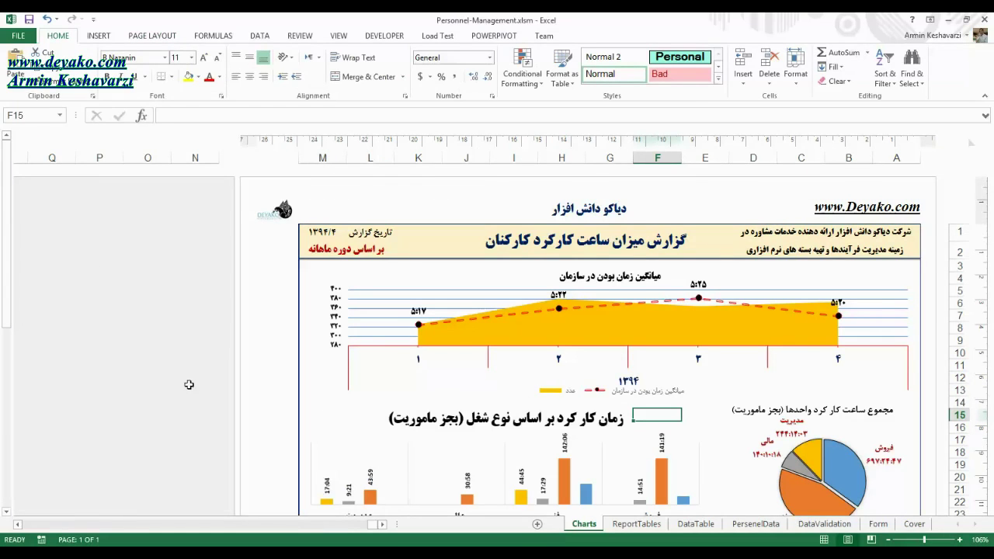
Step: Inspect the report header cells, including the merged title, the L1 date label and the M1 date formula
mouse_move(2, 256)
left_mouse_down()
mouse_move(4, 396)
mouse_move(11, 253)
left_mouse_up()
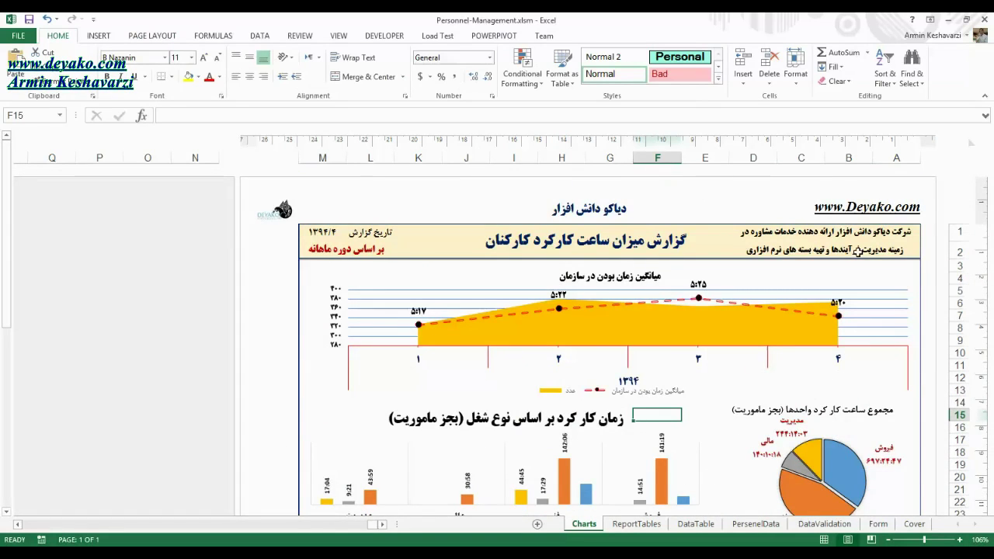
left_click_drag(857, 250, 476, 247)
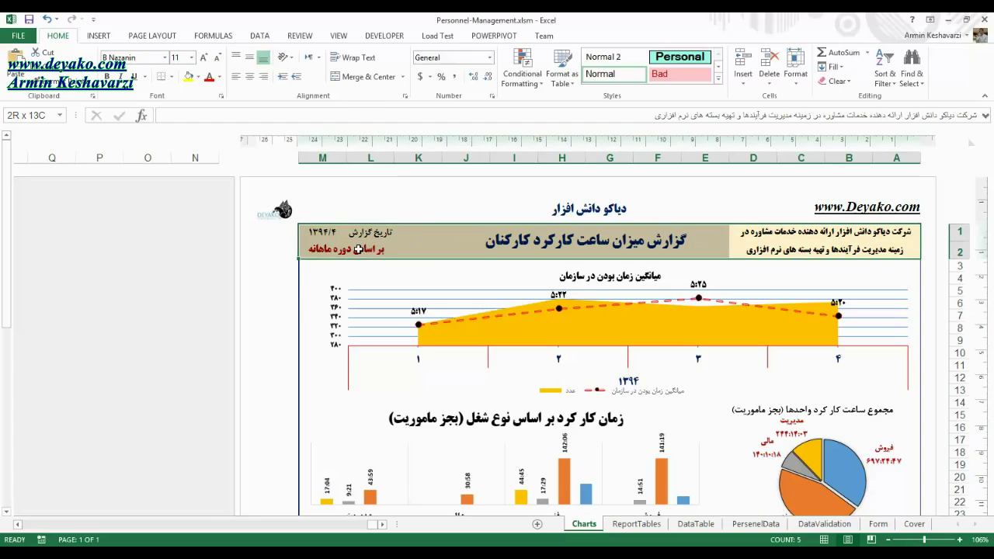
left_click_drag(358, 249, 358, 249)
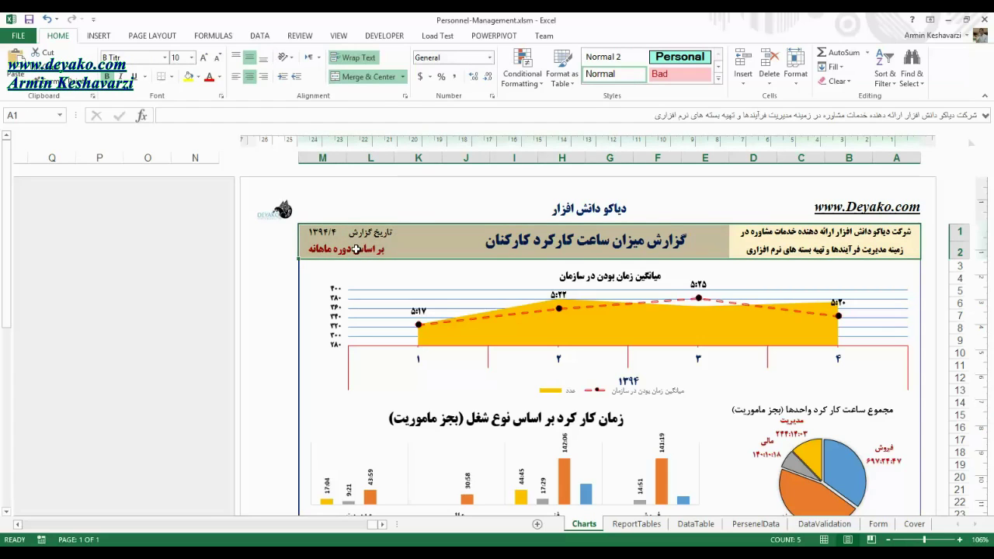
left_click(780, 248)
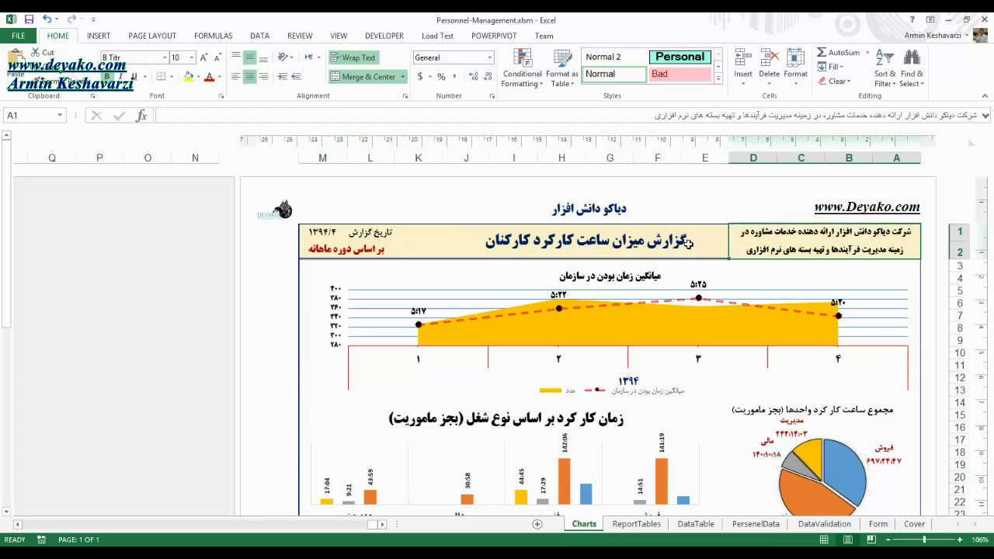
left_click(688, 243)
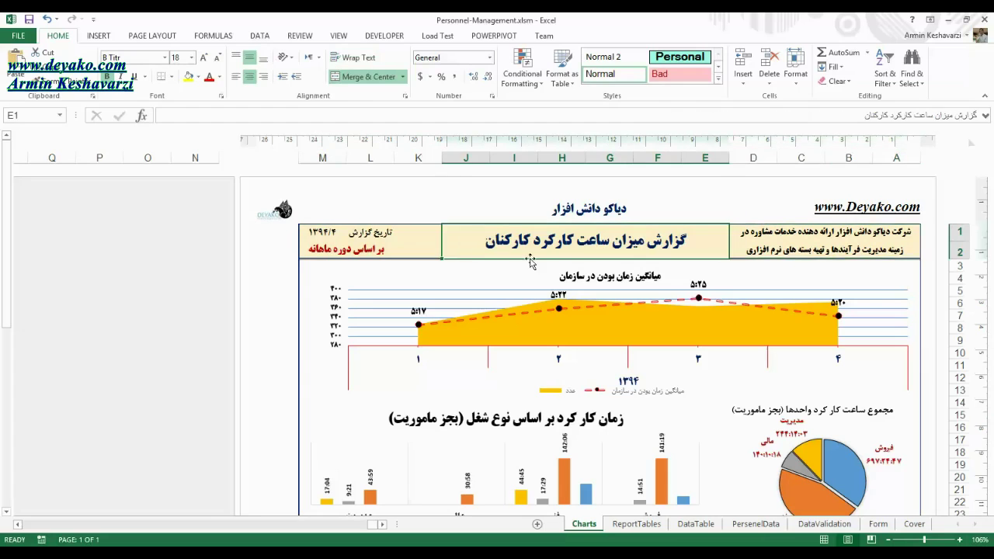
left_click(373, 249)
key("ctrl+z")
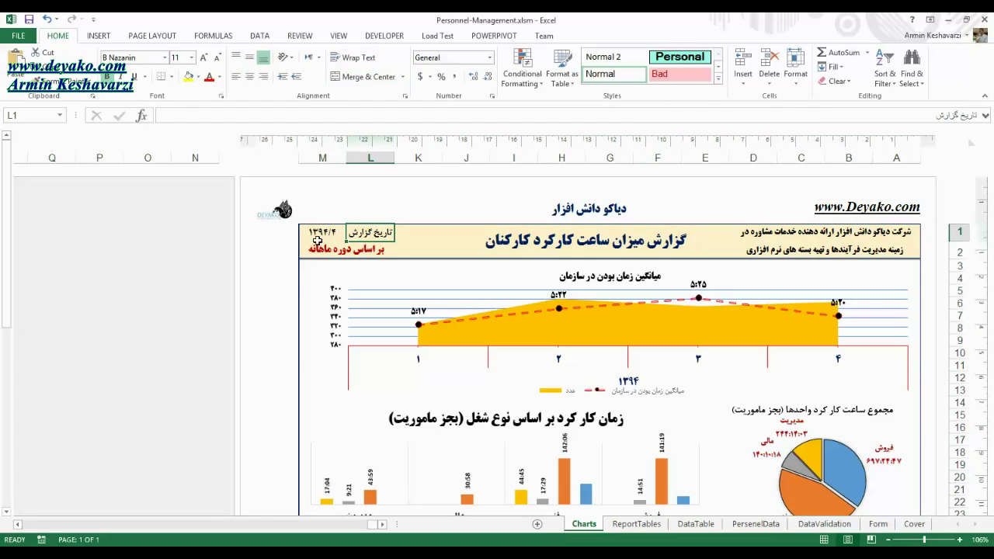
left_click(318, 233)
left_click(373, 245)
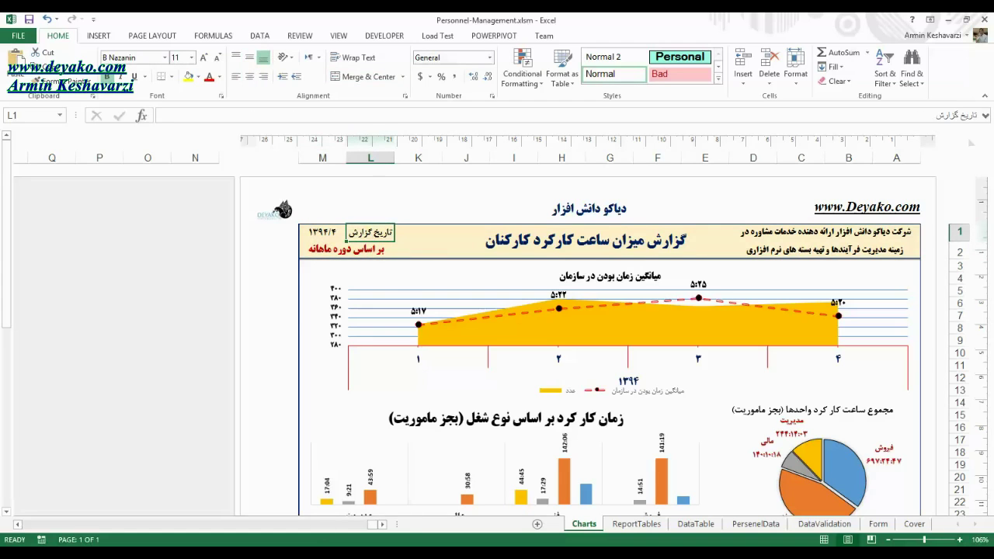
Step: Copy the header A1:M2 and switch to the 08-10-Pivot Charts workbook at cell A1
left_click_drag(880, 225, 257, 256)
key("ctrl+c")
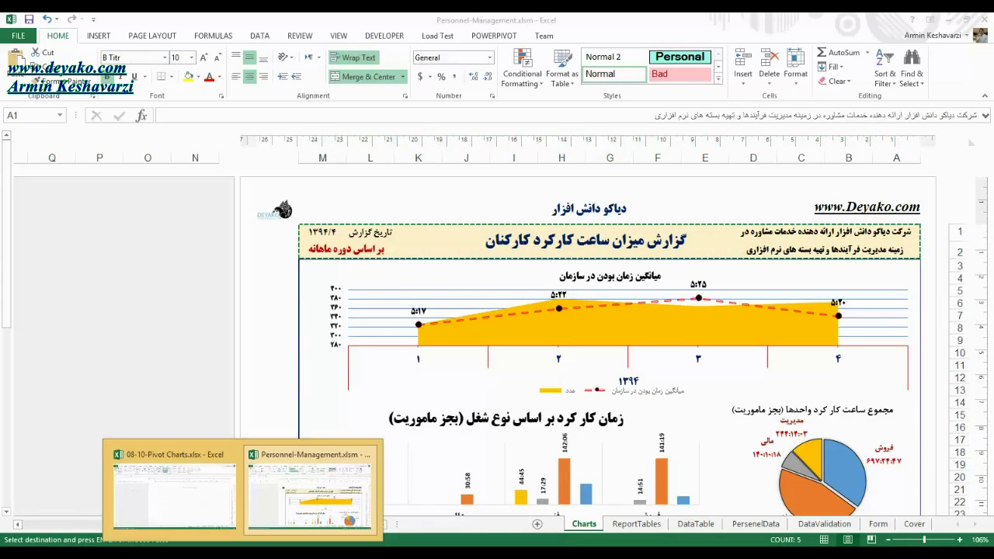
left_click(233, 455)
left_click(890, 226)
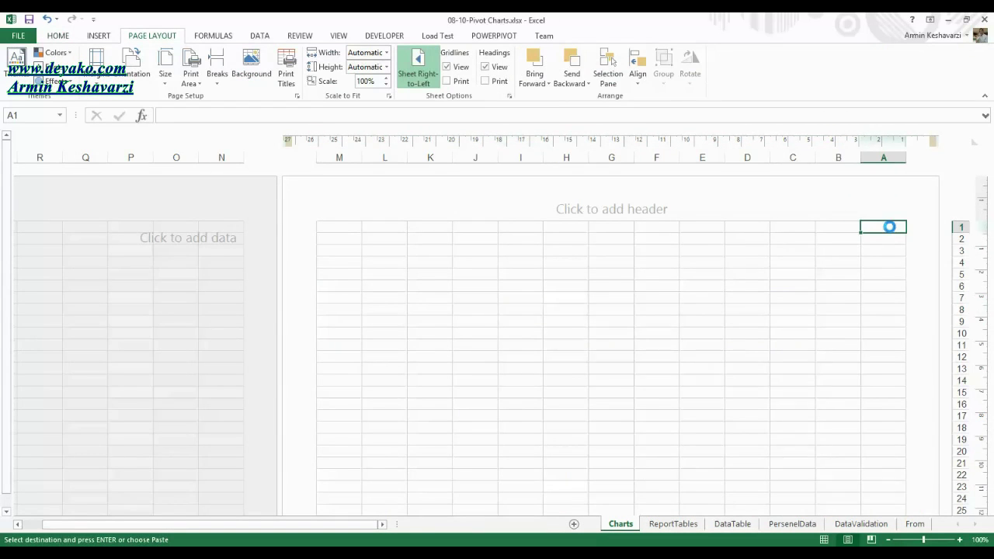
Step: Paste the two-row report header at A1 of the Charts sheet and check the pasted cells
key("ctrl+v")
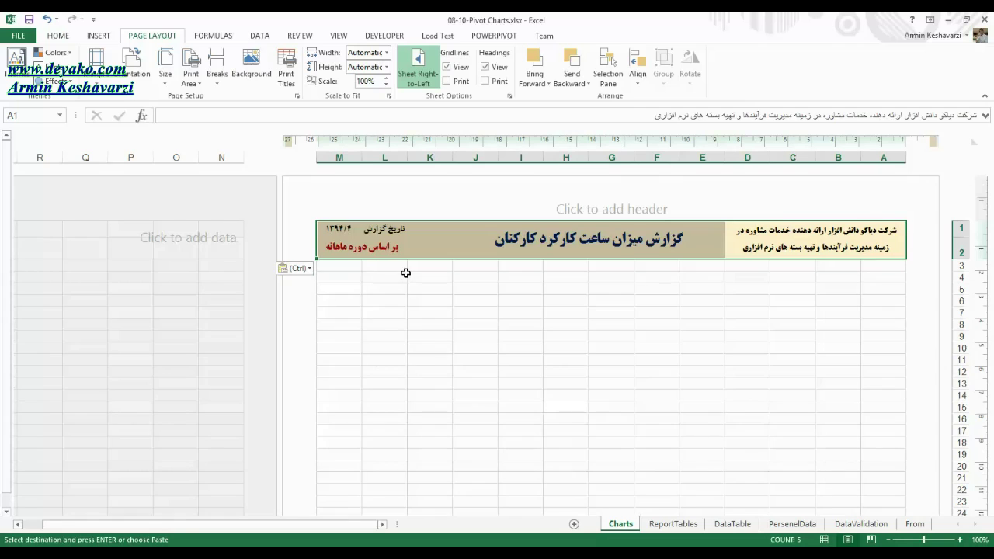
left_click(405, 273)
left_click(627, 249)
left_click(726, 341)
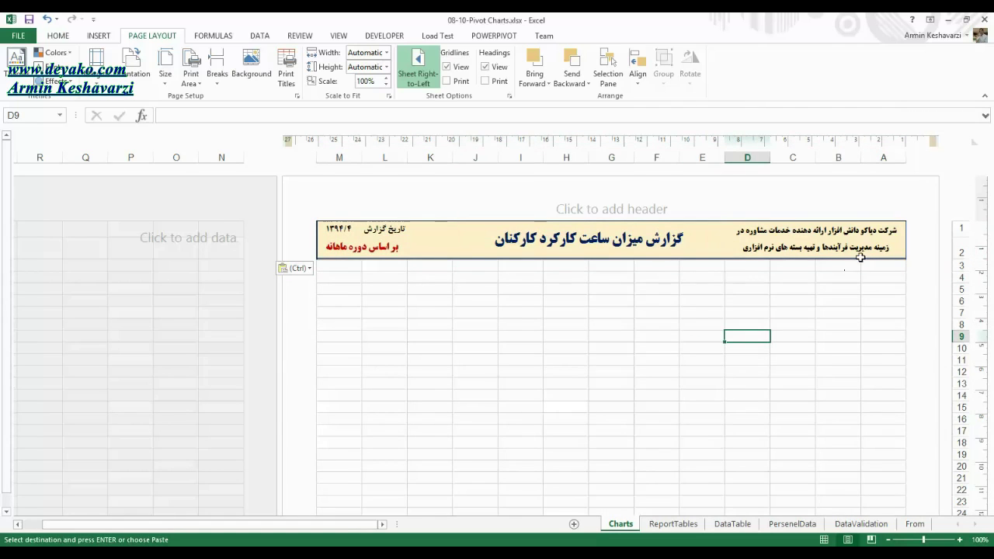
left_click(393, 222)
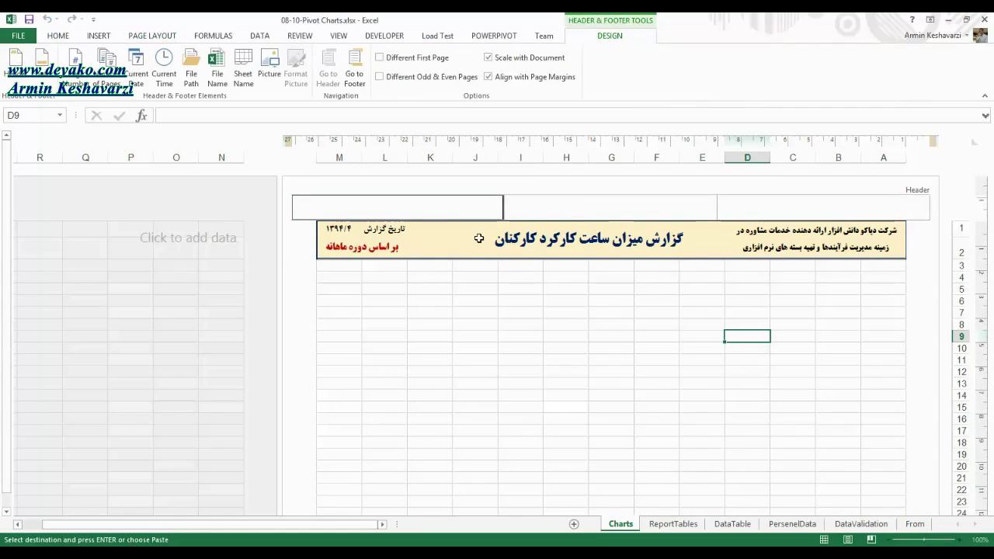
left_click(860, 273)
Step: Clear the linked date formula from cell M1
left_click(343, 230)
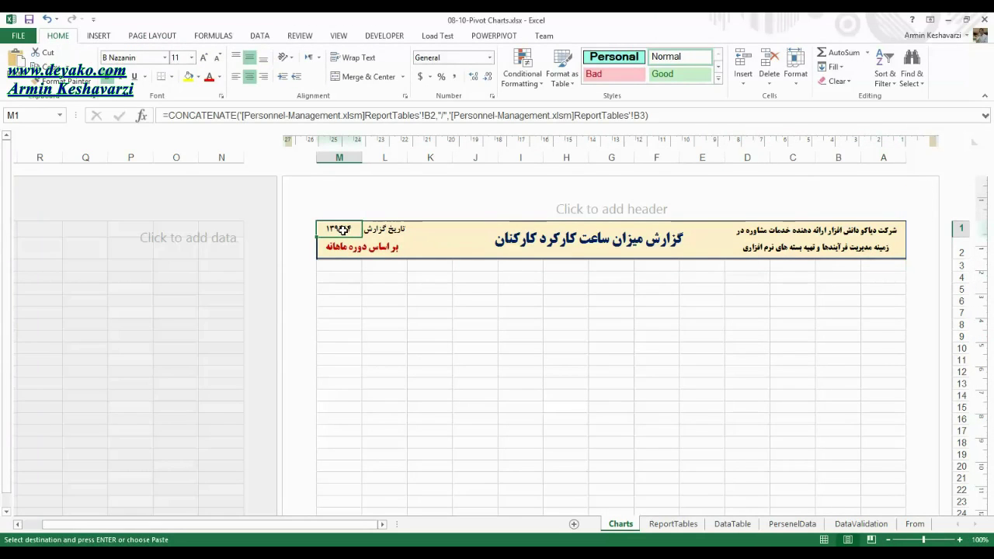
key("Delete")
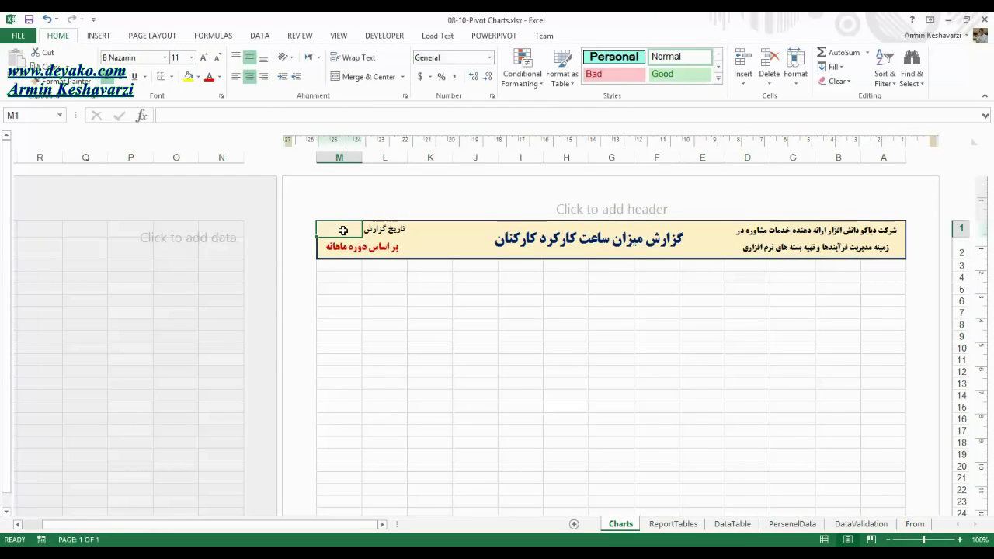
left_click(398, 346)
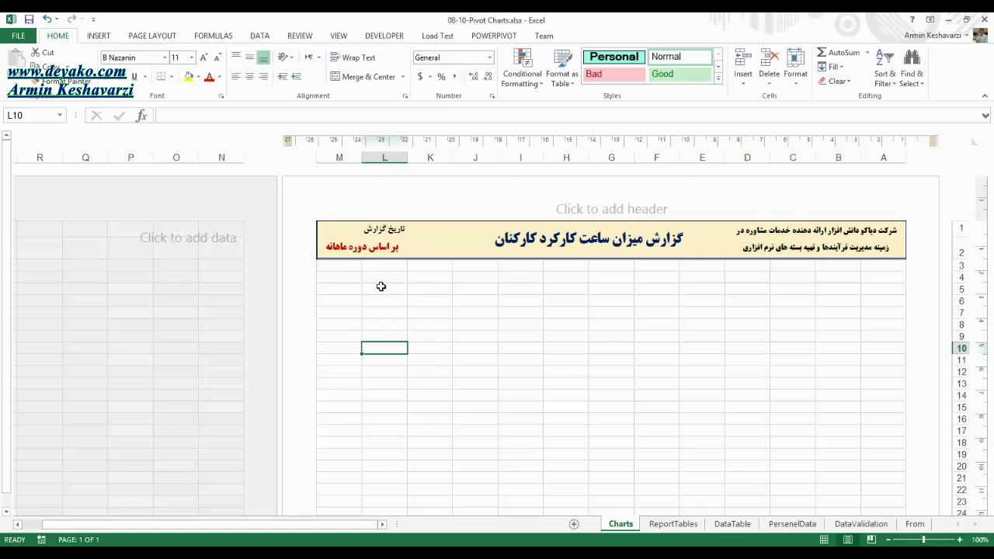
left_click(617, 285)
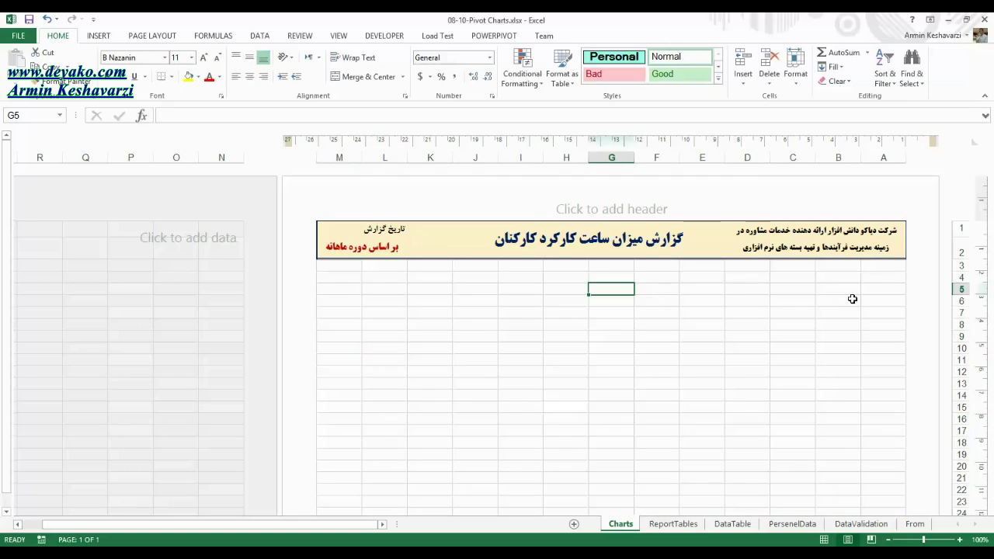
Step: Give A3:M35 a thick box border in dark blue
left_click_drag(889, 266, 329, 376)
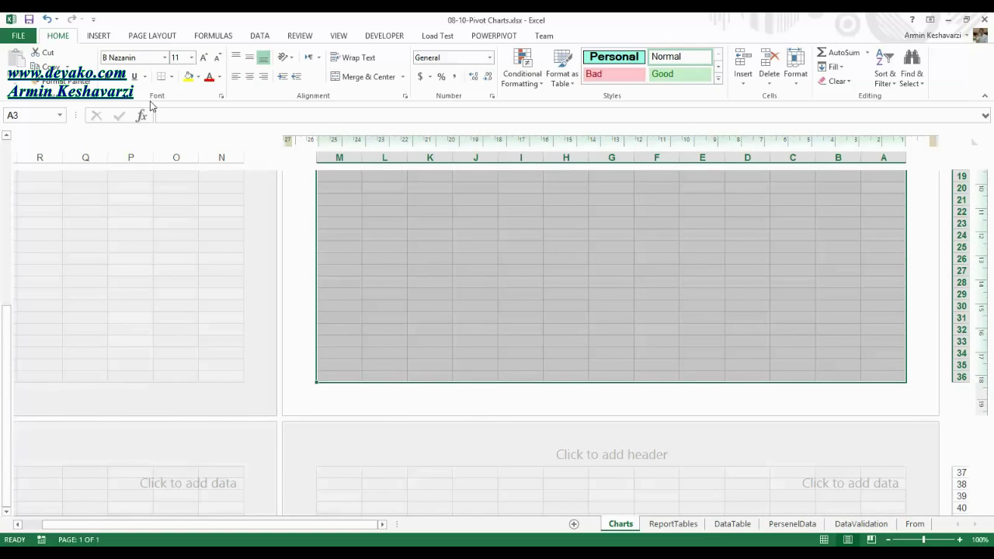
left_click(171, 76)
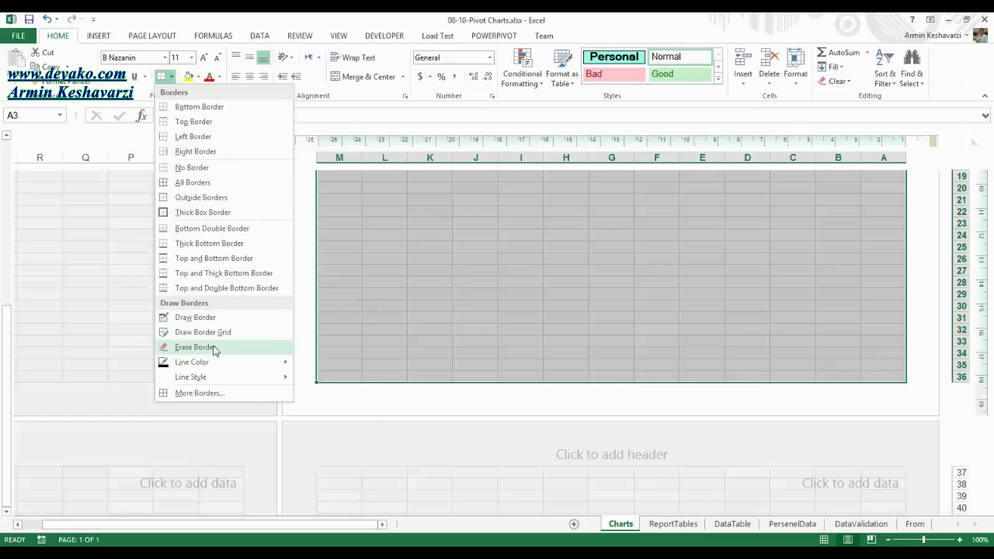
mouse_move(214, 378)
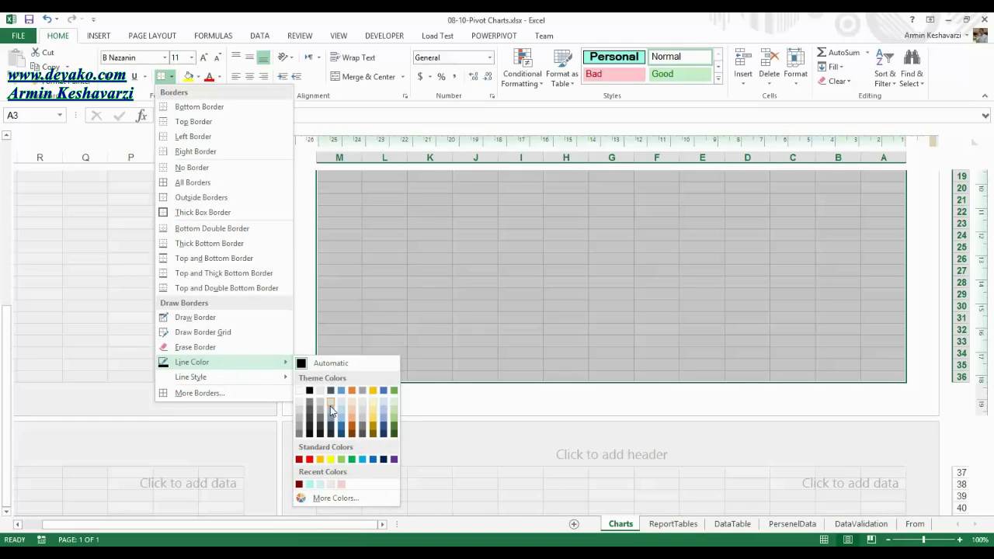
left_click(383, 459)
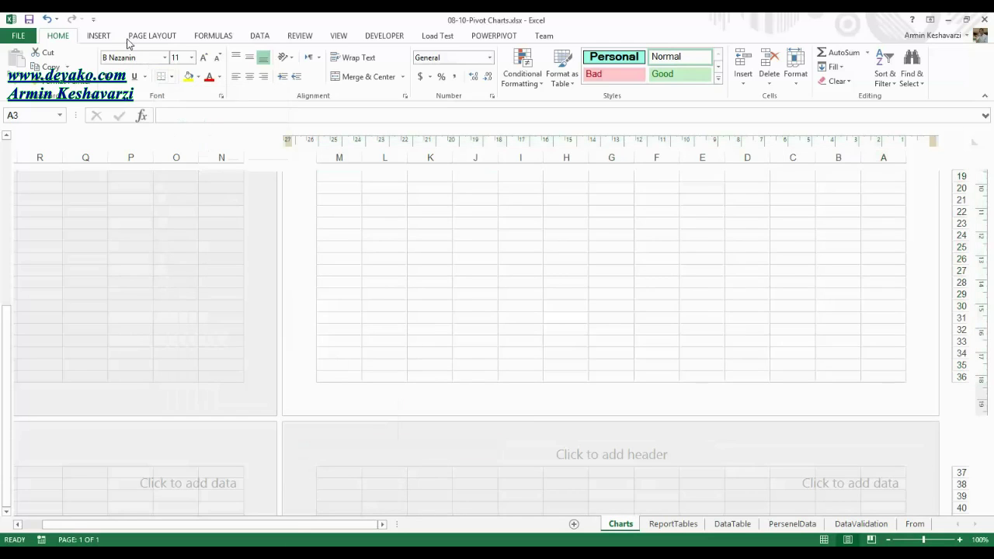
left_click(171, 76)
left_click(190, 212)
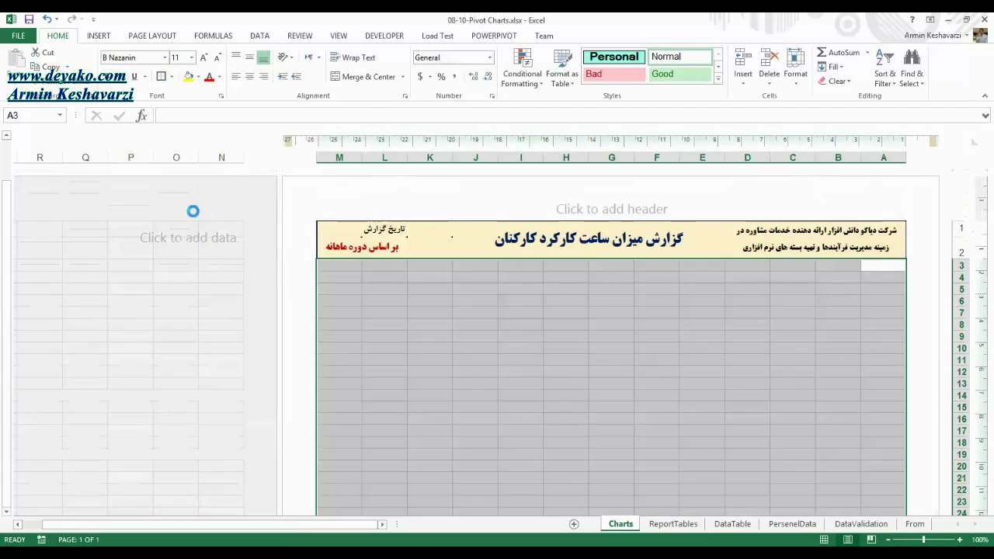
left_click(571, 287)
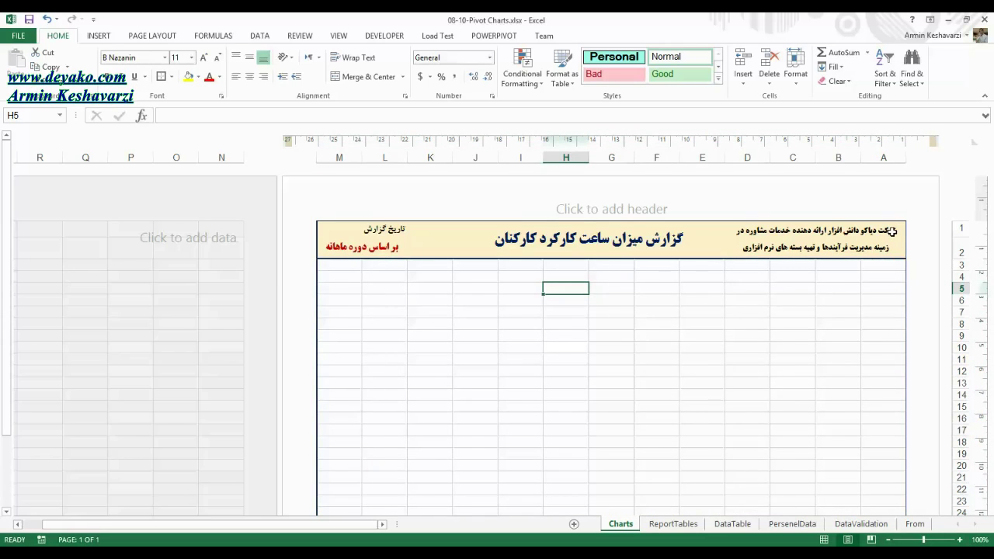
left_click(831, 287)
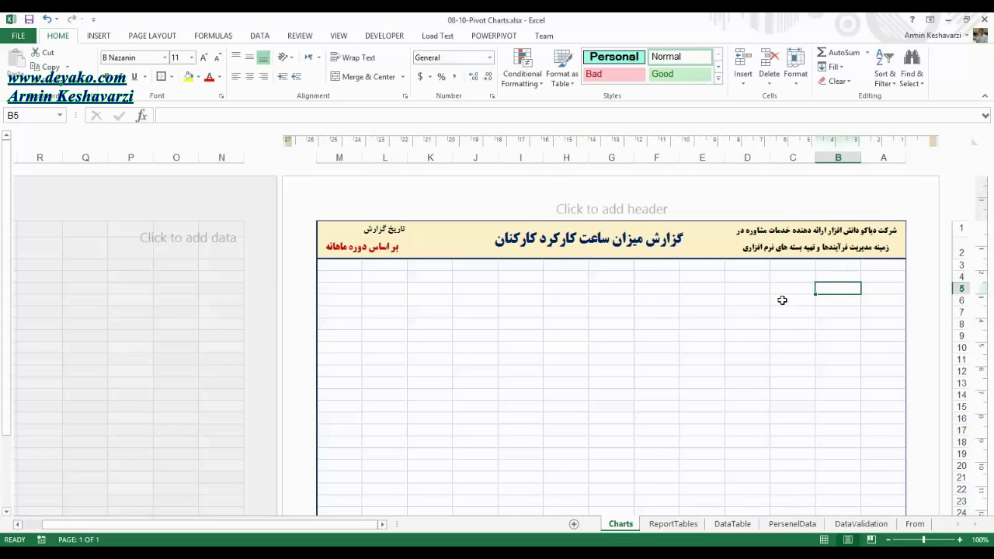
Step: Switch to the Personnel-Management workbook's Charts sheet
mouse_move(242, 556)
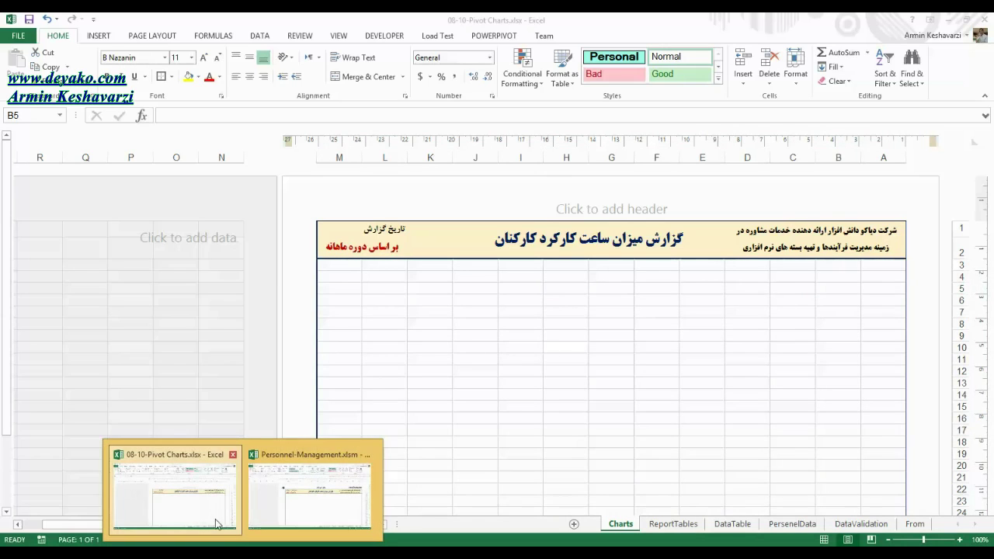
left_click(264, 501)
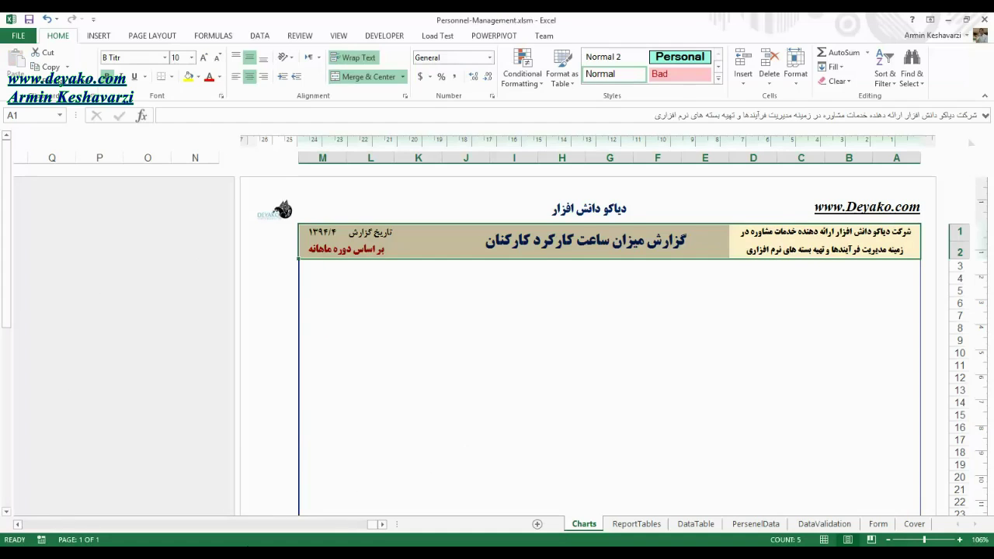
left_click(222, 510)
mouse_move(241, 553)
left_click(310, 497)
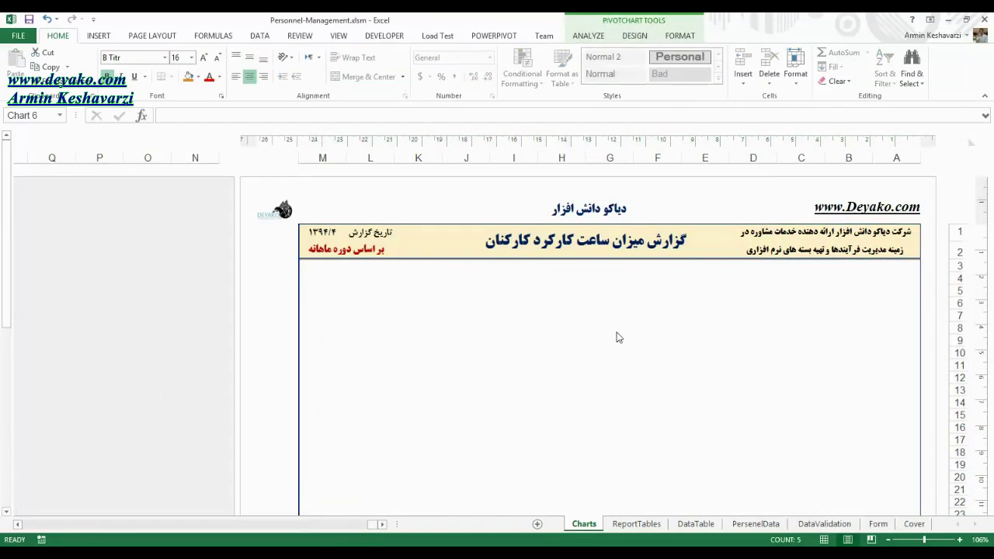
left_click(635, 524)
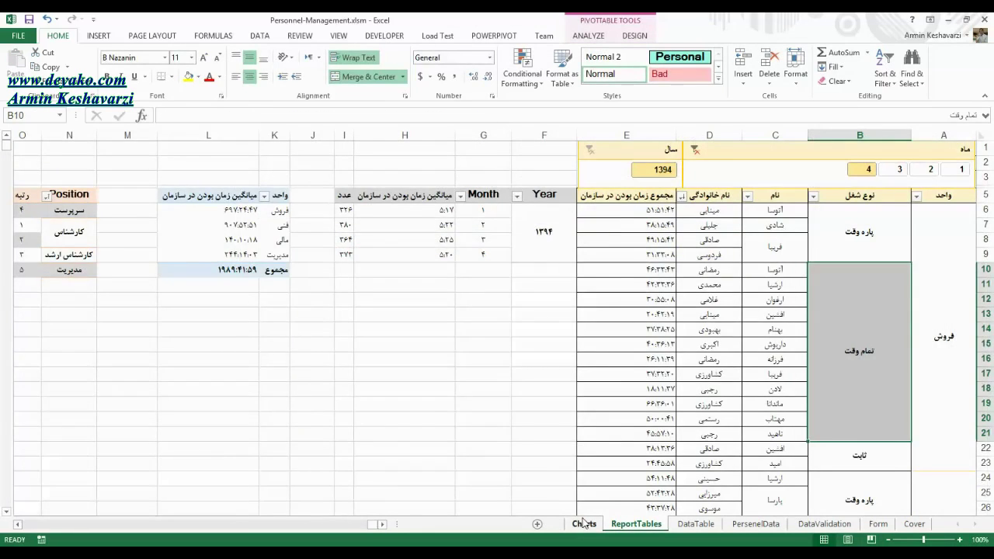
left_click(584, 523)
Step: Examine its header cells (title, company description, K1, K2, L1, L2), then return to 08-10-Pivot Charts
left_click(396, 235)
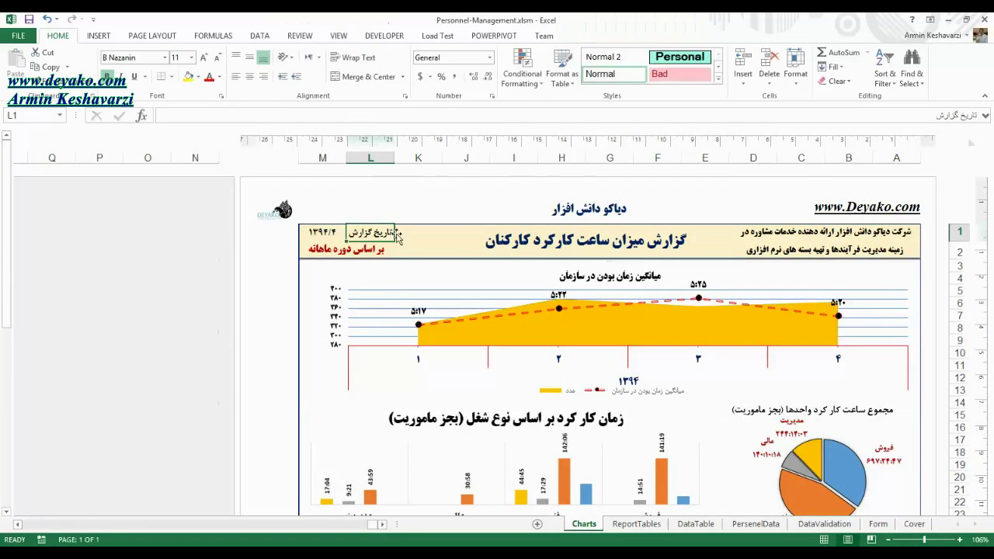
left_click(724, 241)
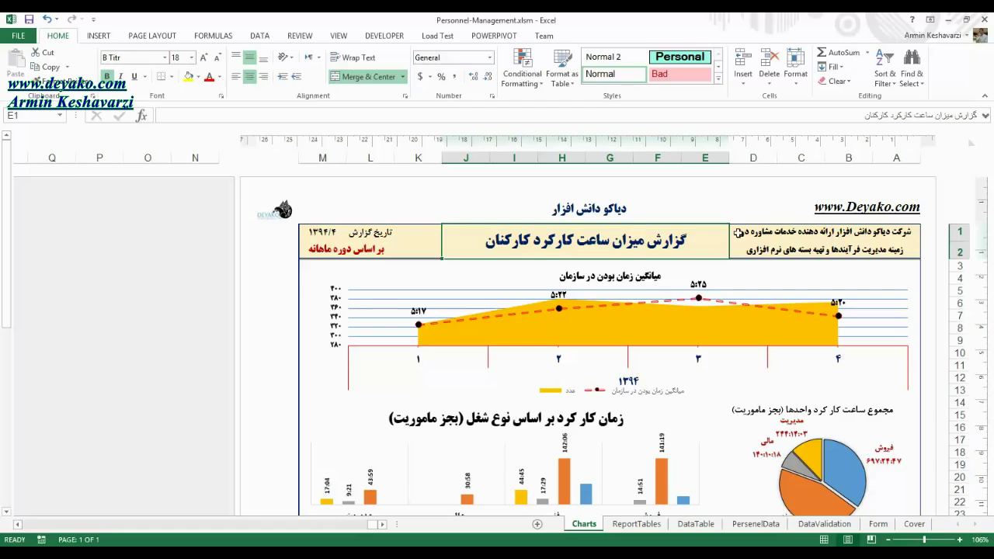
left_click(738, 233)
left_click(658, 241)
left_click(425, 239)
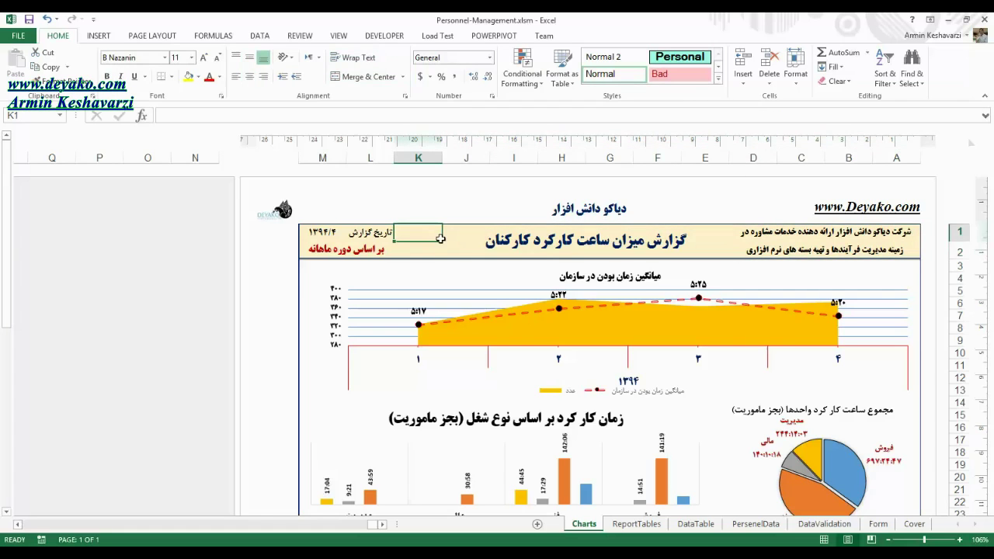
left_click(432, 255)
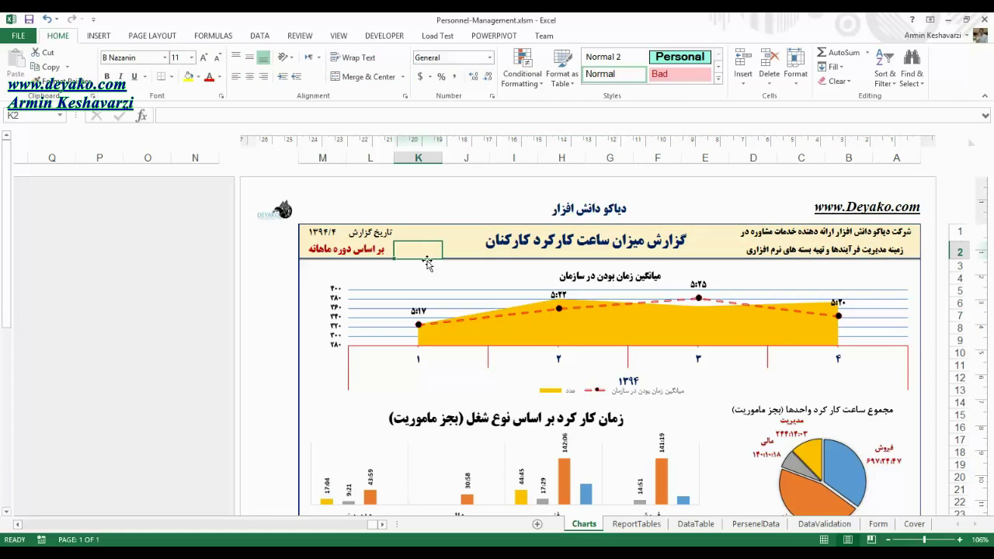
left_click(327, 250)
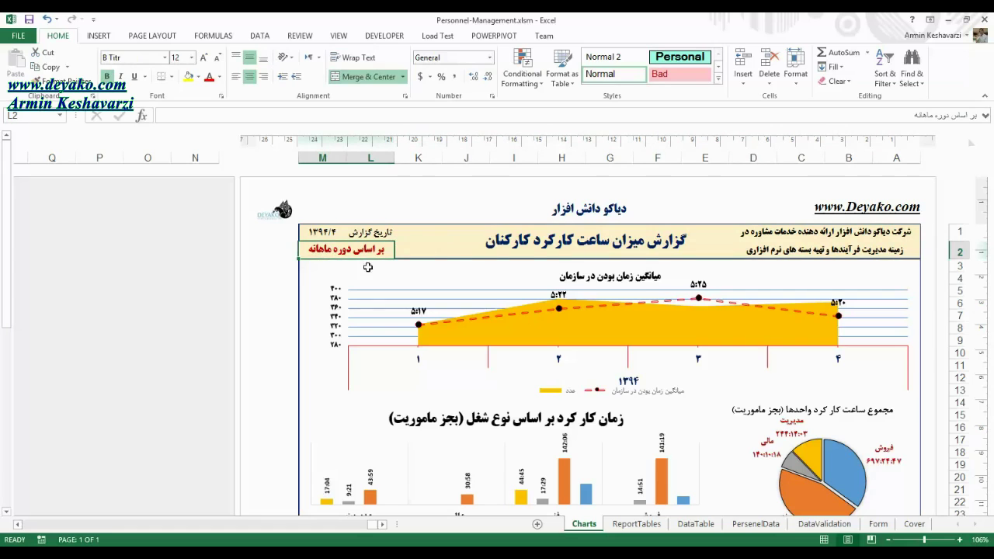
left_click(532, 256)
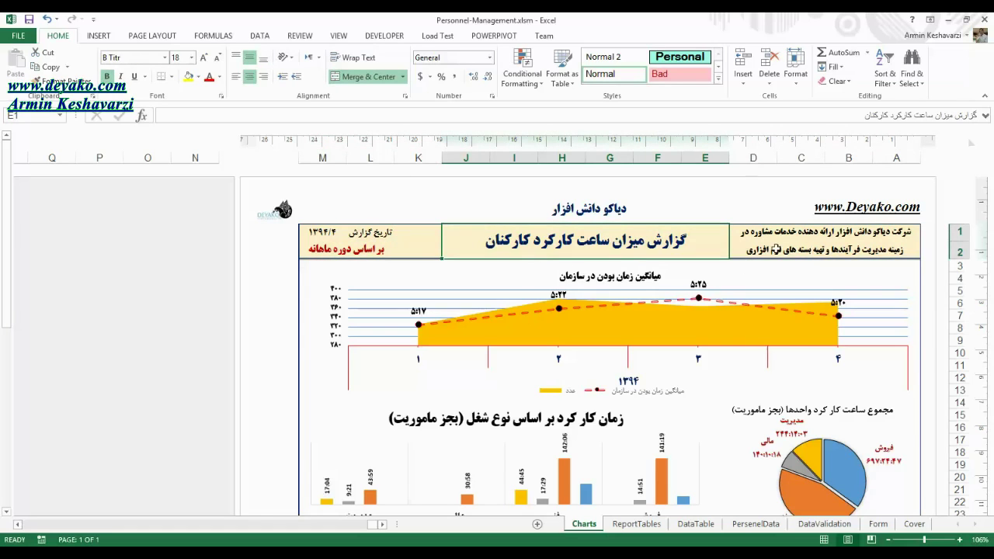
left_click(776, 249)
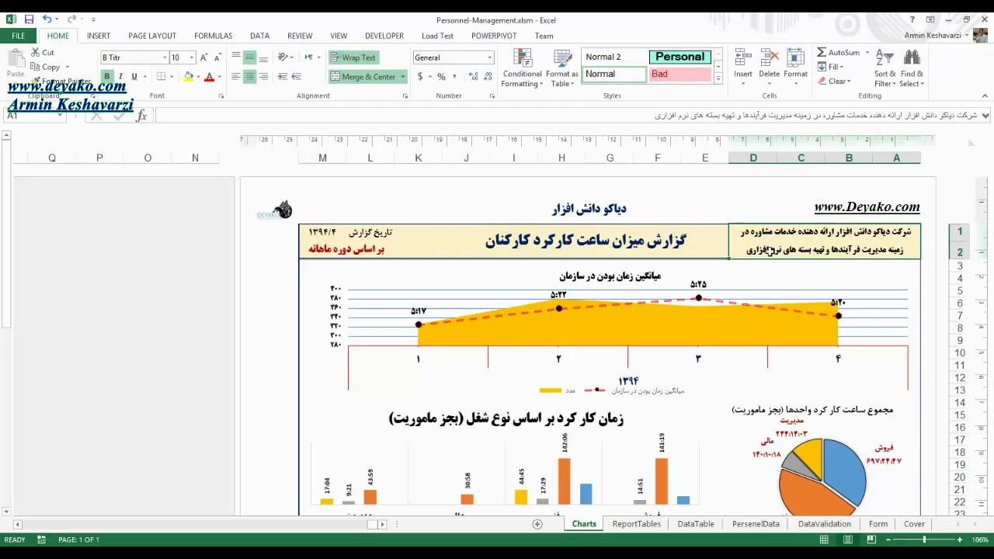
left_click(829, 279)
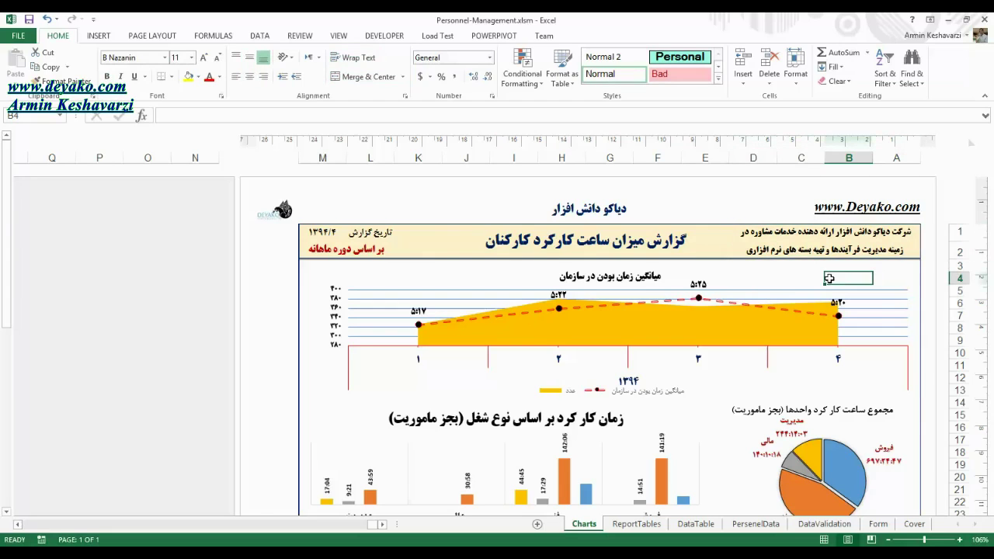
left_click(669, 276)
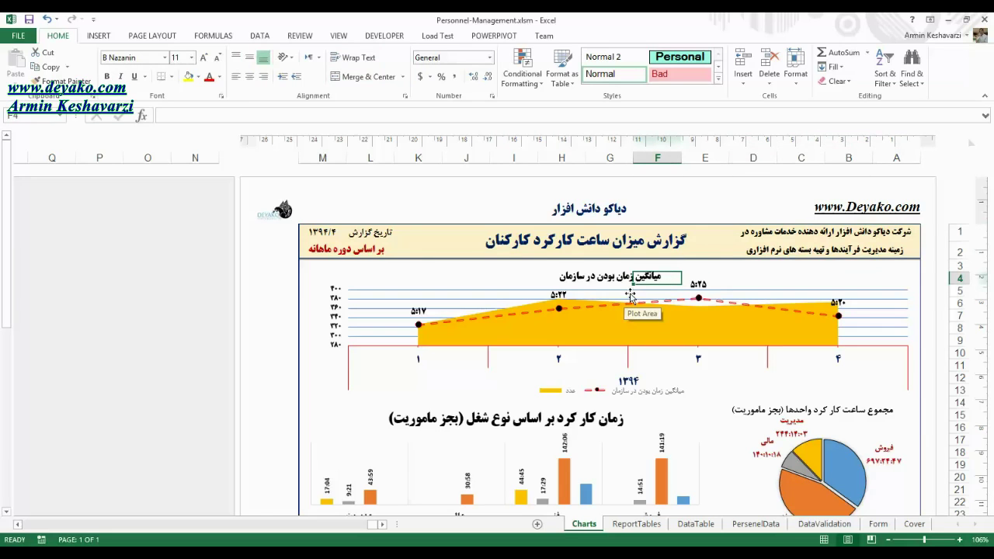
left_click(242, 555)
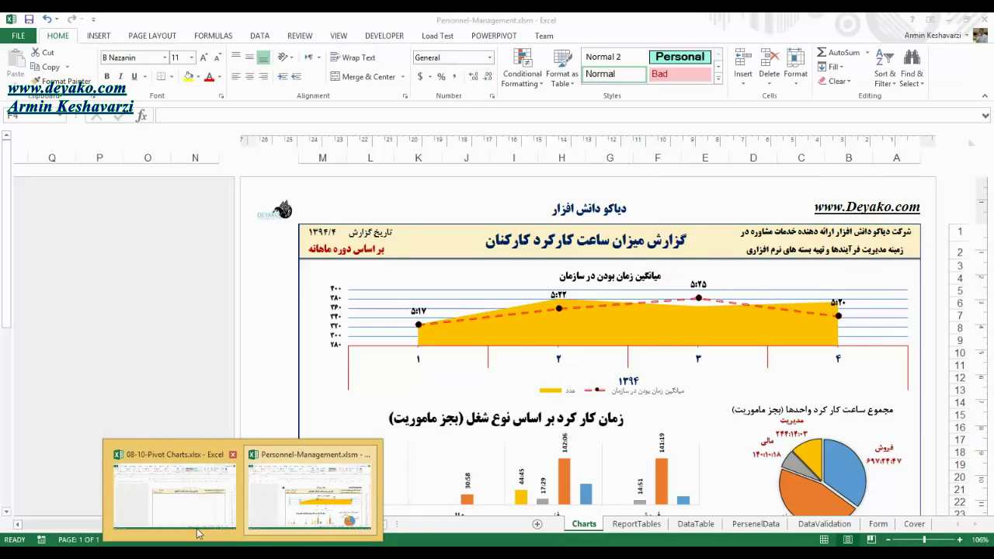
left_click(198, 534)
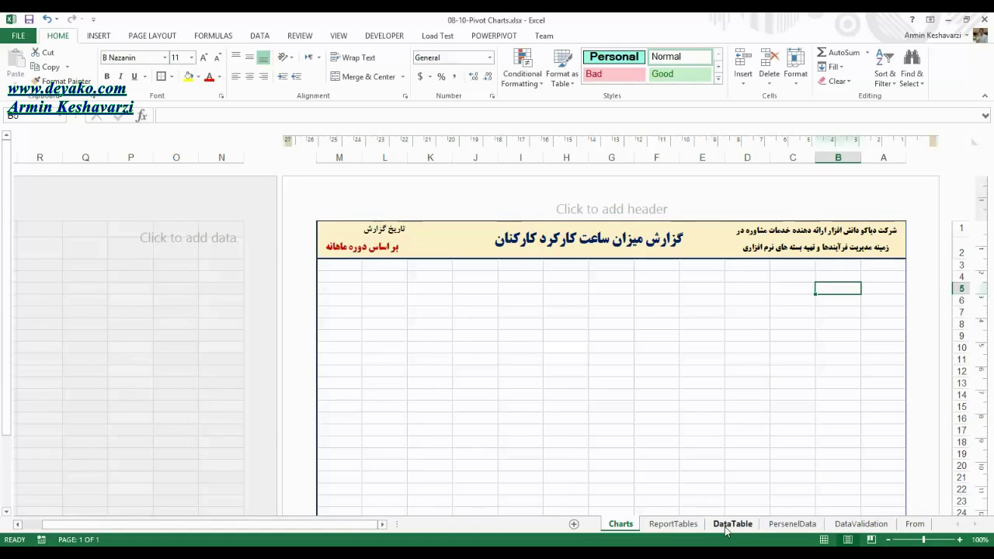
Step: Try a PivotChart from the ReportTables monthly pivot table, then cancel it
left_click(682, 525)
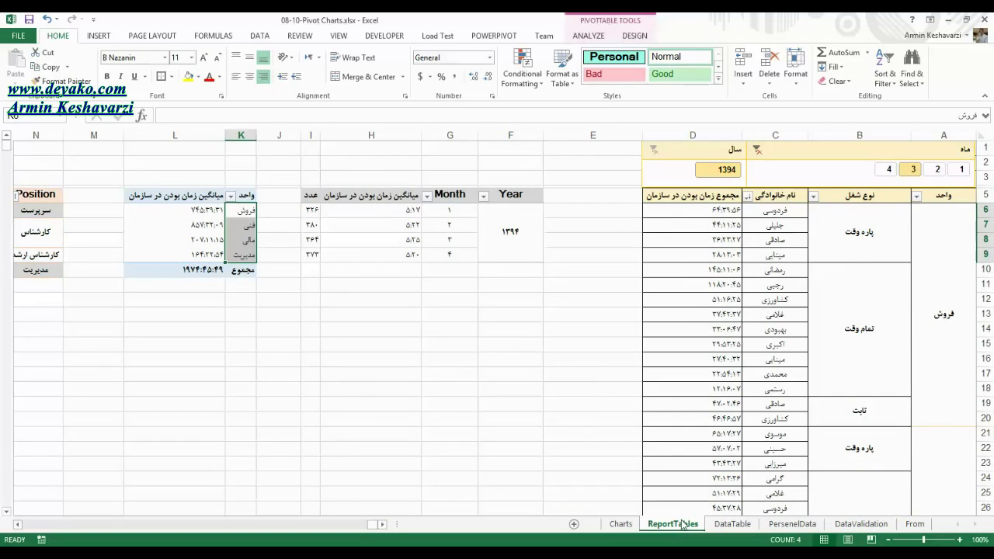
left_click(387, 215)
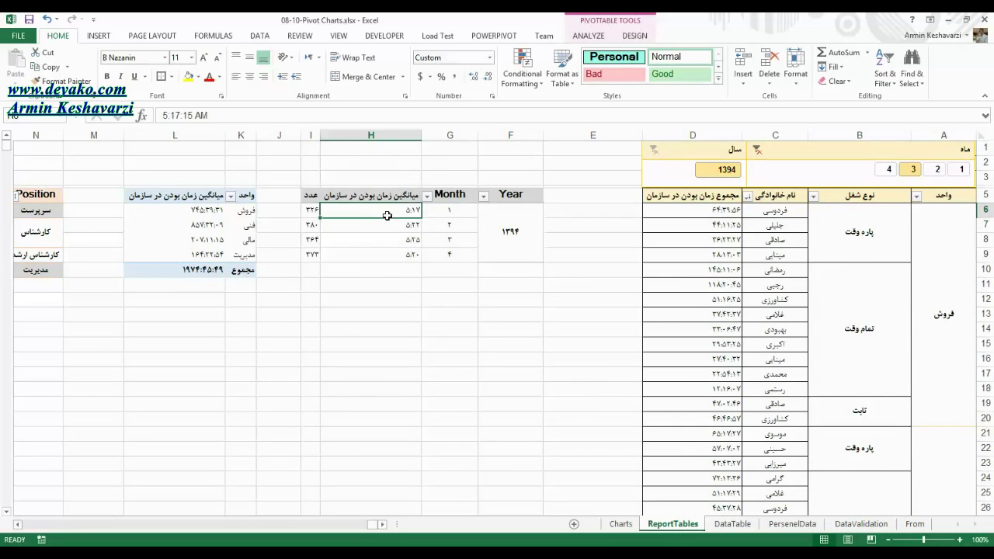
left_click(470, 231)
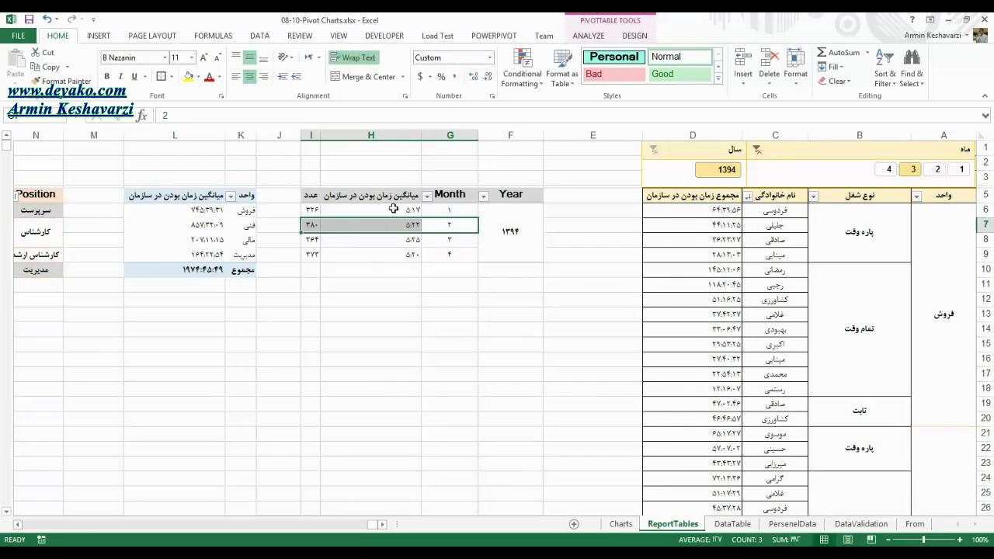
left_click(490, 195)
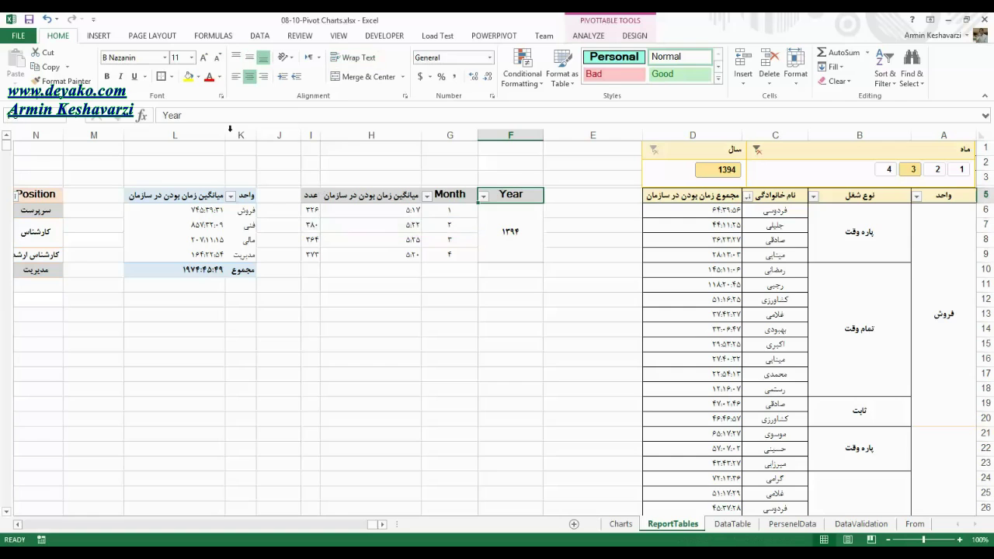
left_click(98, 35)
left_click(495, 60)
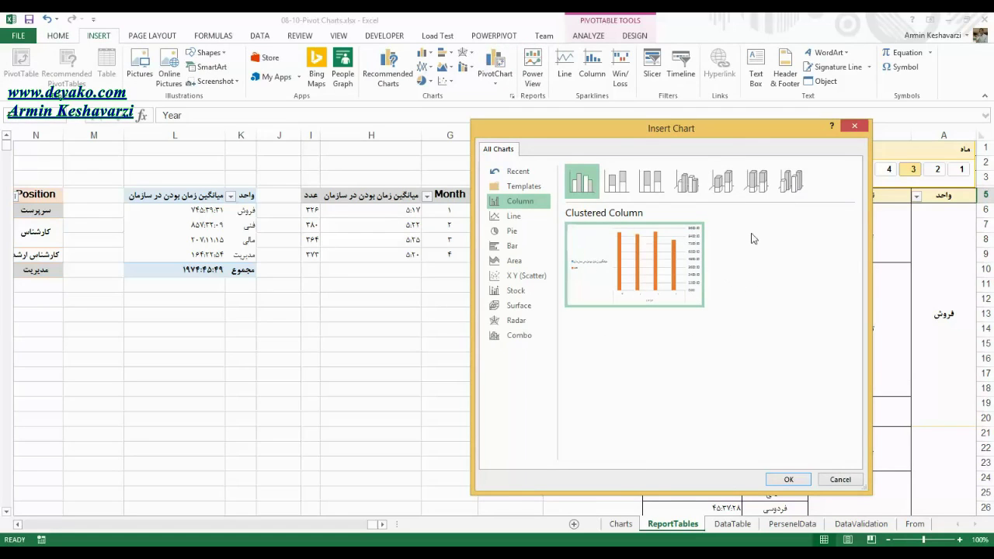
left_click(839, 481)
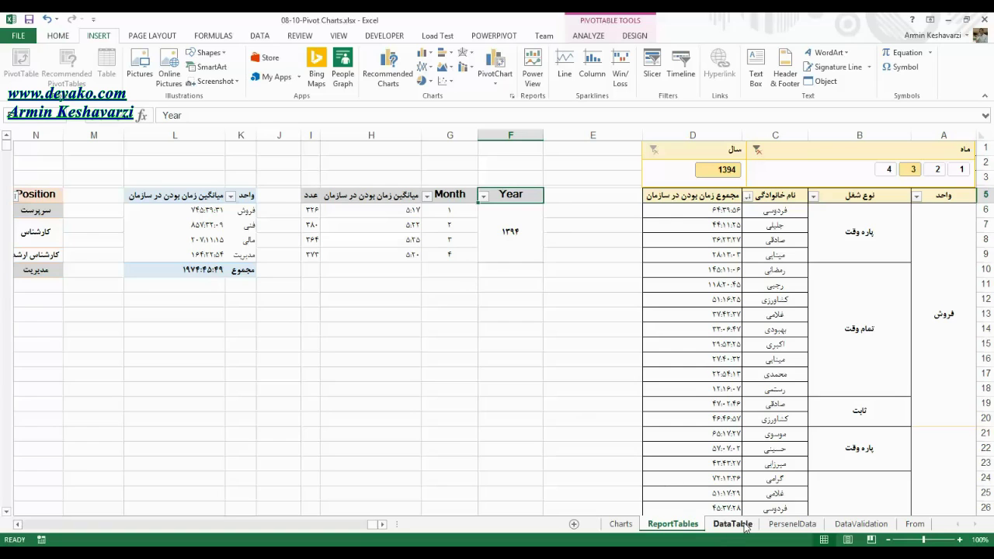
Step: Open the DataTable sheet and select its FamilyName header cell
left_click(732, 524)
left_click(958, 168)
left_click(961, 151)
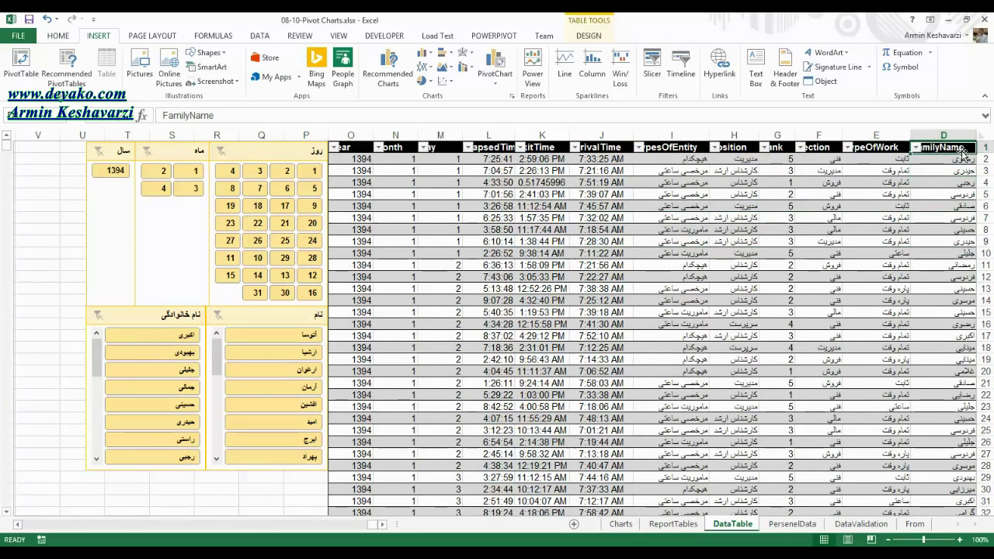
Step: Create a trial PivotChart from the data table at Charts!$A$4 with the Name field, then undo it
left_click(494, 59)
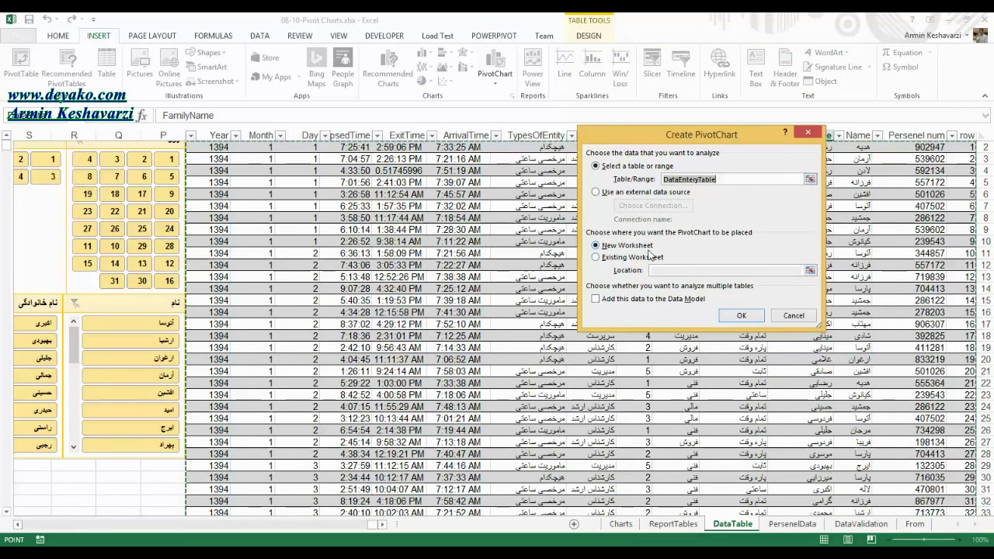
left_click(650, 256)
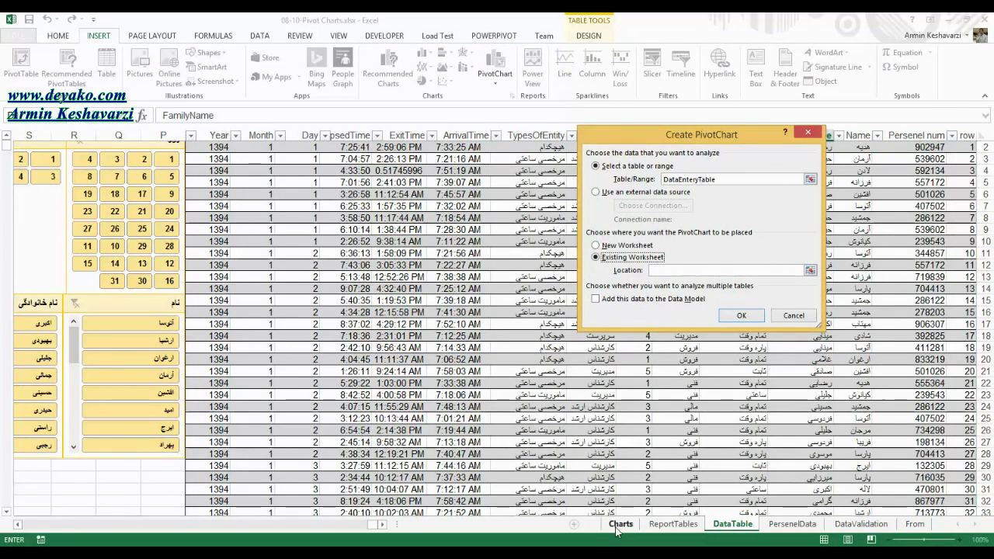
left_click(620, 525)
left_click(880, 282)
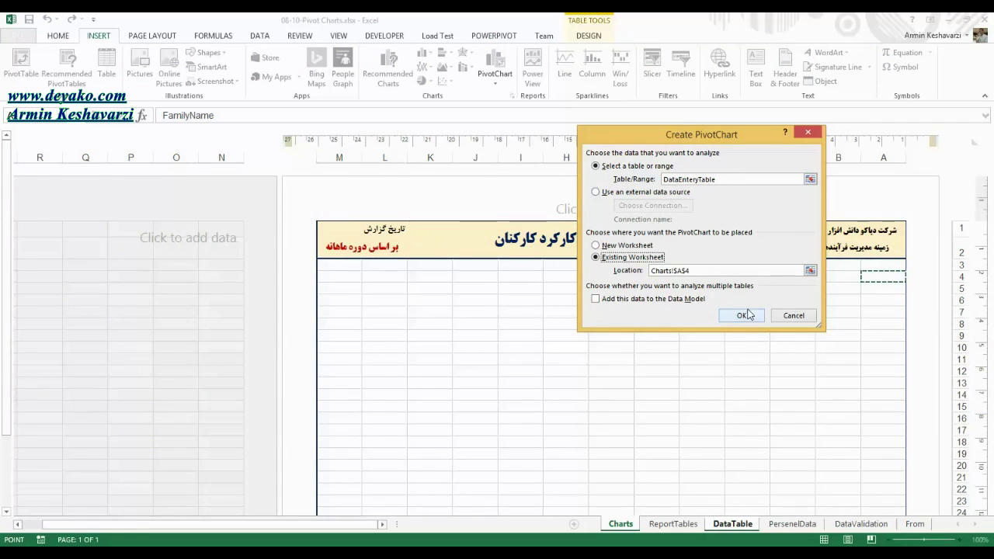
left_click(741, 316)
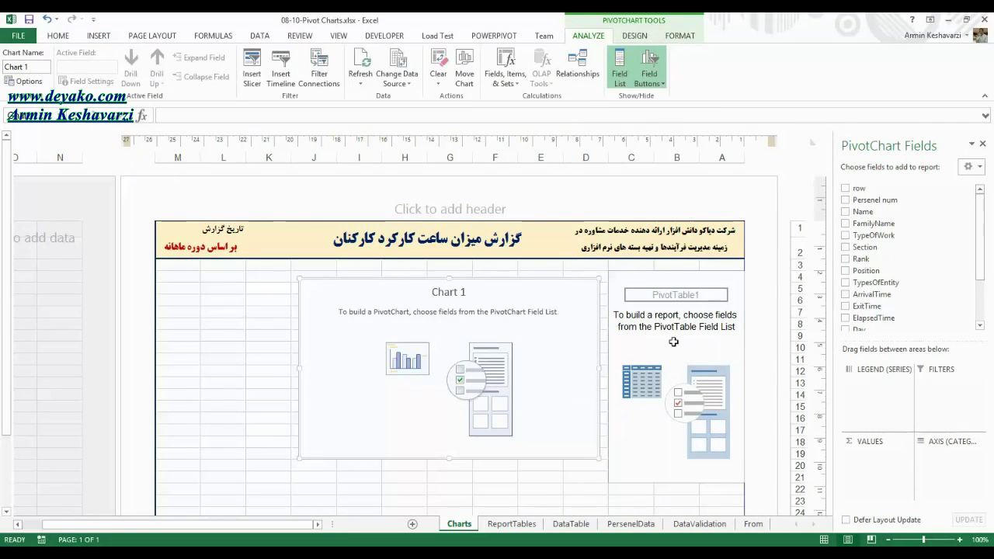
left_click(846, 211)
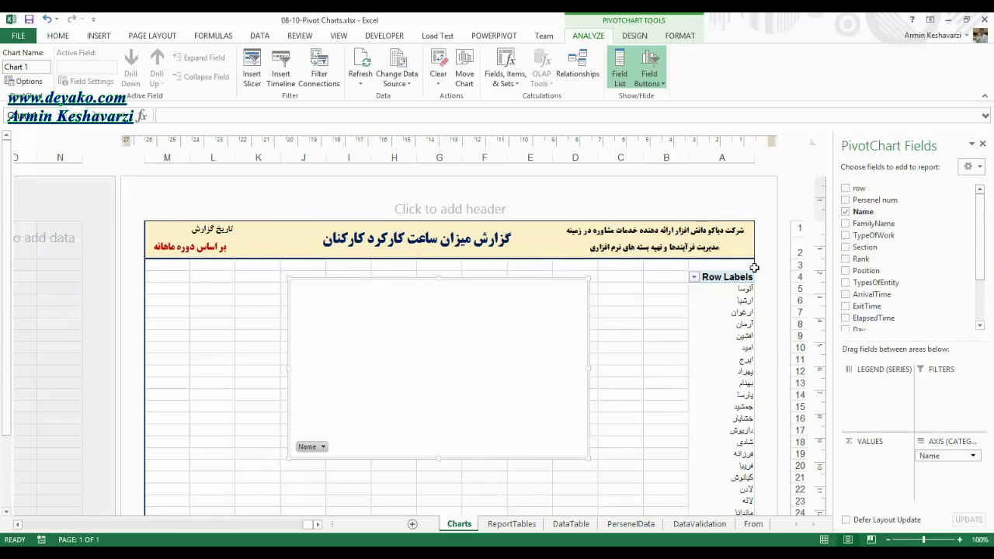
left_click(982, 145)
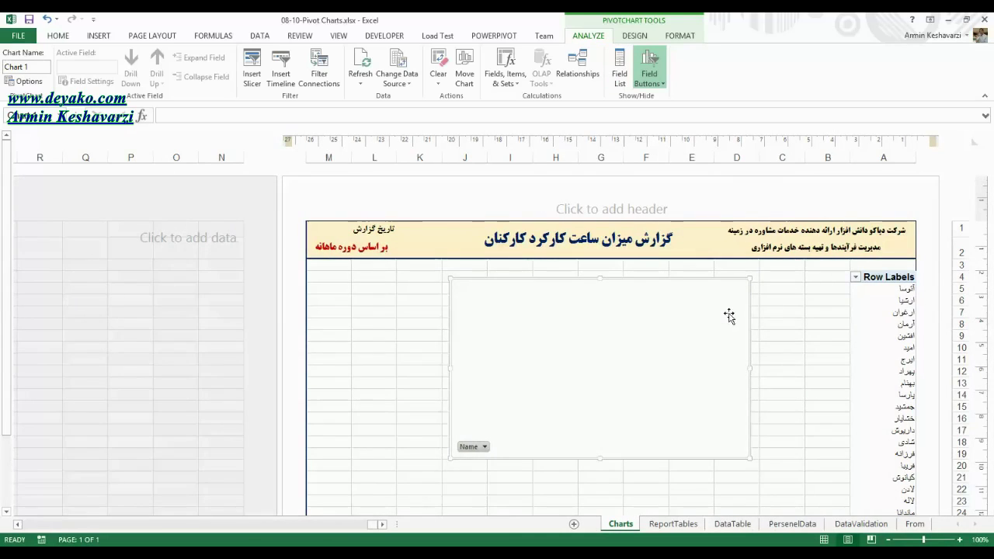
key("ctrl+z")
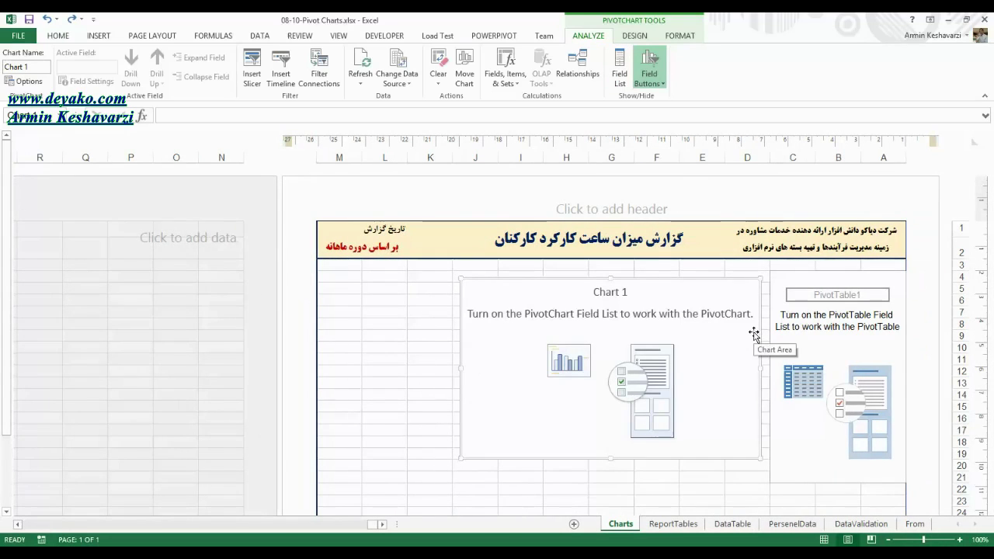
key("ctrl+z")
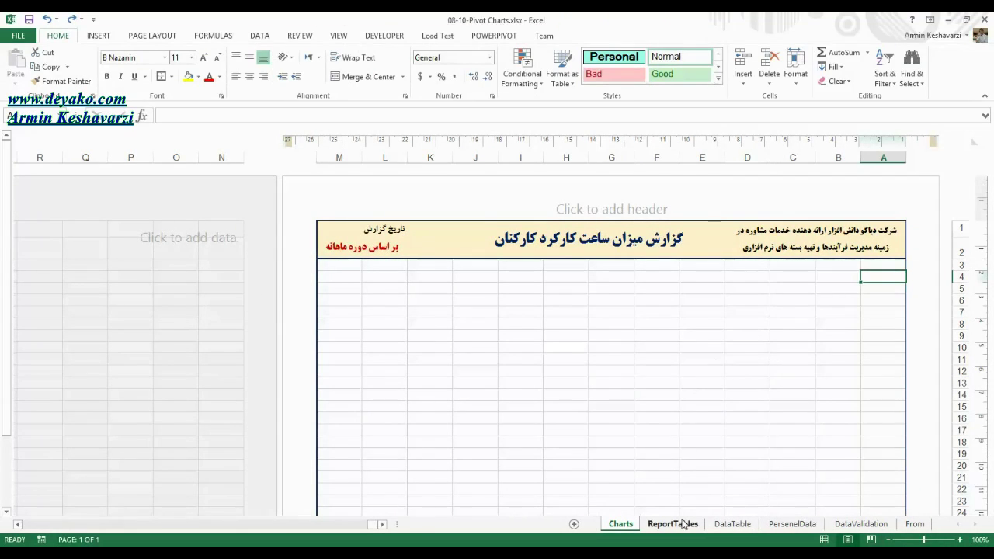
Step: Go to the ReportTables sheet and show the INSERT ribbon
left_click(682, 525)
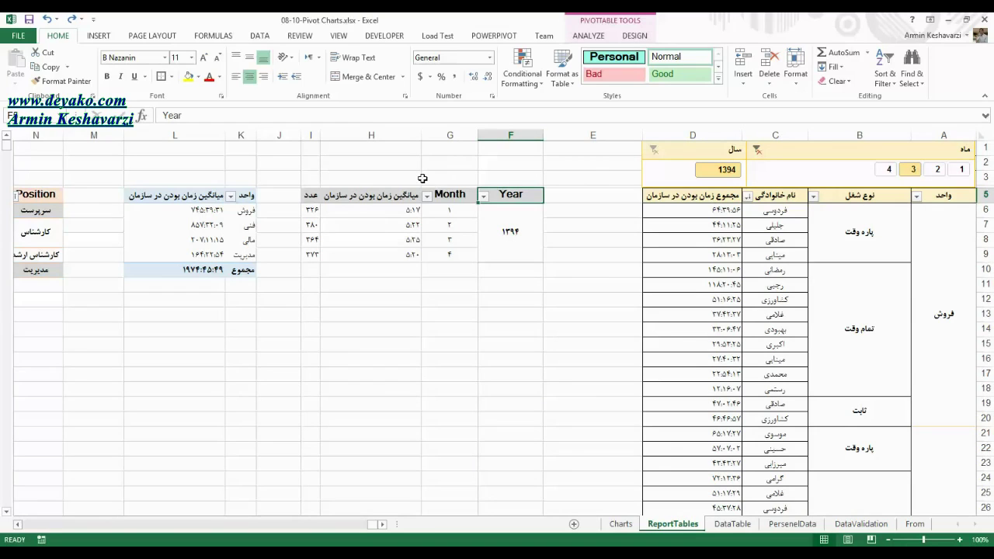
left_click(112, 36)
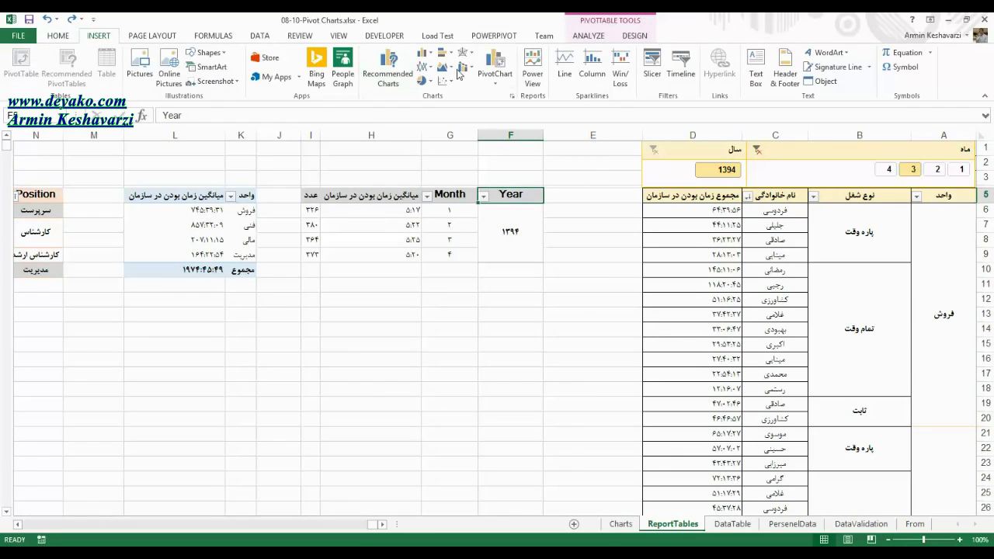
Step: Preview the Area, Pie, Column, Bar, Stock, Surface, Radar and Combo PivotChart types
left_click(501, 68)
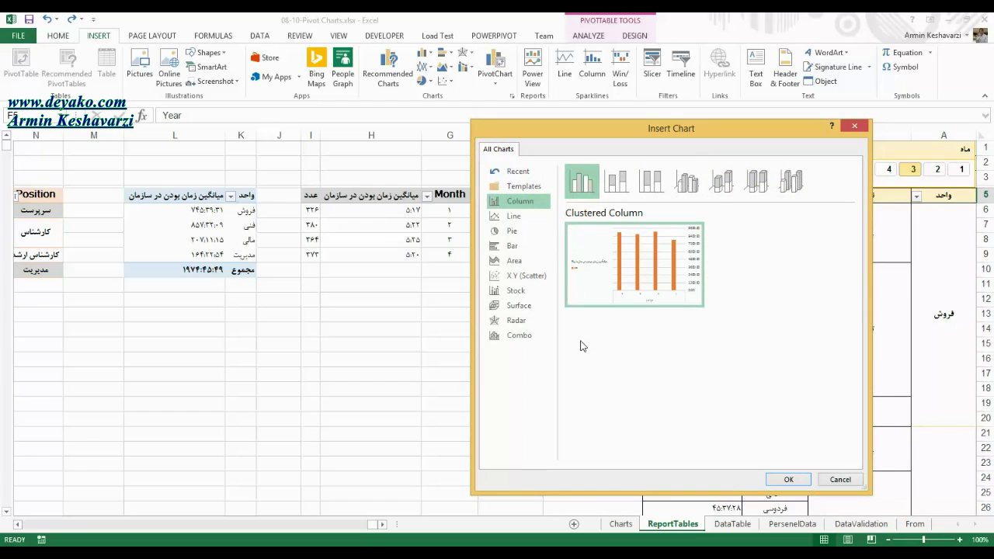
mouse_move(632, 272)
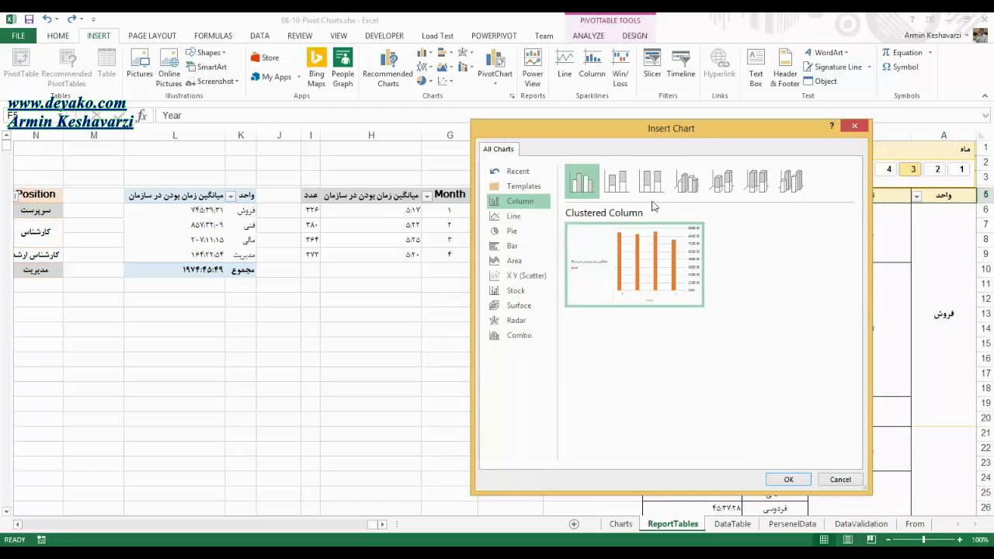
left_click(509, 261)
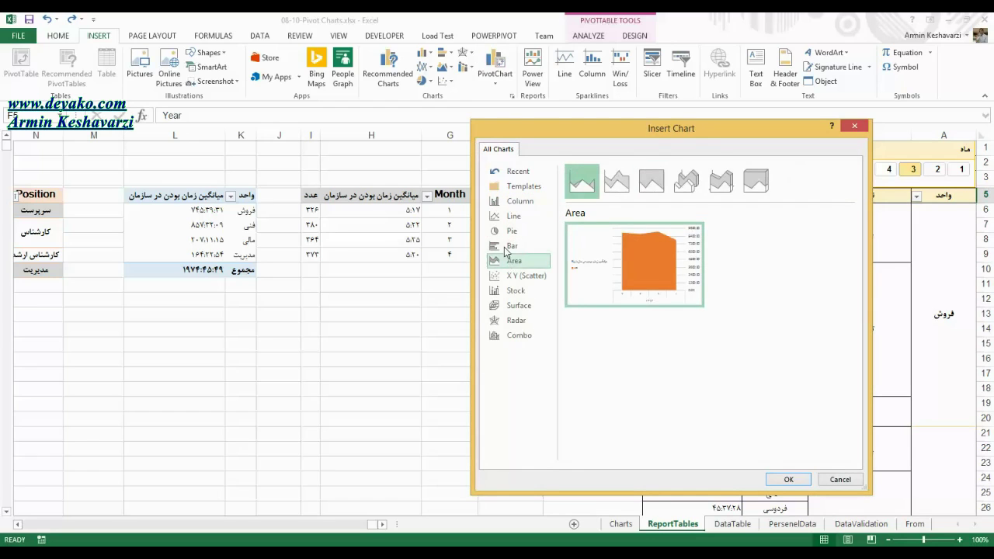
left_click(504, 234)
left_click(513, 201)
left_click(511, 246)
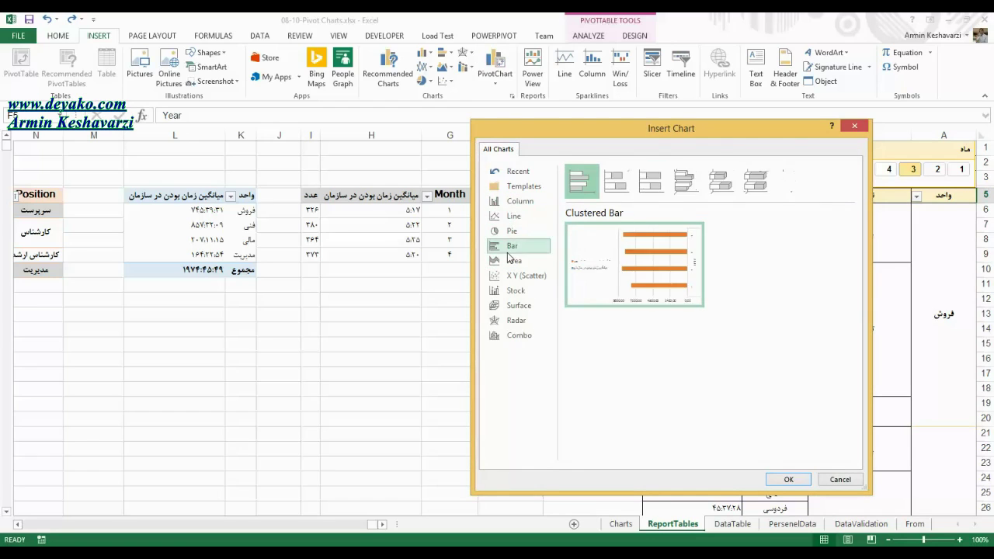
left_click(512, 291)
left_click(514, 305)
left_click(513, 320)
left_click(514, 335)
Step: Insert the PivotChart as a Clustered Column chart
left_click(516, 201)
mouse_move(644, 261)
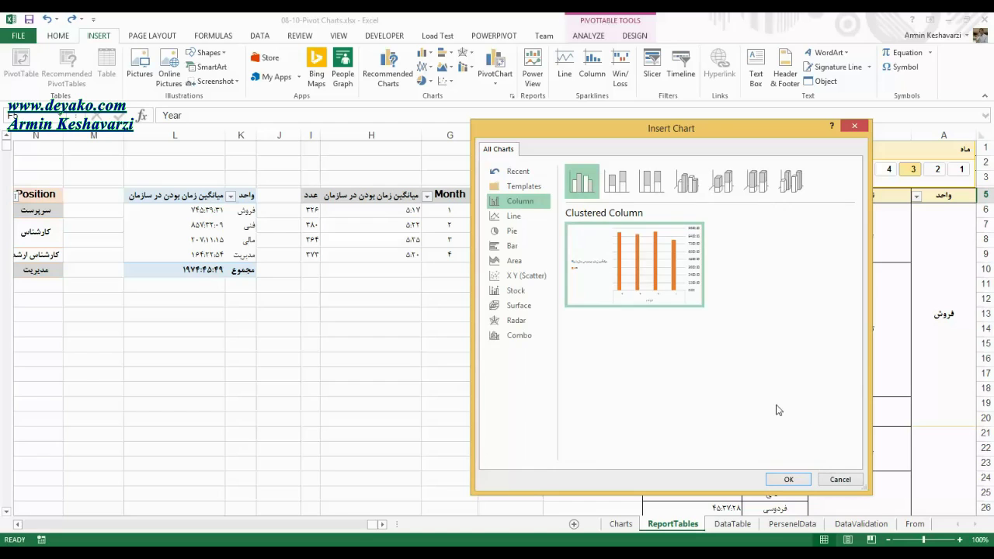
left_click(519, 218)
left_click(519, 202)
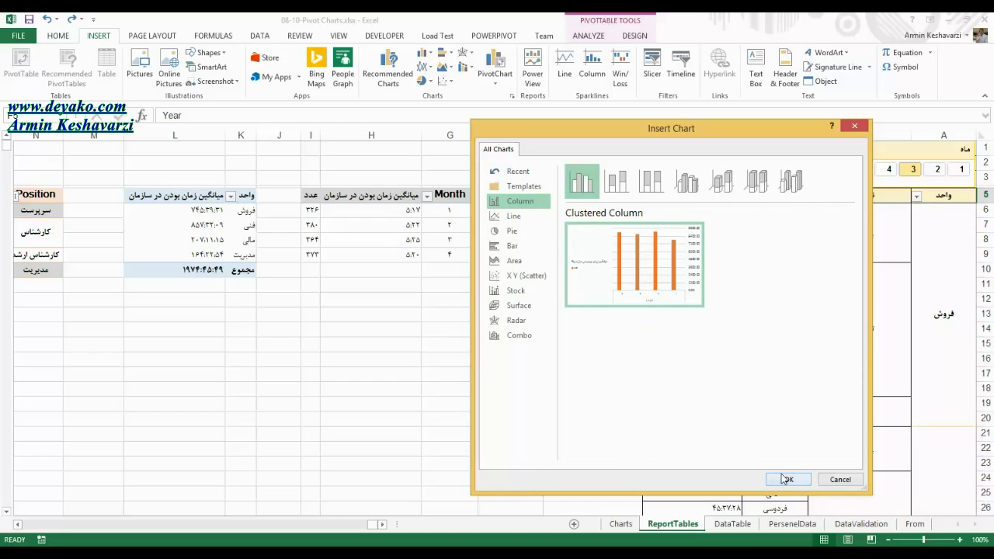
left_click(786, 479)
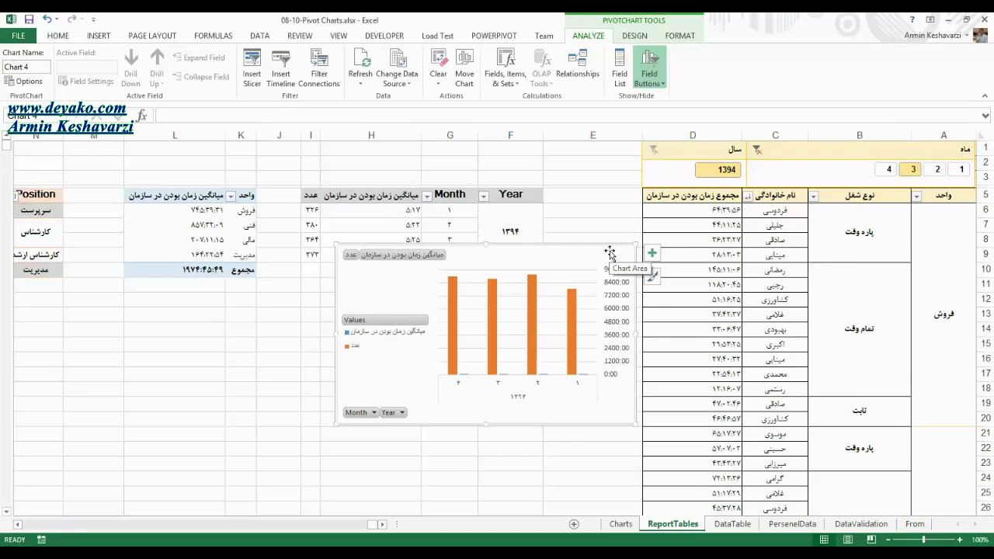
Step: Cut the PivotChart from ReportTables and paste it onto the Charts sheet near B7
left_click_drag(591, 247, 535, 261)
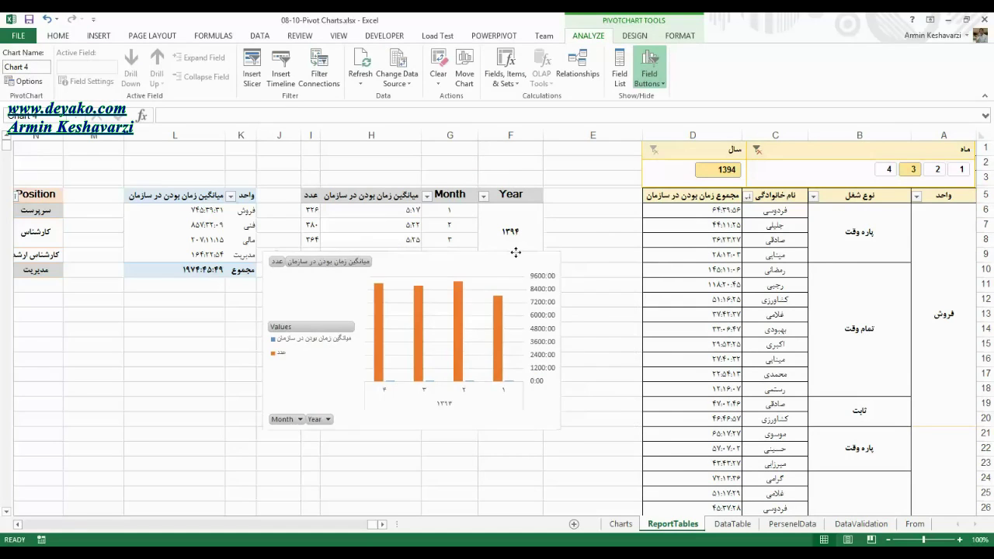
key("ctrl+x")
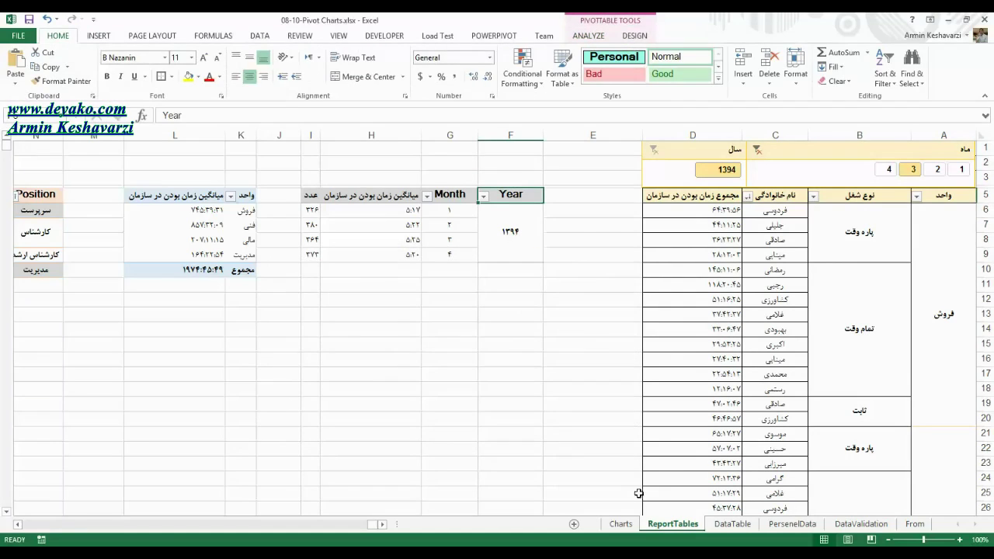
left_click(621, 524)
left_click(830, 301)
key("ctrl+v")
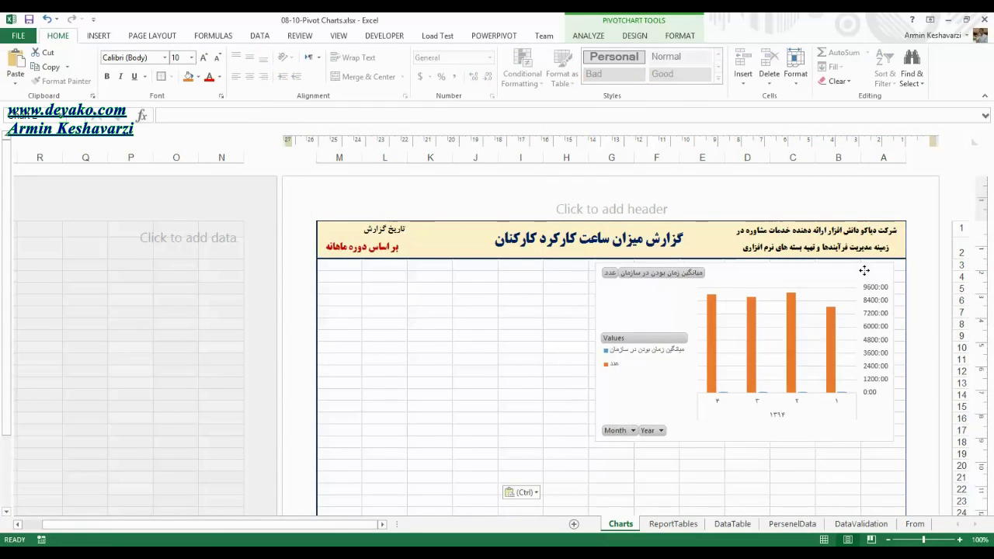
Step: Move the chart up and right, check its field buttons, then return to ReportTables
left_click_drag(830, 302, 866, 271)
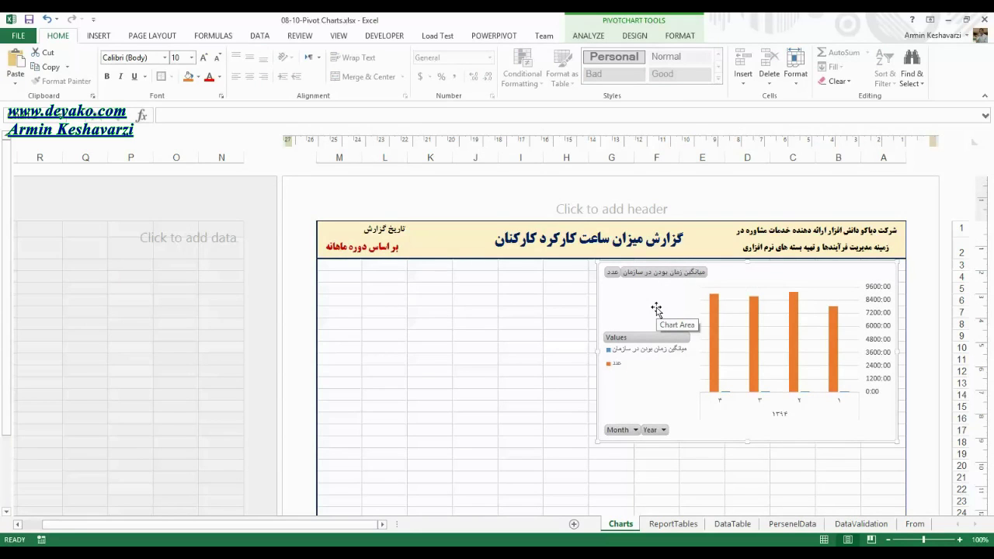
left_click(654, 278)
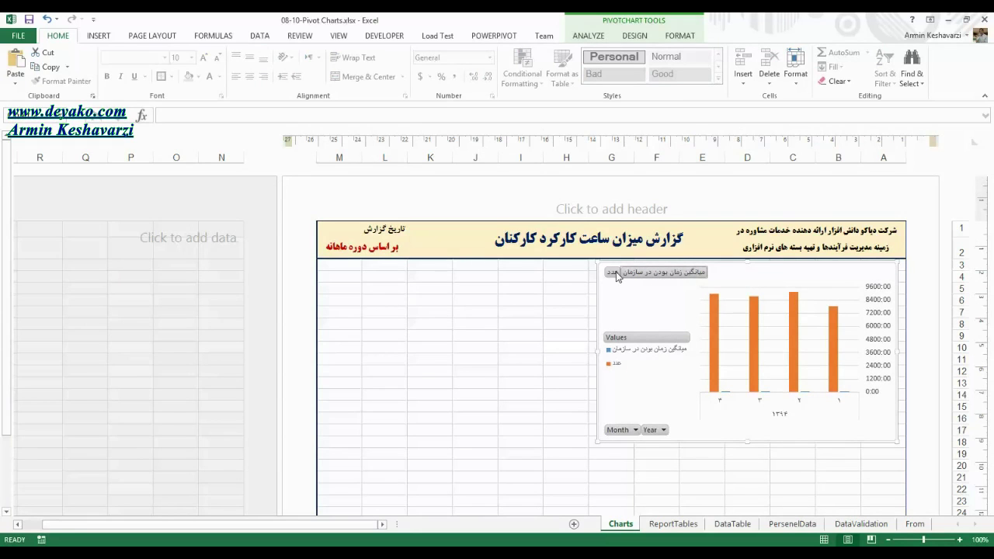
left_click(626, 338)
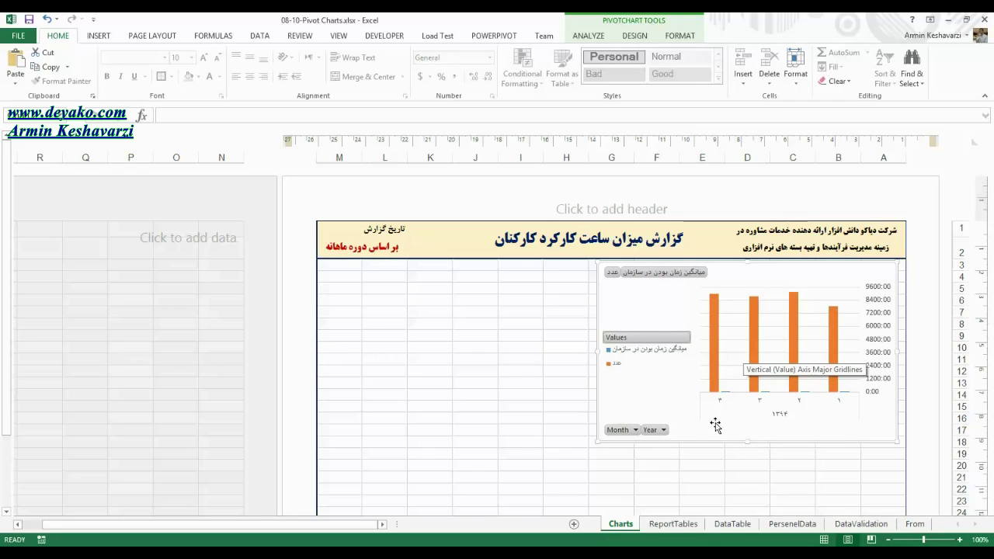
left_click(683, 524)
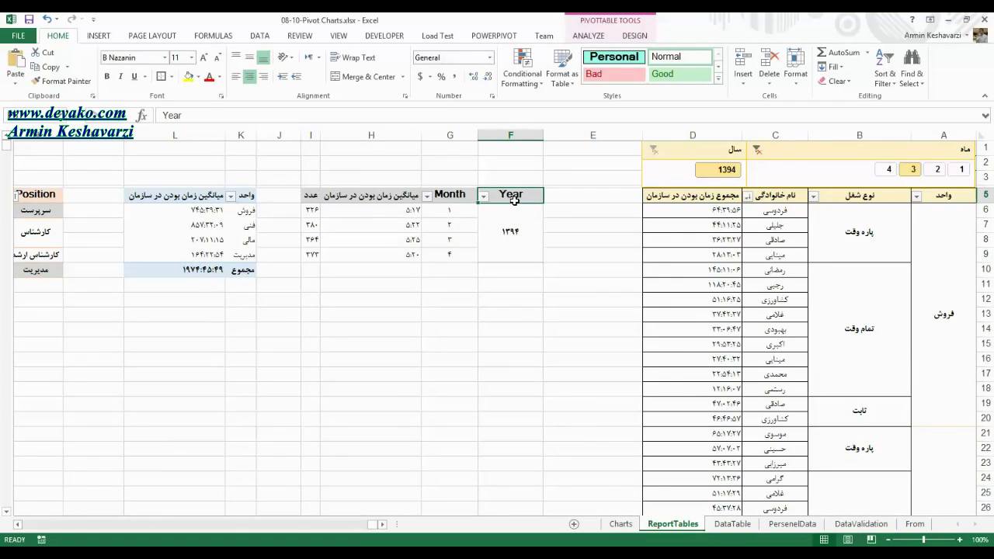
Step: Open and dismiss the chart's Month and Year field filters on the Charts sheet without changes
left_click_drag(514, 201, 318, 232)
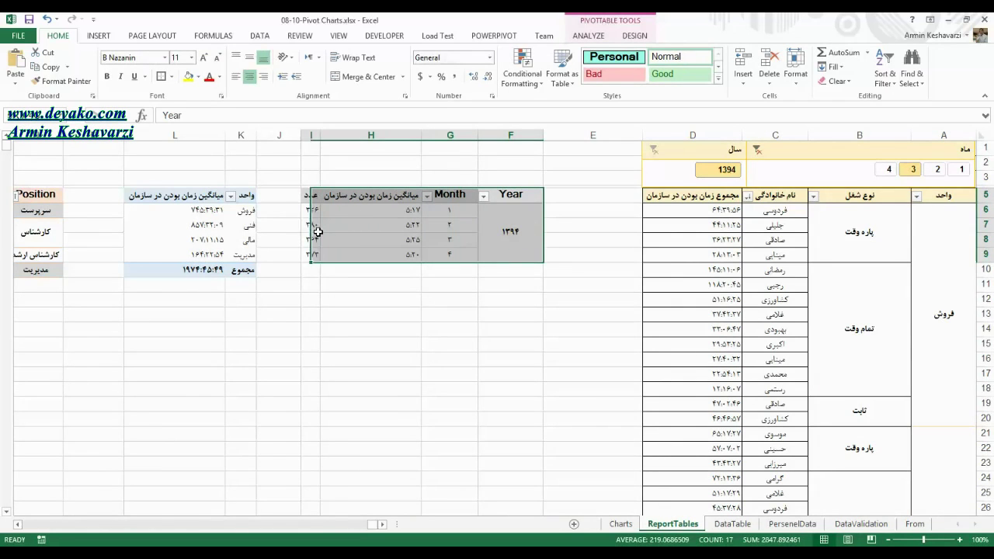
left_click(620, 524)
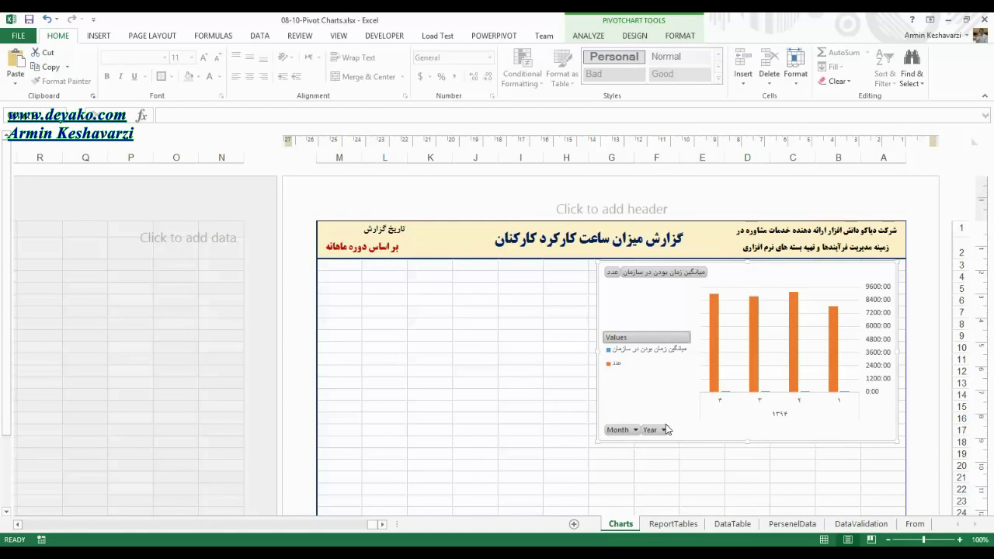
left_click(635, 430)
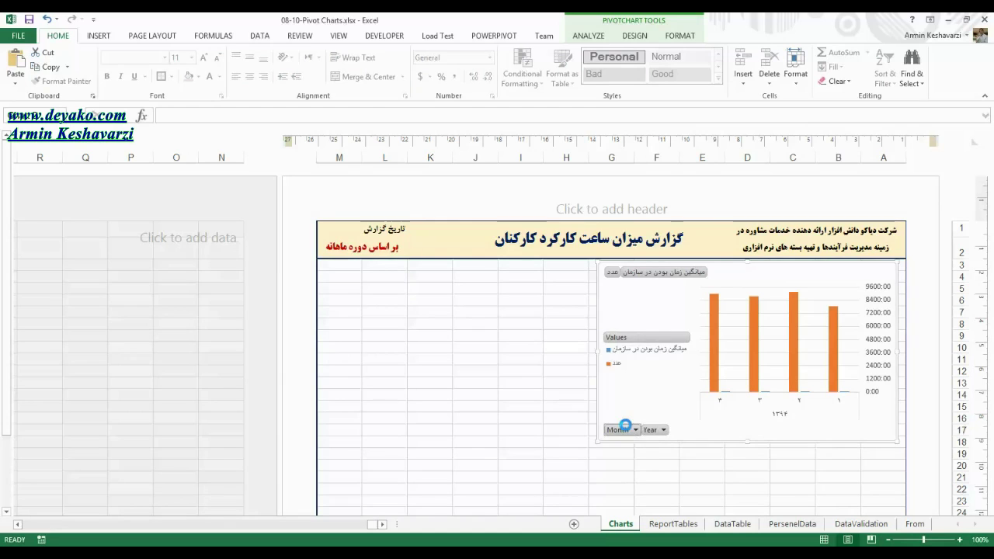
left_click(661, 432)
left_click(662, 432)
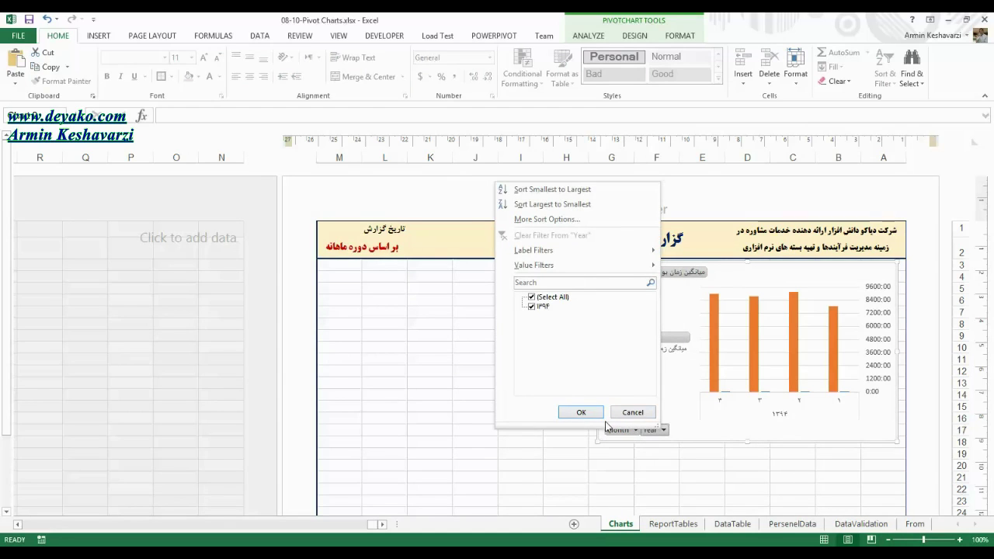
left_click(594, 412)
left_click(633, 429)
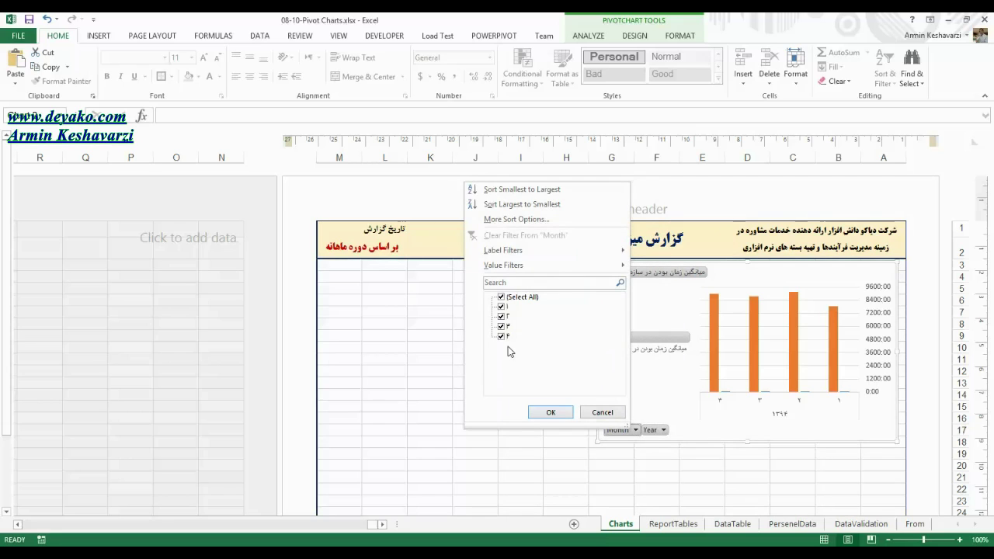
left_click(599, 414)
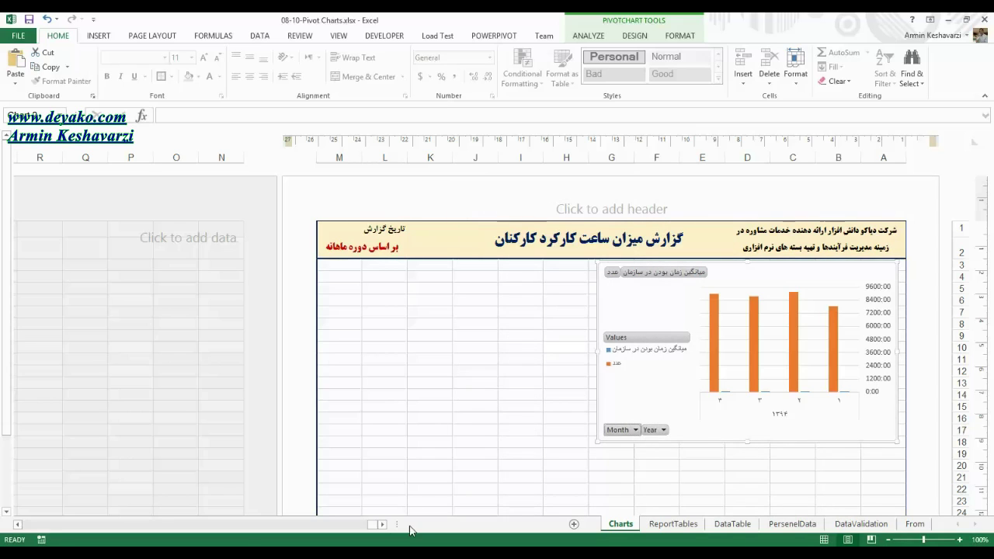
Step: In Personnel-Management's ReportTables sheet, try the month slicer on months 2–3, then month 4
left_click(266, 505)
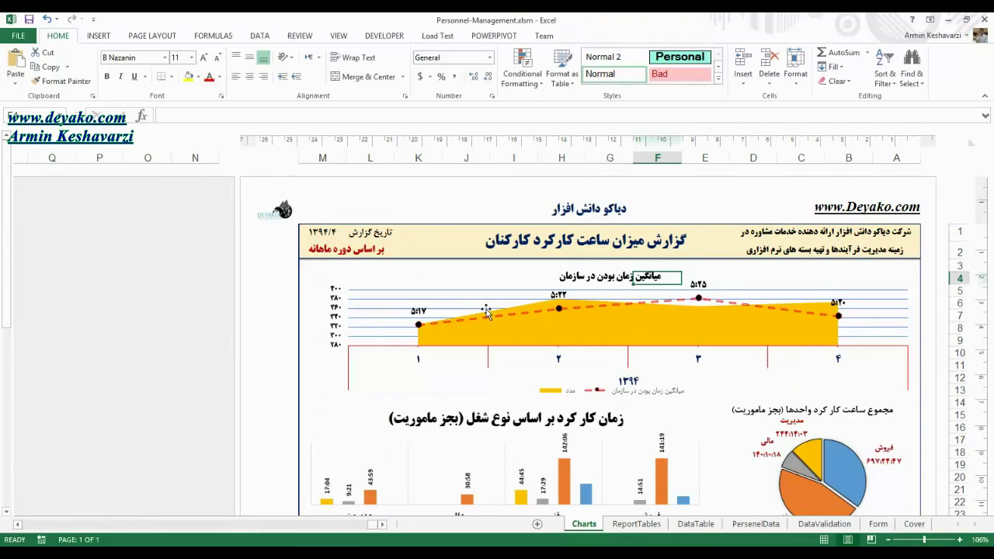
left_click(637, 524)
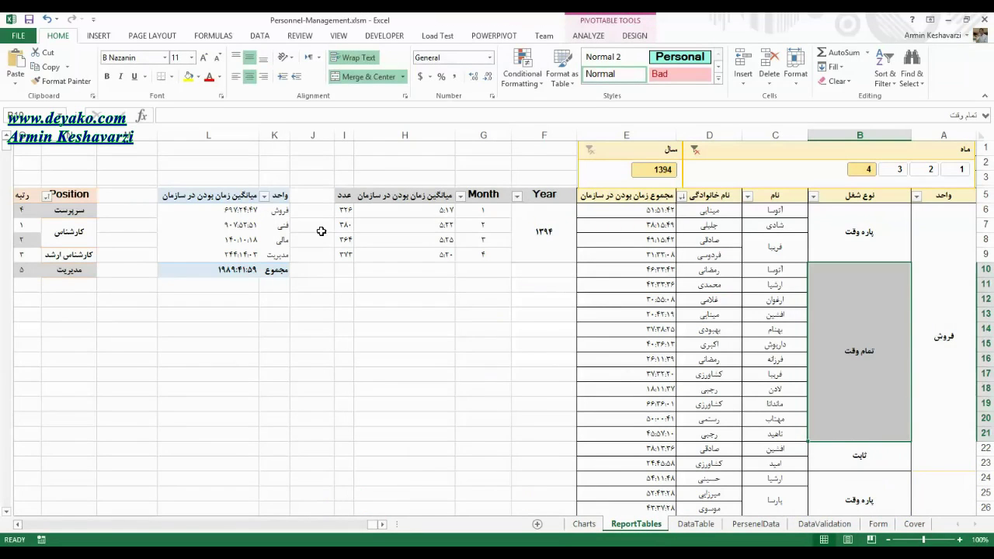
left_click(961, 170)
left_click_drag(931, 169, 883, 172)
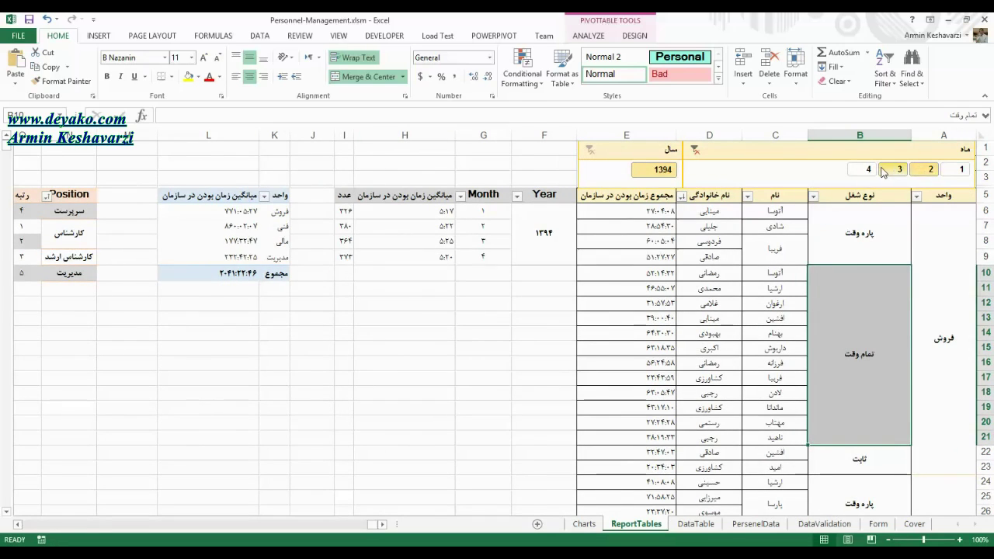
left_click(868, 169)
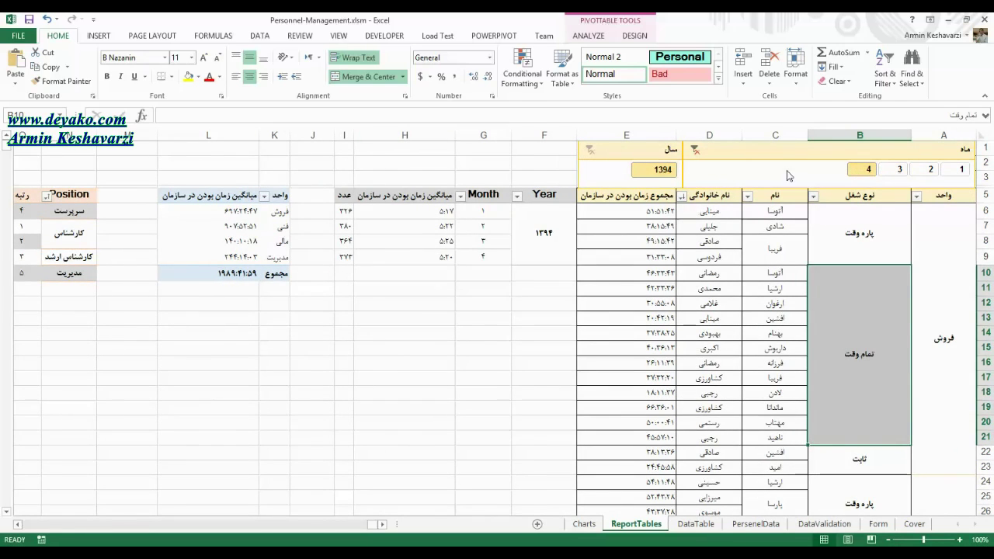
left_click(493, 227)
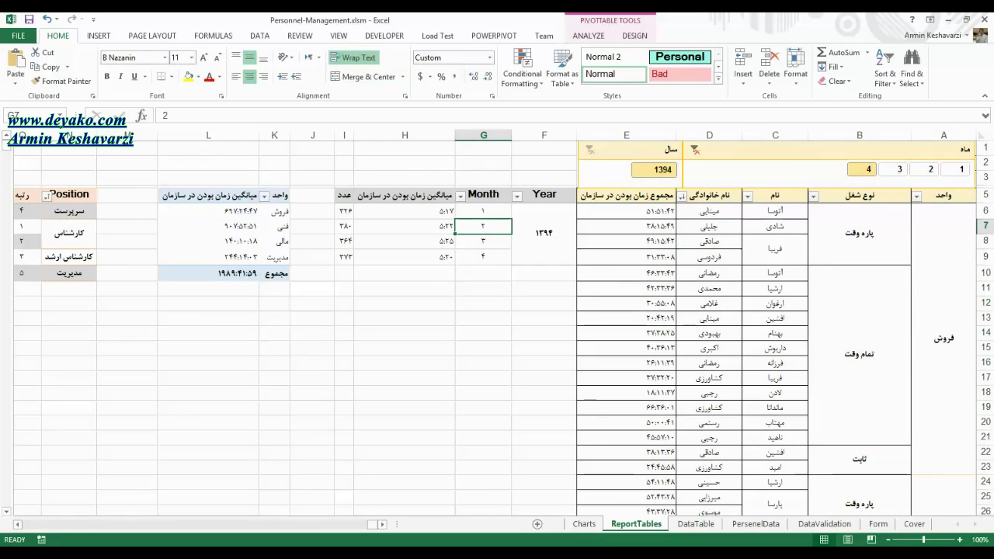
Step: Filter the report to month 3, view its Charts dashboard, and go back to 08-10 Pivot Charts
left_click(580, 530)
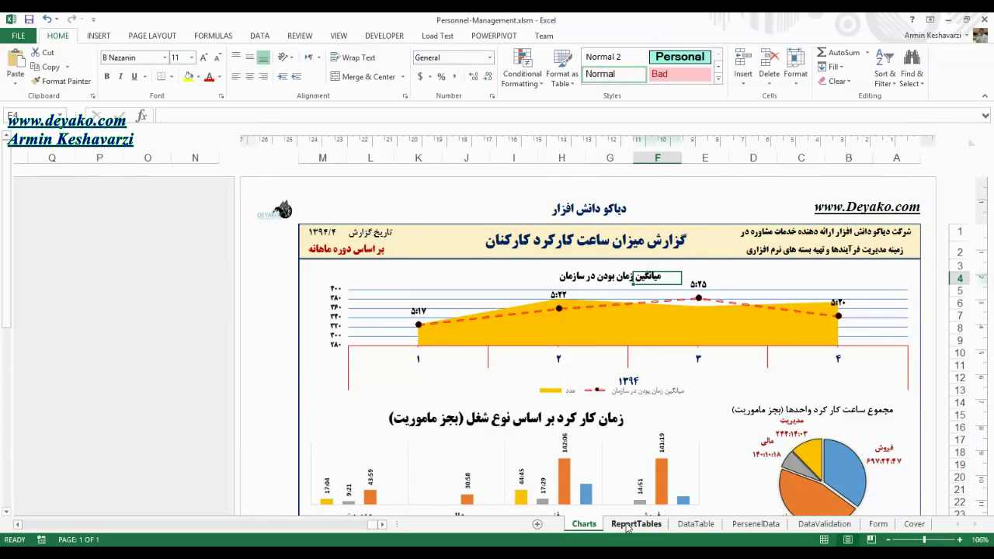
left_click(636, 525)
left_click(897, 174)
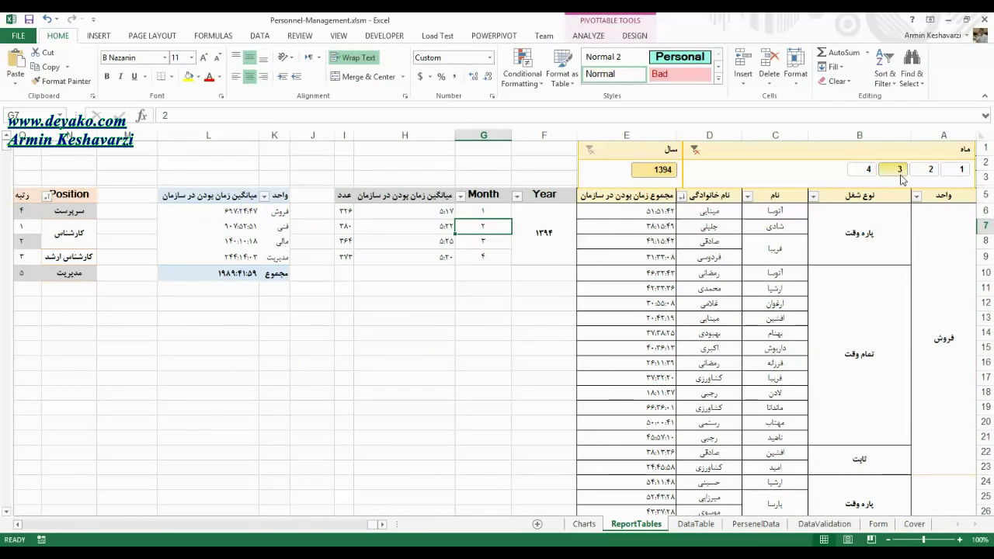
left_click(583, 524)
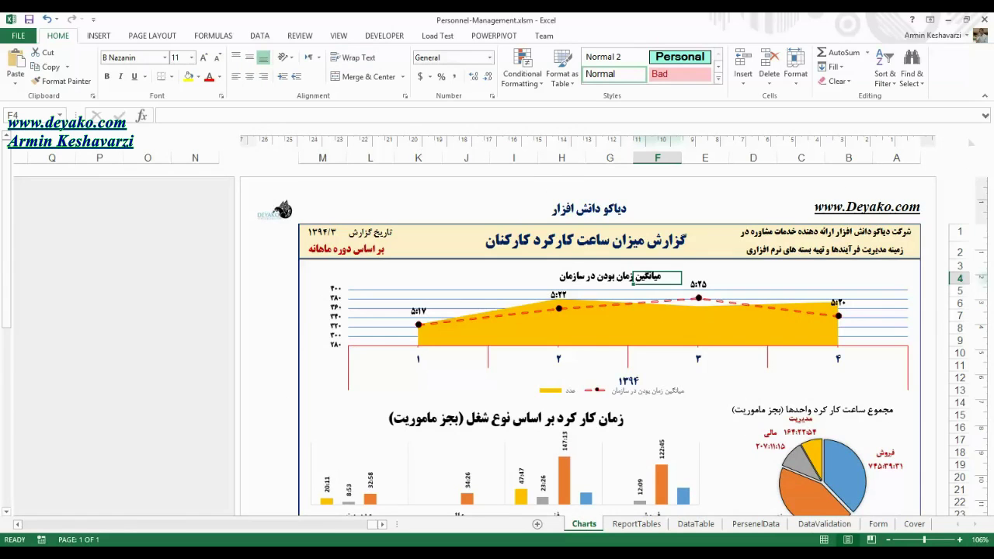
mouse_move(178, 552)
left_click(233, 497)
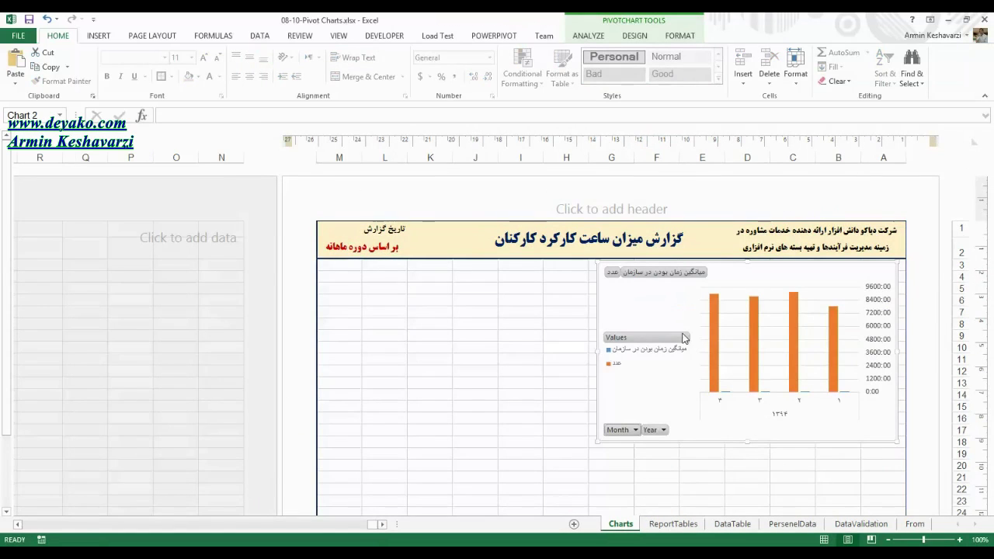
Step: Filter the ReportTables slicer to month 4 and check the month 2 average time in H7
left_click(694, 525)
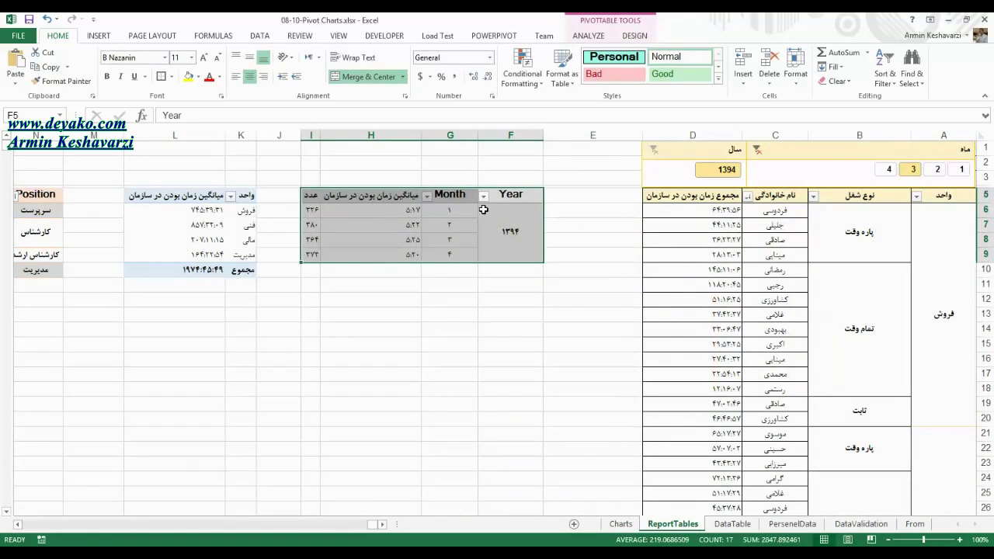
left_click(885, 171)
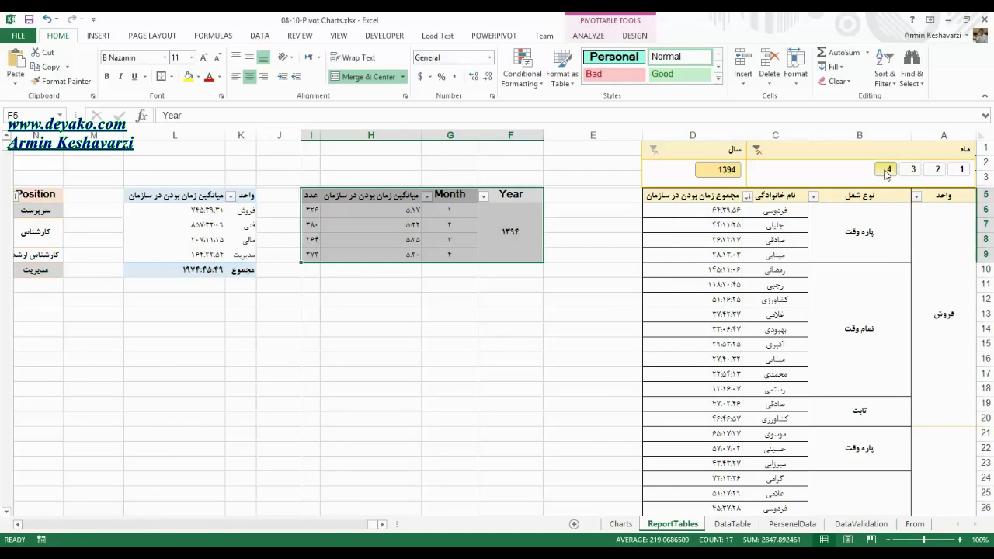
left_click(370, 226)
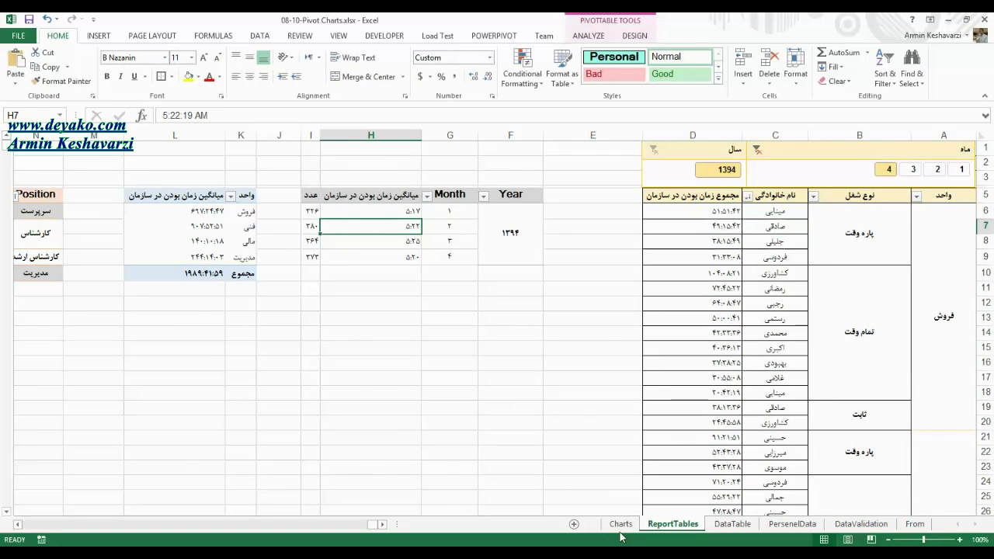
left_click(620, 524)
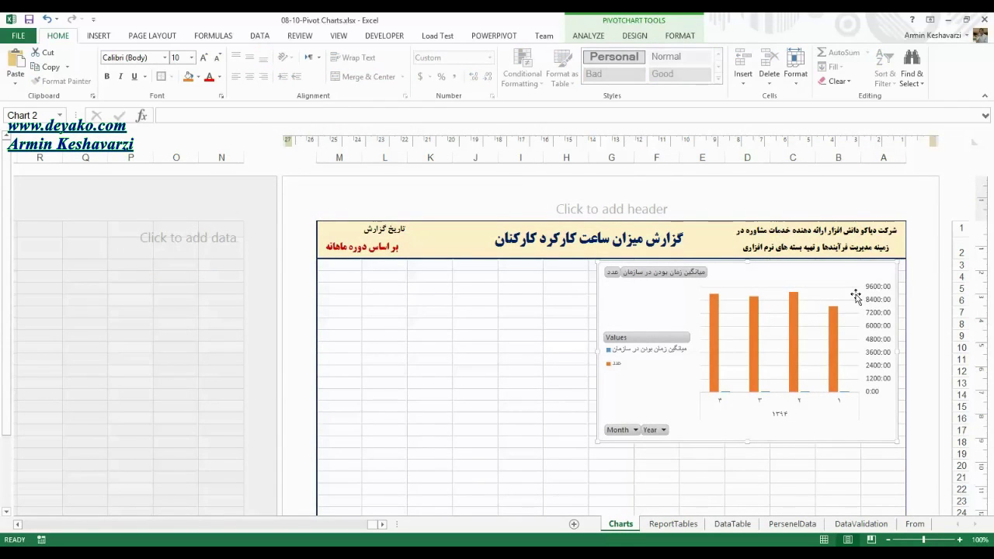
Step: Move the pivot chart left toward the page centre, then compare it with column H and F6 on ReportTables
left_click_drag(855, 296, 745, 282)
left_click(746, 282)
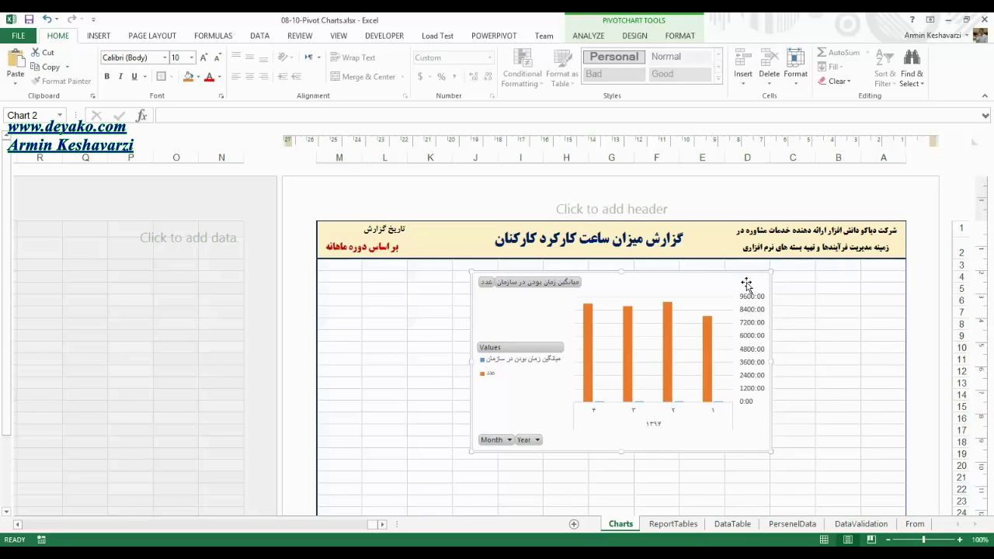
left_click(668, 524)
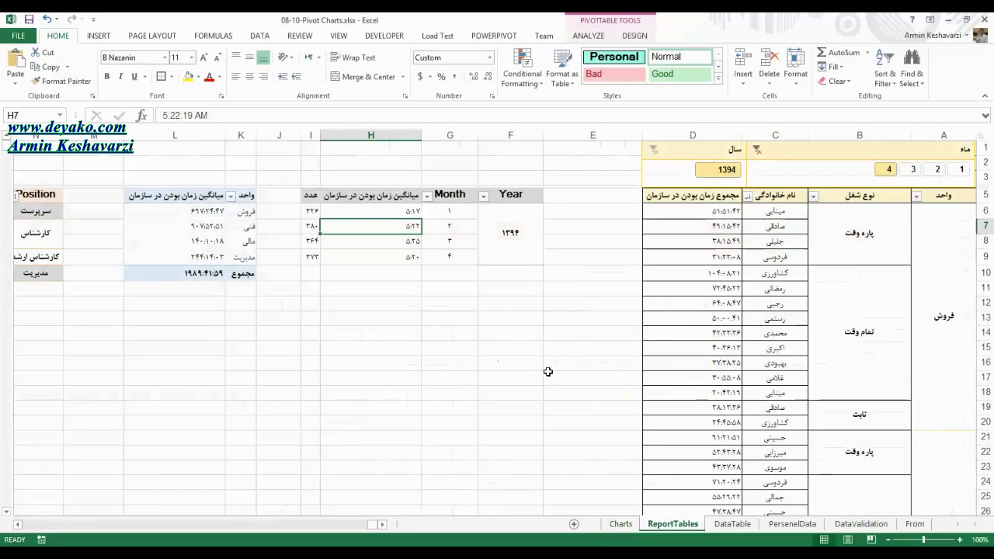
left_click(393, 135)
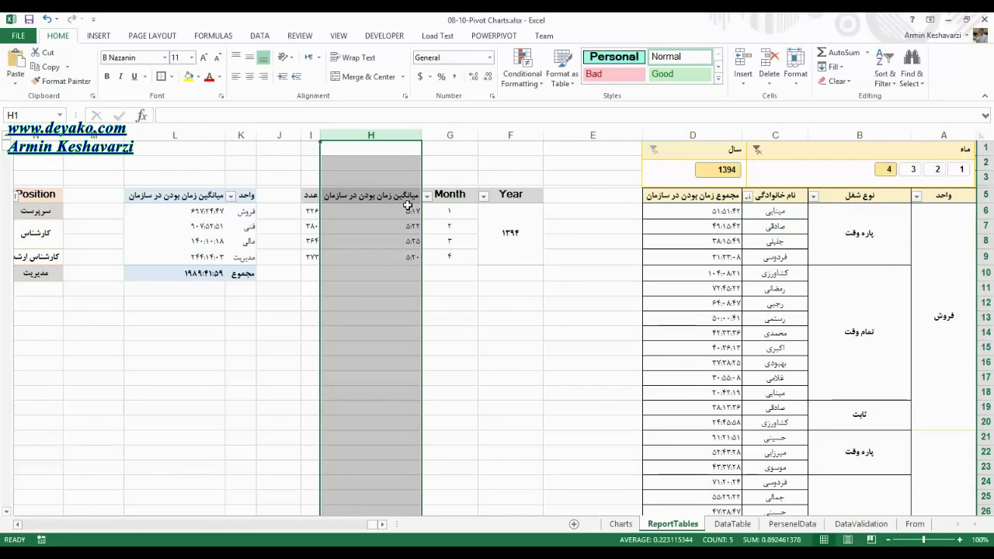
left_click(491, 249)
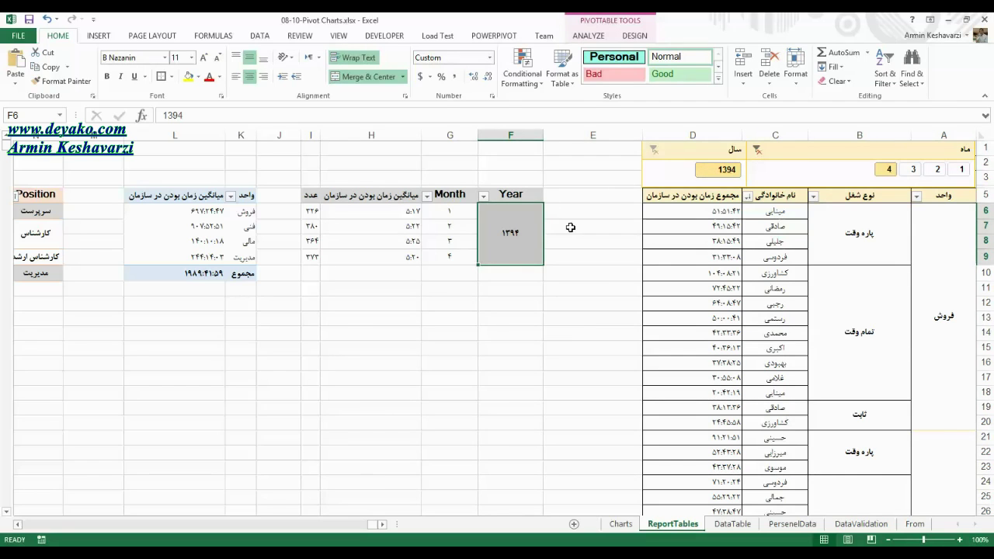
left_click(620, 524)
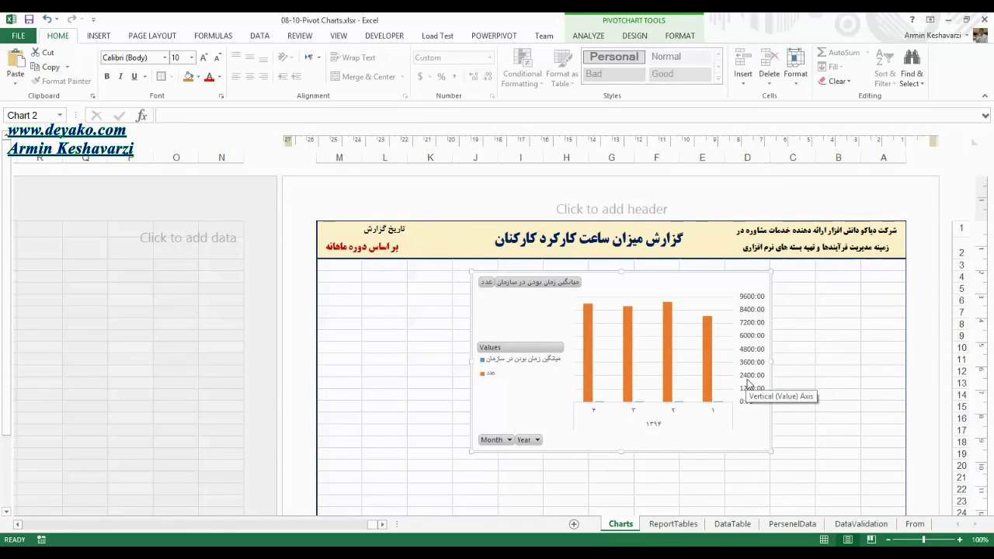
left_click(672, 524)
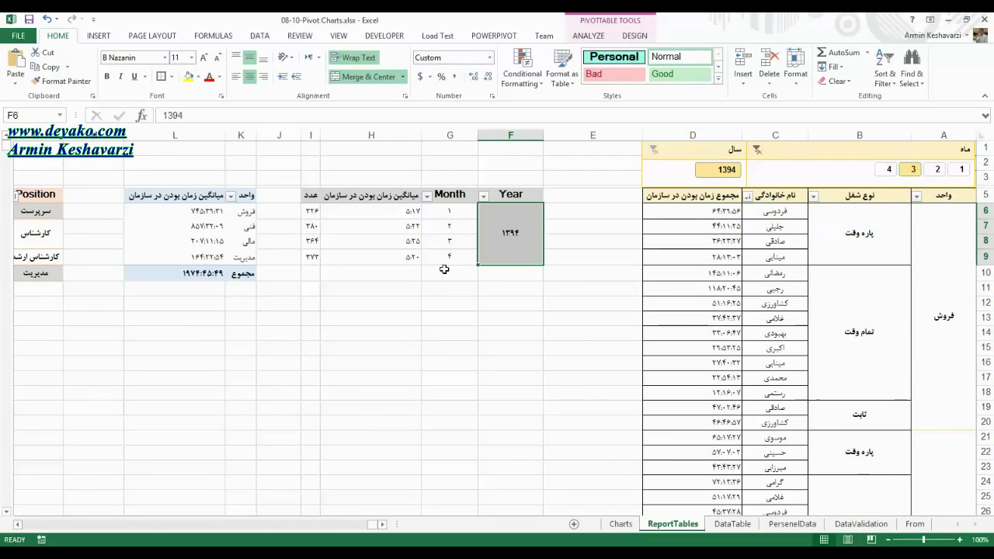
left_click(618, 524)
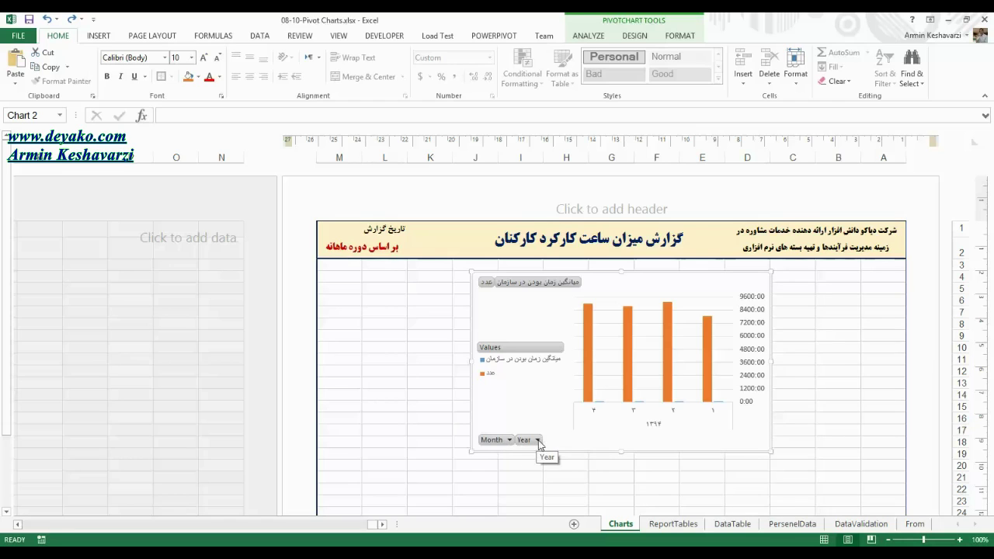
Step: Exclude and then restore month 4 through the chart's Month filter, and show the PivotChart Analyze tools
left_click(537, 440)
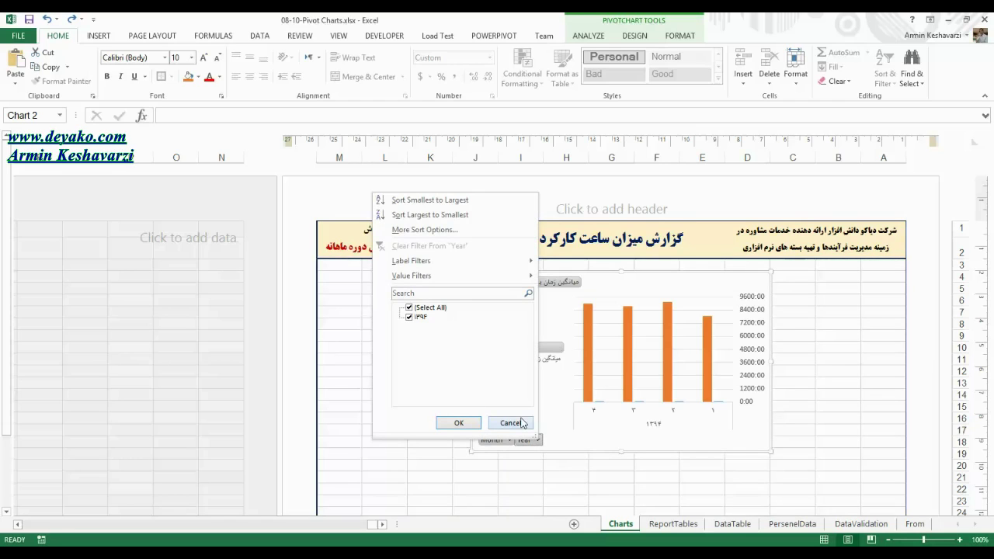
left_click(511, 423)
left_click(509, 440)
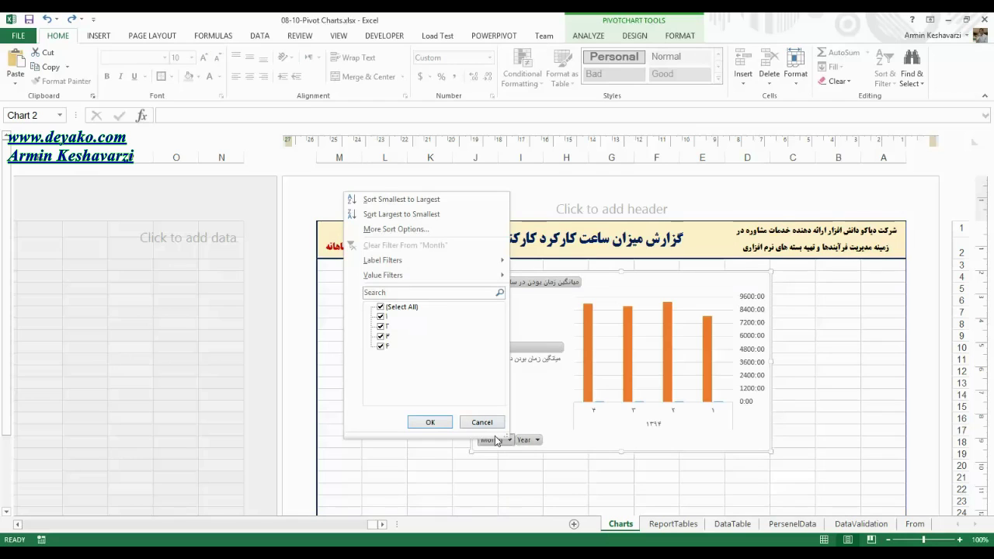
left_click(381, 346)
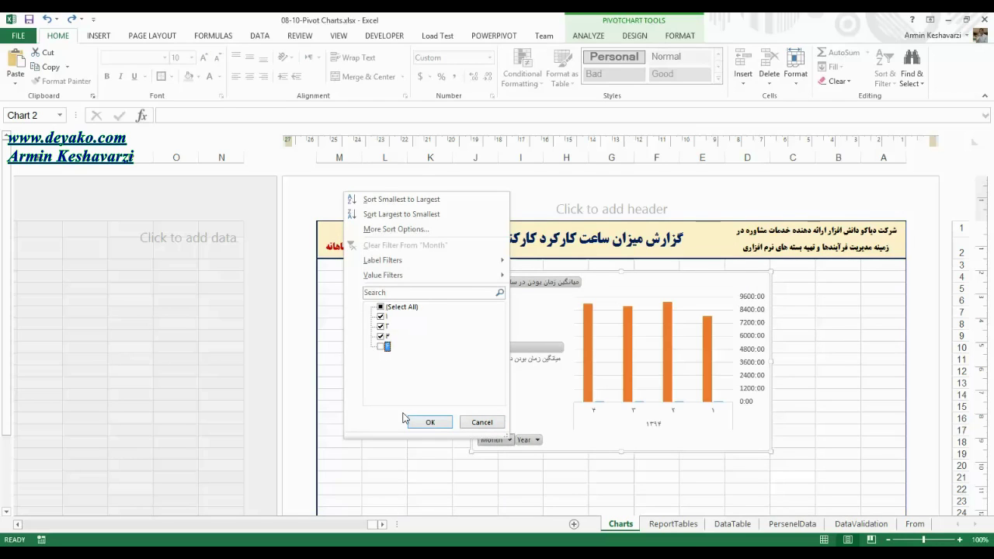
left_click(429, 421)
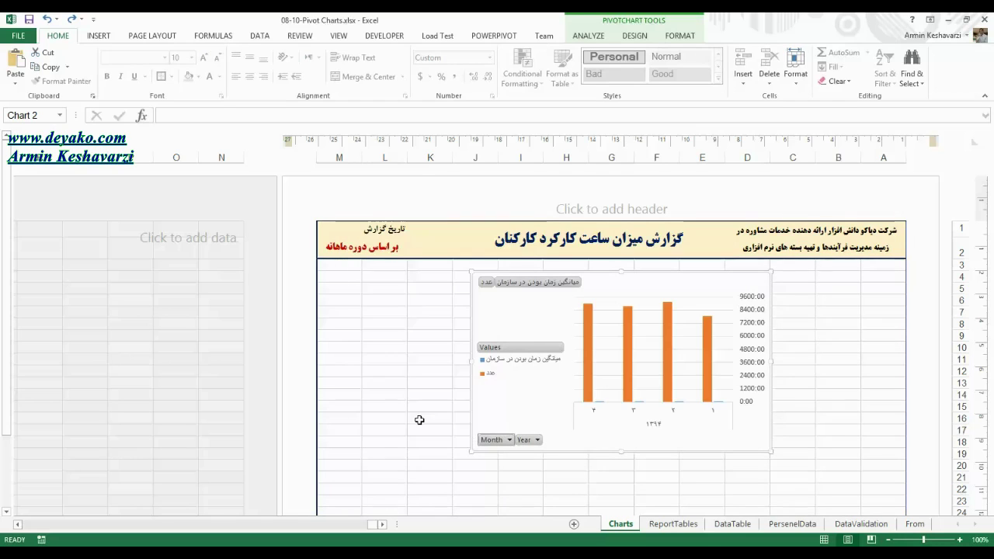
left_click(514, 440)
left_click(383, 350)
left_click(437, 427)
left_click(593, 447)
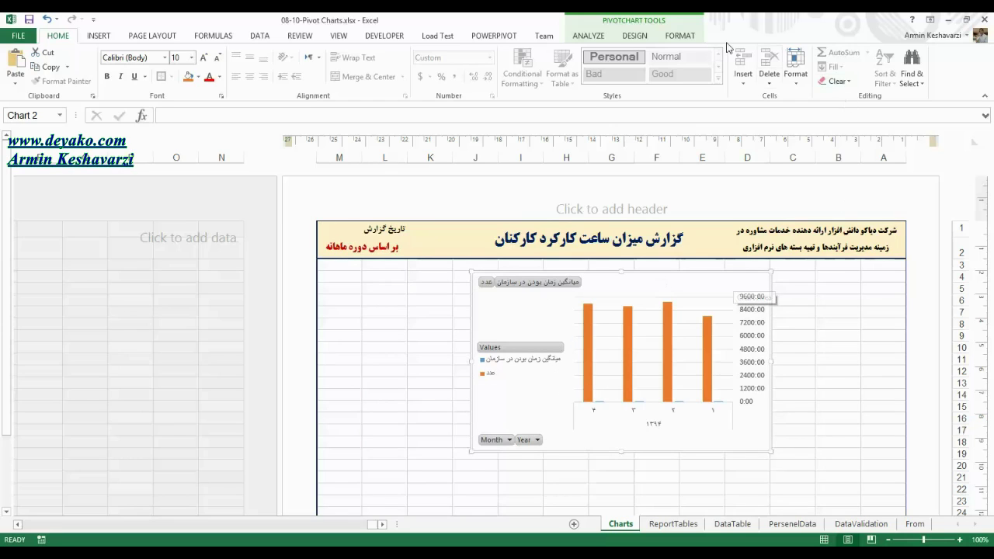
left_click(588, 36)
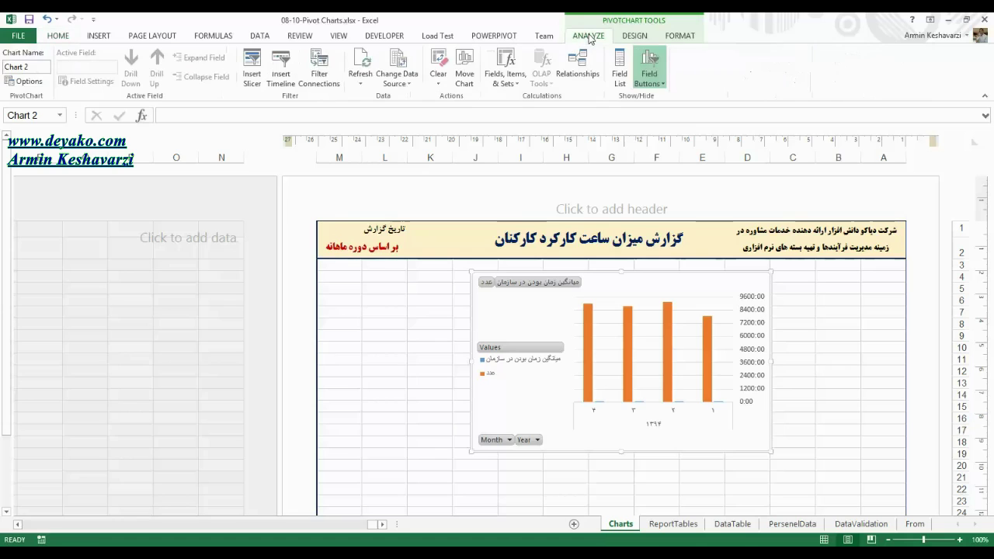
Step: Show the PivotChart Fields list and bring up the context menu of the chart's value field button
left_click(619, 62)
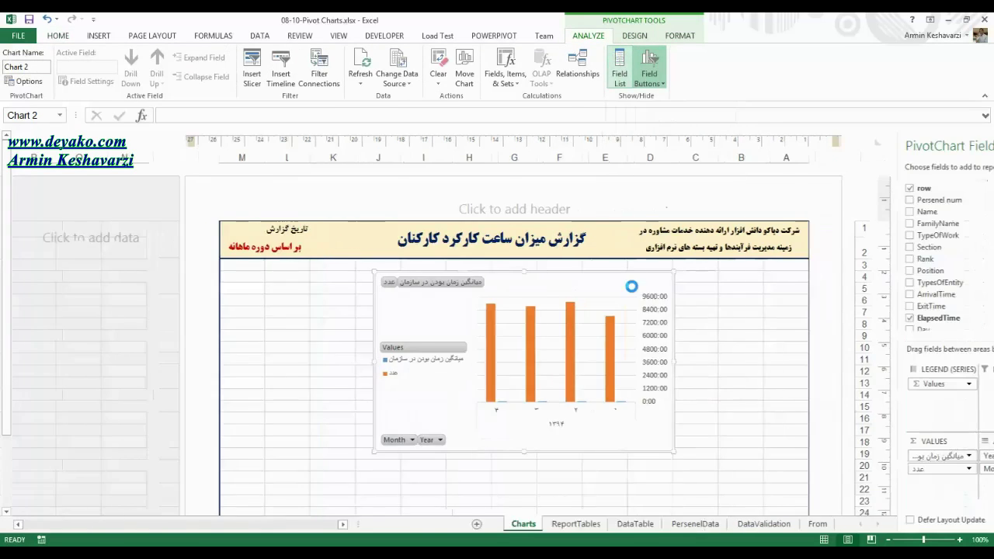
right_click(408, 283)
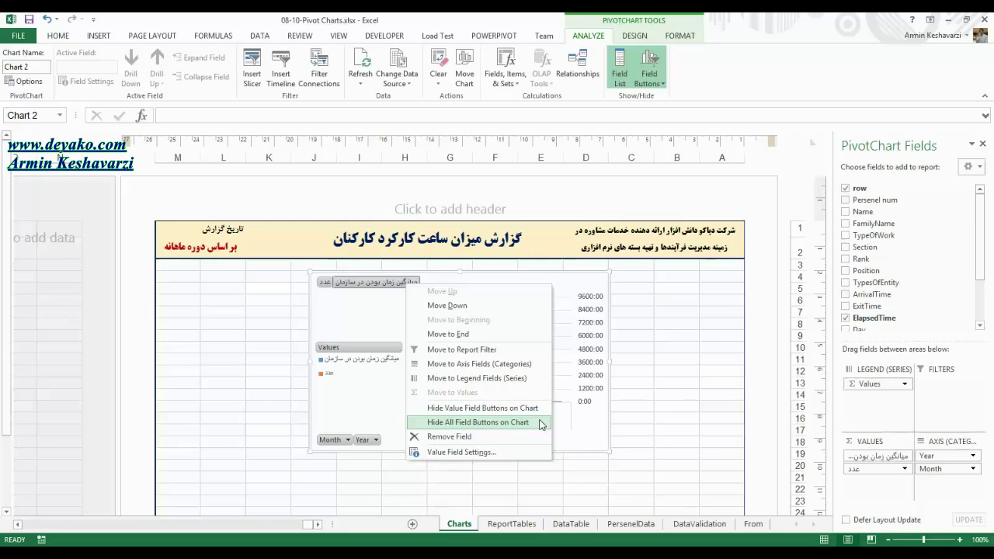
Step: Choose Hide All Field Buttons on Chart, then close the PivotChart Fields list
left_click(541, 424)
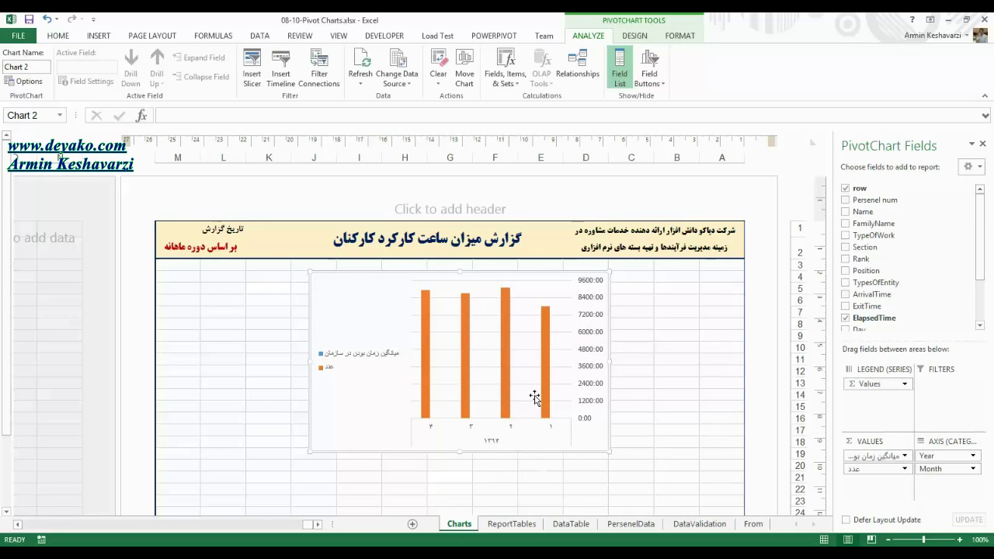
left_click(424, 334)
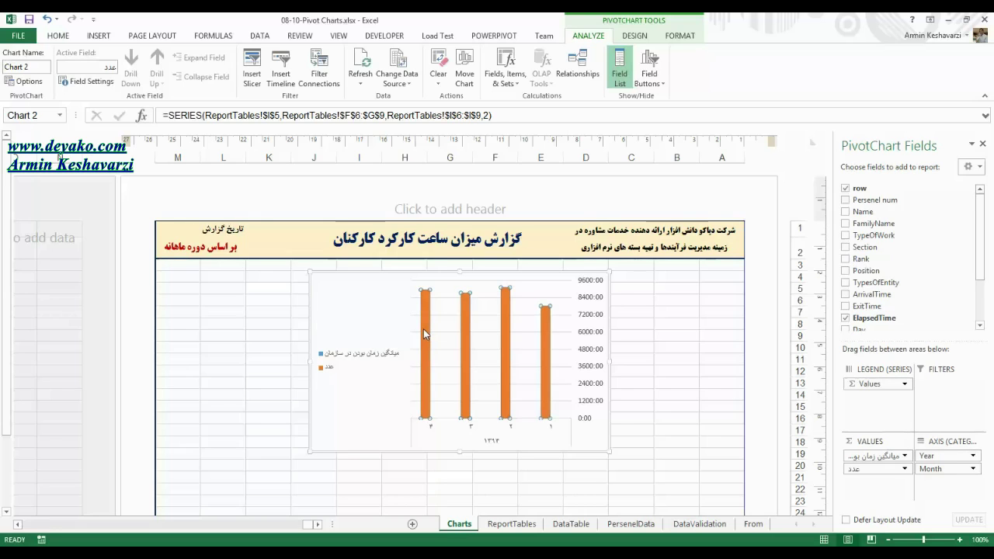
left_click(983, 144)
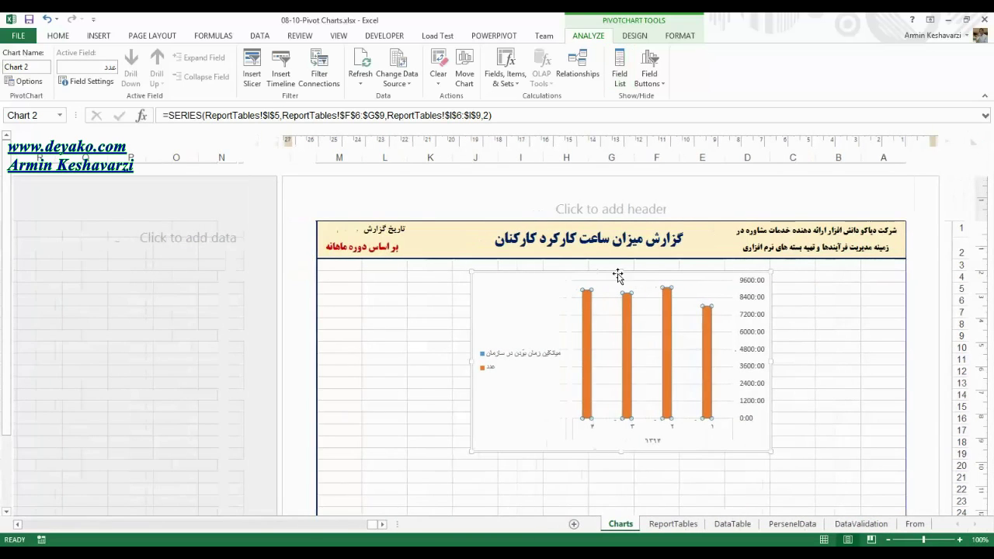
Step: Shift the chart a little left and select its orange columns, plot area and legend
left_click_drag(647, 273, 541, 268)
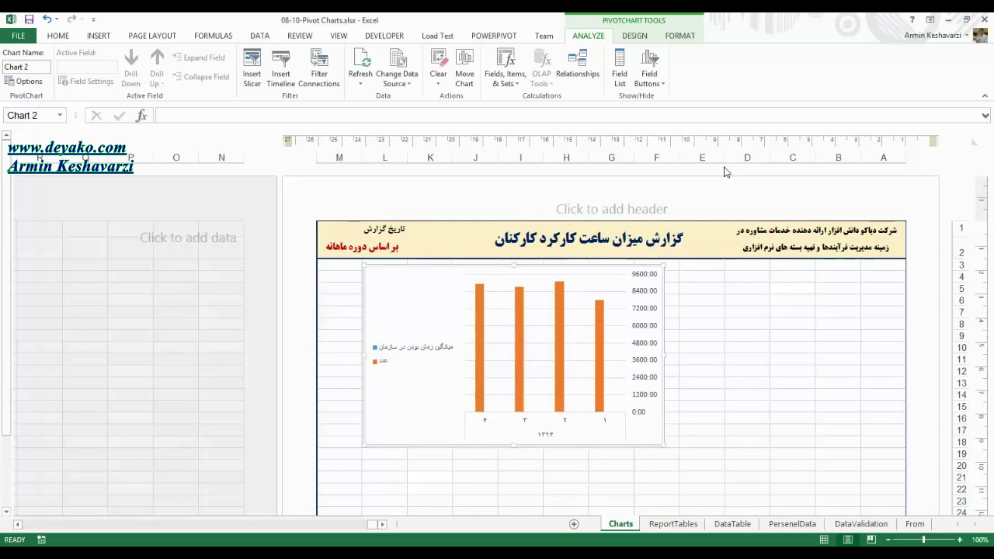
left_click(483, 358)
left_click(492, 413)
left_click(387, 362)
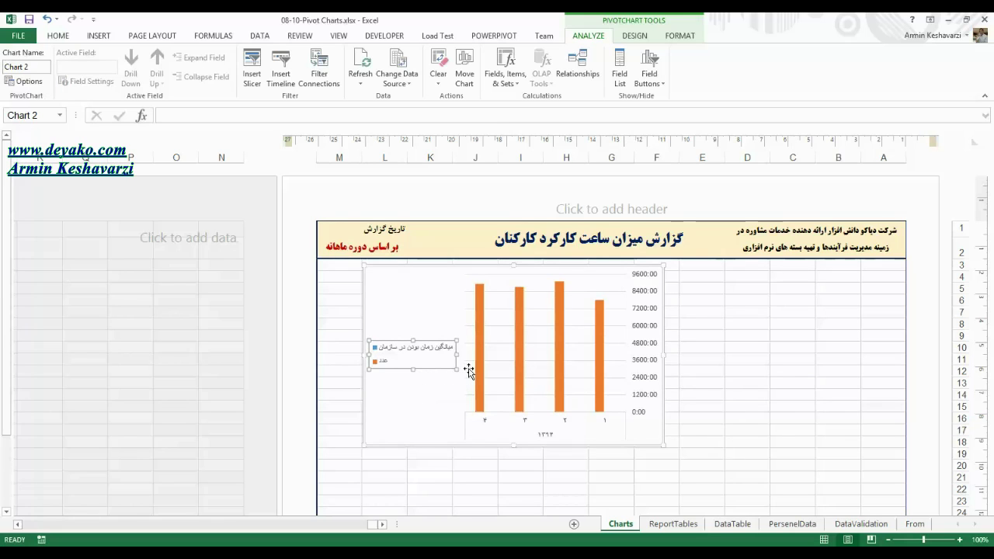
left_click(482, 344)
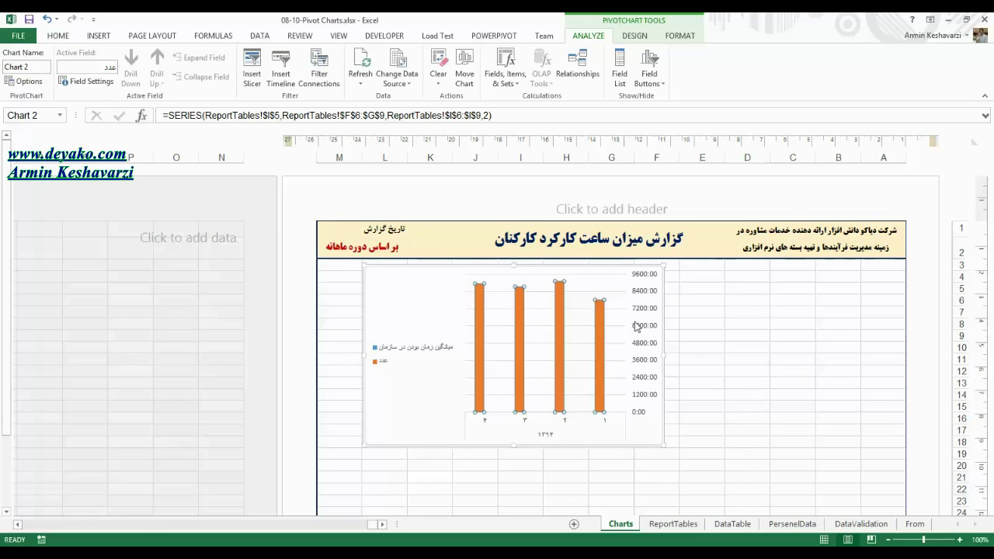
left_click(380, 365)
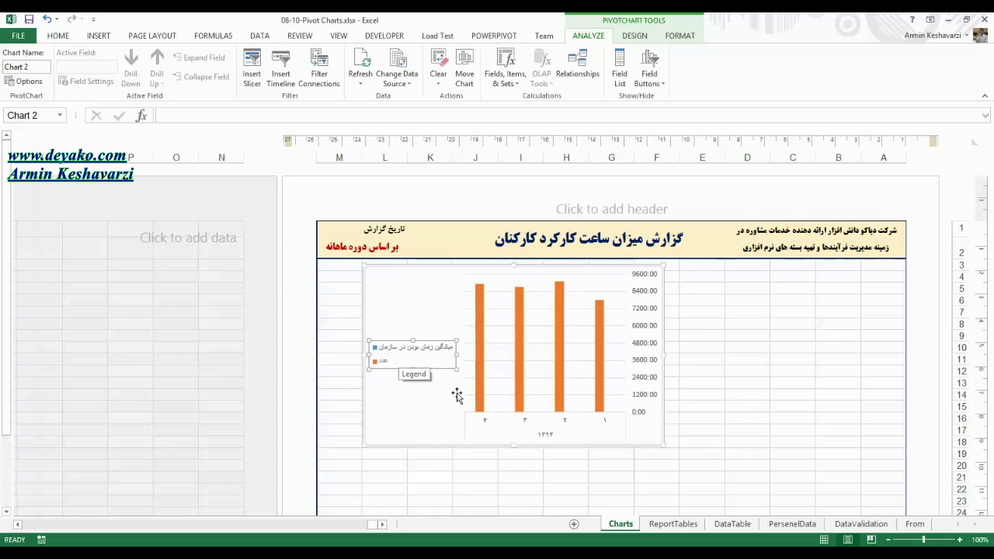
Step: Inspect the category axis, plot area and single columns, ending with the orange series selected
left_click(486, 412)
left_click(490, 412)
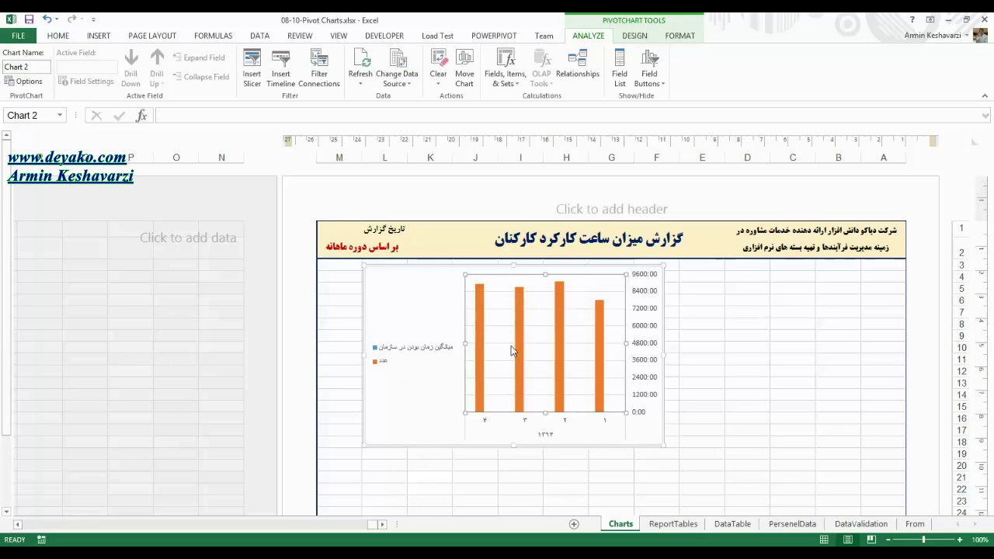
left_click(480, 337)
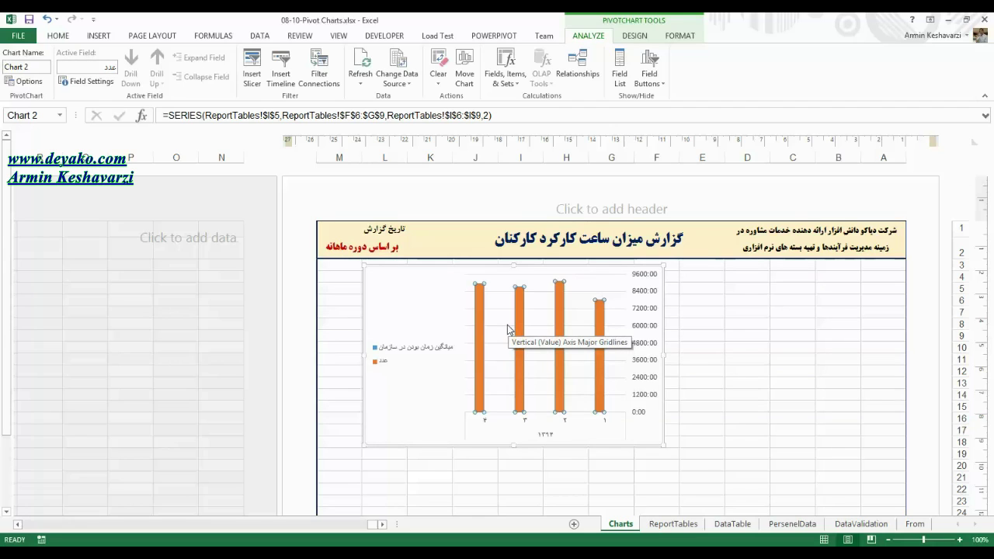
left_click(481, 317)
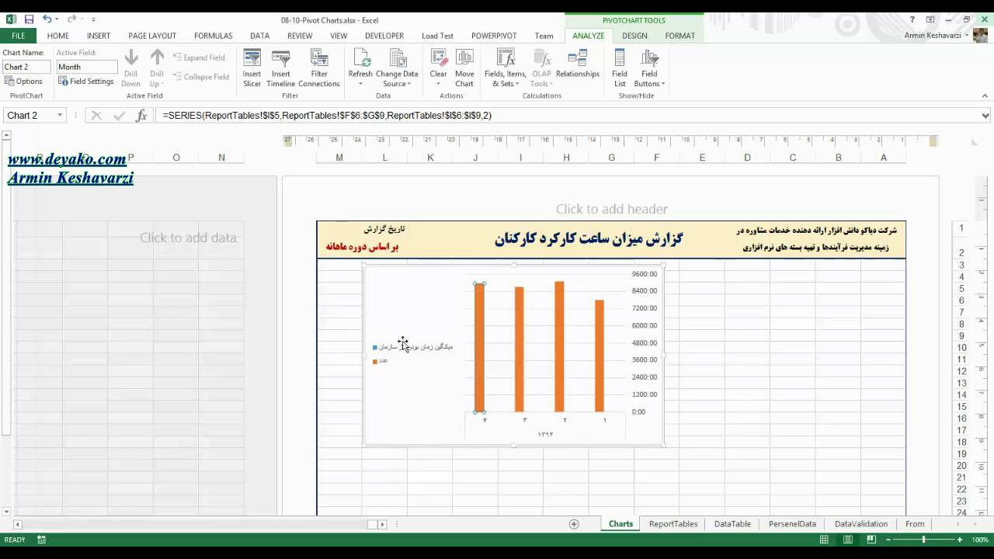
left_click(466, 317)
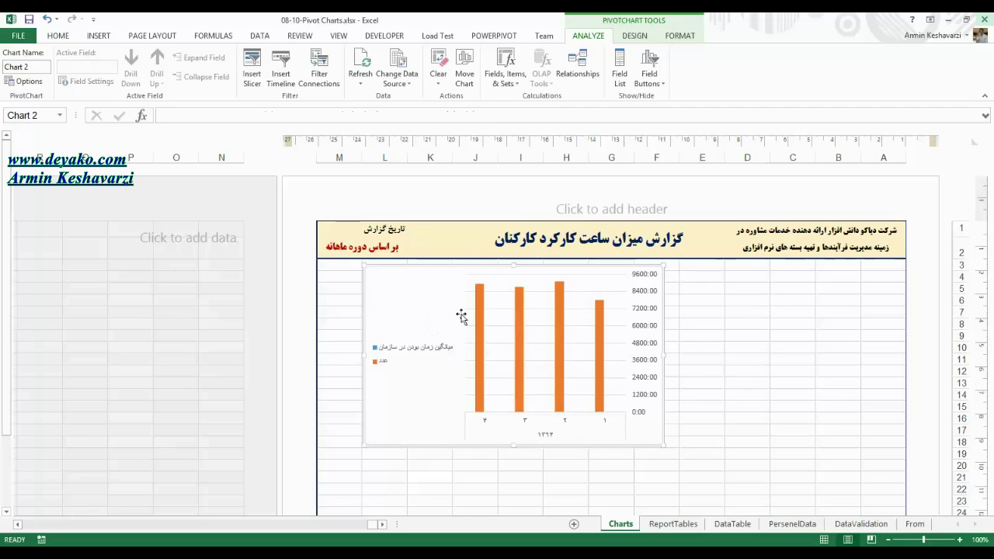
left_click(501, 304)
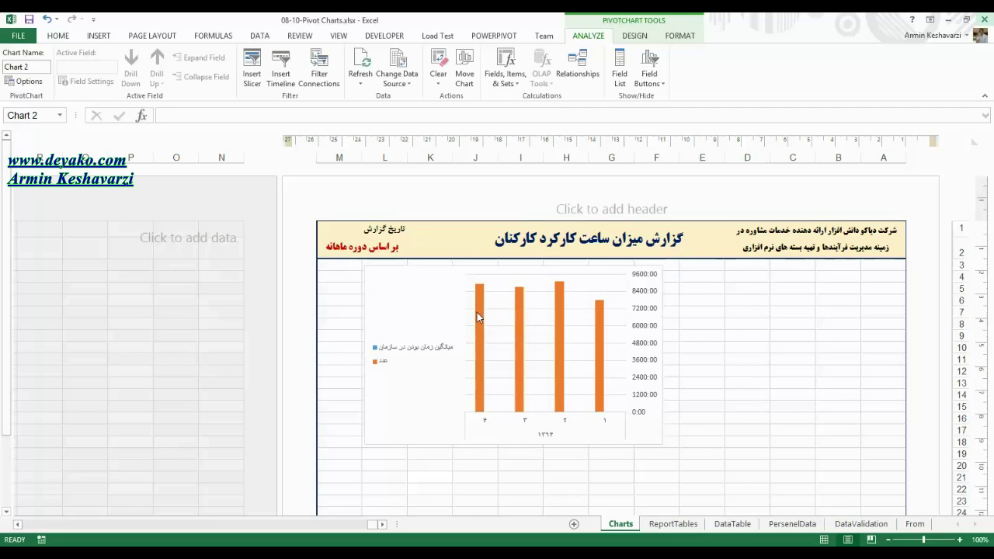
left_click(479, 317)
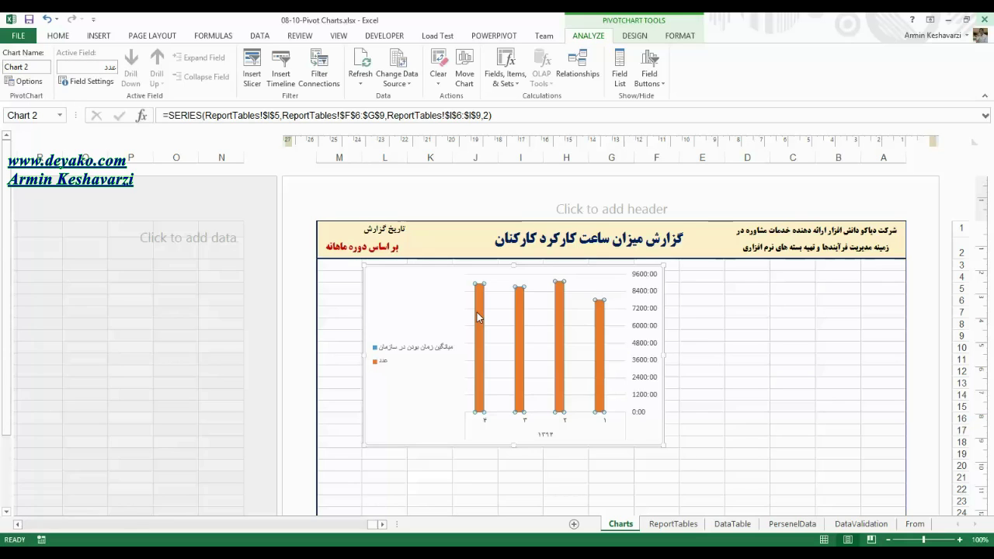
Step: Open Format Data Series for the orange series to place it on the Secondary Axis
right_click(477, 317)
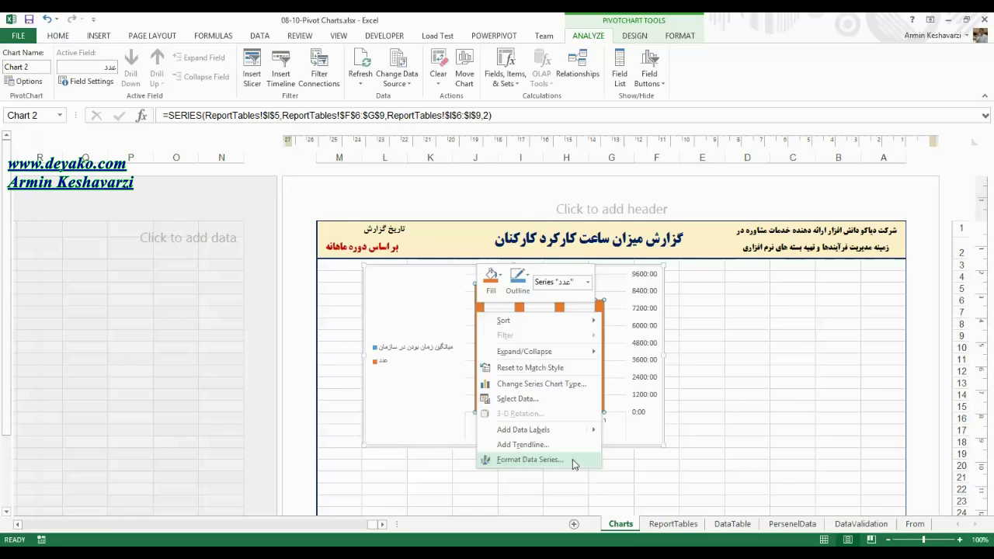
left_click(572, 459)
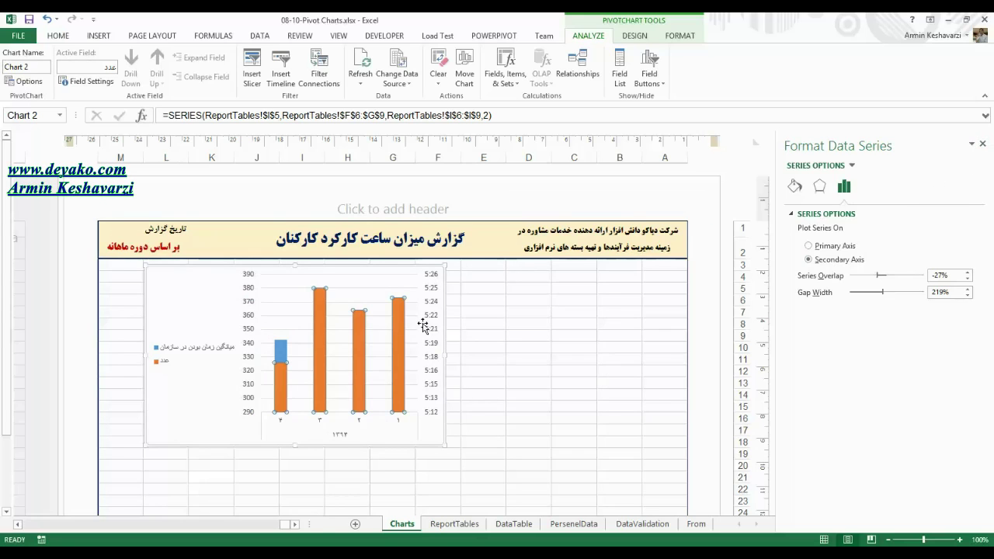
Step: Zoom the sheet in, compare the primary- and secondary-axis series, then bring Personnel-Management forward
left_click(960, 539)
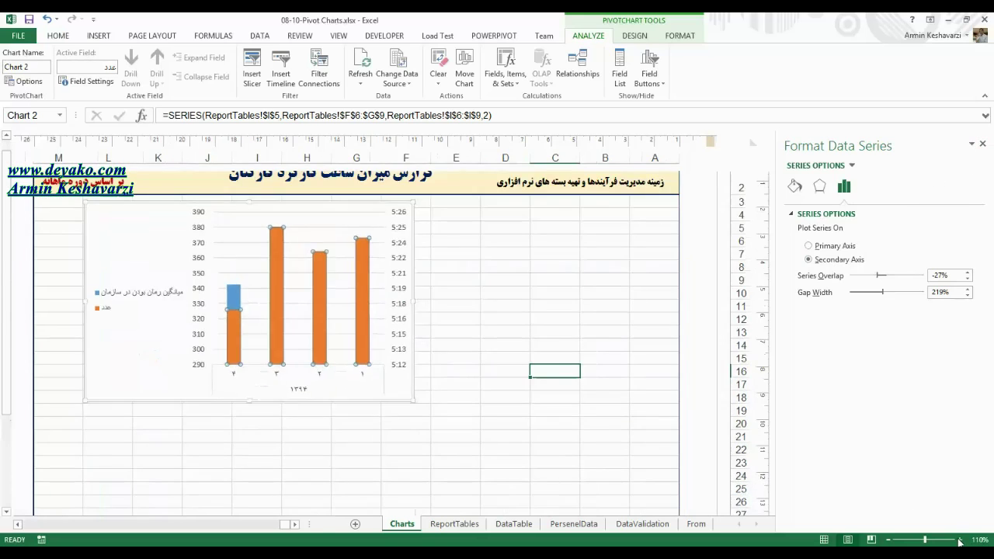
left_click(960, 539)
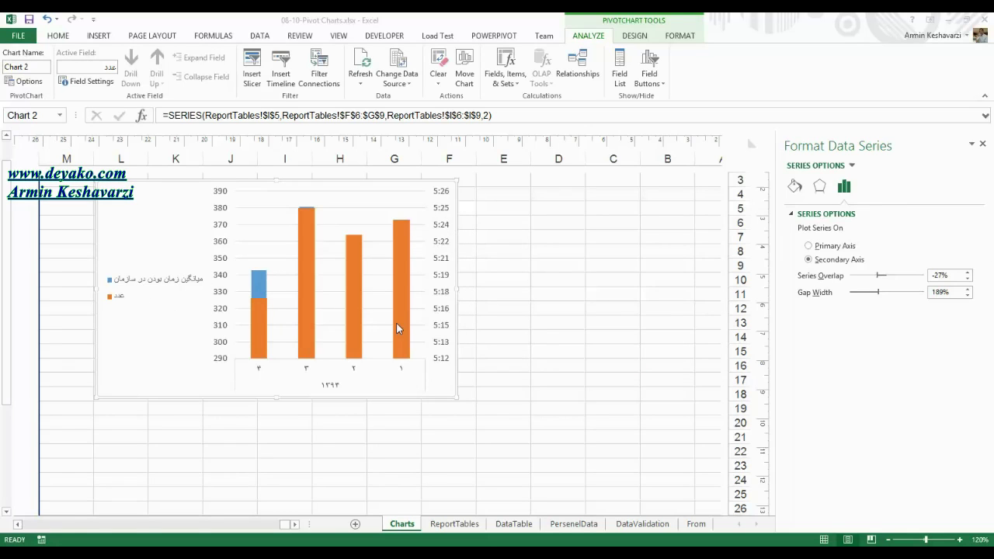
left_click(261, 310)
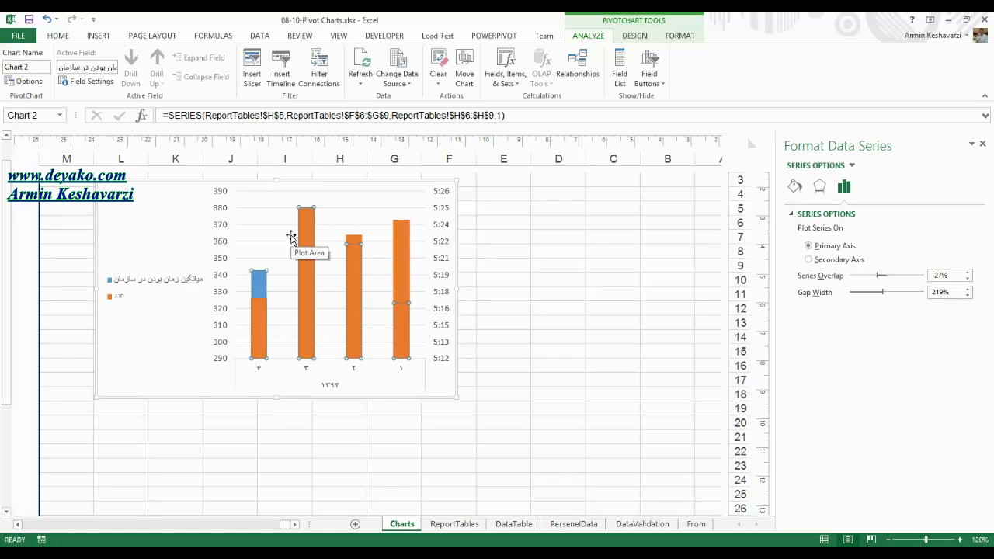
left_click(270, 311)
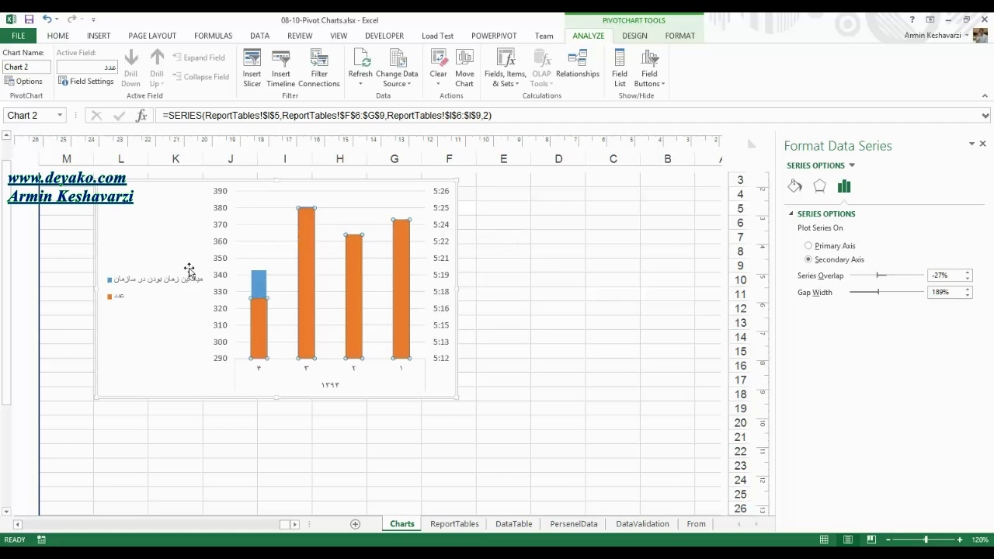
left_click(267, 286)
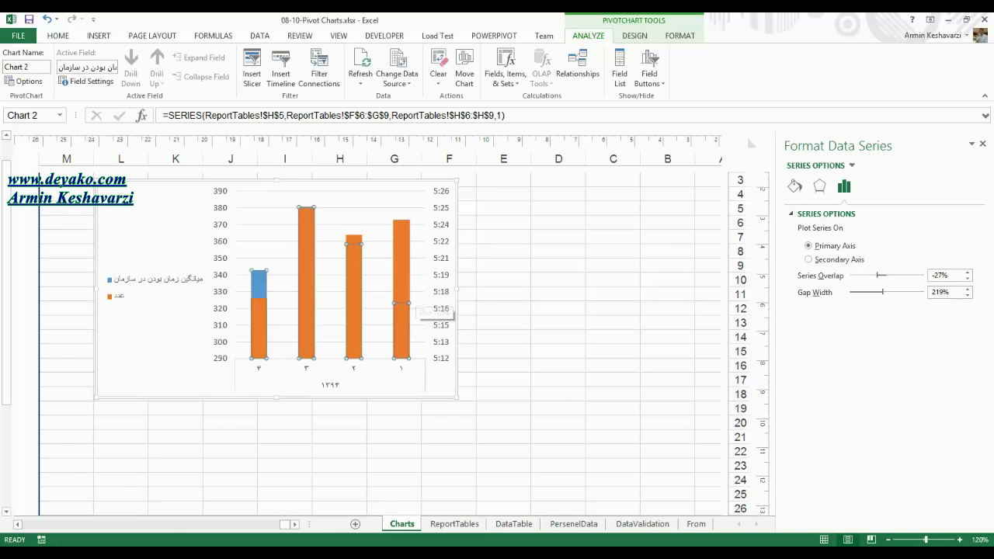
left_click(244, 553)
left_click(309, 493)
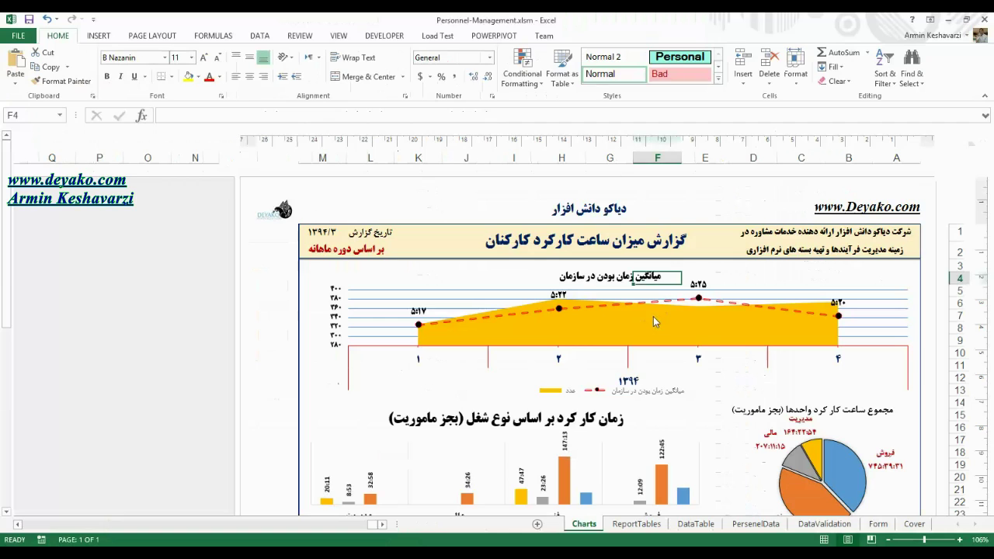
Step: Select the Personnel-Management chart, then minimize that workbook to reveal the 08-10 pivot chart
left_click(704, 320)
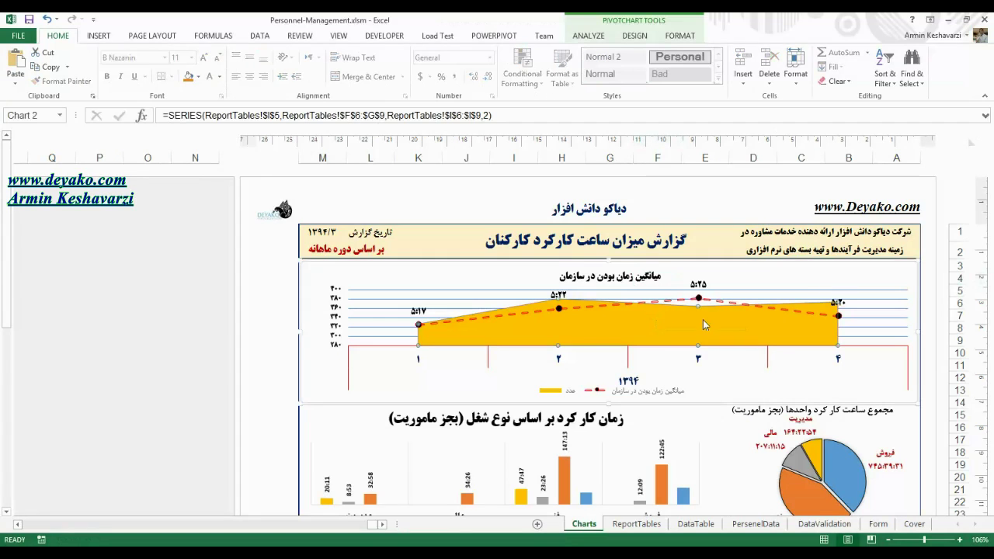
left_click(951, 17)
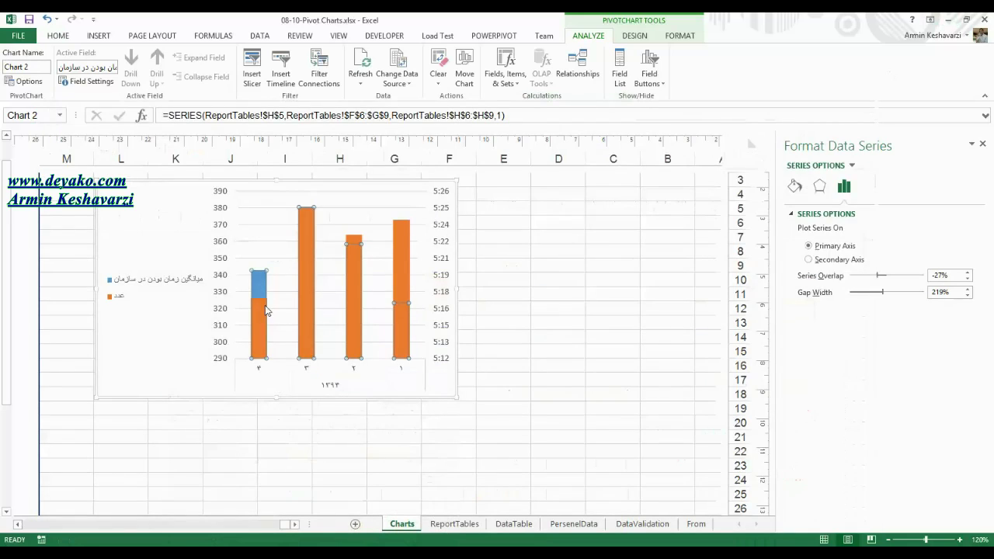
Step: Open Change Chart Type for the pivot chart and preview the Combo presets
left_click(308, 287)
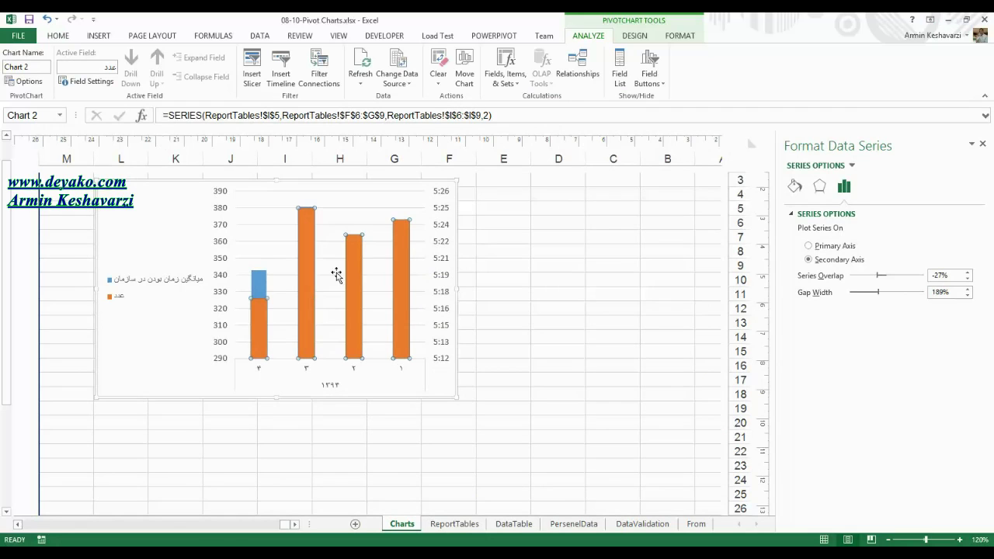
left_click(254, 283)
left_click(254, 284)
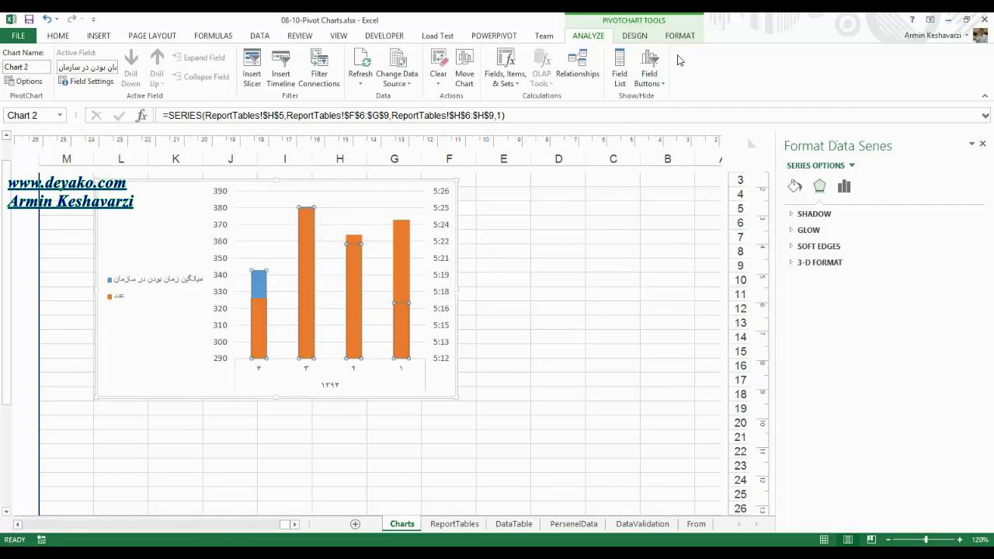
left_click(629, 37)
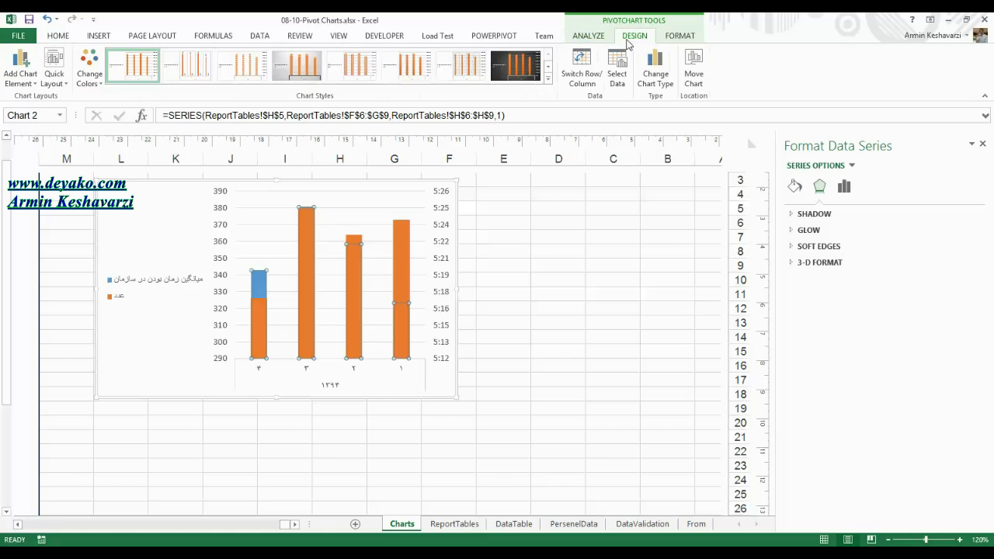
left_click(655, 69)
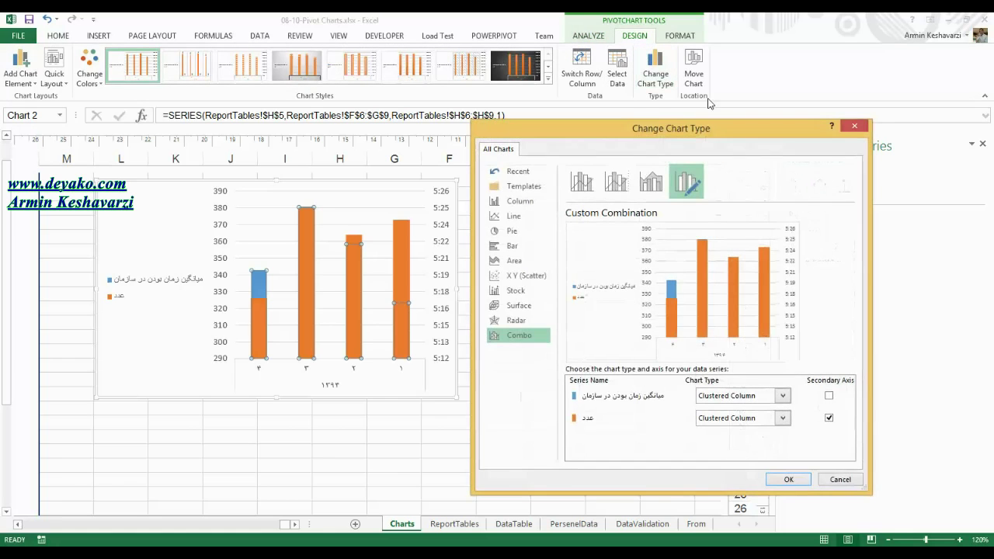
left_click(583, 185)
left_click(615, 185)
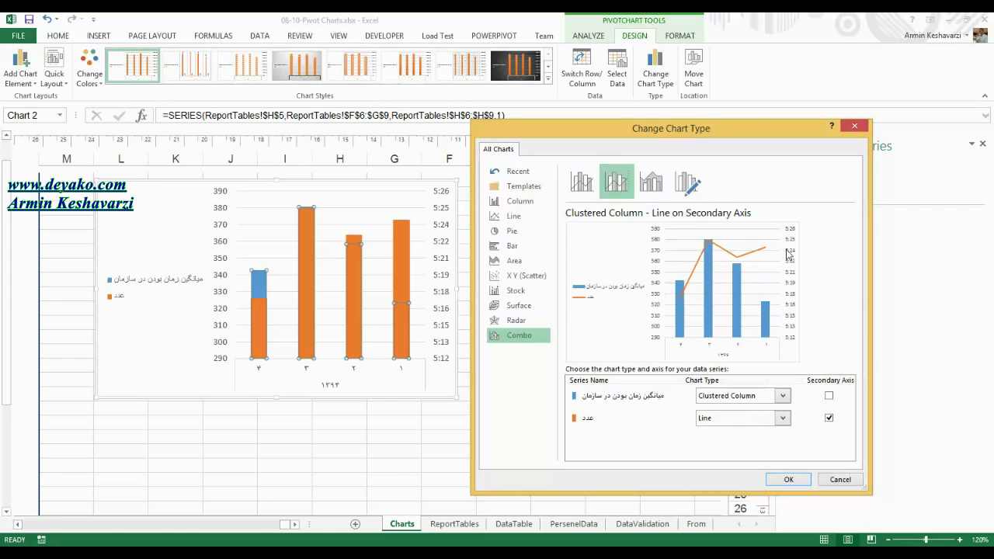
left_click(584, 183)
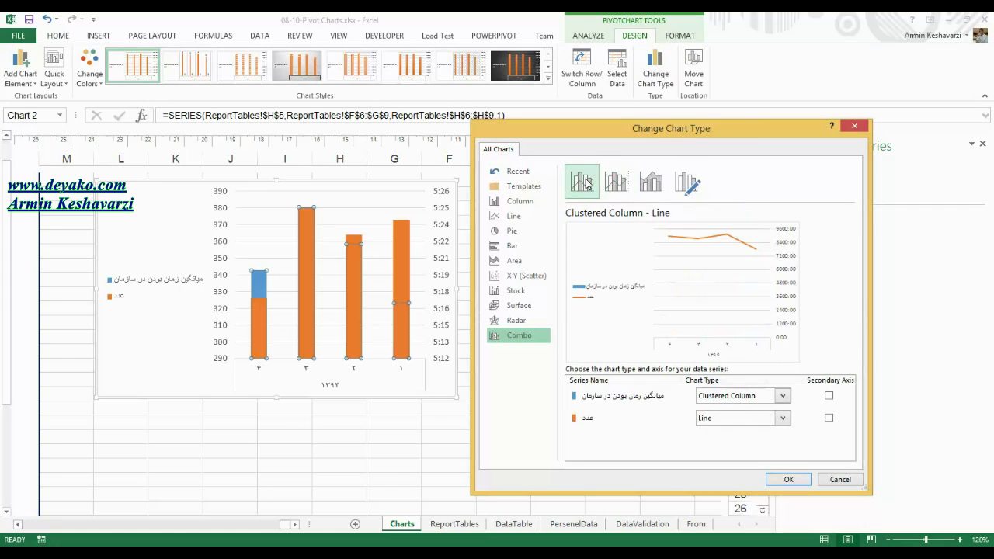
left_click(647, 185)
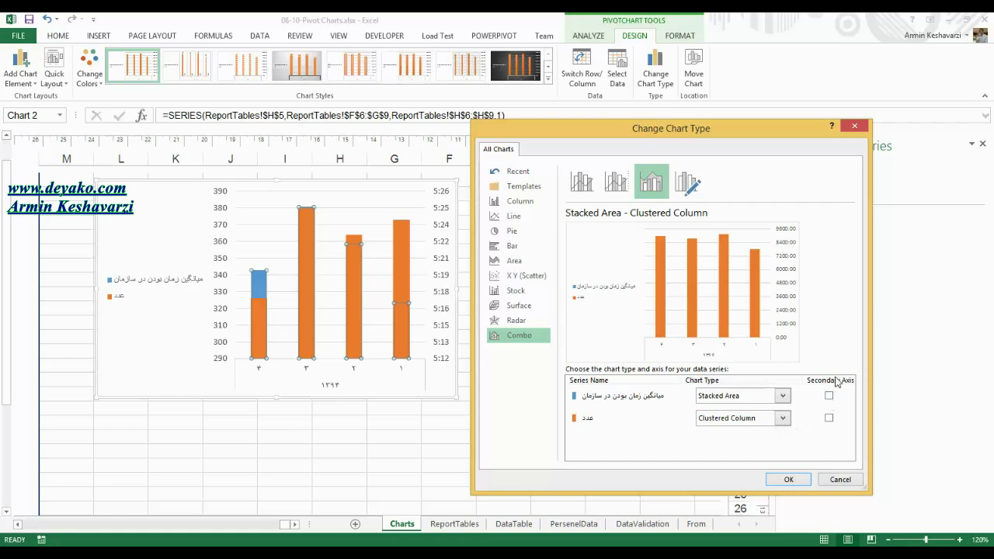
Step: Put the عدد series on the secondary axis and make the average series a Stacked Line with Markers
left_click(828, 419)
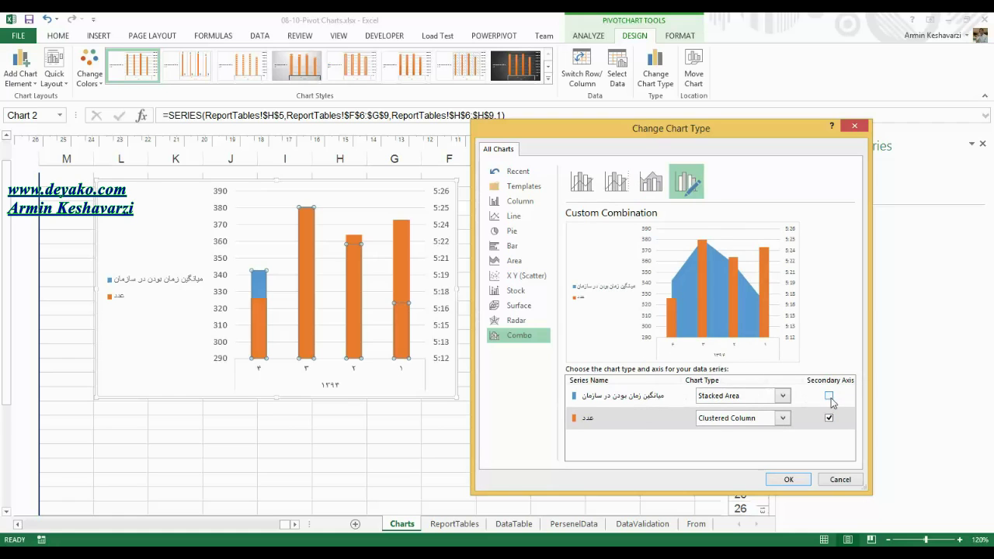
left_click(780, 397)
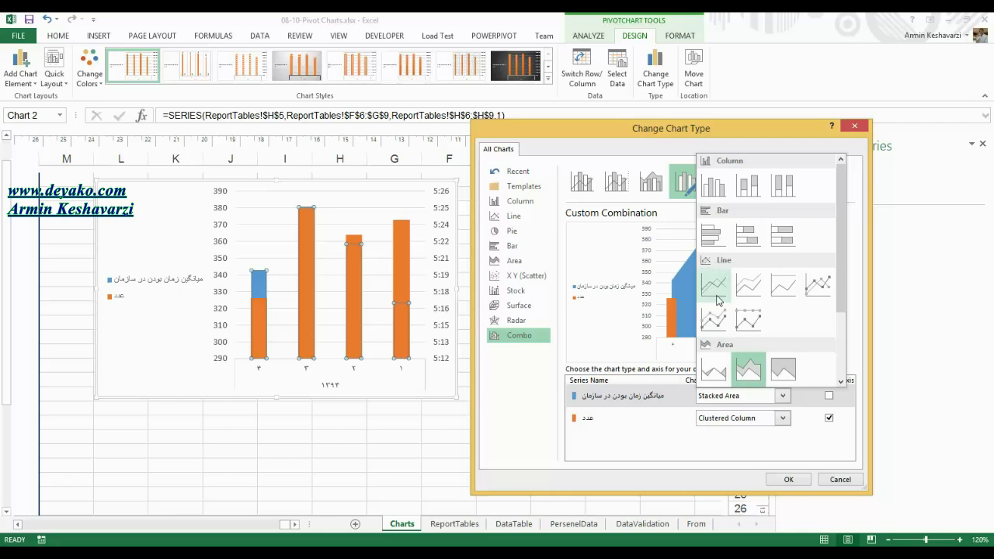
left_click(718, 301)
left_click(780, 397)
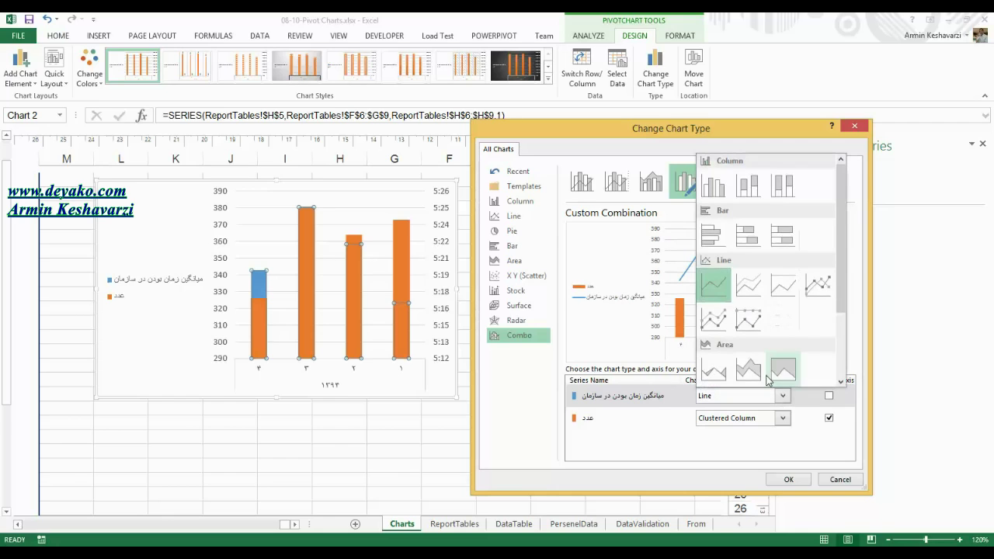
left_click(737, 333)
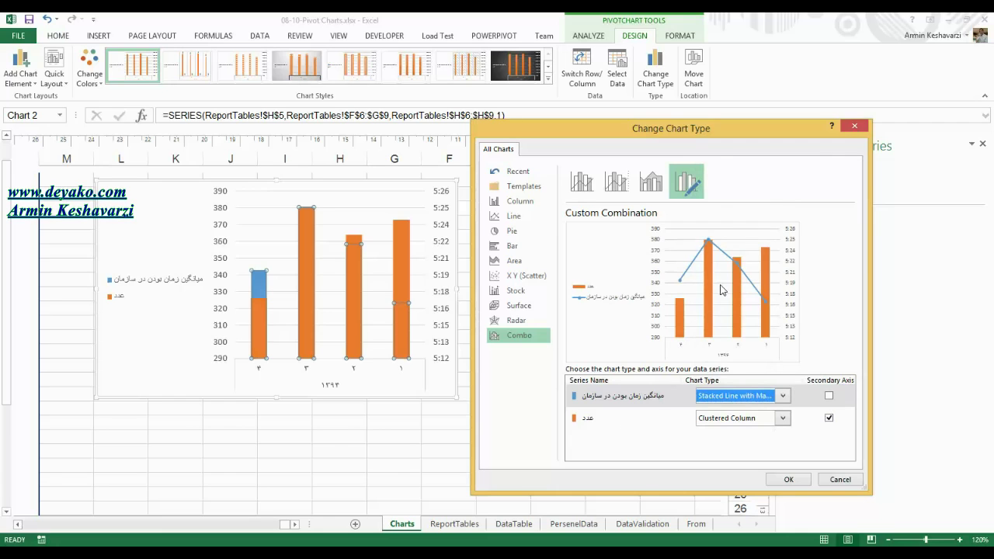
Step: After trying area types, set the عدد series to Clustered Column and apply the combo
left_click(784, 420)
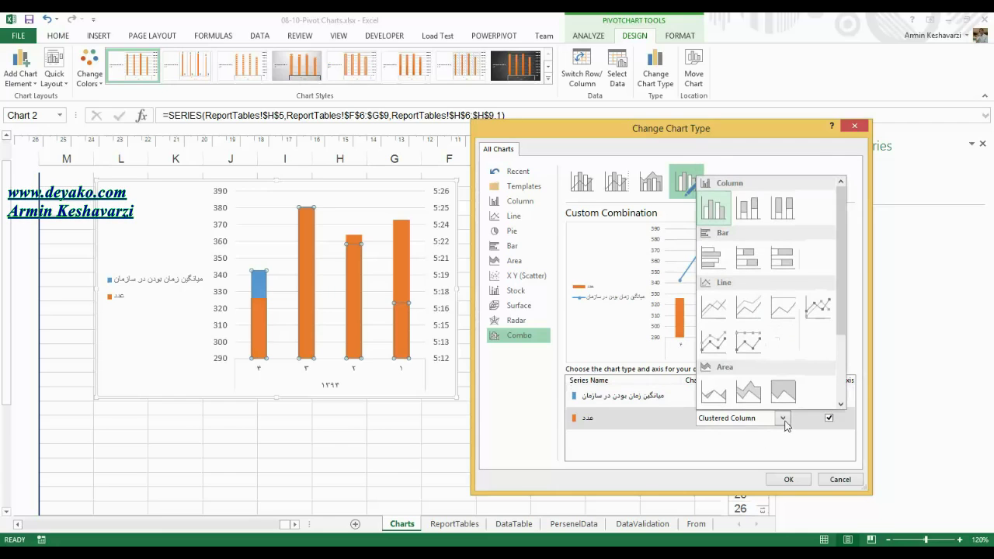
left_click(783, 392)
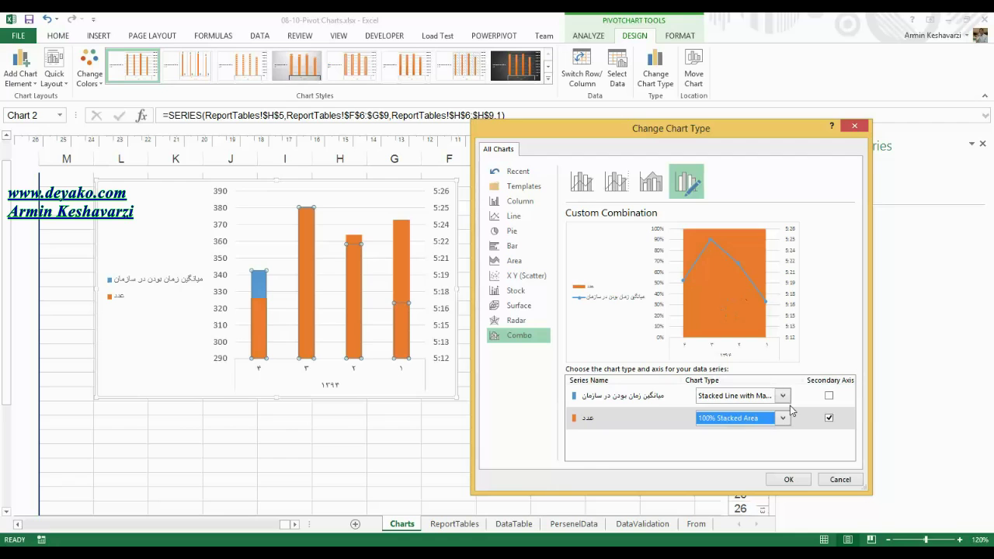
left_click(785, 419)
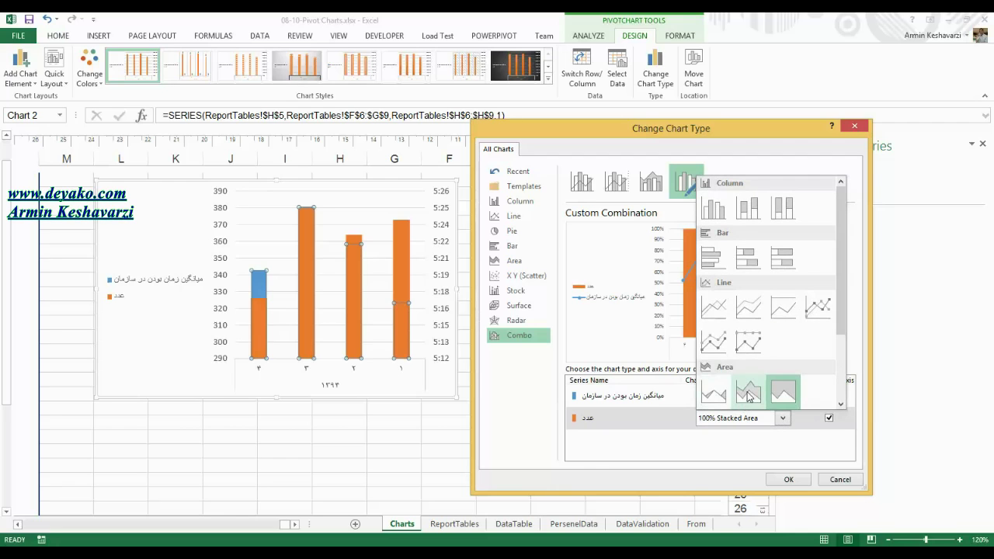
left_click(722, 395)
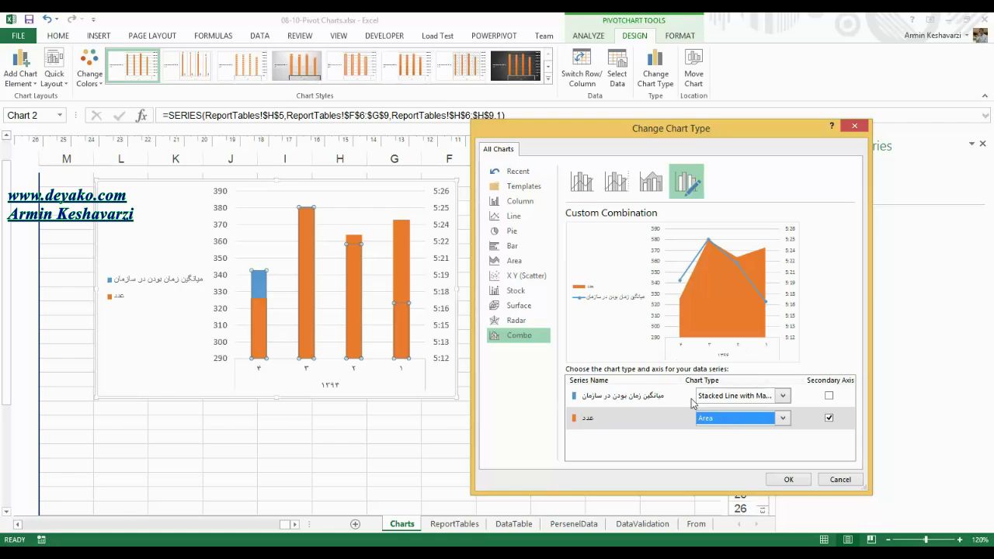
left_click(783, 418)
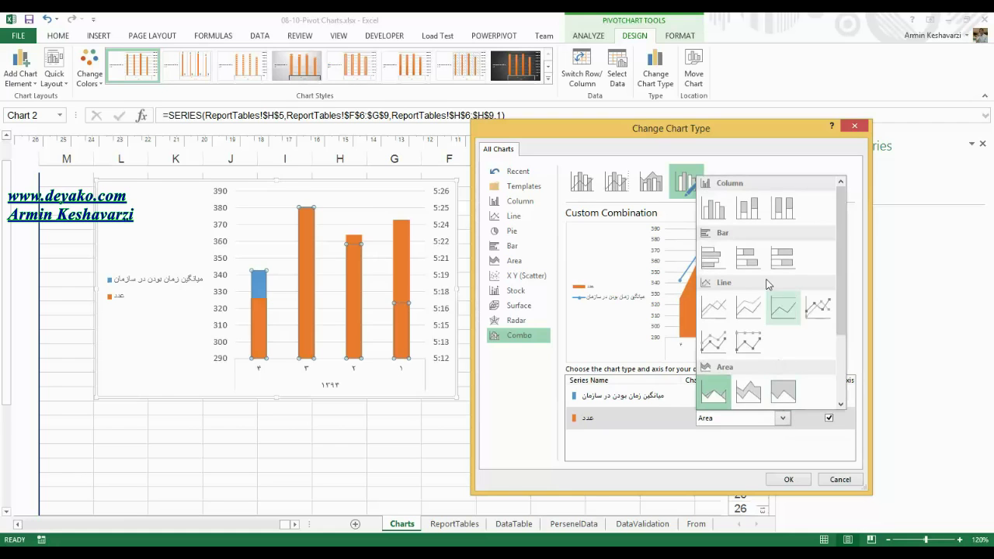
left_click(715, 208)
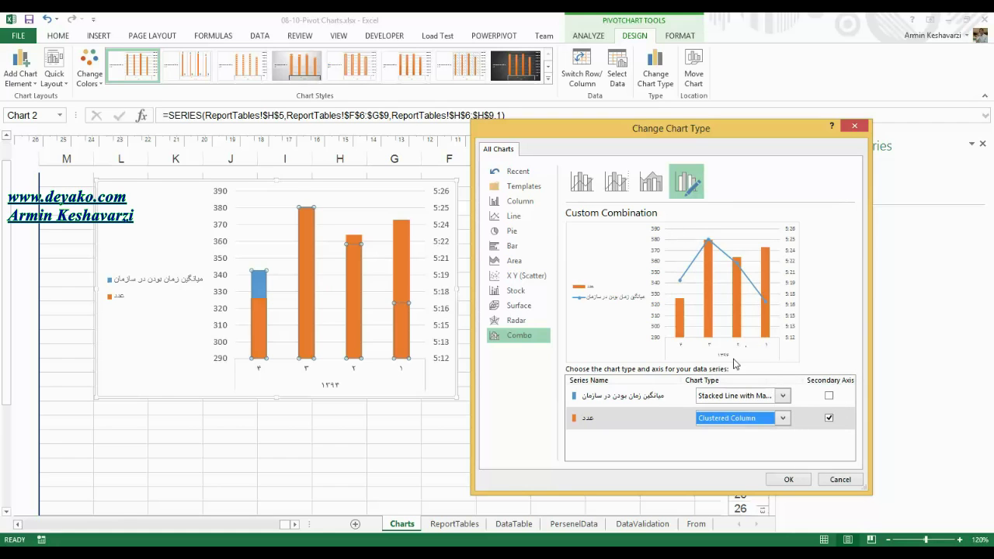
left_click(787, 480)
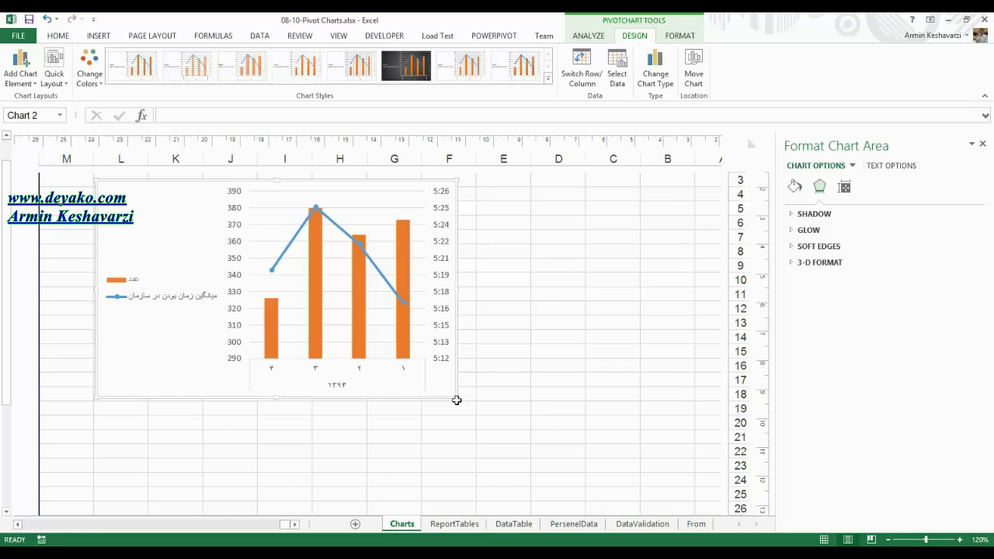
Step: Stretch the combo chart wider and shorter across the report area, then select its horizontal category axis
left_click_drag(456, 400, 633, 350)
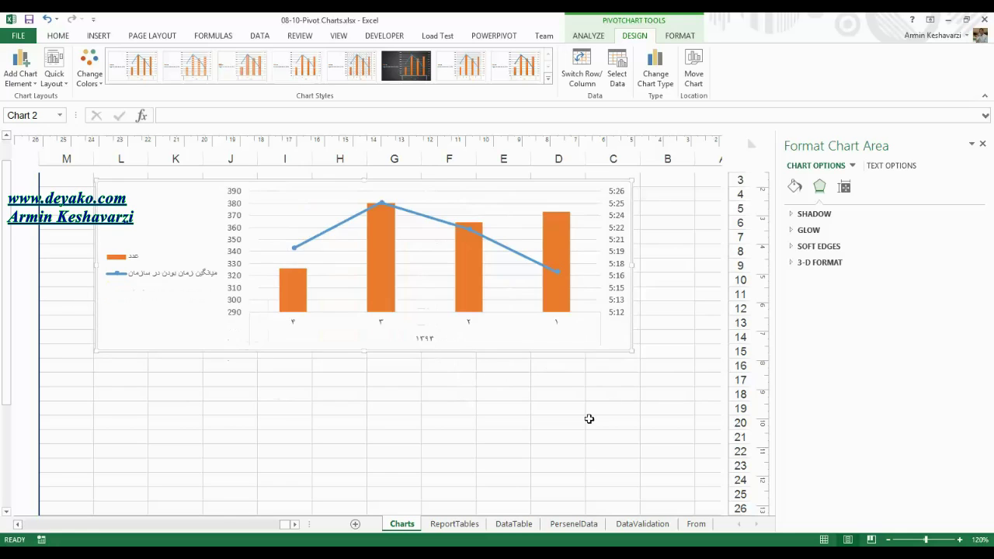
left_click_drag(633, 350, 713, 342)
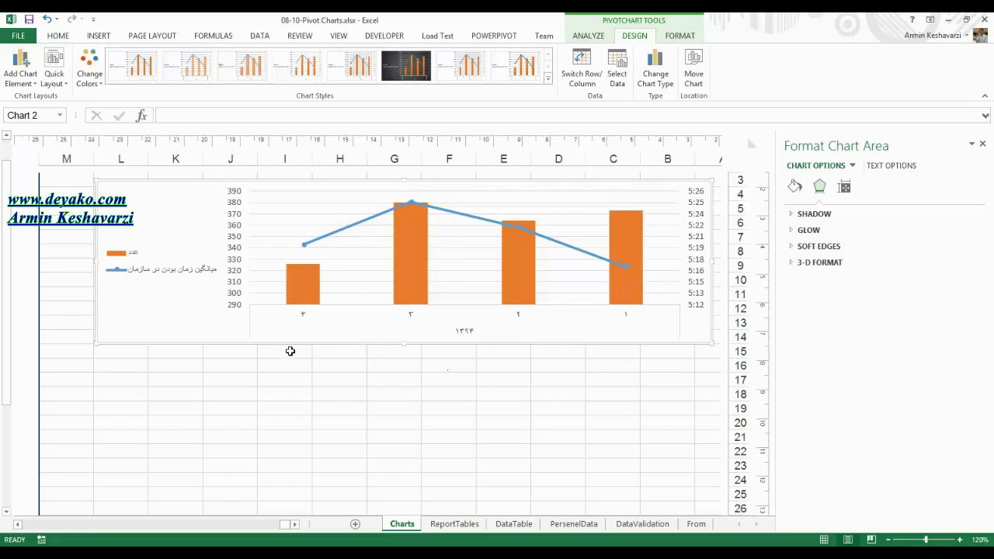
left_click(466, 332)
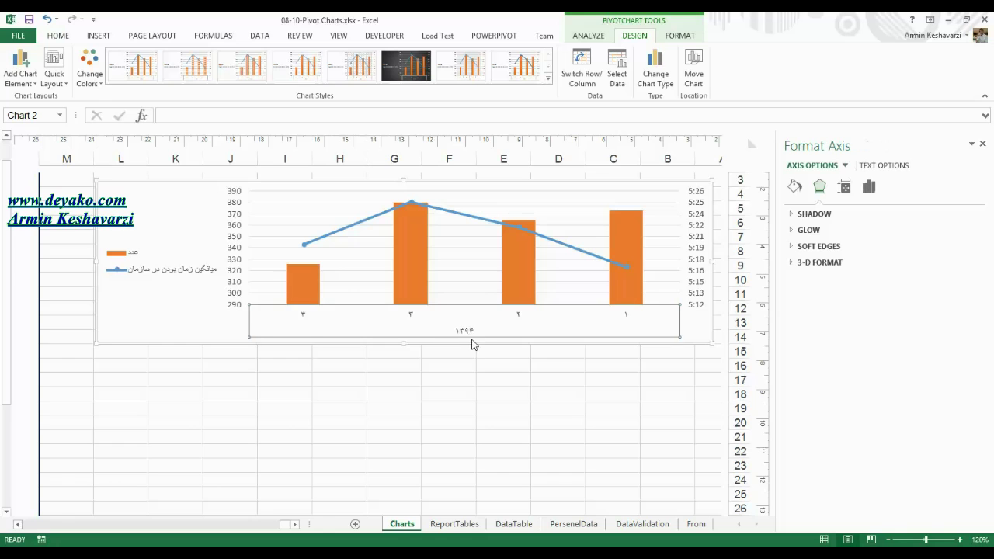
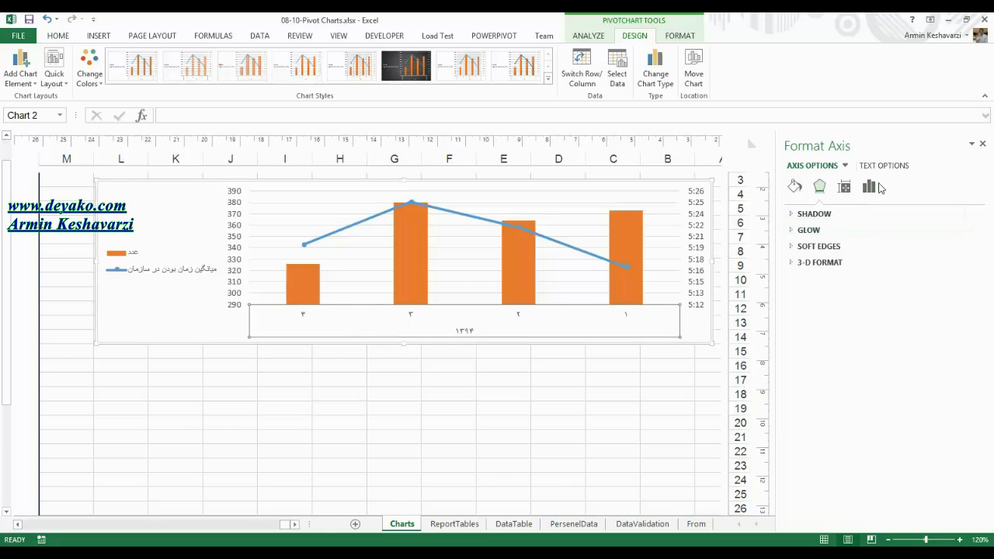
Step: Turn off Categories in reverse order so the categories start from 1
left_click(871, 189)
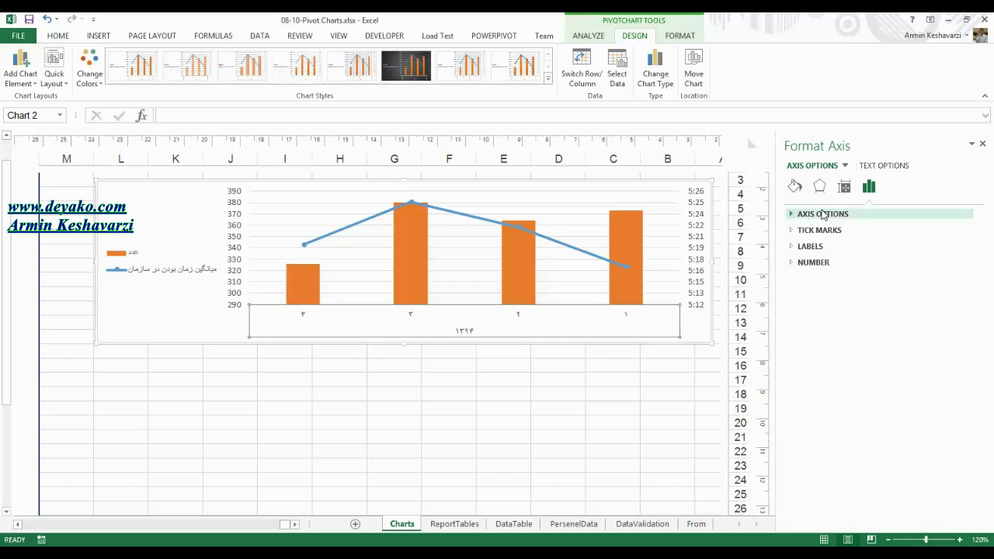
left_click(821, 213)
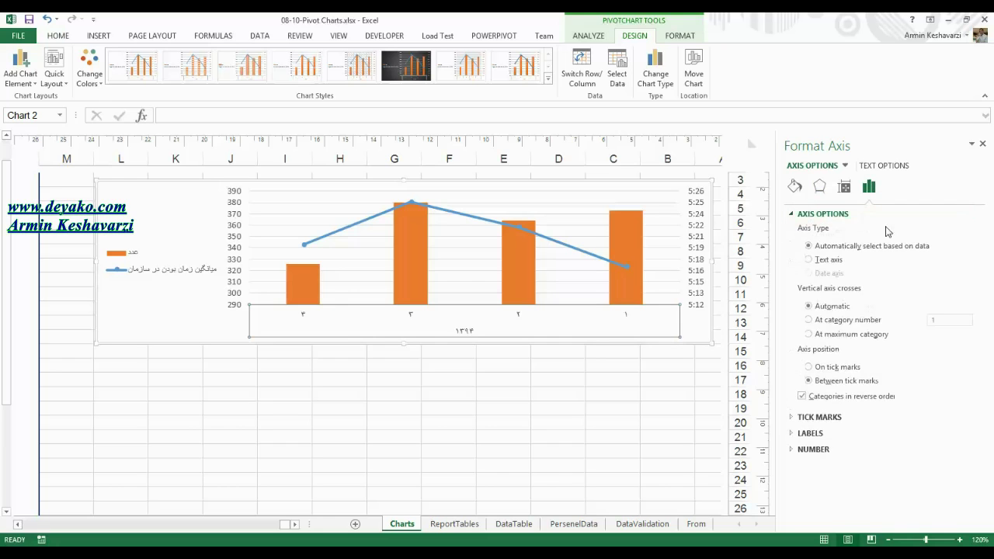
left_click(864, 398)
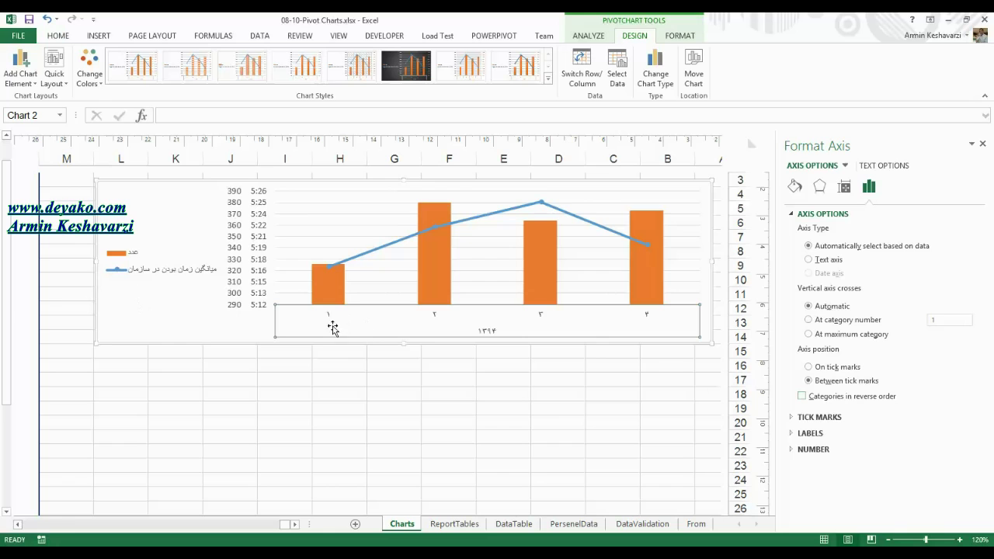
left_click(983, 146)
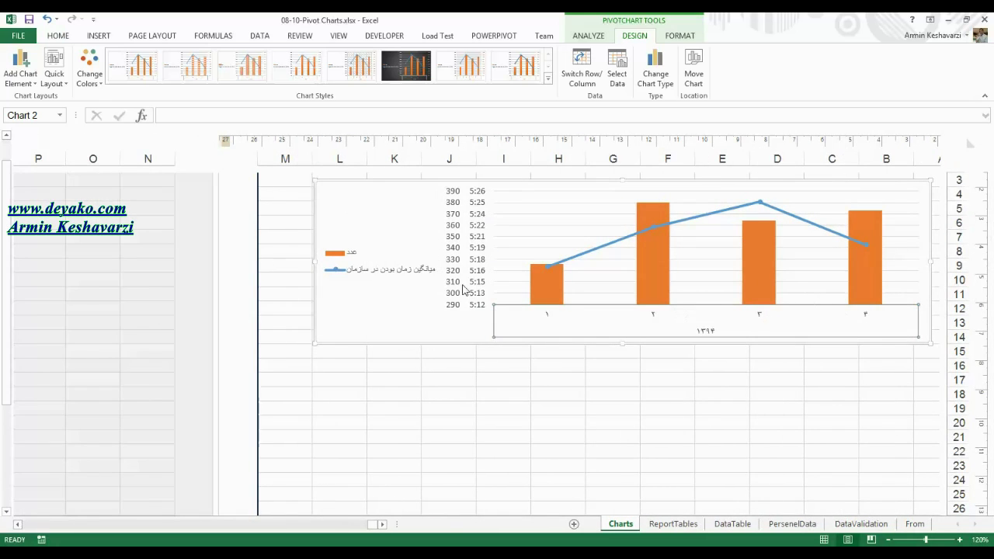
Step: Move the chart further left and delete the 290–390 value axis
left_click_drag(417, 192, 375, 198)
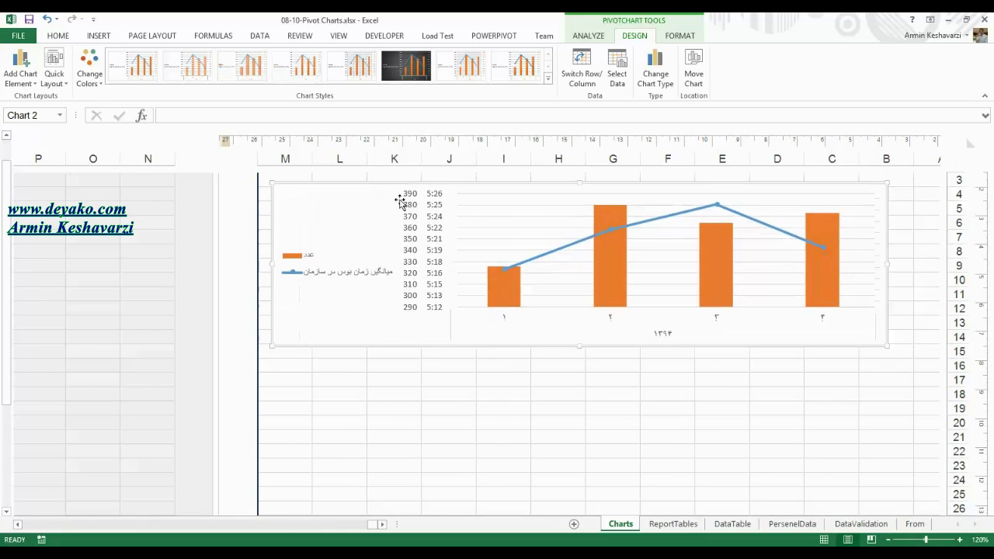
left_click(411, 203)
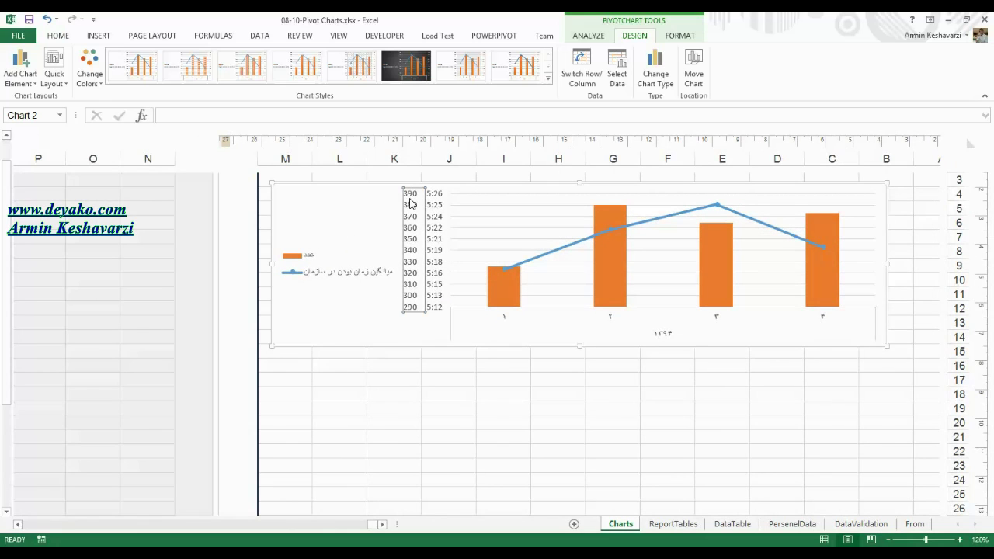
key("Delete")
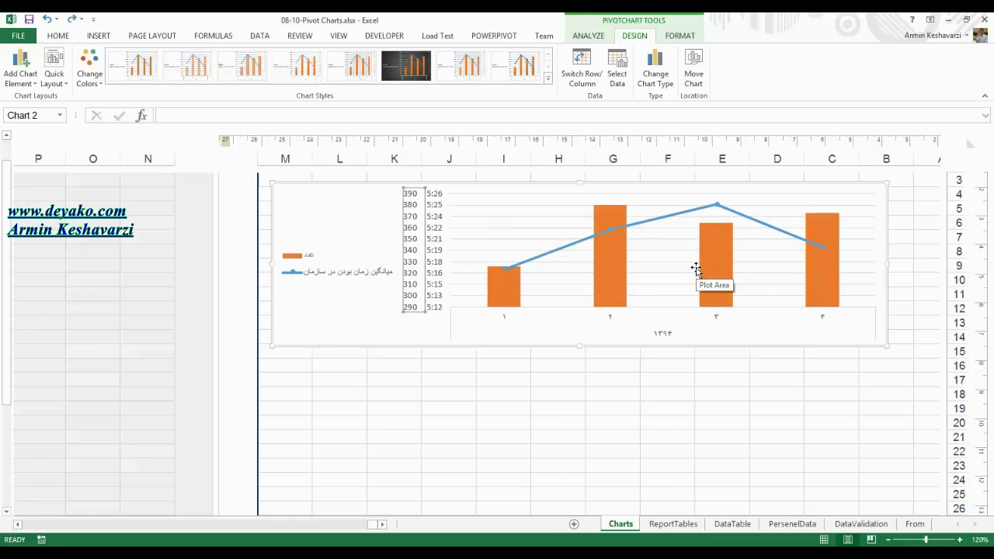
Step: Review the time axis's label position, tick mark and size settings in Format Axis
right_click(429, 226)
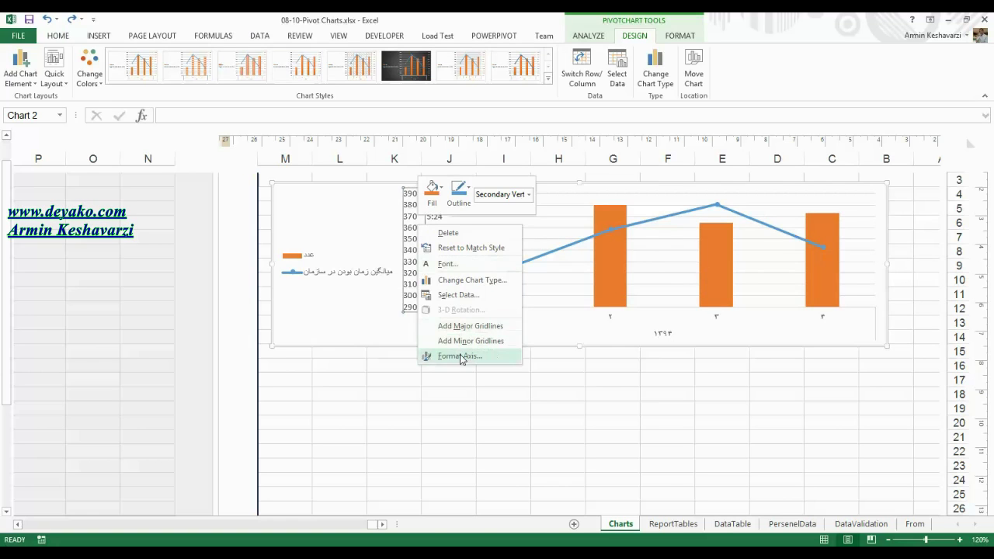
left_click(461, 357)
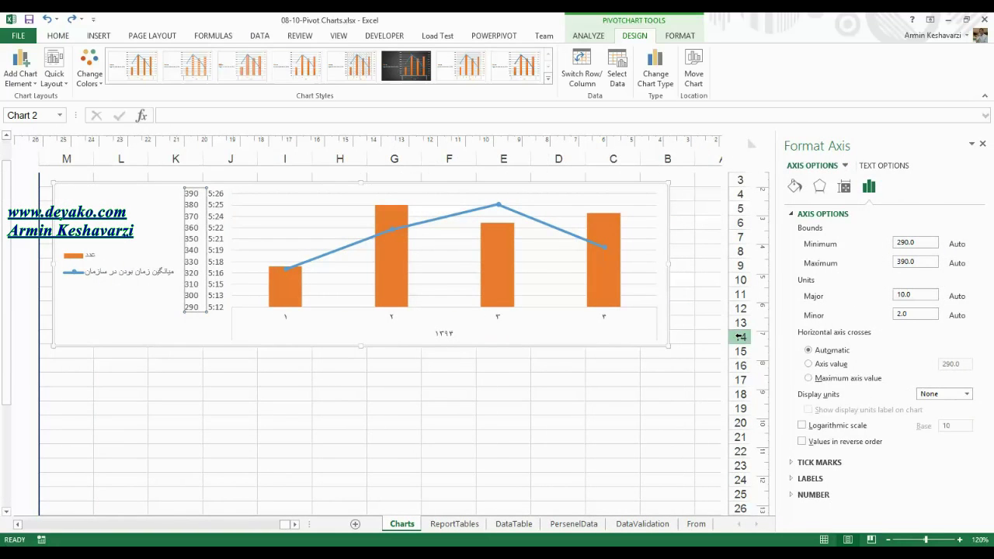
left_click(803, 479)
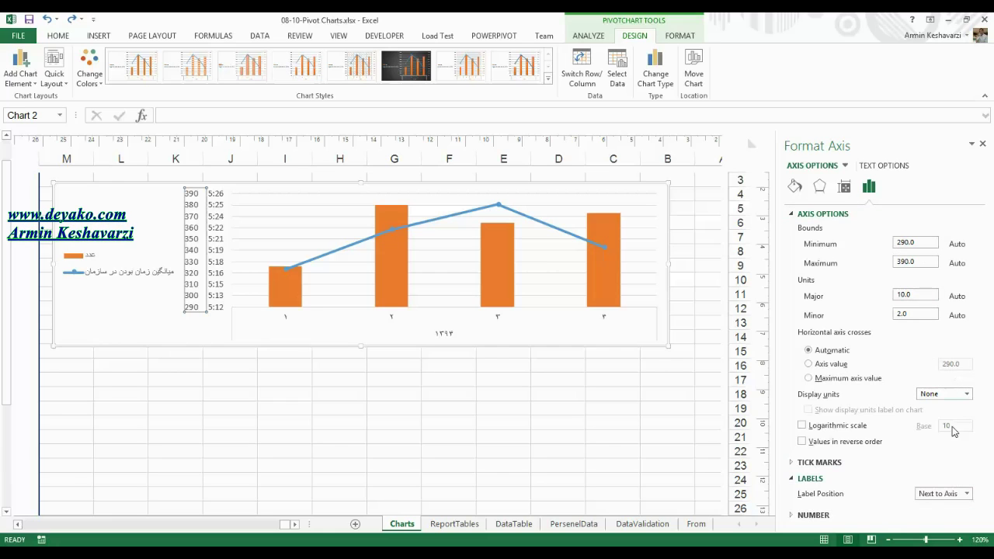
left_click(833, 463)
scroll(976, 473, "down", 1)
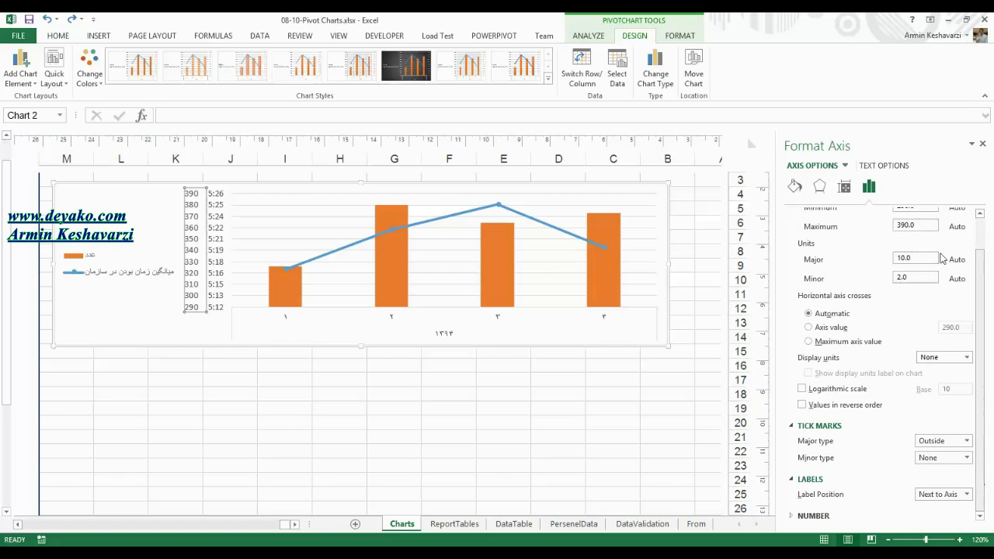
left_click(845, 188)
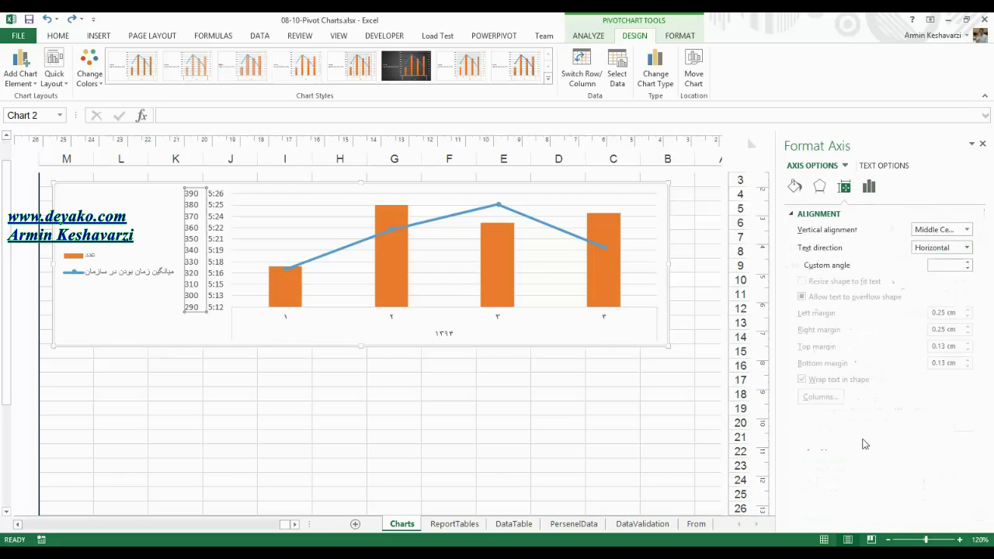
left_click(870, 187)
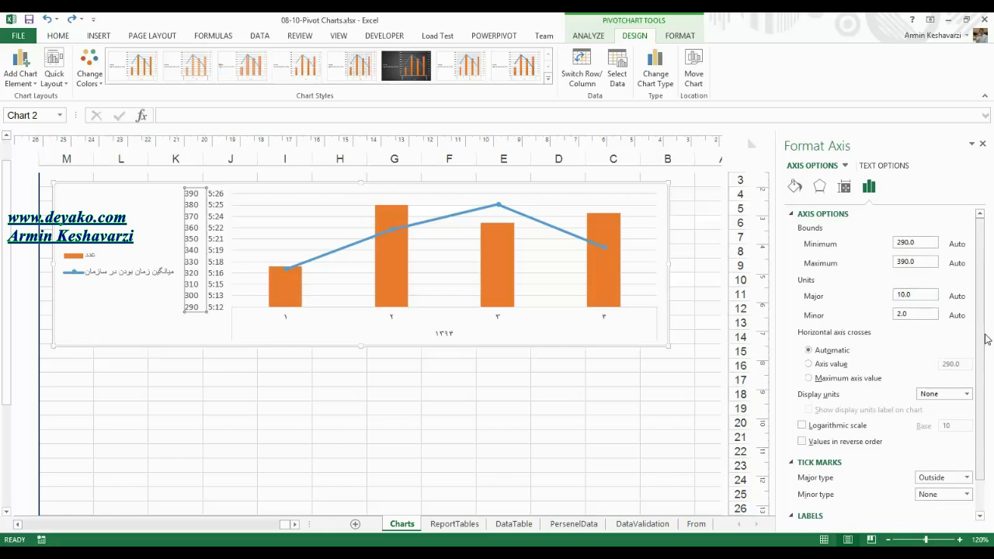
left_click_drag(984, 337, 984, 345)
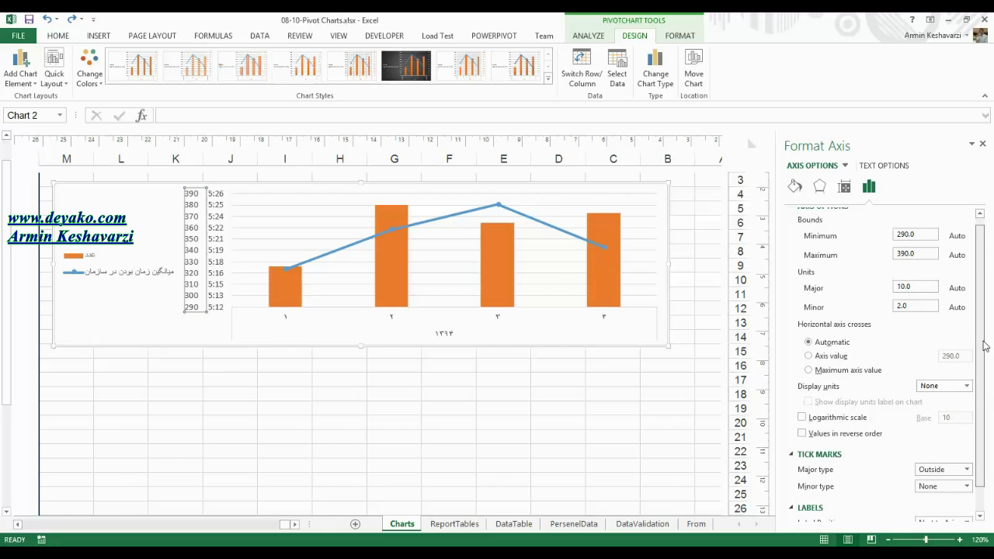
left_click(235, 543)
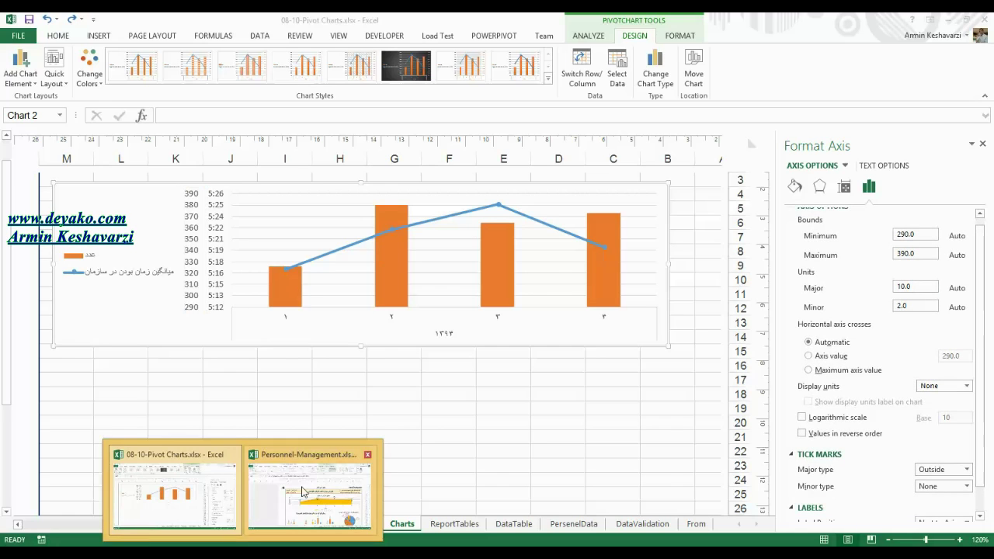
mouse_move(281, 507)
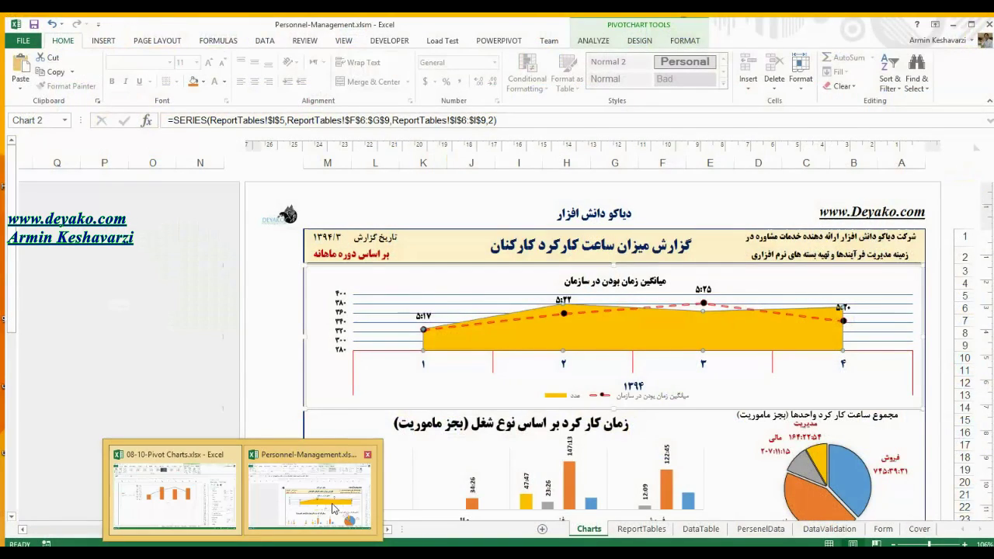
left_click(334, 508)
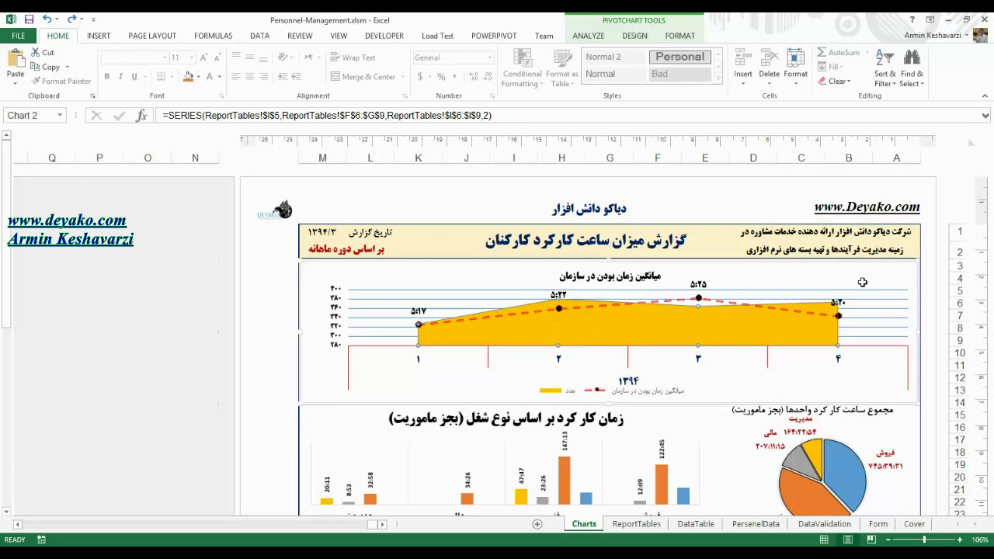
left_click(334, 308)
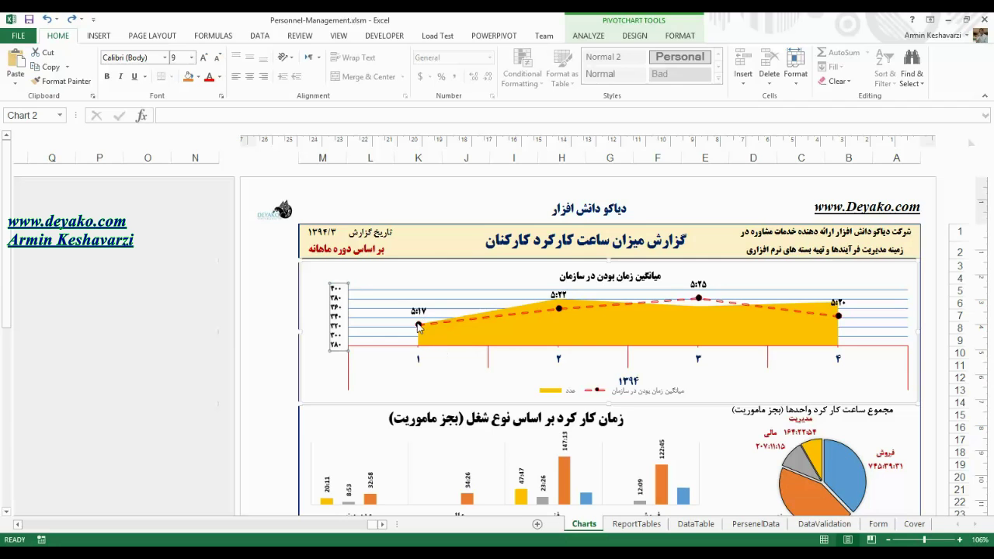
left_click(419, 326)
left_click(475, 304)
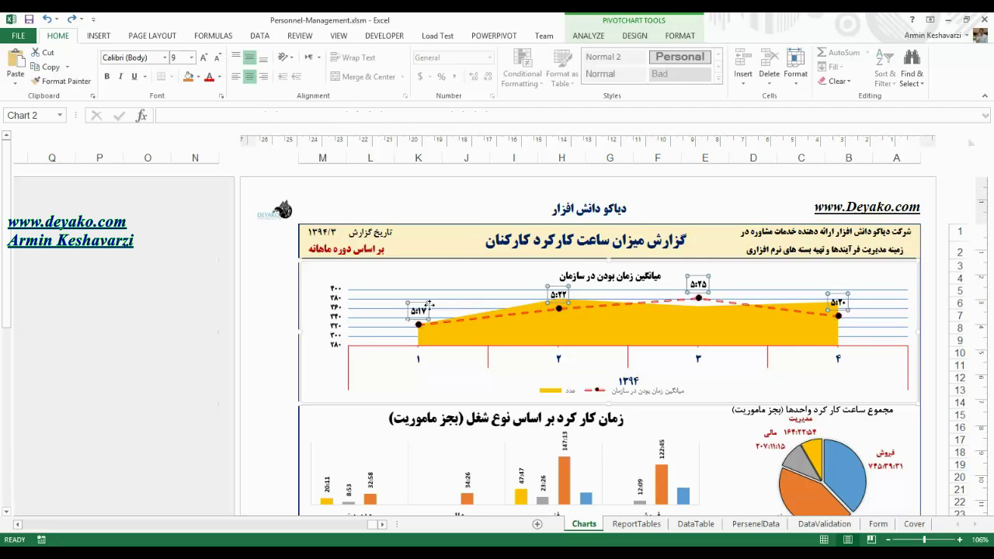
left_click(451, 323)
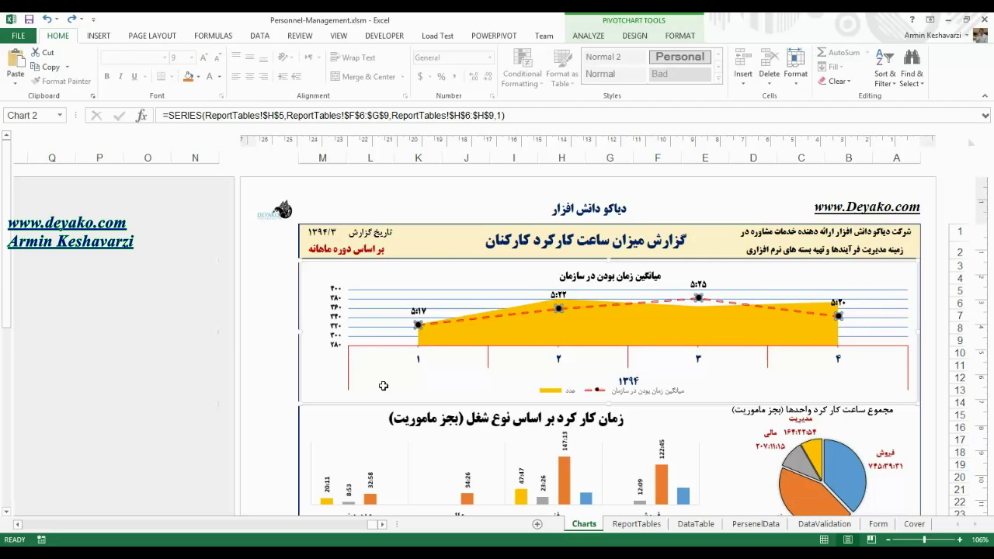
mouse_move(241, 553)
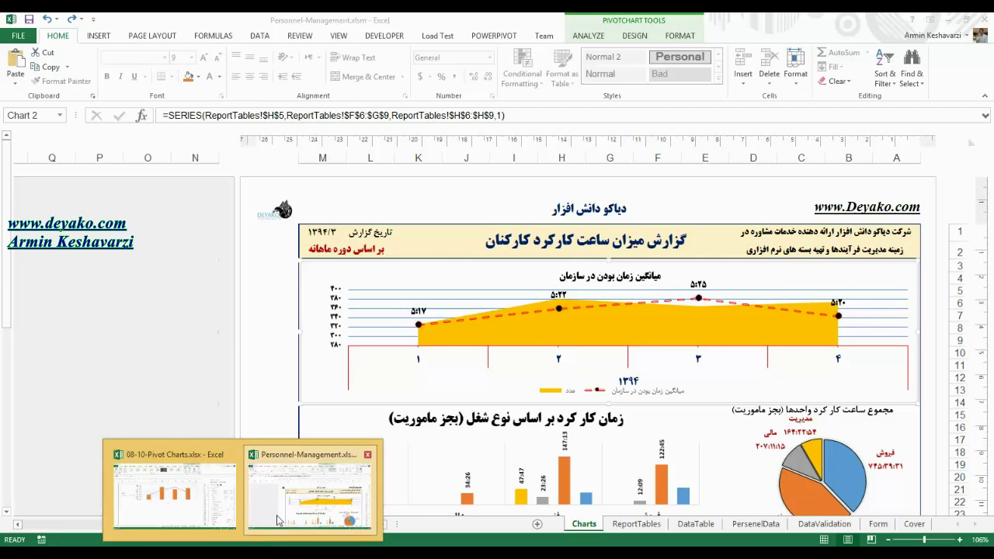
left_click(167, 497)
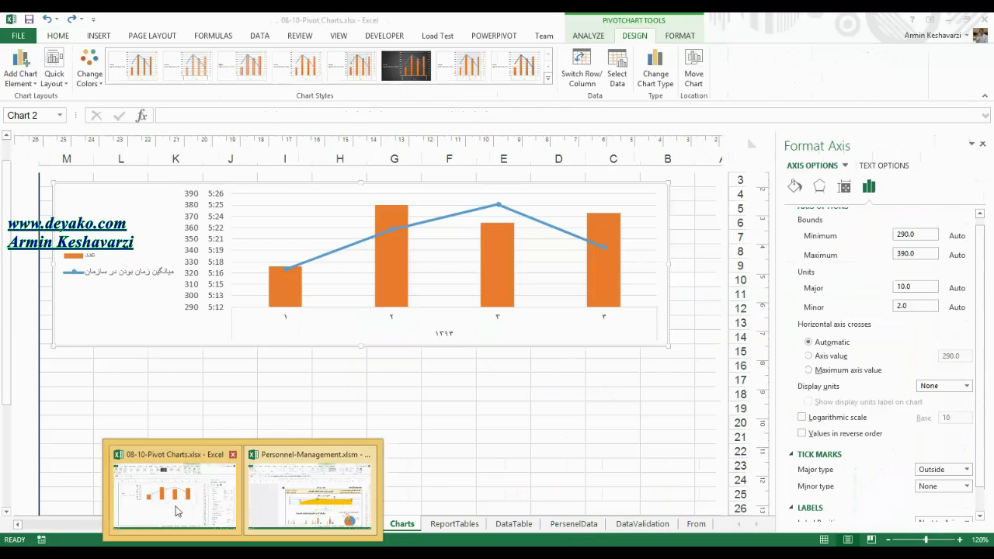
Step: Hide the labels on the secondary time axis
left_click(216, 228)
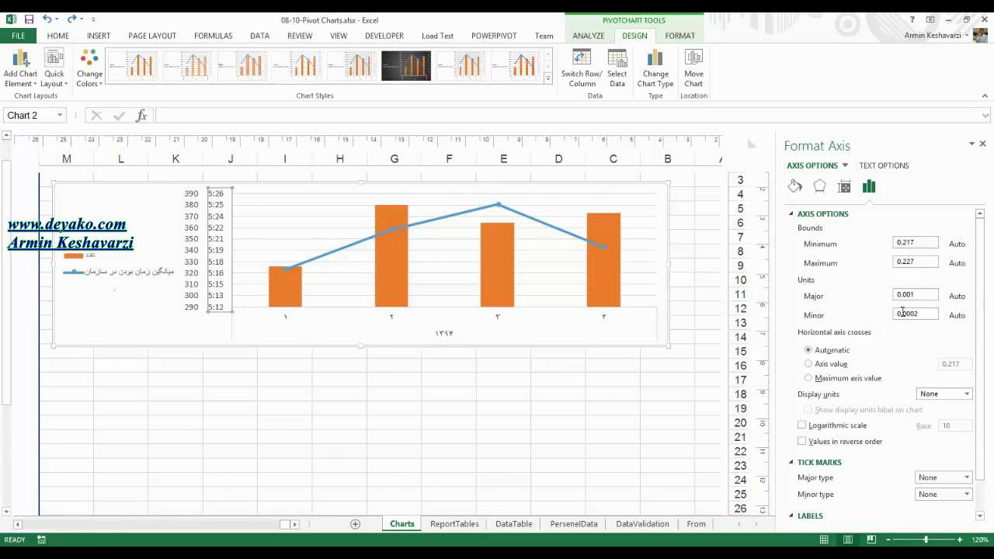
left_click_drag(982, 280, 979, 335)
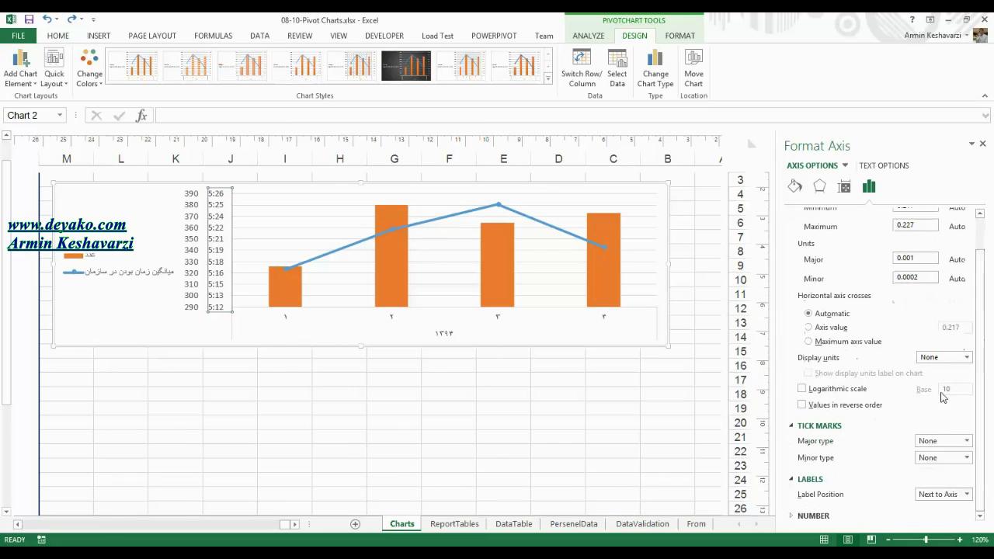
left_click(967, 495)
left_click(967, 495)
left_click(967, 495)
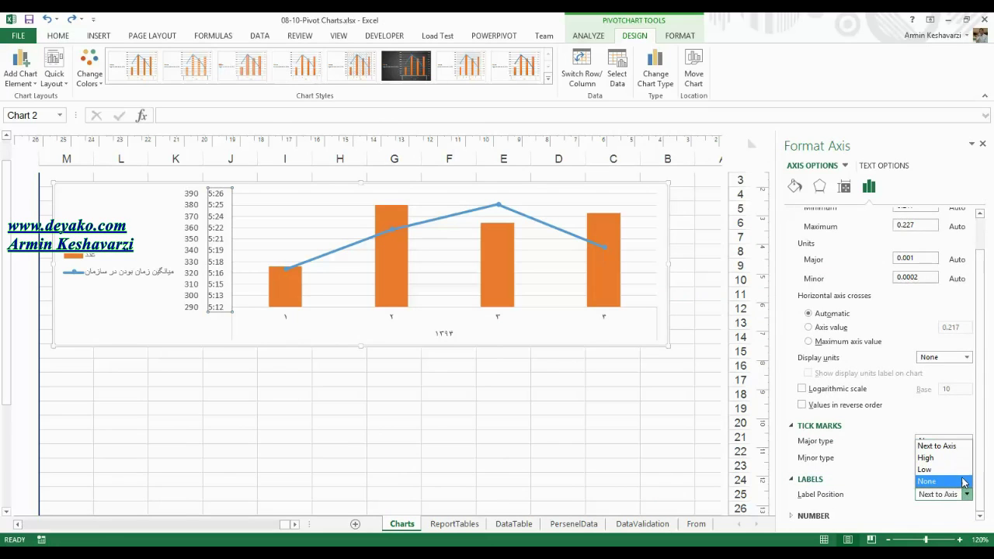
left_click(963, 481)
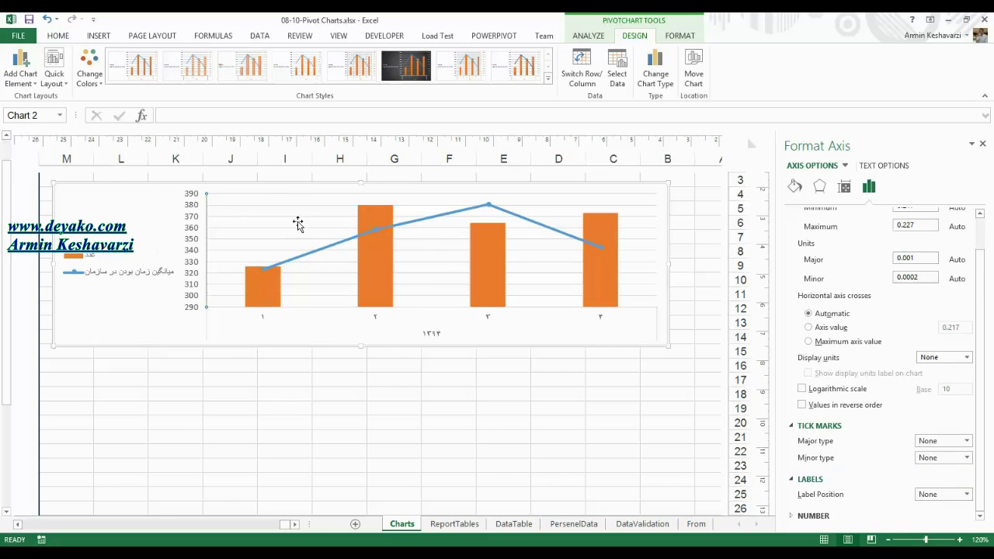
Step: Place the chart legend at the bottom of the chart
left_click(138, 213)
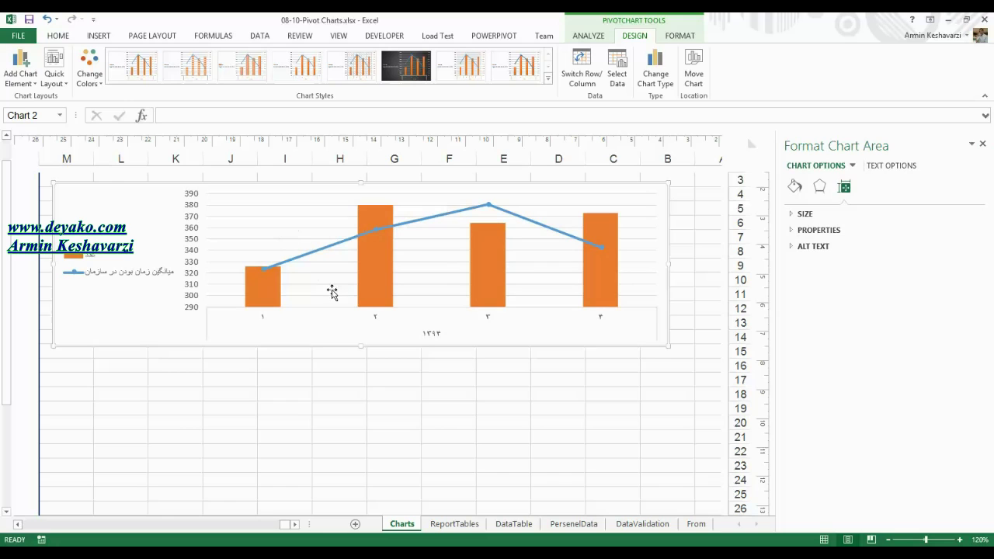
left_click(85, 271)
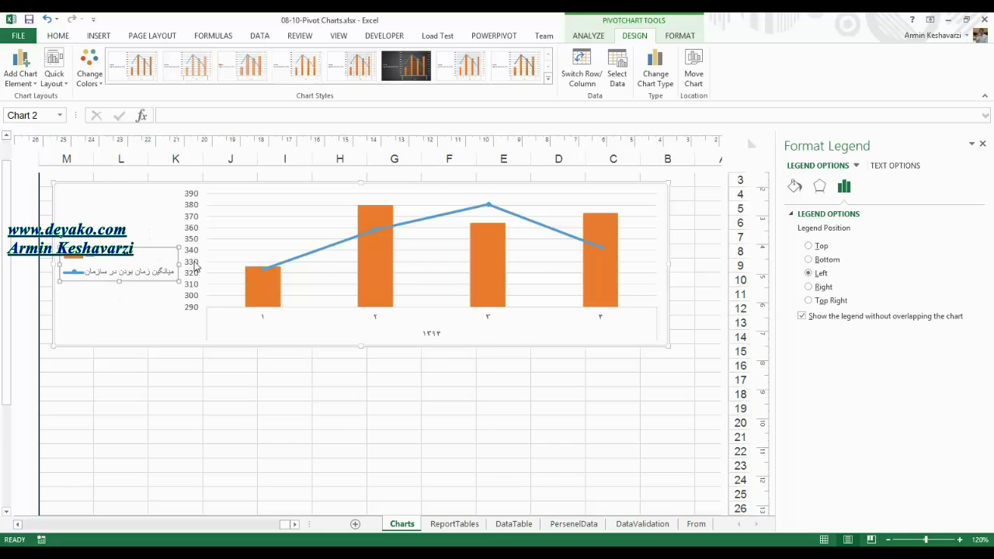
left_click(160, 207)
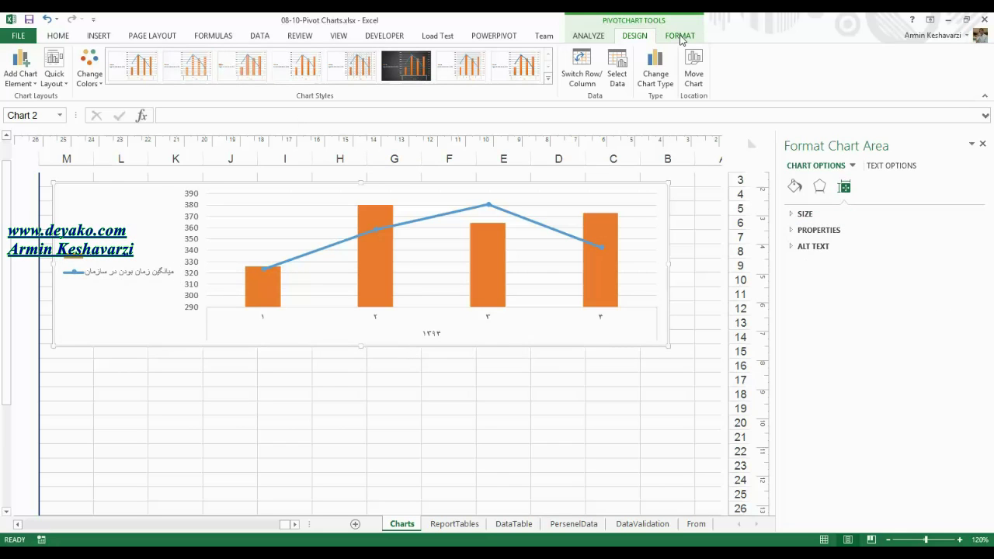
left_click(20, 76)
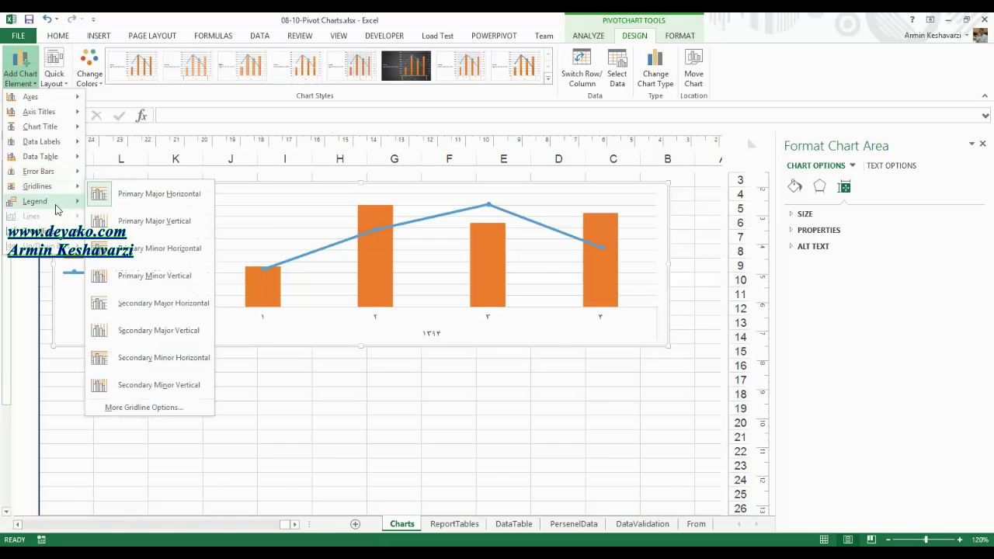
mouse_move(56, 204)
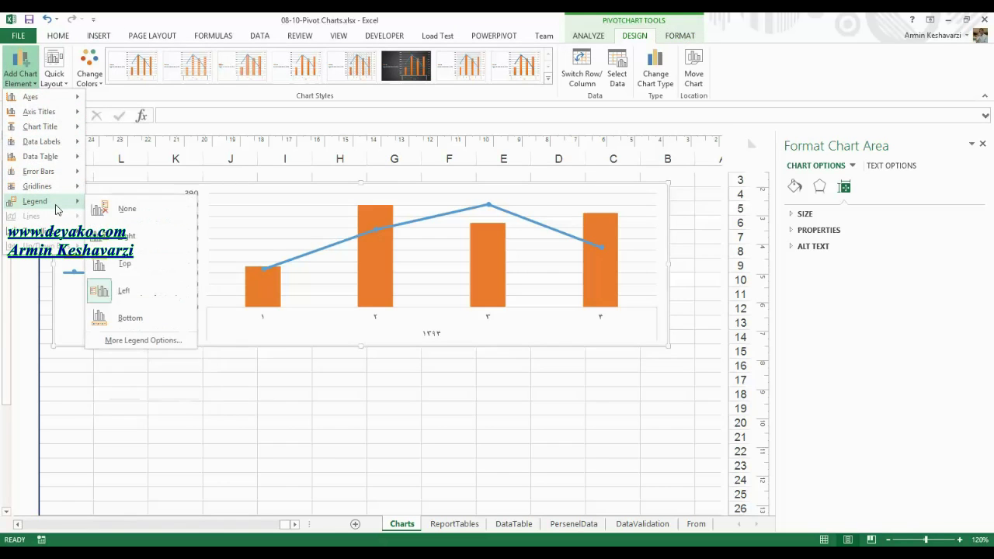
left_click(132, 318)
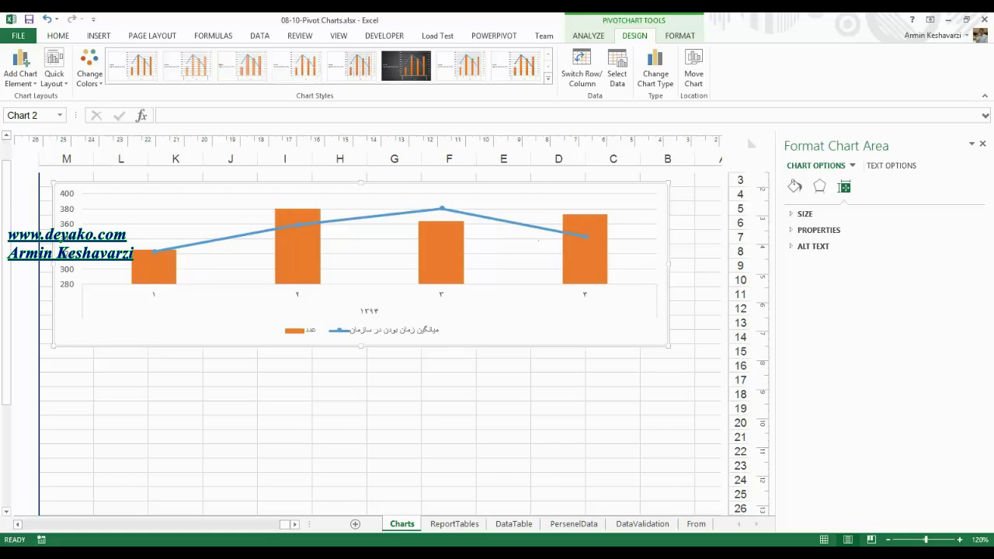
Step: In Personnel-Management.xlsm, inspect the area chart's title and the job-type bar chart's title and legend
left_click(312, 486)
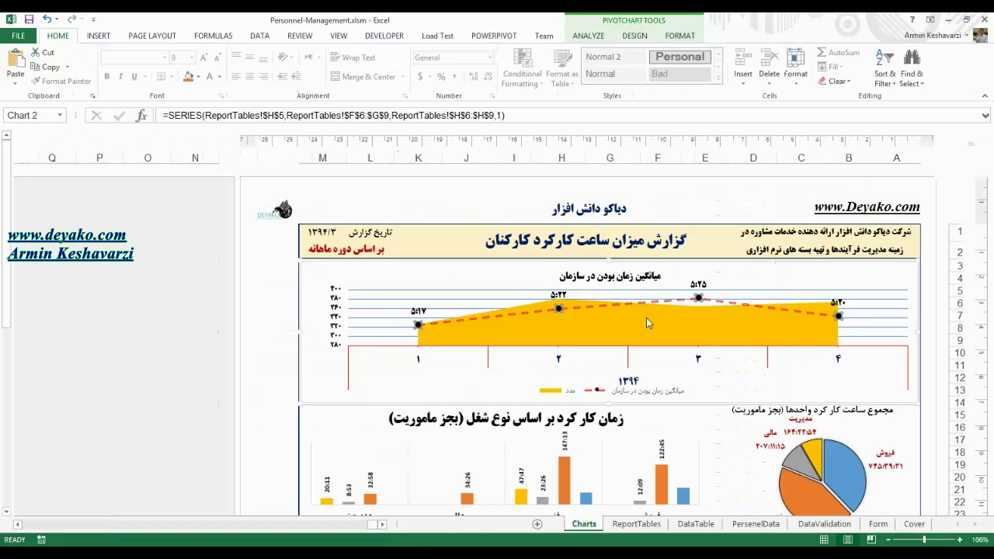
left_click(652, 277)
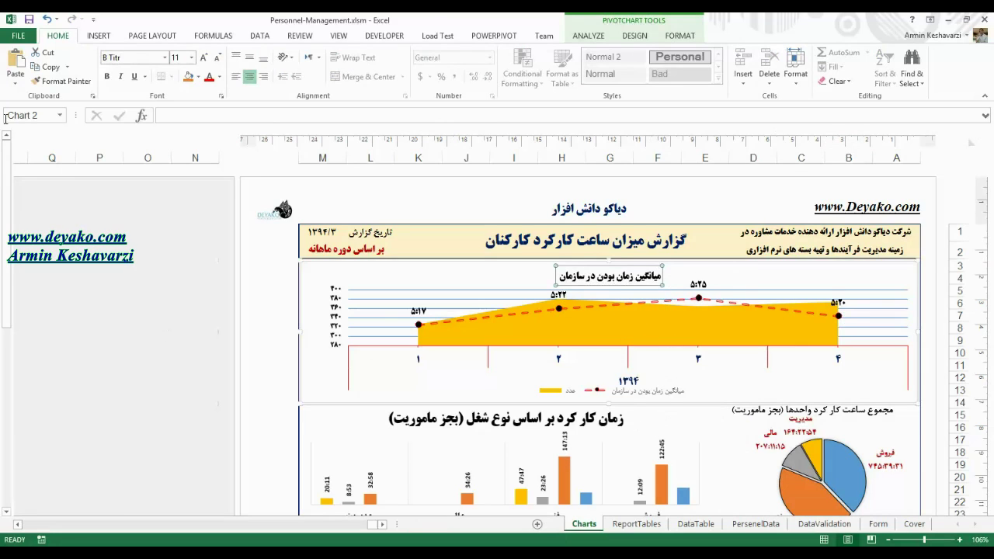
scroll(62, 217, "down", 2)
scroll(155, 211, "up", 2)
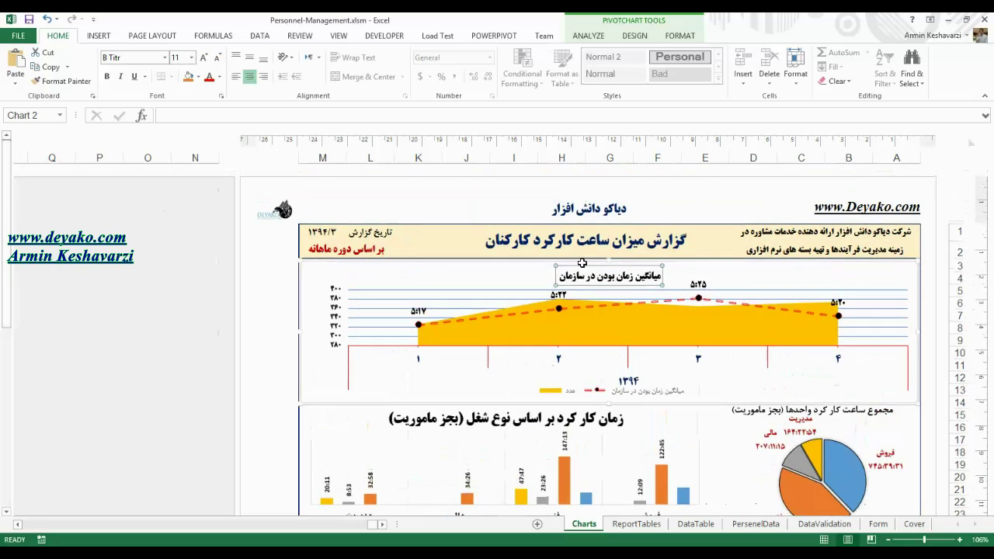
left_click(625, 430)
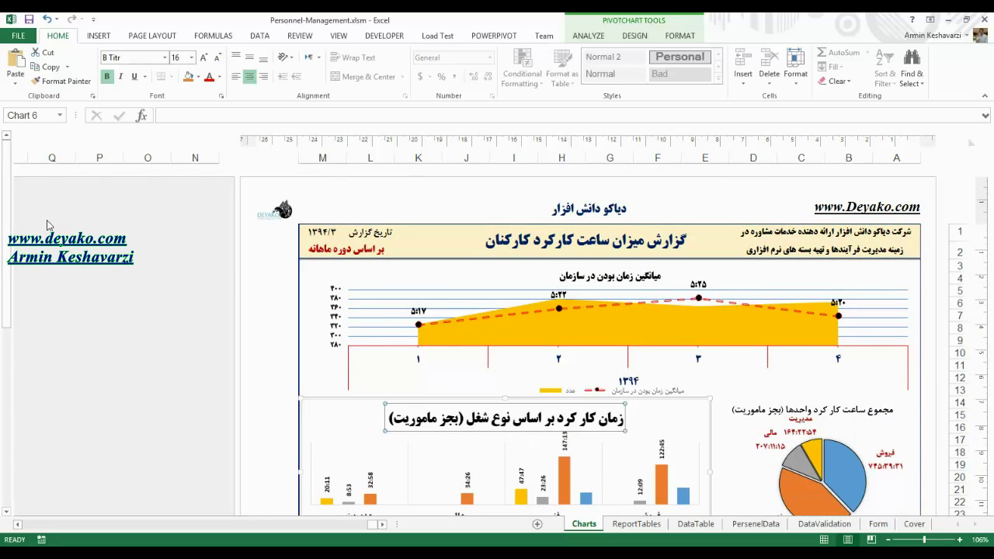
scroll(47, 225, "down", 3)
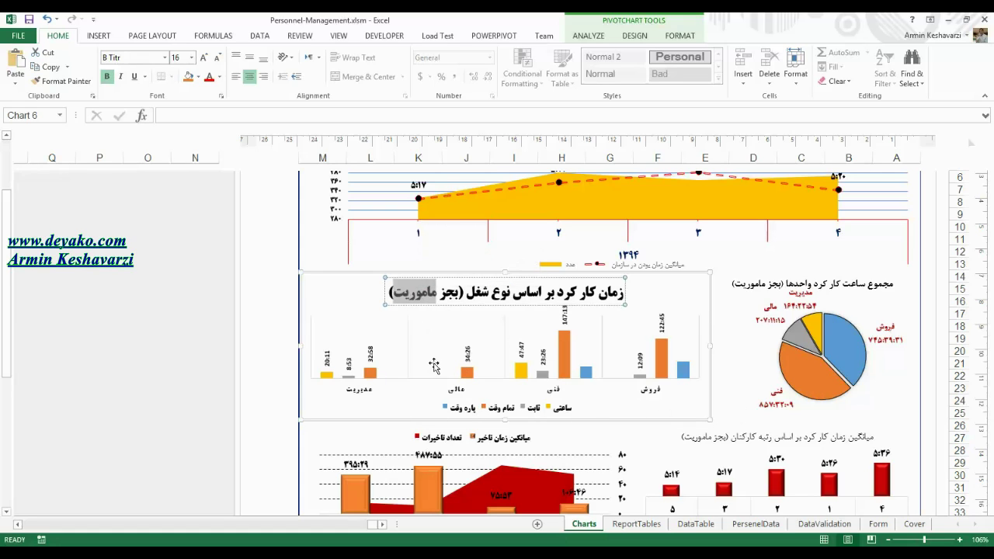
left_click(437, 405)
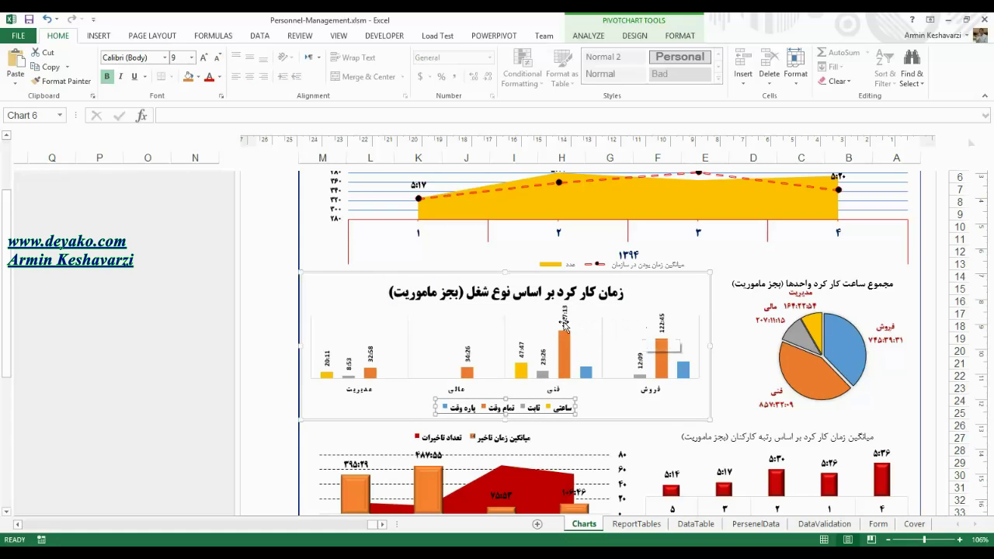
Step: Make the rank chart's title bold
left_click(871, 364)
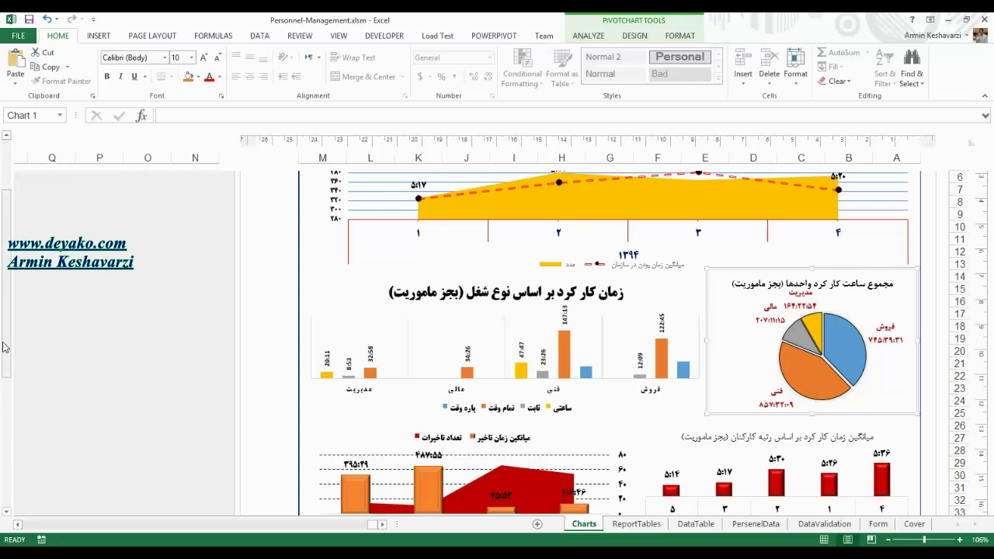
left_click_drag(6, 342, 6, 362)
left_click(838, 376)
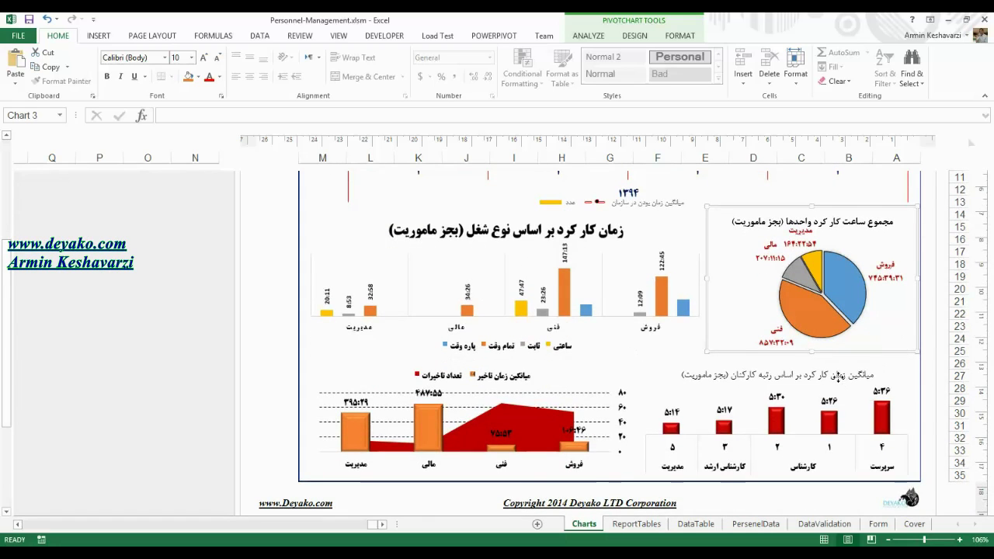
left_click(107, 76)
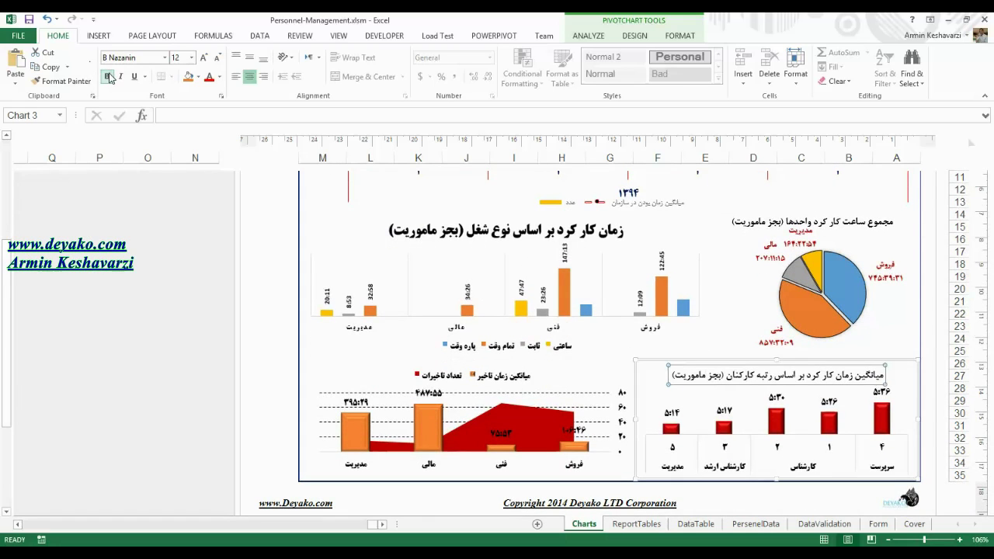
left_click(659, 396)
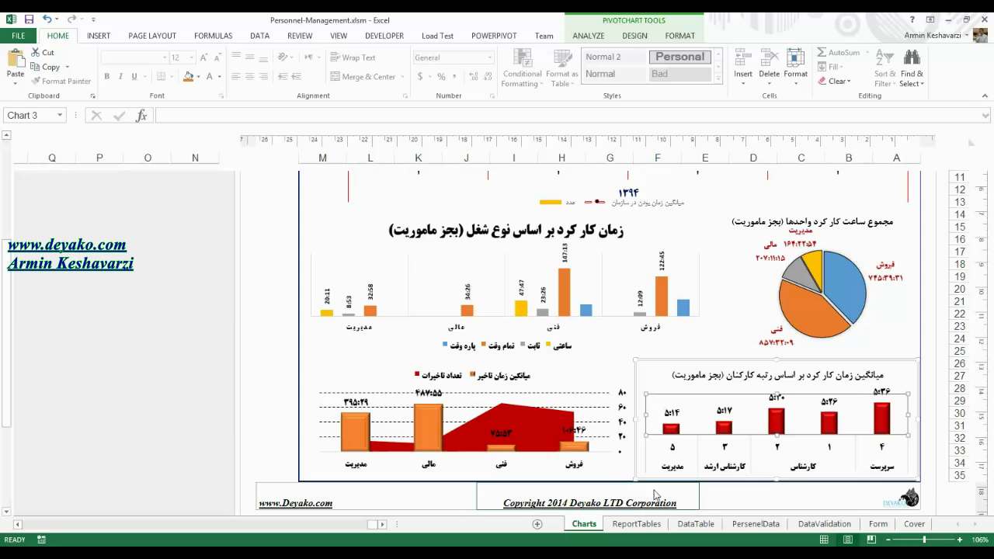
left_click(526, 386)
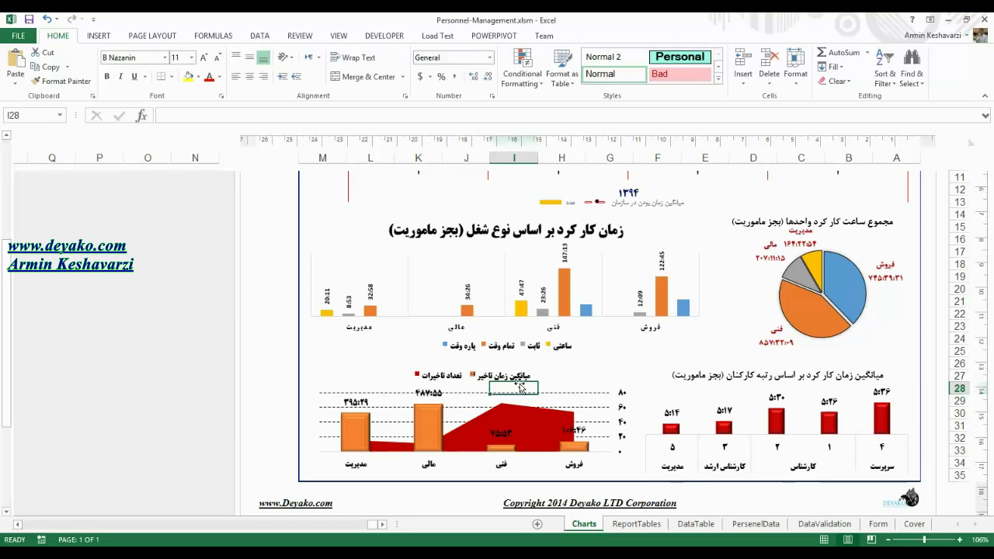
left_click(389, 385)
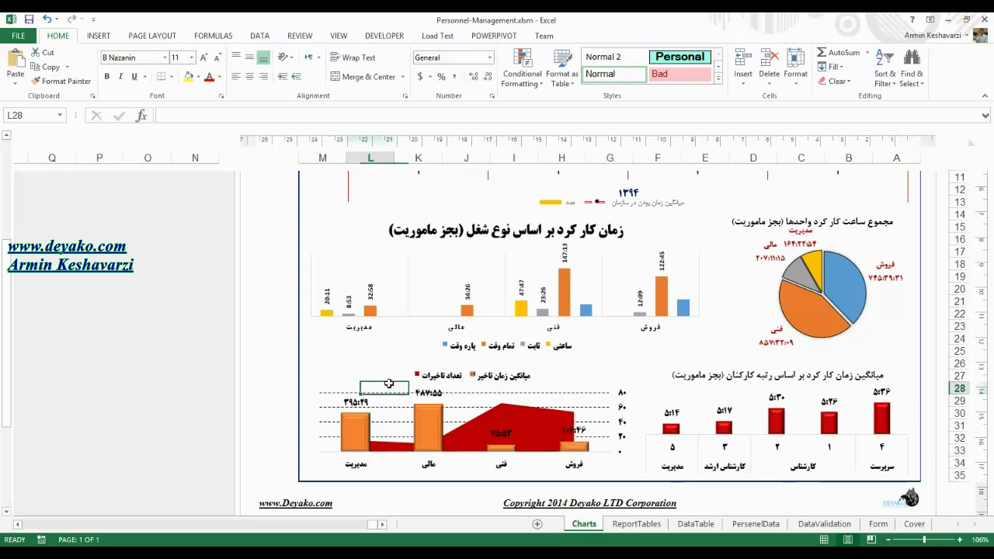
Step: Inspect the delay chart's legend and the pie chart's title
left_click(456, 380)
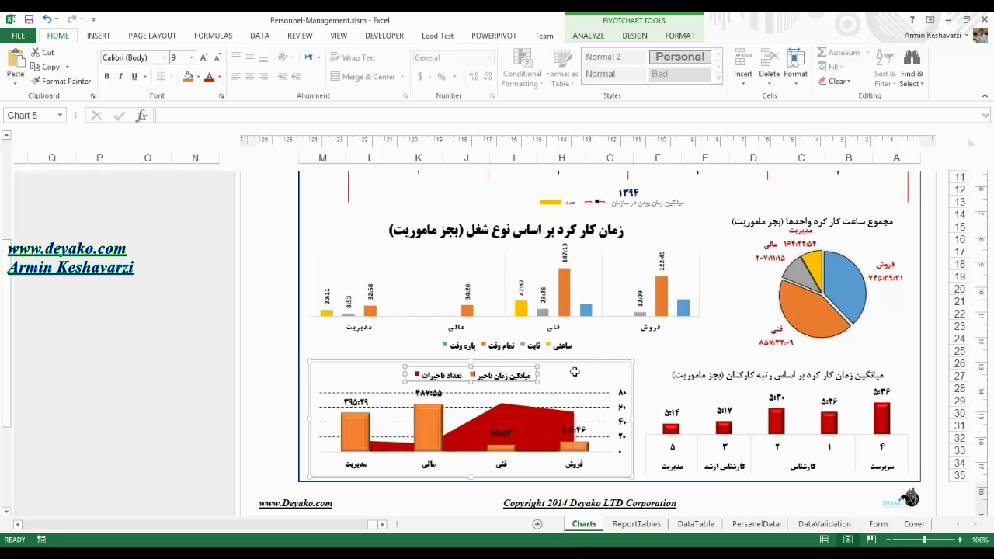
scroll(268, 254, "up", 4)
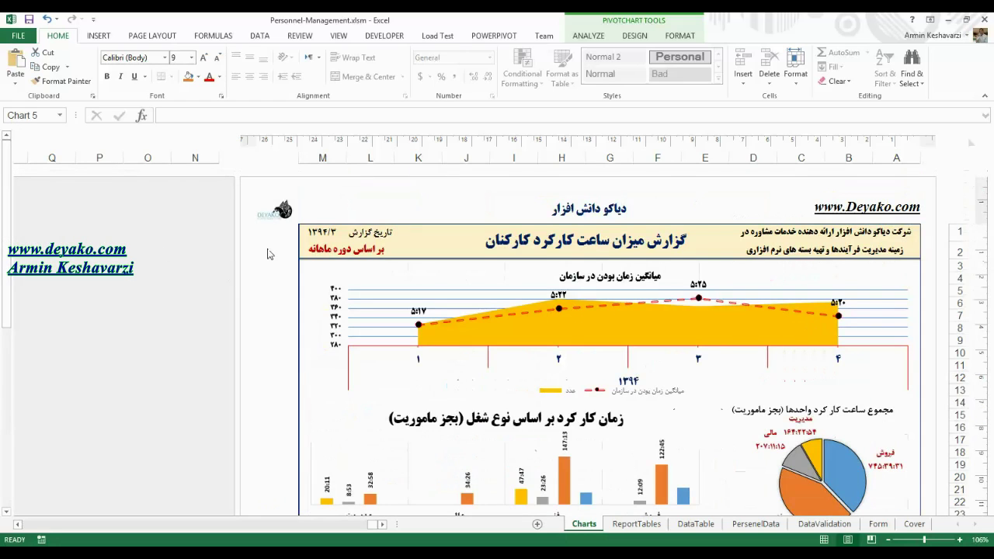
left_click(742, 413)
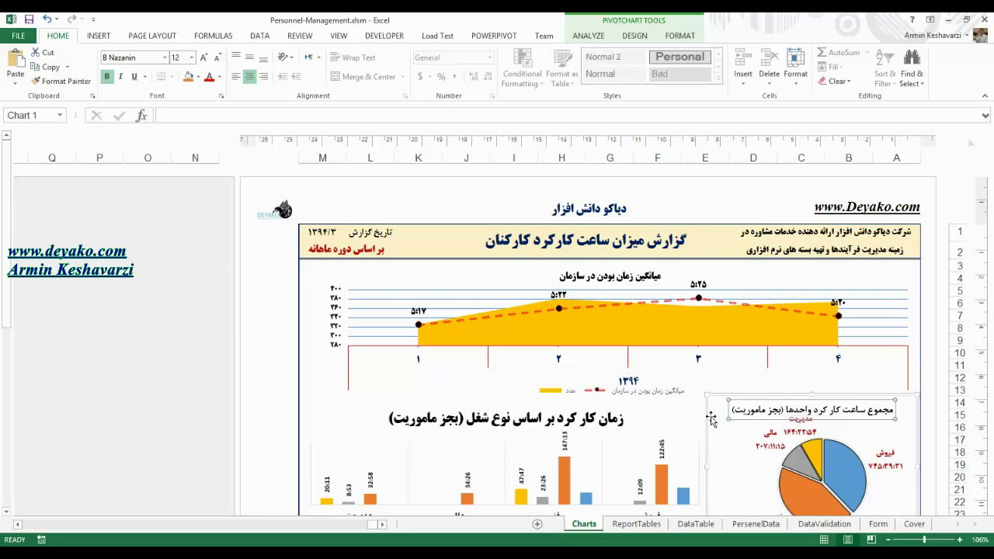
scroll(4, 233, "down", 3)
scroll(4, 233, "down", 1)
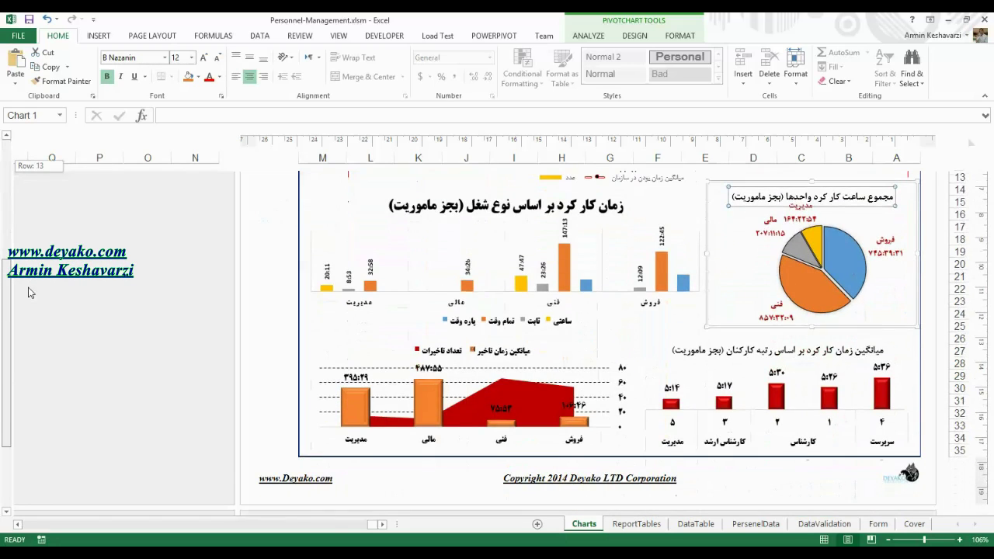
left_click(366, 347)
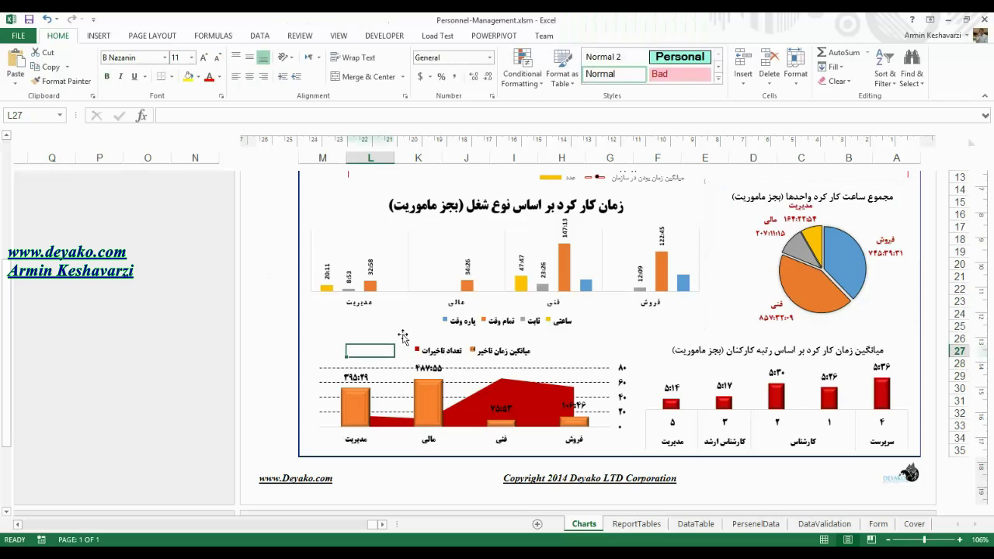
left_click(466, 351)
Step: Check the delay chart's name and reselect its legend
double_click(25, 117)
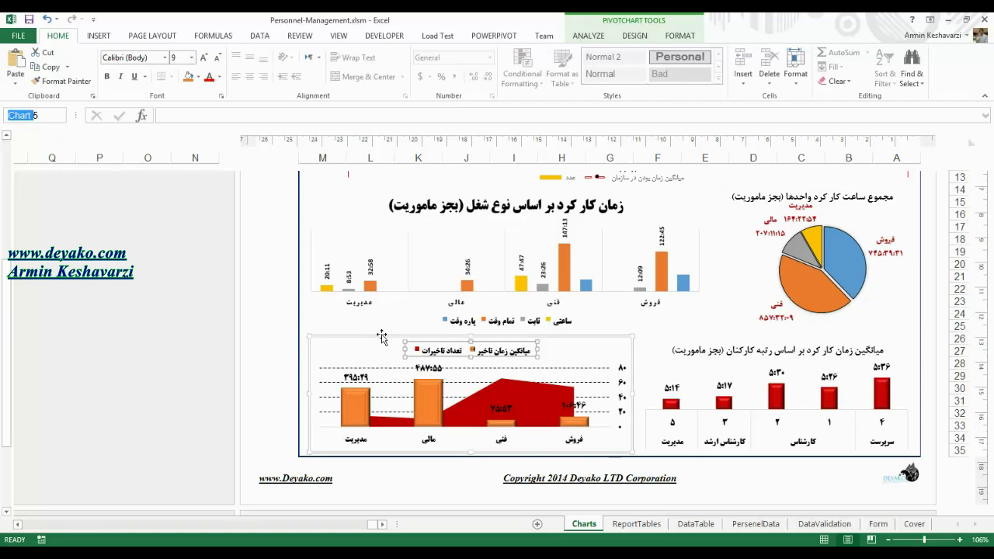
key("Escape")
left_click(380, 348)
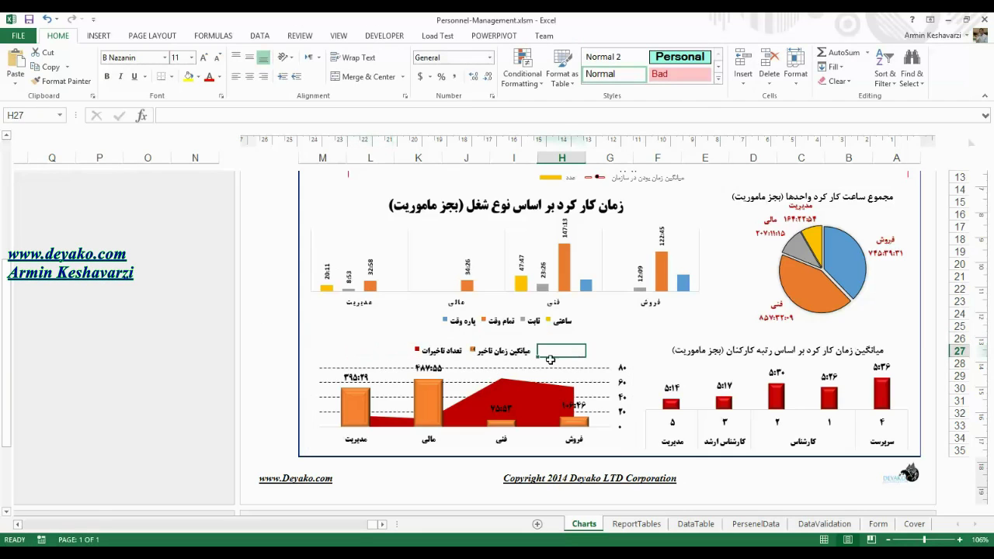
left_click(524, 359)
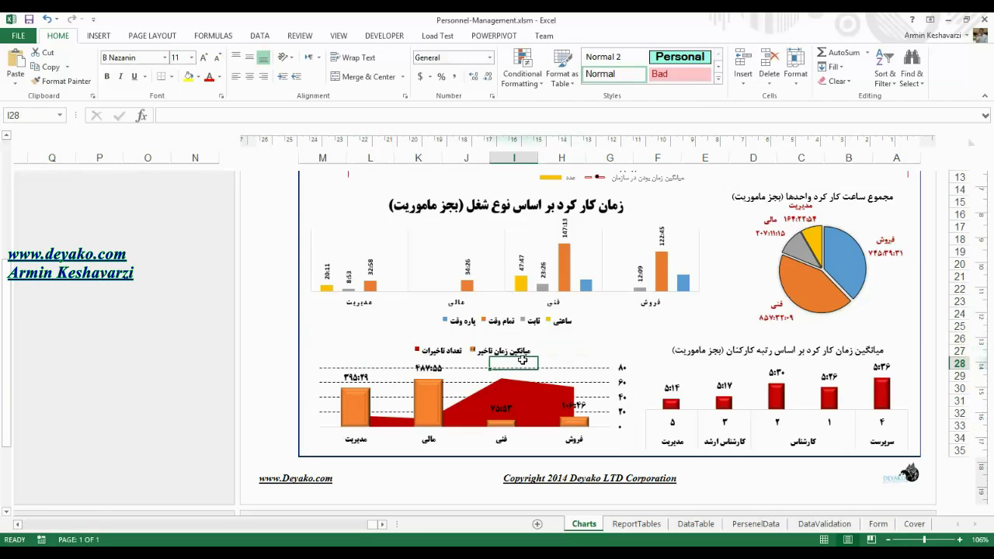
left_click(609, 351)
left_click(525, 359)
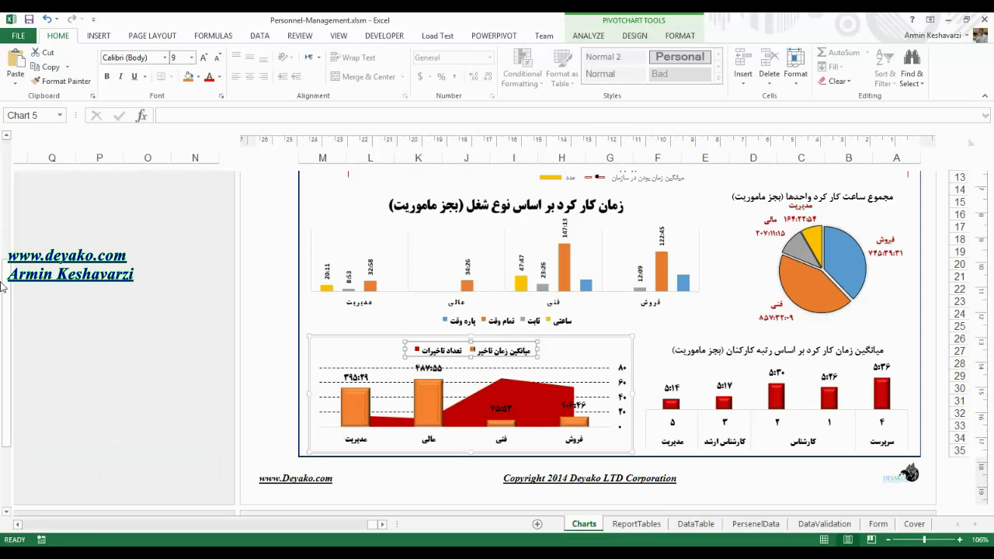
scroll(635, 225, "up", 4)
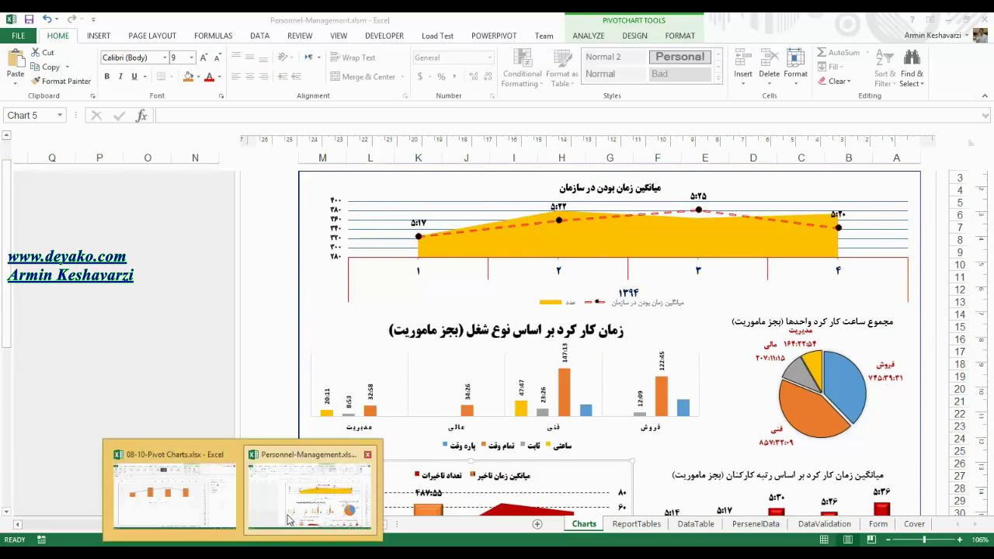
Step: Back in 08-10-Pivot Charts, add a centred overlay title to the combo chart
left_click(173, 493)
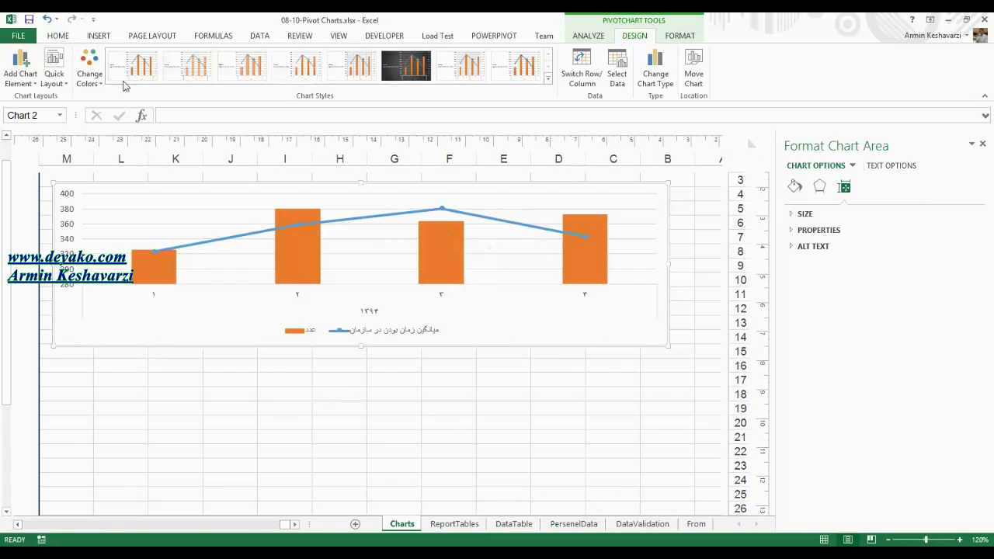
left_click(12, 63)
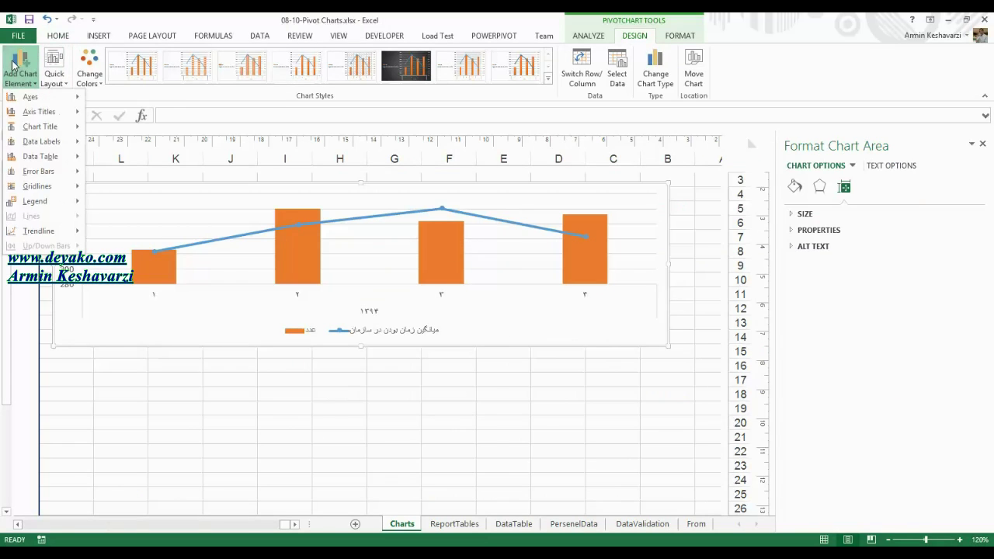
mouse_move(31, 128)
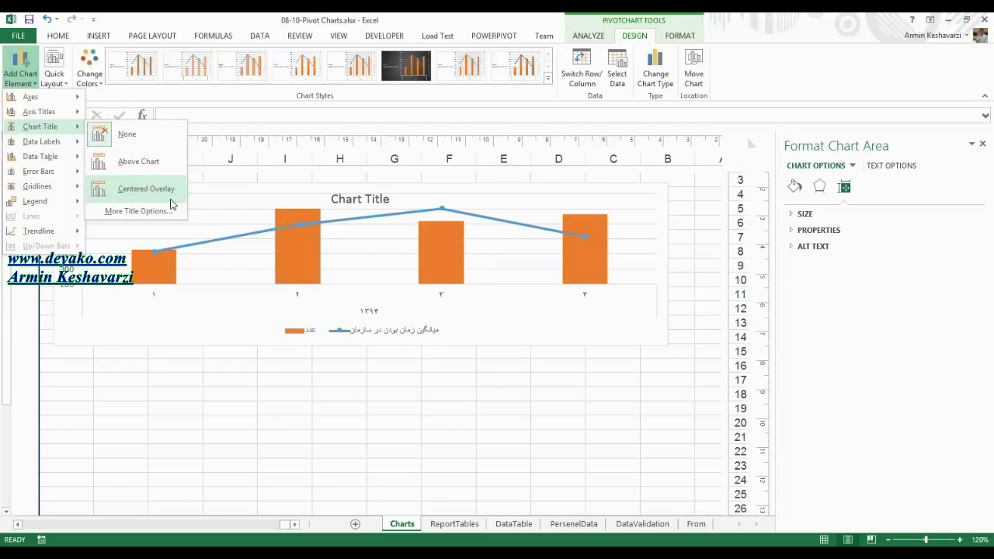
left_click(151, 188)
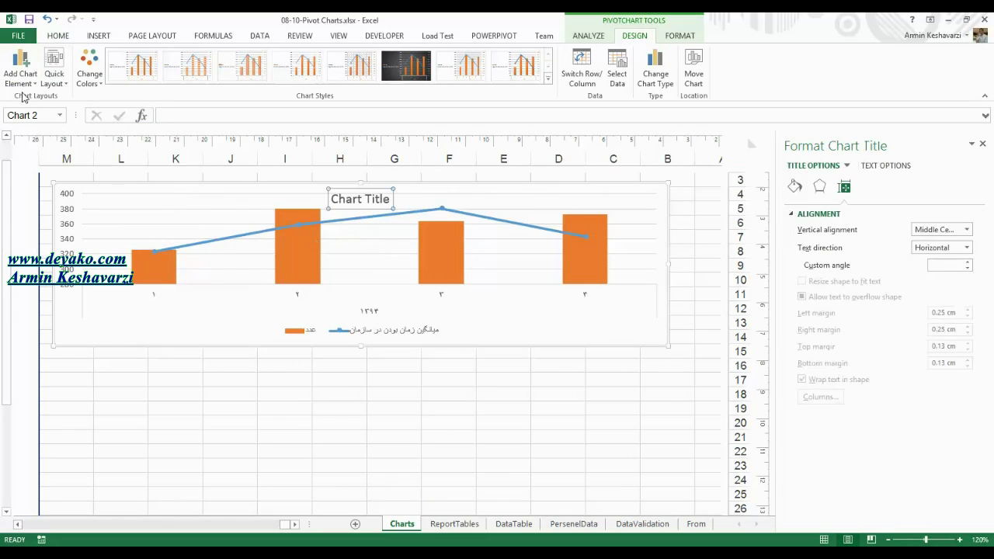
triple_click(376, 199)
left_click(390, 218)
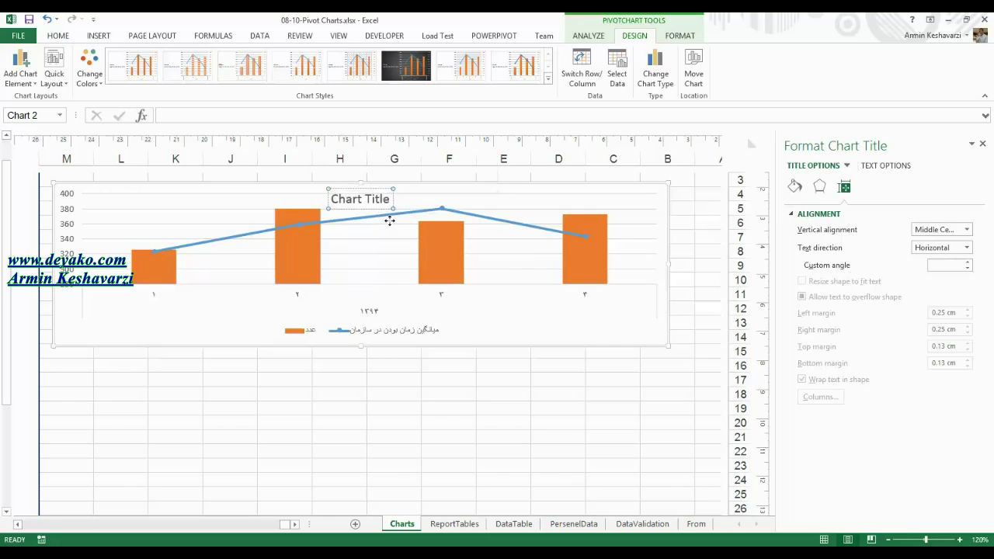
left_click(377, 198)
double_click(376, 199)
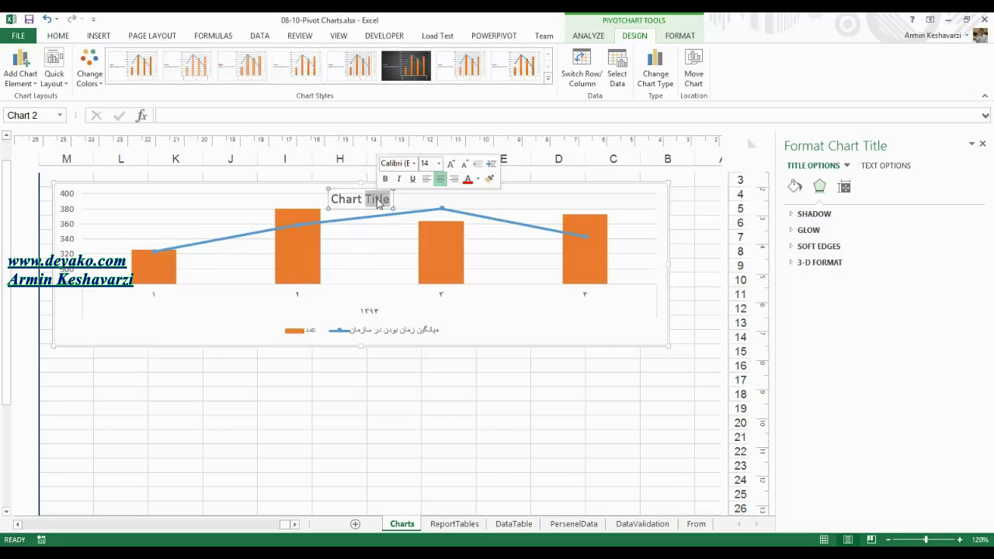
left_click(381, 290)
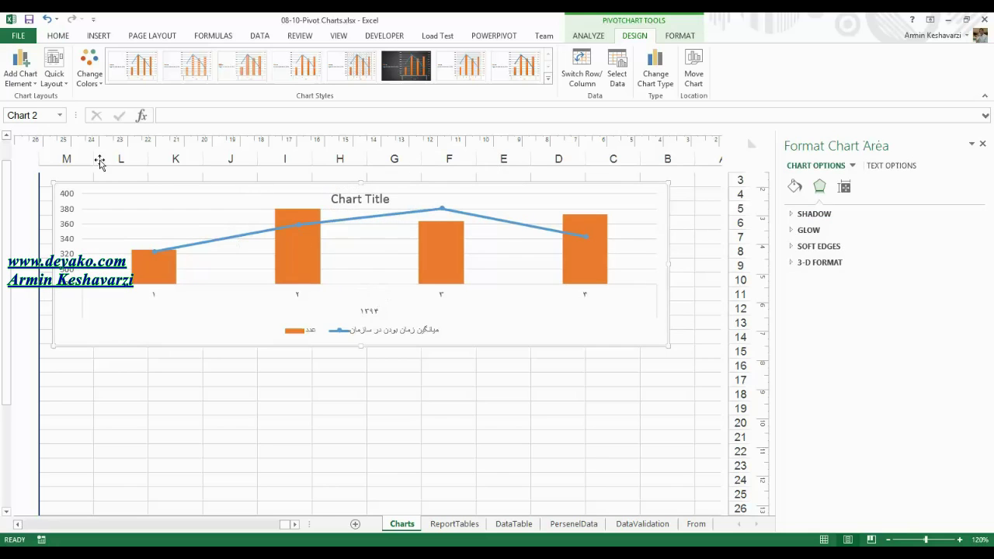
Step: Place the title above the chart reading 'روند میانگین زمان بودن پرسنل در سازمان'
left_click(20, 74)
mouse_move(33, 112)
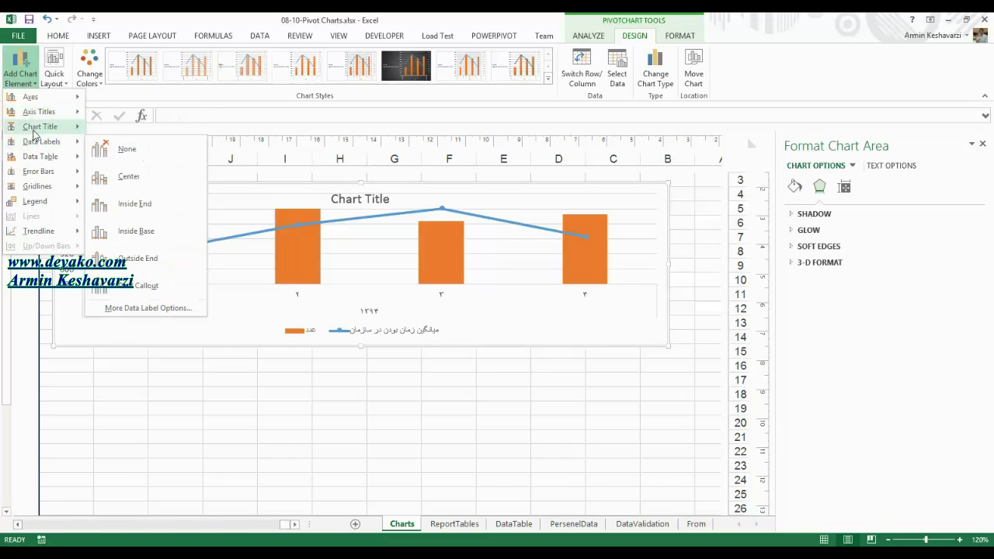
left_click(136, 162)
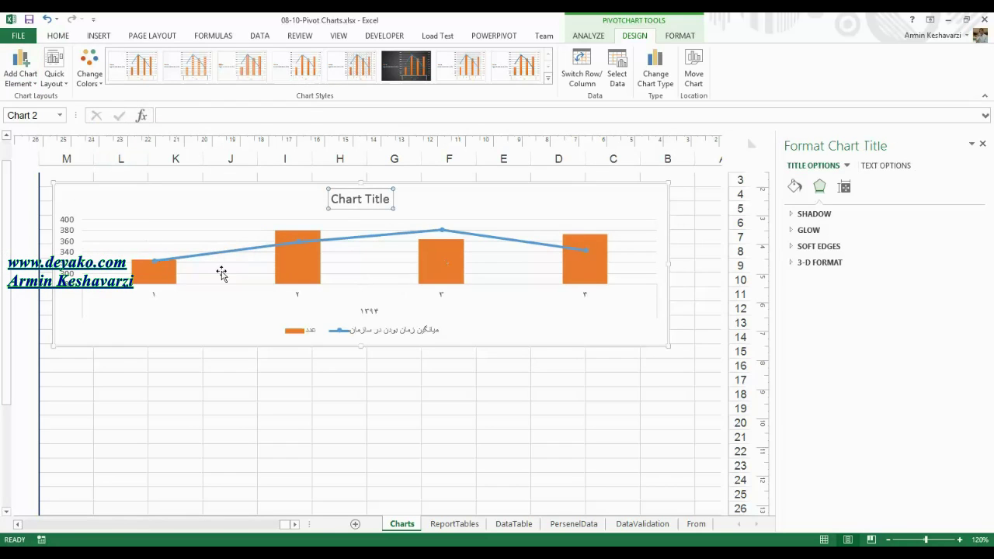
triple_click(358, 204)
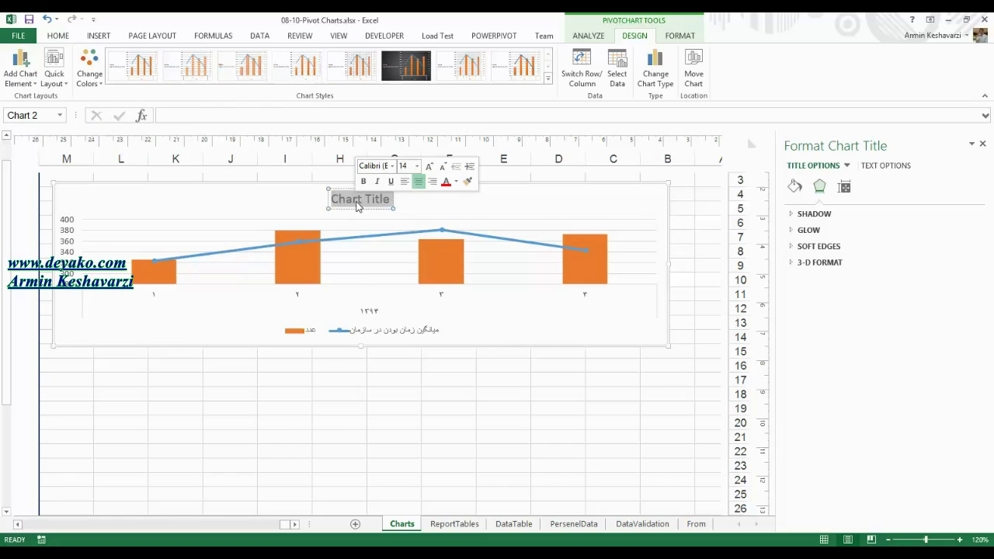
type("میانگی")
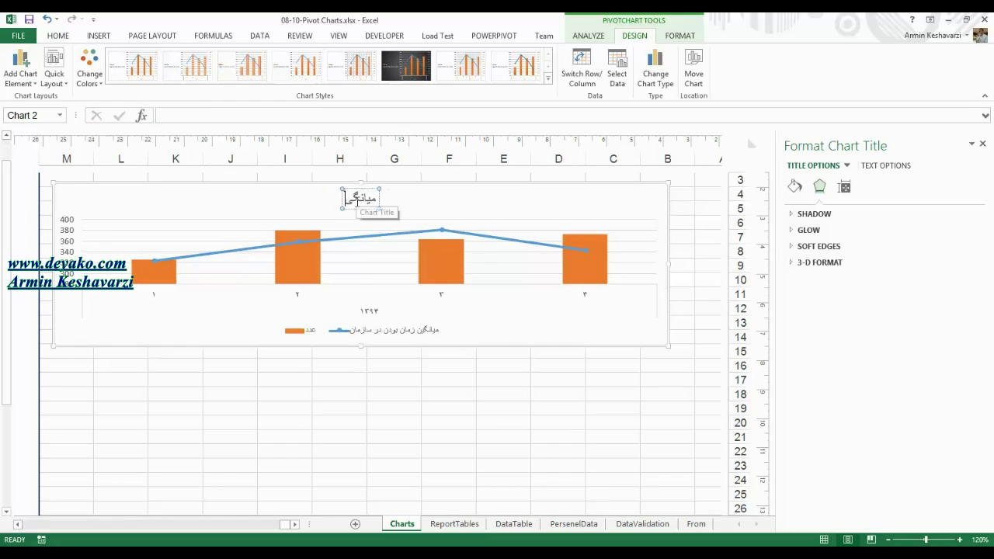
type("ن بودن")
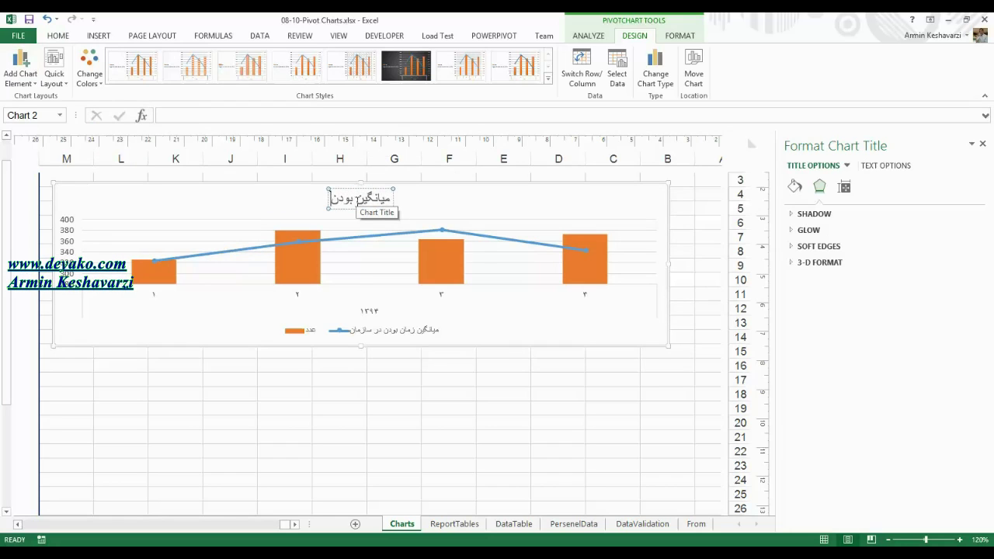
type(" پرسنل در سازمان")
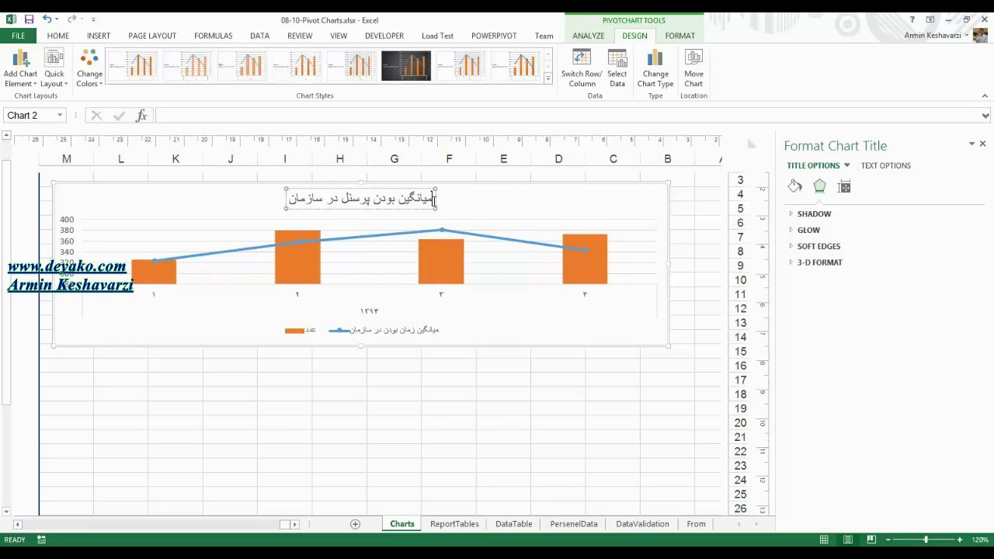
left_click(429, 200)
type("رنج")
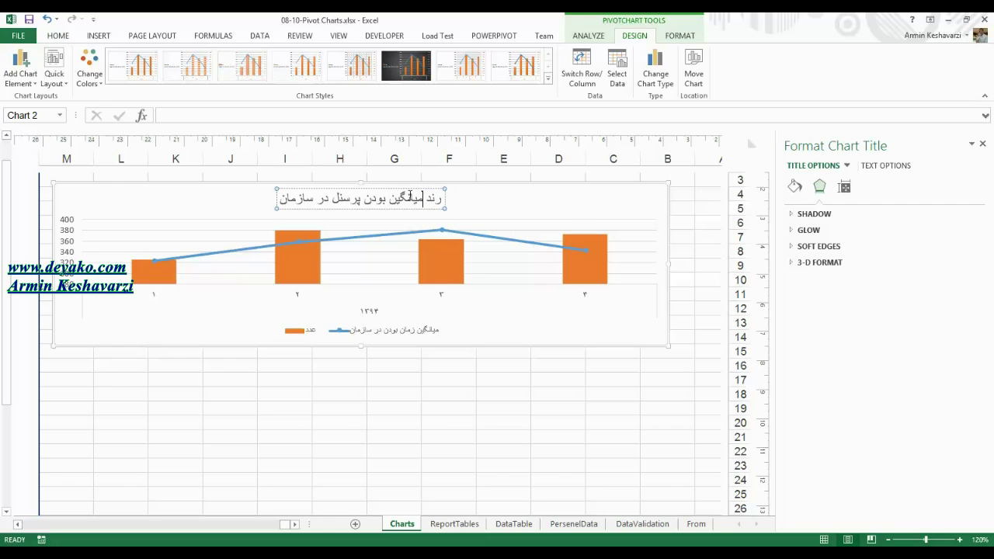
type("زمان")
left_click(225, 341)
left_click(439, 200)
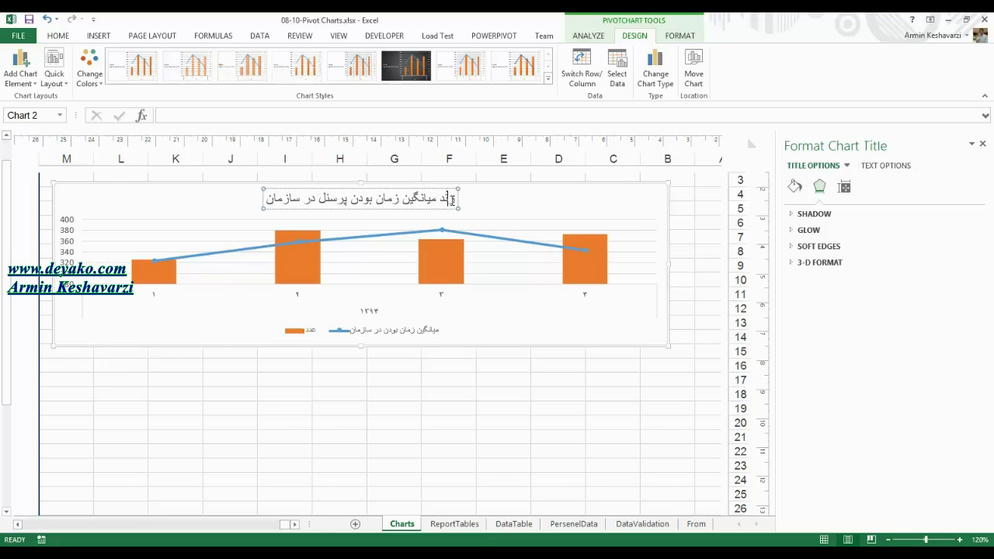
type("ودن پر")
left_click(251, 327)
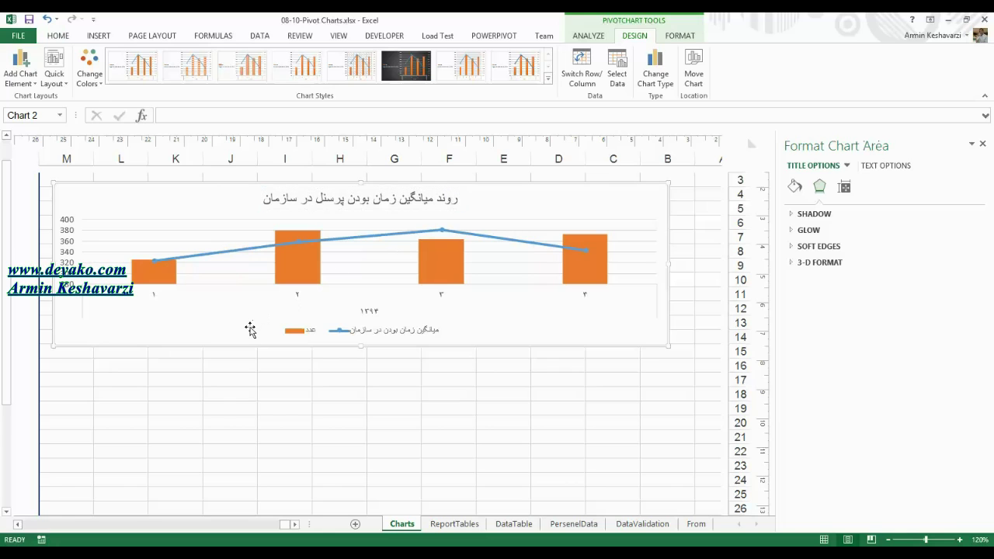
left_click(74, 227)
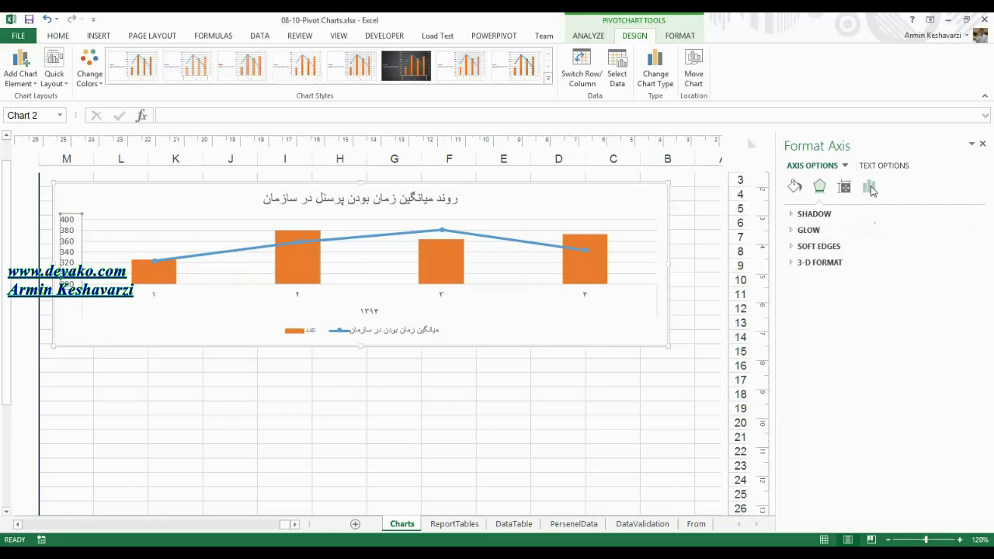
Step: Set the vertical axis text direction to right-to-left
left_click(870, 188)
left_click(59, 37)
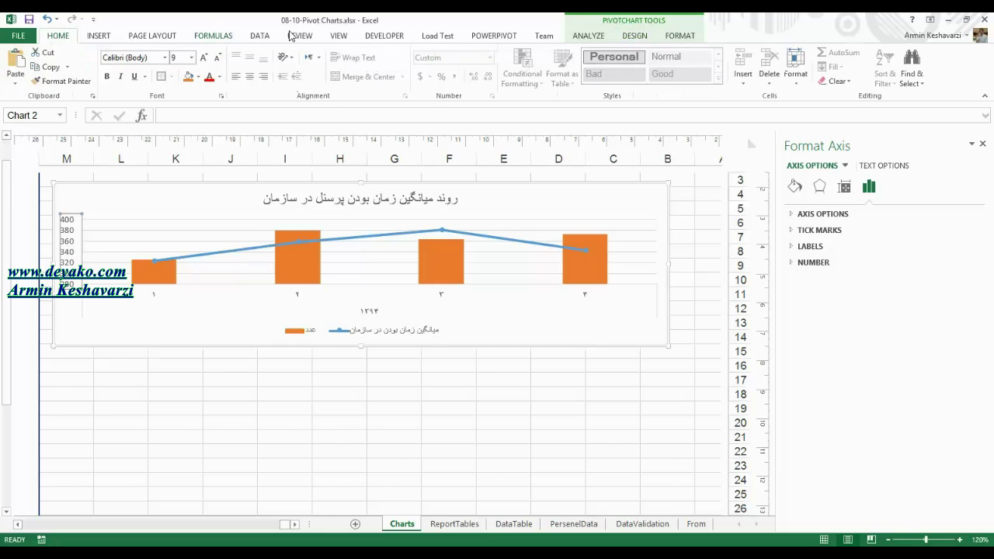
left_click(317, 57)
left_click(342, 88)
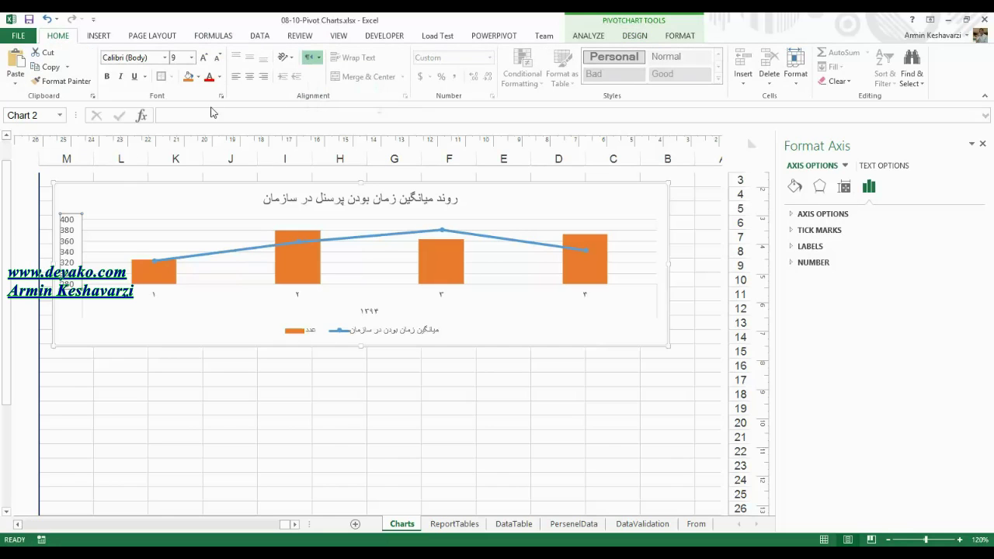
left_click(127, 59)
type("B N")
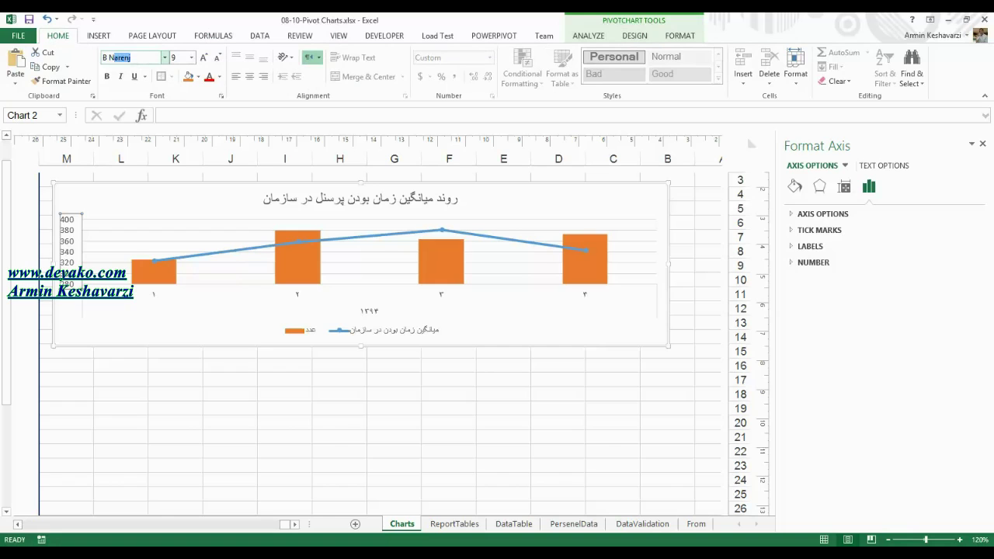
key("Escape")
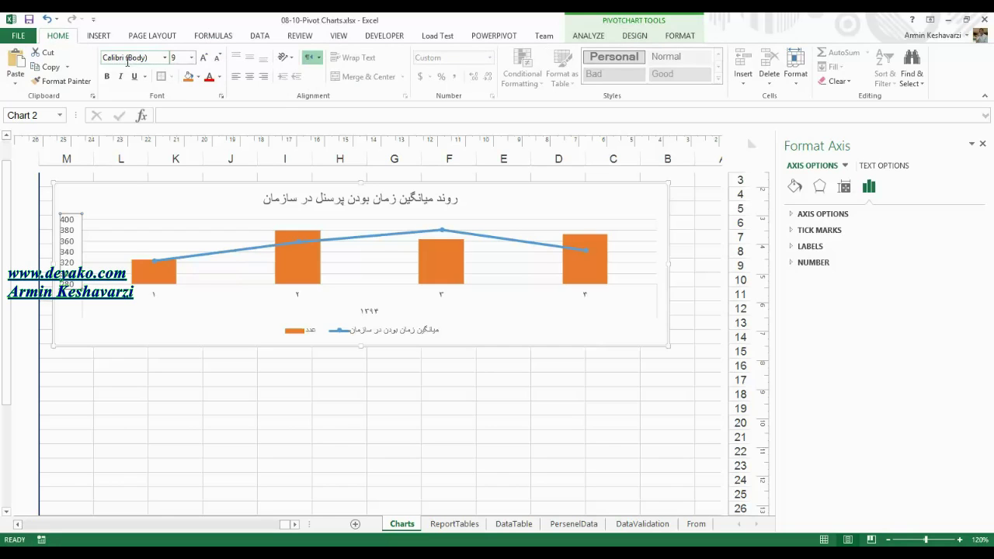
Step: Give the vertical axis the Custom [$-3010000]0 number format for Persian digits
left_click(838, 263)
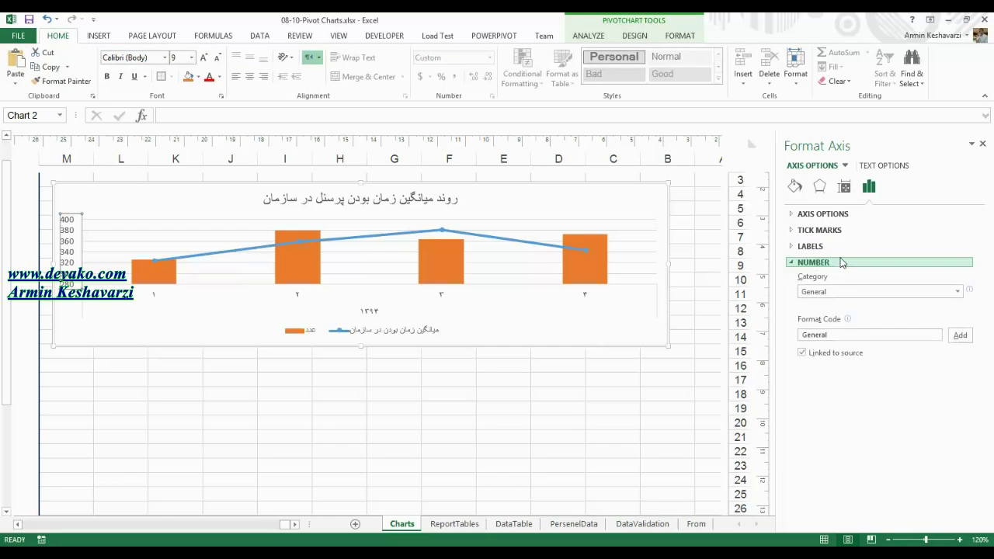
left_click(958, 291)
left_click(859, 435)
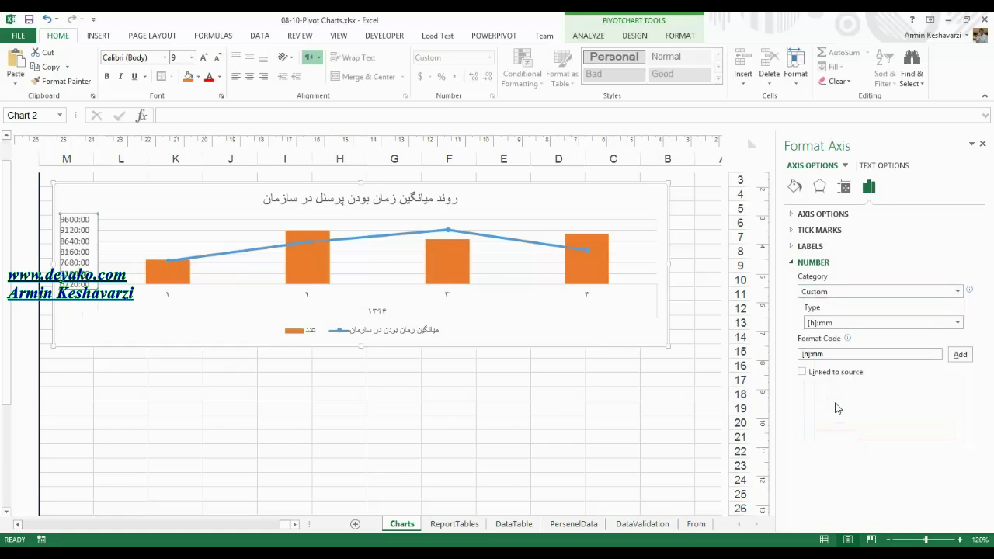
left_click(959, 323)
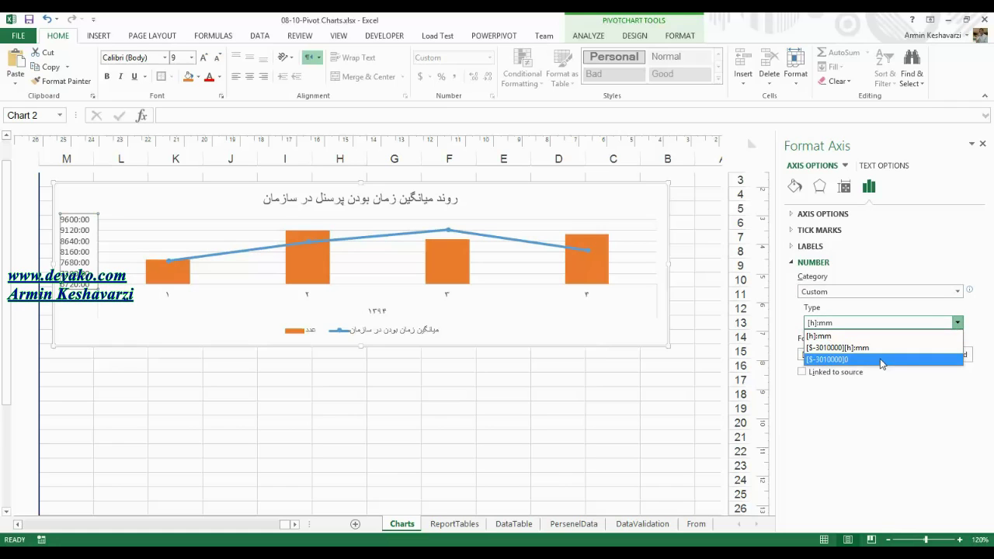
key("Escape")
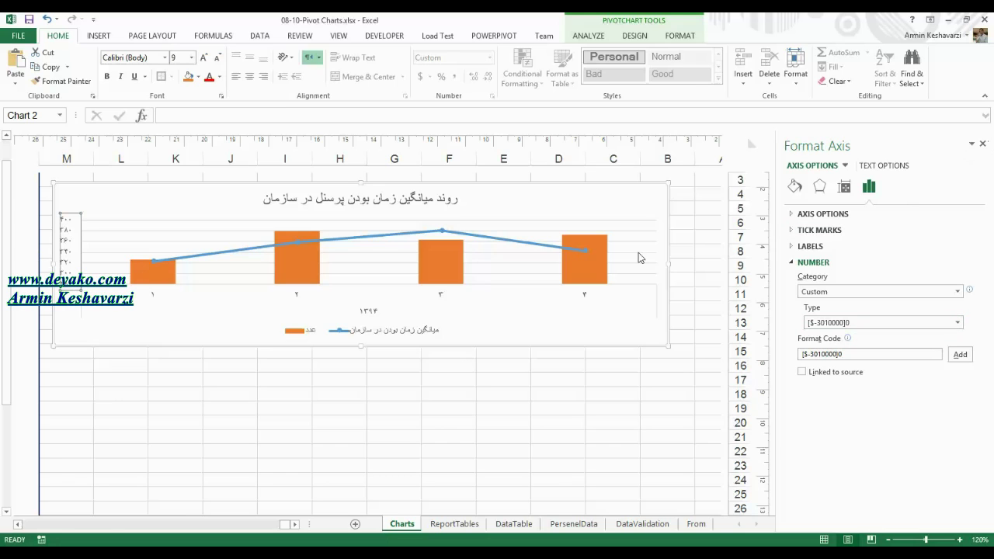
Step: Select the horizontal category axis and show its number settings
left_click(307, 303)
left_click(301, 296)
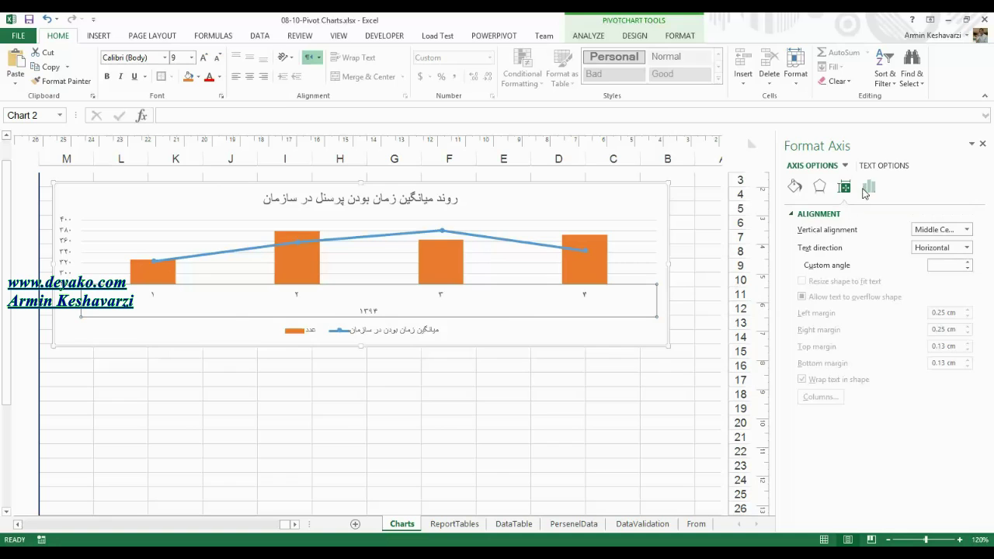
left_click(868, 188)
left_click(833, 268)
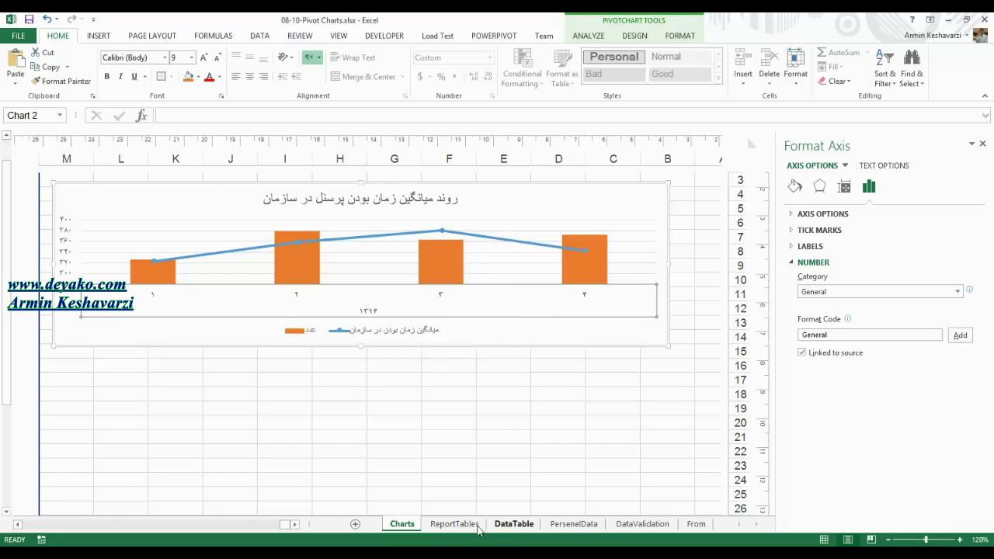
left_click(454, 524)
left_click_drag(229, 205, 221, 249)
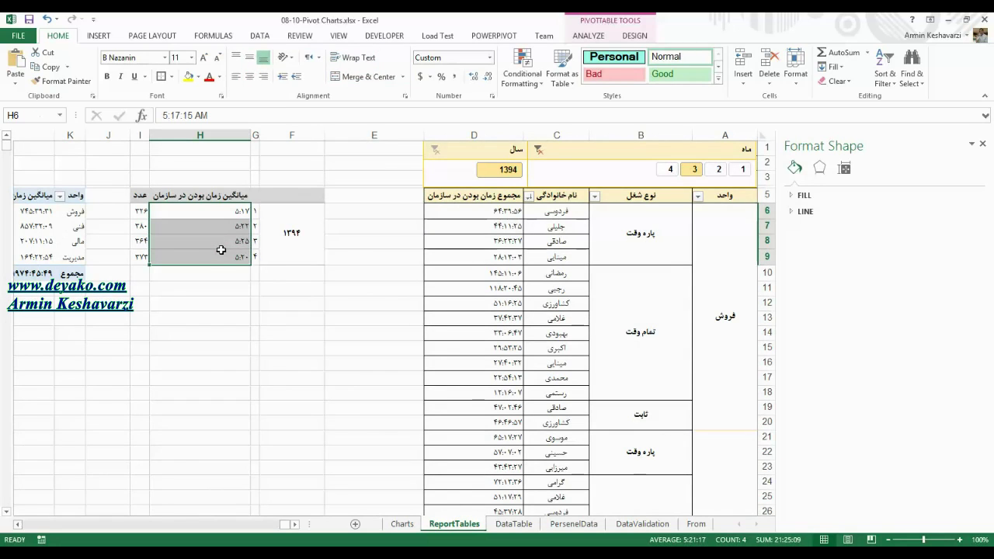
left_click(844, 168)
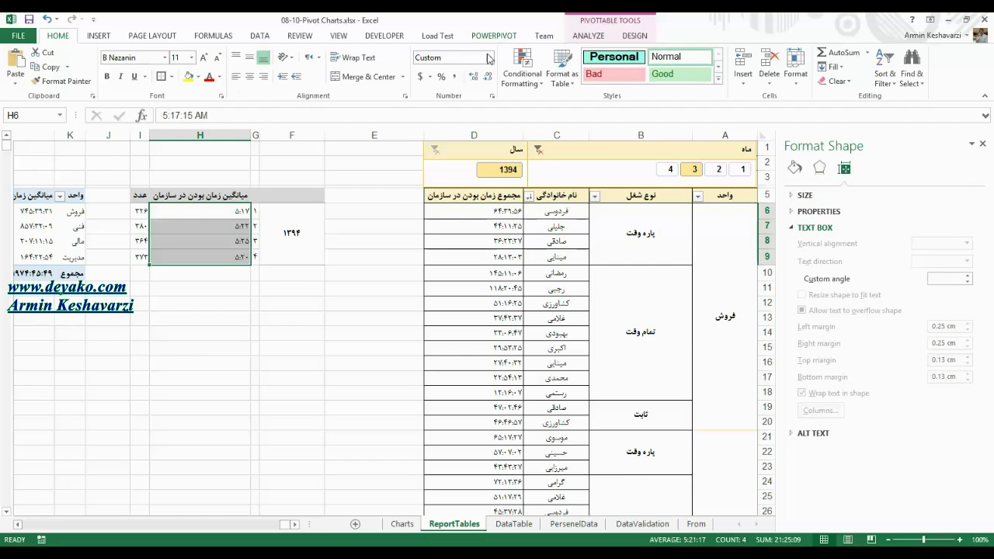
left_click(488, 59)
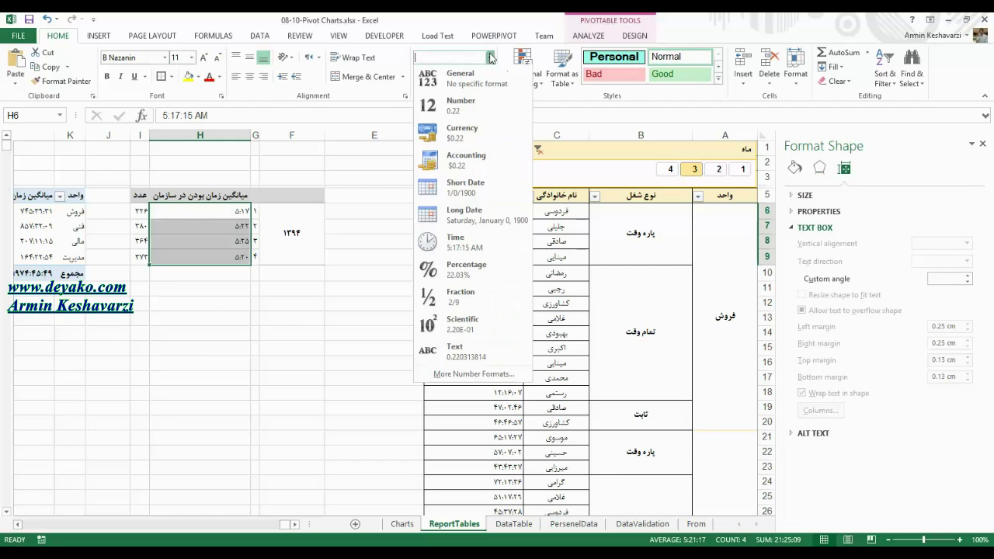
left_click(485, 377)
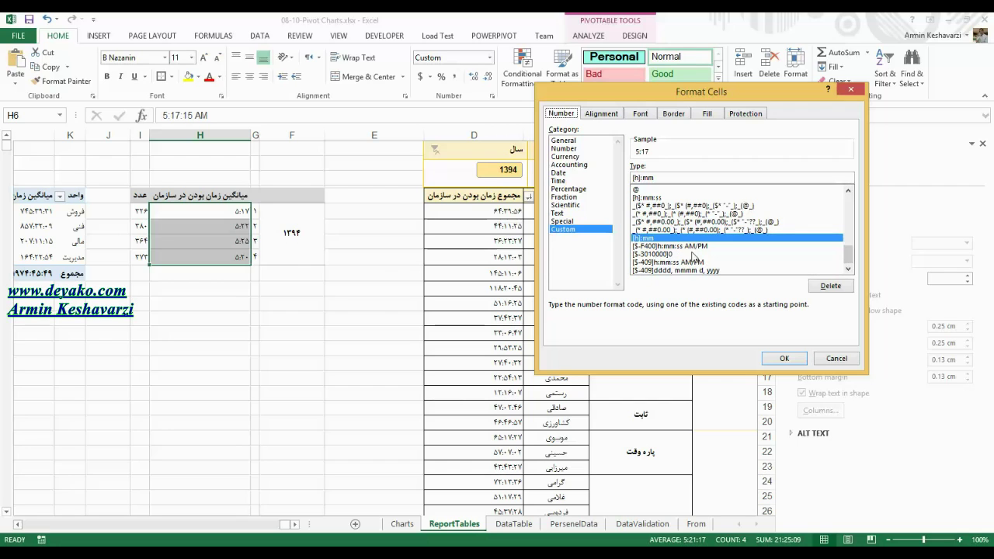
left_click(818, 357)
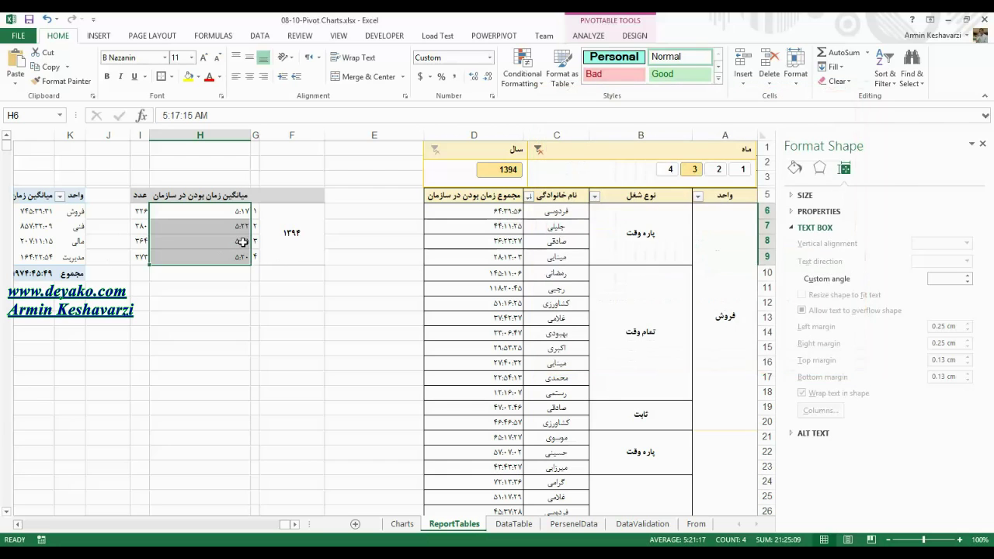
left_click(402, 523)
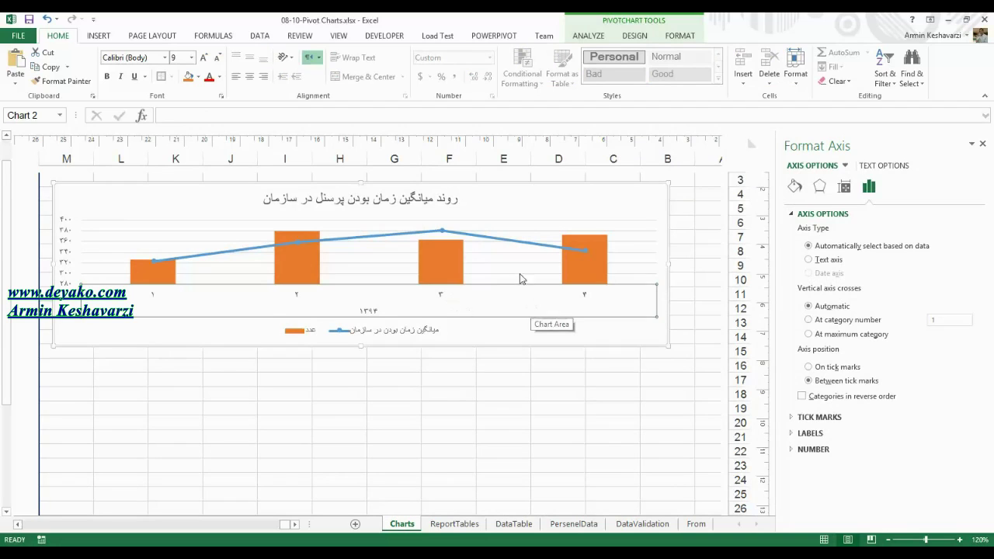
Step: Inspect the chart area, columns, plot area and a point, ending with the line series selected
left_click(562, 203)
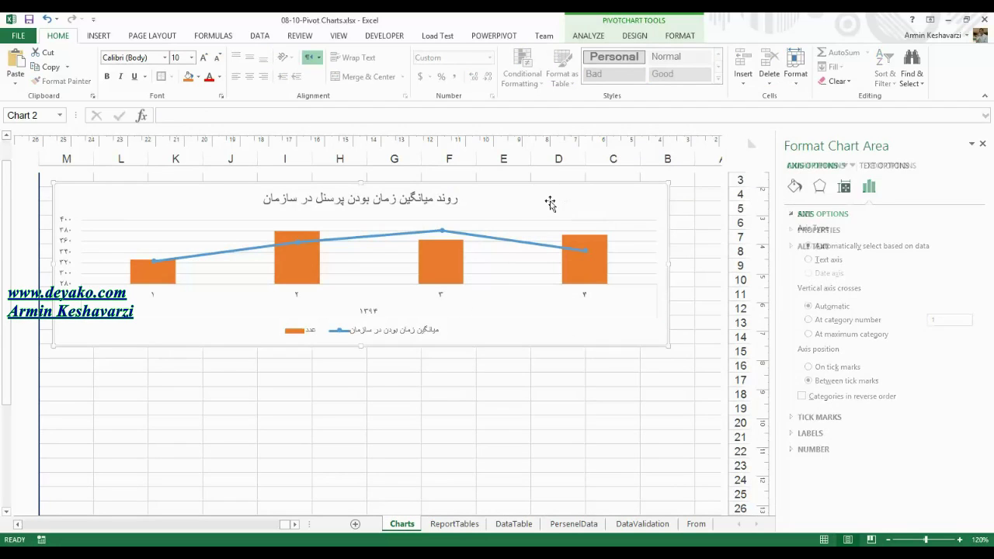
left_click(297, 256)
left_click(481, 269)
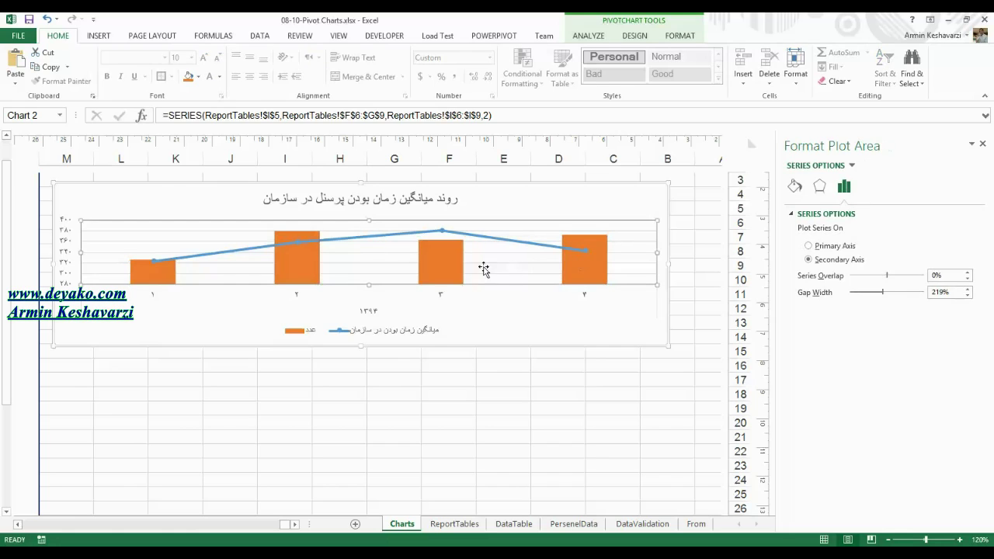
left_click(383, 236)
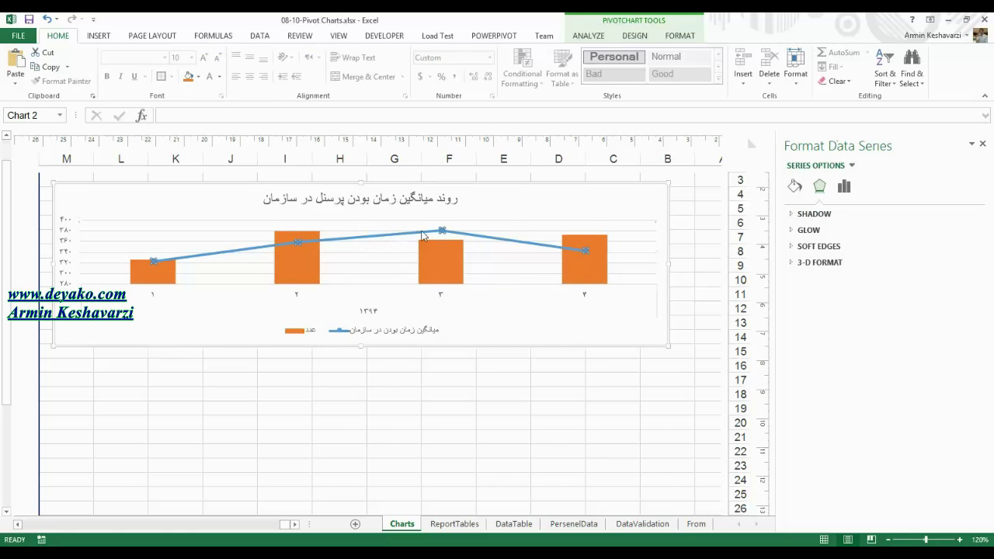
left_click(296, 243)
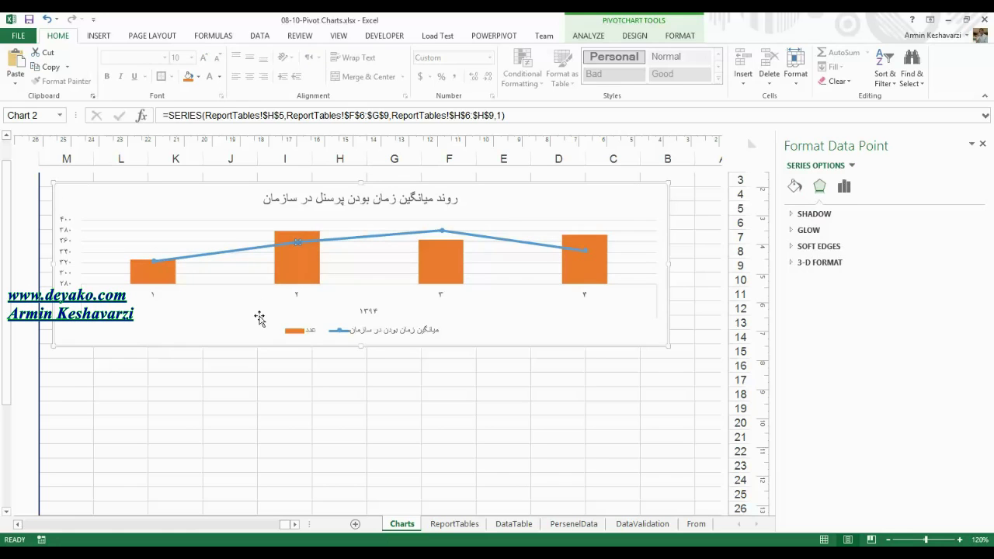
left_click(257, 318)
left_click(271, 246)
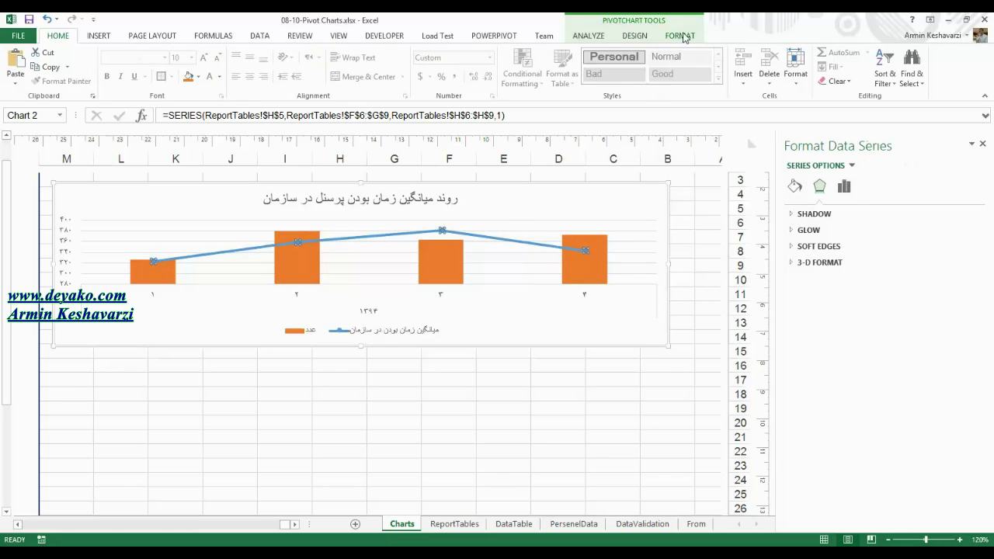
Step: Make the line series red with a dashed outline style
left_click(682, 36)
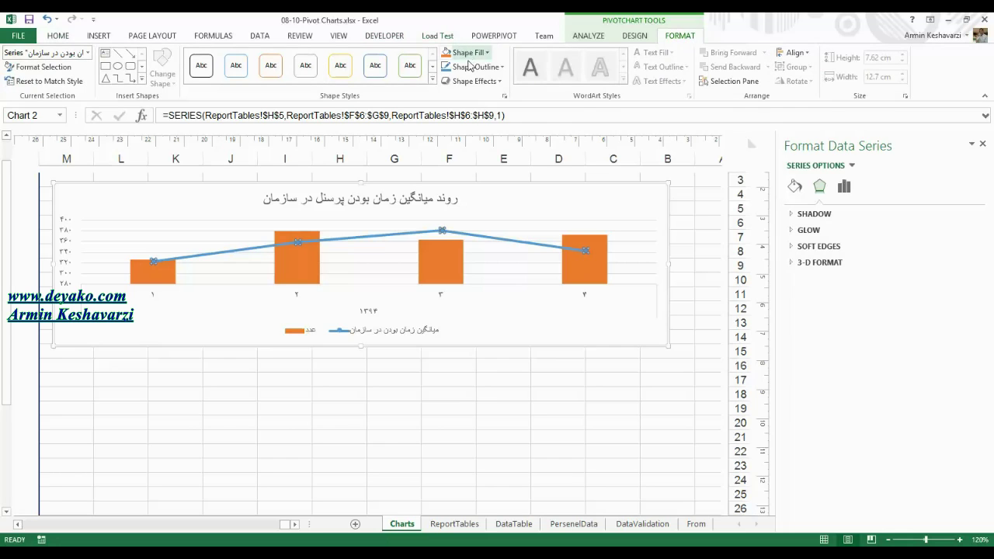
left_click(470, 67)
left_click(456, 179)
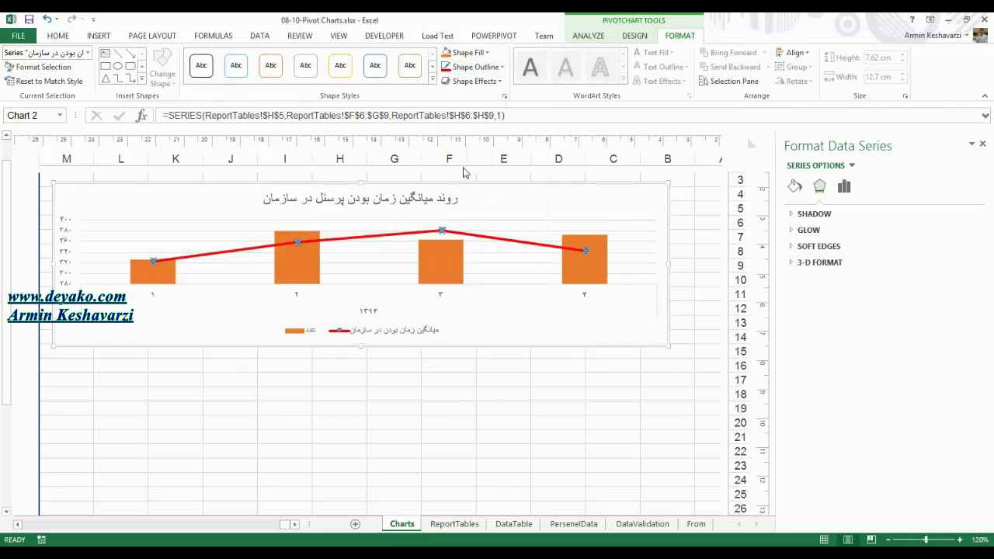
left_click(500, 68)
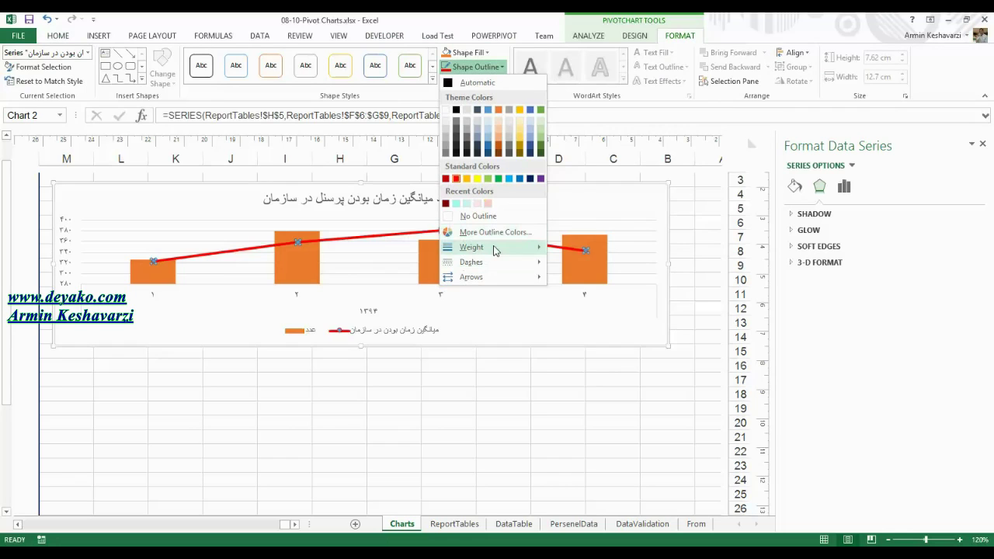
mouse_move(493, 247)
mouse_move(518, 263)
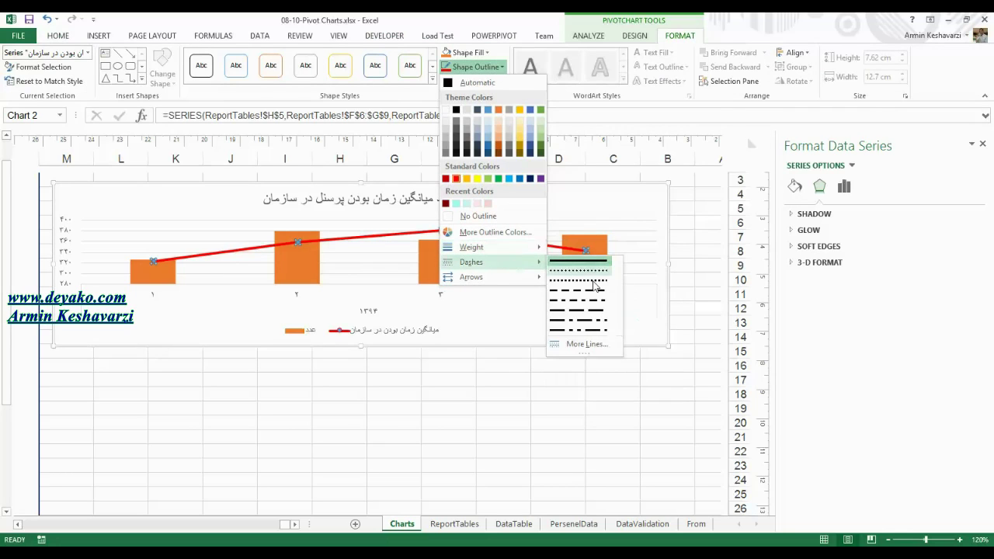
left_click(594, 294)
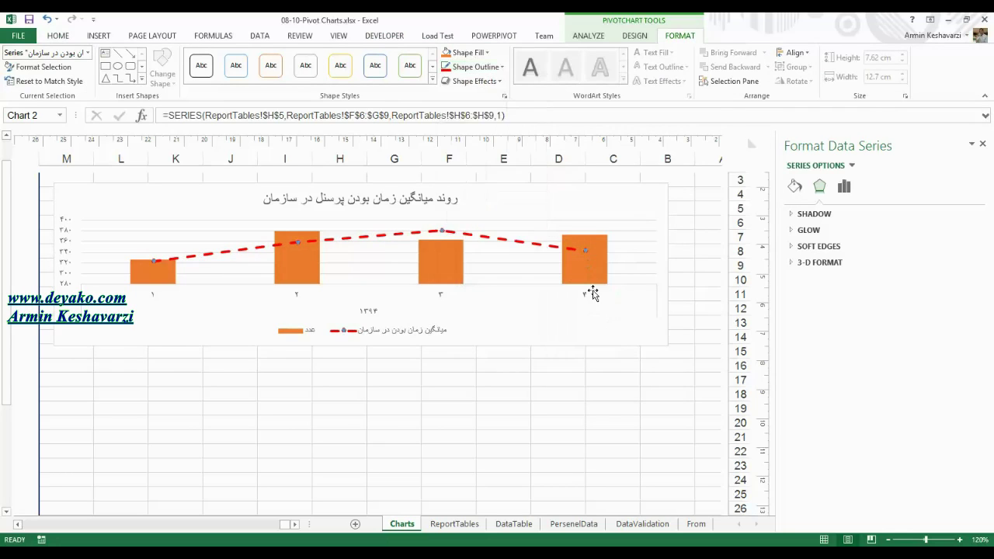
Step: Review the dashed line's width and compound type in the full line settings
left_click(472, 81)
left_click(476, 67)
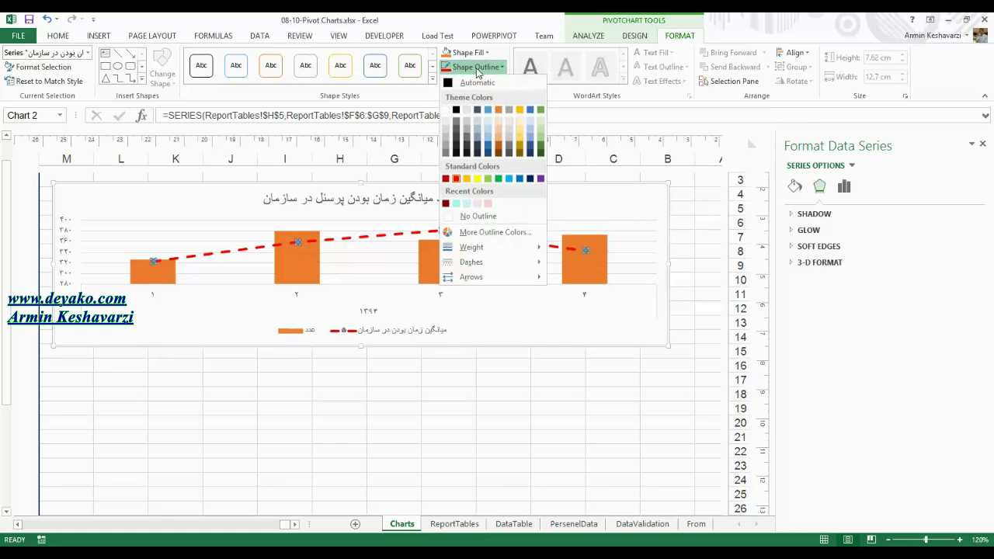
mouse_move(516, 254)
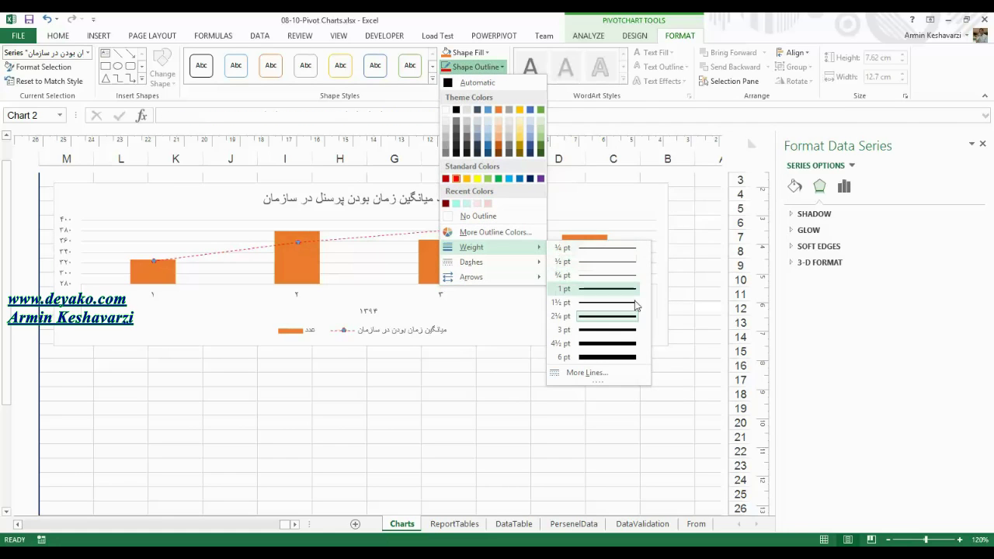
left_click(587, 373)
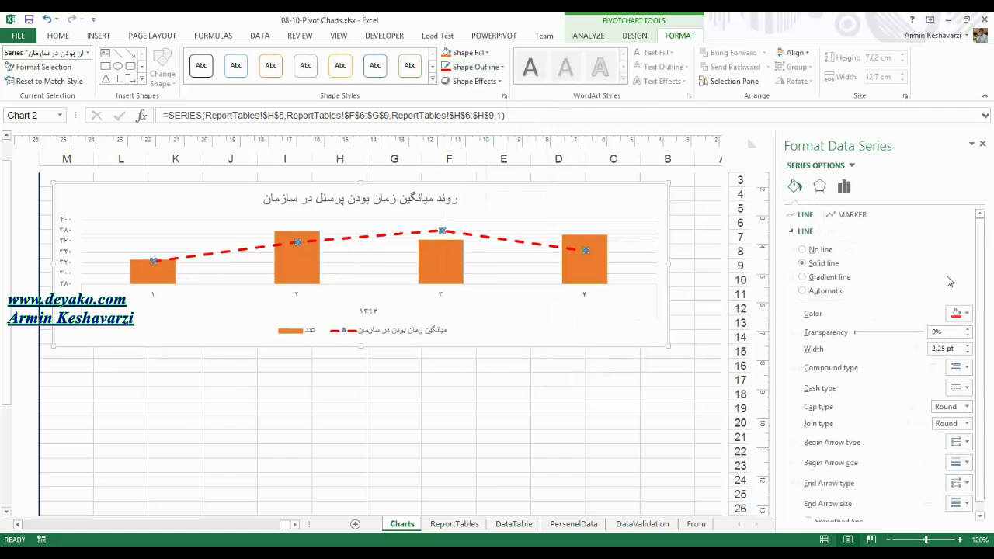
scroll(980, 248, "down", 1)
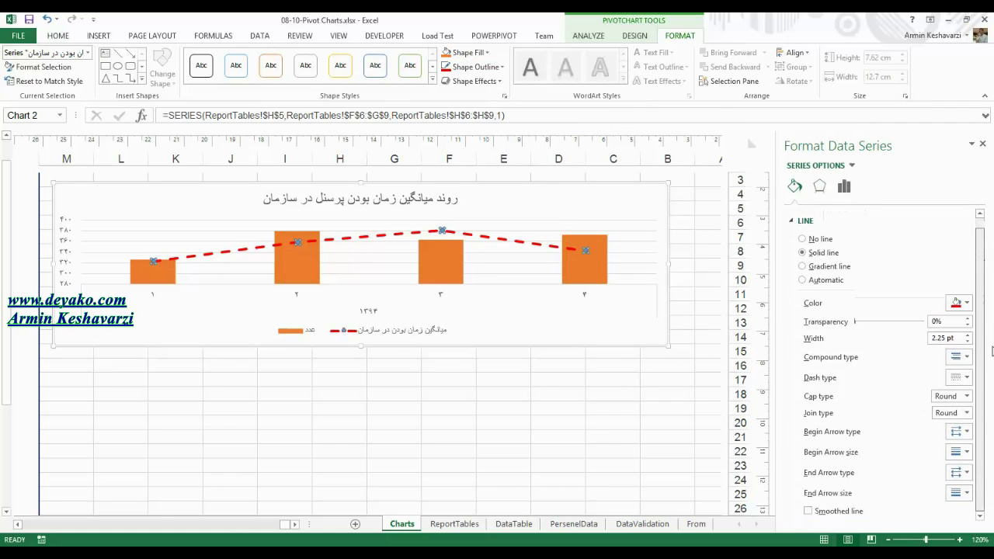
left_click(963, 355)
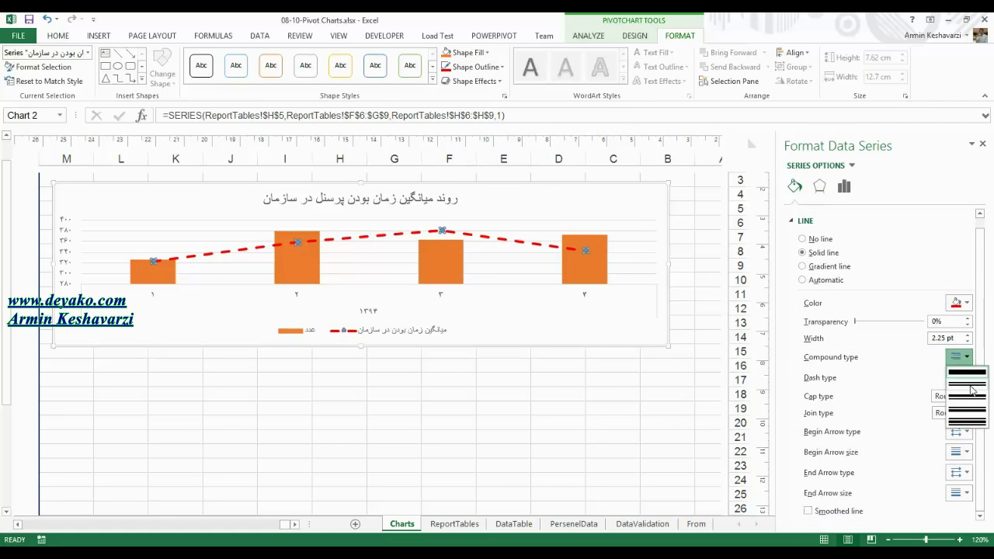
left_click(963, 355)
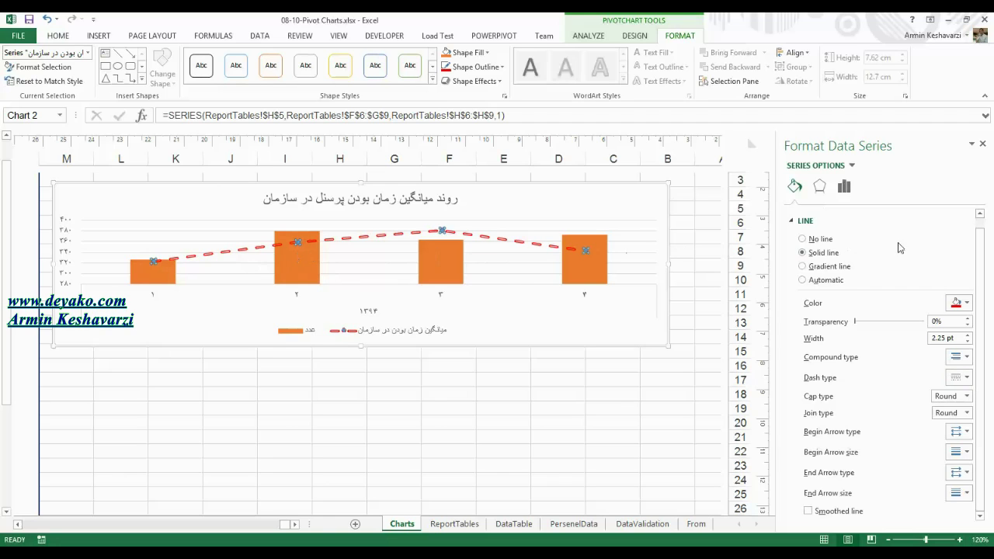
scroll(978, 269, "up", 2)
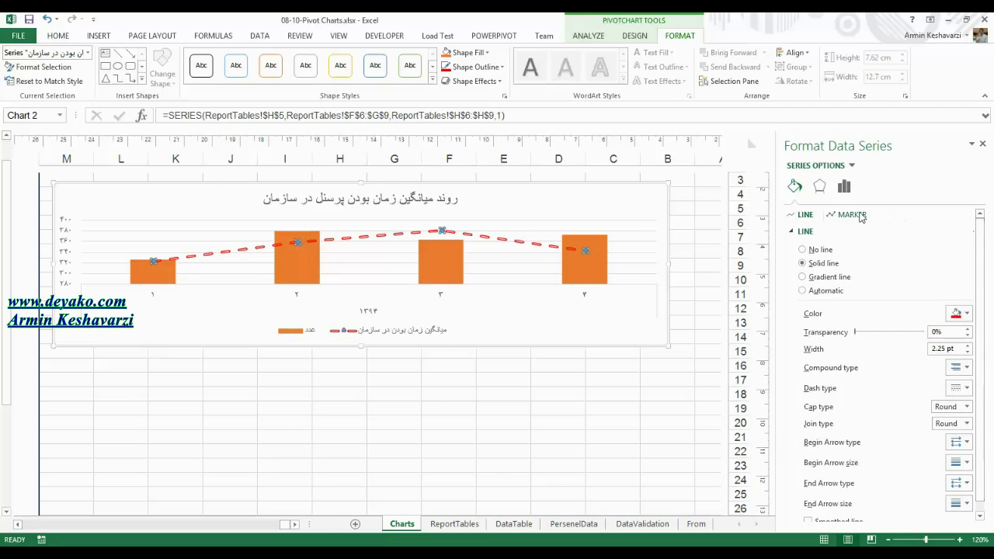
Step: Give the line's markers a solid black fill
left_click(853, 214)
left_click(804, 248)
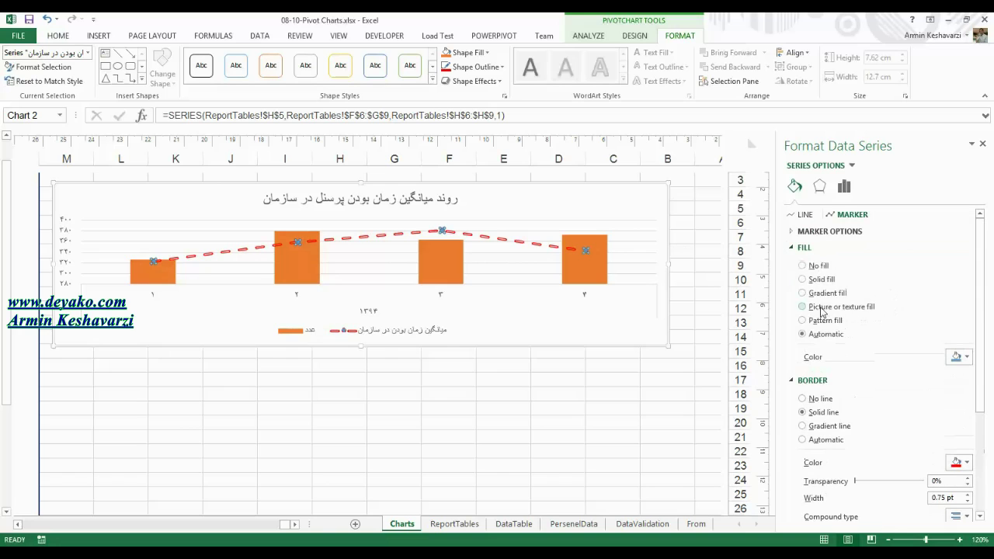
left_click(812, 279)
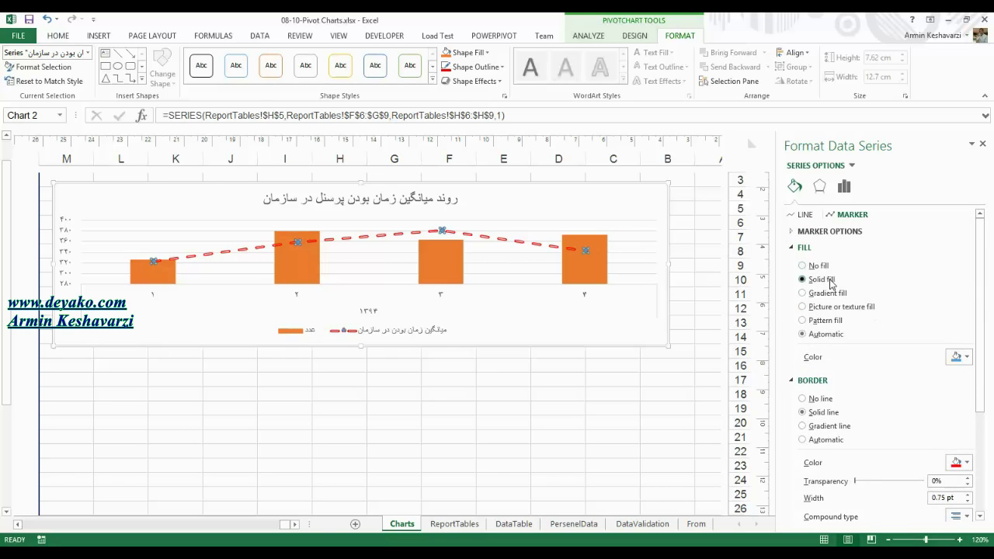
left_click(956, 356)
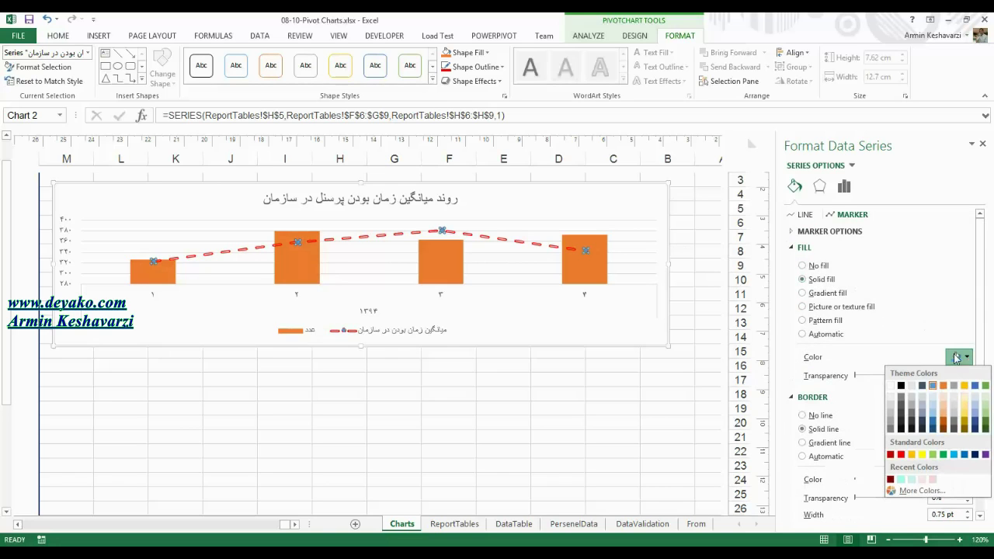
left_click(901, 386)
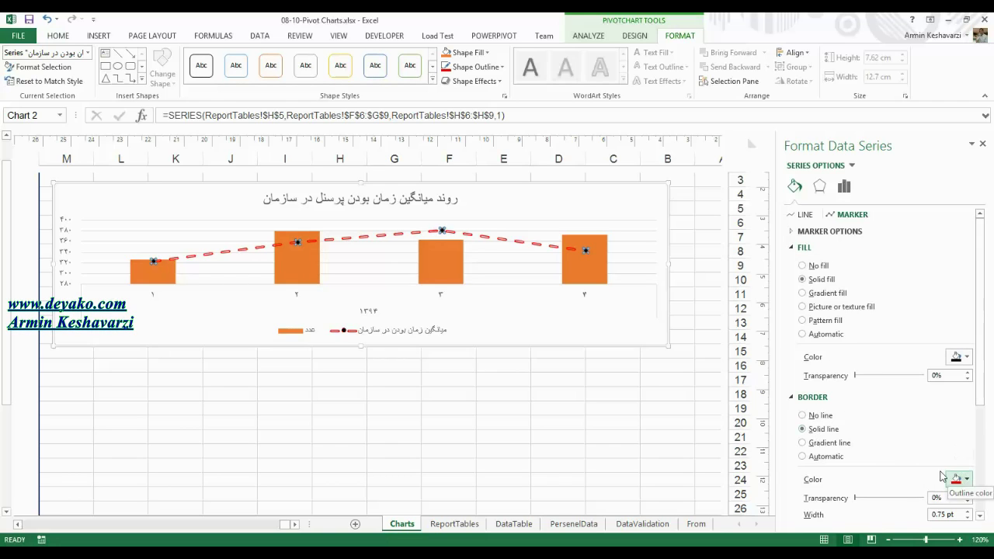
Step: Set the markers to a built-in shape at size 6
left_click(372, 258)
left_click(298, 242)
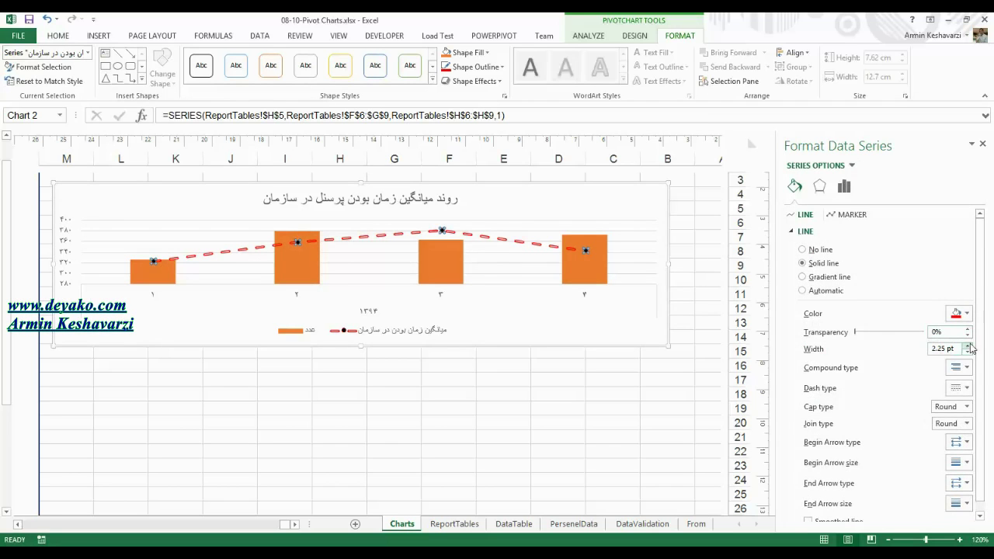
left_click(852, 216)
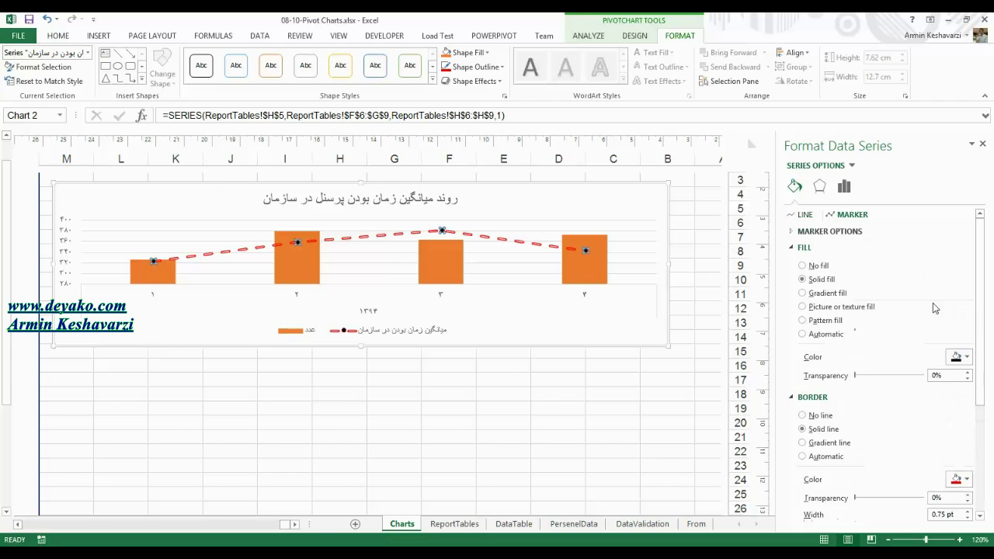
mouse_move(977, 356)
left_mouse_down()
mouse_move(989, 430)
mouse_move(988, 334)
left_mouse_up()
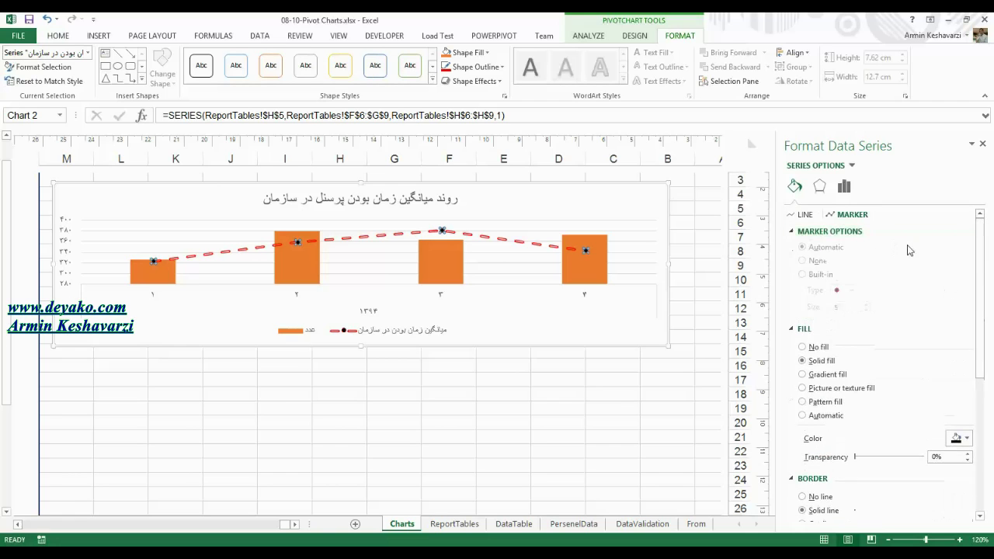
left_click(836, 278)
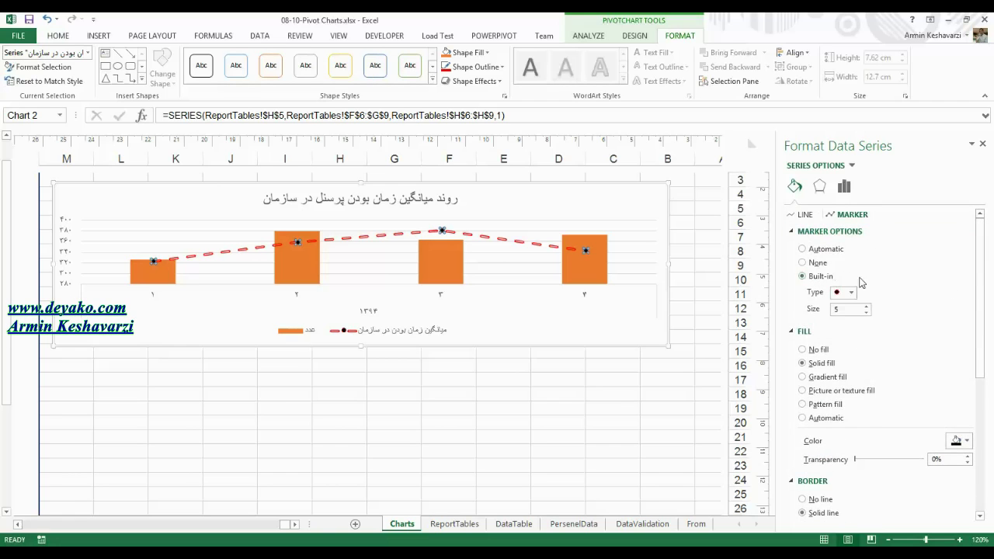
left_click(866, 306)
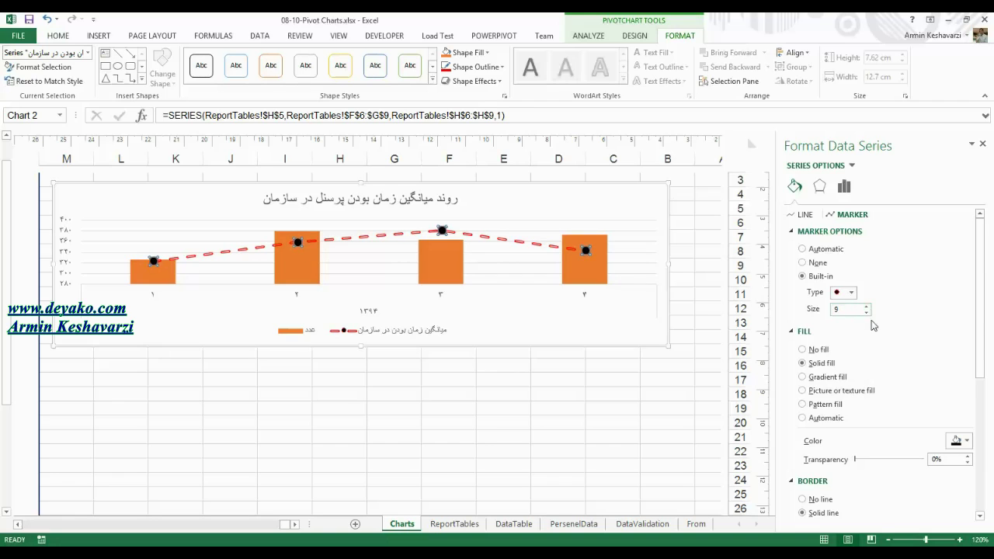
left_click(866, 313)
left_click(867, 312)
left_click(867, 312)
left_click(866, 312)
left_click(866, 306)
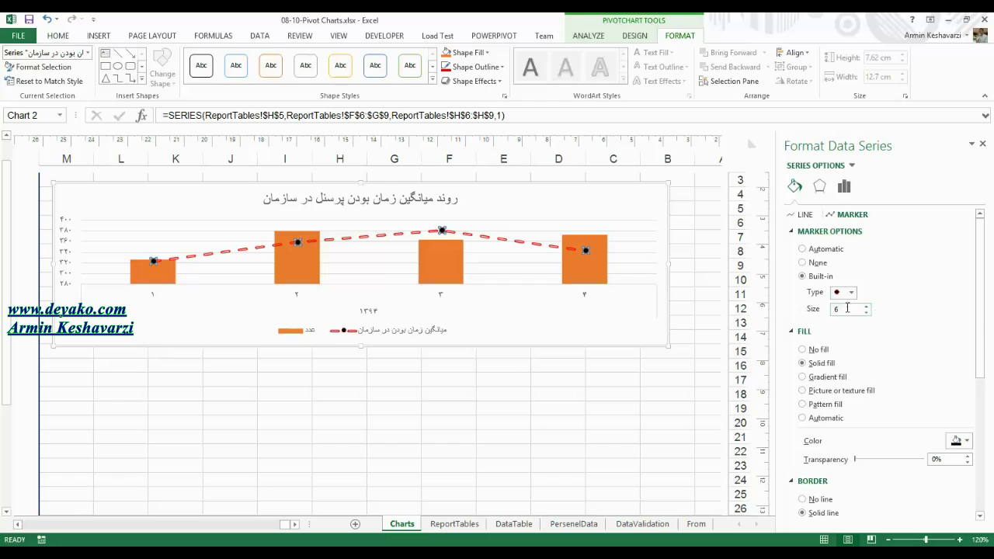
Step: Add data labels above each point of the red dashed line series
left_click(518, 313)
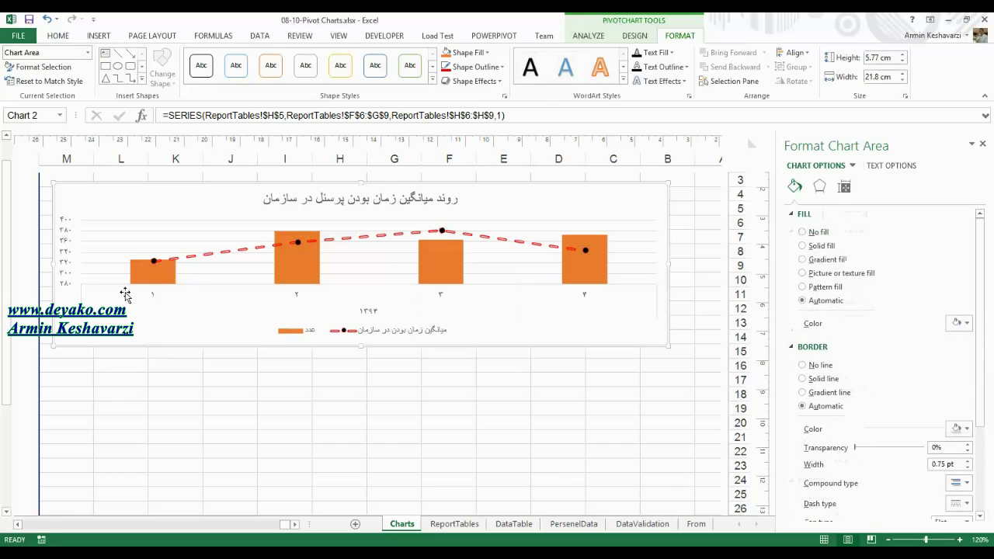
left_click(154, 262)
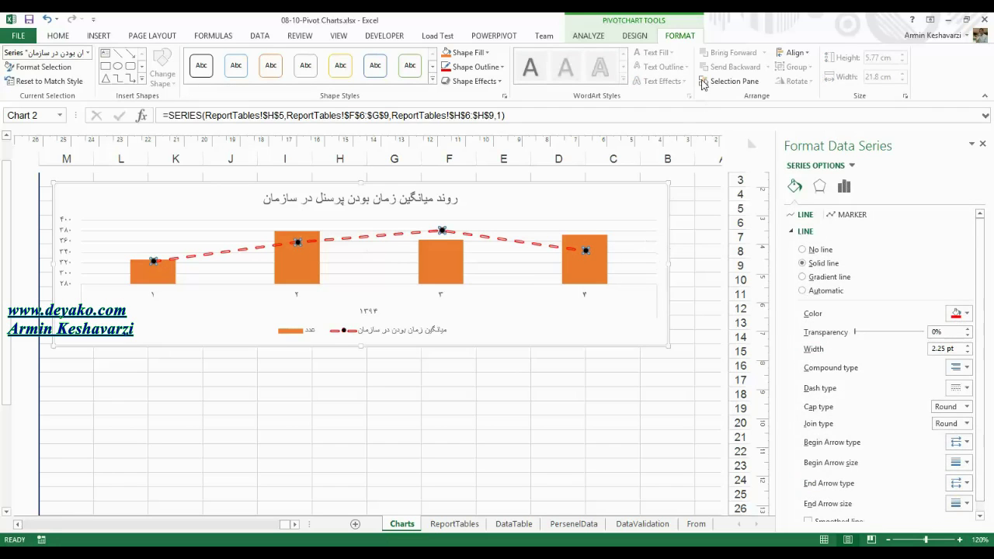
left_click(635, 36)
left_click(20, 66)
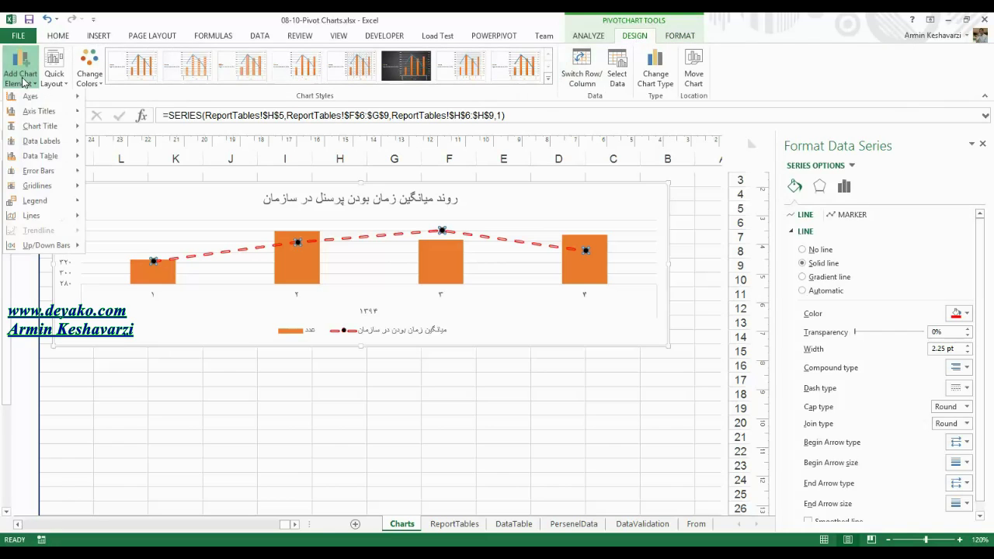
mouse_move(25, 202)
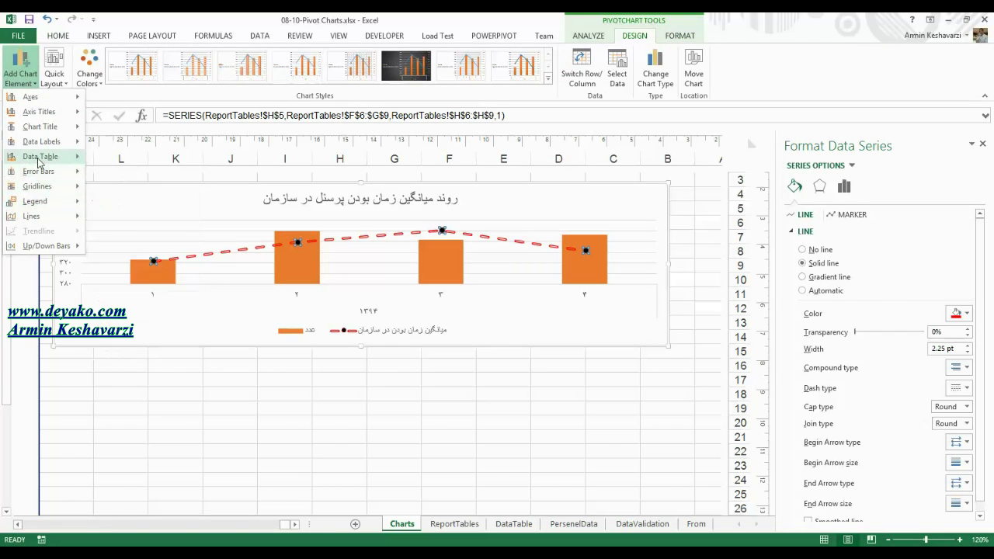
mouse_move(41, 170)
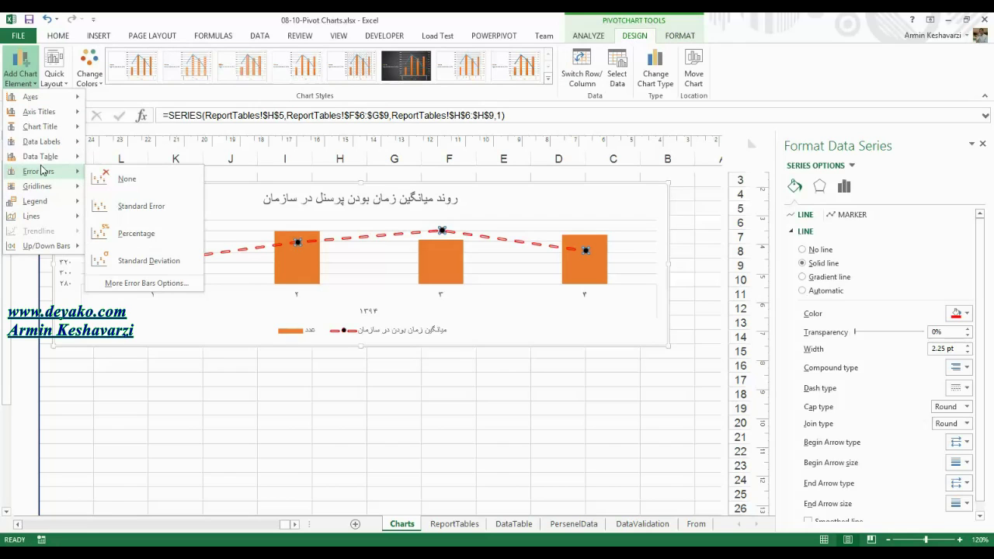
mouse_move(62, 145)
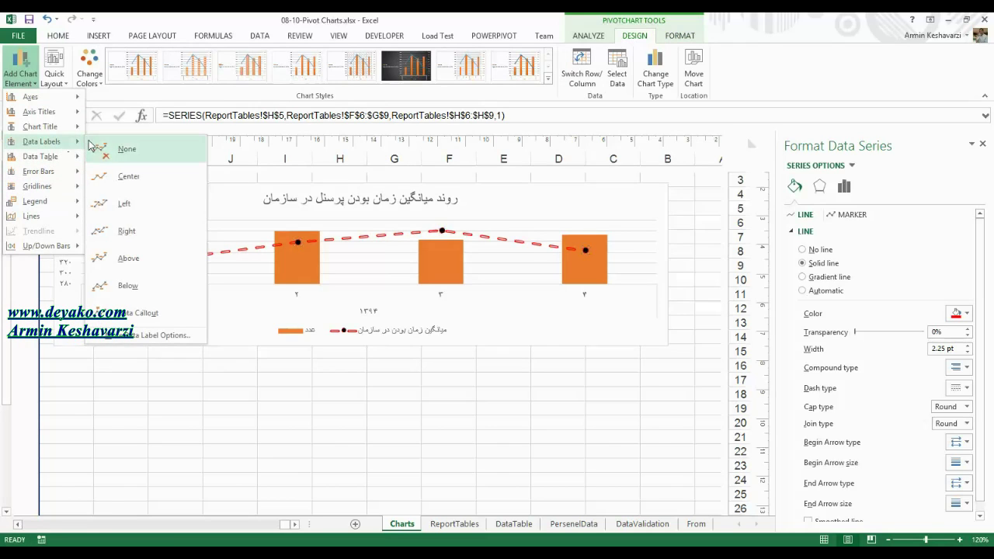
left_click(132, 264)
Step: Format the data labels with the custom number format [$-3010000][h]:mm
left_click(153, 249)
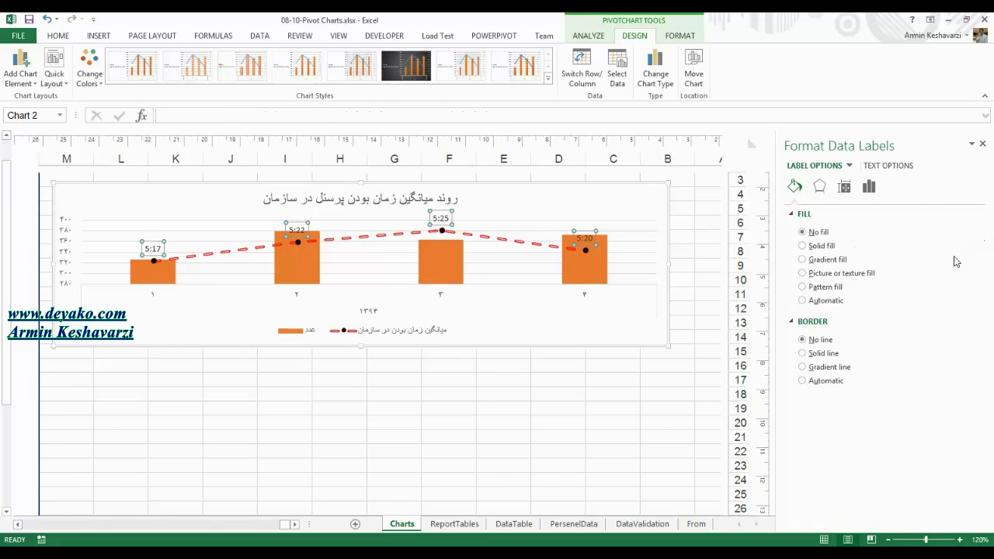
left_click(869, 186)
left_click(807, 233)
left_click(957, 259)
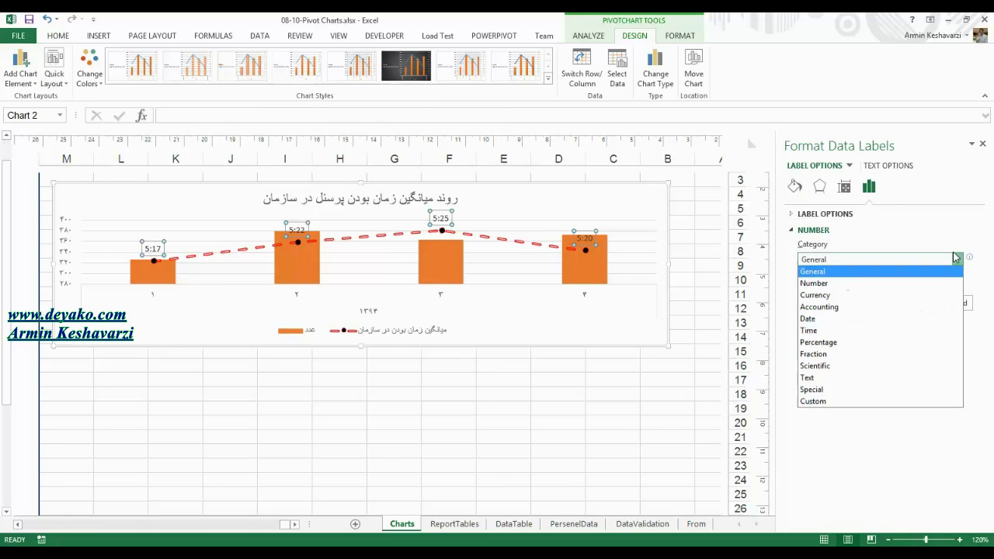
left_click(881, 401)
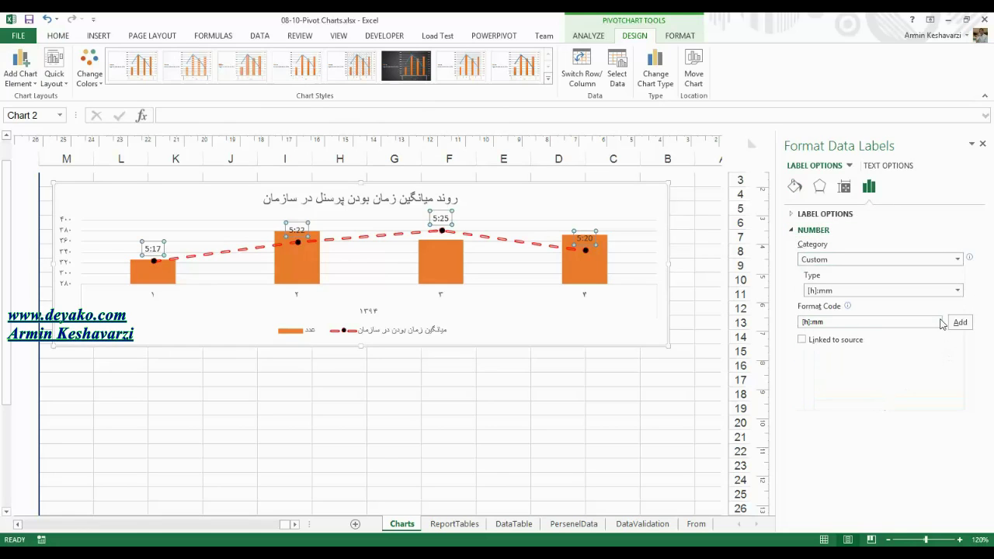
left_click(956, 290)
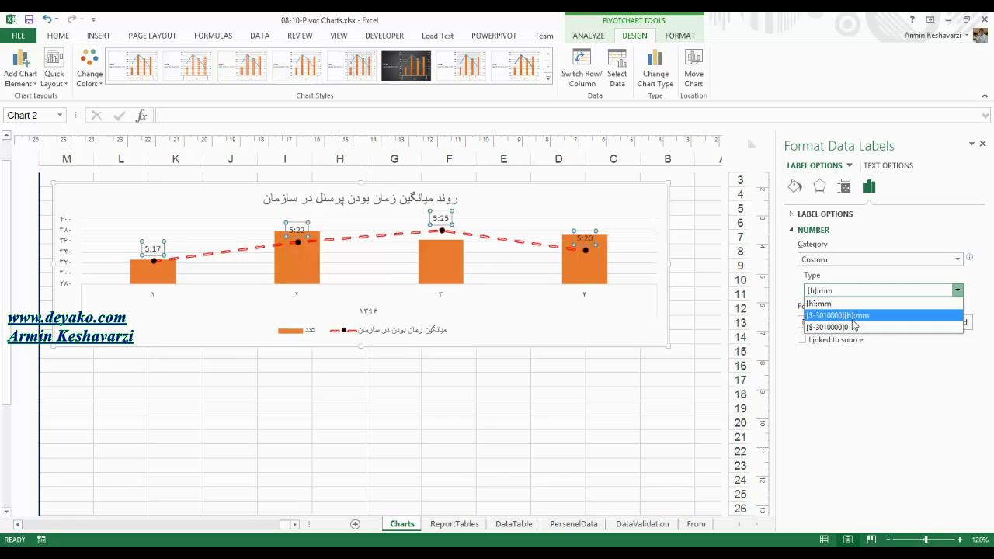
left_click(853, 317)
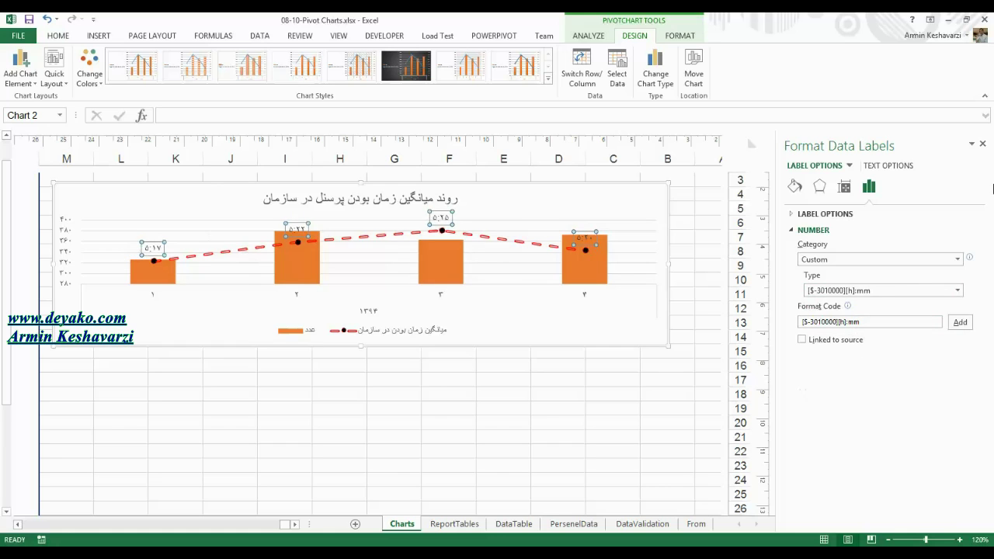
left_click(983, 145)
left_click(320, 309)
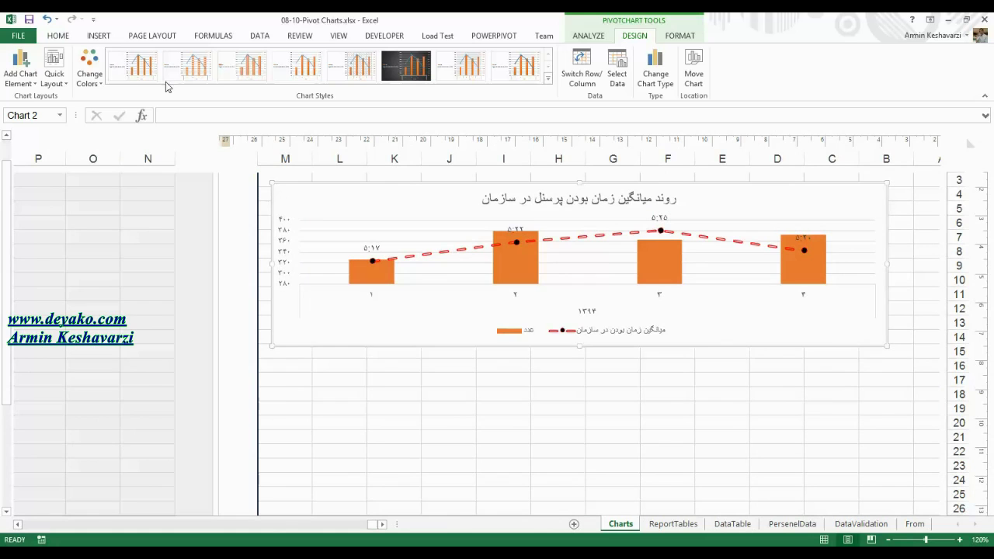
Step: Set the chart text font to B Nazanin with Automatic (black) font colour
left_click(58, 36)
left_click(137, 58)
type("B Nazanin")
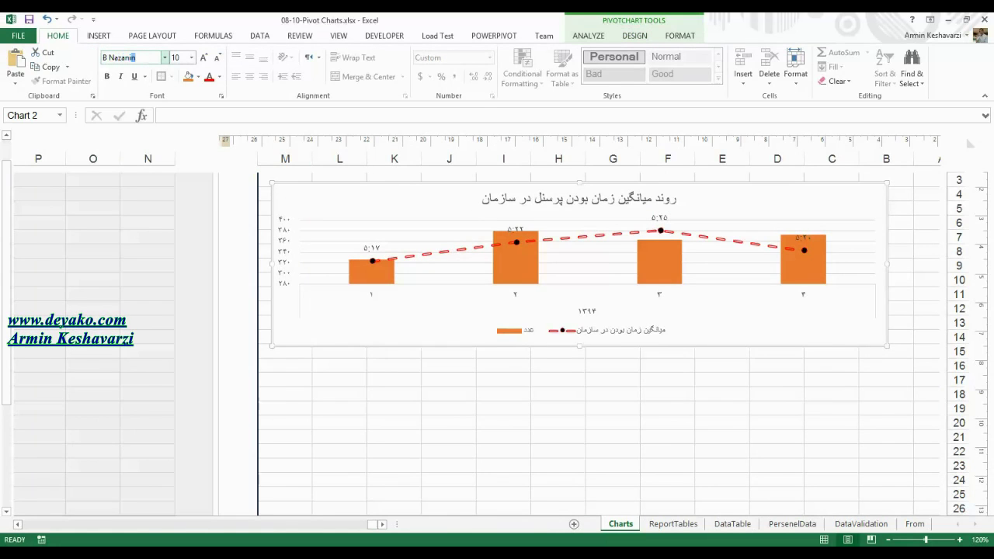
key("Return")
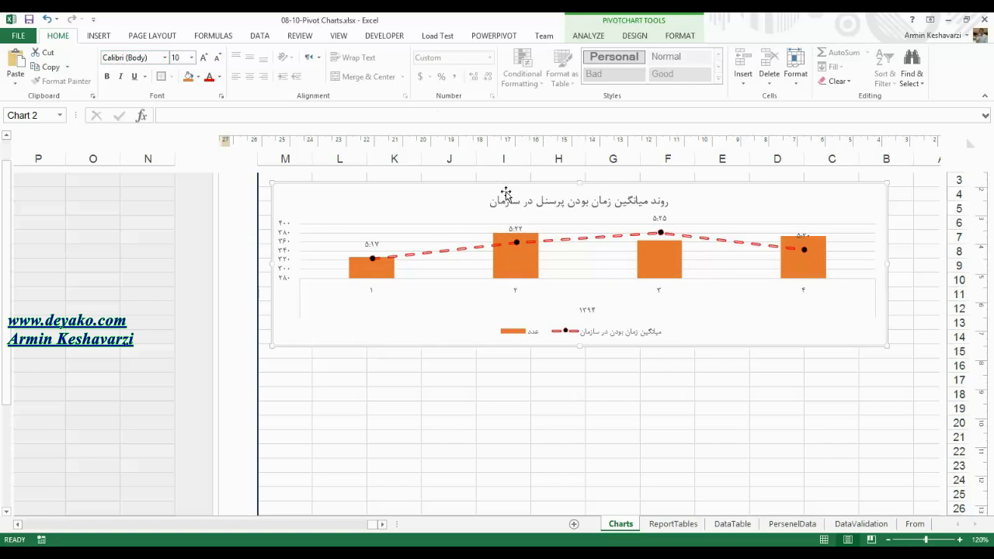
left_click(220, 76)
left_click(210, 94)
Step: Change the chart title font to B Titr
left_click(539, 200)
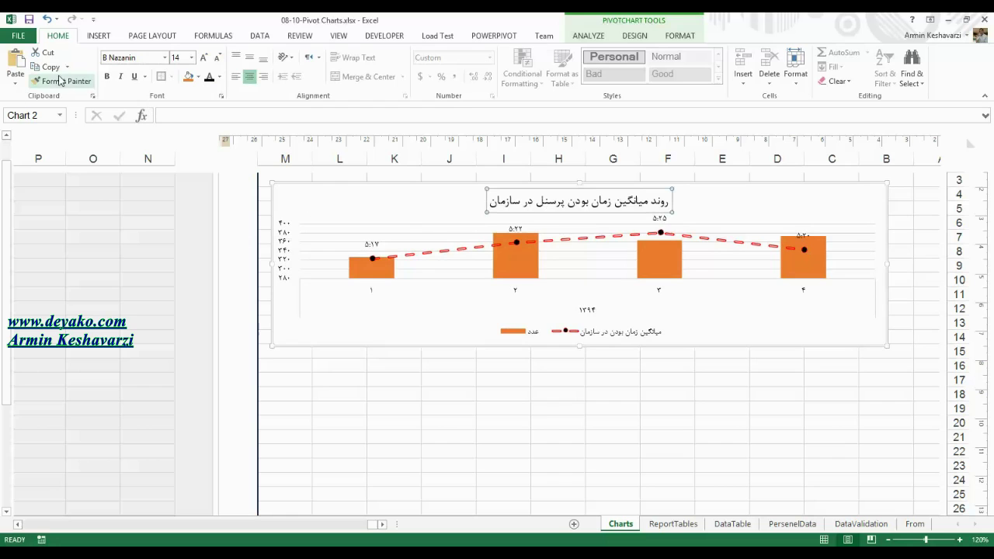
left_click(142, 60)
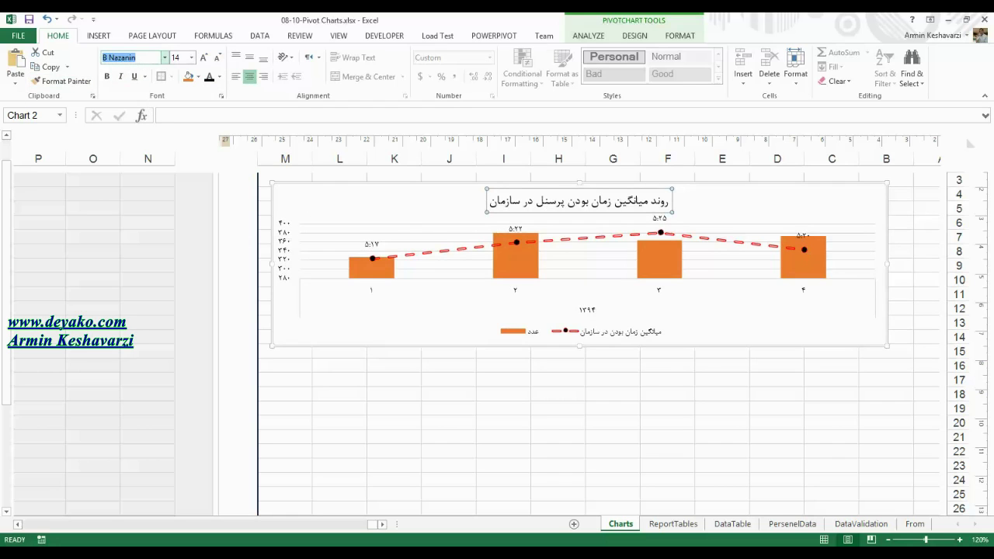
type("B Titr")
key("Return")
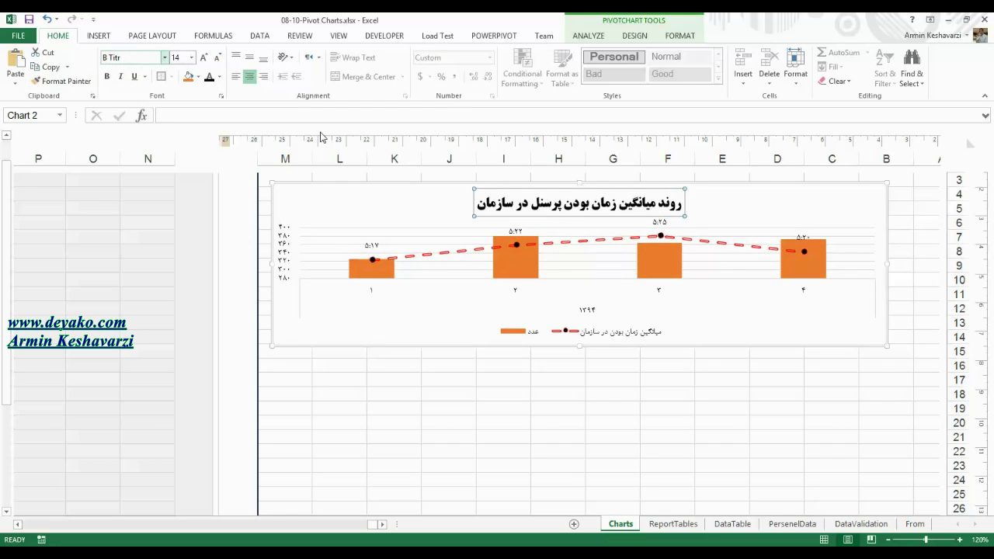
left_click(886, 309)
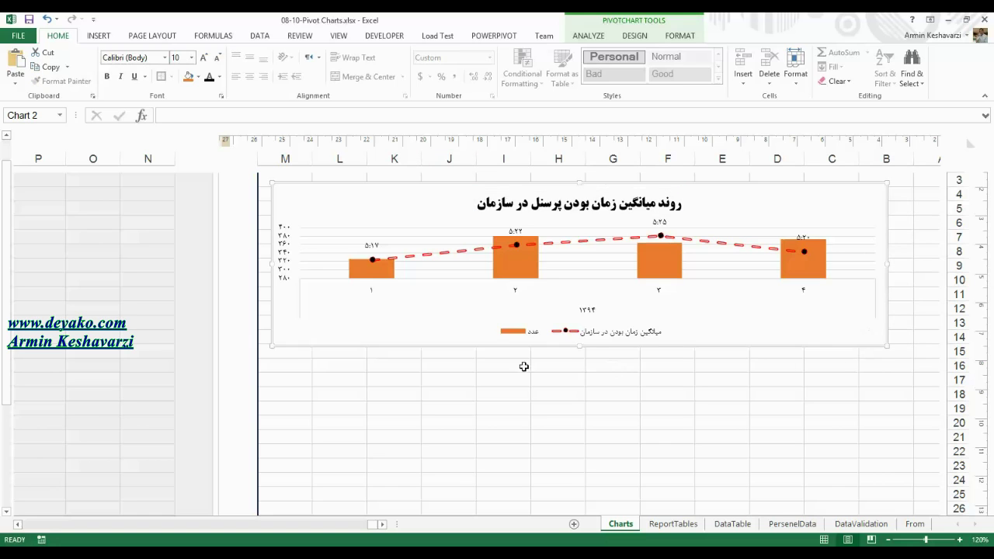
Step: Move the chart below the report header band and widen it toward the left
scroll(886, 160, "up", 2)
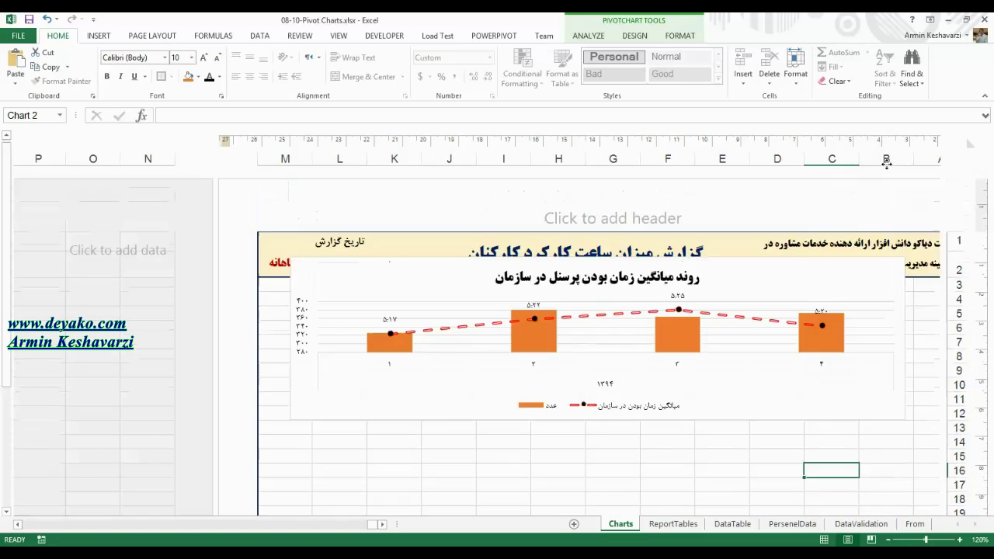
left_click_drag(866, 257, 832, 283)
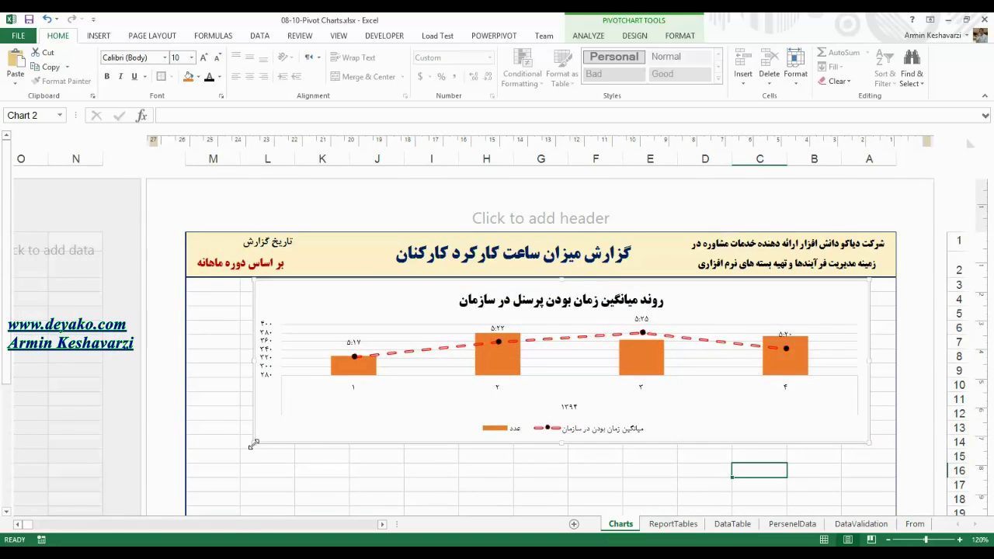
left_click_drag(252, 444, 191, 440)
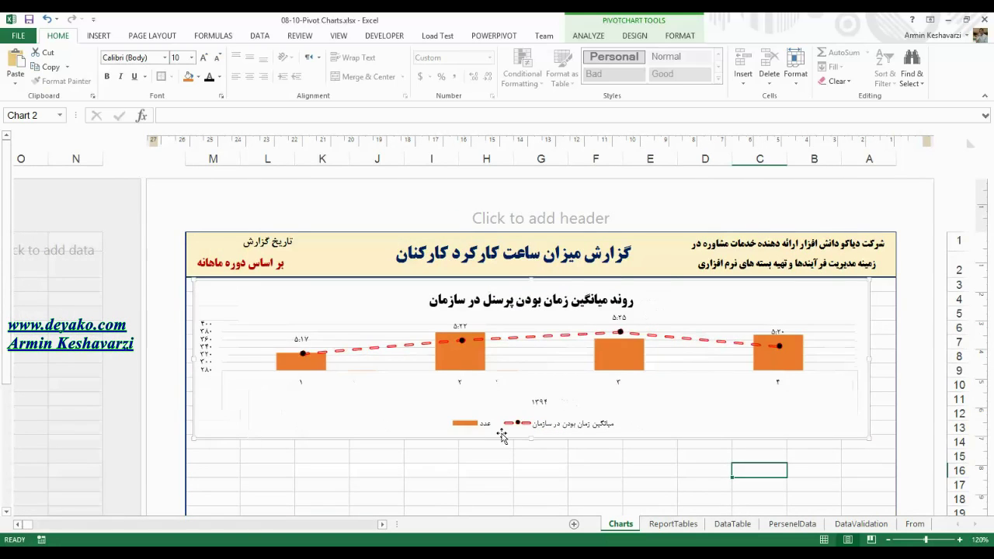
left_click(478, 369)
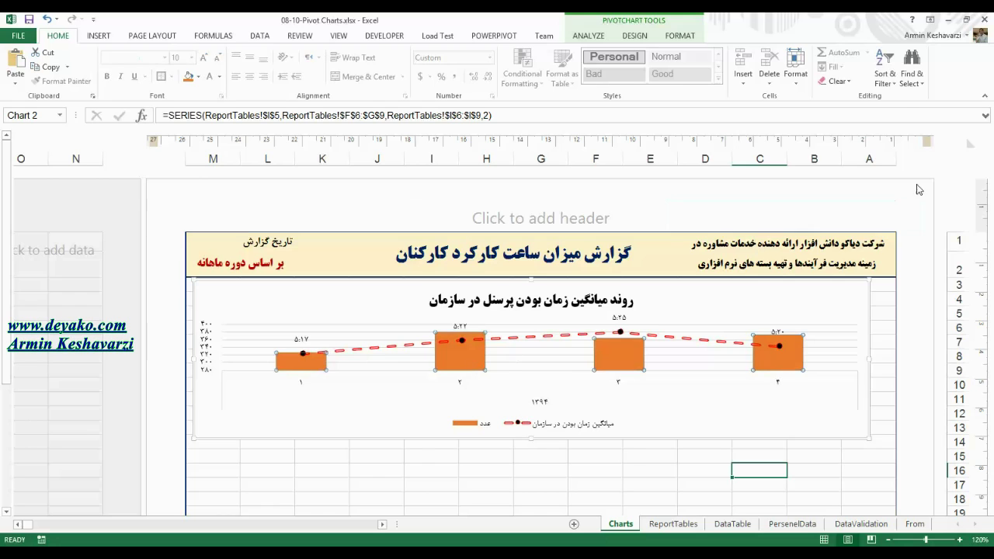
left_click(681, 39)
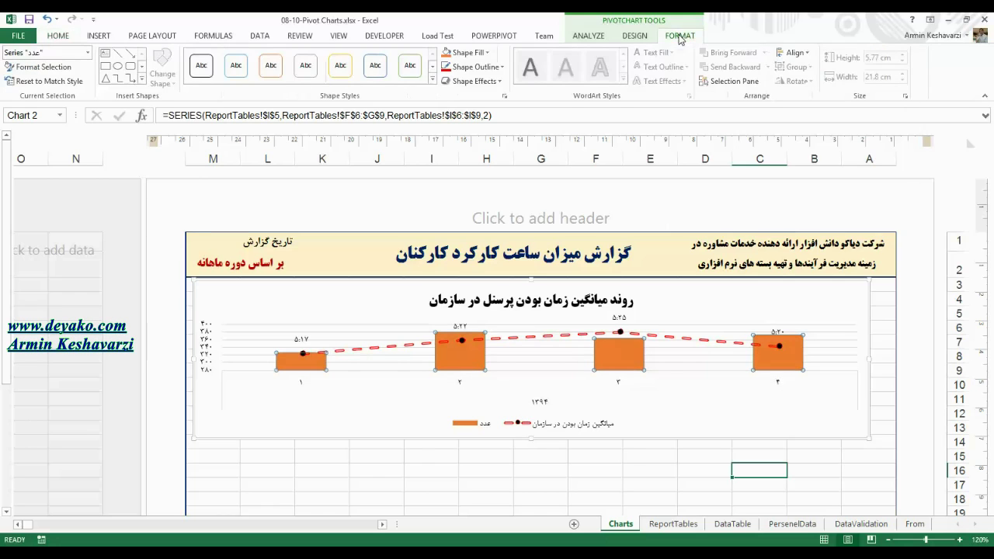
left_click(638, 40)
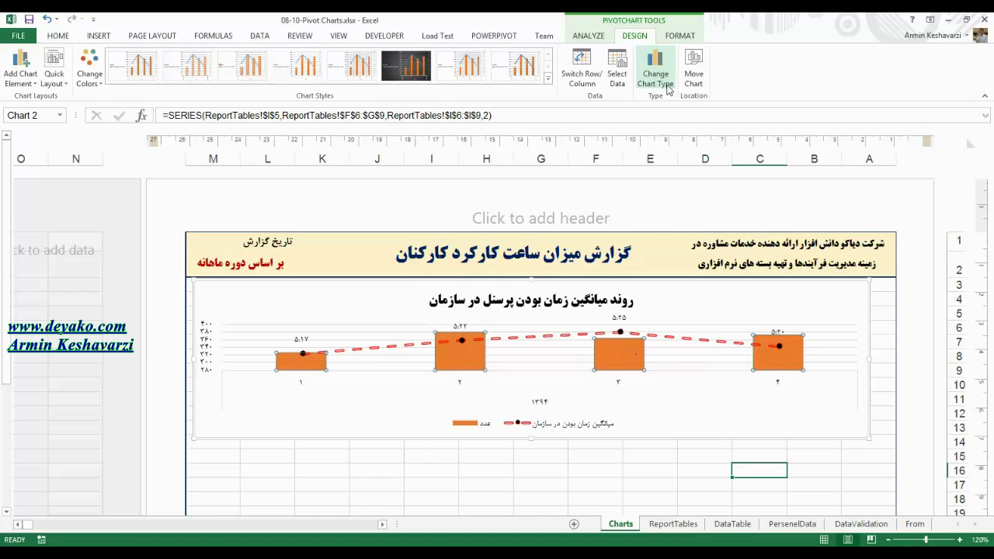
Step: In the Combo chart type settings, change the عدد series from columns to Area
left_click(655, 74)
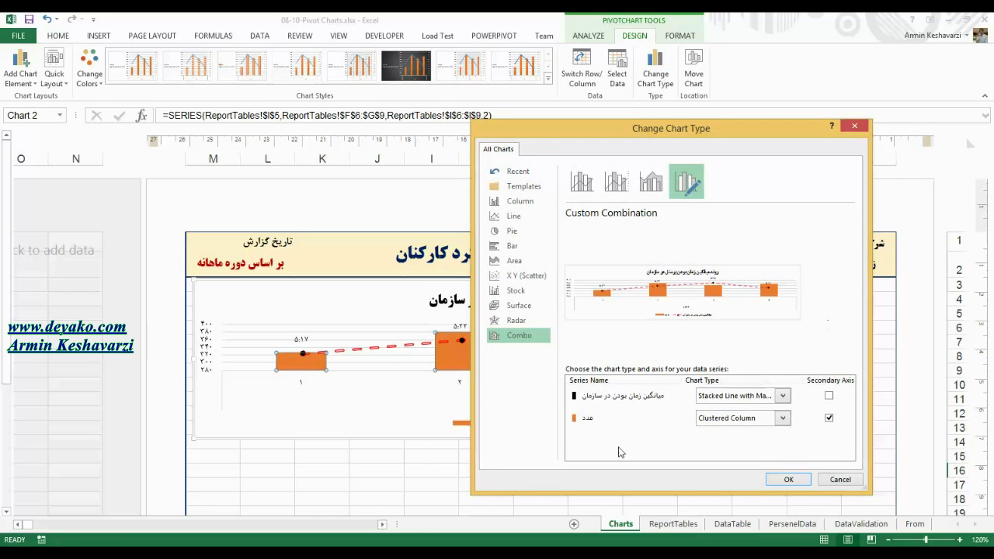
left_click(783, 419)
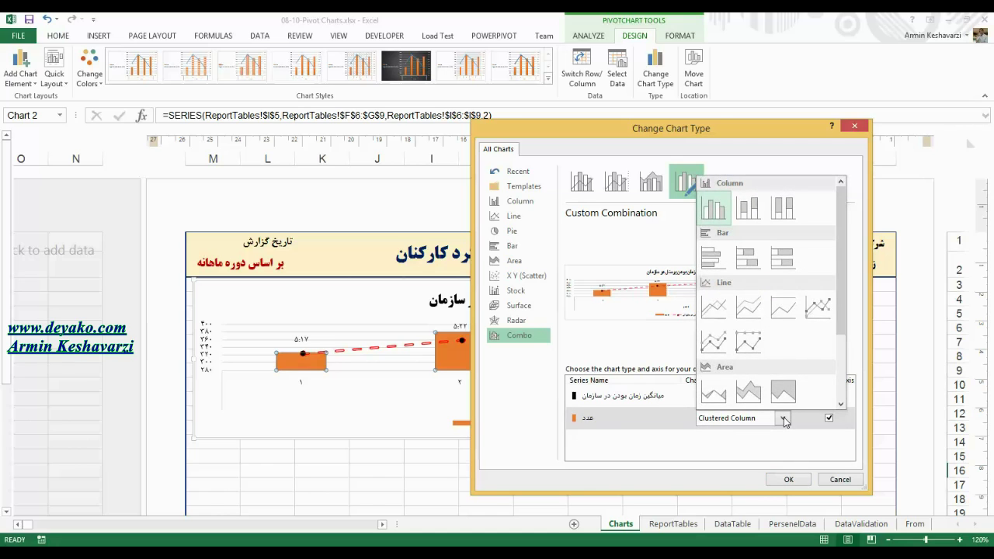
left_click(729, 393)
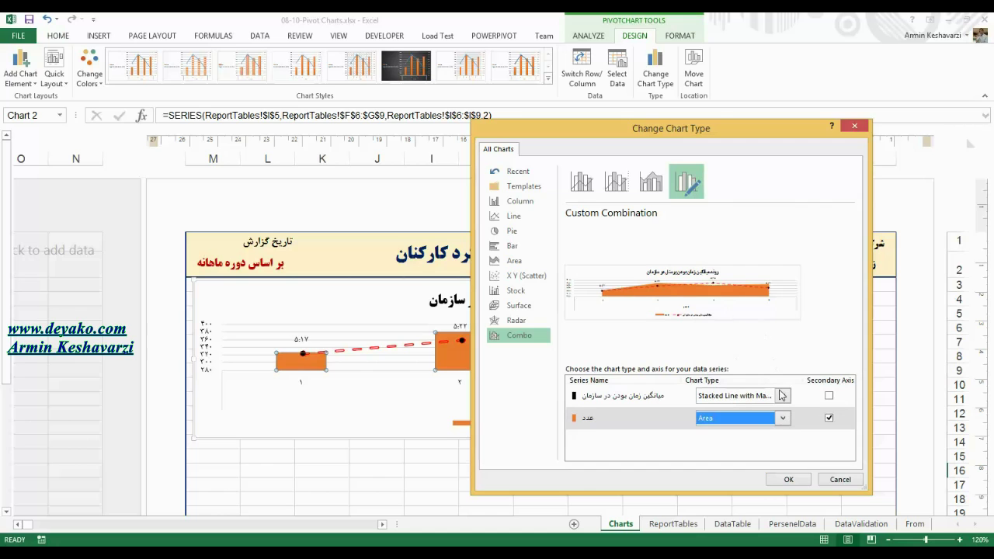
left_click(788, 480)
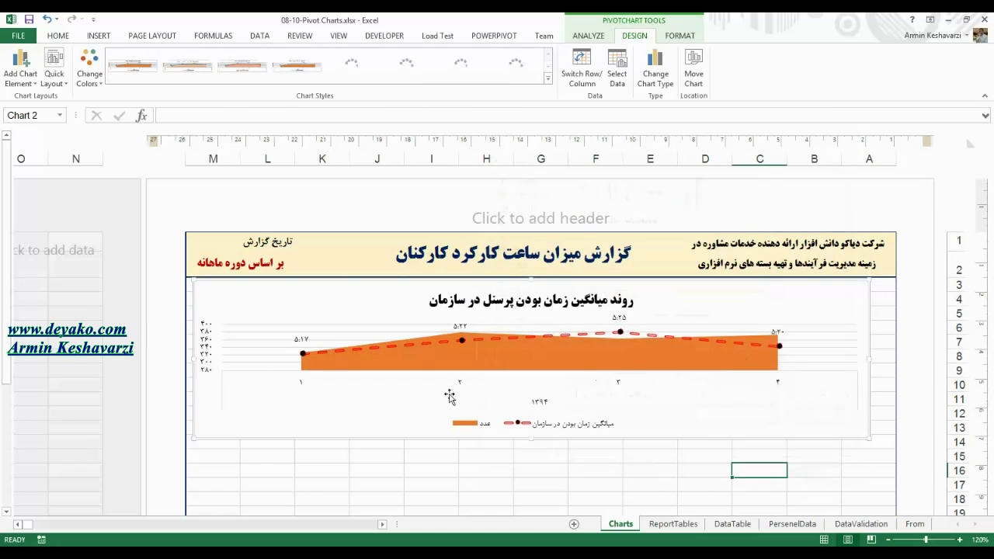
left_click(718, 362)
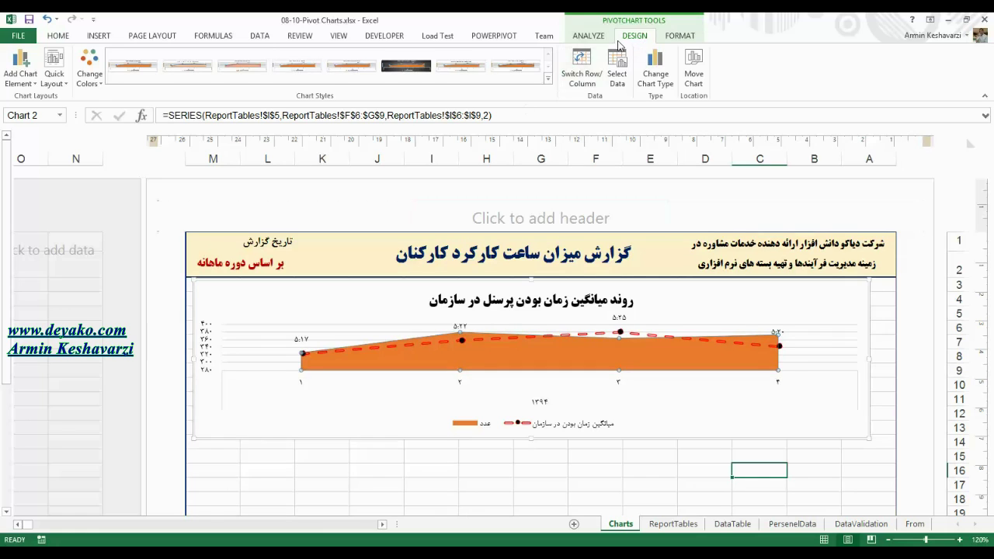
Step: Fill the area series gold and stretch the chart to 25.03 cm wide
left_click(680, 37)
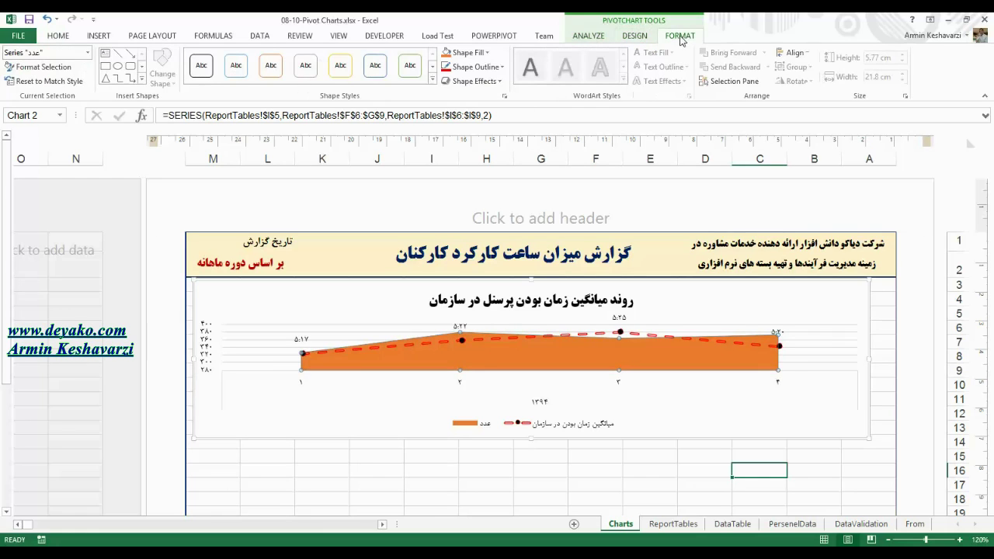
left_click(470, 52)
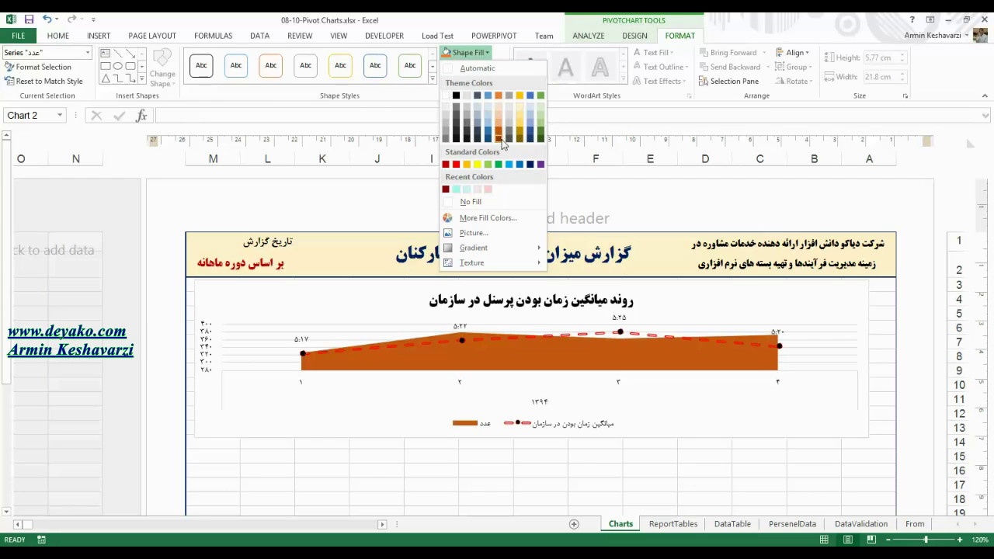
left_click(468, 166)
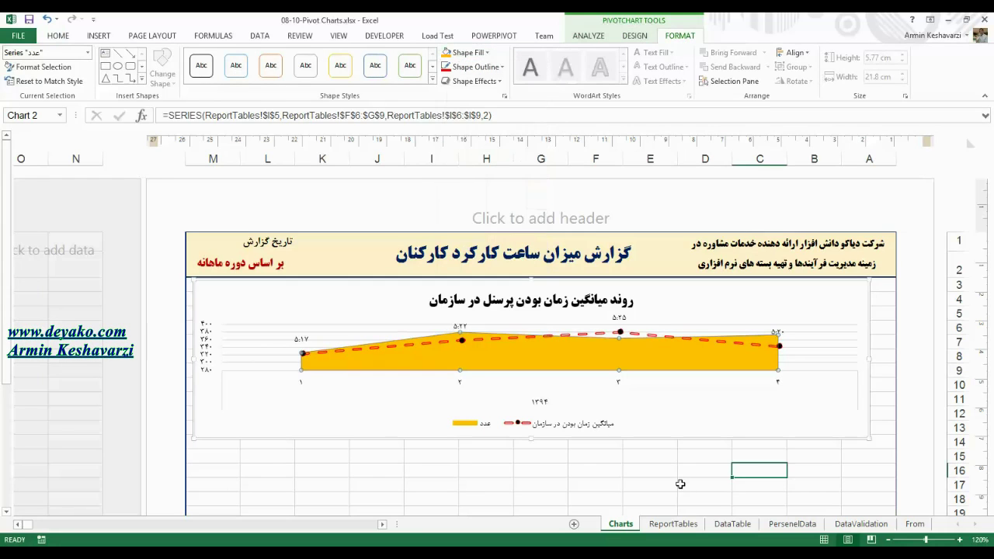
left_click(649, 440)
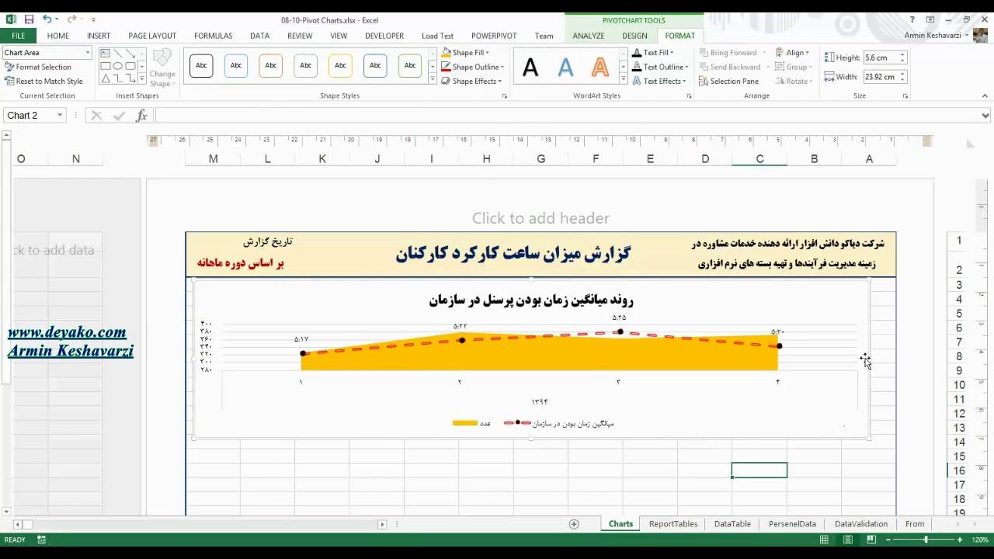
left_click_drag(868, 357, 894, 358)
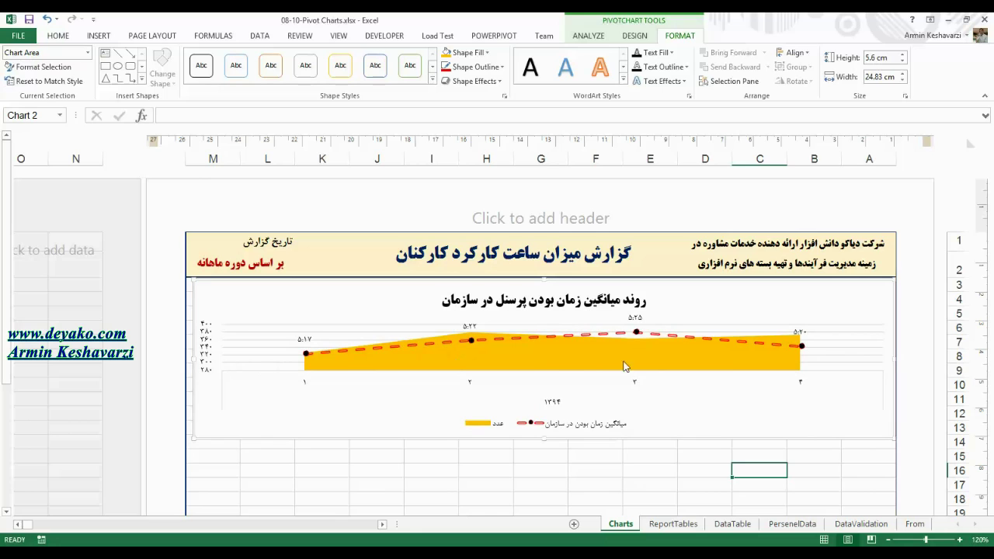
left_click_drag(194, 359, 189, 359)
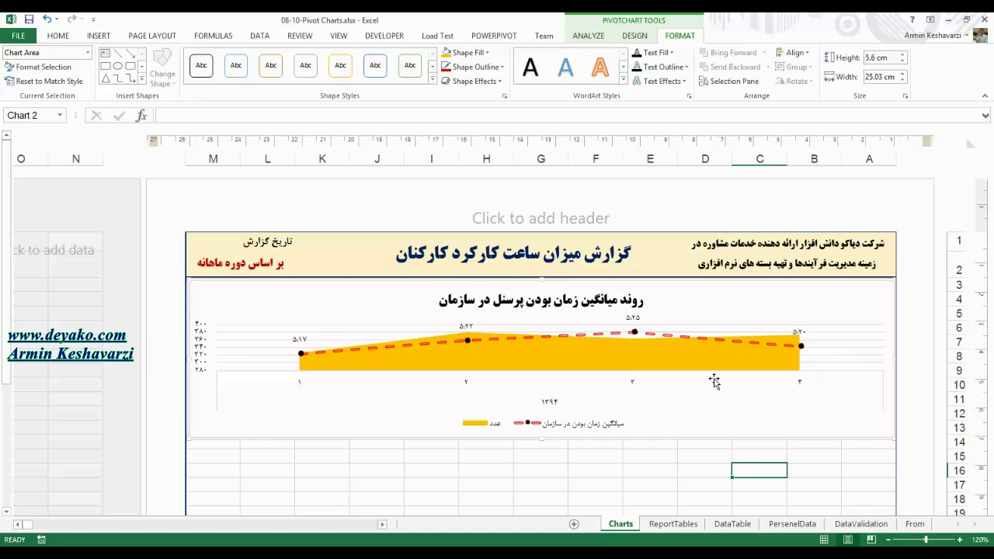
Step: Give the chart's horizontal gridlines a blue outline
left_click(301, 466)
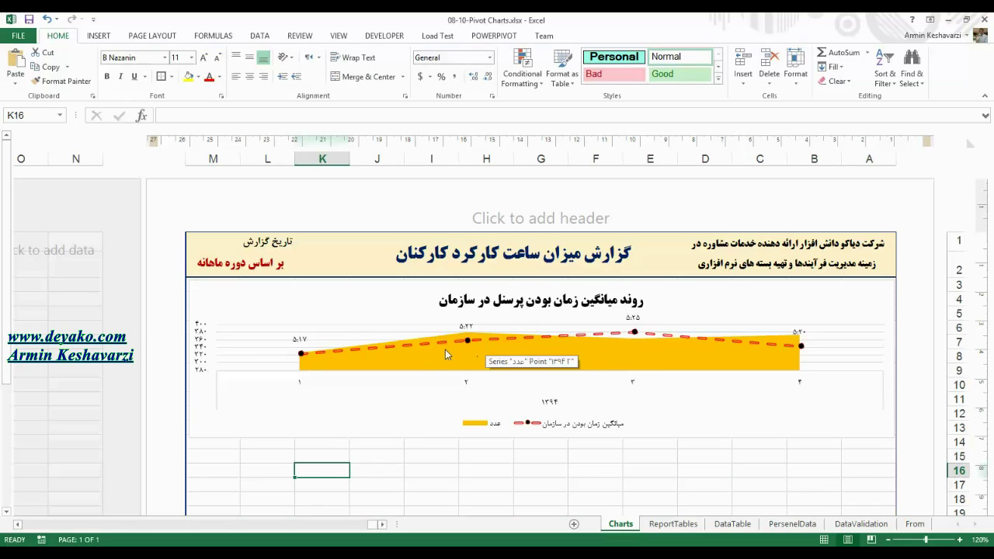
left_click(206, 312)
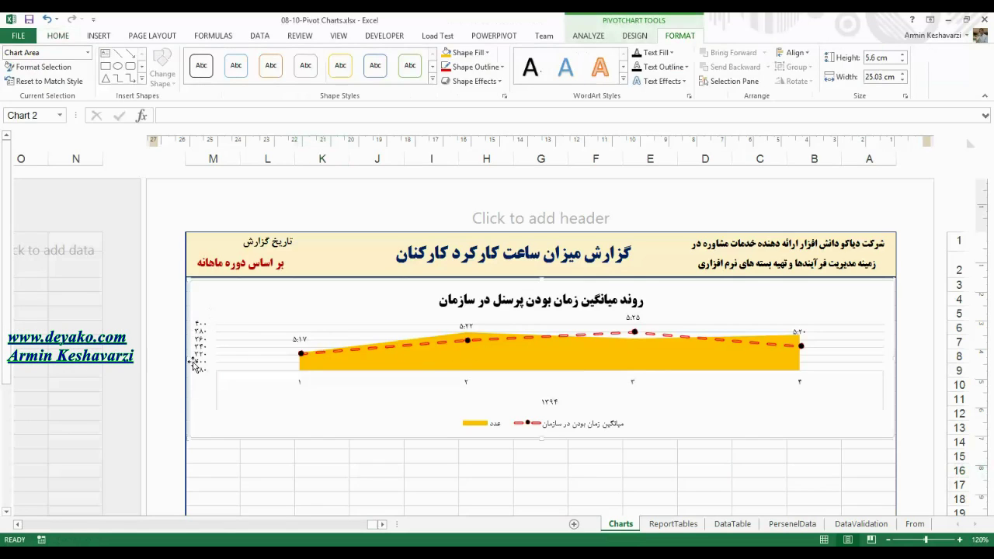
left_click(832, 461)
left_click(874, 362)
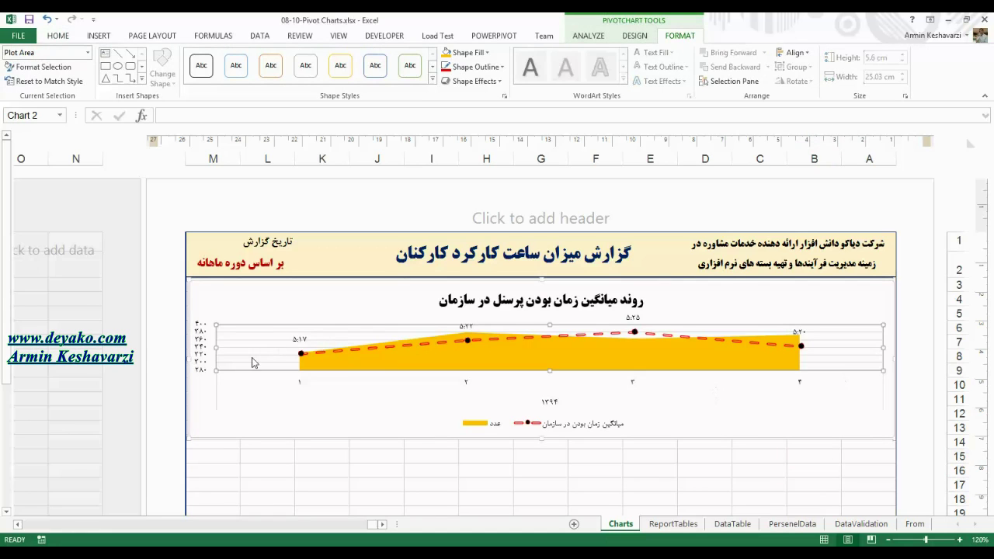
mouse_move(256, 544)
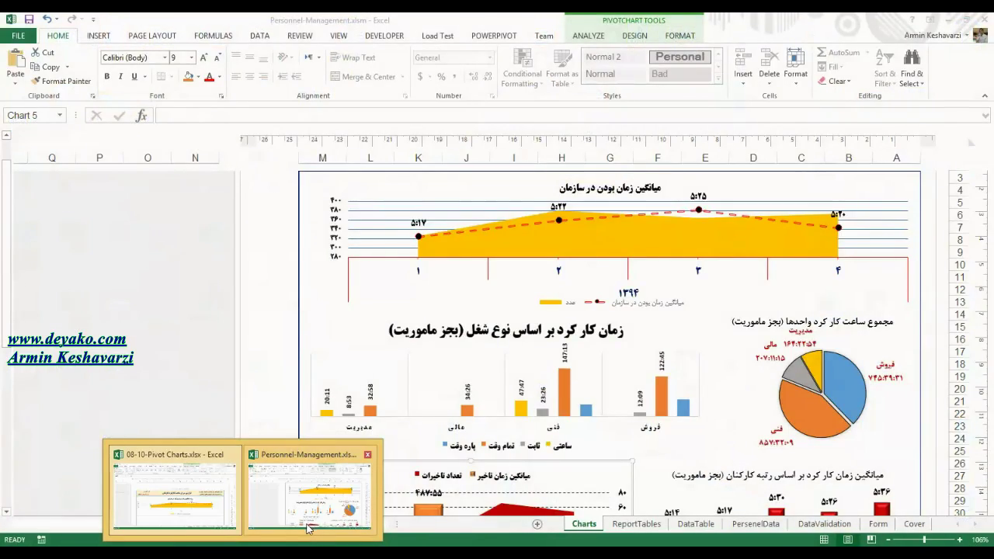
left_click(251, 343)
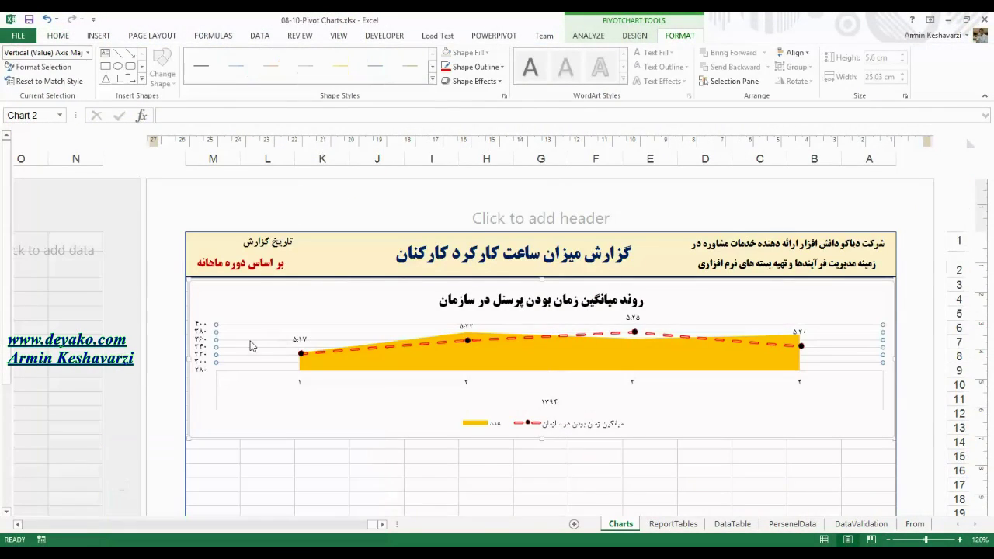
left_click(468, 68)
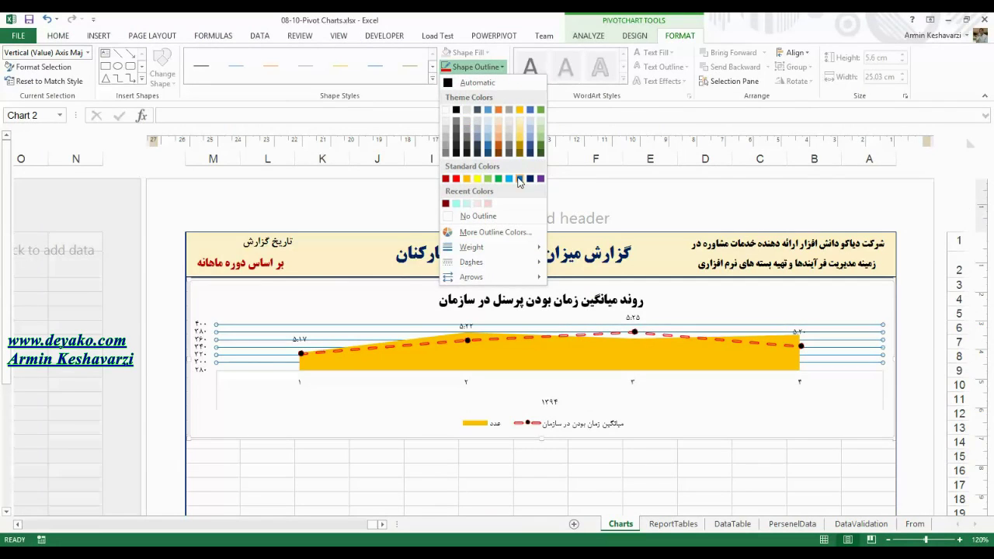
left_click(520, 179)
Step: Set the category axis line to Automatic black and open its Format Axis settings
left_click(241, 373)
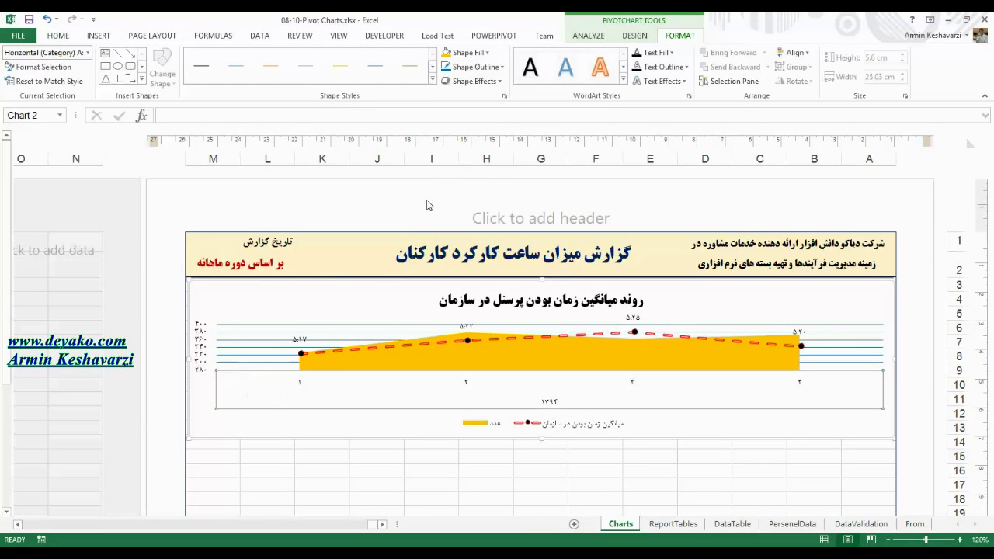
left_click(474, 67)
left_click(455, 84)
left_click(291, 382)
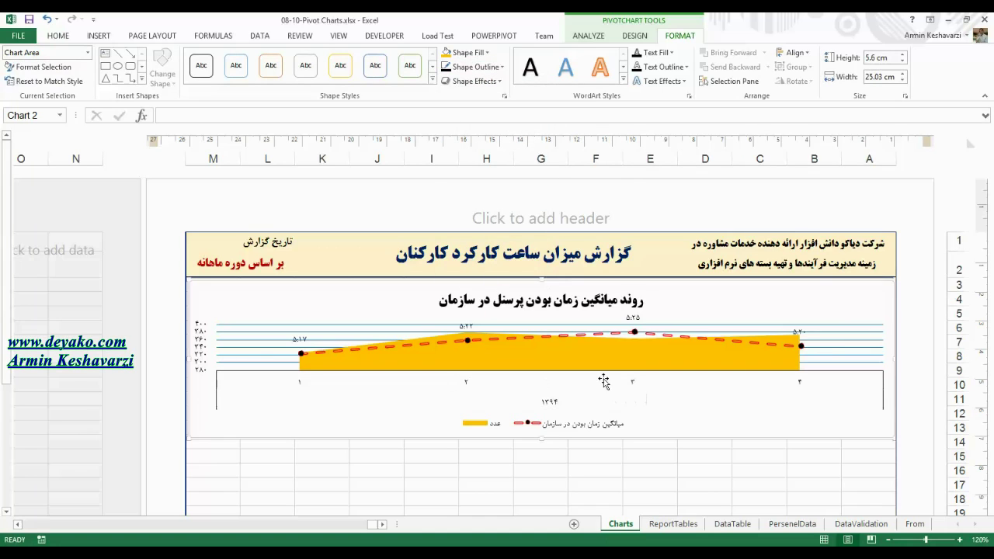
left_click(883, 371)
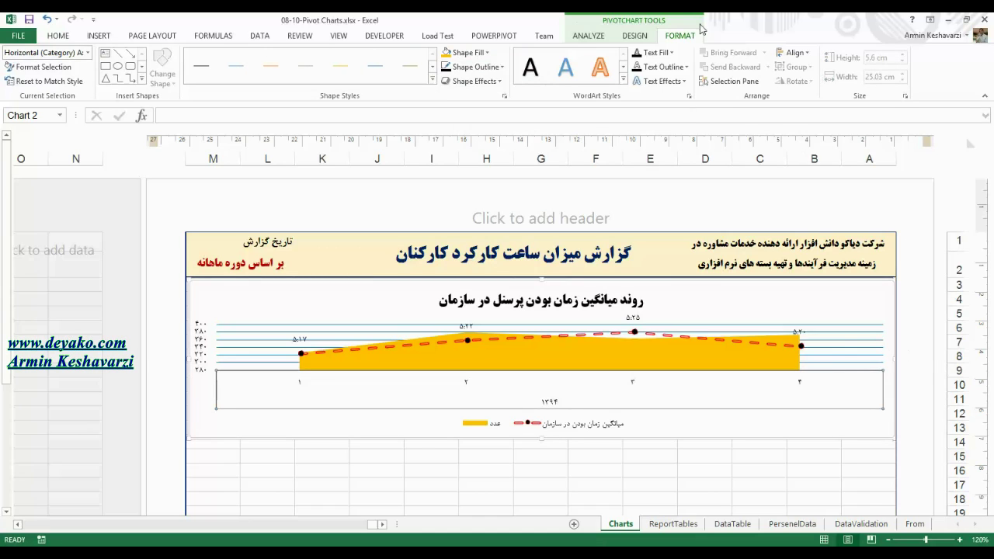
right_click(837, 377)
right_click(815, 378)
right_click(815, 378)
left_click(800, 386)
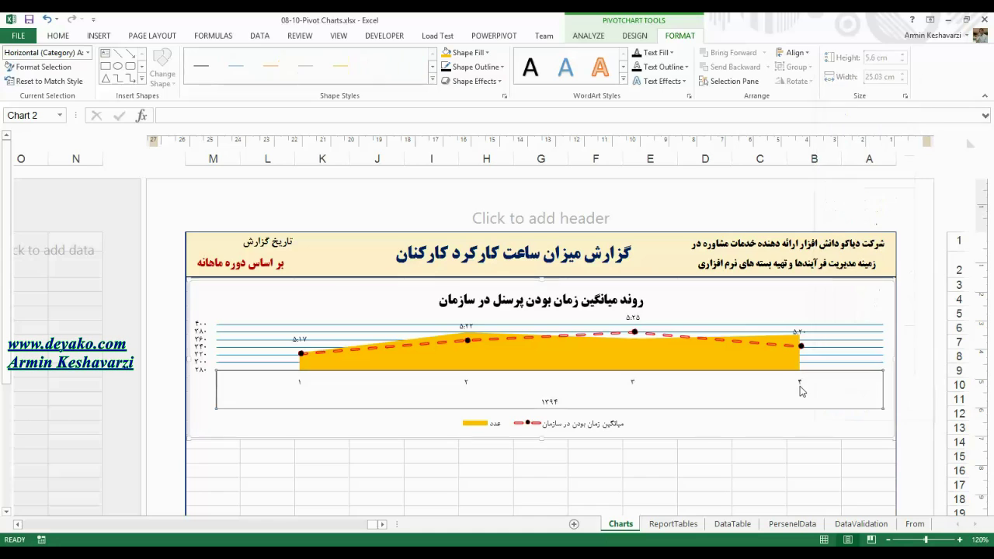
right_click(799, 386)
left_click(843, 378)
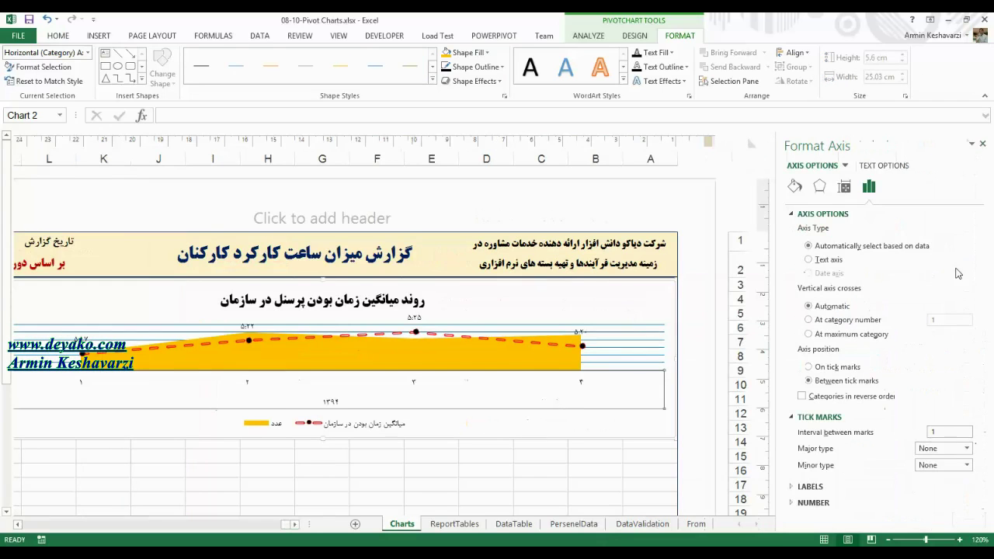
Step: Set the category axis major and minor tick marks to Outside, then reposition the chart
left_click(812, 486)
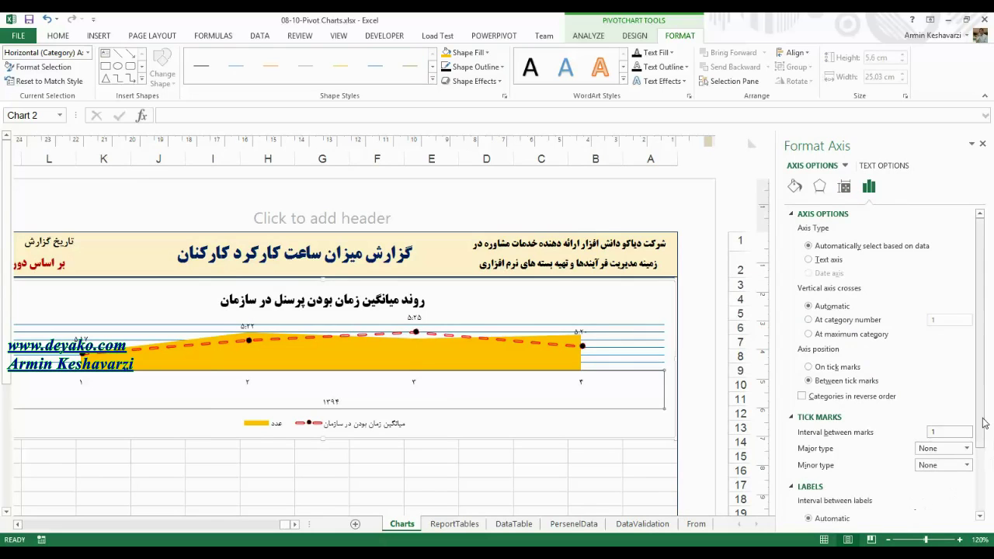
left_click(967, 448)
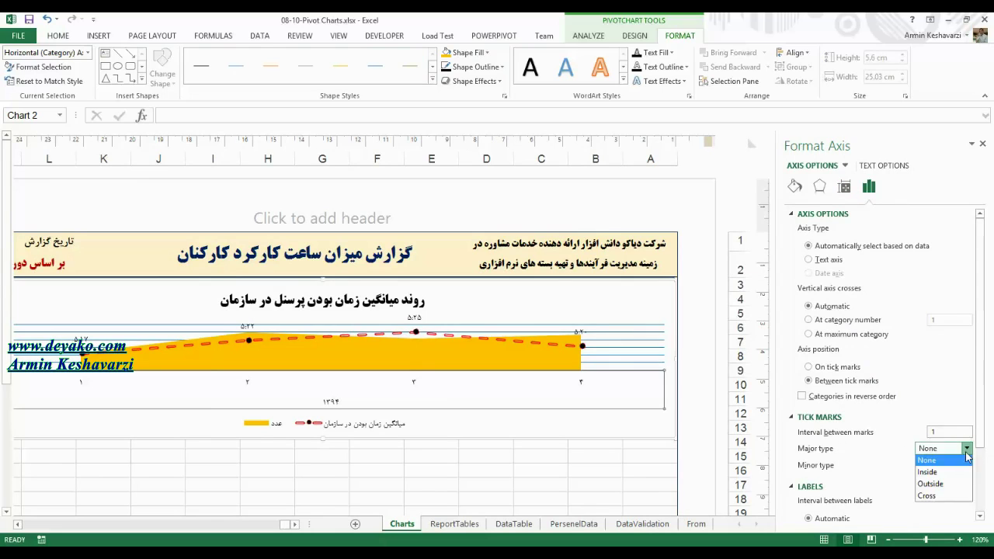
left_click(939, 485)
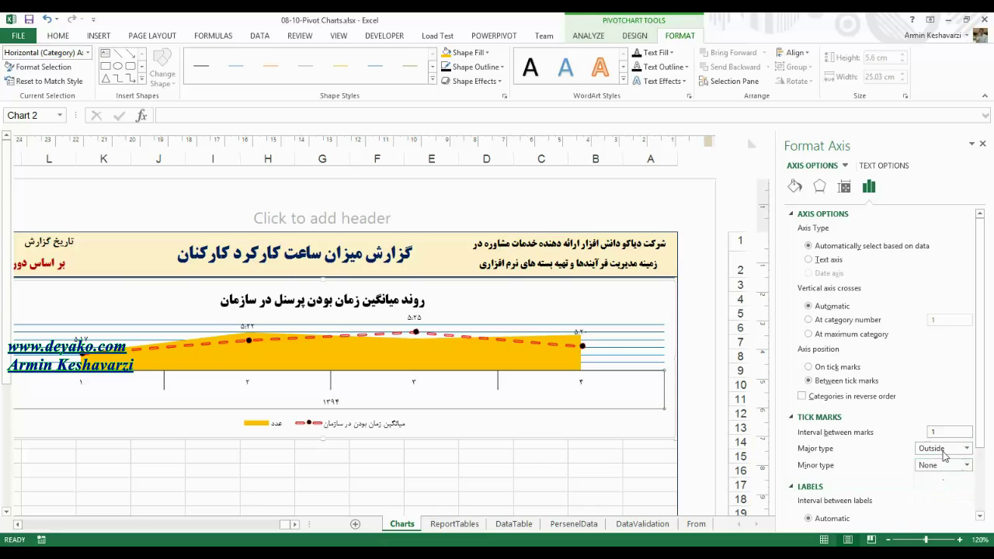
left_click(968, 465)
left_click(943, 501)
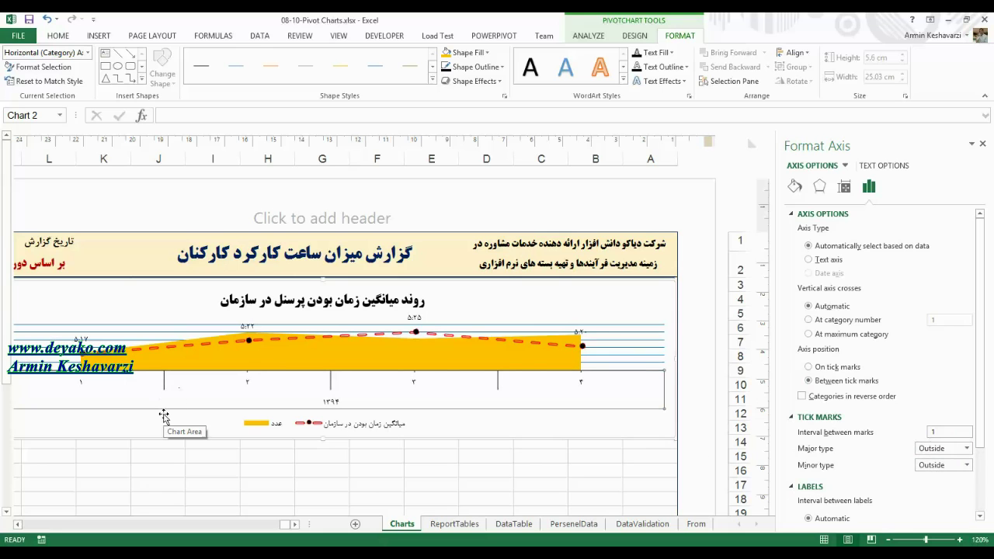
left_click(982, 145)
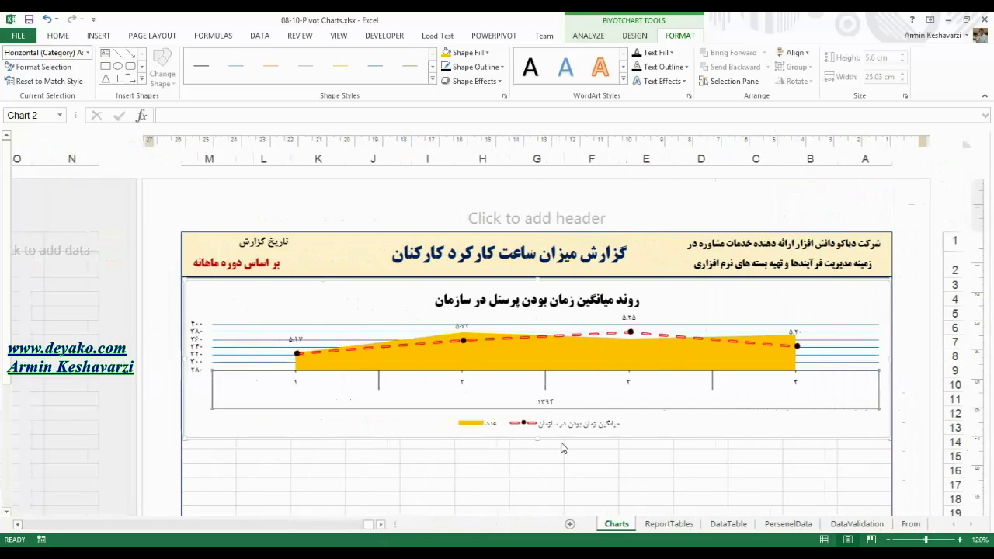
left_click(334, 428)
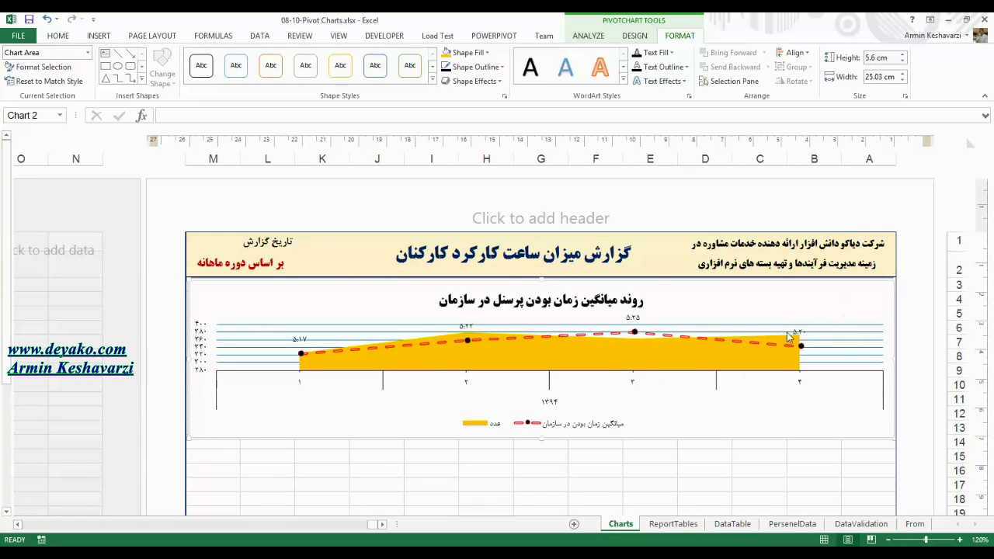
mouse_move(724, 329)
left_mouse_down()
mouse_move(733, 267)
mouse_move(786, 306)
left_mouse_up()
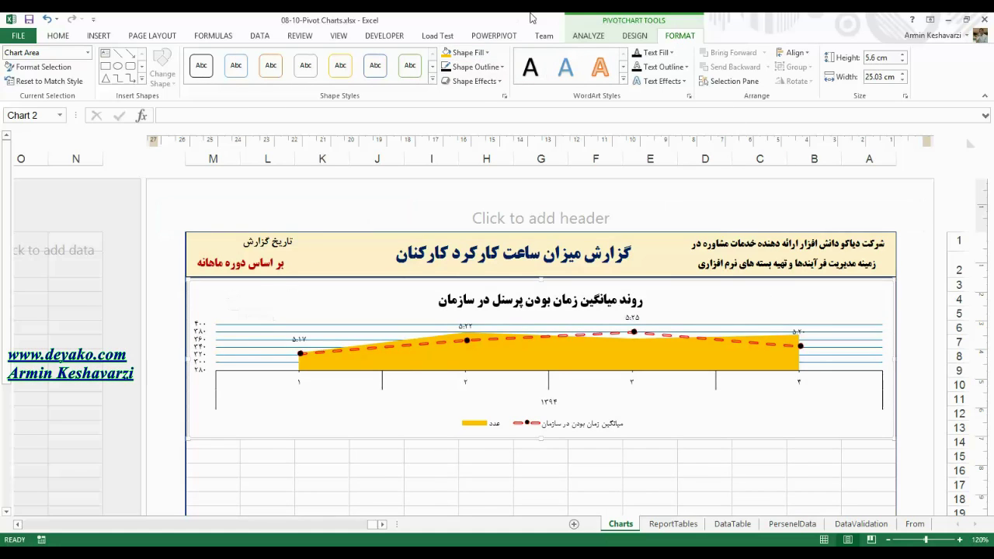
Step: Set No Fill on the chart area and on the plot area
left_click(466, 52)
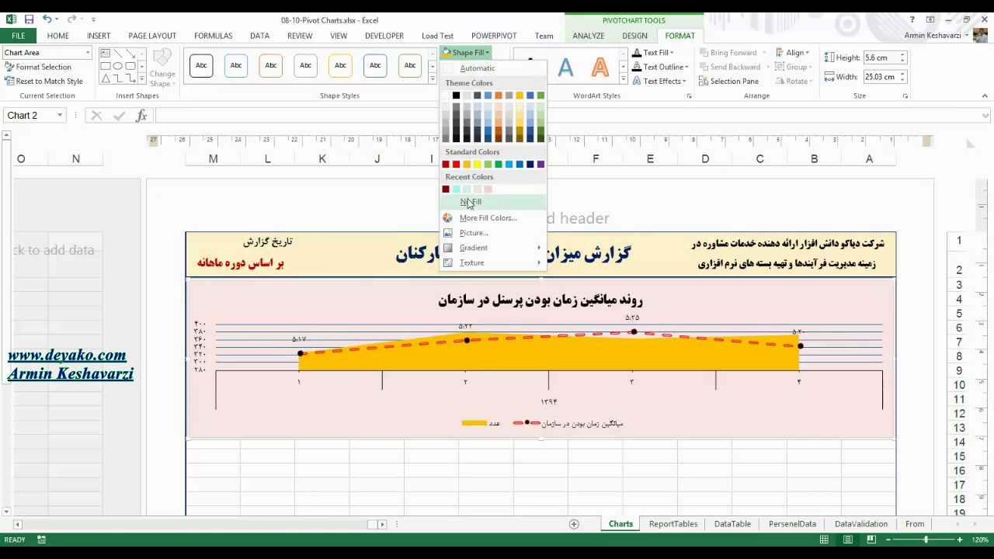
left_click(470, 201)
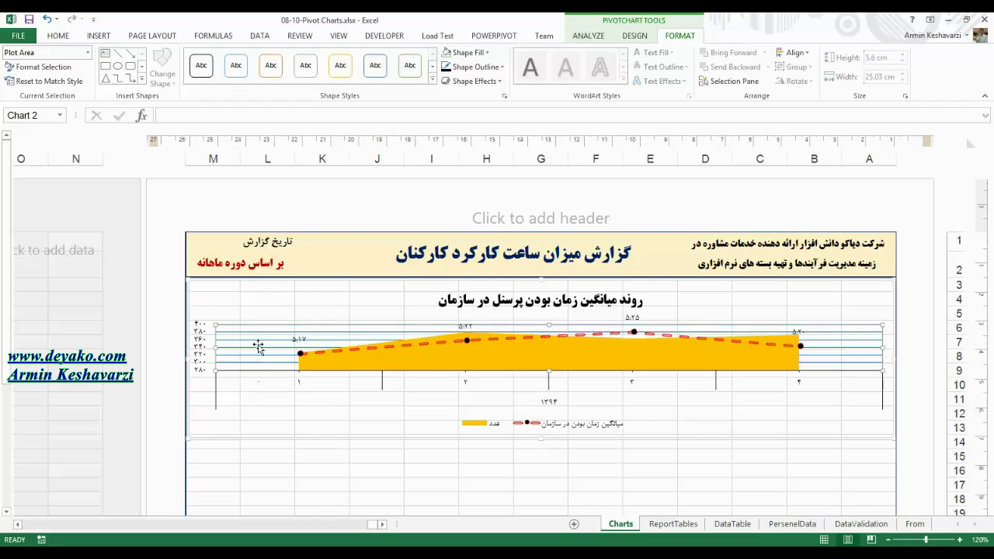
left_click(259, 337)
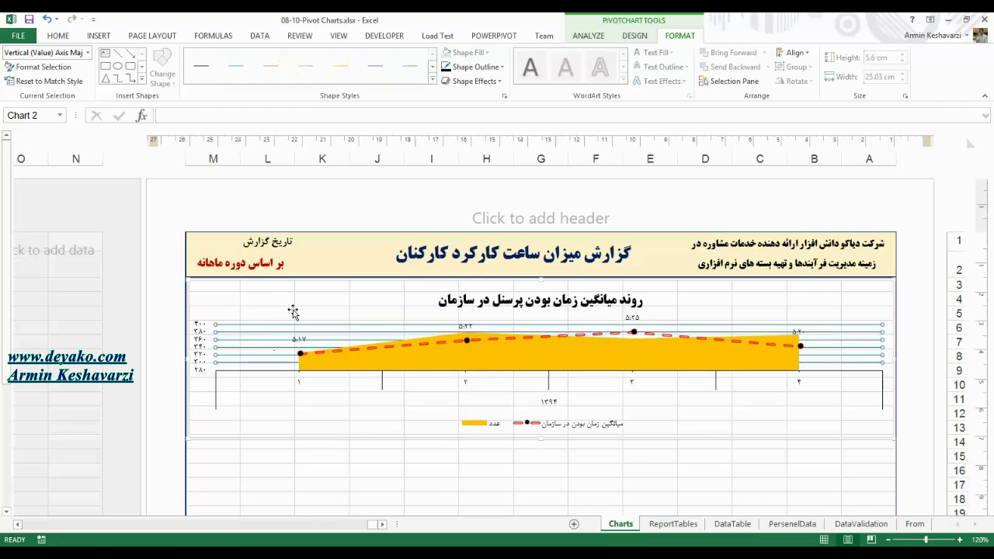
left_click(241, 323)
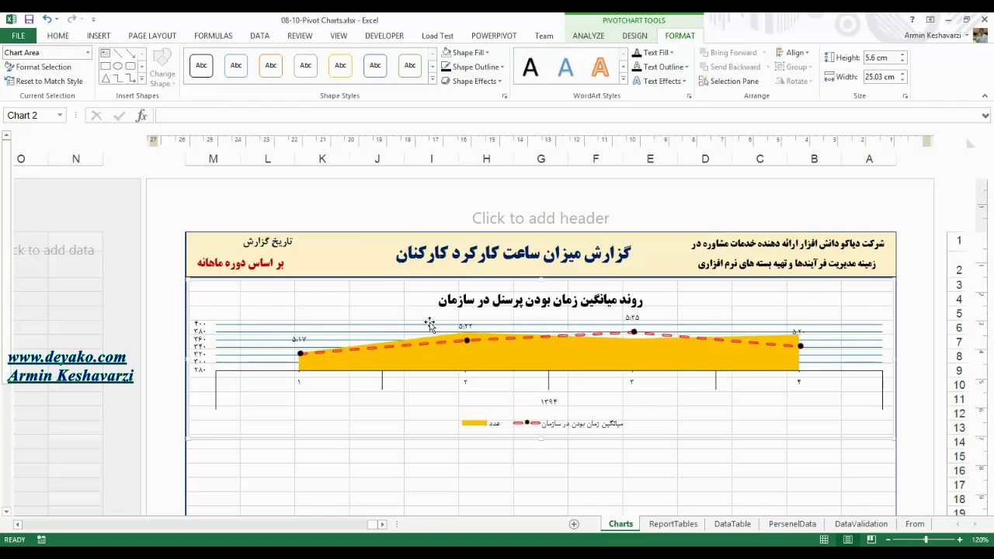
left_click(427, 349)
left_click(292, 340)
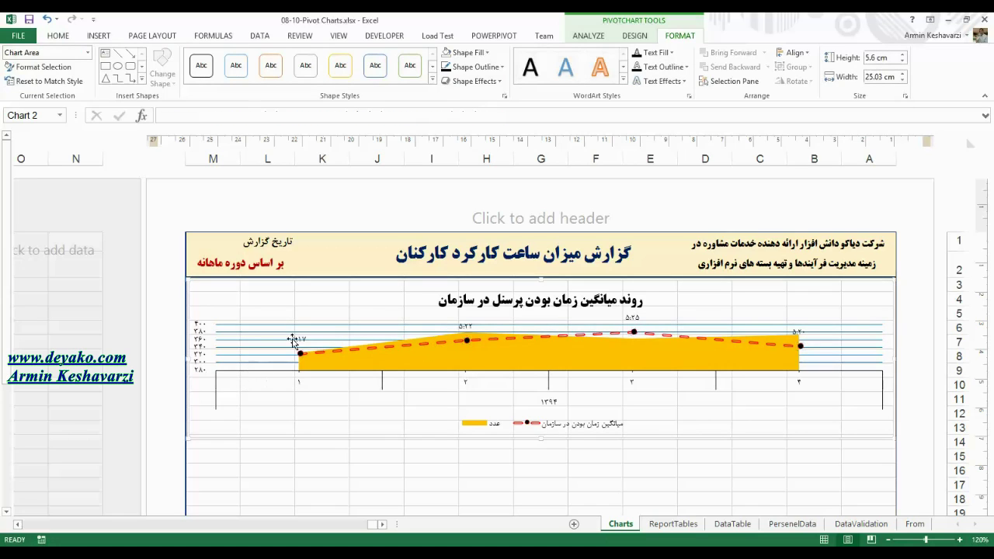
left_click(278, 331)
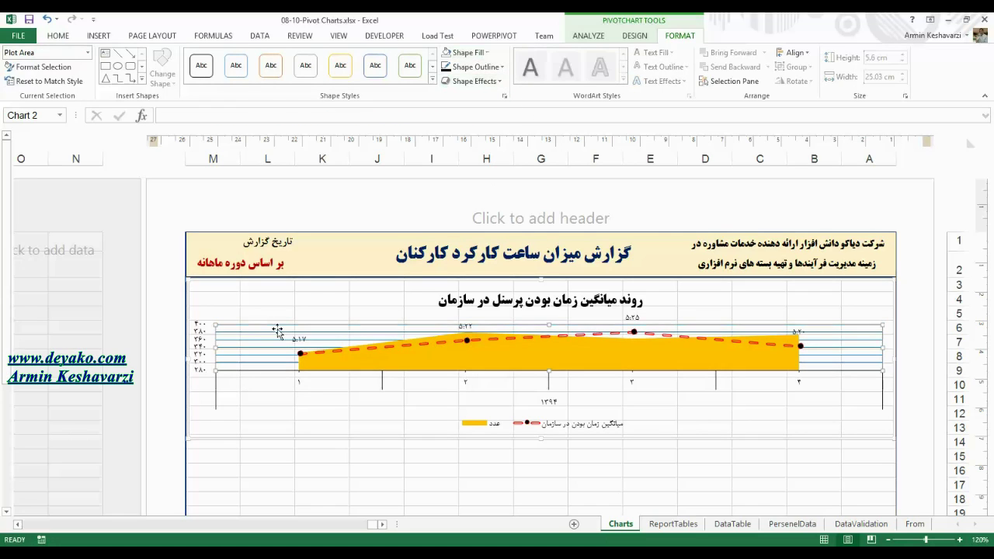
left_click(468, 52)
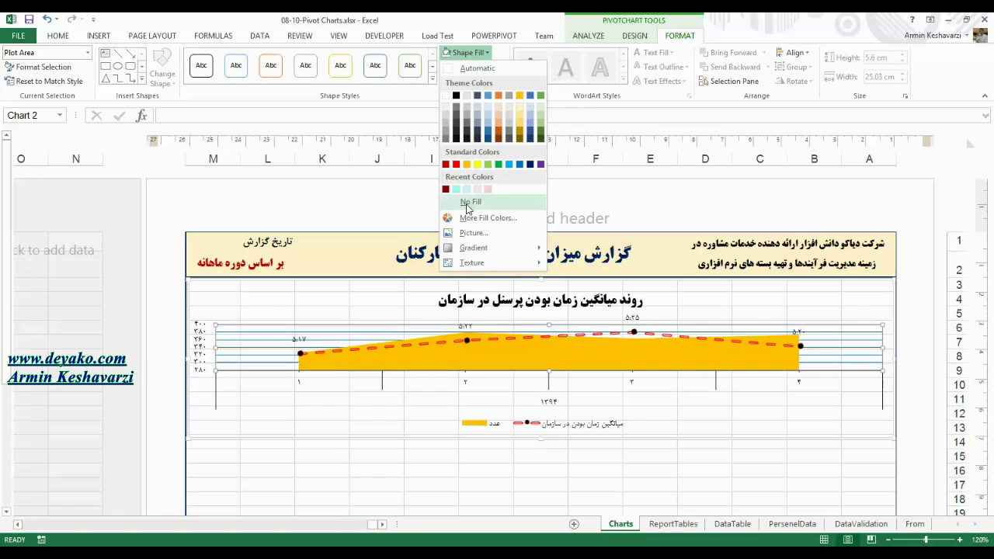
left_click(468, 203)
left_click(341, 469)
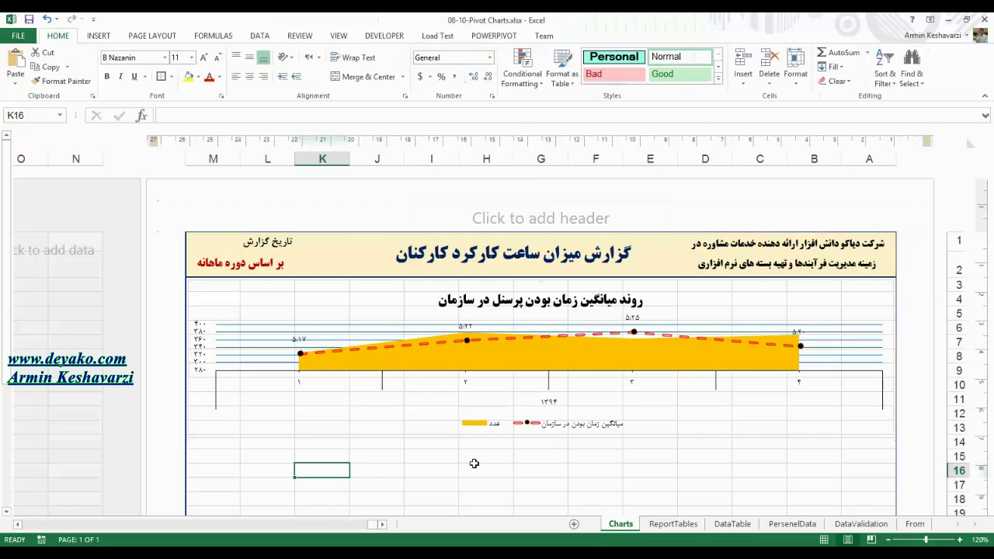
left_click(853, 287)
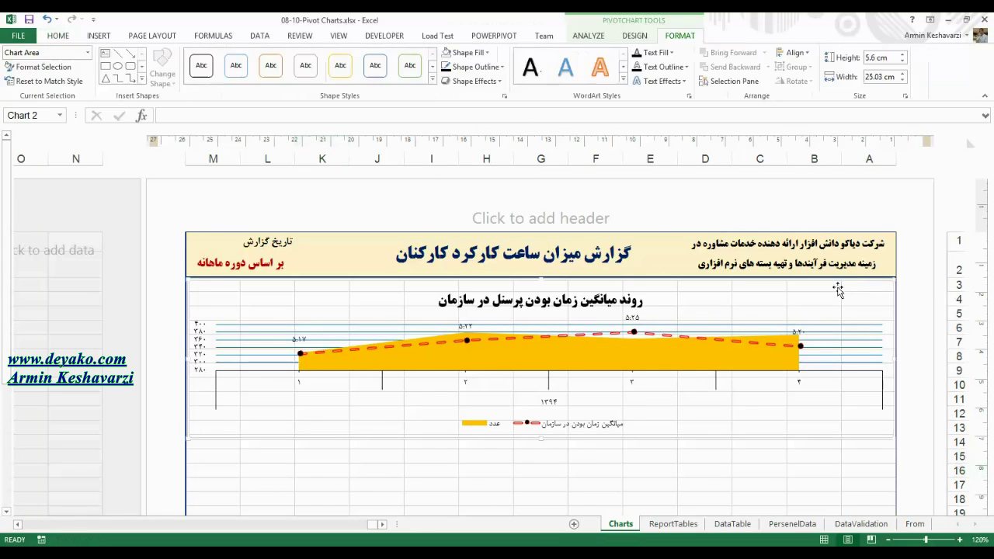
Step: Turn off the Ruler and the Gridlines View on the Charts sheet
left_click(636, 36)
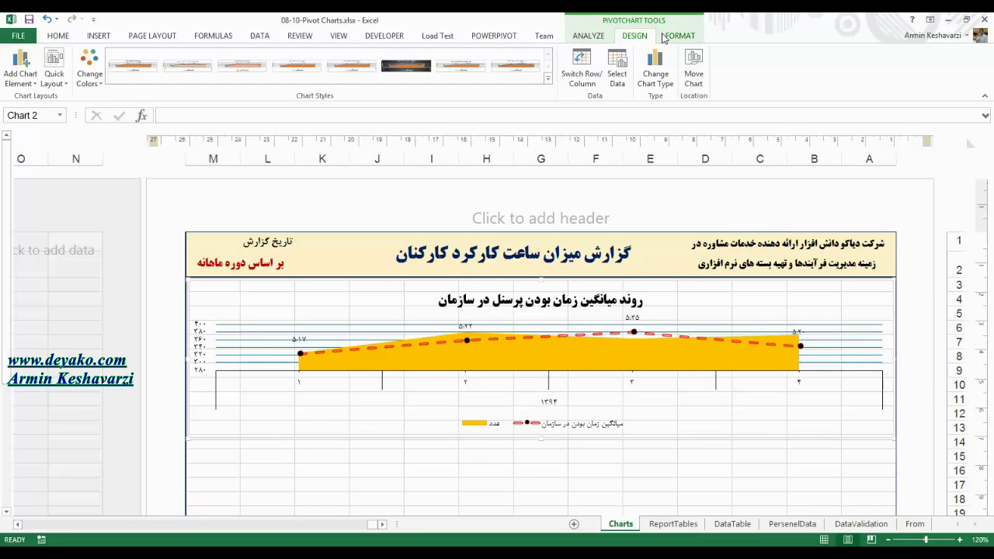
left_click(339, 36)
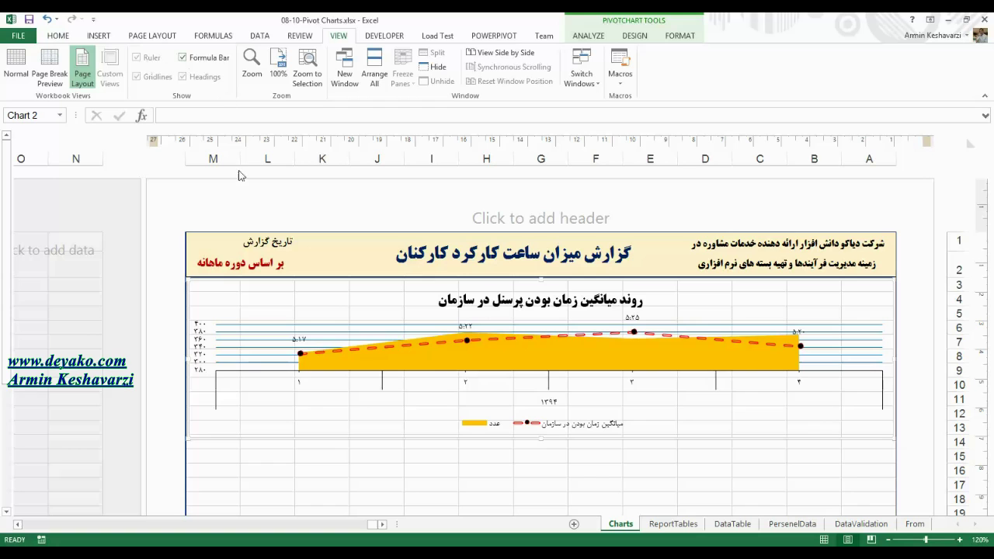
left_click(282, 472)
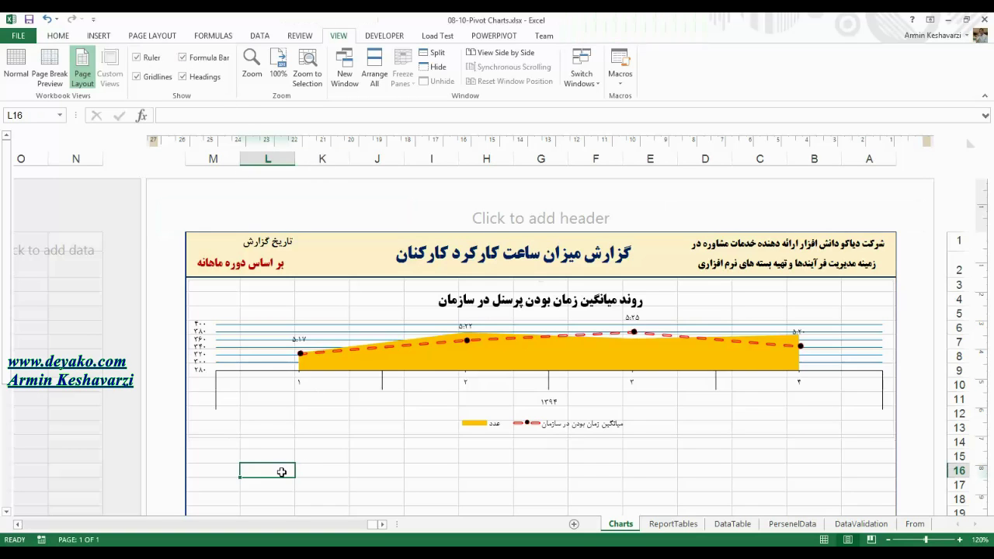
left_click(136, 59)
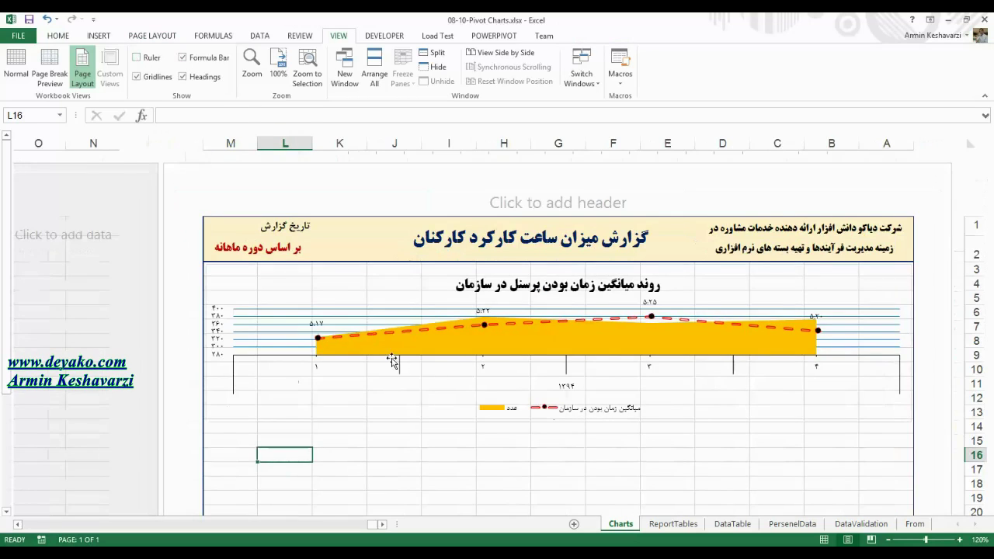
left_click(152, 36)
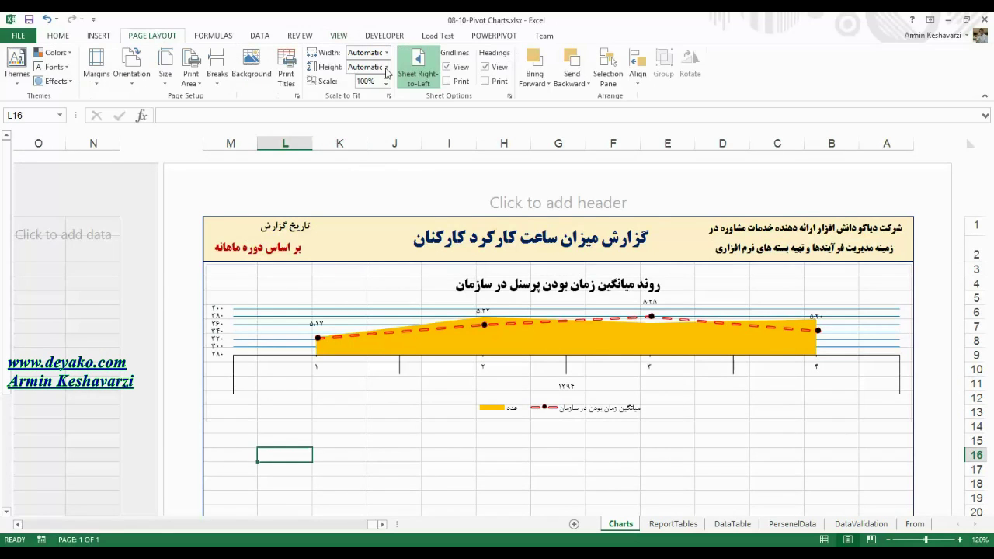
left_click(462, 70)
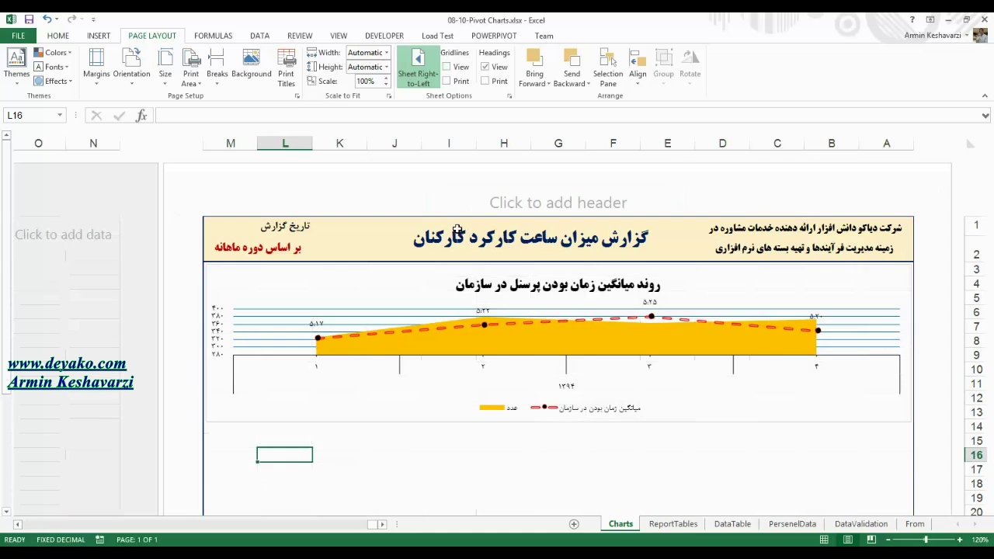
left_click(362, 480)
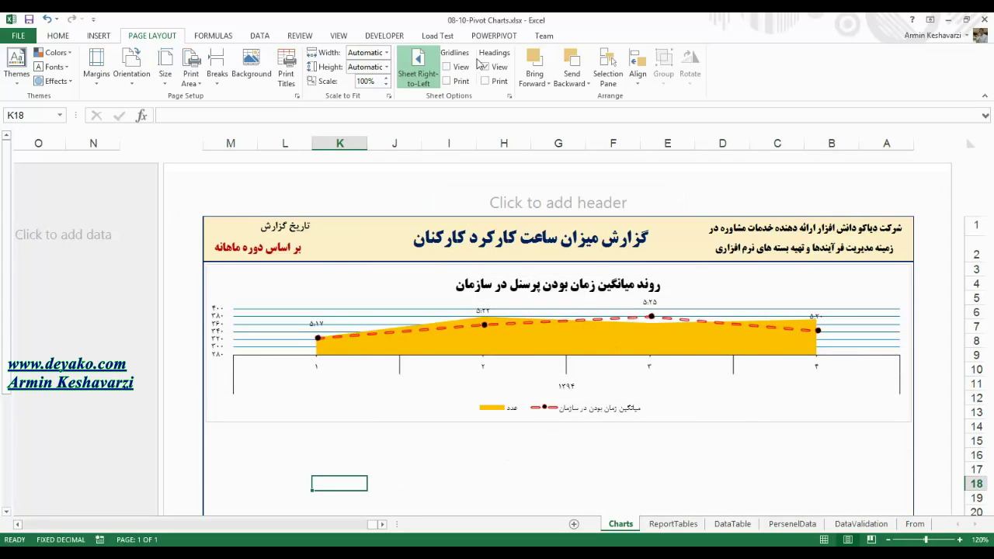
left_click(338, 37)
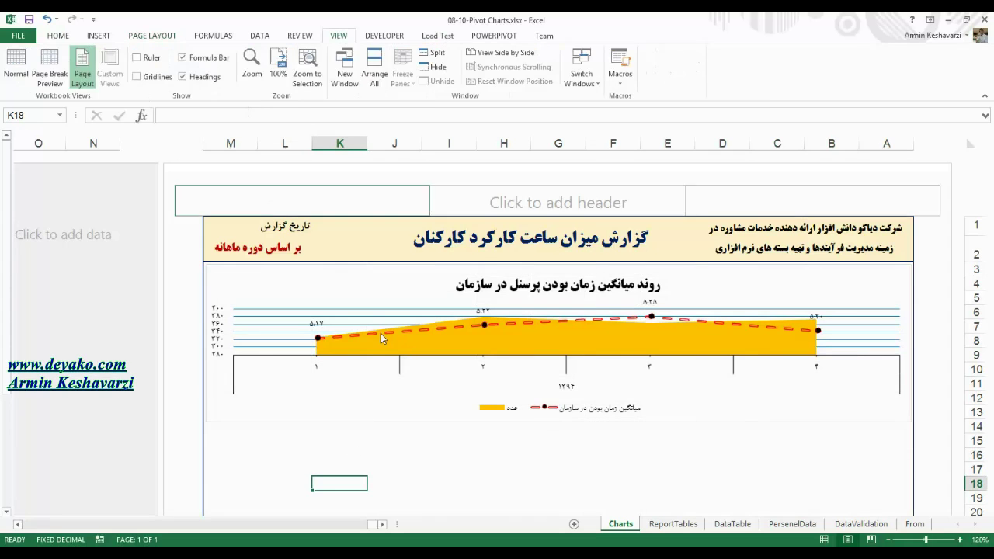
Step: Remove the combo chart's border with No Outline
left_click(417, 483)
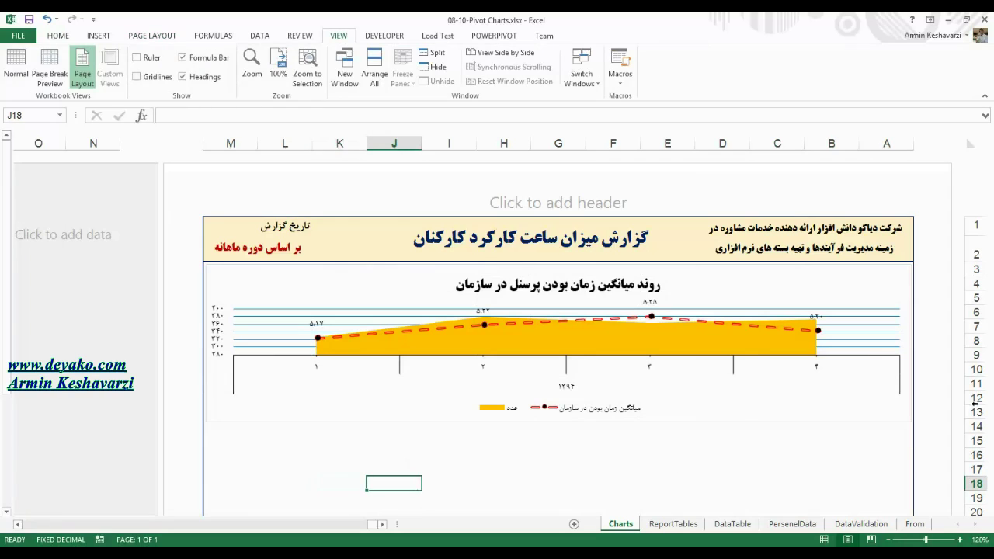
left_click(215, 426)
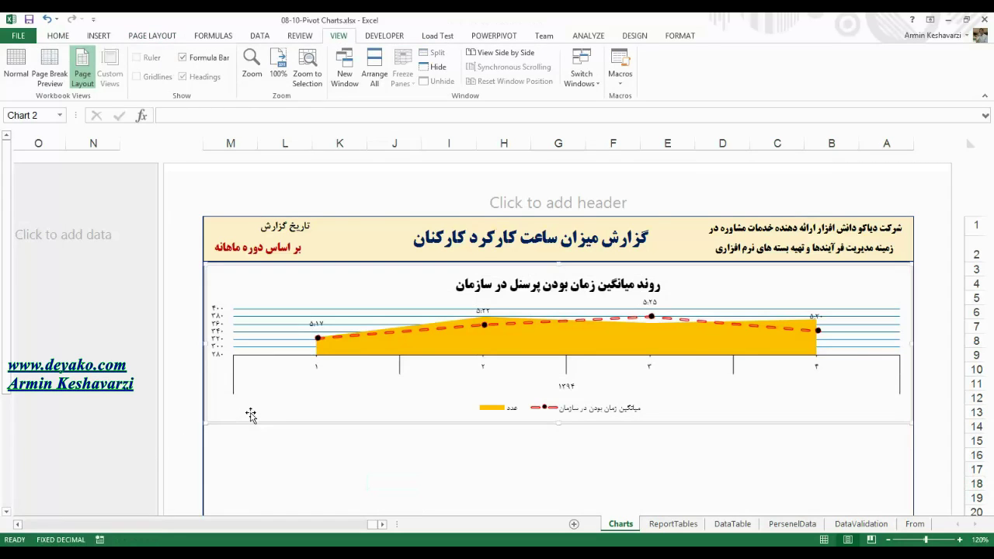
left_click(682, 36)
left_click(495, 67)
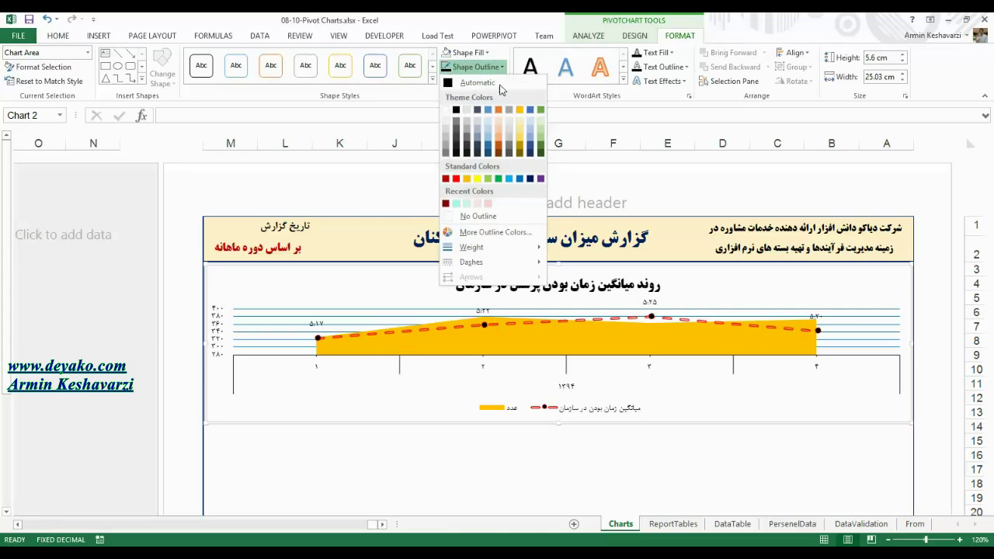
left_click(497, 219)
left_click(439, 465)
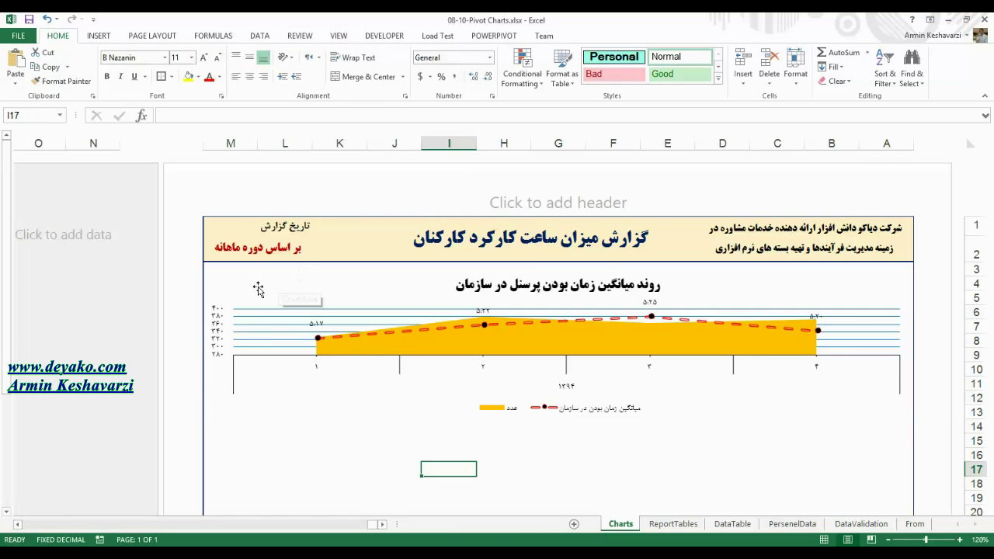
Step: Make the vertical axis labels bold and shorten the chart slightly from the bottom
left_click(220, 323)
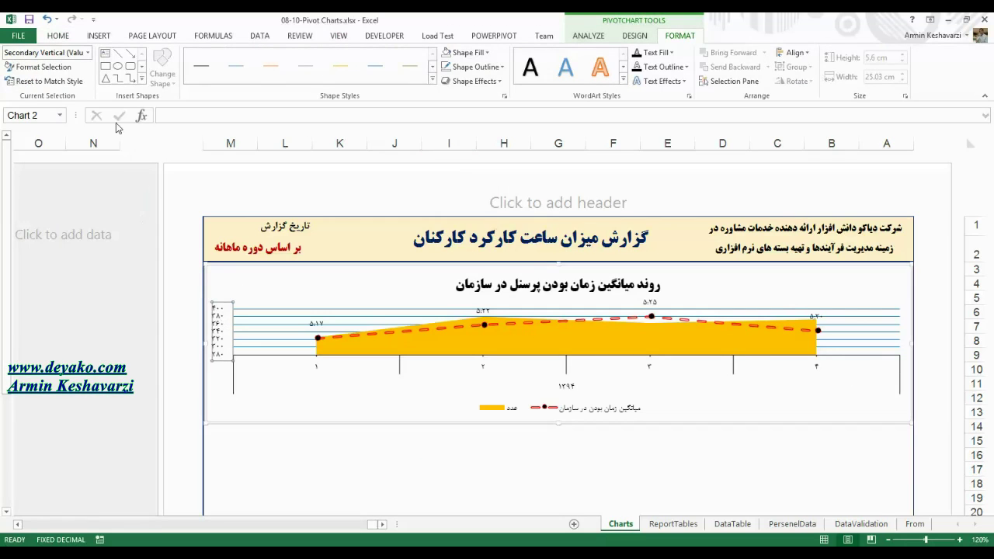
left_click(74, 39)
left_click(106, 75)
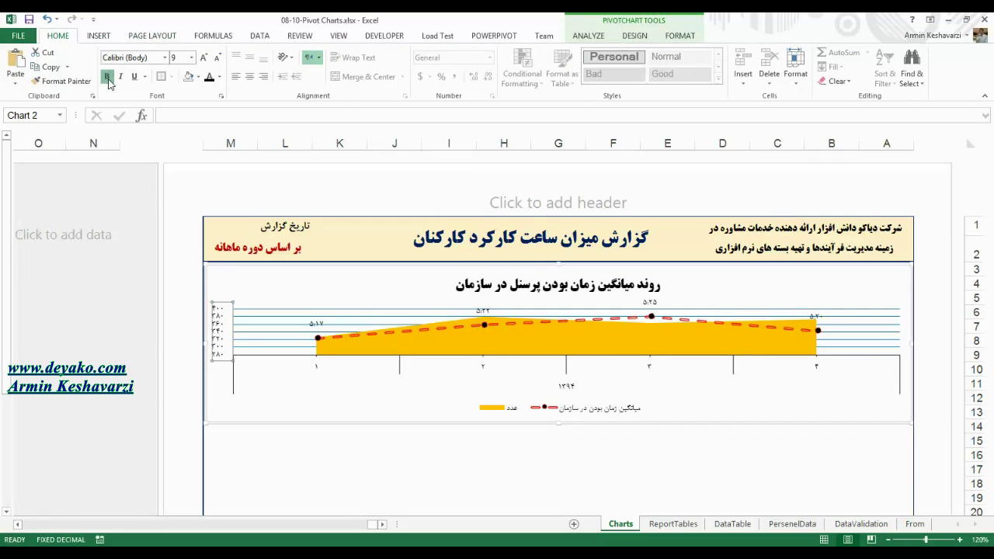
left_click(371, 479)
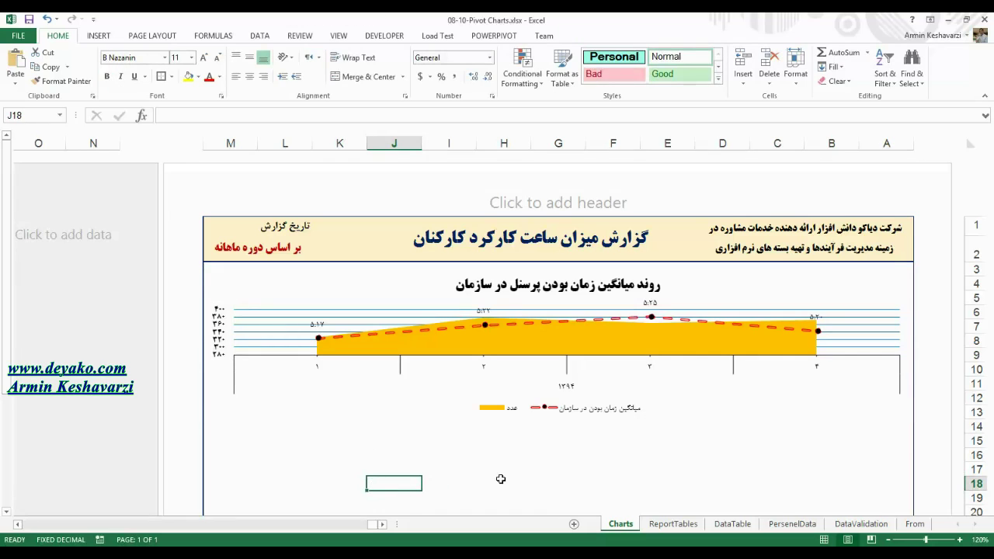
left_click(619, 396)
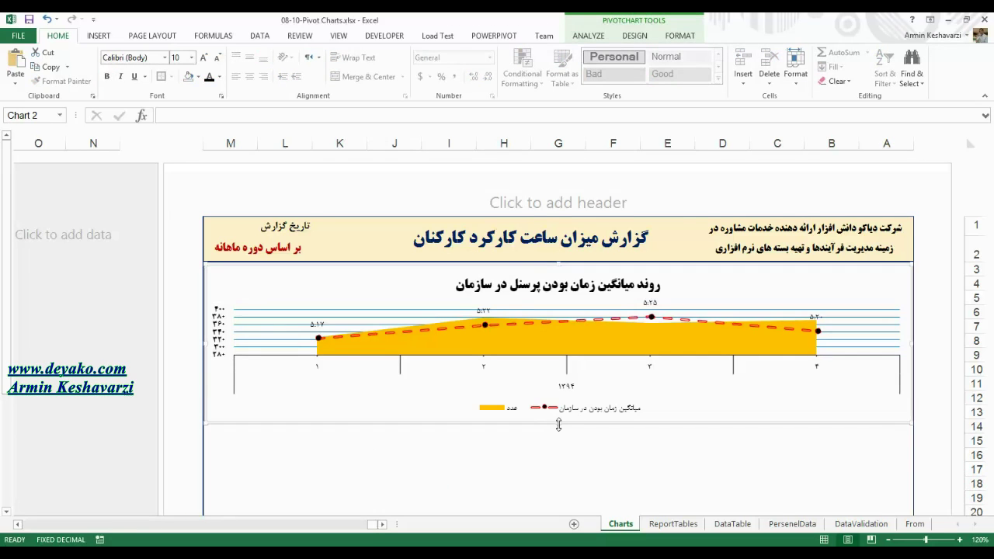
left_click_drag(558, 424, 558, 413)
left_click(557, 455)
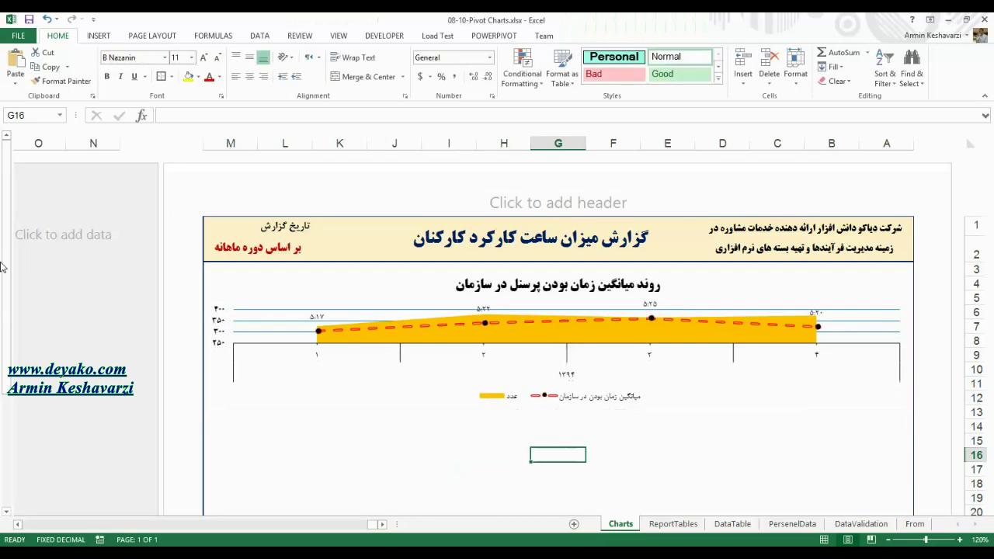
scroll(10, 264, "down", 3)
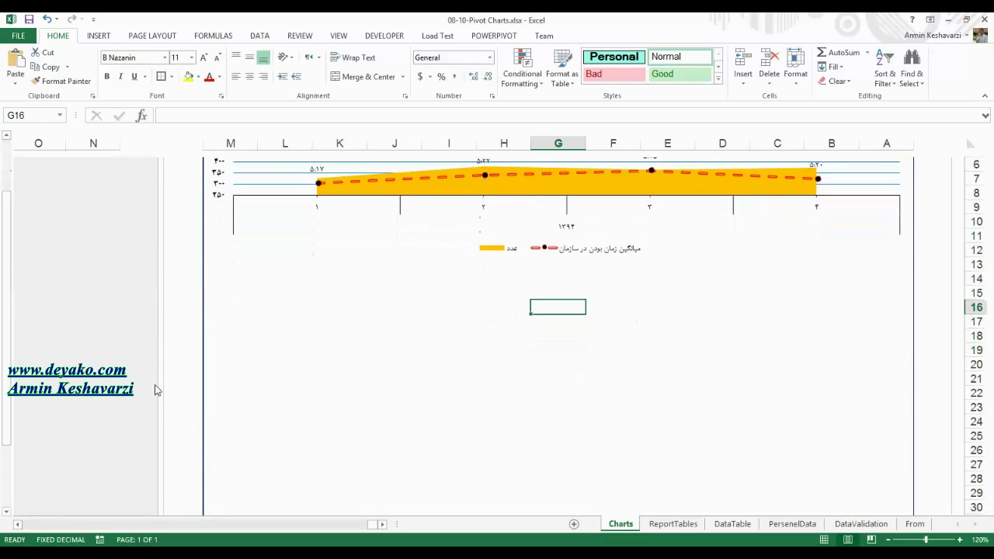
Step: Inspect the finished pie chart's label formatting in the Personnel-Management workbook
mouse_move(222, 544)
left_click(321, 505)
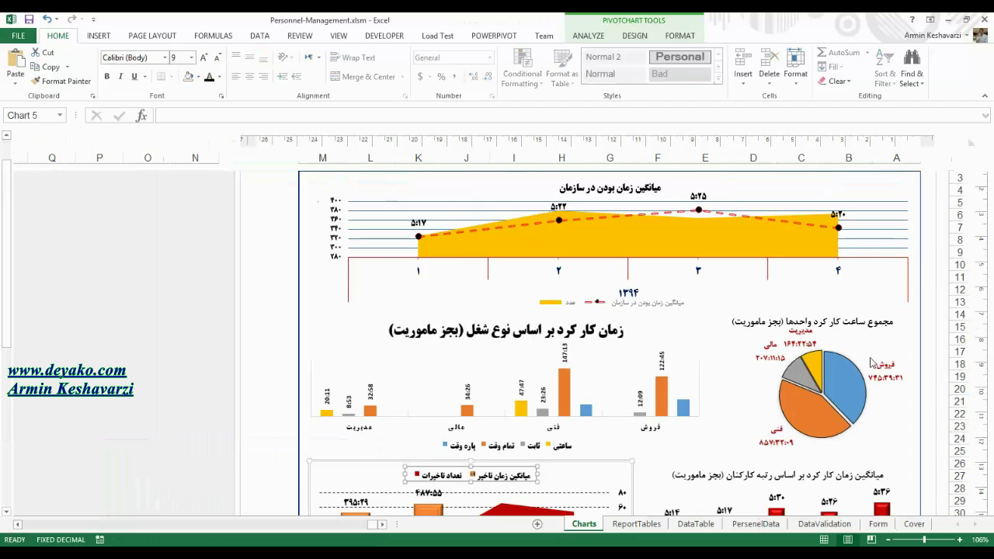
left_click_drag(4, 287, 5, 304)
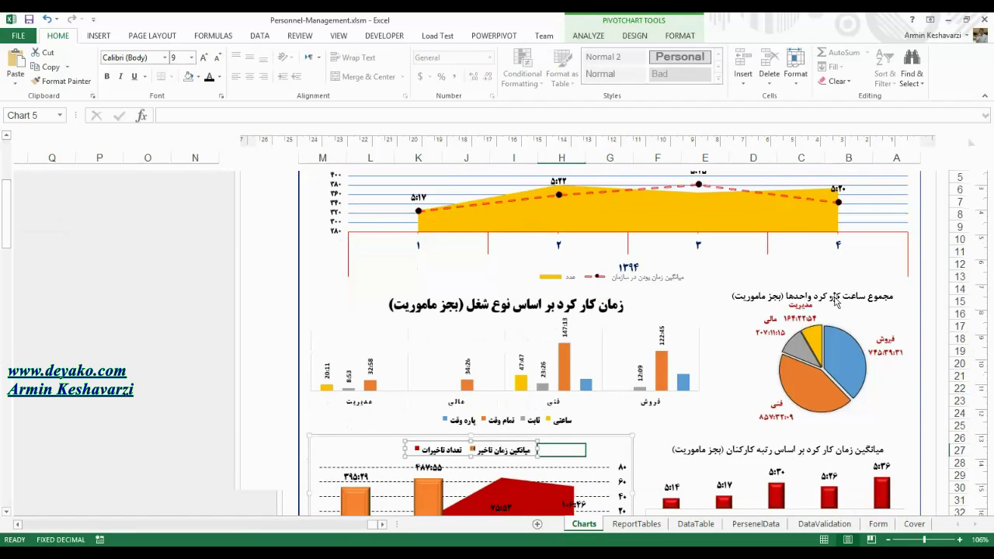
left_click(900, 318)
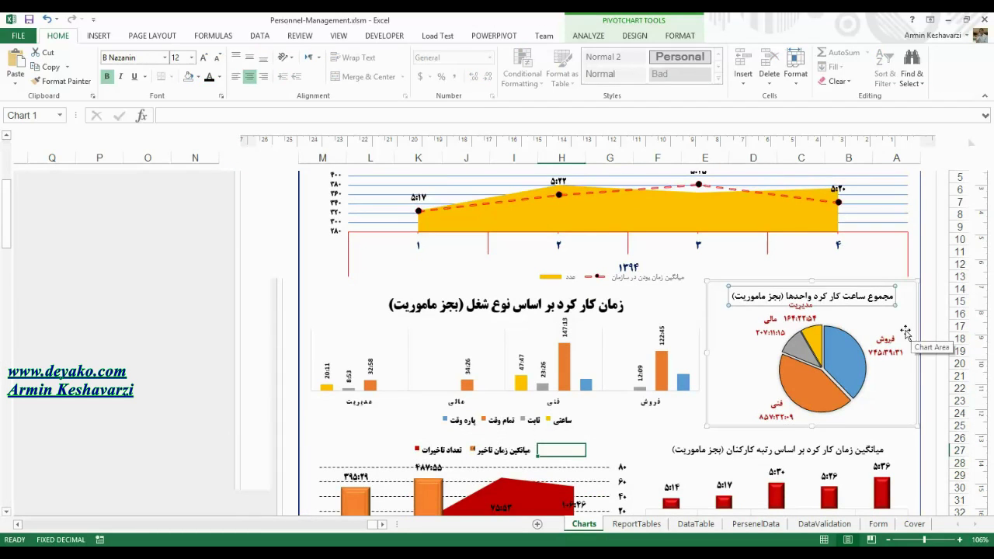
left_click(859, 324)
Step: Return to the 08-10-Pivot Charts workbook on the ReportTables sheet
mouse_move(240, 544)
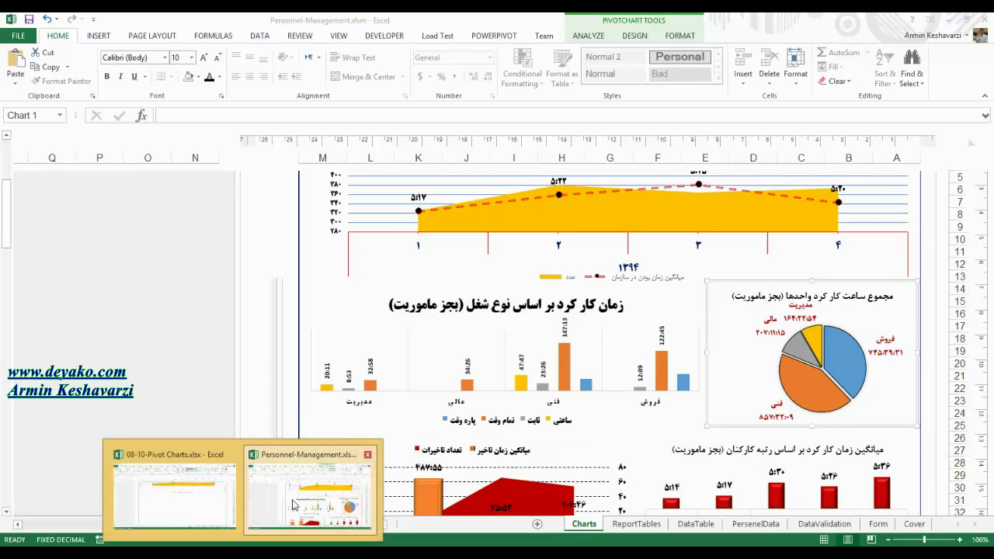
left_click(174, 493)
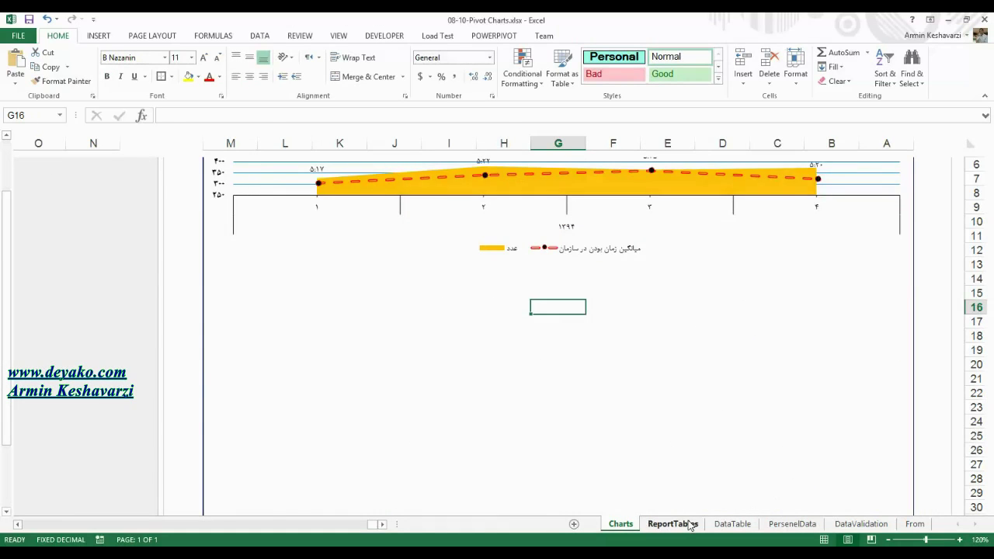
left_click(673, 524)
Step: Insert a plain pie PivotChart from the per-unit pivot table
left_click(243, 227)
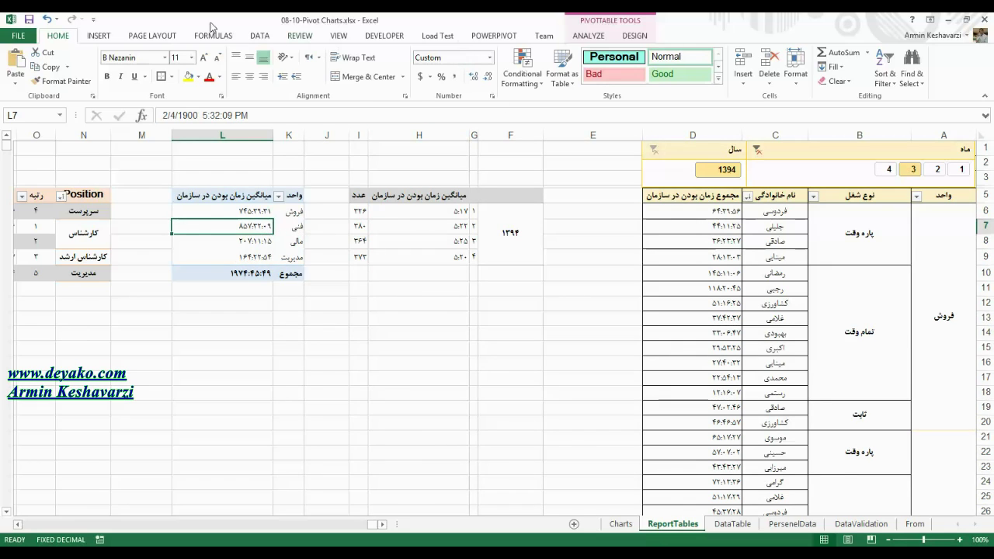
left_click(98, 35)
left_click(504, 59)
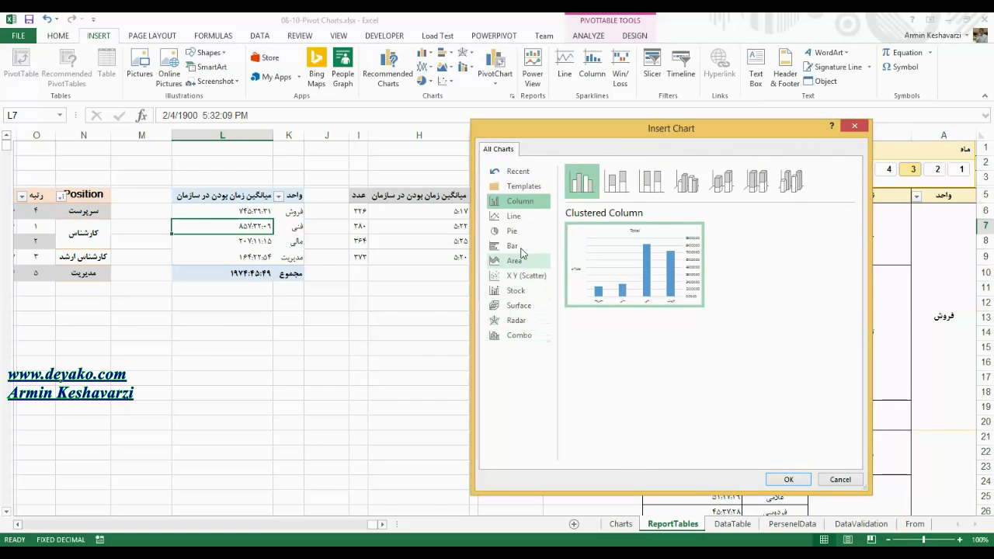
left_click(511, 231)
mouse_move(648, 258)
left_click(616, 181)
left_click(651, 181)
left_click(687, 181)
left_click(721, 181)
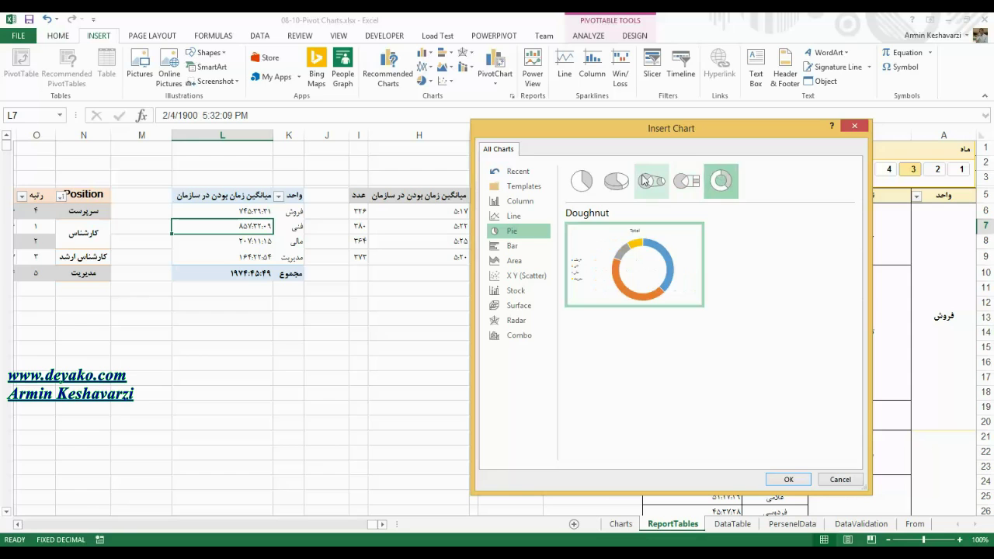
left_click(581, 181)
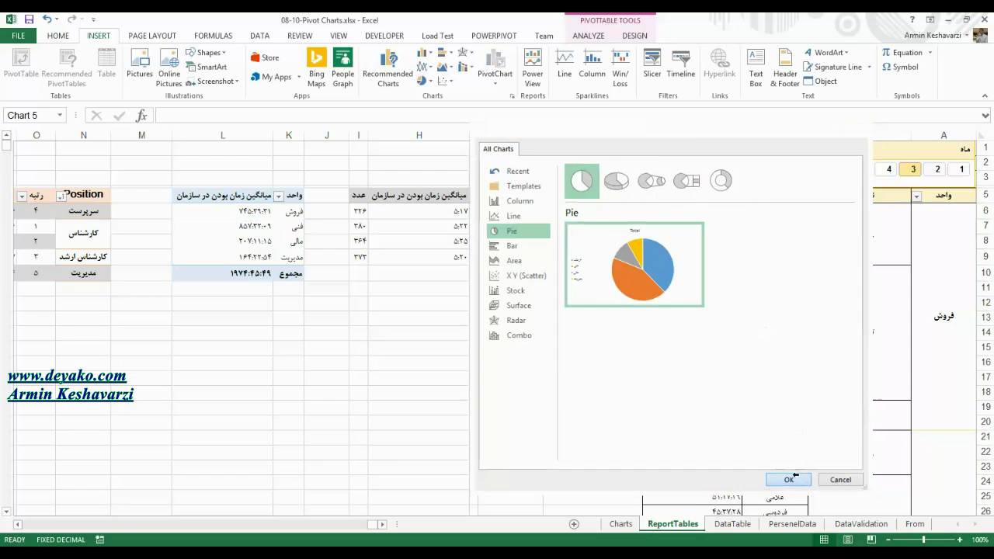
left_click(788, 479)
Step: Move the pie chart onto the Charts sheet below the gold area/red line combo chart
key("Escape")
left_click(620, 524)
key("ctrl+v")
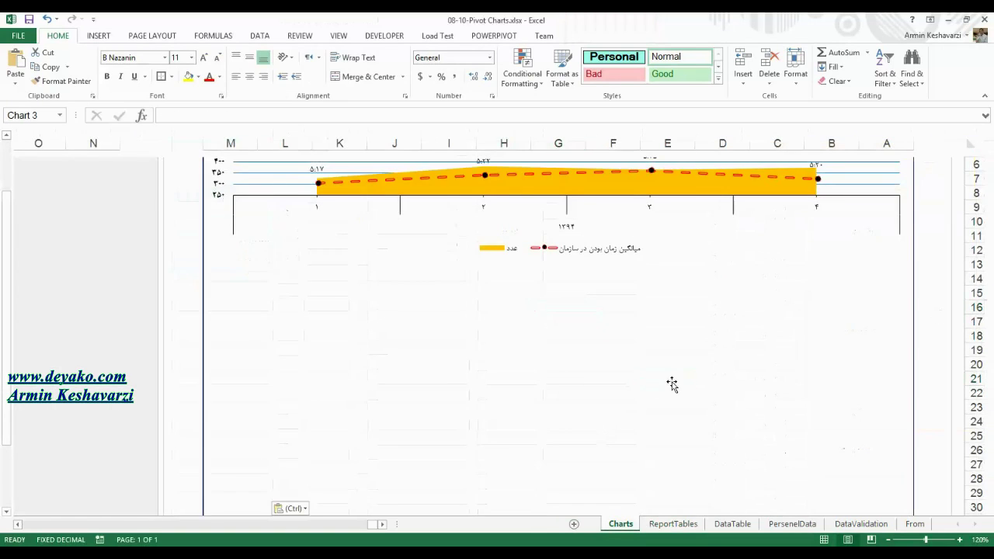
mouse_move(654, 373)
left_mouse_down()
mouse_move(812, 304)
mouse_move(881, 244)
left_mouse_up()
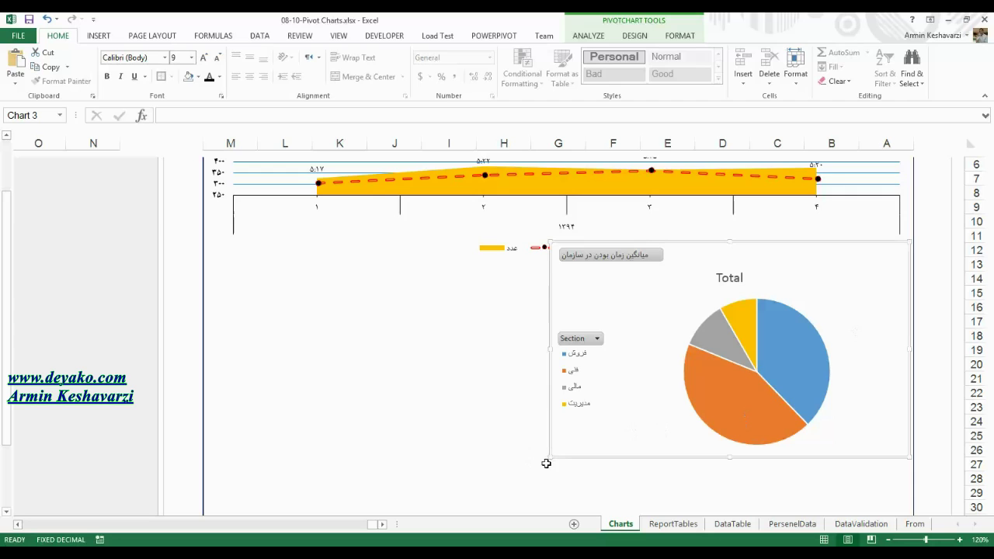
Step: Shrink the pie chart and hide all its field buttons
left_click_drag(553, 457, 657, 411)
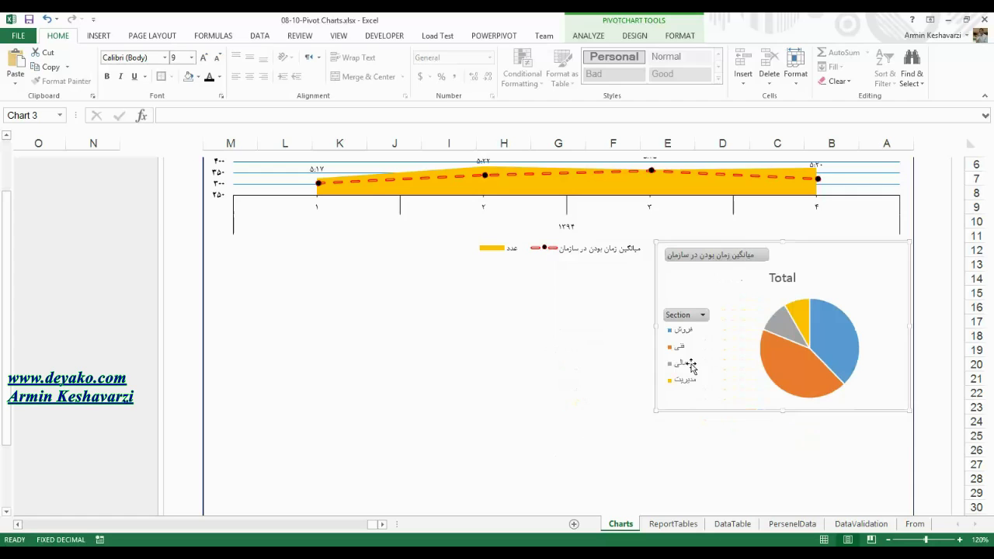
right_click(707, 261)
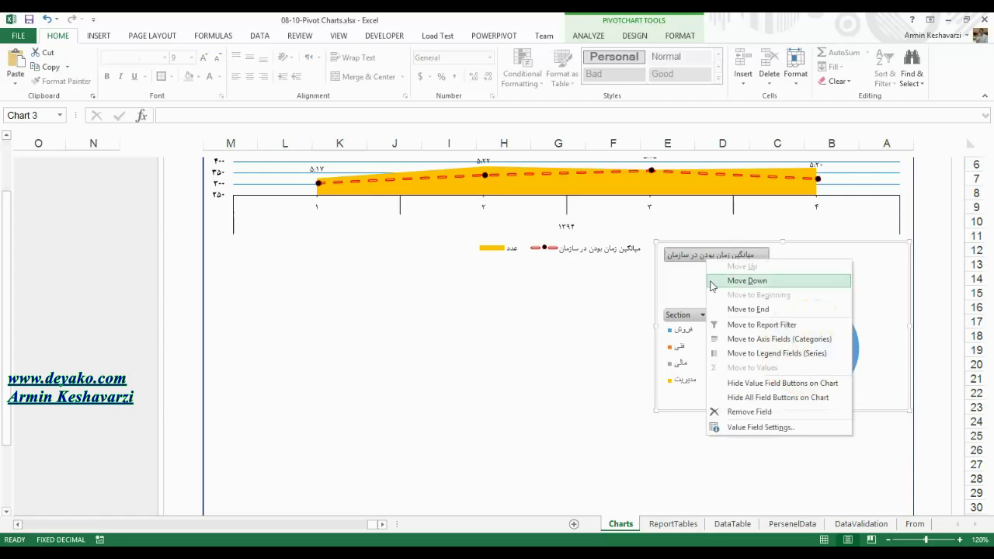
left_click(743, 383)
right_click(703, 305)
left_click(780, 443)
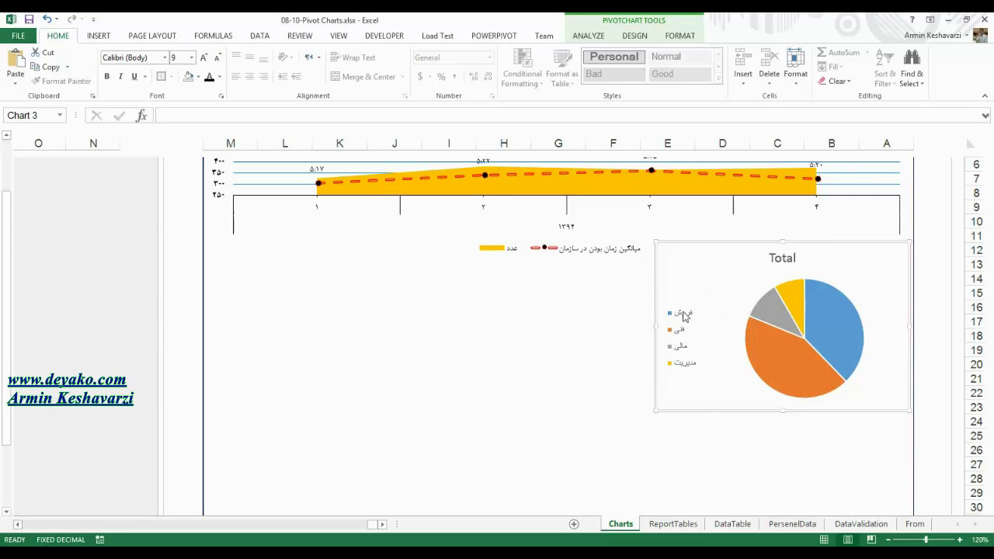
Step: Add Outside End data labels showing each slice's total time
left_click(774, 303)
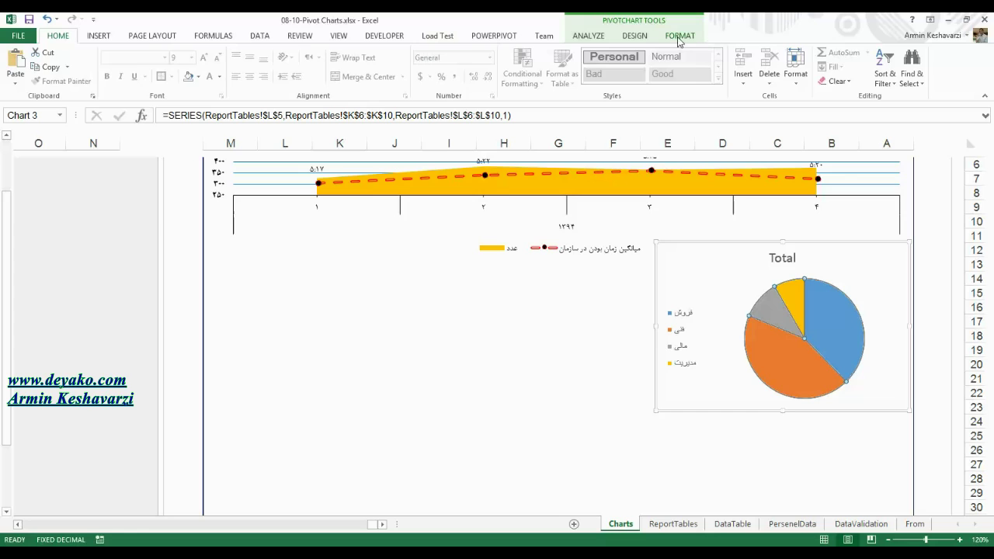
left_click(678, 39)
left_click(635, 37)
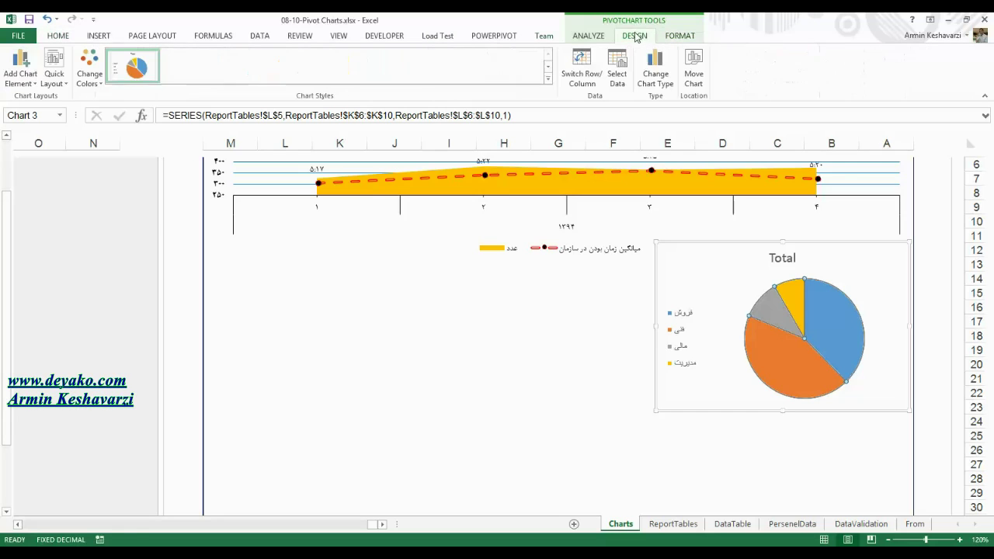
left_click(20, 70)
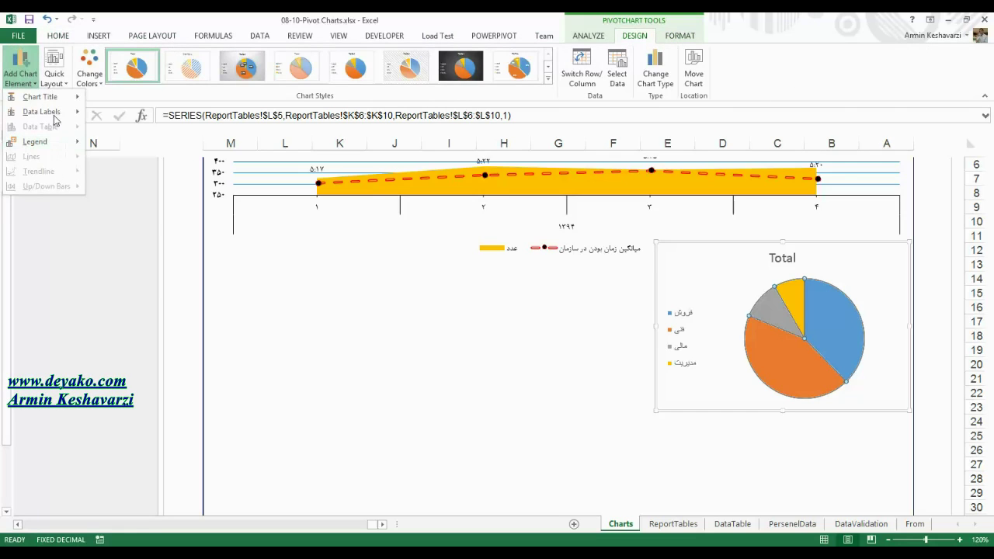
mouse_move(55, 116)
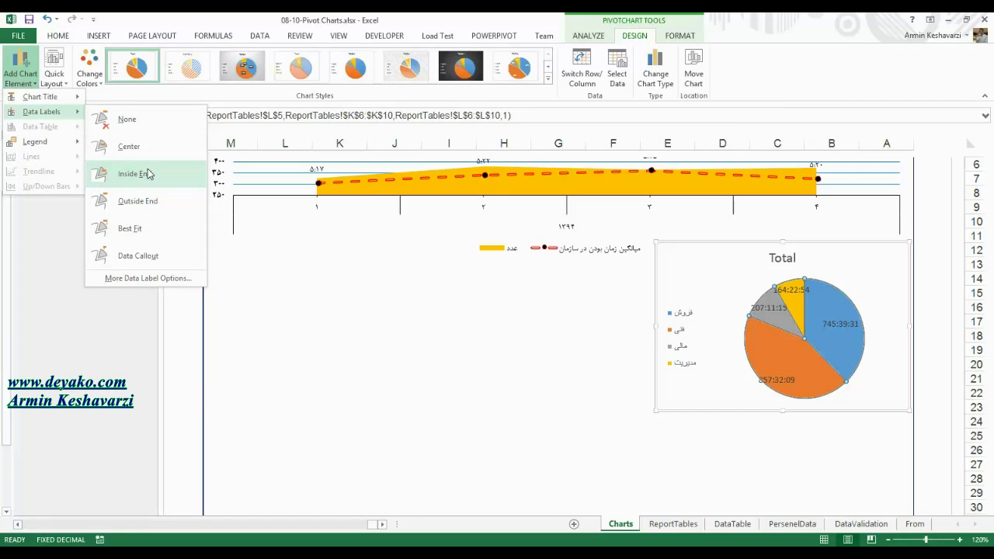
left_click(154, 201)
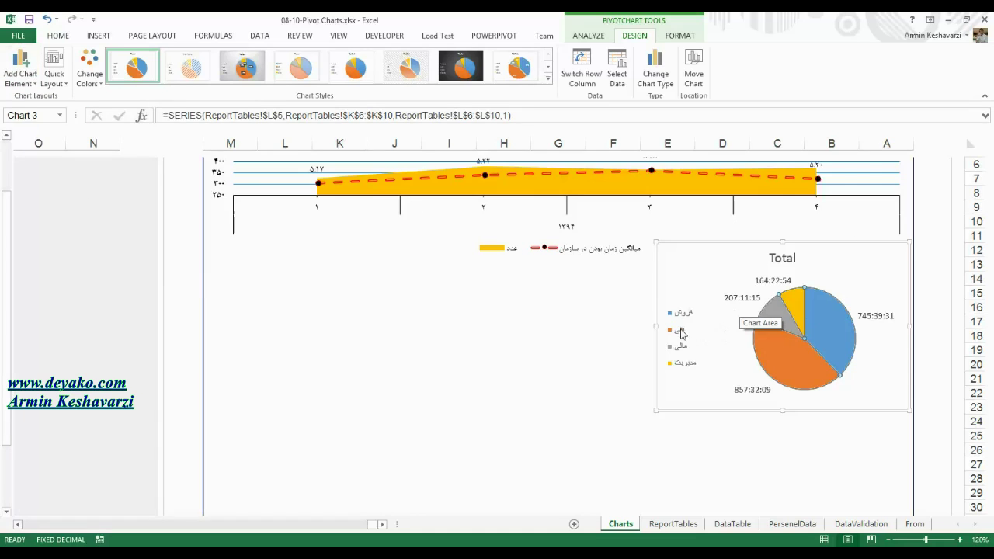
Step: Compare with the Personnel-Management reference, then delete the pie chart's legend
mouse_move(246, 553)
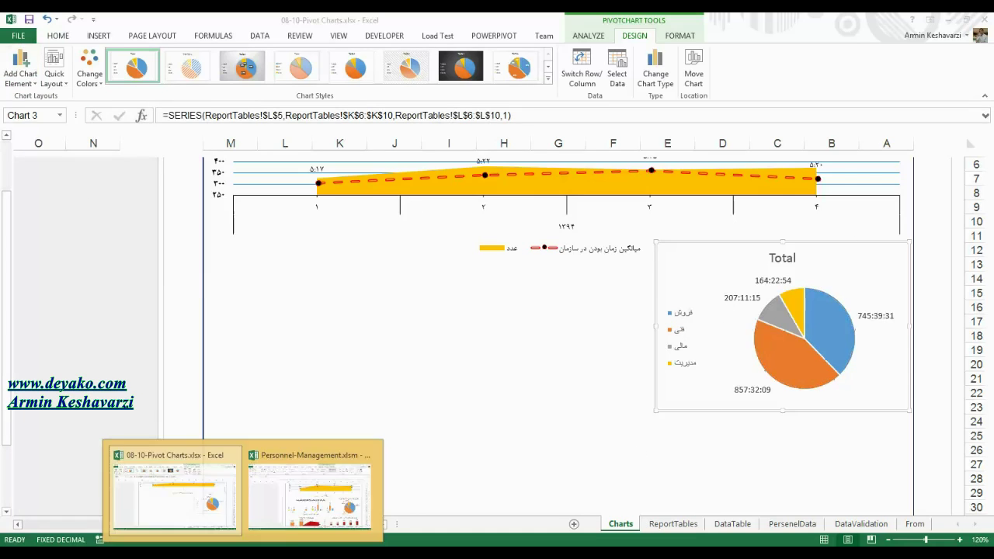
left_click(310, 477)
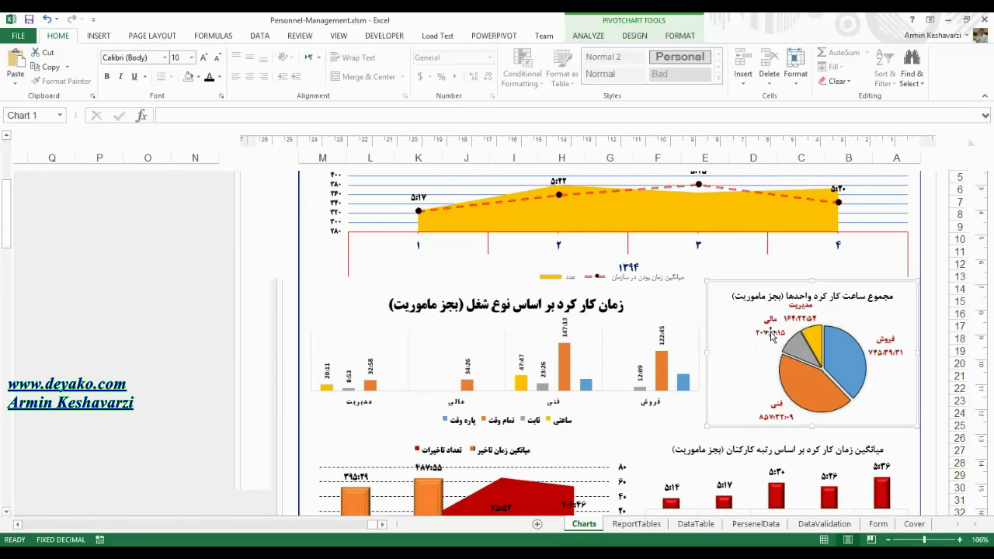
mouse_move(246, 553)
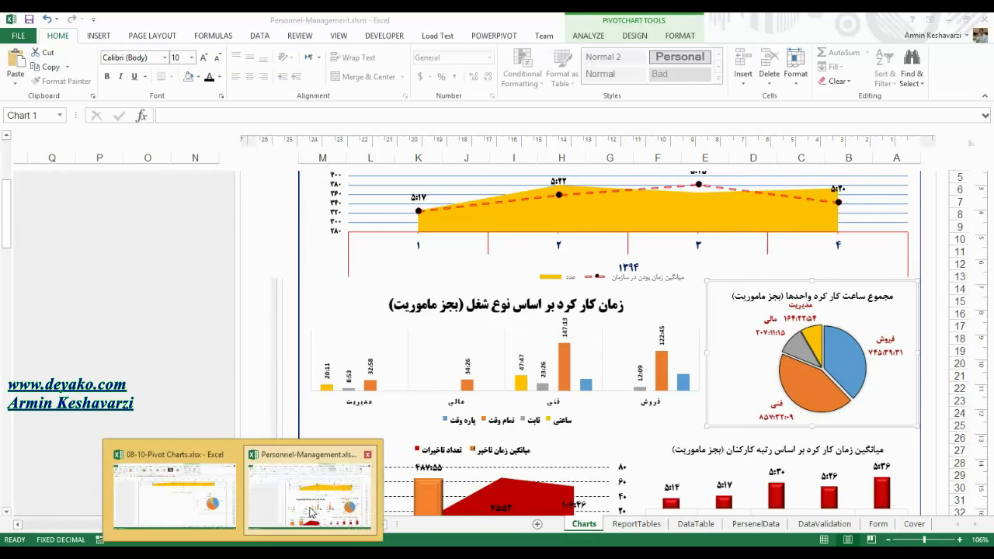
left_click(233, 503)
left_click(679, 334)
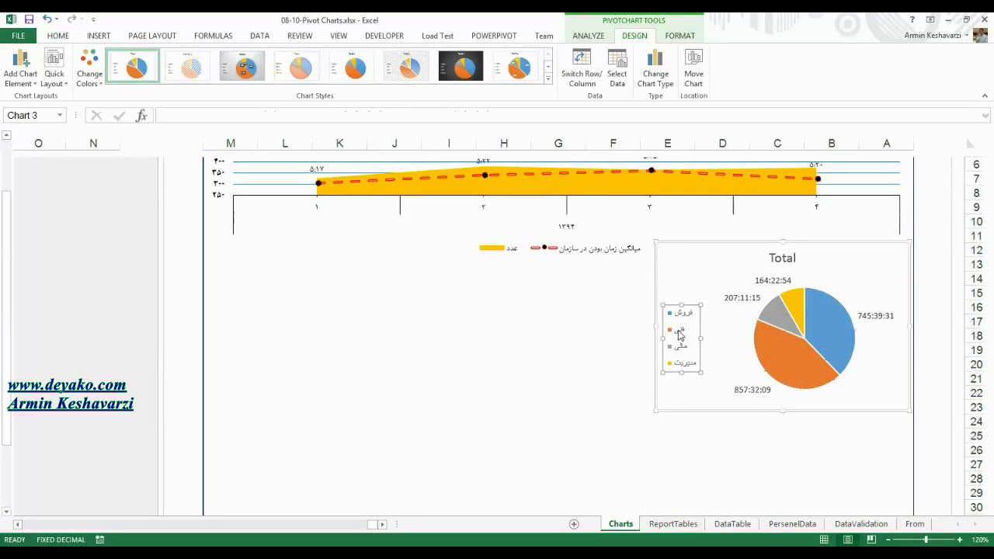
key("Delete")
Step: Make slice labels show category name and value separated by a new line
left_click(763, 284)
right_click(763, 284)
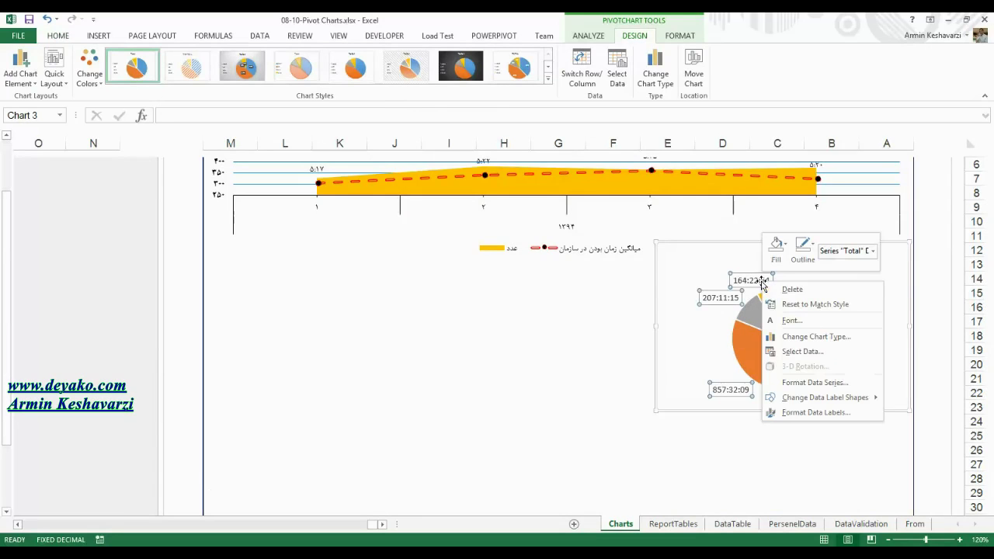
left_click(838, 412)
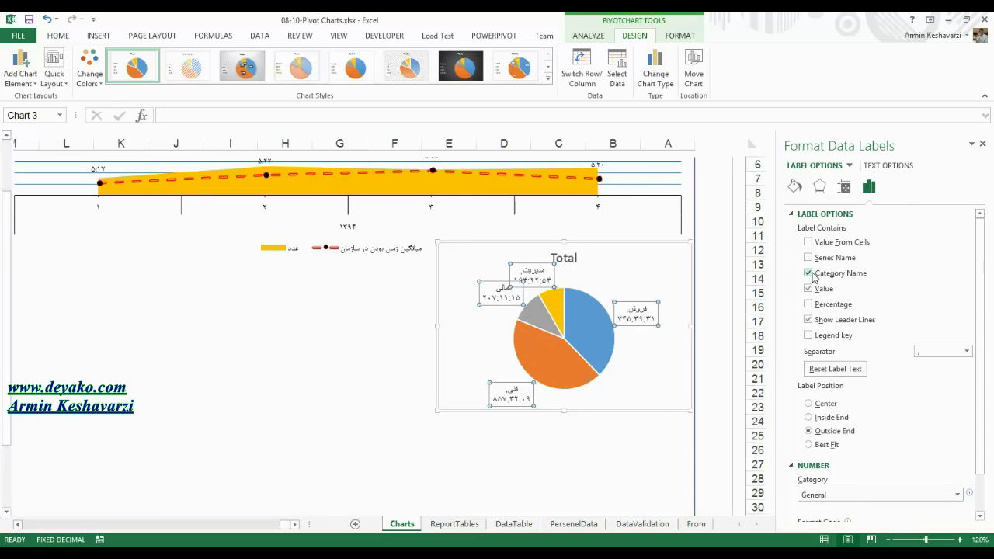
left_click(967, 351)
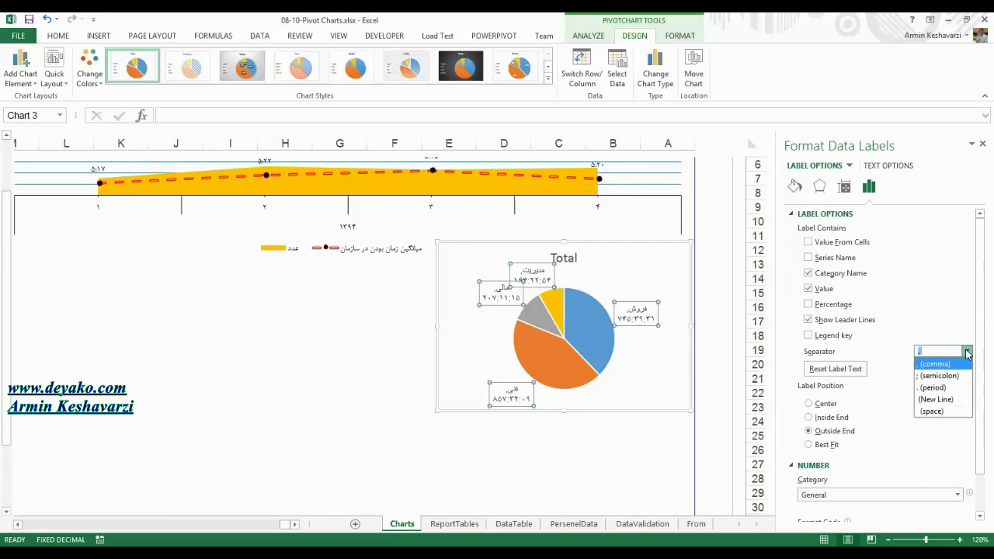
left_click(936, 399)
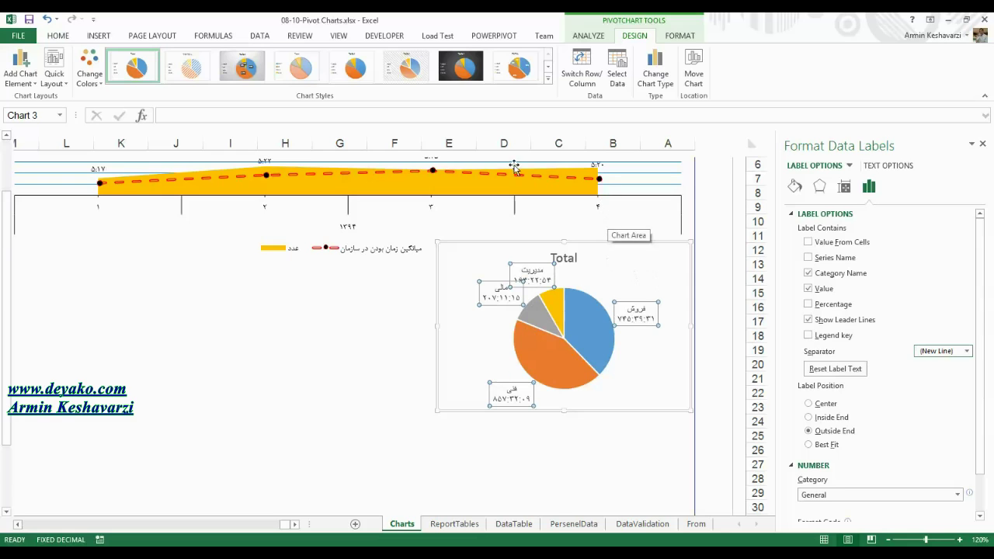
left_click(56, 39)
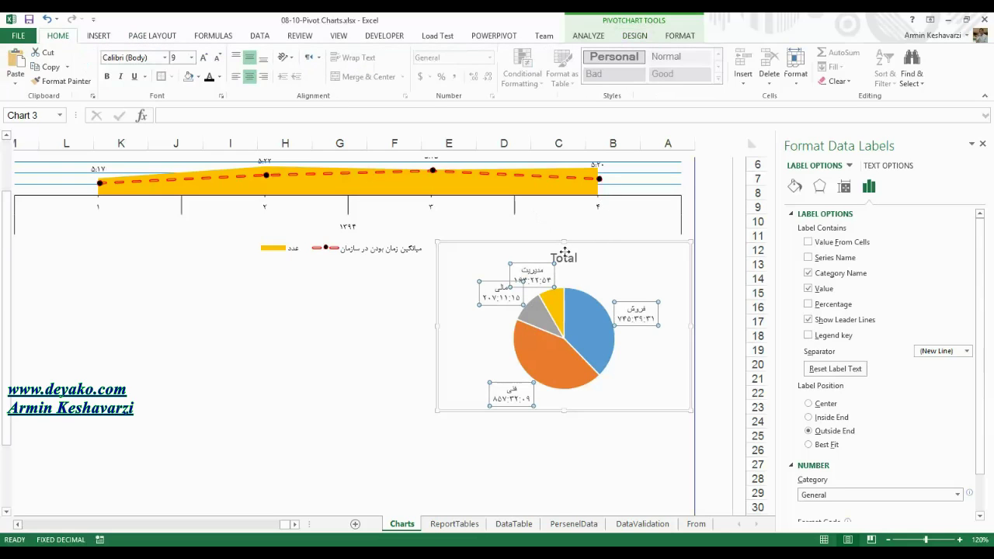
left_click(565, 256)
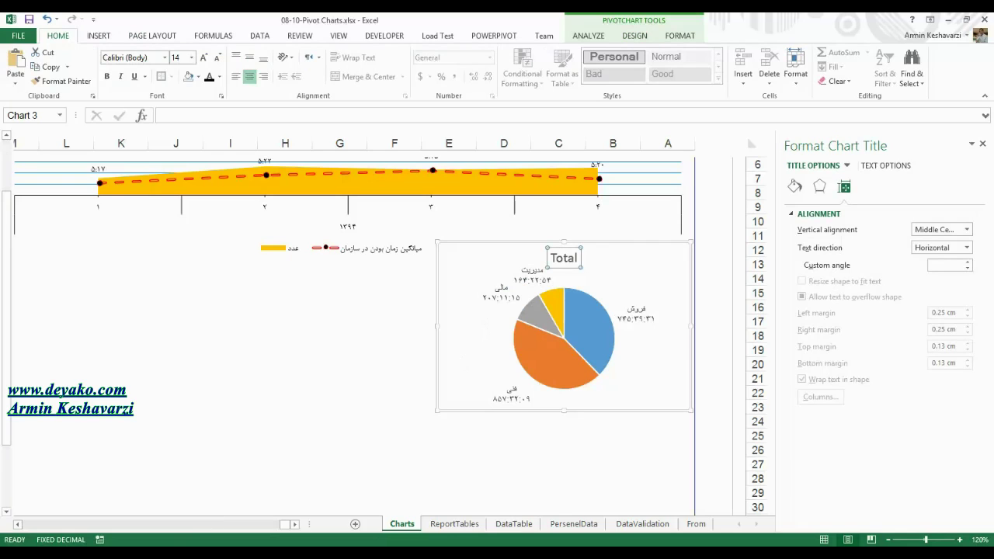
left_click(566, 330)
Step: Rotate the pie's first-slice angle (about 133°) so the large orange slice sits on top
left_click(463, 337)
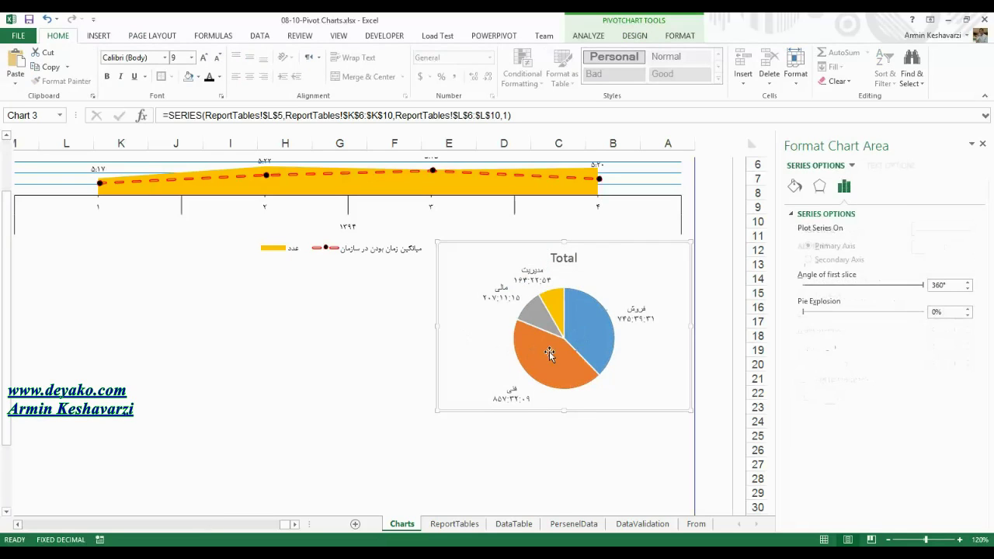
left_click(590, 339)
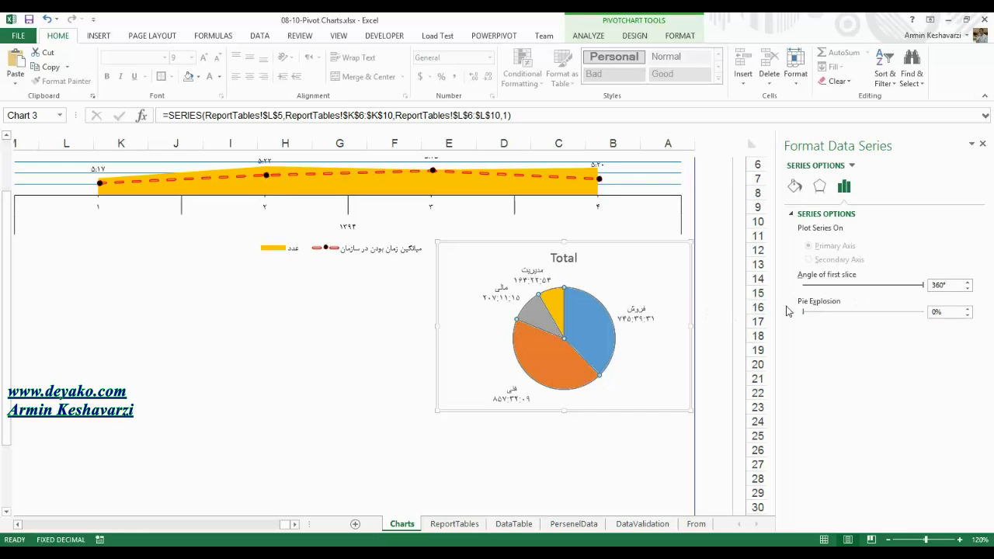
mouse_move(925, 292)
left_mouse_down()
mouse_move(848, 285)
mouse_move(870, 292)
left_mouse_up()
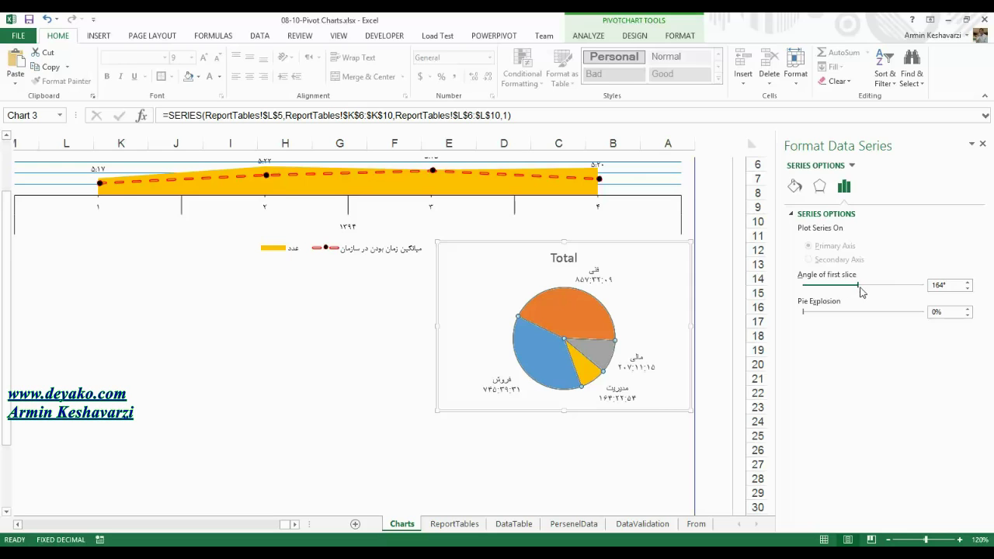
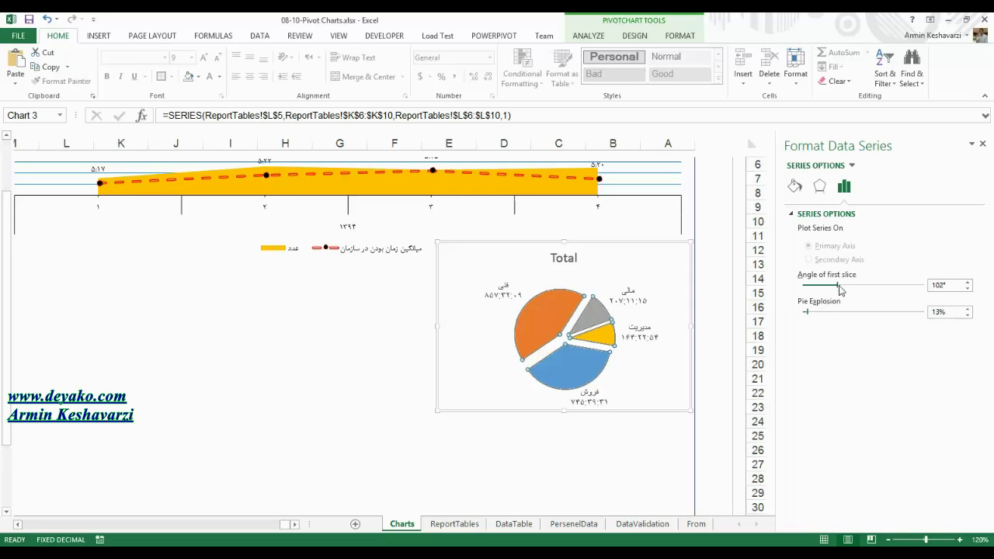
Step: Set the pie explosion to 3% and give the slices a dark grey outline
left_click_drag(807, 312, 804, 312)
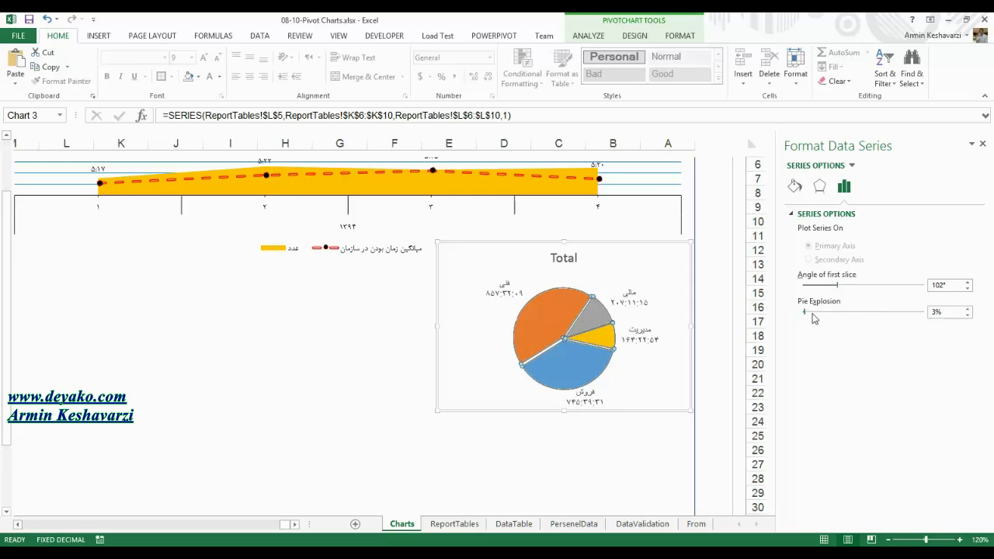
left_click(461, 355)
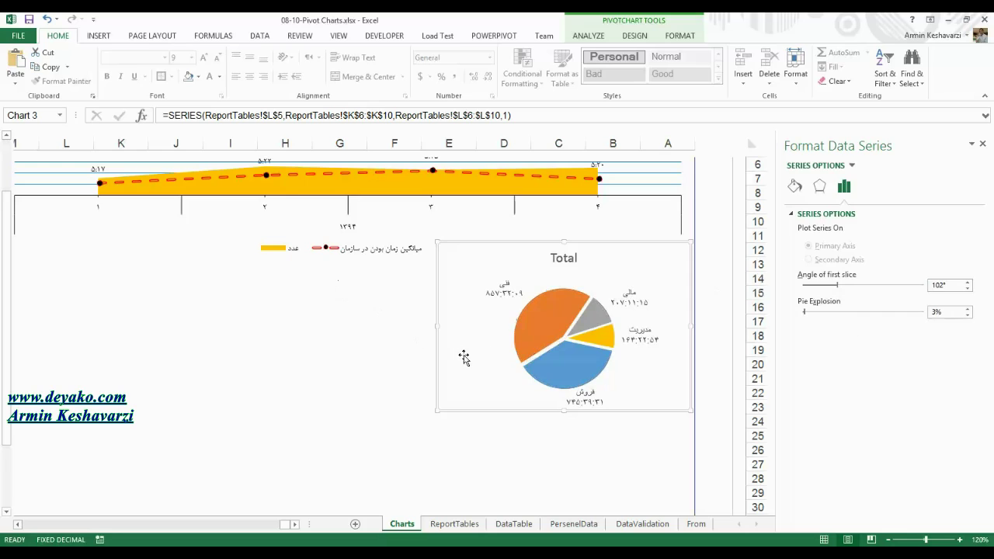
left_click(680, 36)
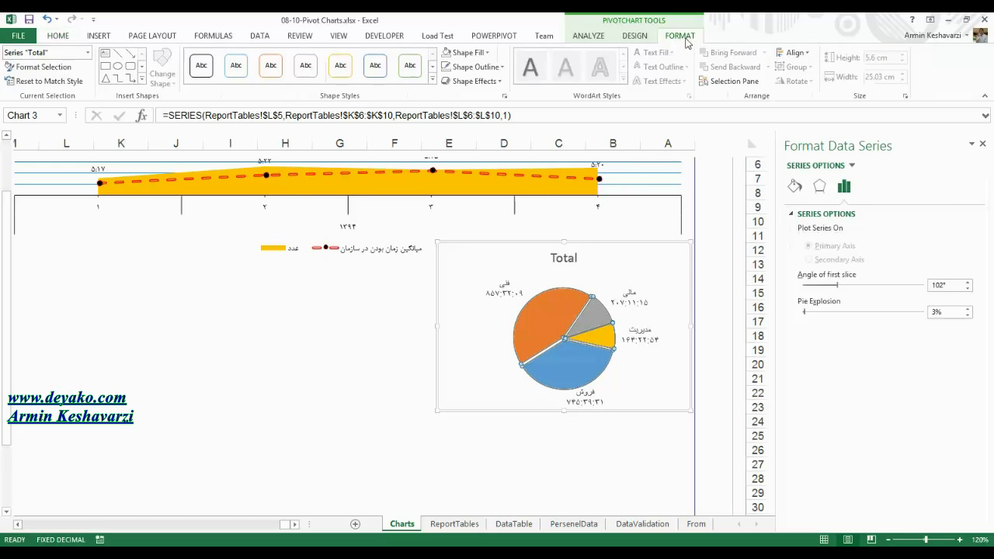
left_click(475, 68)
left_click(456, 124)
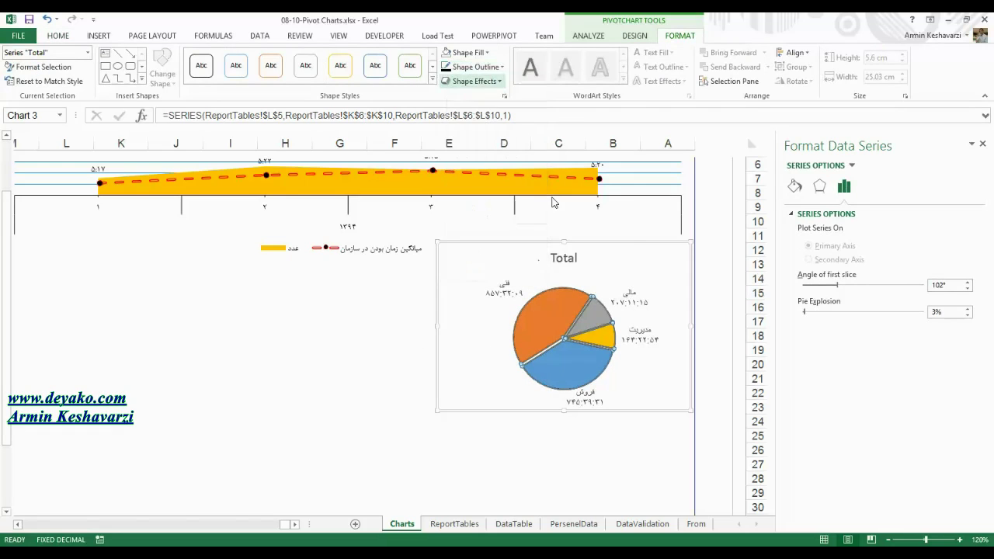
left_click(439, 298)
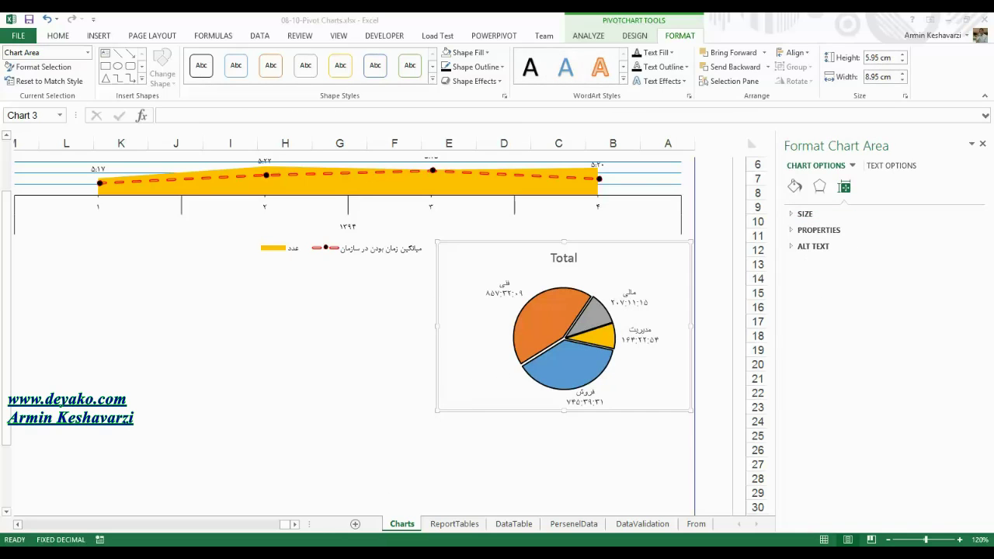
mouse_move(243, 553)
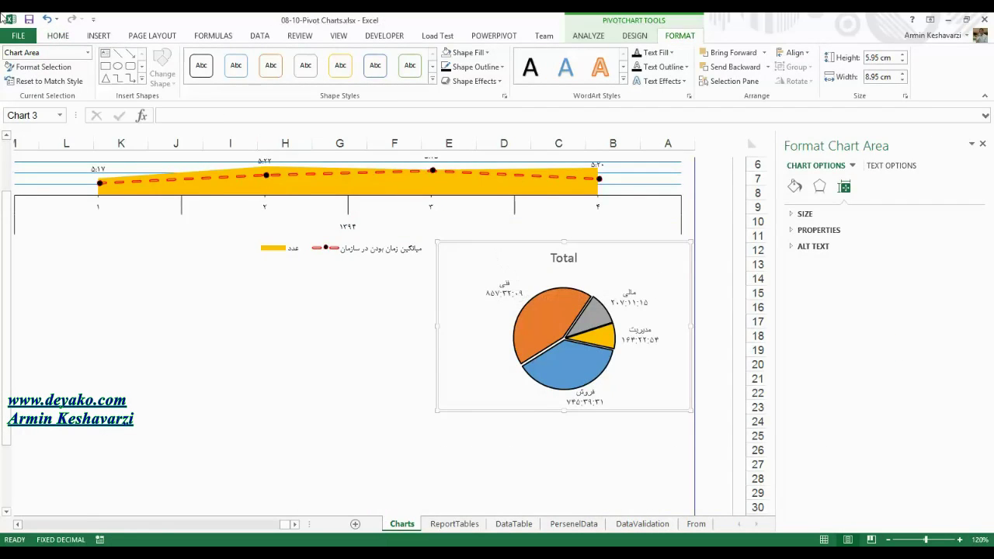
Step: Set the pie chart's text font to B Nazanin
left_click(59, 35)
left_click(128, 58)
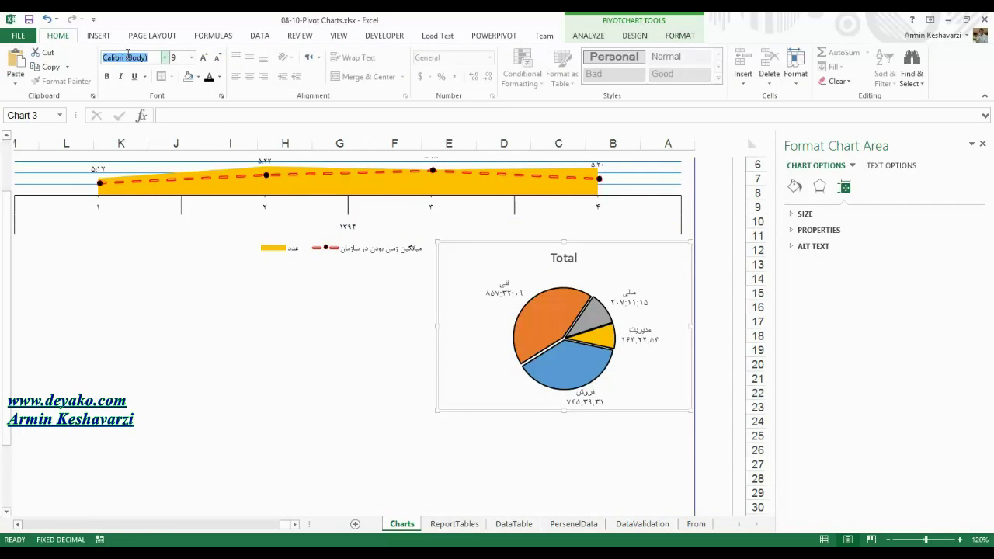
type("B N")
key("Return")
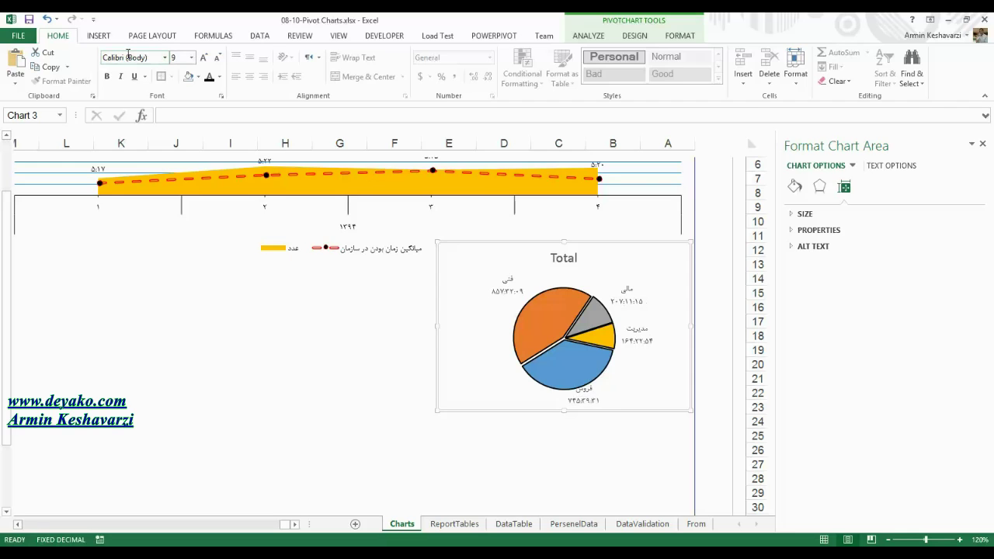
Step: Colour the pie chart's data labels red
left_click(505, 284)
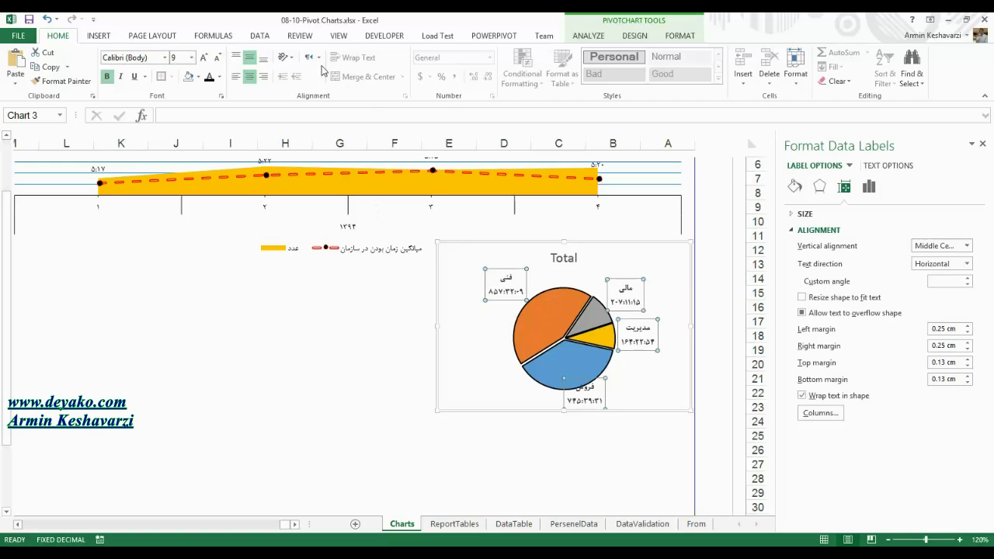
left_click(220, 76)
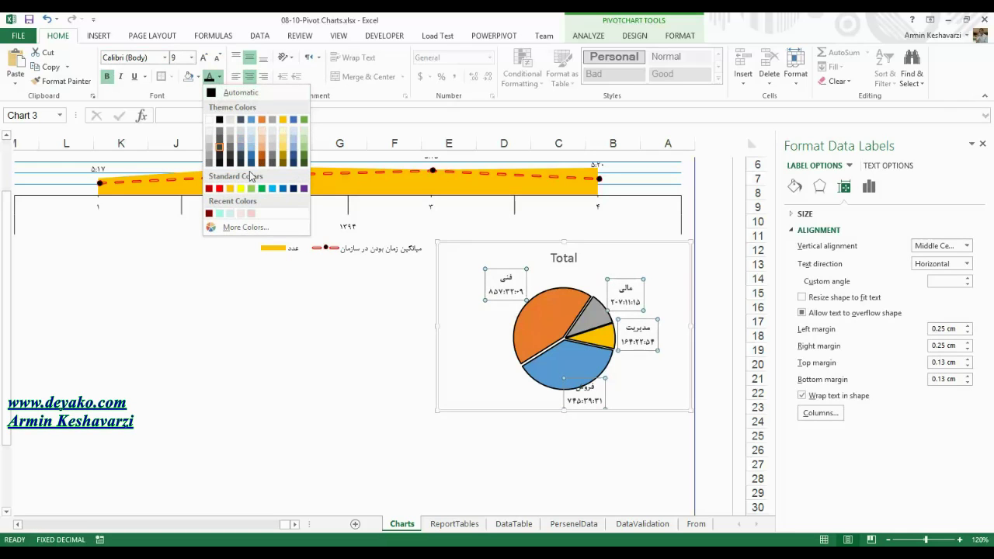
left_click(219, 188)
left_click(571, 259)
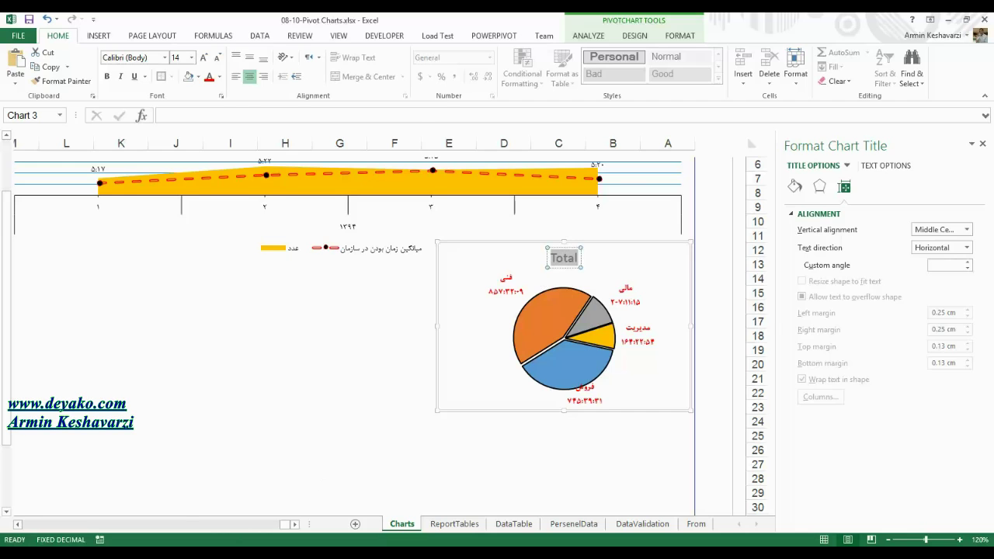
mouse_move(454, 487)
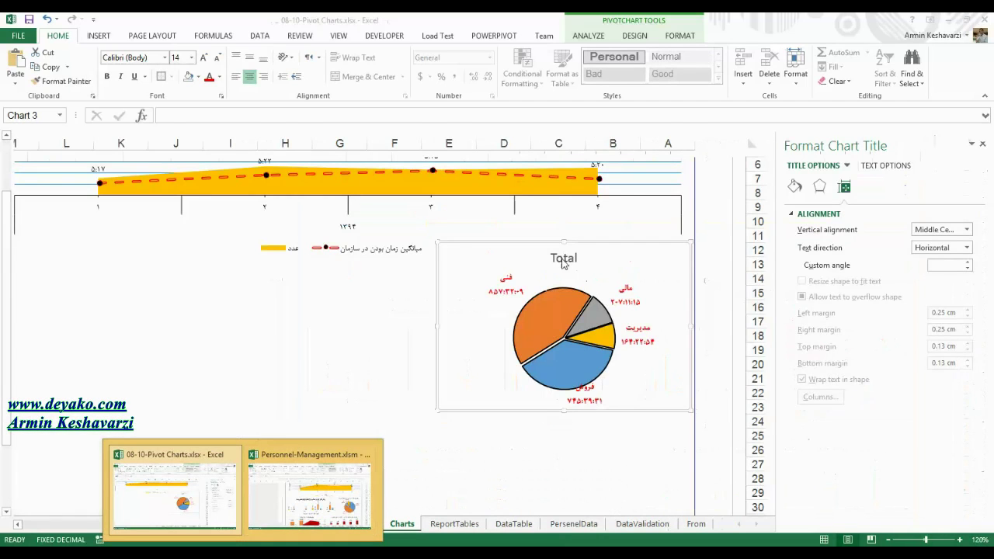
Step: Replace the chart title Total with 'مجموع ساعت کارکرد واحدها'
double_click(564, 258)
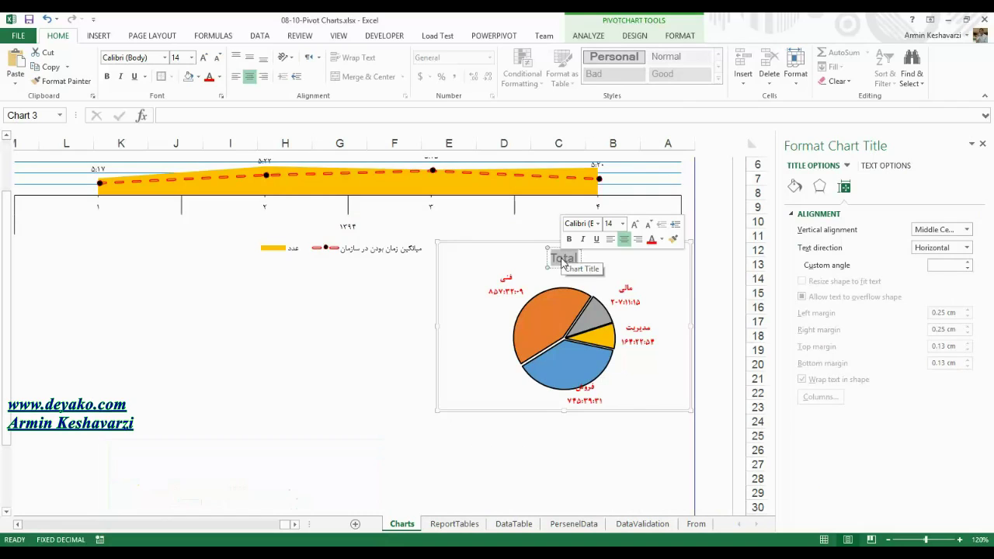
key("Delete")
type("مجموع ساز")
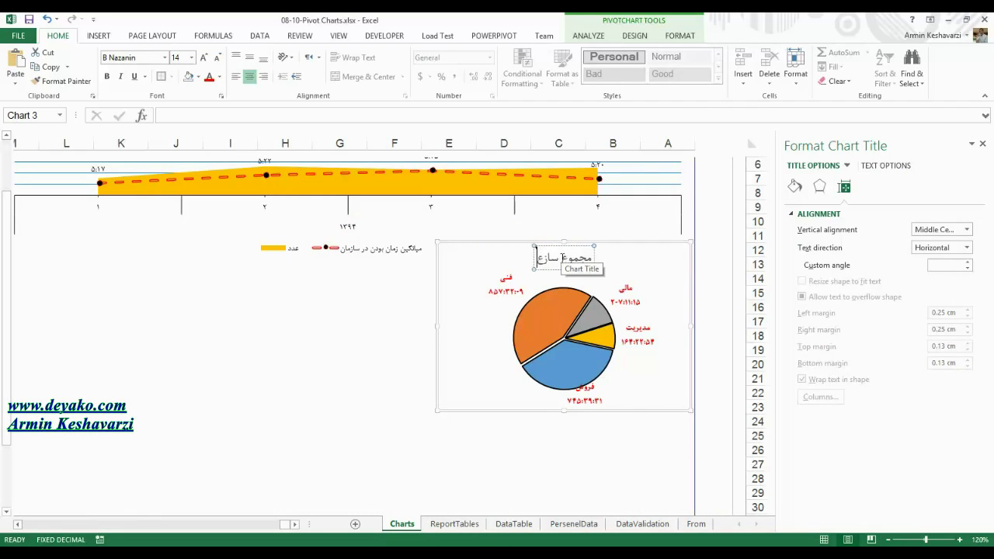
type("کارکرد واح")
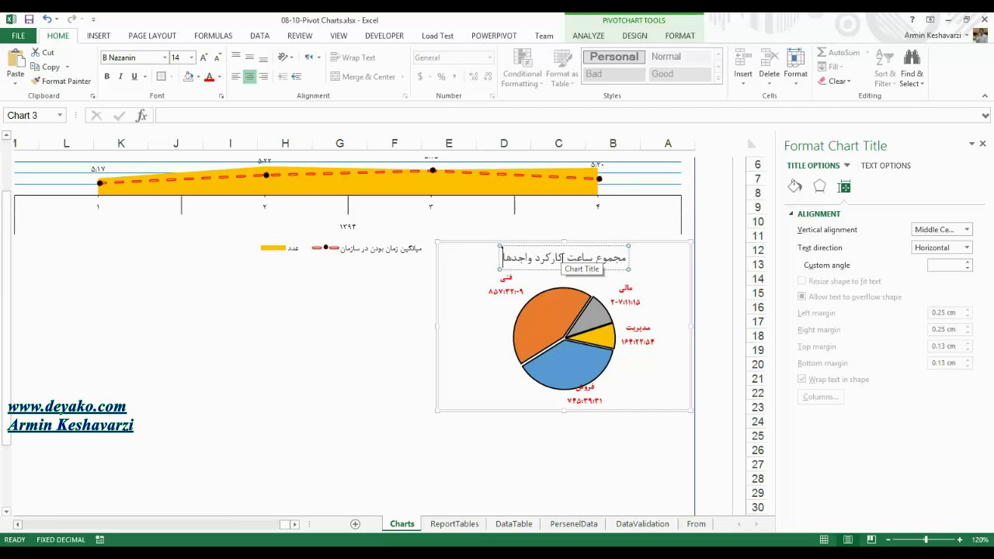
type("دها")
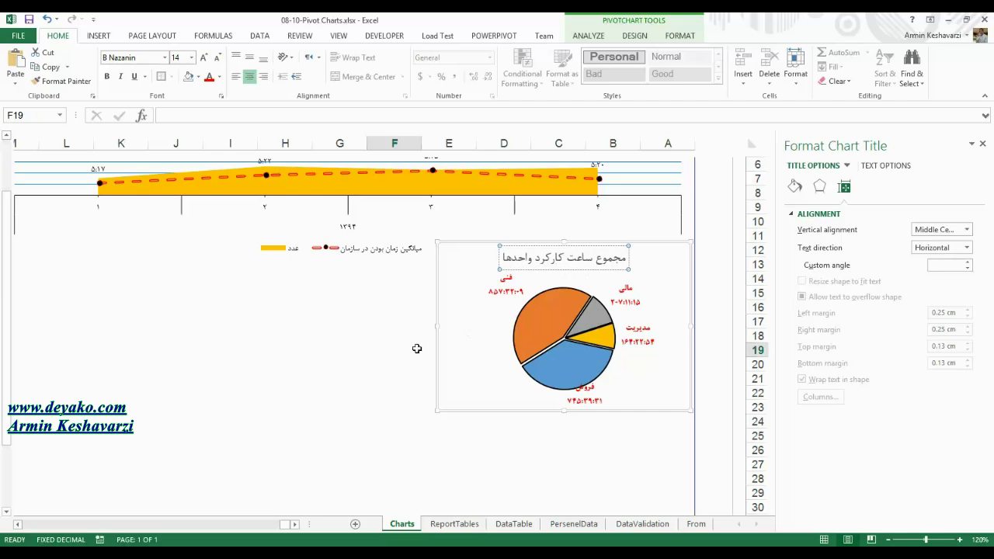
left_click(415, 349)
left_click(481, 304)
Step: Give the pie chart No Outline and No Fill
key("Escape")
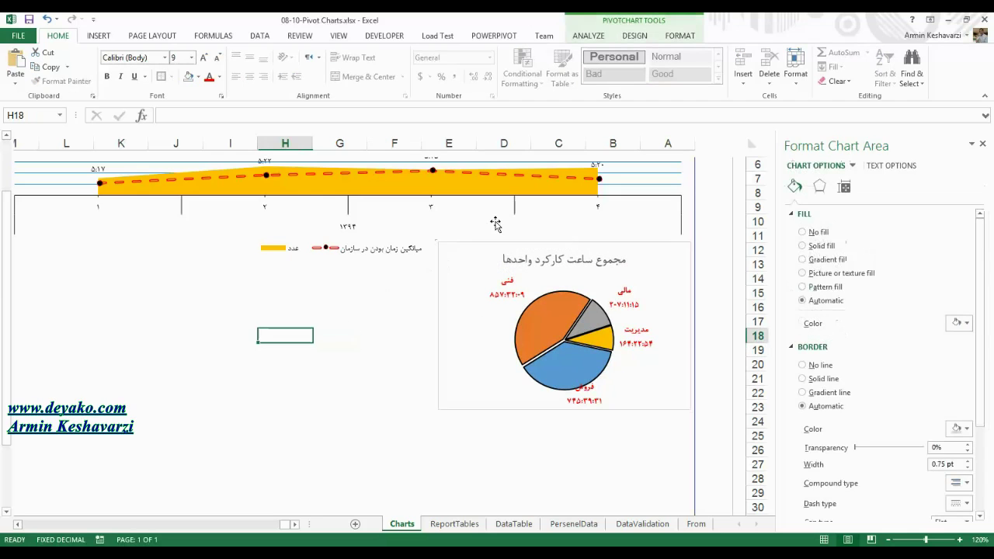
left_click(472, 259)
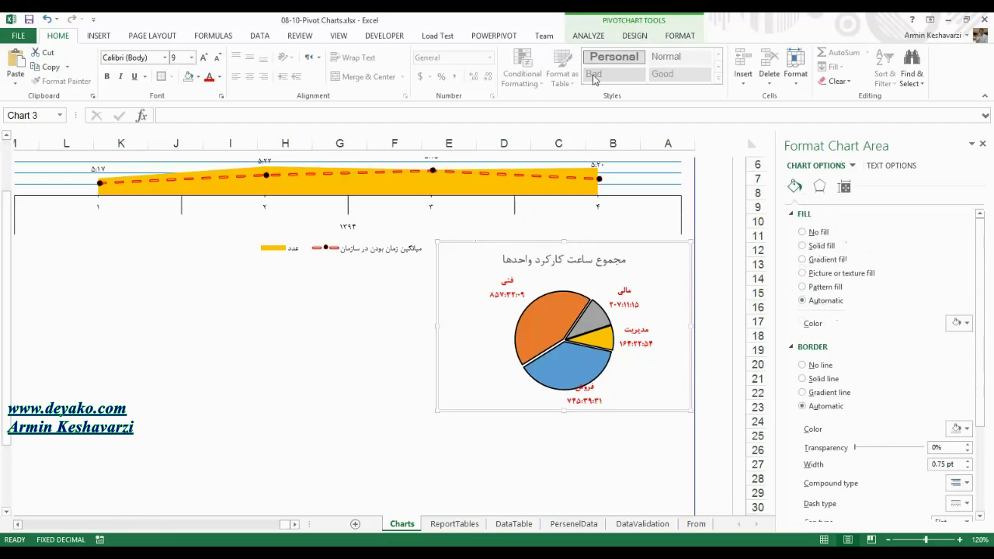
left_click(679, 35)
left_click(486, 69)
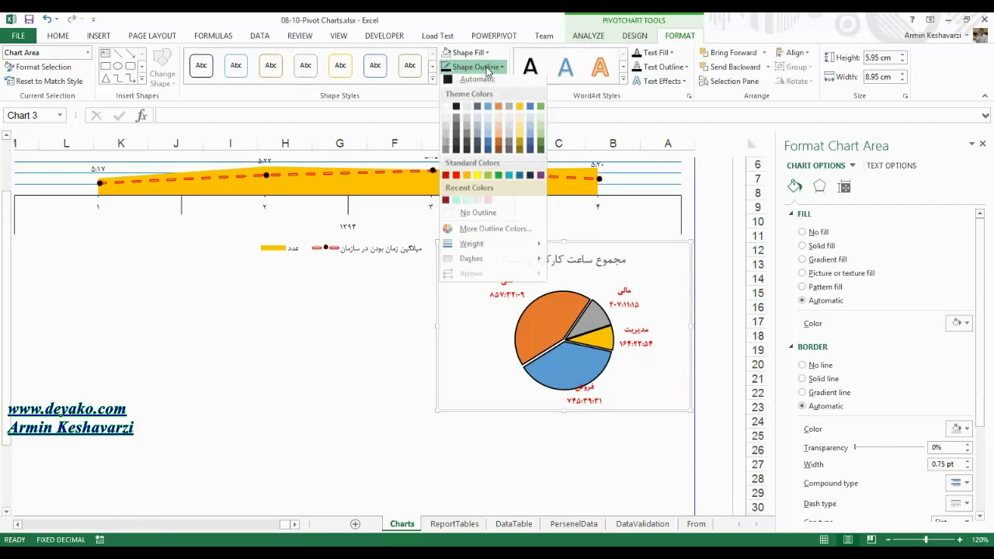
left_click(477, 213)
left_click(470, 52)
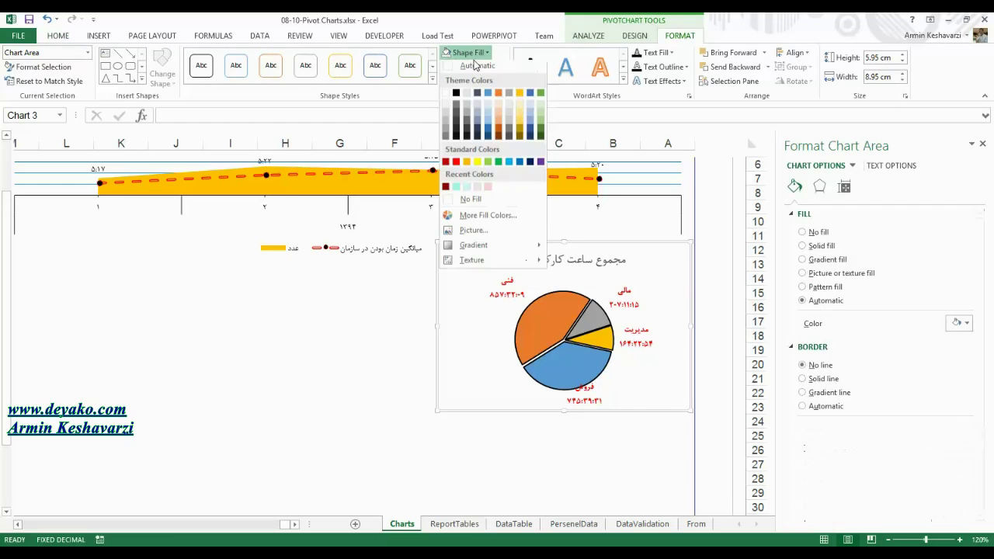
left_click(470, 199)
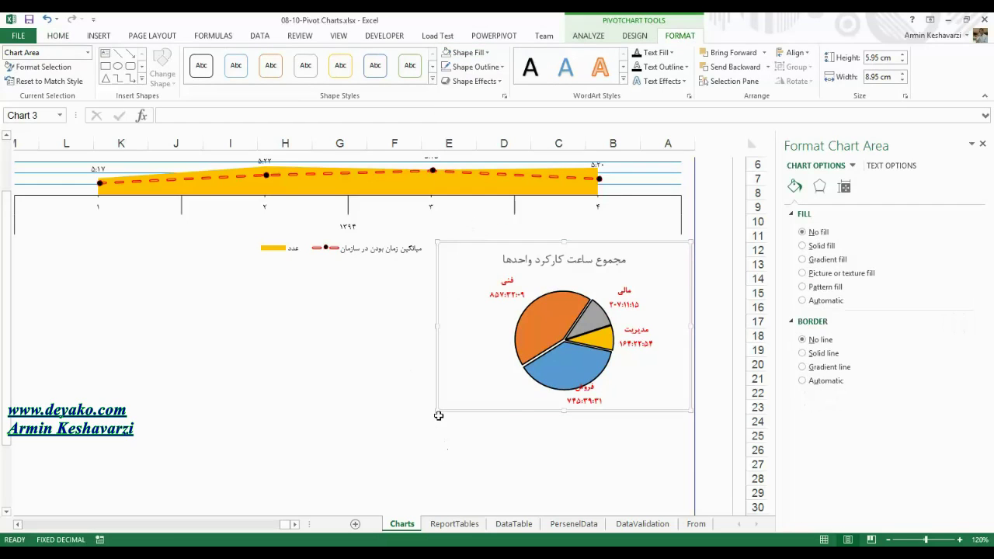
Step: Resize the pie chart from its bottom-left corner to fit its area
left_click_drag(451, 401, 492, 382)
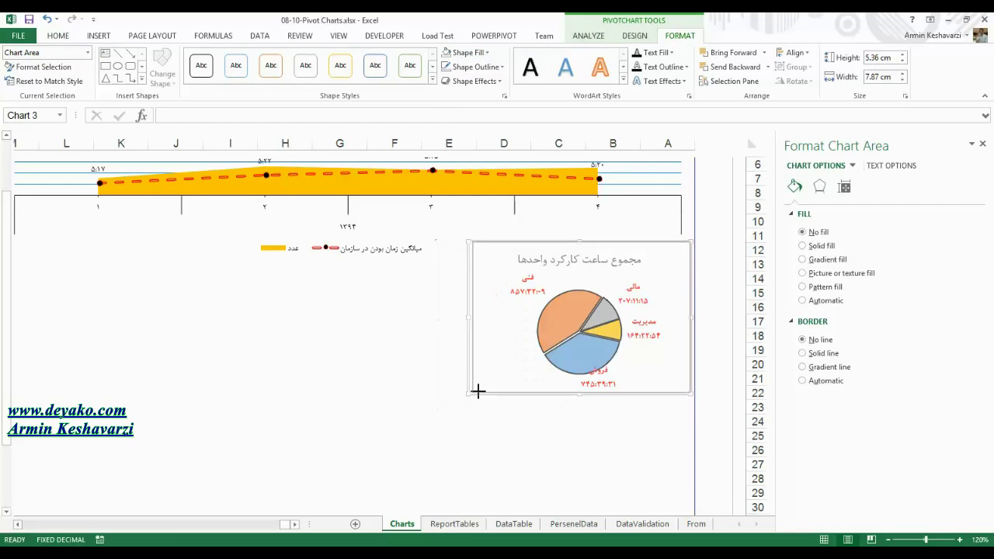
left_click(571, 327)
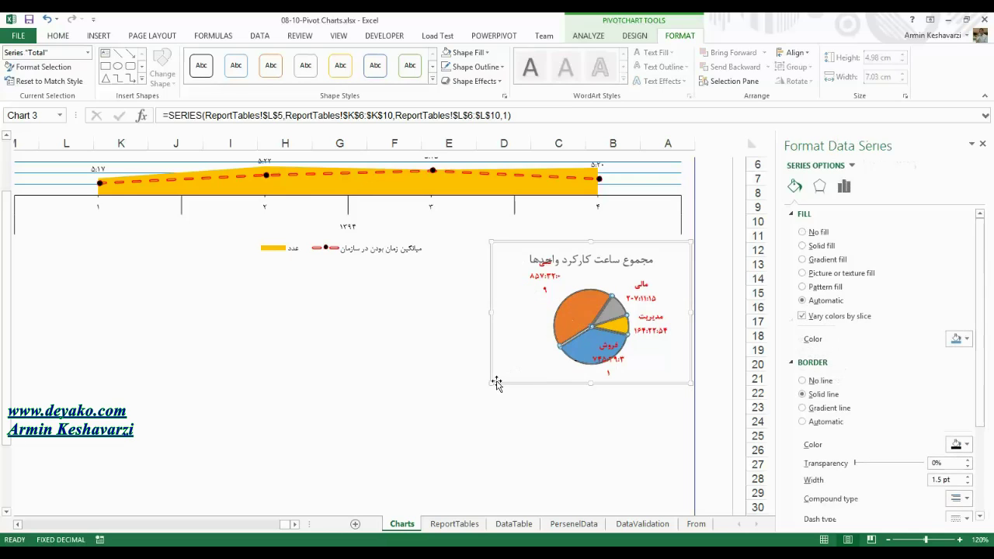
left_click(443, 415)
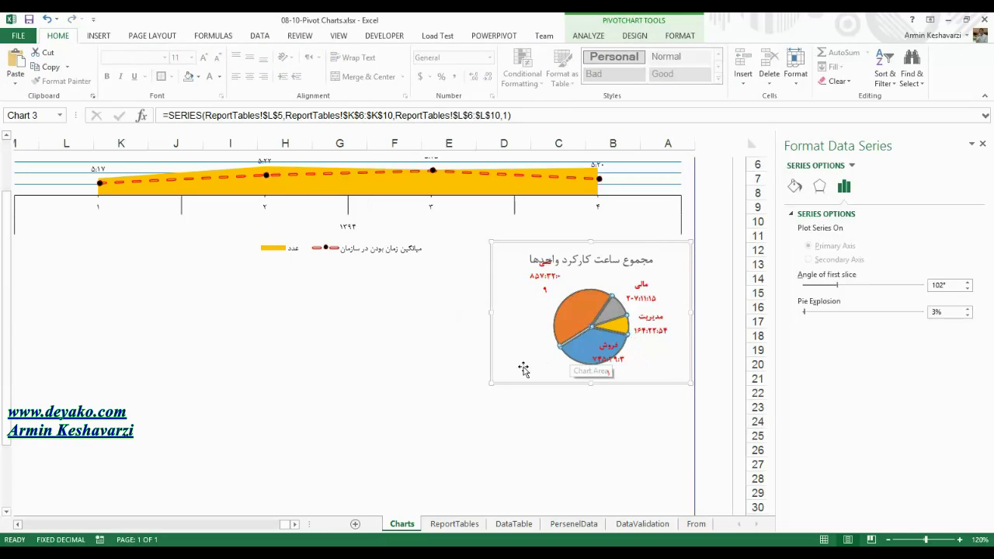
left_click_drag(491, 384, 459, 397)
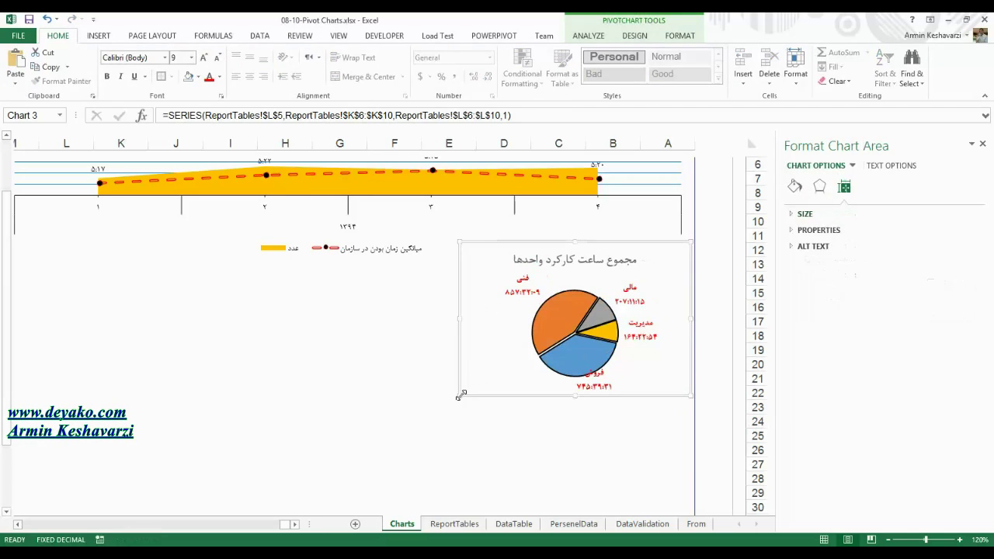
Step: Stretch the pie chart slightly taller and select its data labels
left_click(320, 365)
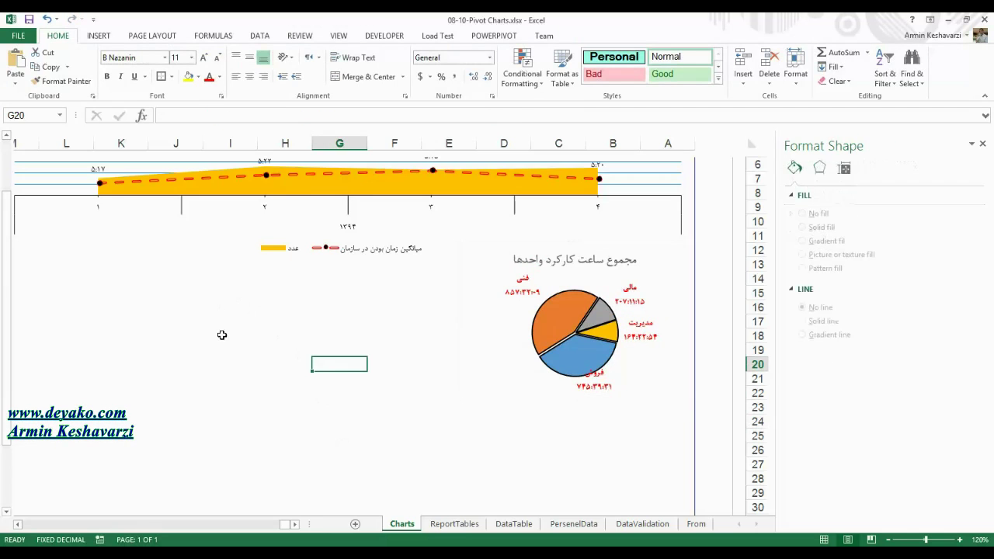
left_click(598, 377)
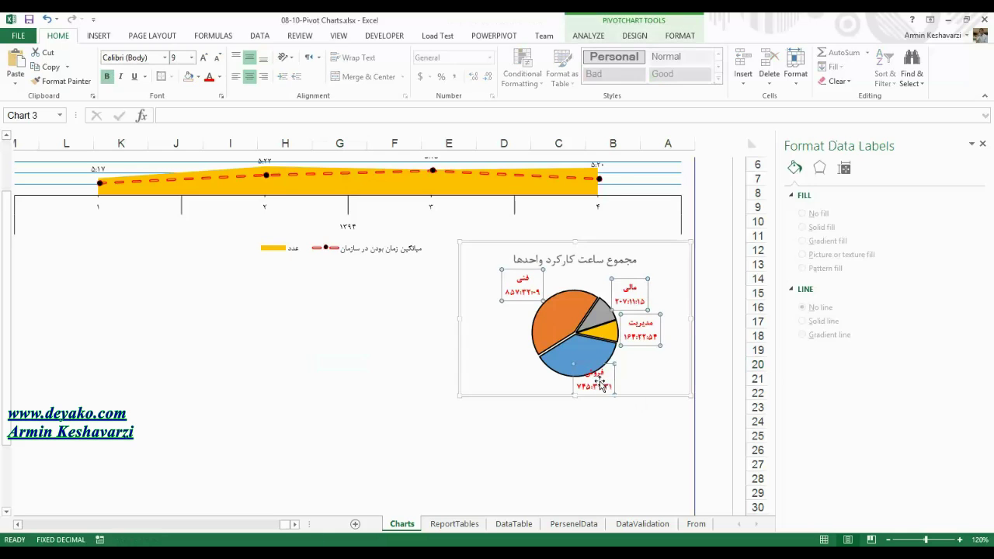
left_click_drag(574, 397, 573, 409)
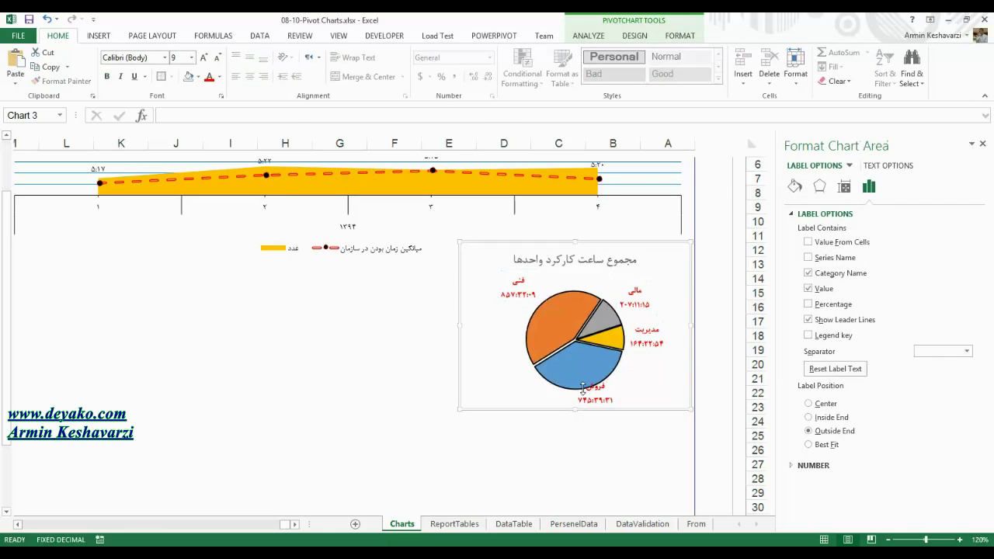
left_click(583, 365)
left_click(590, 276)
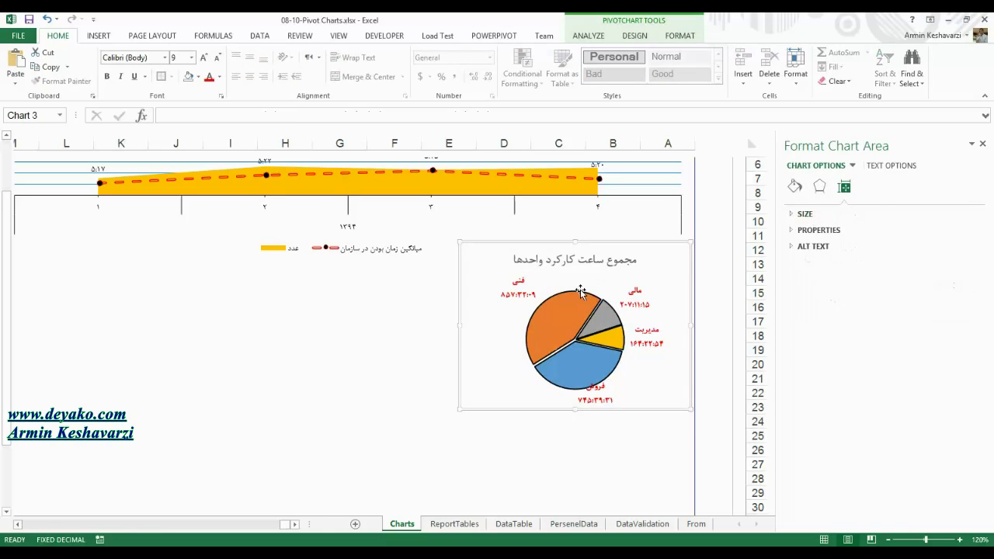
left_click(580, 289)
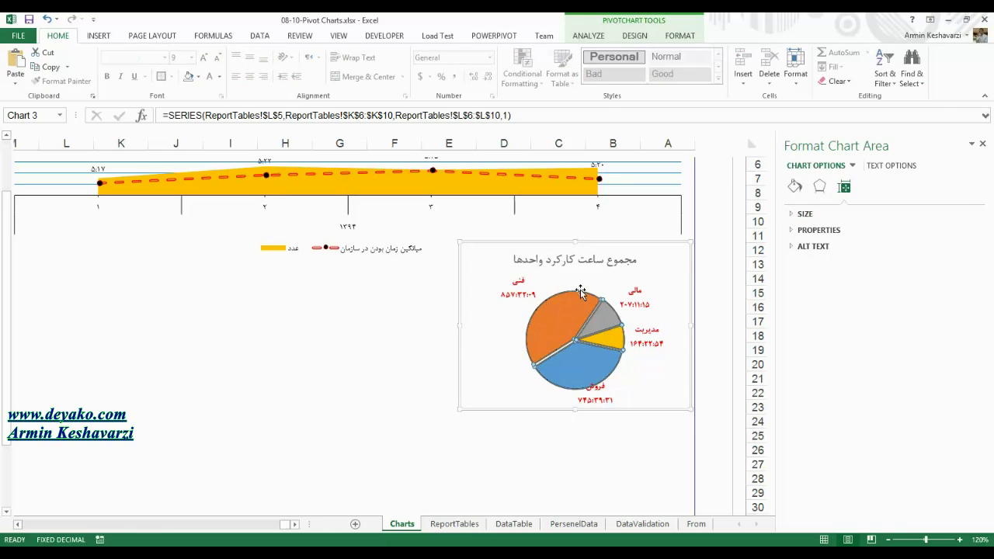
left_click(545, 357)
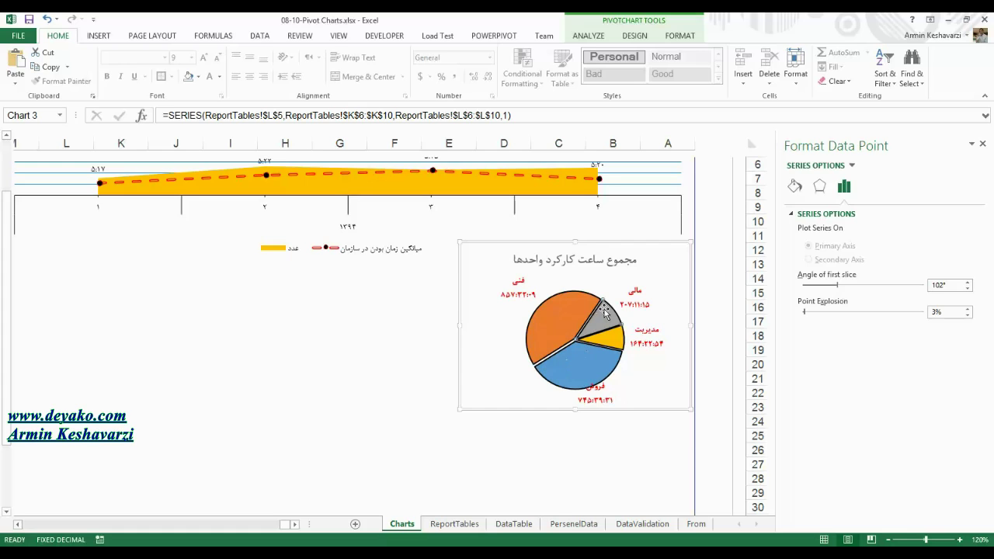
left_click(604, 287)
Step: Drag the فروش data label outside the pie and set its outline
left_click(614, 386)
left_click(613, 385)
mouse_move(612, 394)
left_mouse_down()
mouse_move(600, 377)
mouse_move(649, 371)
left_mouse_up()
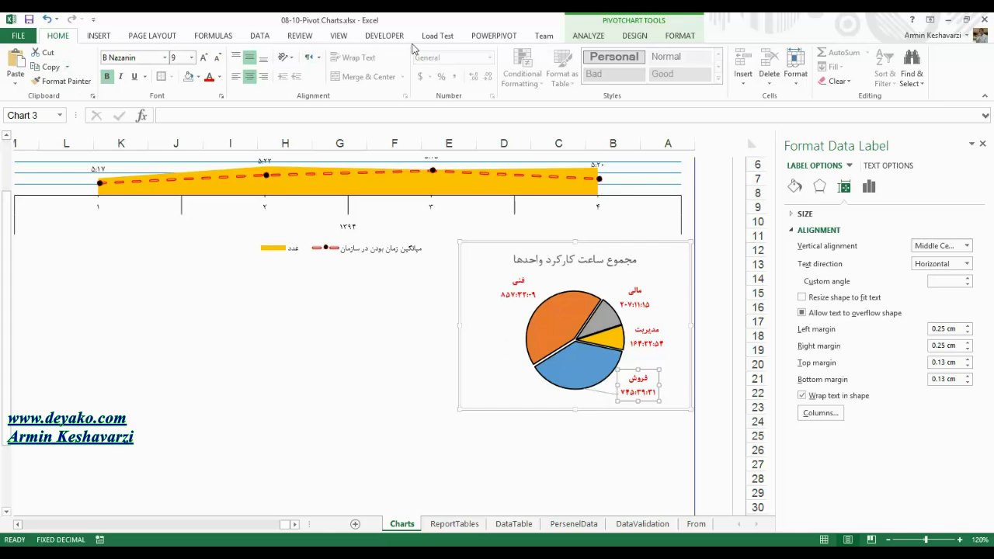
left_click(692, 35)
left_click(475, 67)
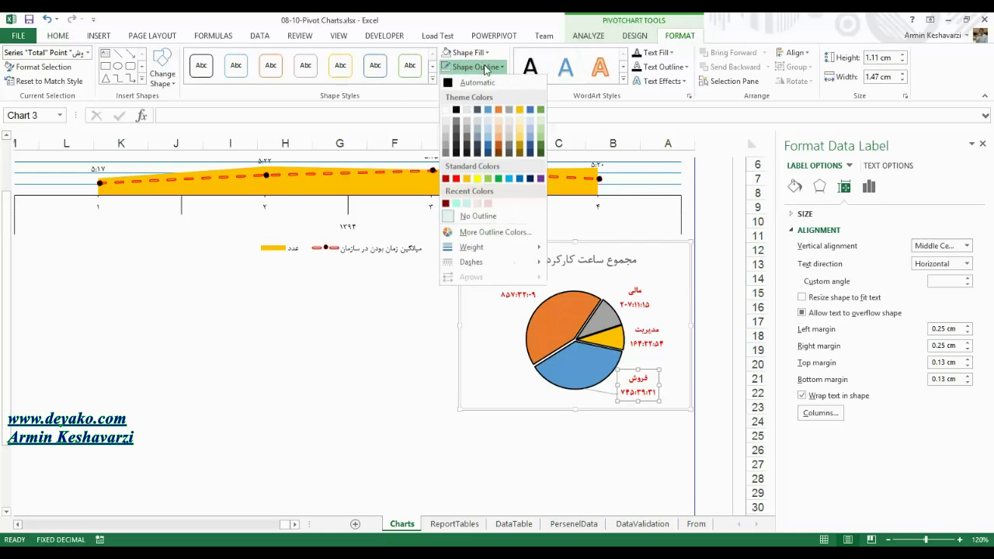
left_click(471, 83)
left_click(556, 410)
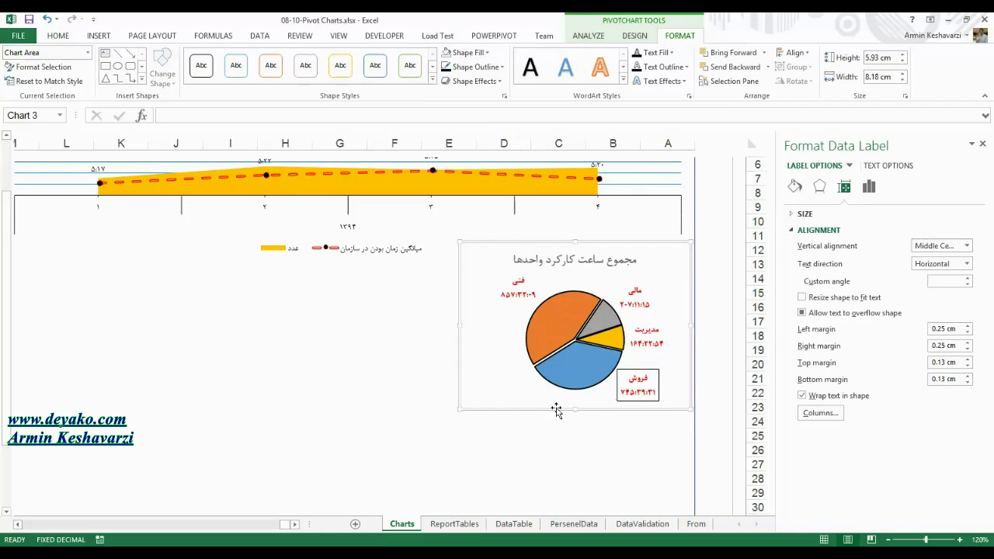
left_click(633, 393)
left_click(535, 402)
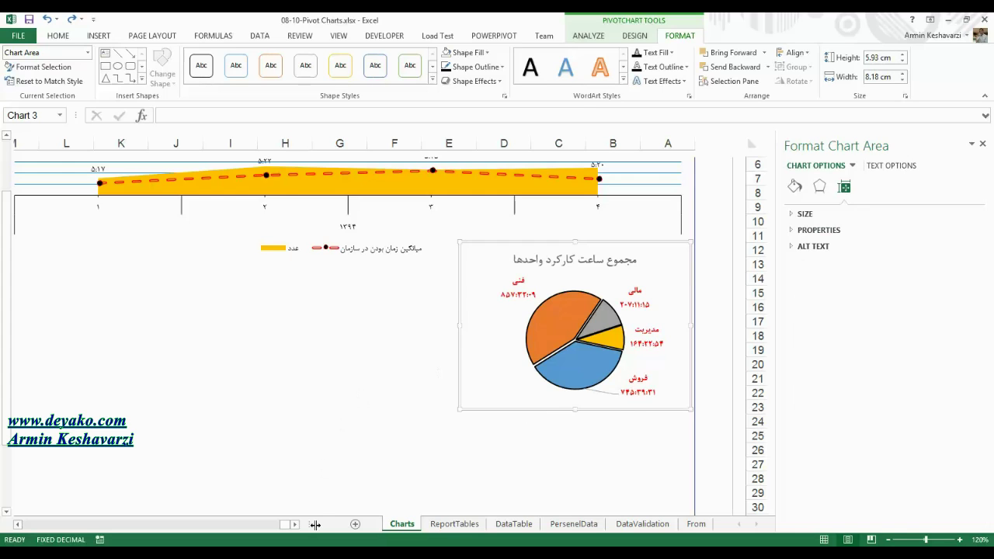
left_click(243, 555)
left_click(311, 493)
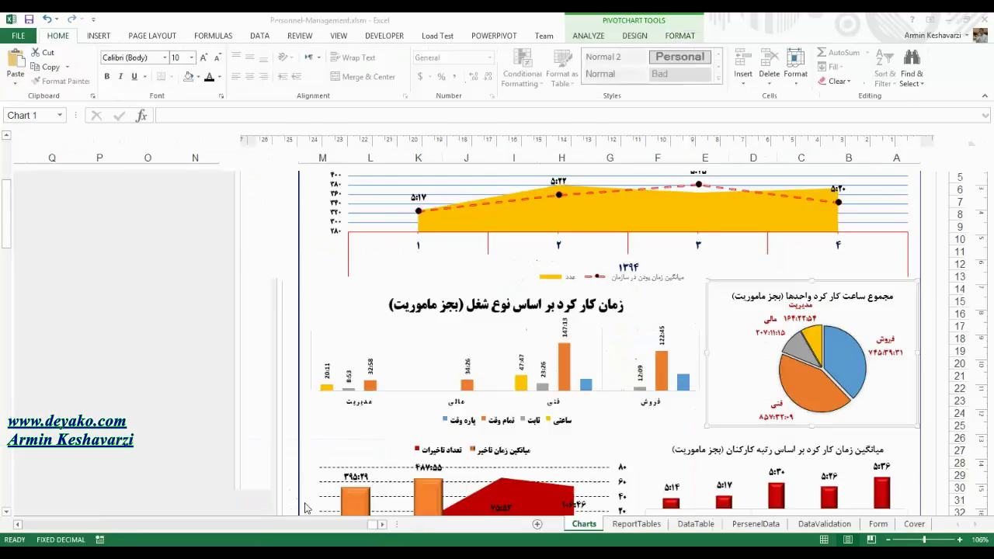
left_click(585, 348)
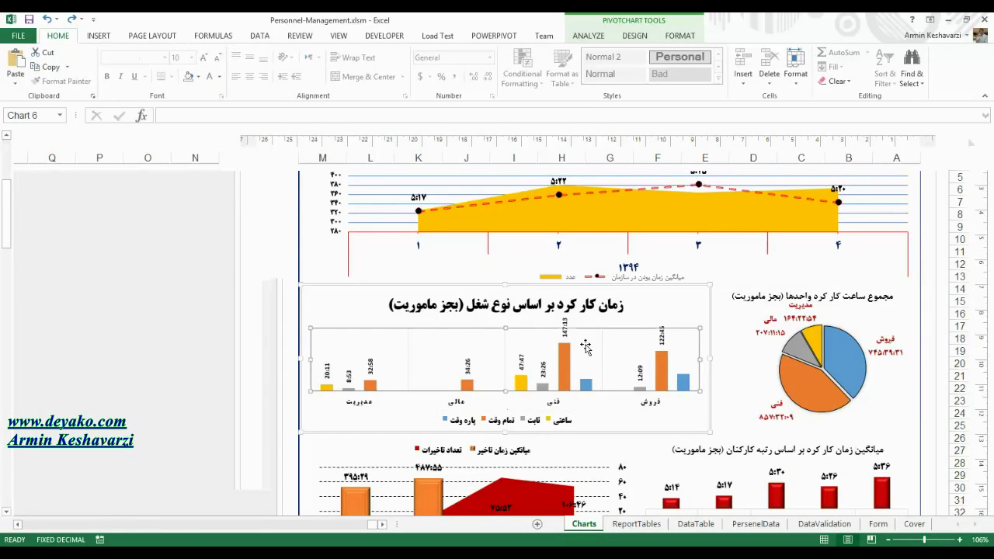
left_click(308, 357)
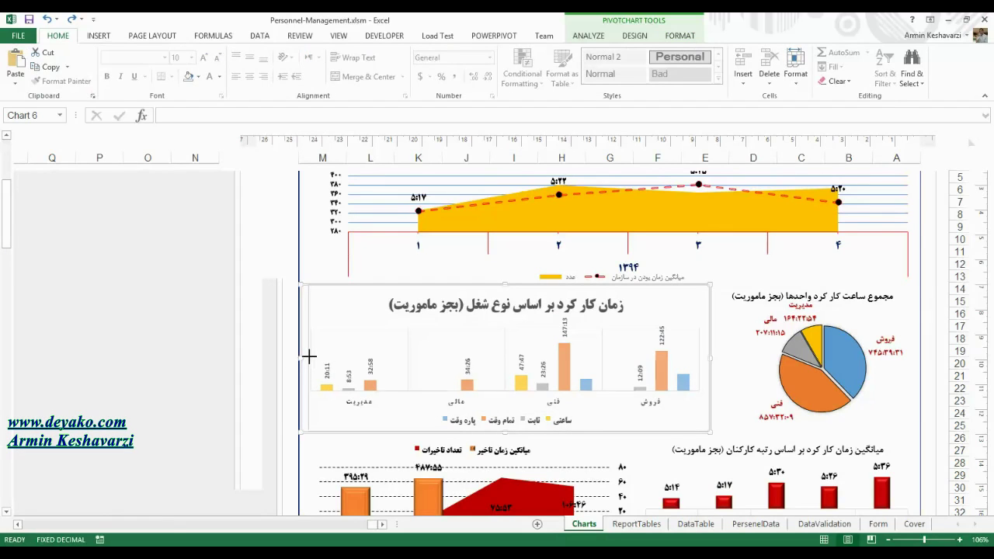
left_click(322, 264)
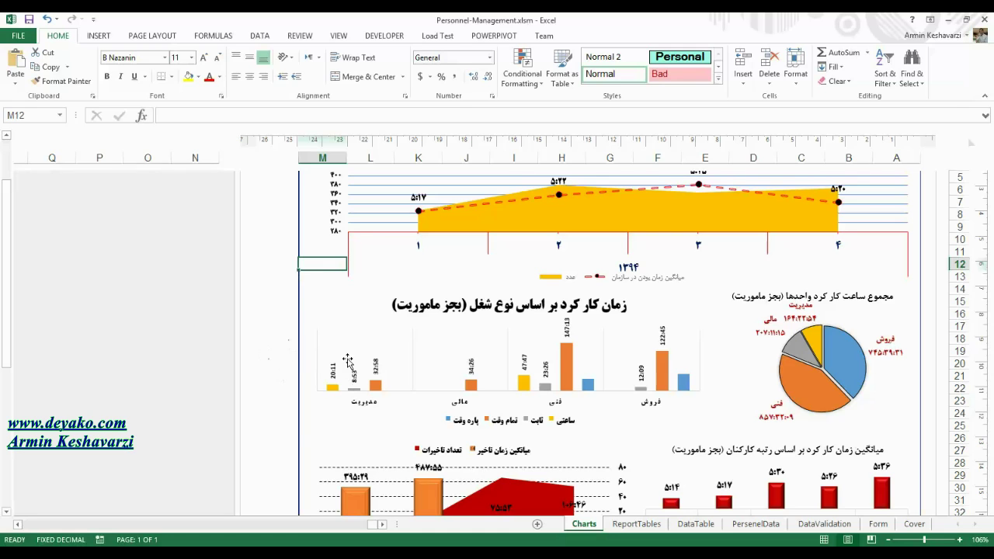
left_click(322, 380)
mouse_move(262, 544)
left_click(233, 497)
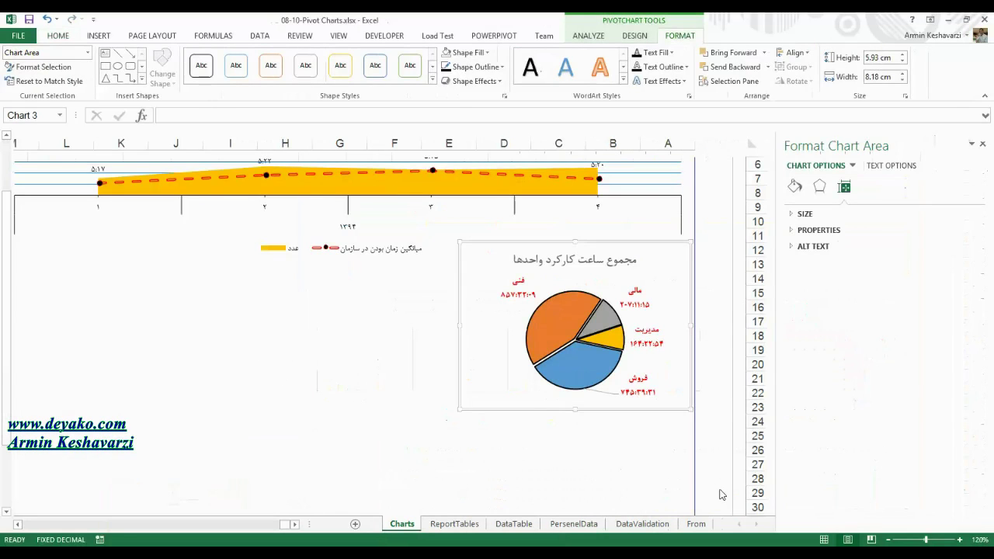
Step: Create a clustered column PivotChart from the Position pivot table on ReportTables
left_click(494, 528)
left_click(454, 524)
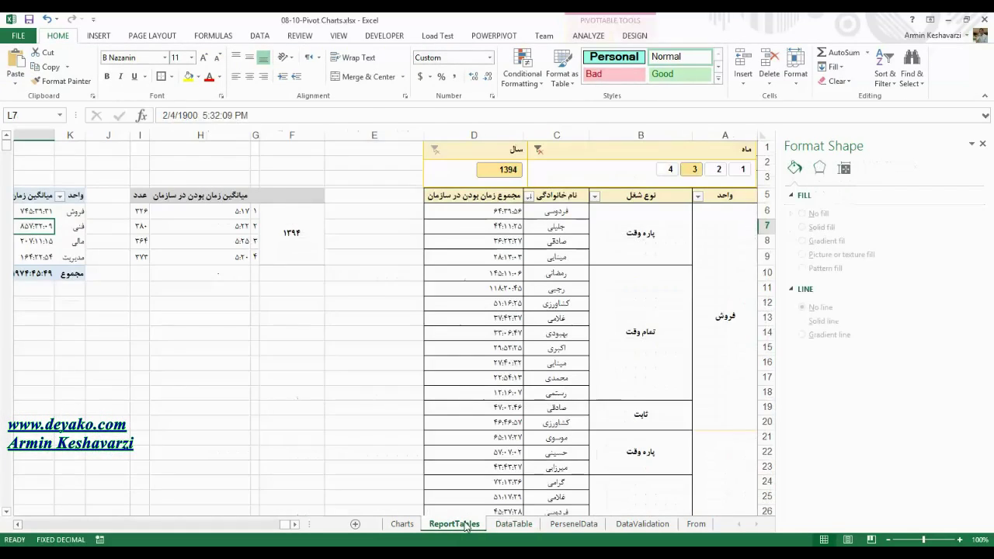
scroll(233, 311, "left", 5)
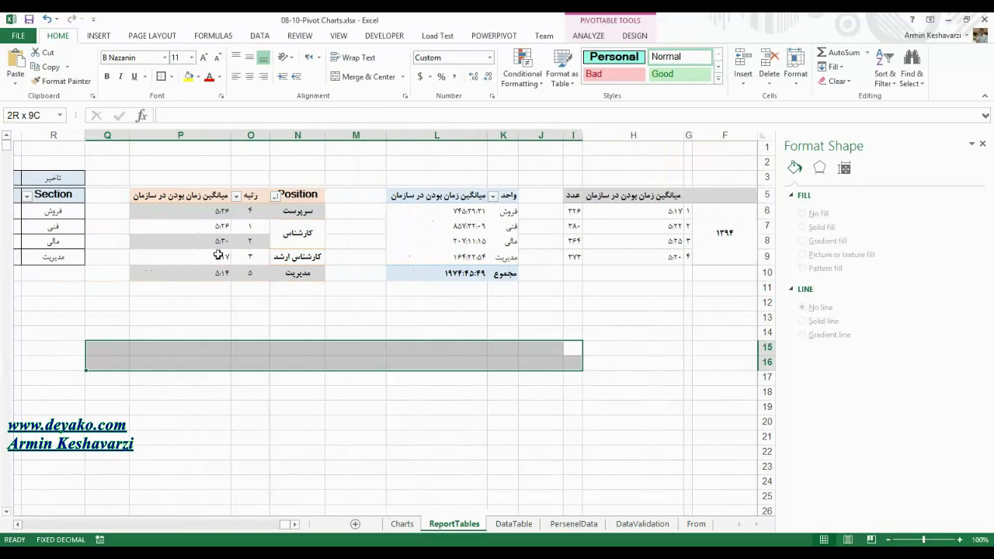
left_click(303, 211)
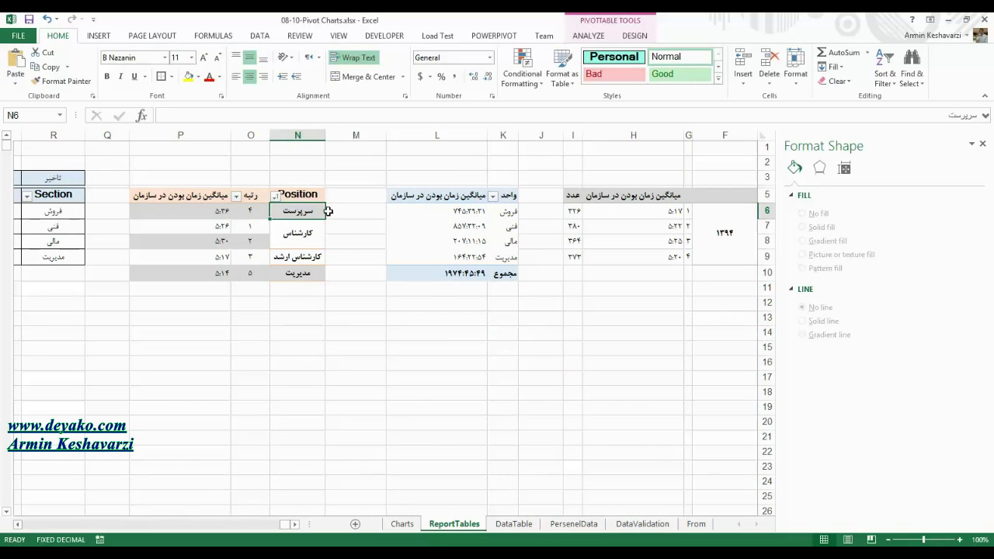
left_click(99, 36)
left_click(495, 59)
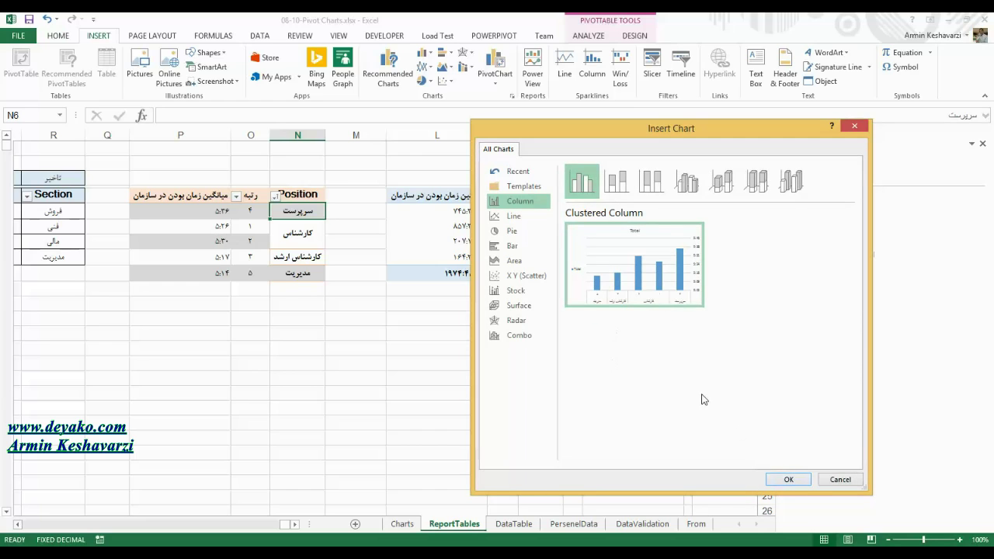
left_click(788, 480)
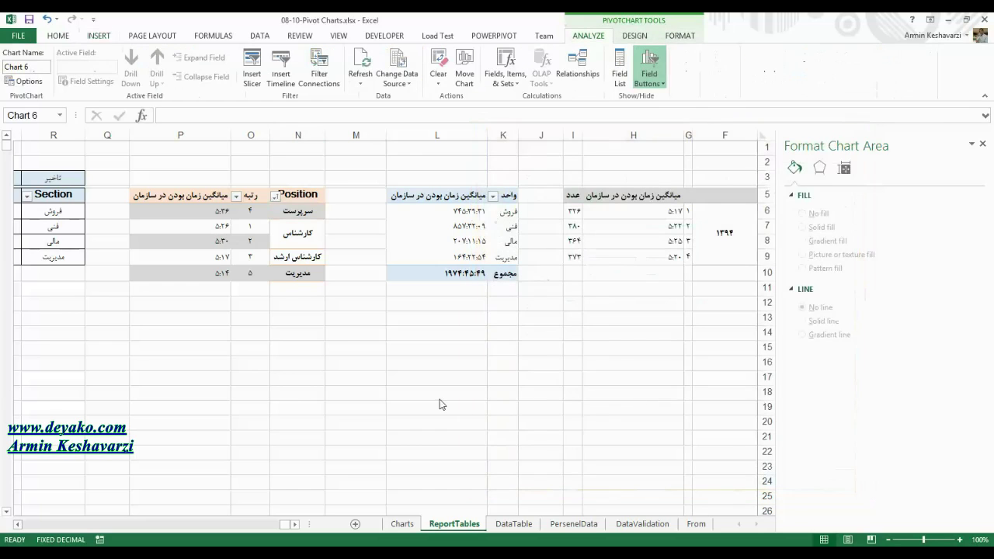
Step: Move the new column chart to the Charts sheet under the line chart
key("Delete")
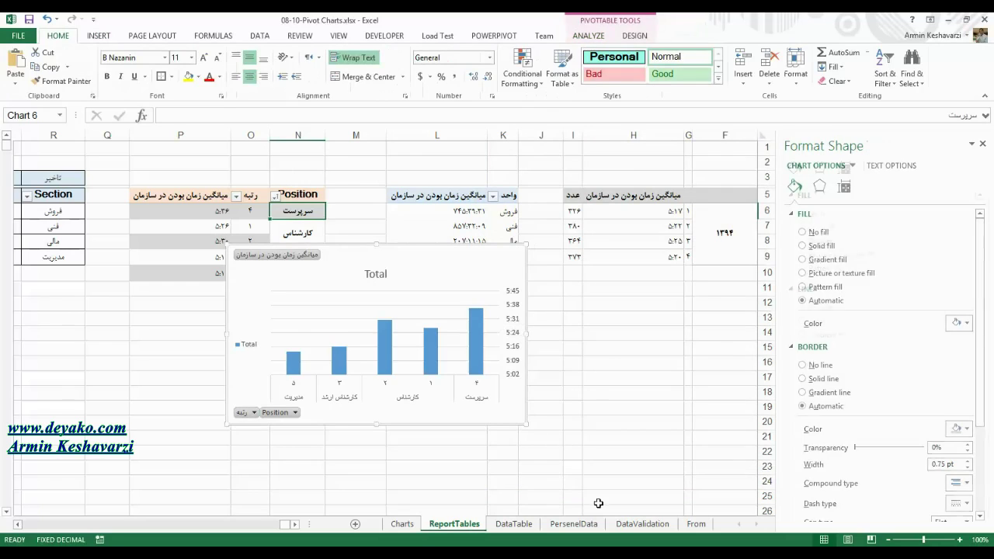
left_click(401, 524)
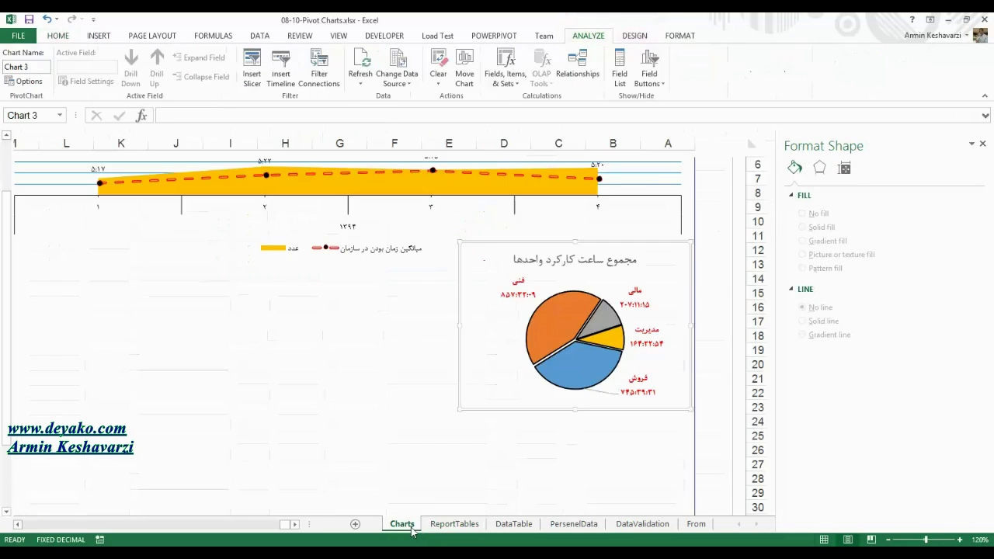
key("ctrl+v")
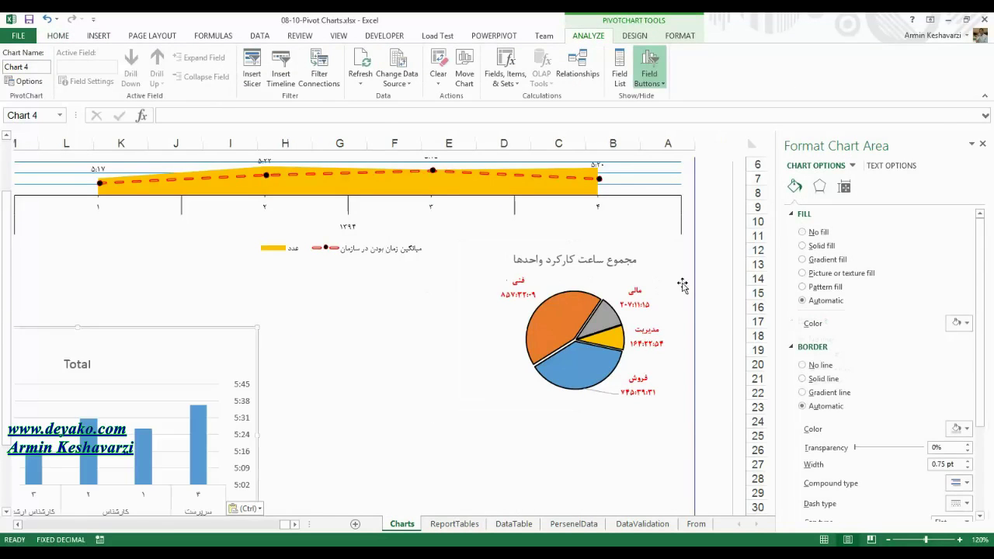
left_click_drag(166, 335, 357, 281)
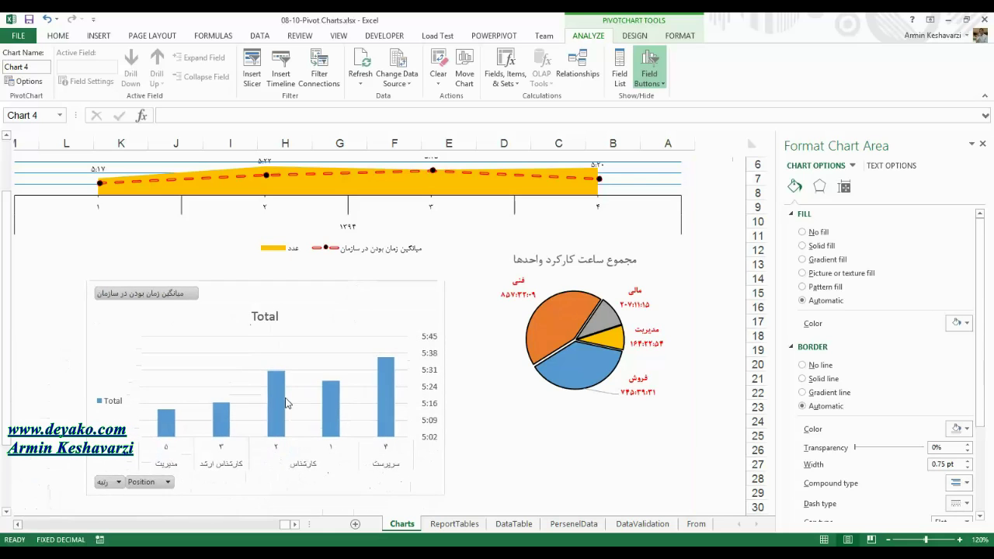
Step: Review the rank chart in Personnel-Management, then return to 08-10-Pivot Charts
mouse_move(208, 512)
left_click(309, 528)
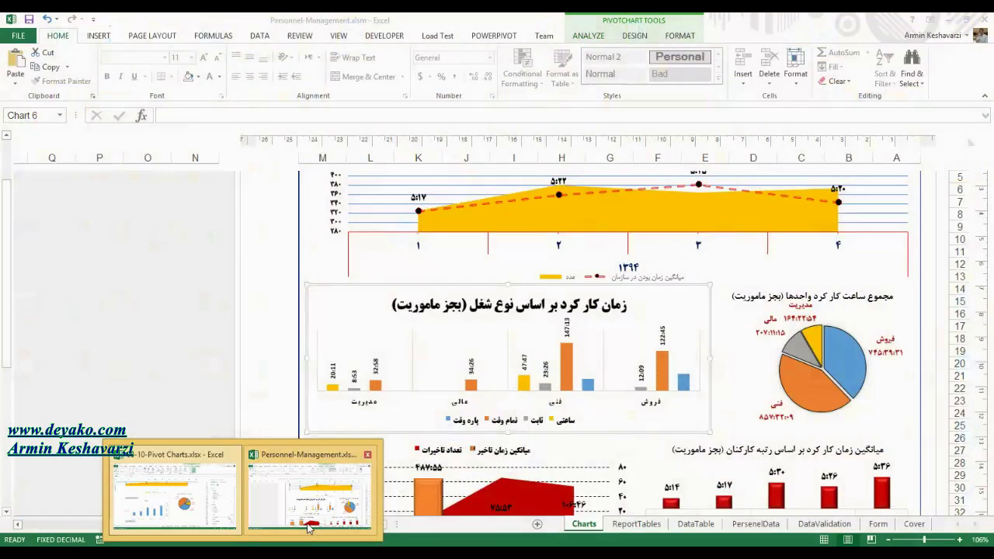
left_click(635, 388)
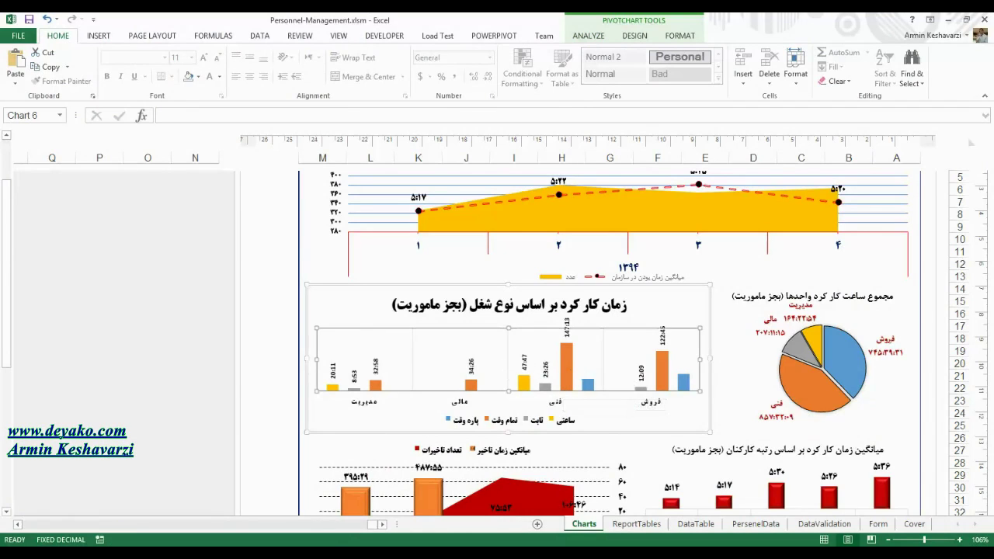
left_click(243, 553)
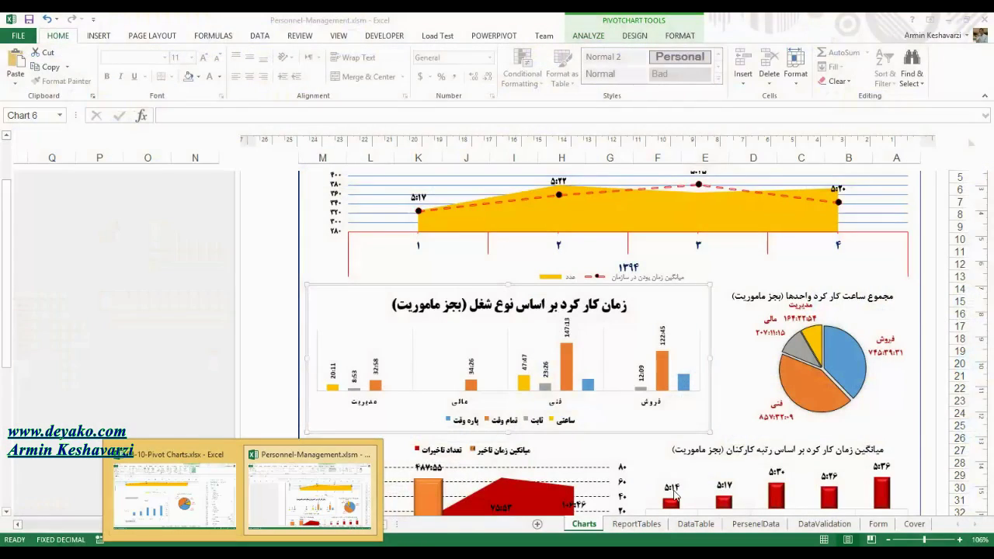
left_click(874, 450)
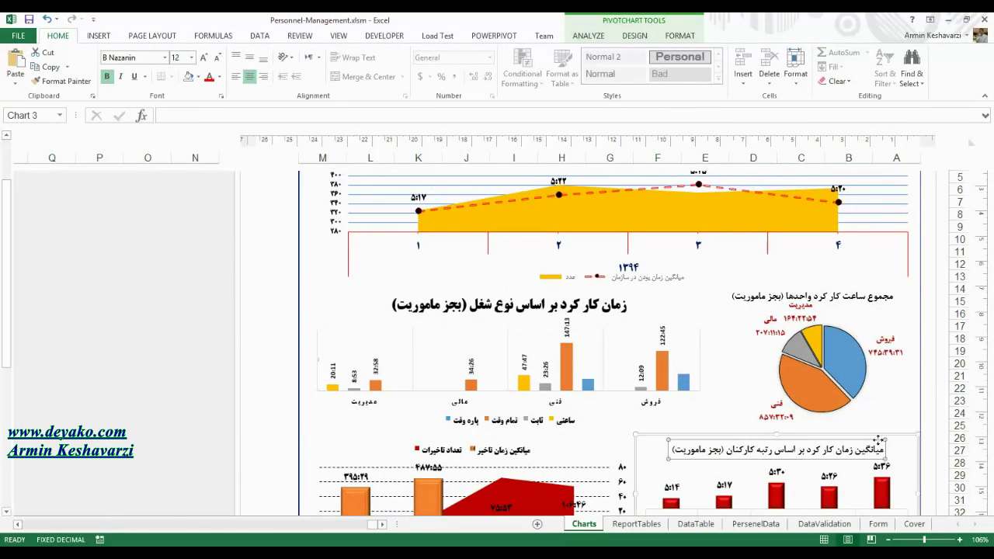
left_click(5, 514)
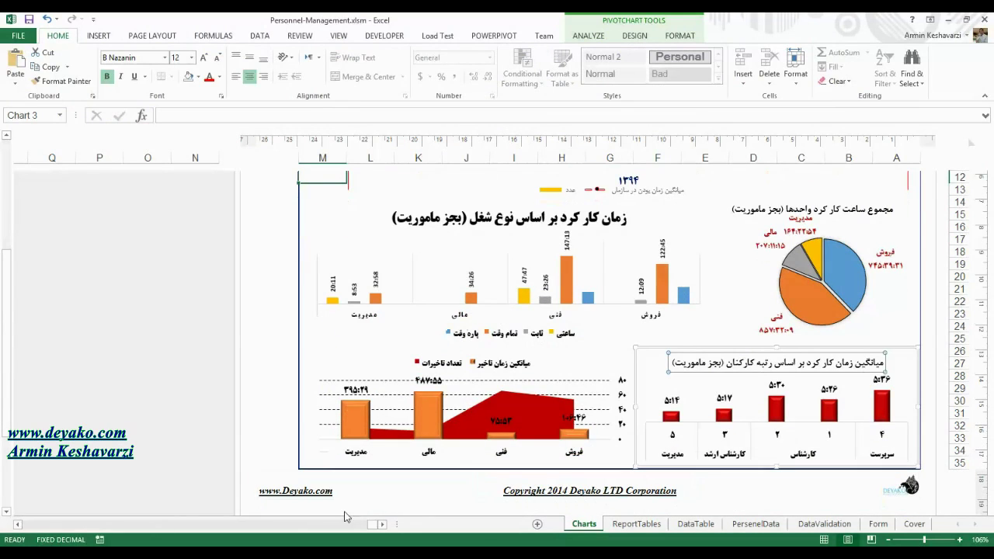
left_click(243, 553)
Step: Move the Total column chart below the pie chart
left_click(218, 493)
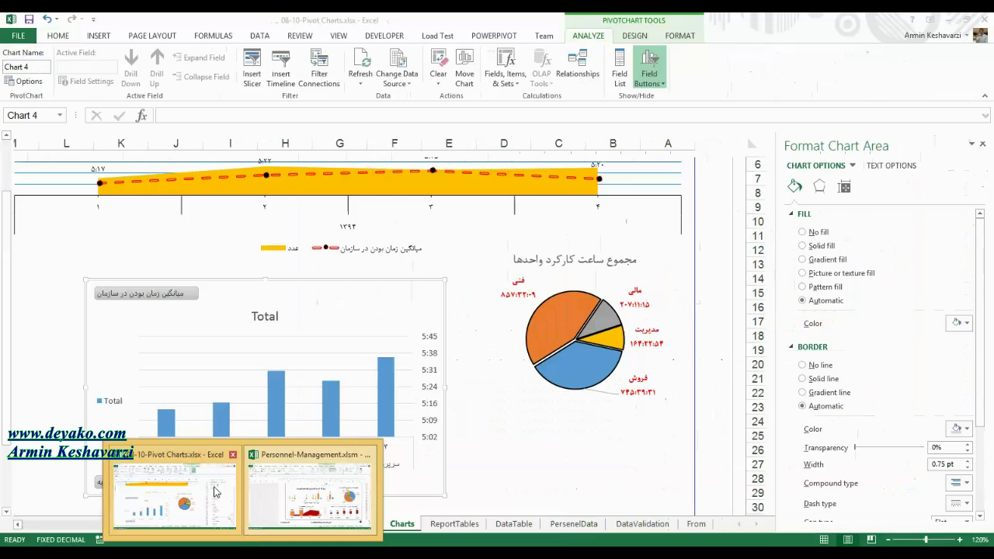
left_click_drag(416, 289, 657, 418)
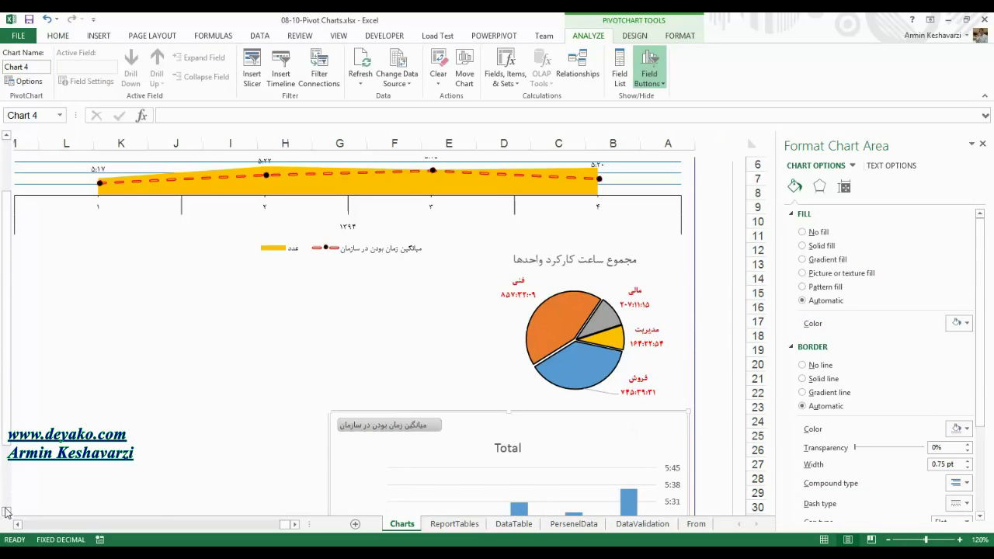
scroll(7, 512, "down", 2)
scroll(6, 511, "down", 2)
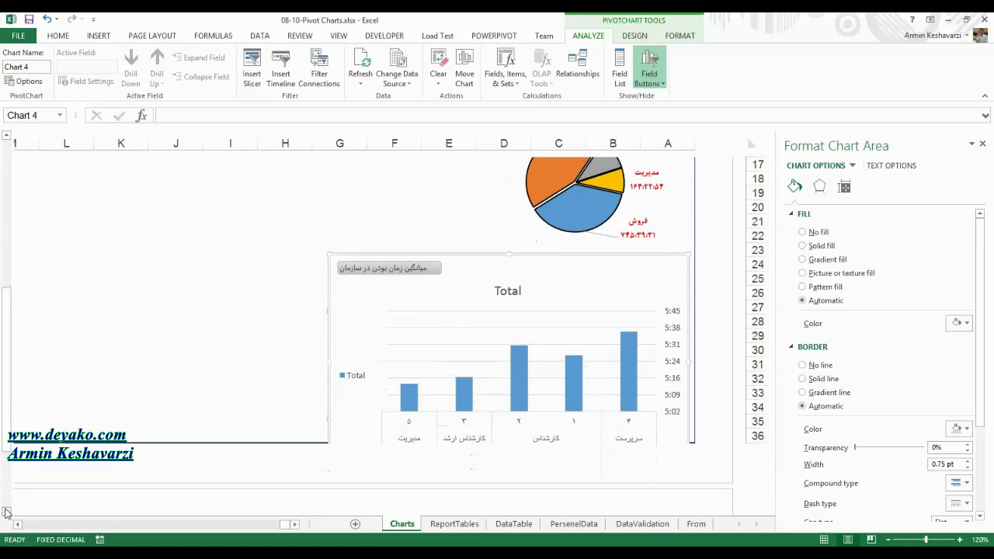
Step: Hide the field buttons, delete the legend, and shorten the chart under the pie
right_click(408, 264)
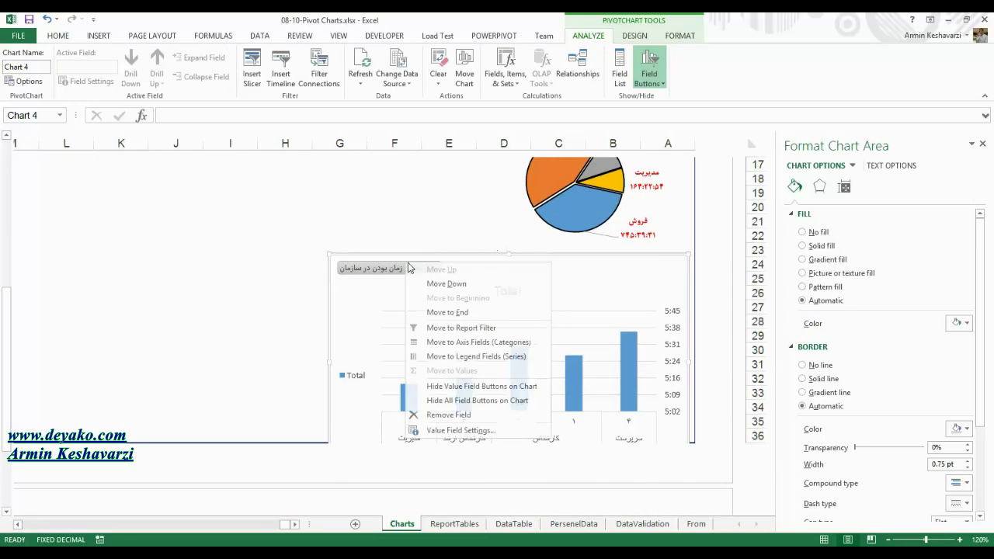
left_click(477, 400)
key("Delete")
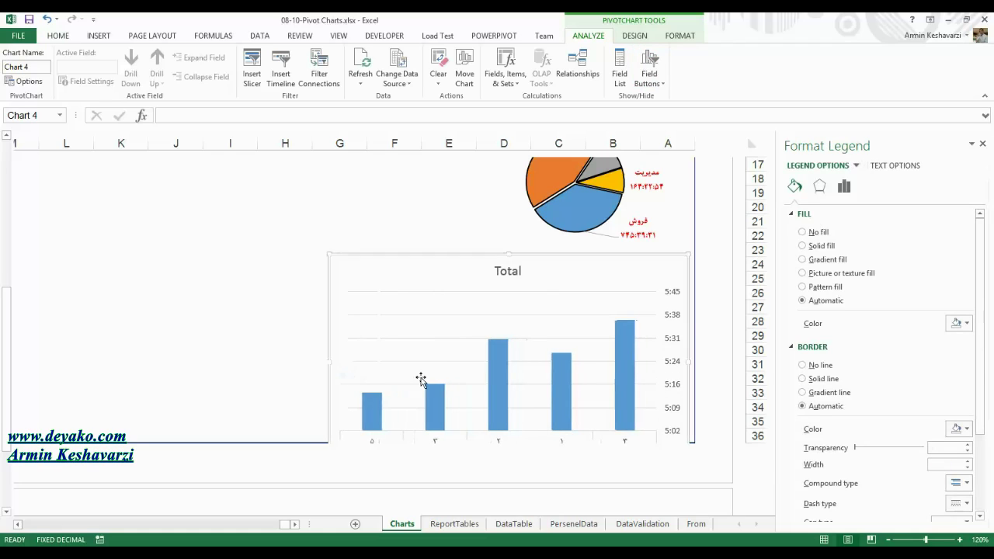
left_click_drag(508, 256, 508, 316)
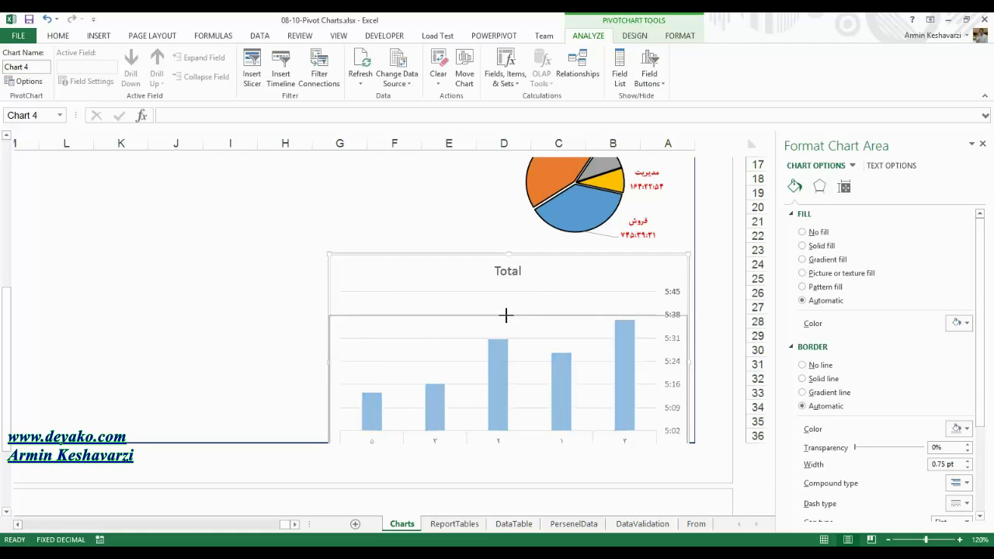
left_click_drag(599, 308, 597, 257)
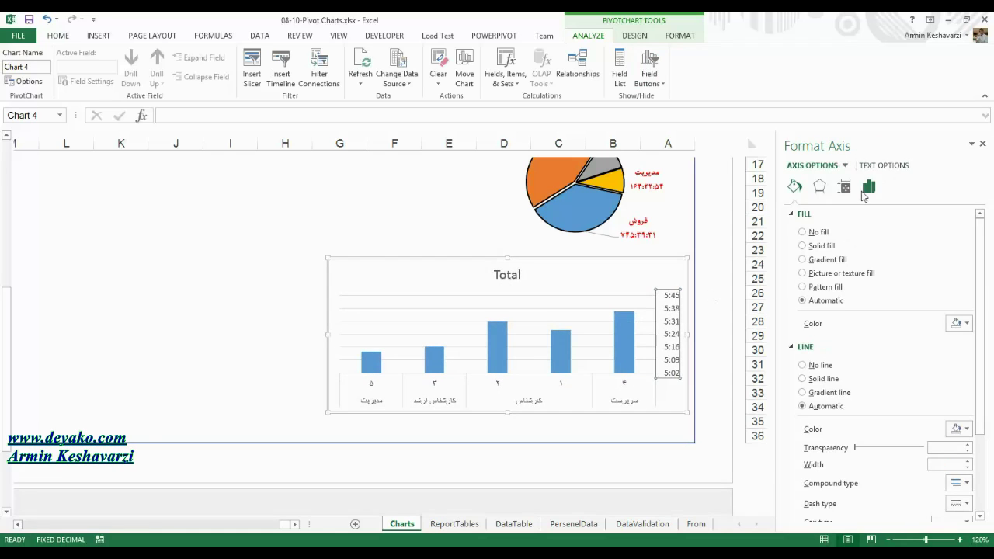
Step: Give the Total chart's bars a dark red fill and outline plus a preset bevel
left_click(522, 393)
left_click(506, 348)
left_click(688, 37)
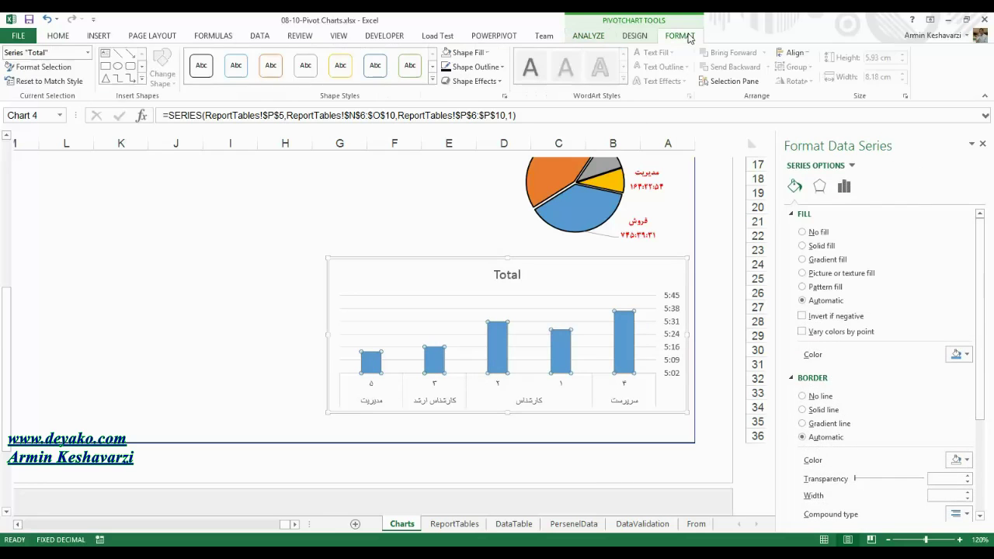
left_click(474, 67)
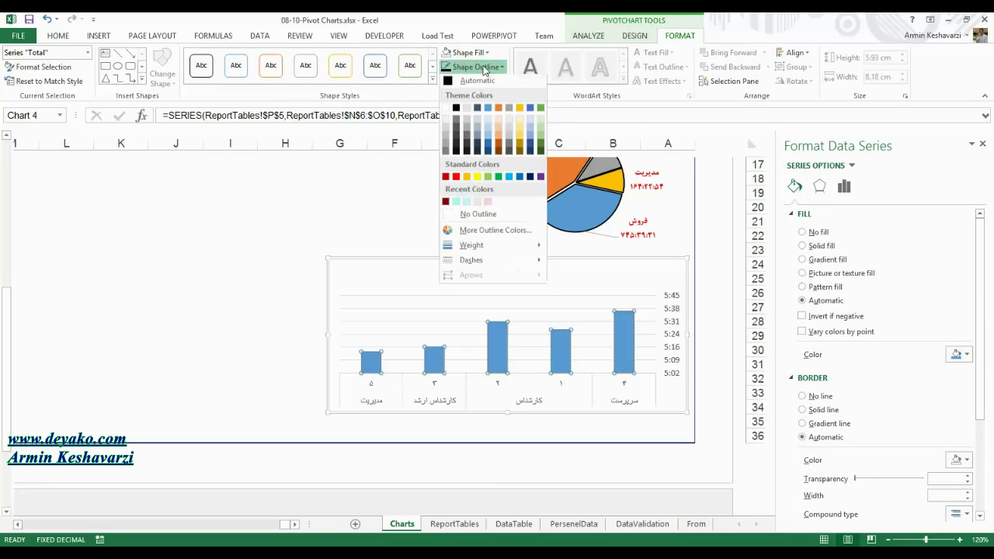
left_click(446, 180)
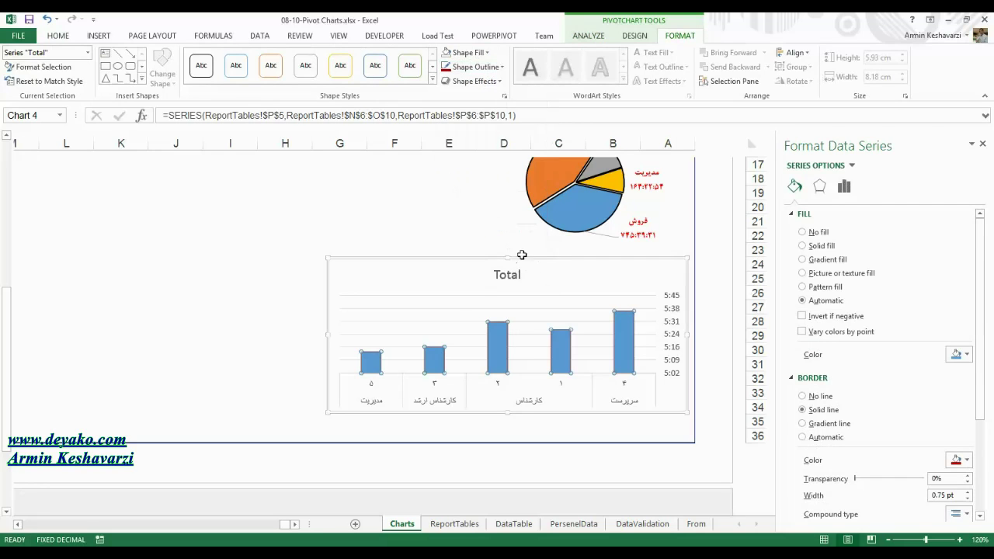
left_click(467, 52)
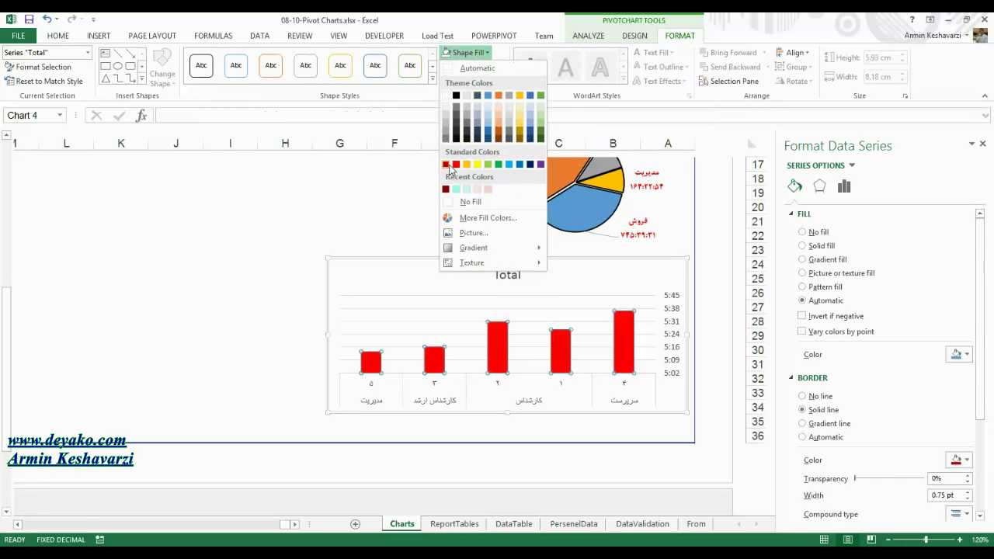
left_click(447, 164)
left_click(475, 81)
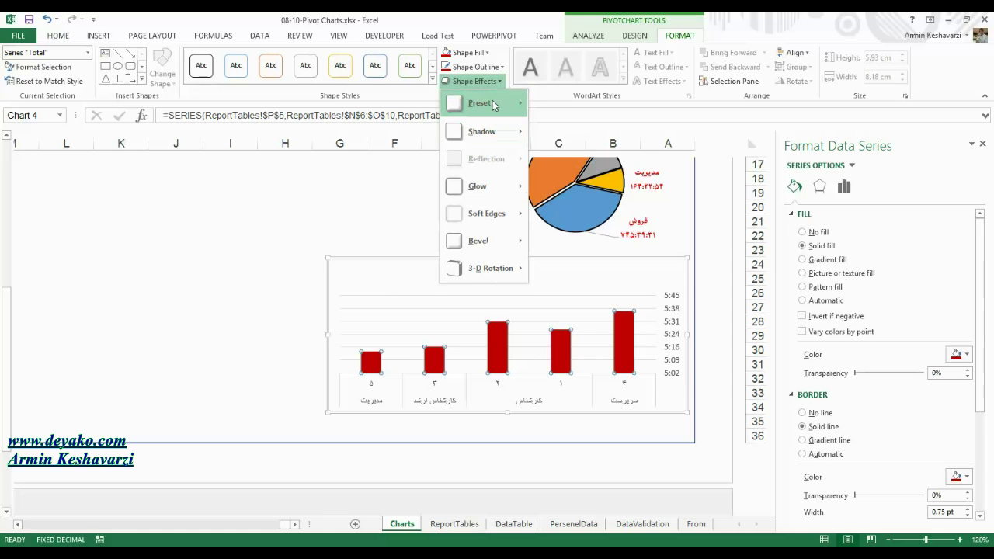
mouse_move(496, 104)
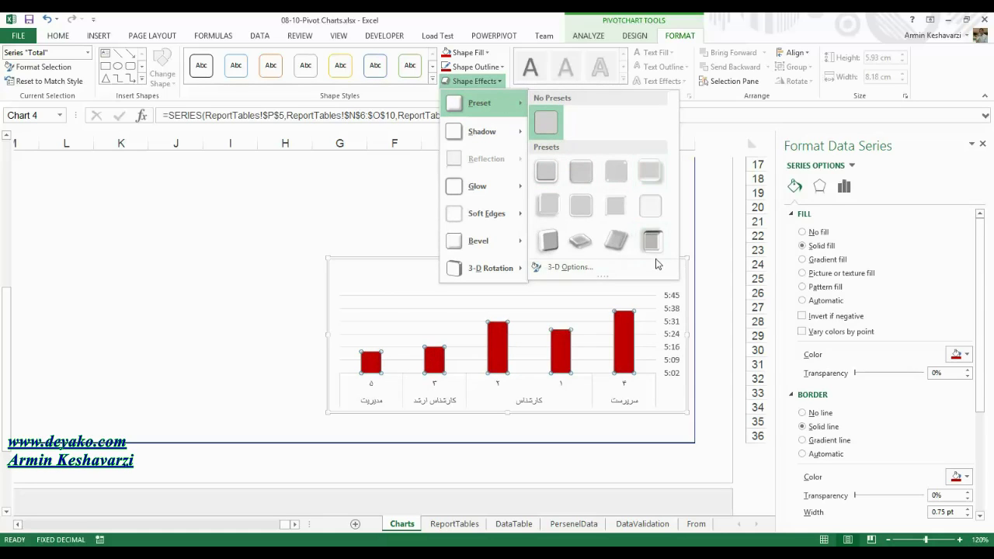
left_click(546, 250)
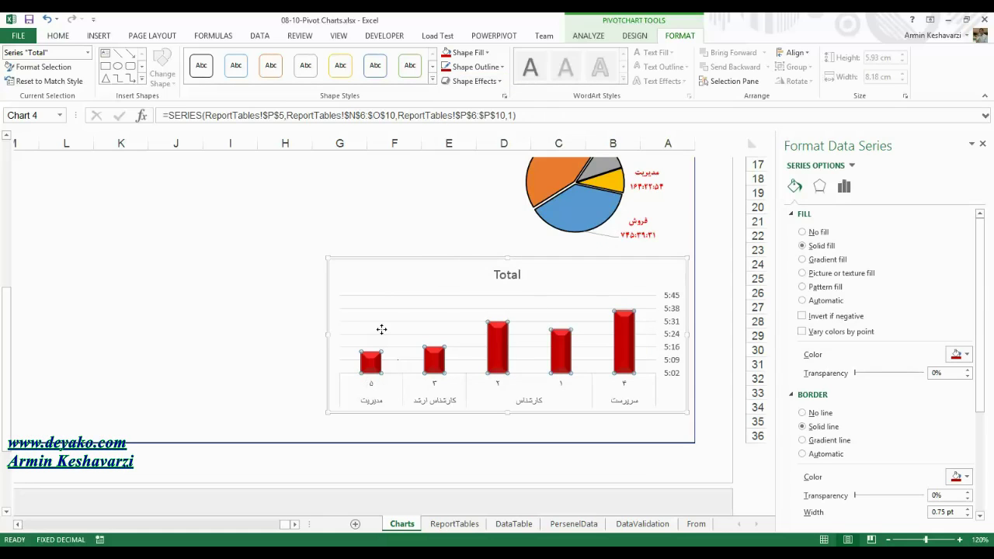
left_click(428, 321)
Step: Delete the Total chart's vertical value axis
left_click(658, 311)
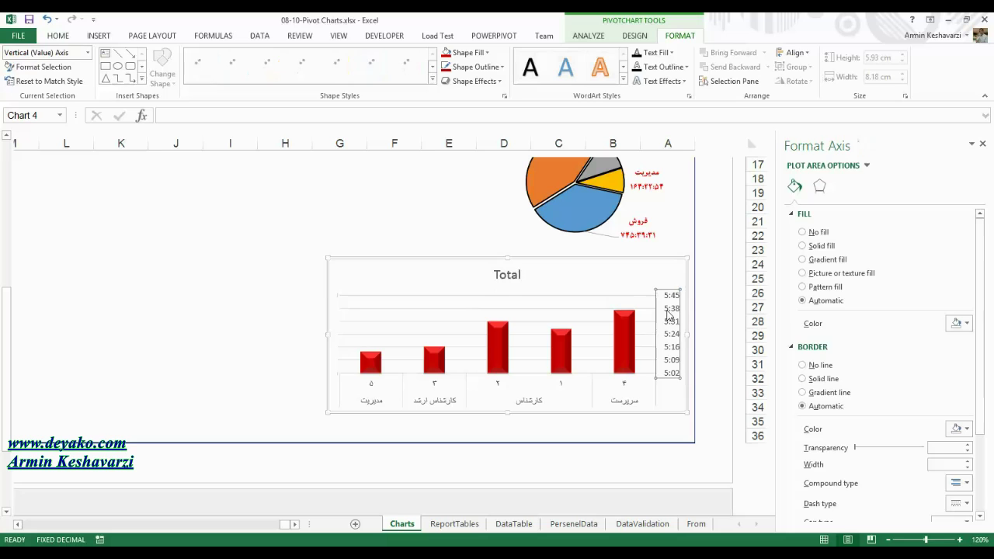
key("Delete")
left_click(585, 315)
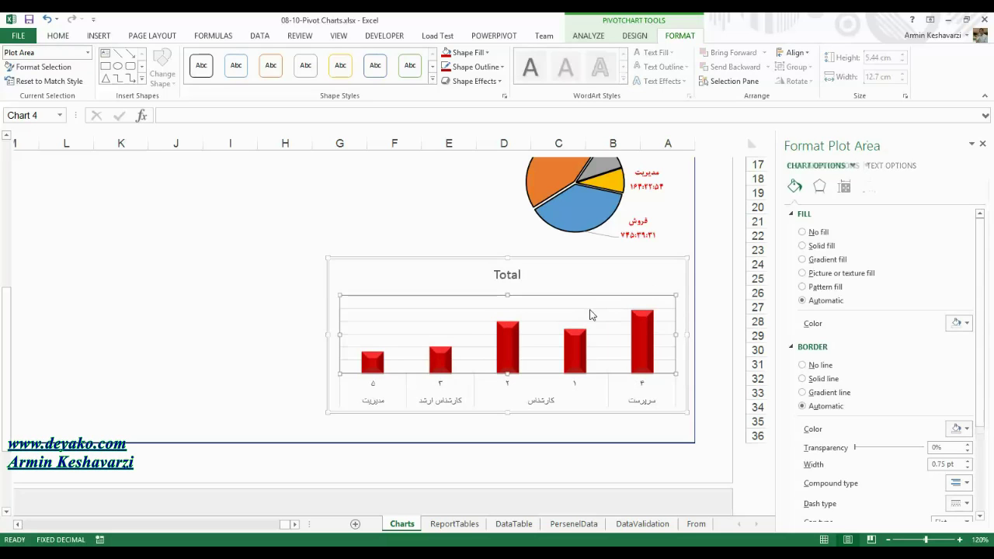
left_click(514, 279)
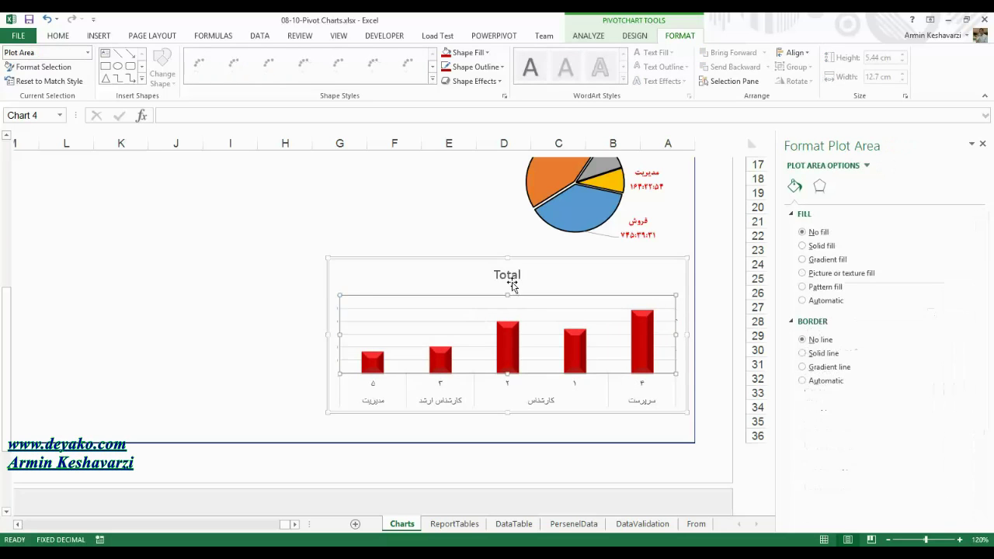
left_click(375, 388)
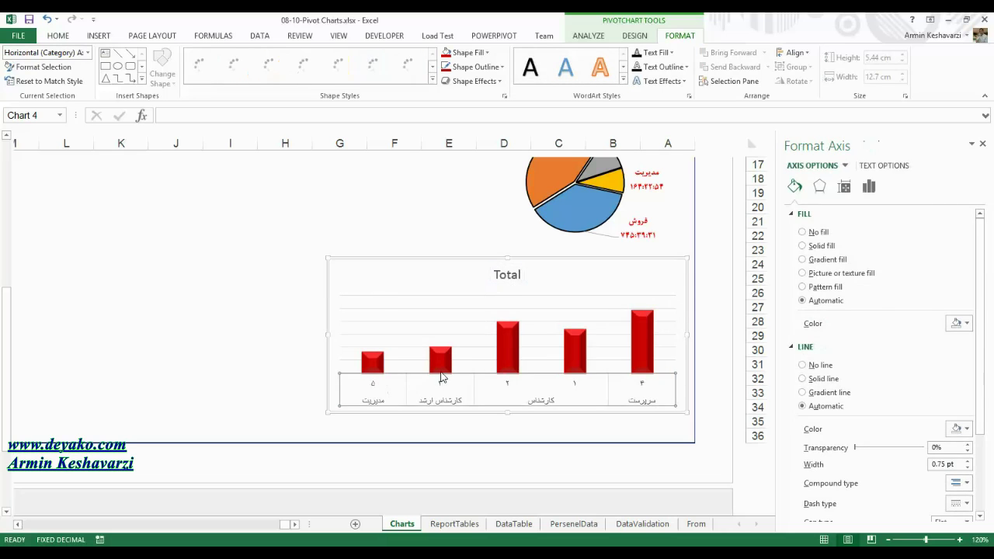
Step: Set the chart text font to B Titr and delete the gridlines
left_click(54, 37)
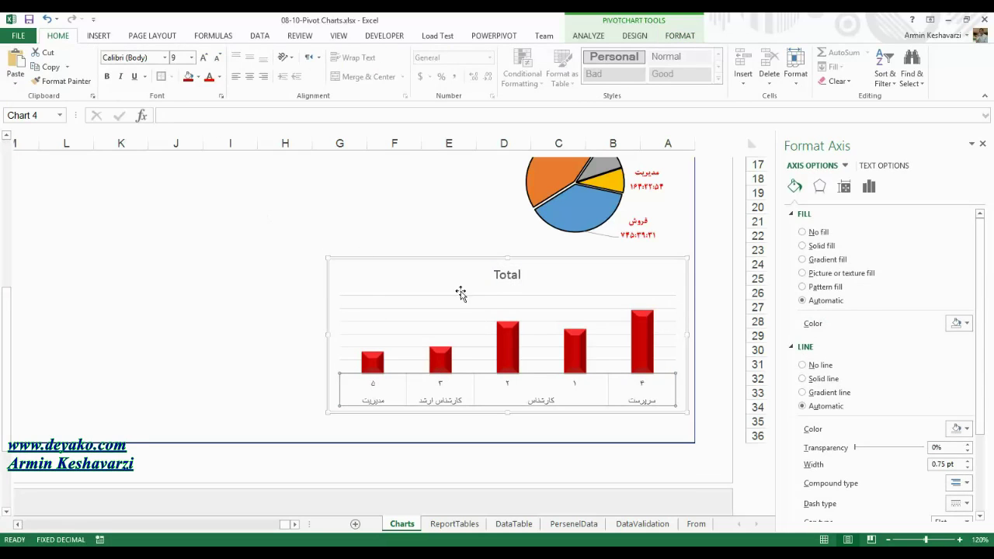
left_click(515, 281)
left_click(361, 259)
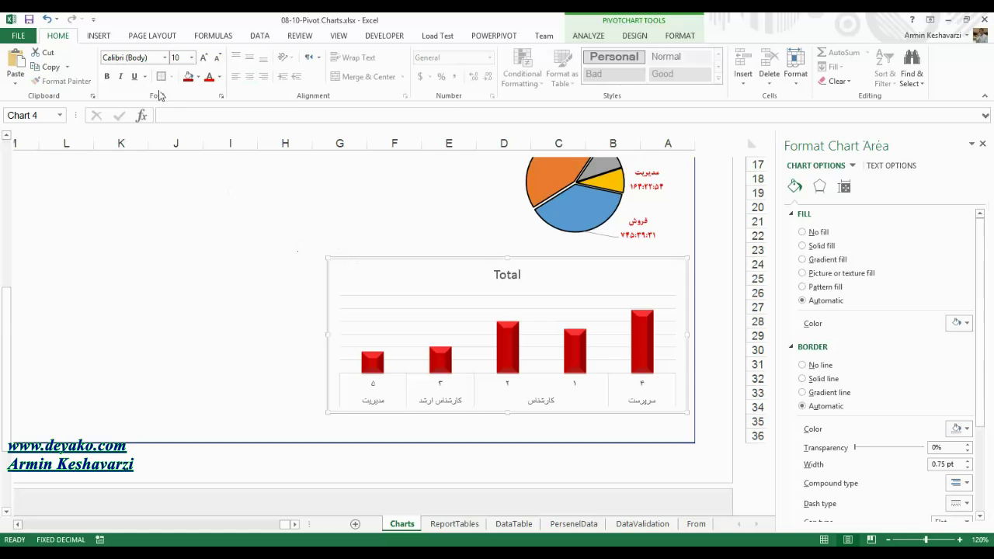
left_click(137, 58)
type("ذ قه")
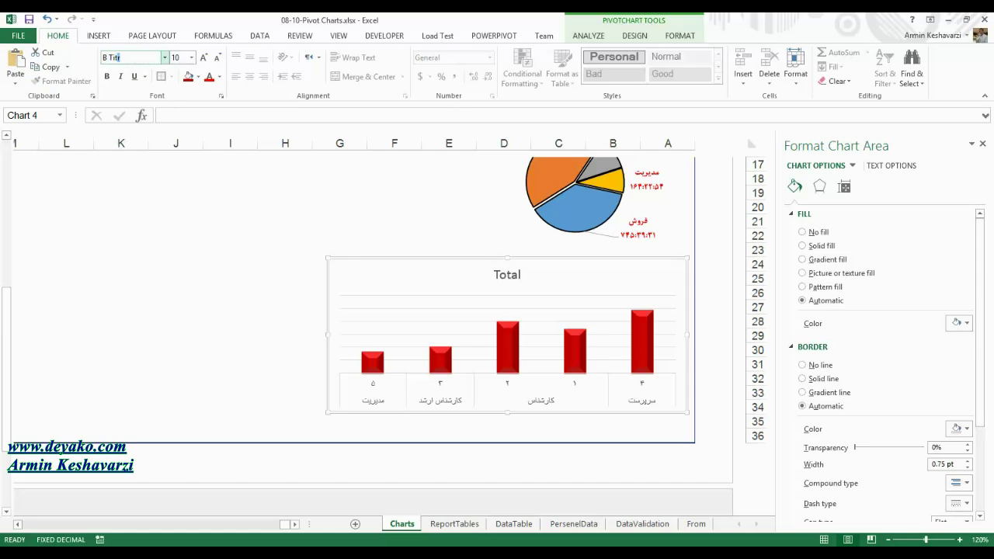
key("Return")
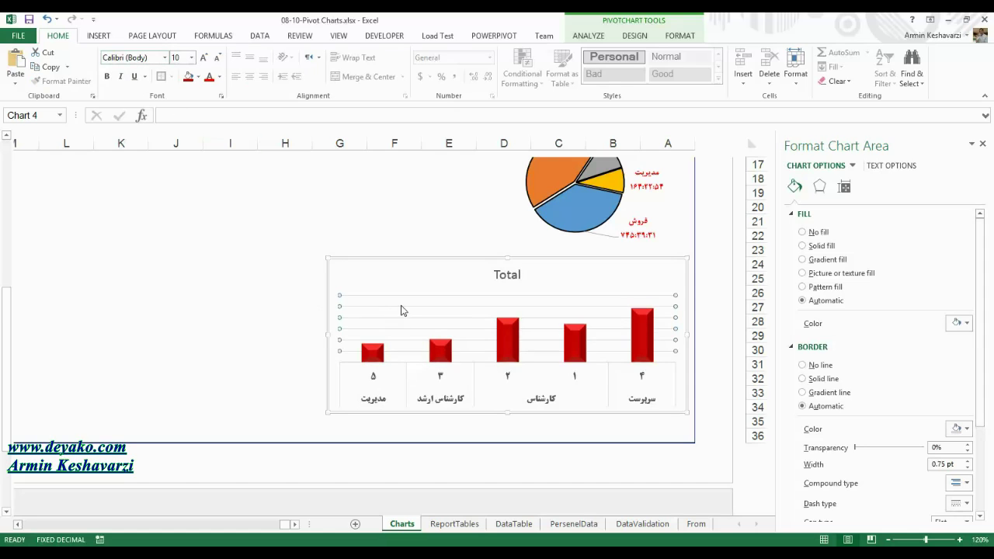
key("Delete")
Step: Leave the category axis font colour unchanged and go to the ReportTables sheet
left_click(464, 368)
left_click(218, 76)
left_click(233, 92)
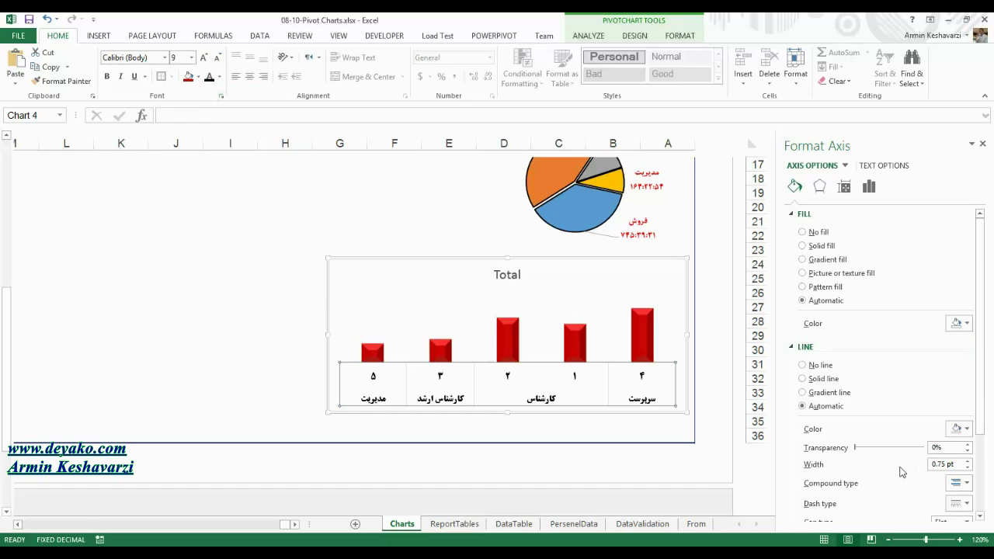
left_click(494, 385)
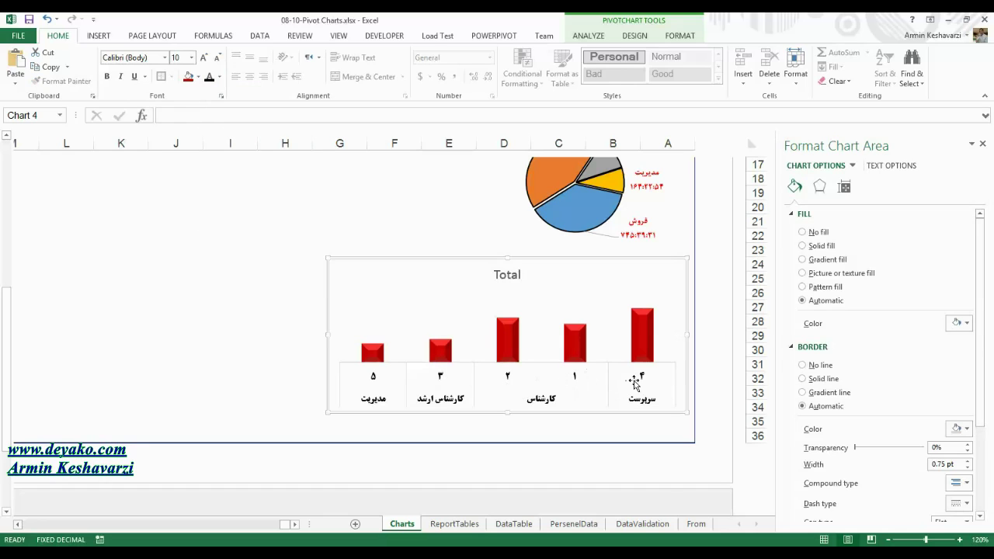
left_click(454, 524)
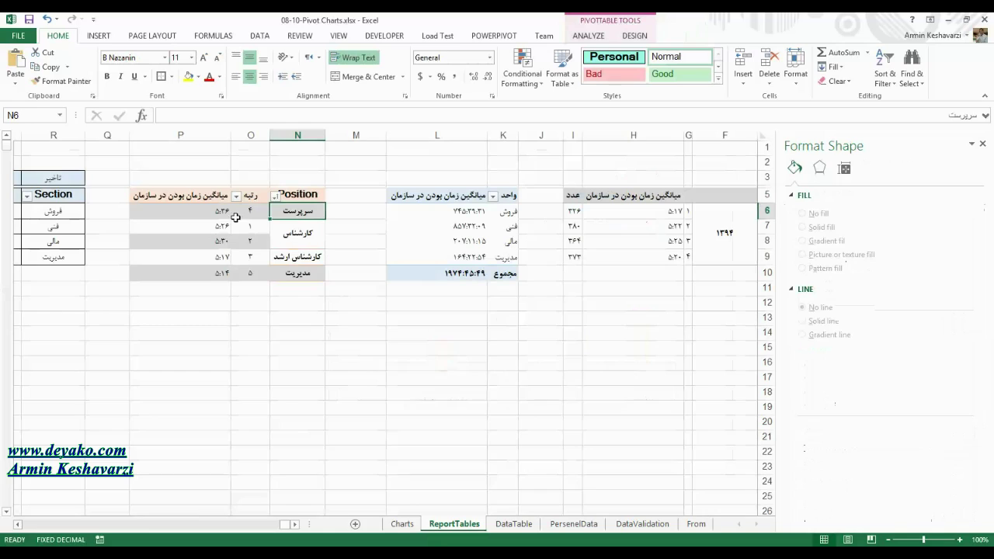
left_click_drag(250, 210, 250, 273)
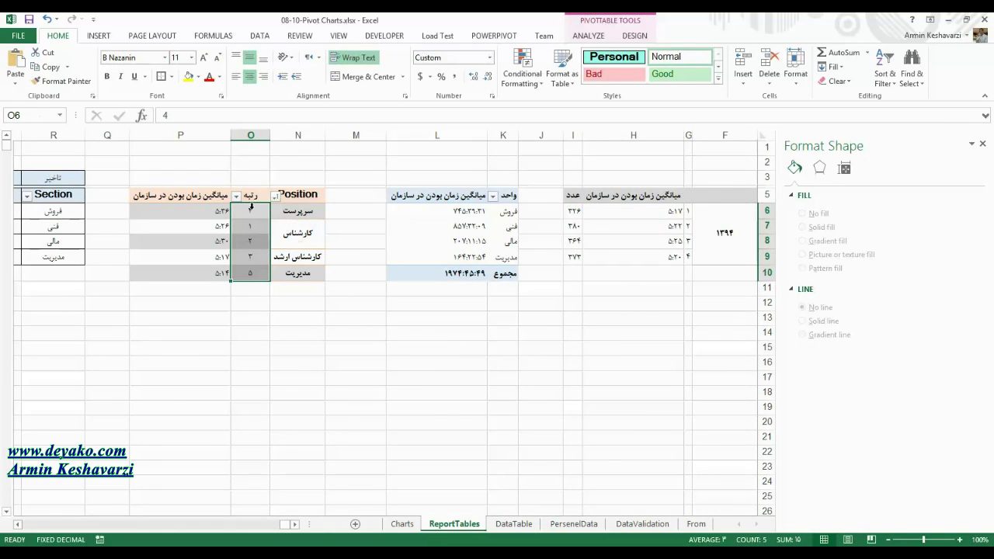
left_click(250, 208)
right_click(249, 211)
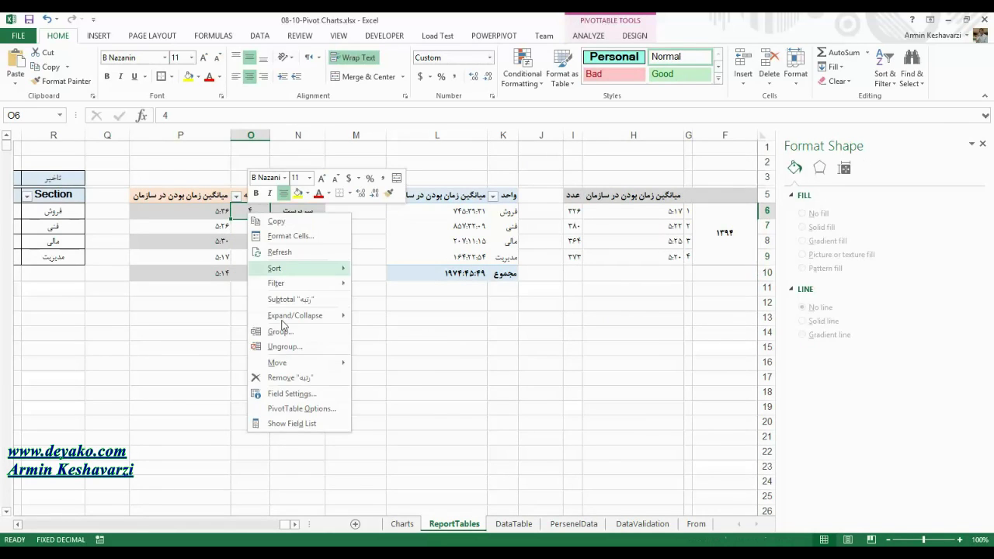
left_click(327, 397)
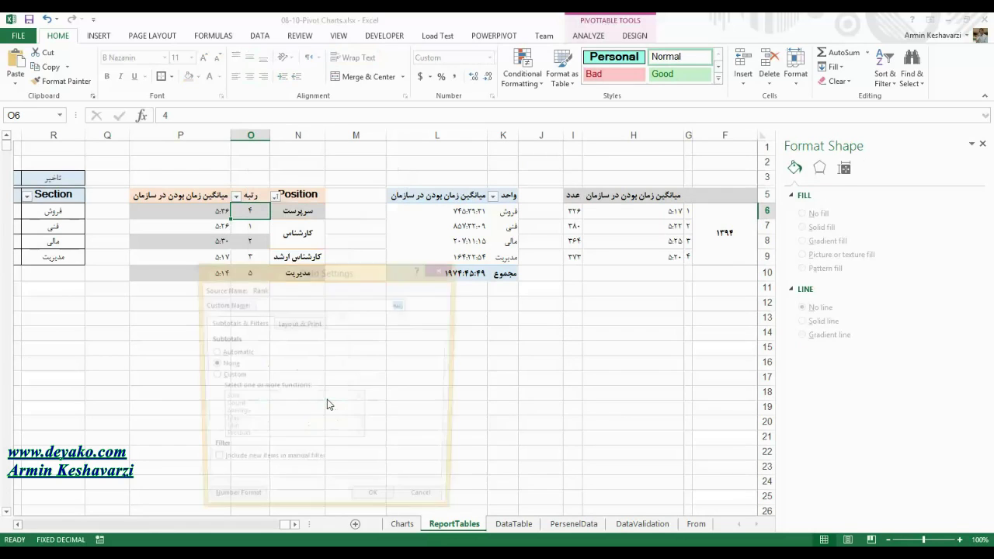
left_click(229, 505)
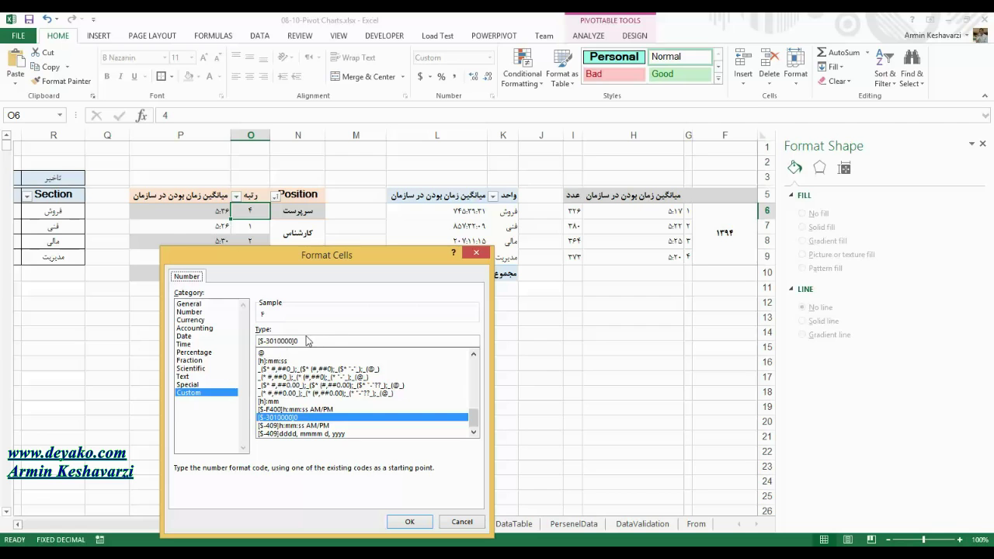
left_click(461, 520)
Step: Close the field settings, return to the Charts sheet and list chart elements for the Total chart
left_click(436, 512)
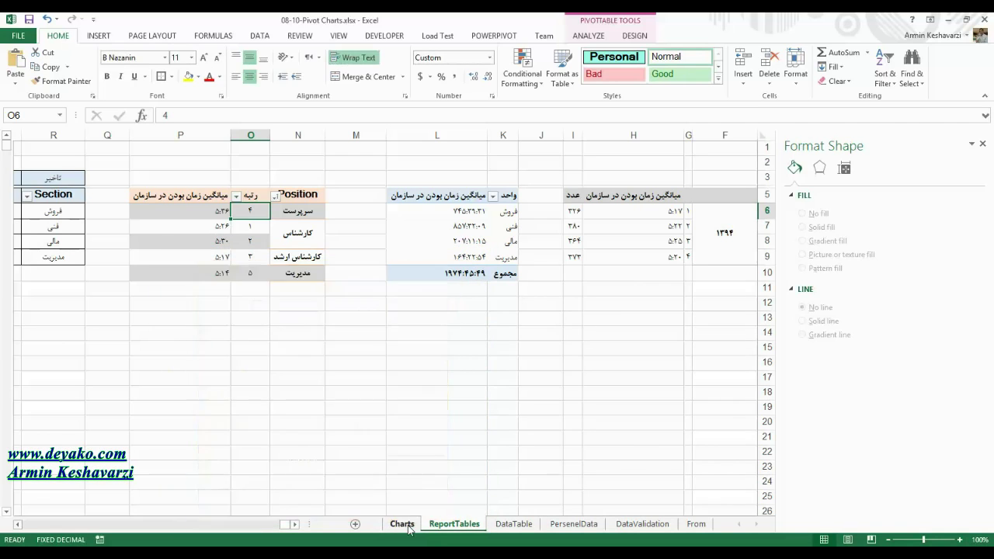
left_click(402, 524)
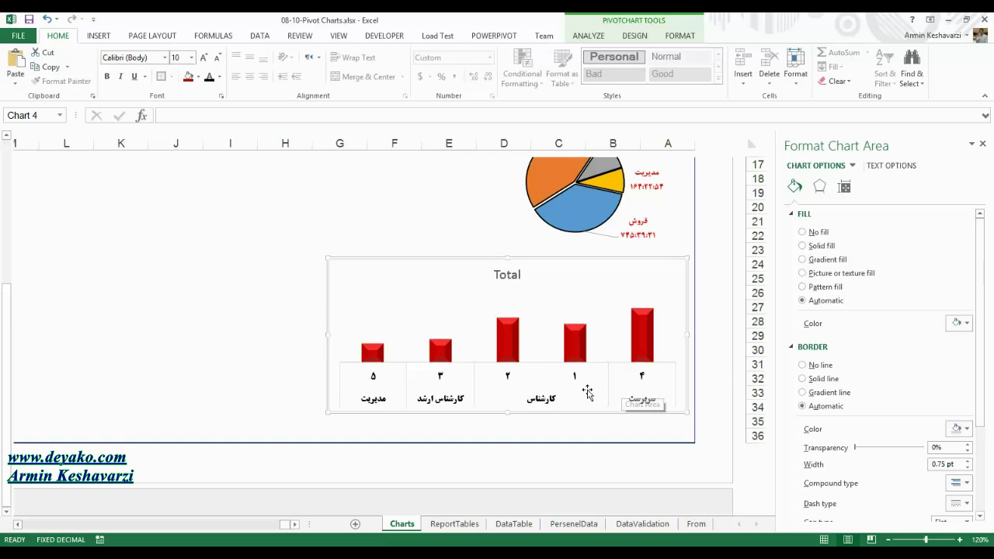
left_click(674, 36)
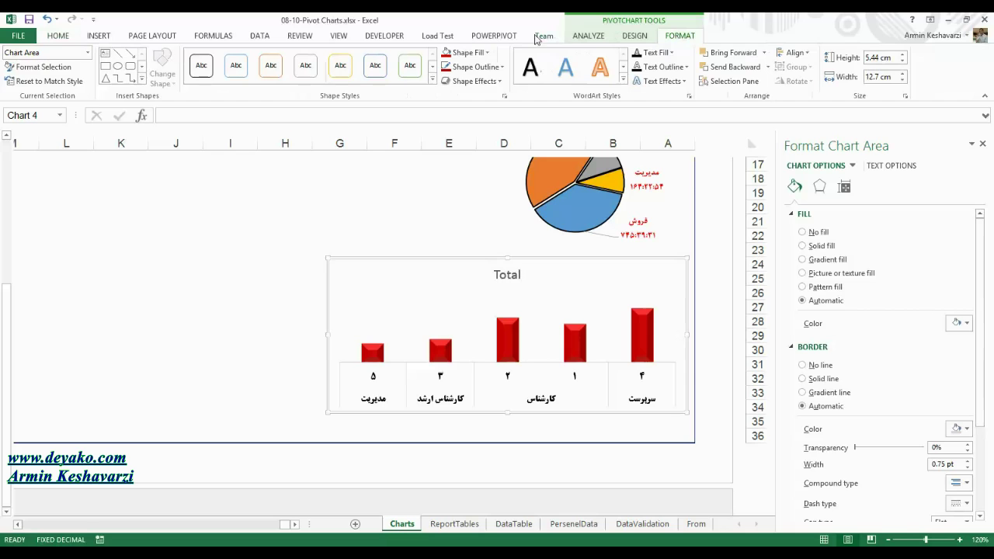
left_click(638, 37)
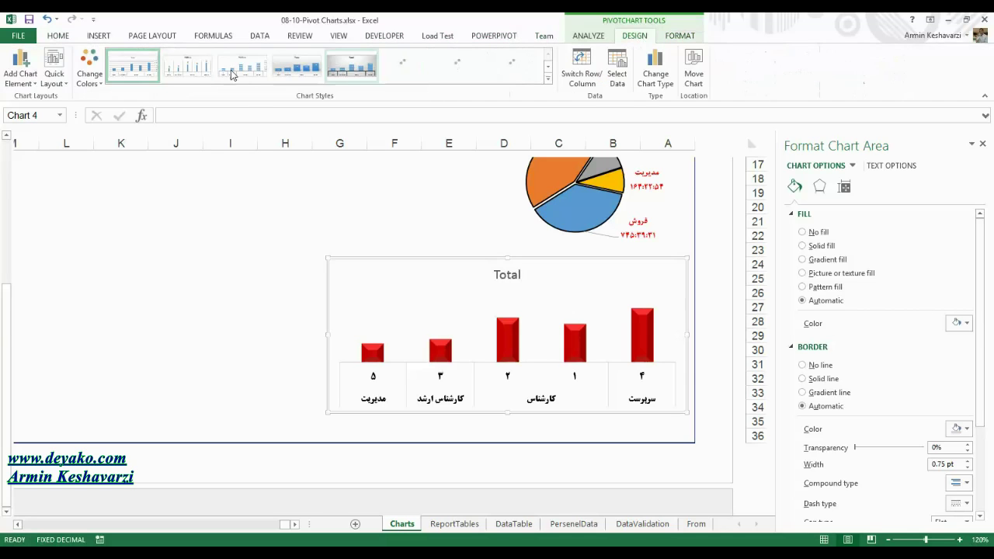
left_click(19, 70)
Step: Add value data labels above each bar of the Total chart
mouse_move(24, 179)
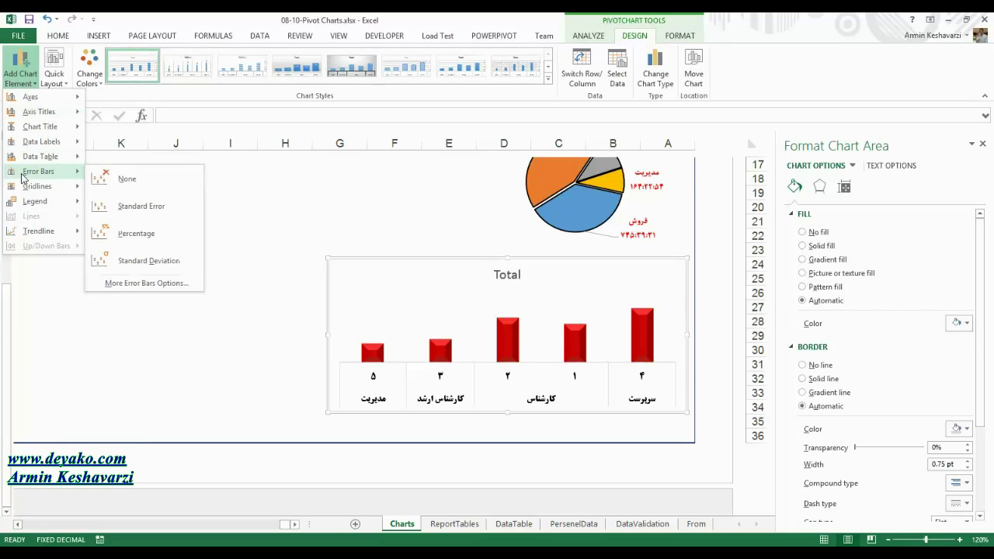
mouse_move(39, 142)
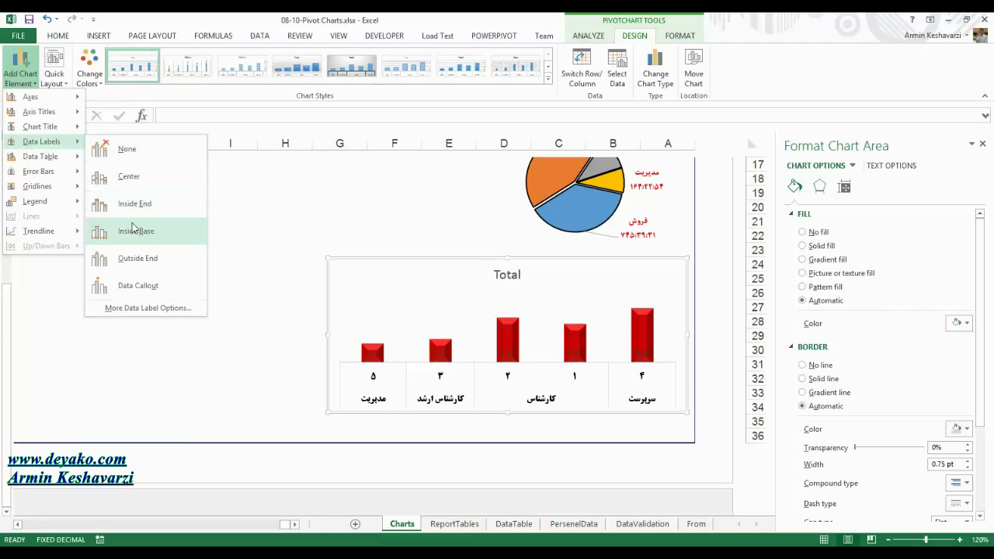
left_click(131, 257)
Step: Give the labels the custom [$-3010000][h]:mm Persian-digit format, then narrow the chart from its left edge
left_click(501, 309)
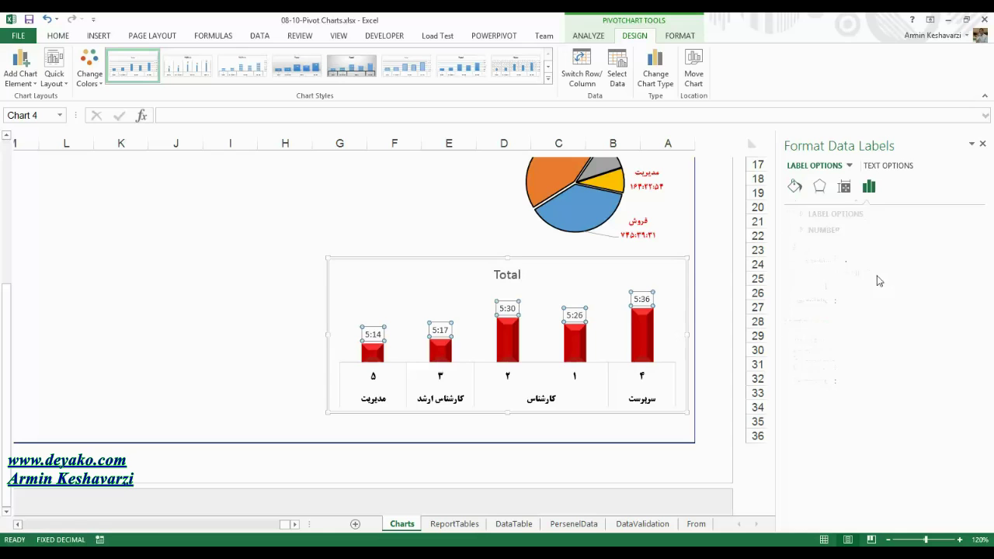
left_click(957, 259)
left_click(852, 402)
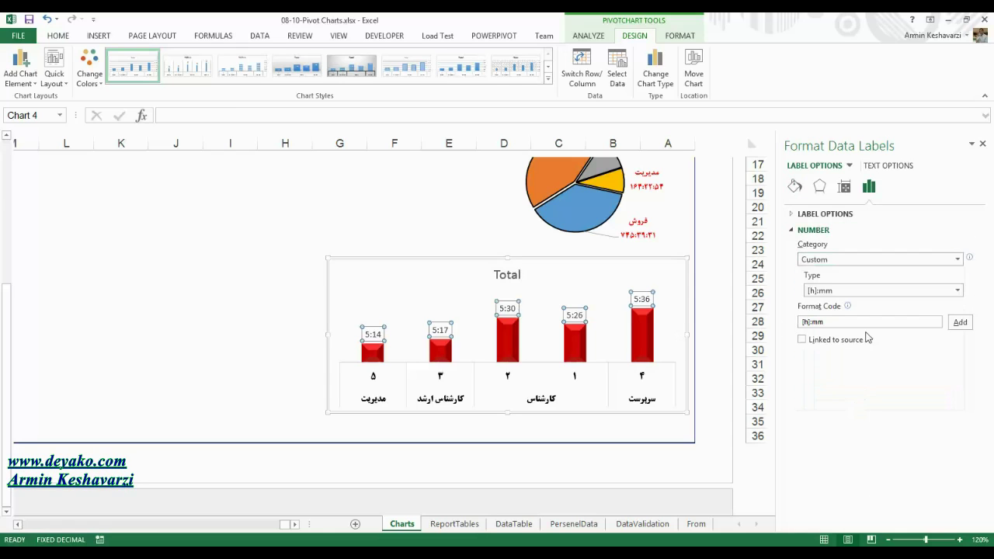
left_click(957, 290)
left_click(897, 316)
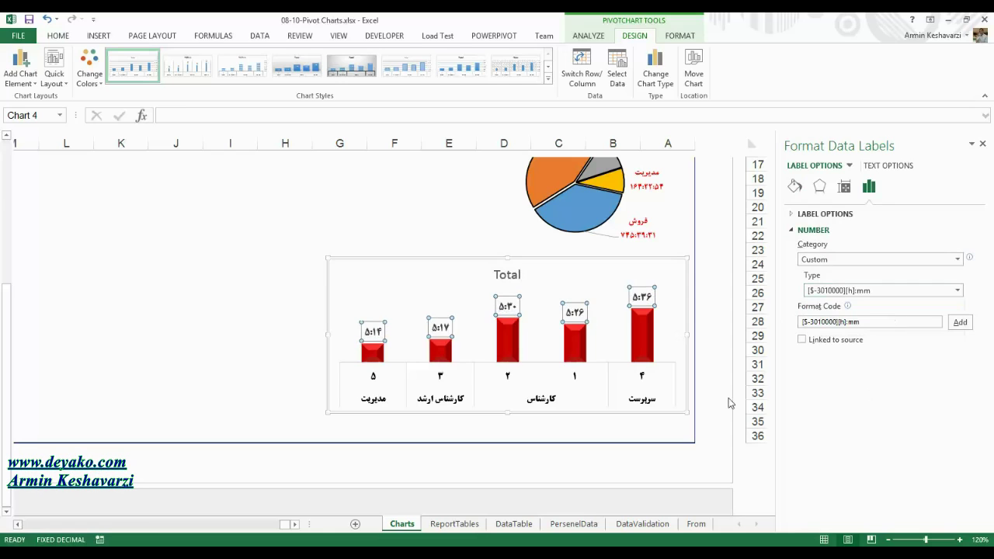
left_click(354, 292)
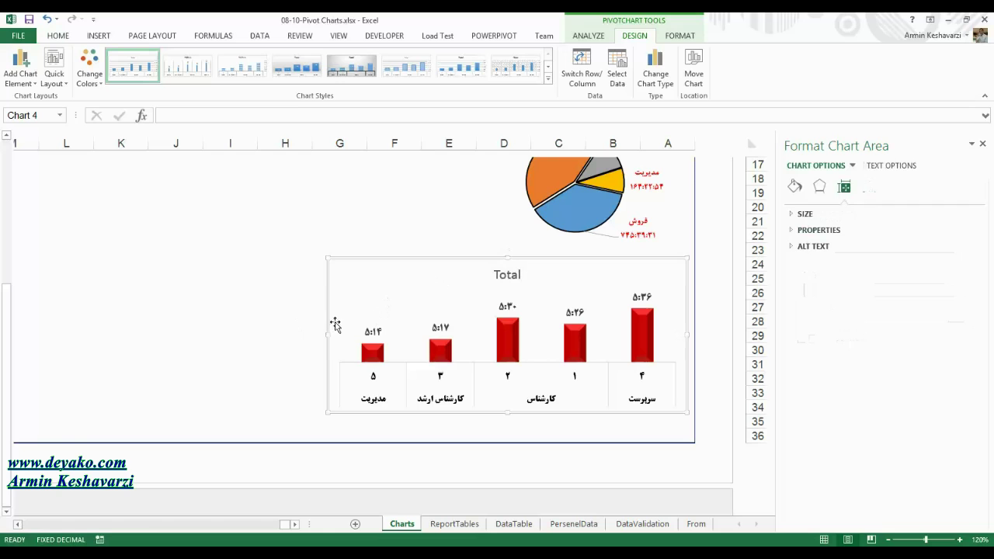
left_click_drag(327, 335, 370, 337)
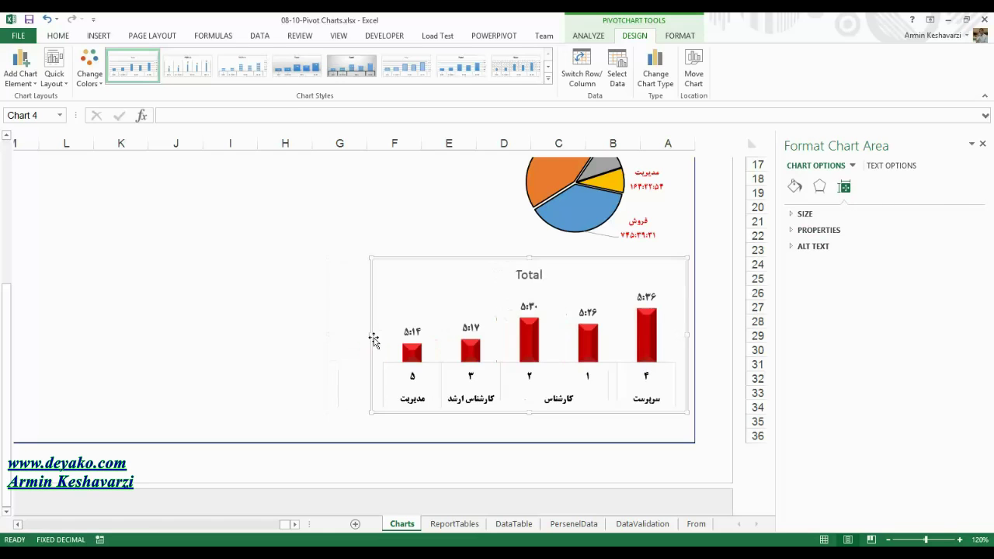
Step: Delete the Total title and type مجموع کارکرد بر اساس جایگاه شغلی و رتبه in Persian
left_click(318, 333)
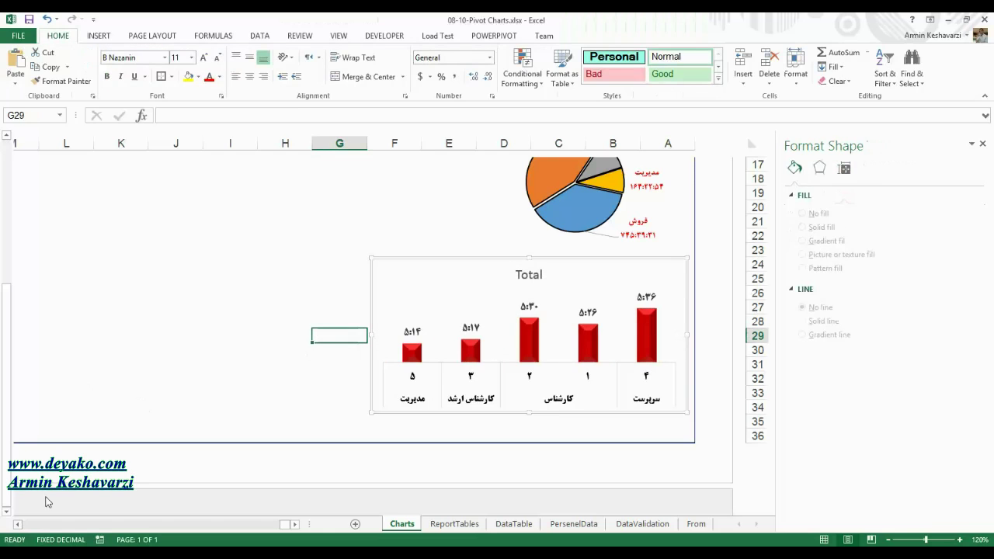
left_click(525, 276)
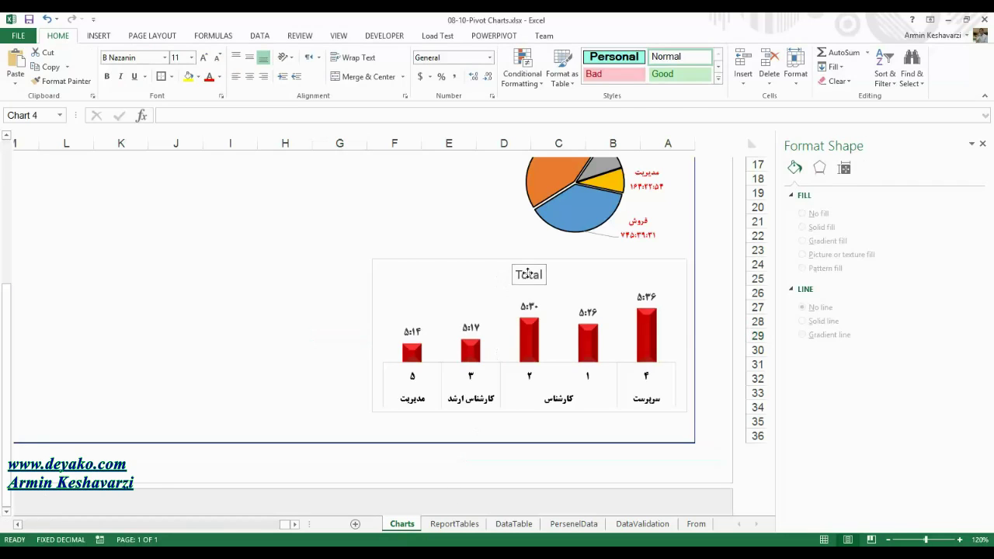
double_click(534, 278)
key("Delete")
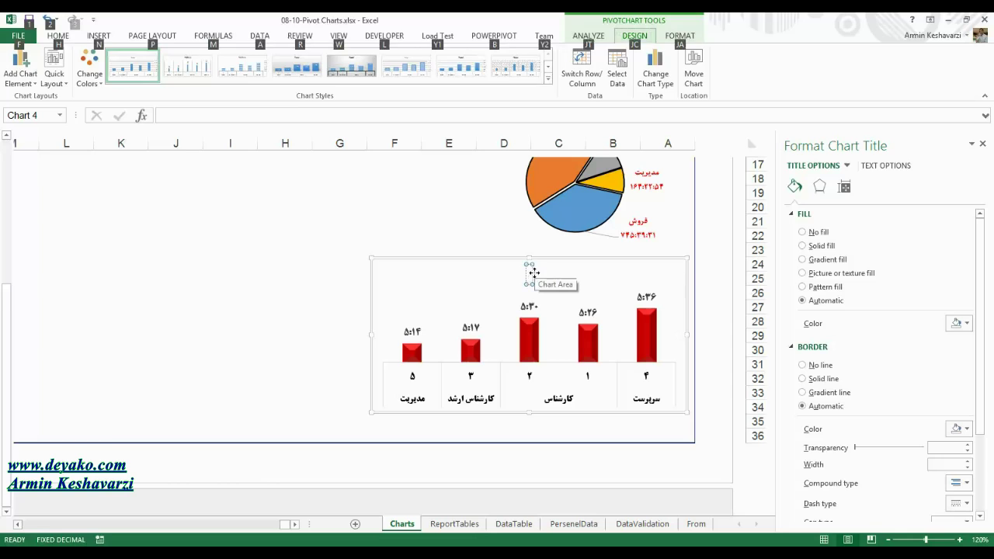
key("alt+l")
key("m")
key("p")
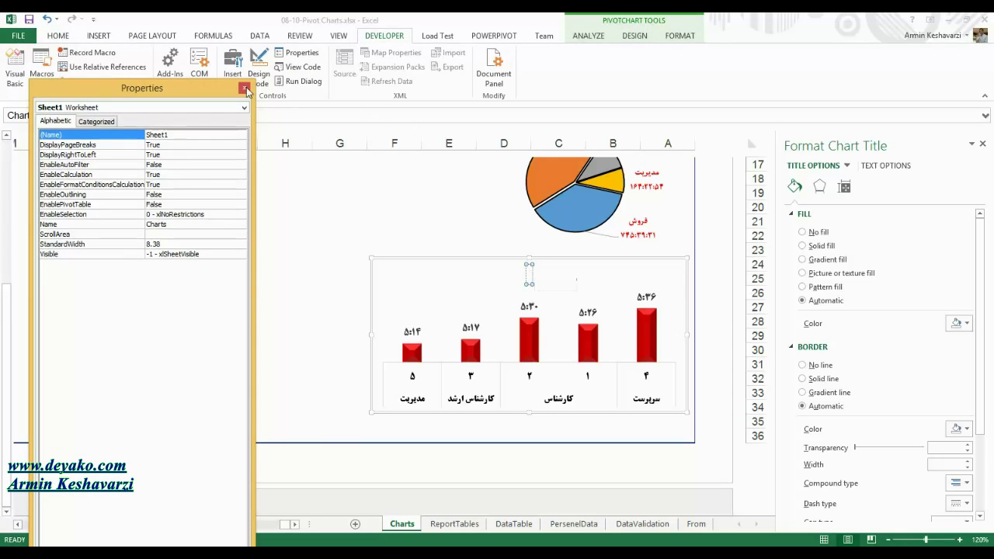
left_click(244, 87)
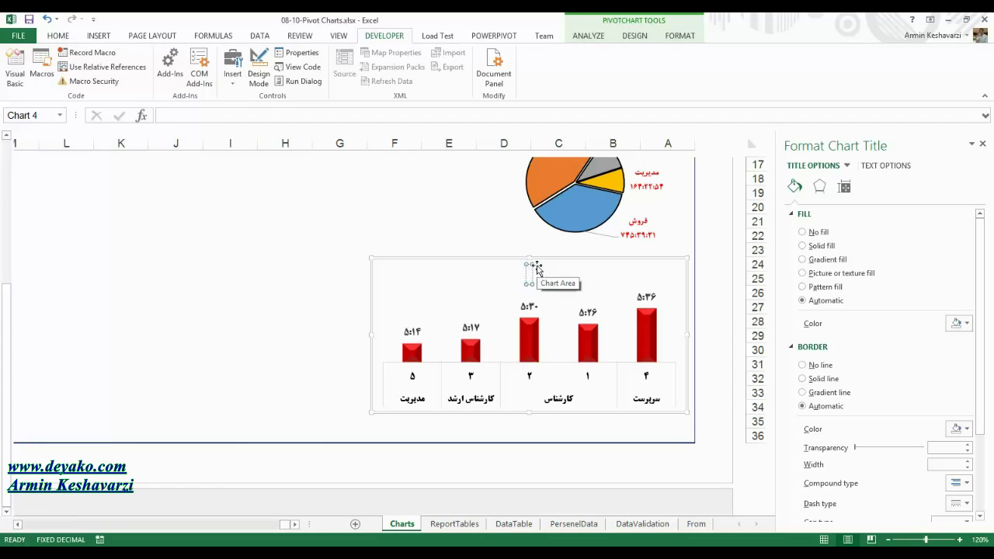
type("مجمو")
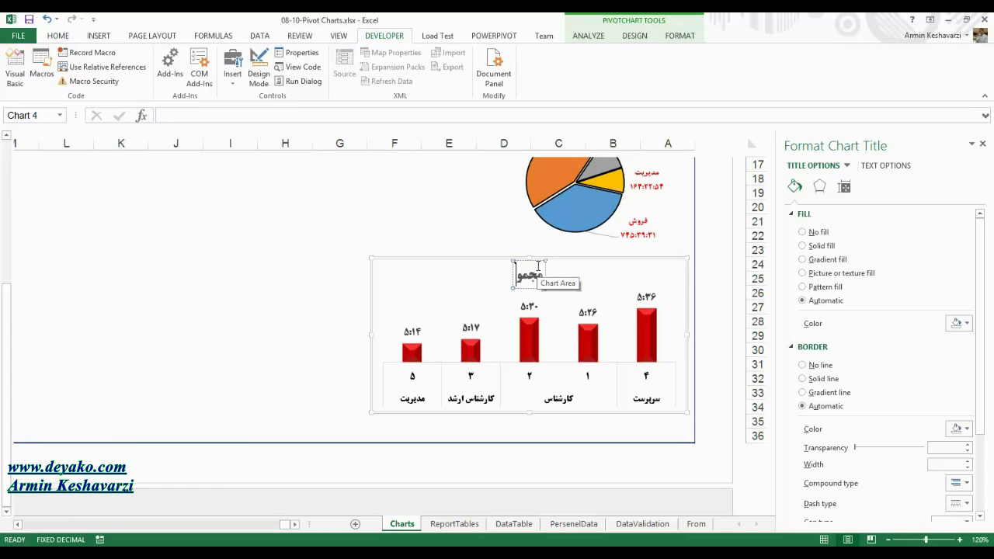
type("ع کارکرد بر اساس")
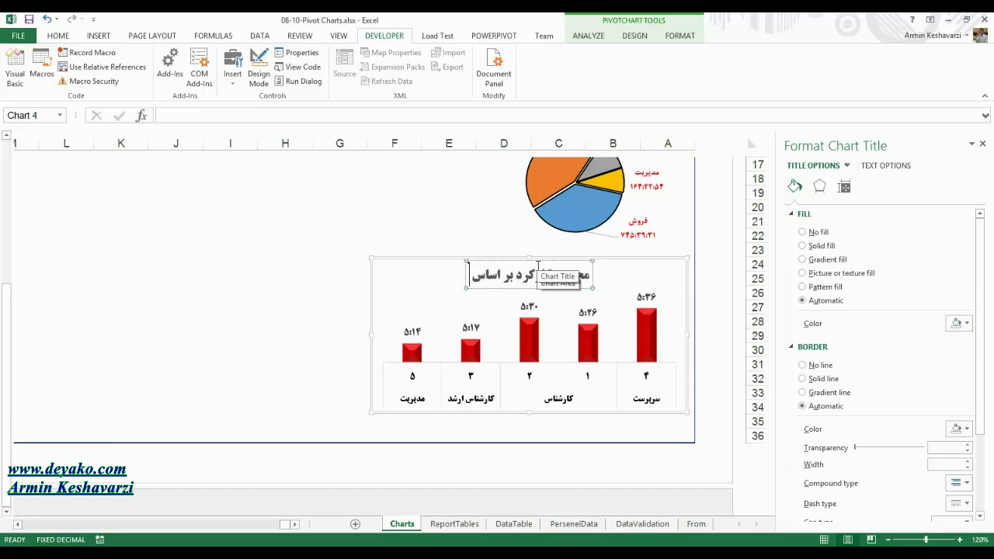
type(" جایگاه شغلی")
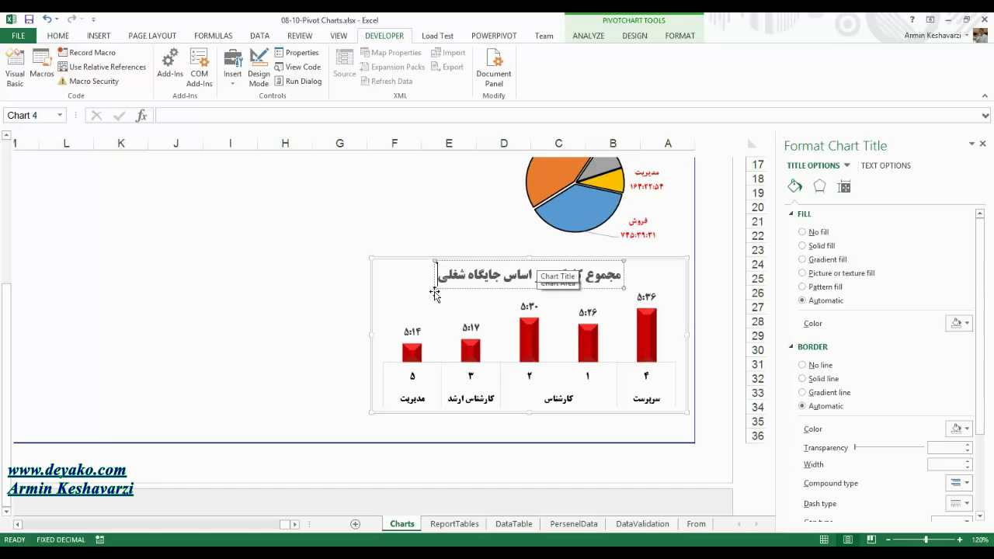
type(" و ر")
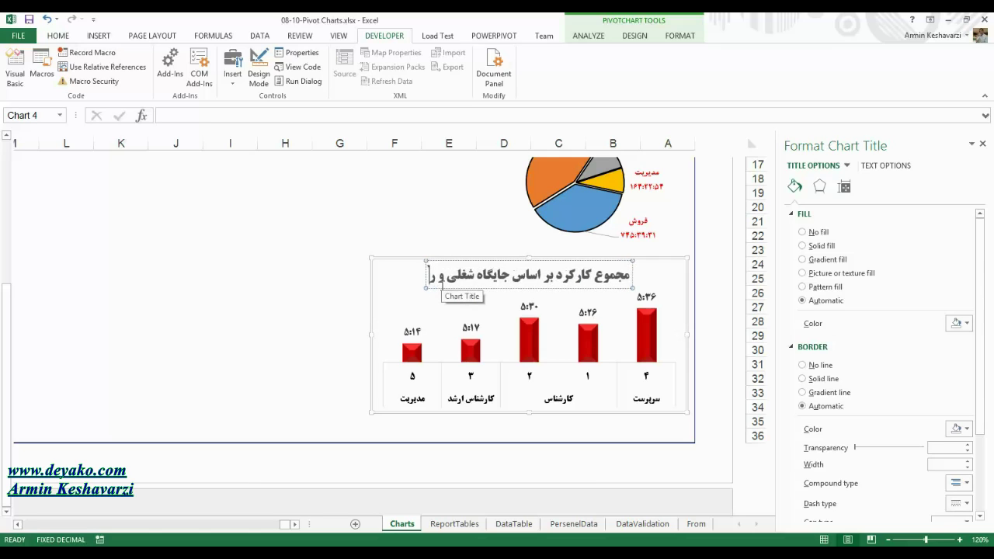
type("ت")
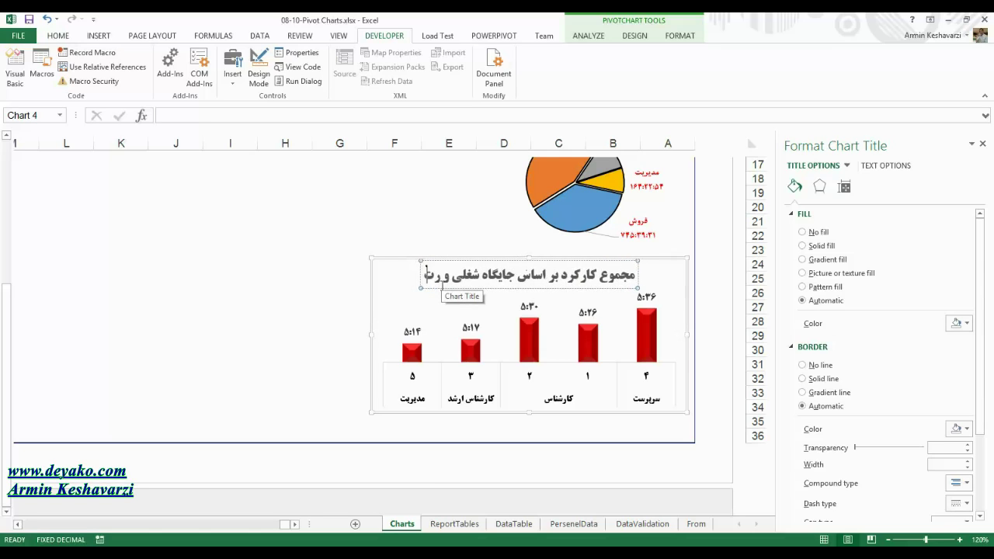
type("به")
Step: Finish the title, view Personnel-Management.xlsm, then open ReportTables in 08-10-Pivot Charts.xlsx
left_click(284, 263)
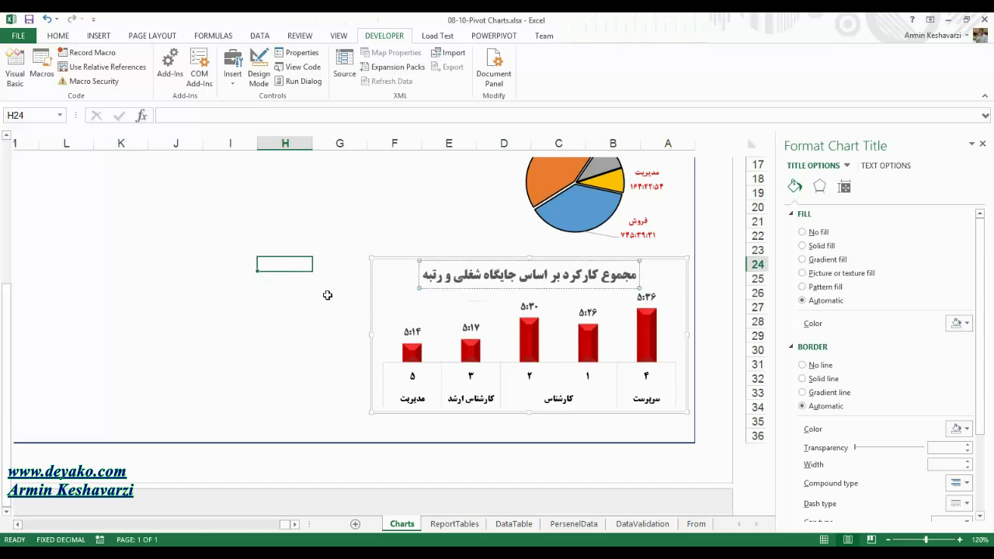
mouse_move(226, 540)
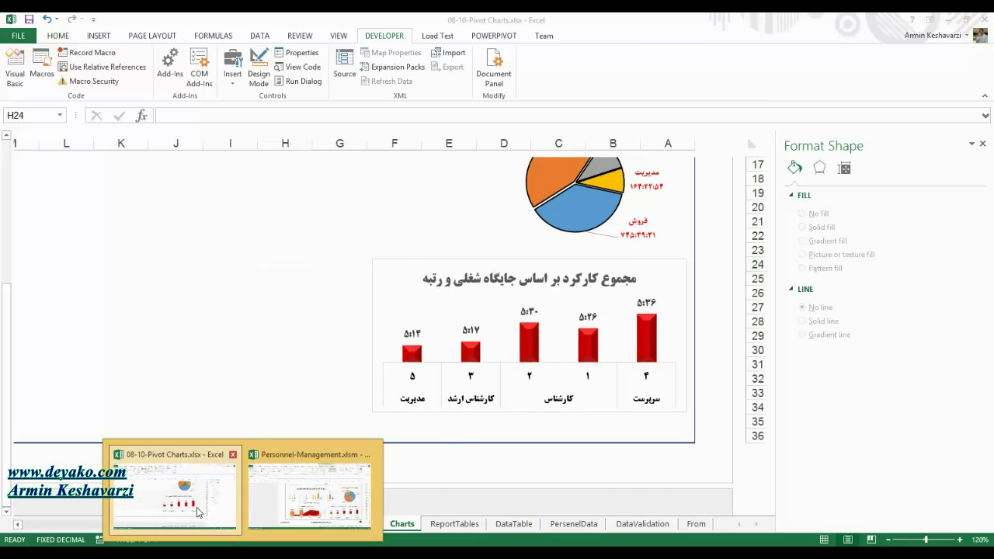
left_click(309, 493)
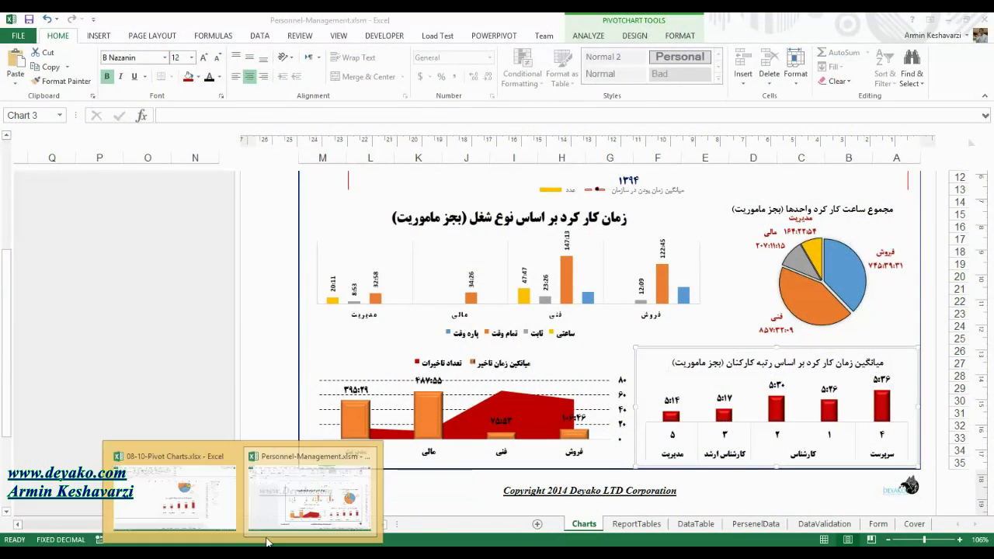
left_click(179, 489)
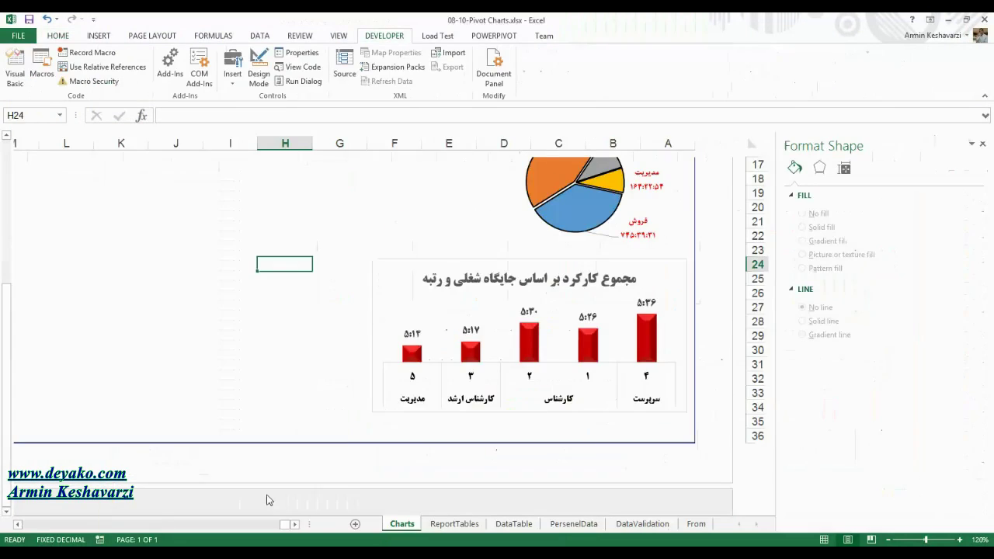
left_click(454, 524)
Step: Scroll to and select the Sum of ElapsedTime pivot table on ReportTables
left_click_drag(297, 392, 4, 407)
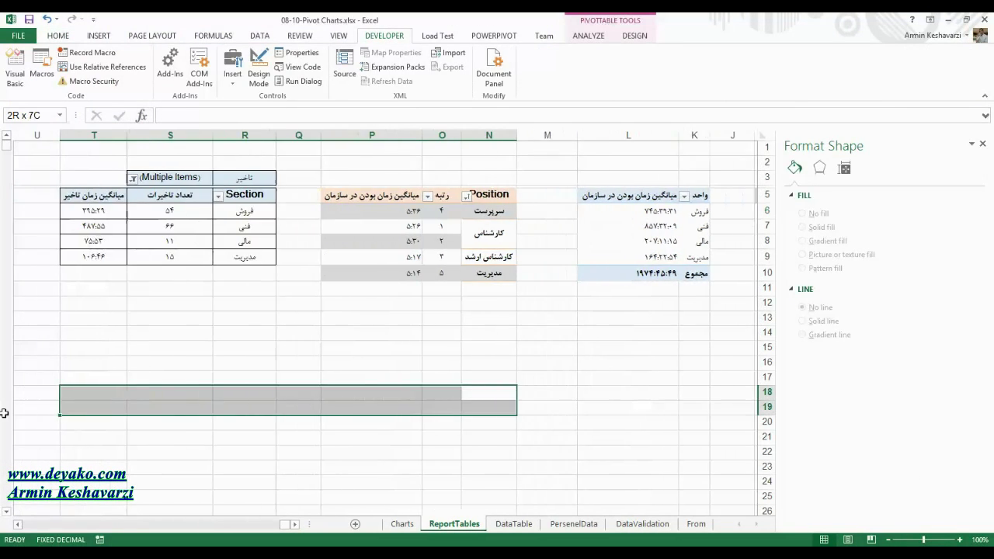
left_click(378, 210)
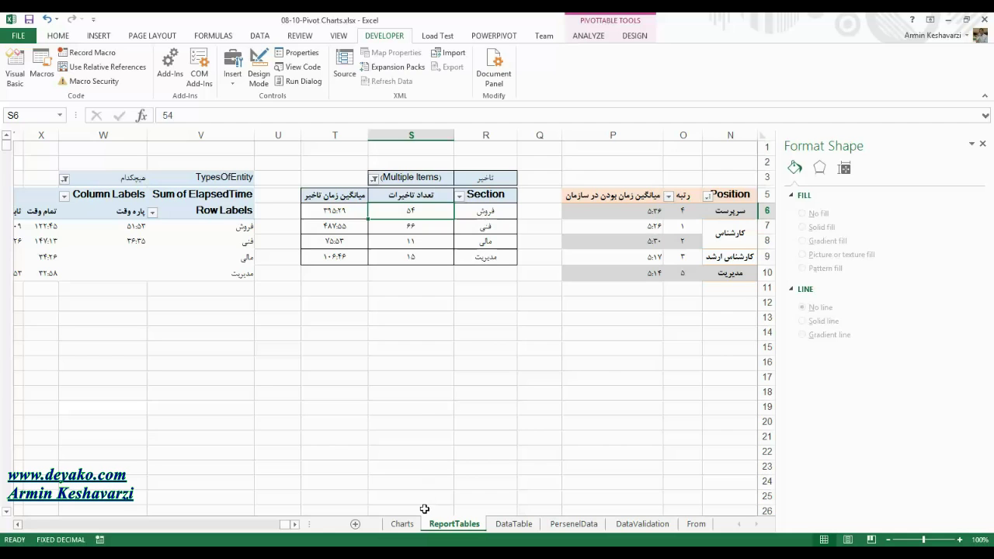
left_click(200, 241)
left_click_drag(187, 299, 16, 305)
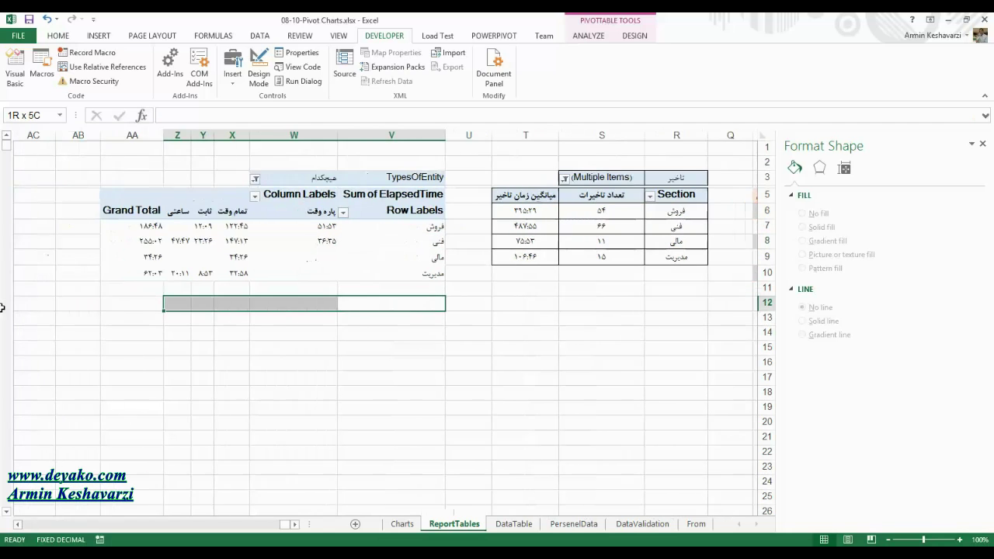
left_click(244, 227)
left_click(404, 198)
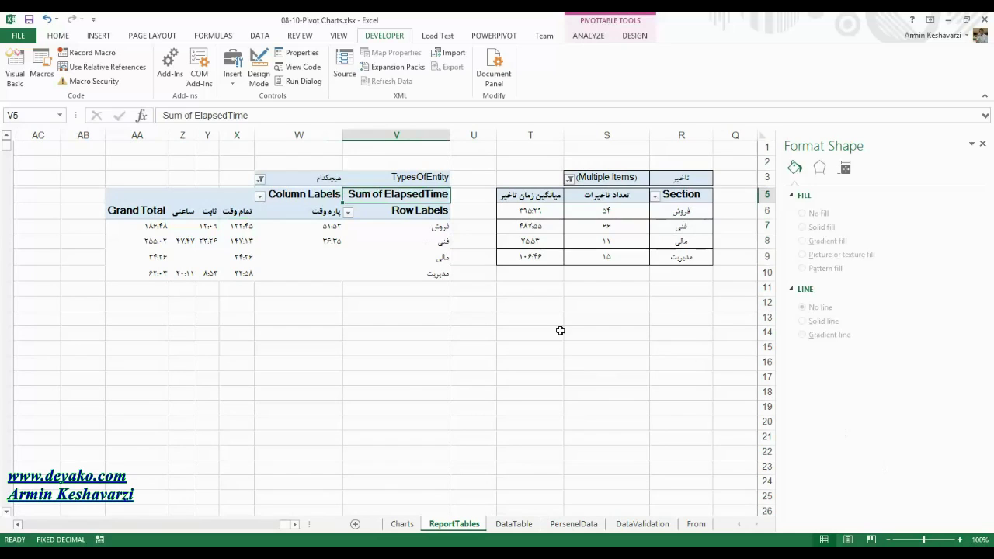
Step: Insert a Clustered Column PivotChart from it and cut the new chart
left_click(98, 36)
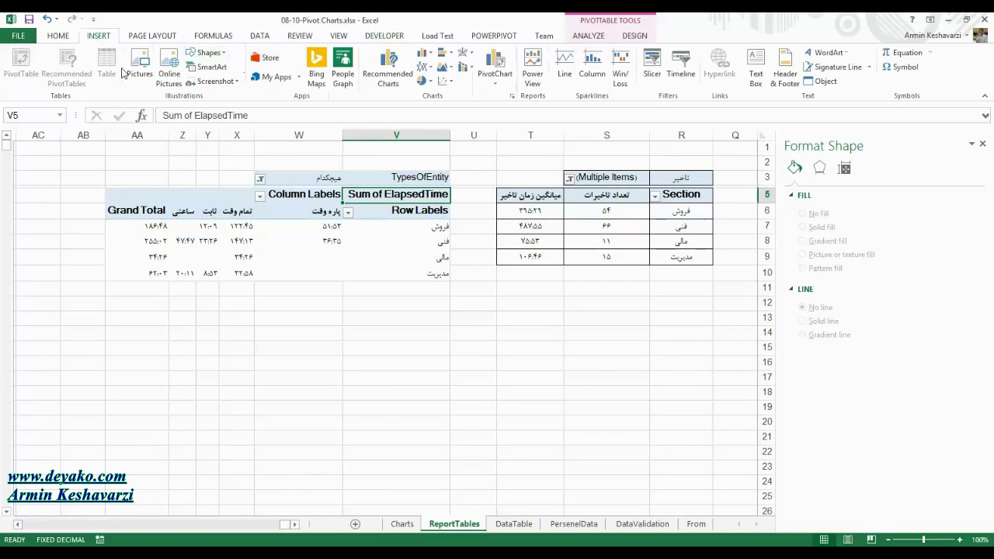
left_click(494, 62)
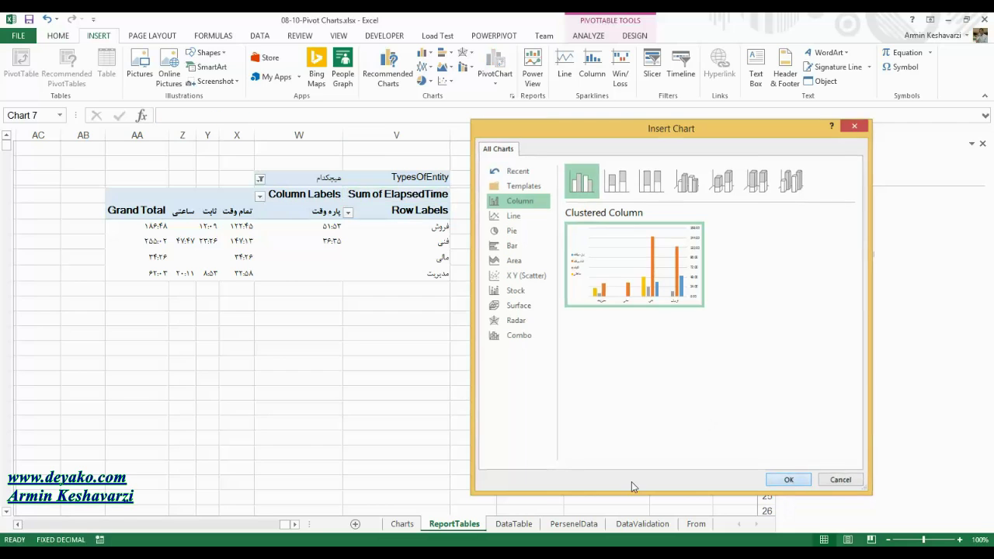
left_click(789, 479)
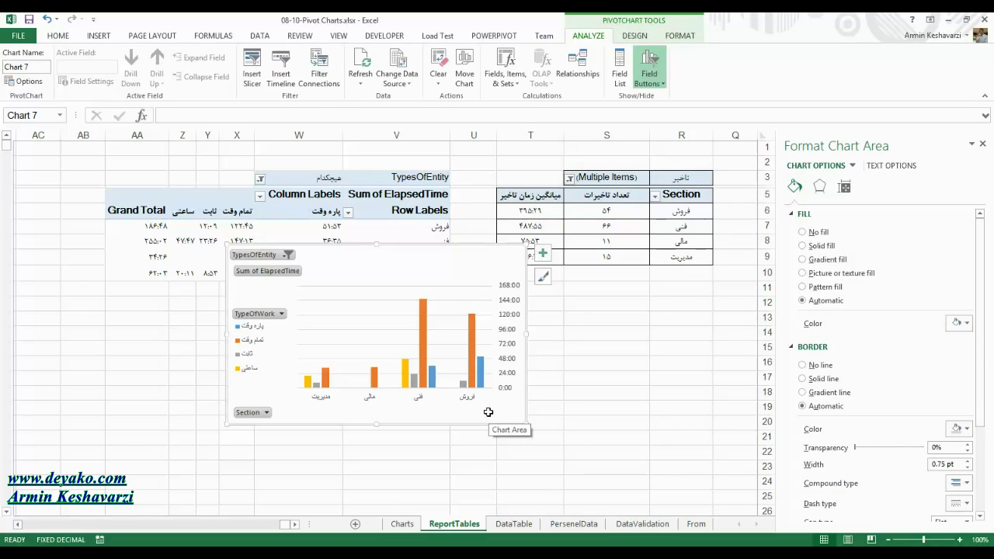
key("Delete")
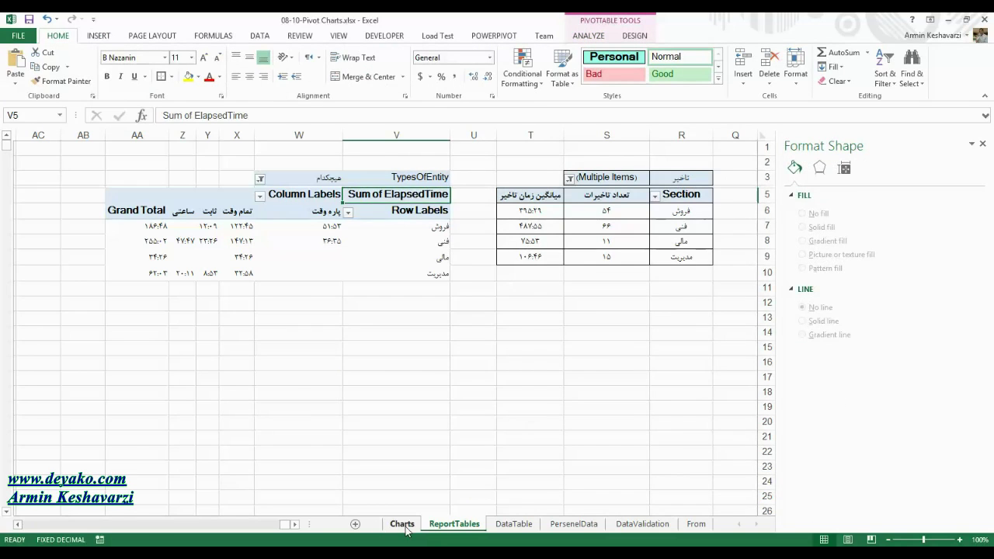
left_click(402, 524)
left_click_drag(271, 321, 470, 247)
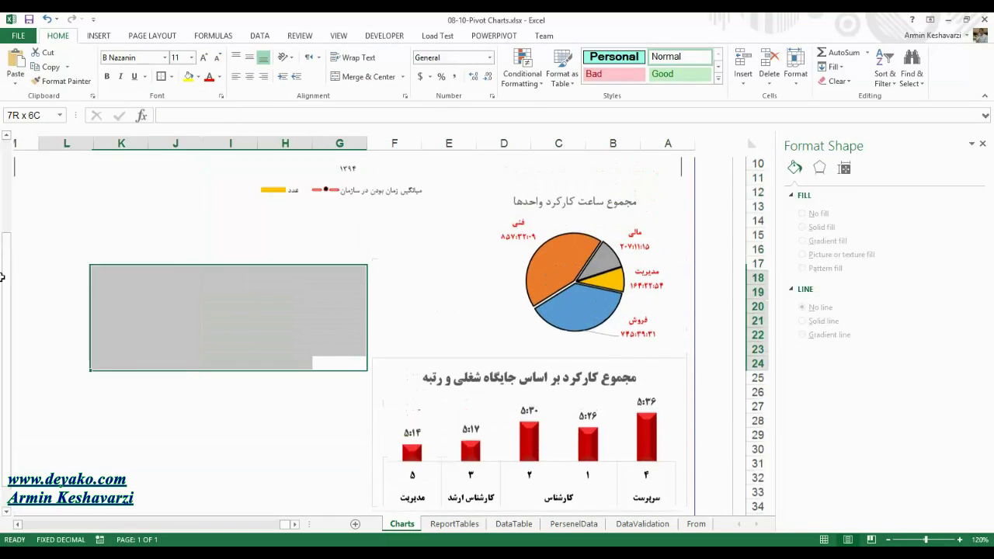
left_click(468, 238)
key("ctrl+v")
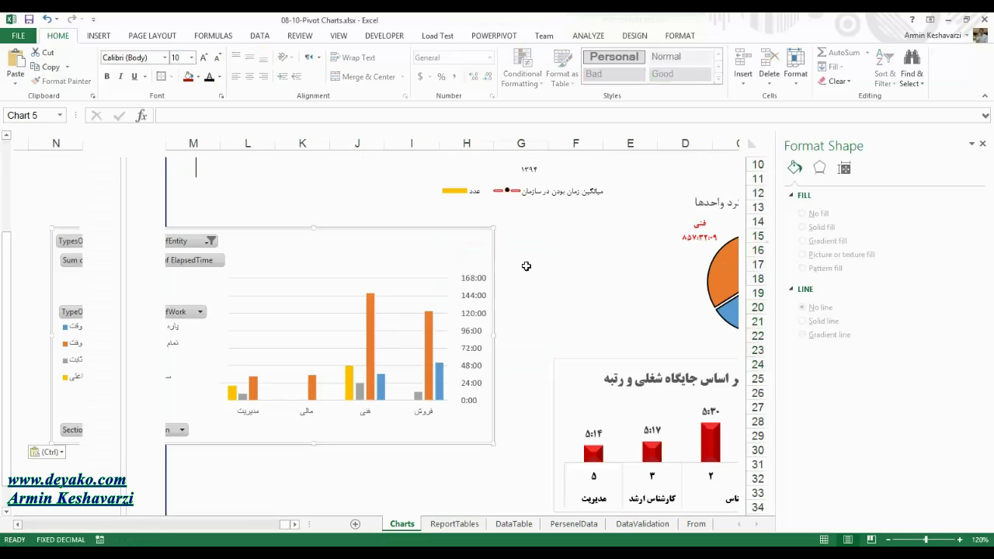
left_click_drag(470, 235, 548, 220)
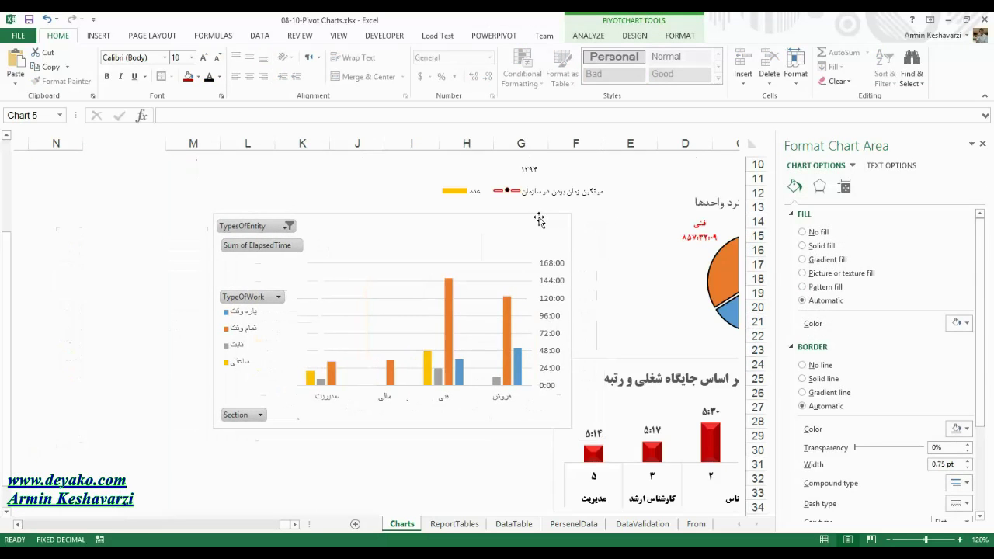
left_click(688, 37)
left_click(635, 36)
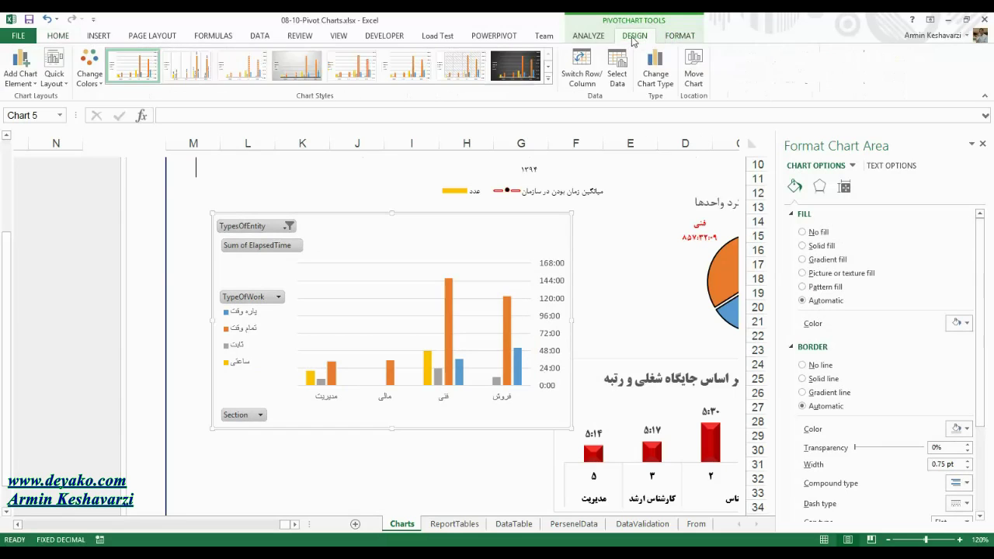
left_click(620, 62)
left_click(614, 289)
left_click(626, 264)
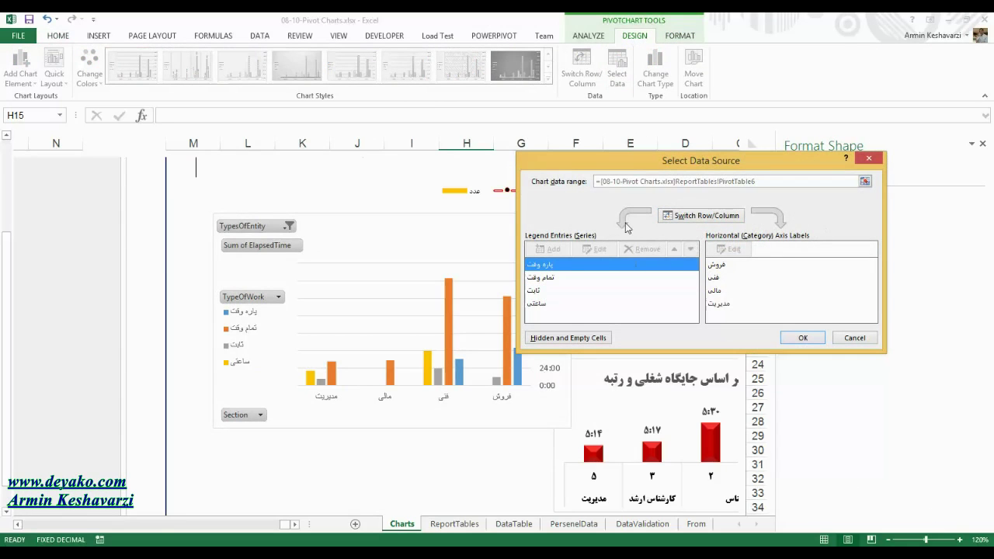
left_click(855, 338)
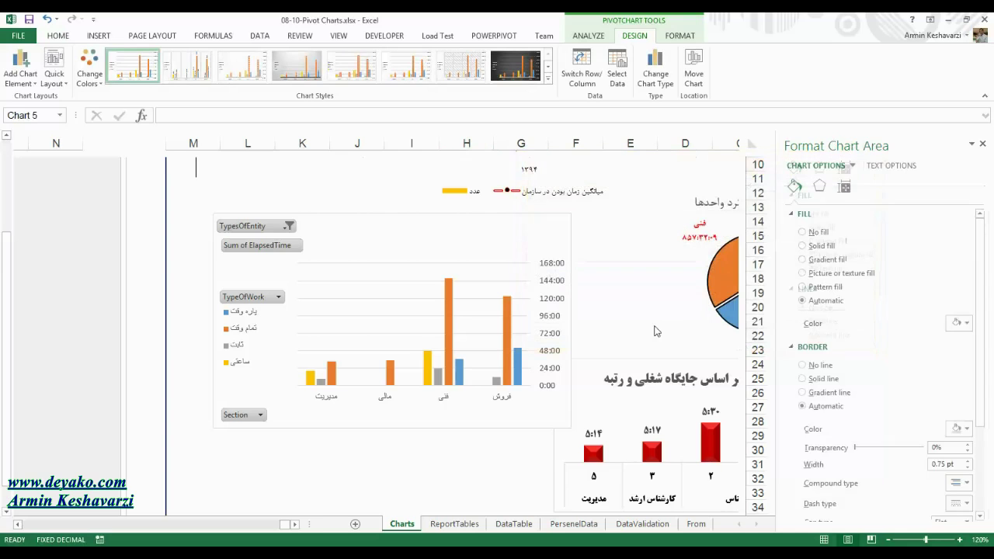
left_click(450, 523)
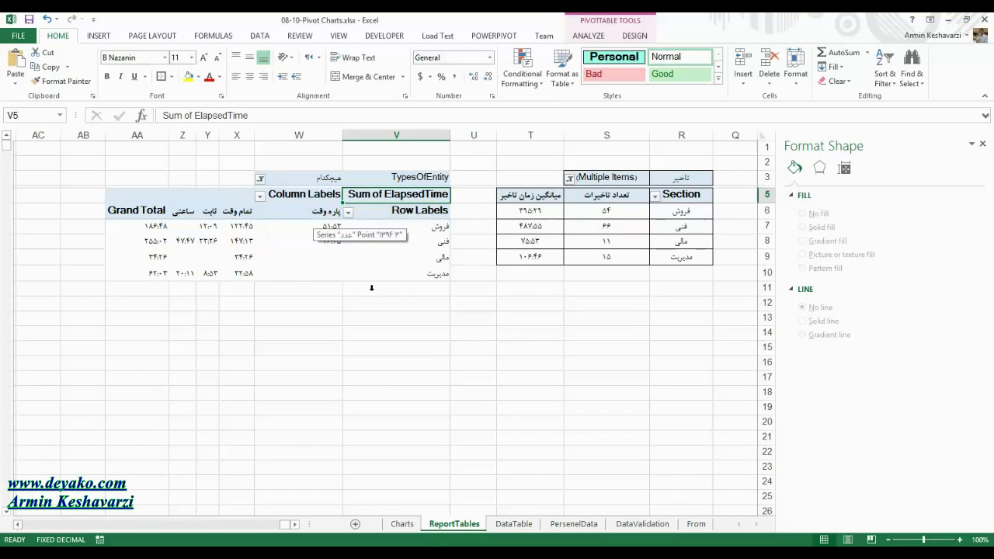
left_click(401, 524)
left_click(366, 384)
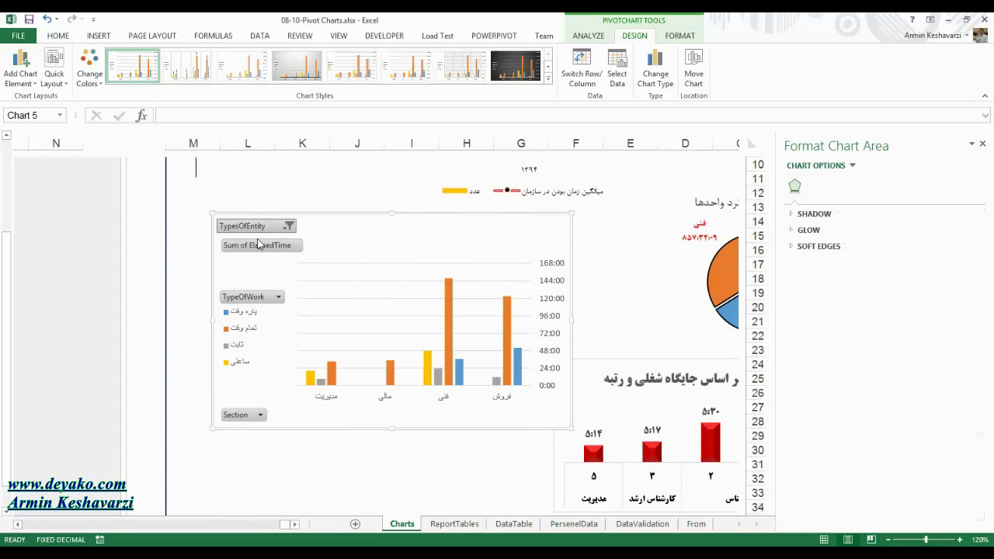
Step: Hide all chart field buttons, delete the legend, and compare with the Personnel-Management reference chart
right_click(259, 245)
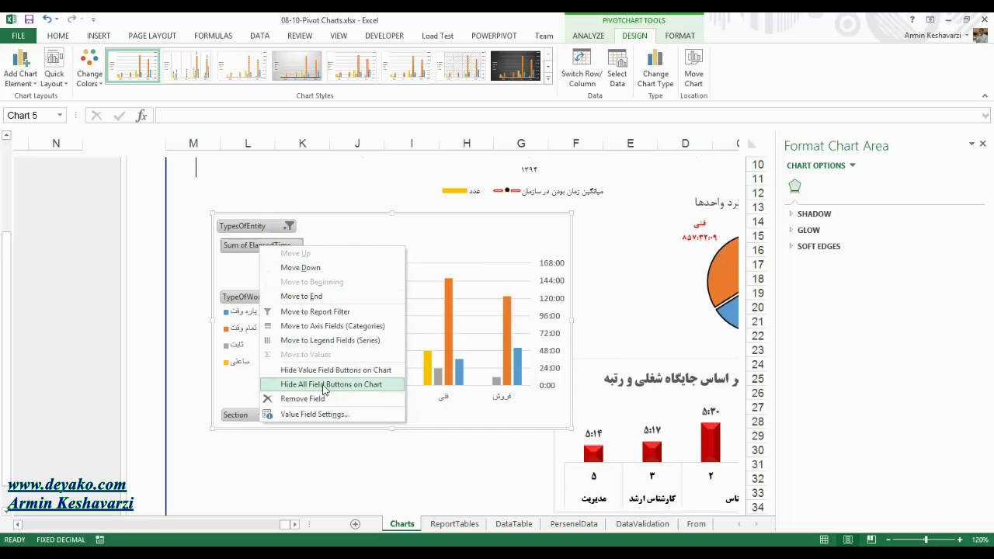
left_click(323, 385)
left_click(233, 303)
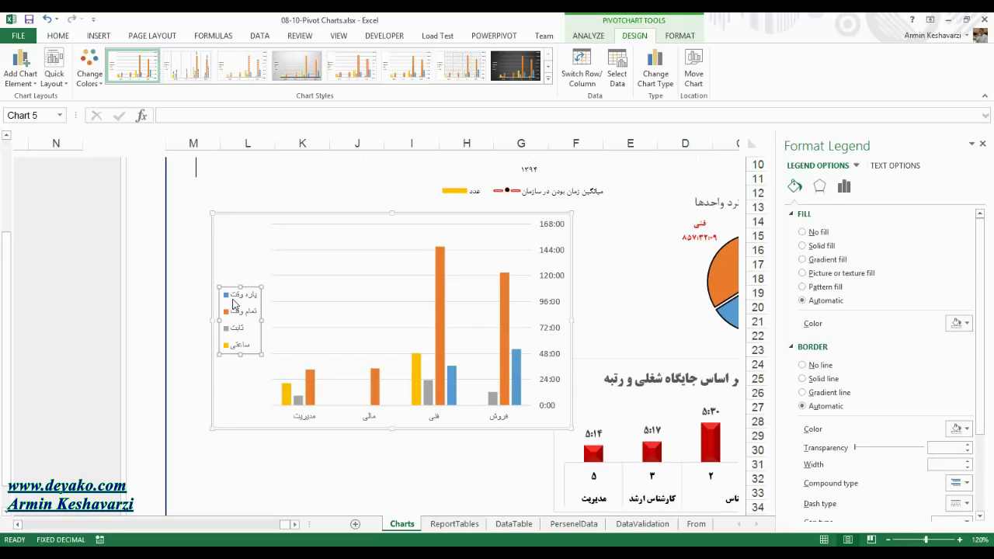
key("Delete")
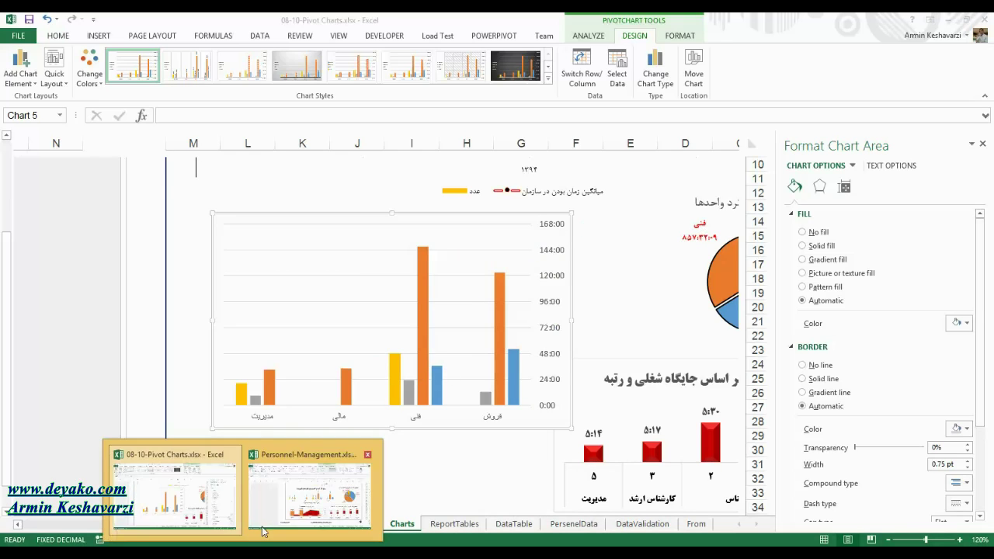
left_click(310, 488)
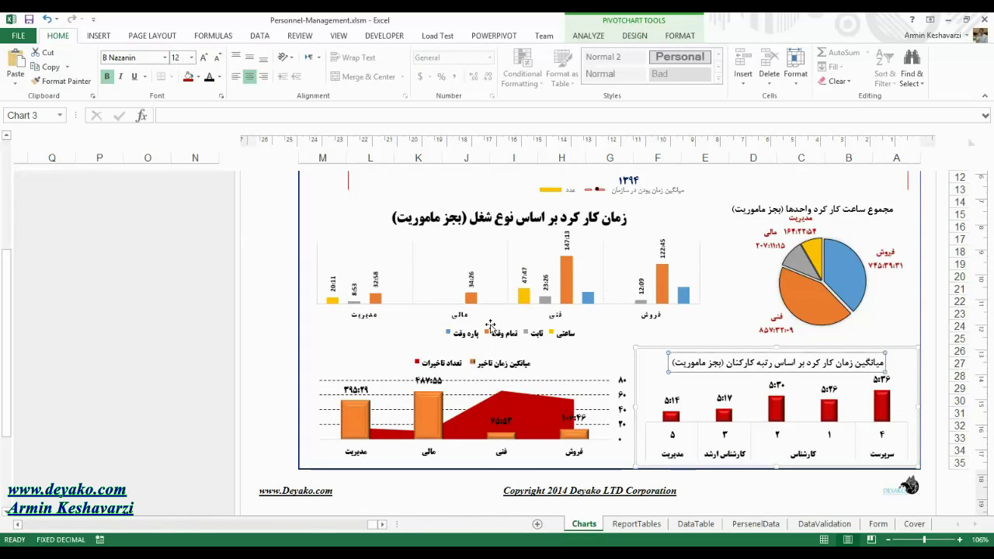
left_click(567, 288)
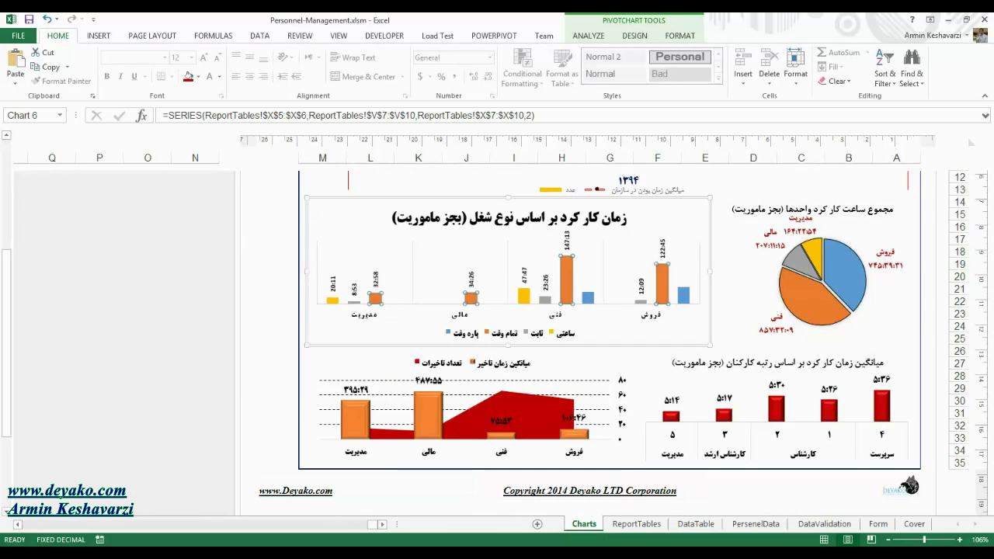
Step: Restore the deleted legend and position it at the bottom of the chart
left_click(171, 478)
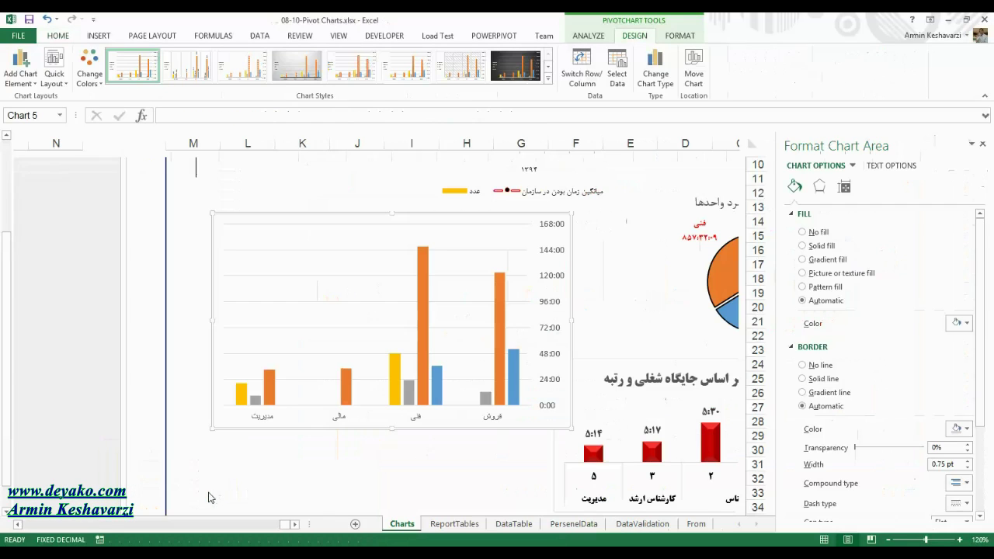
key("ctrl+z")
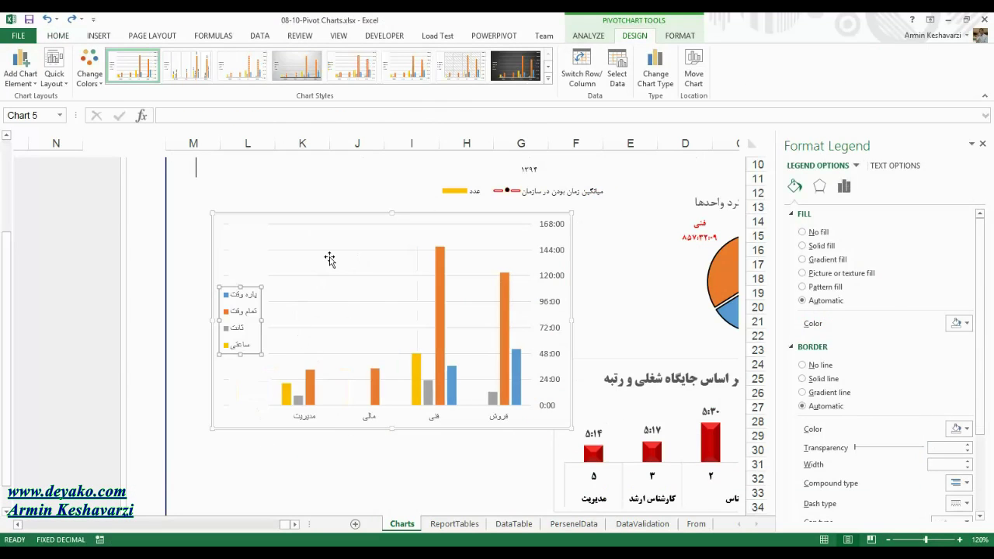
left_click(21, 78)
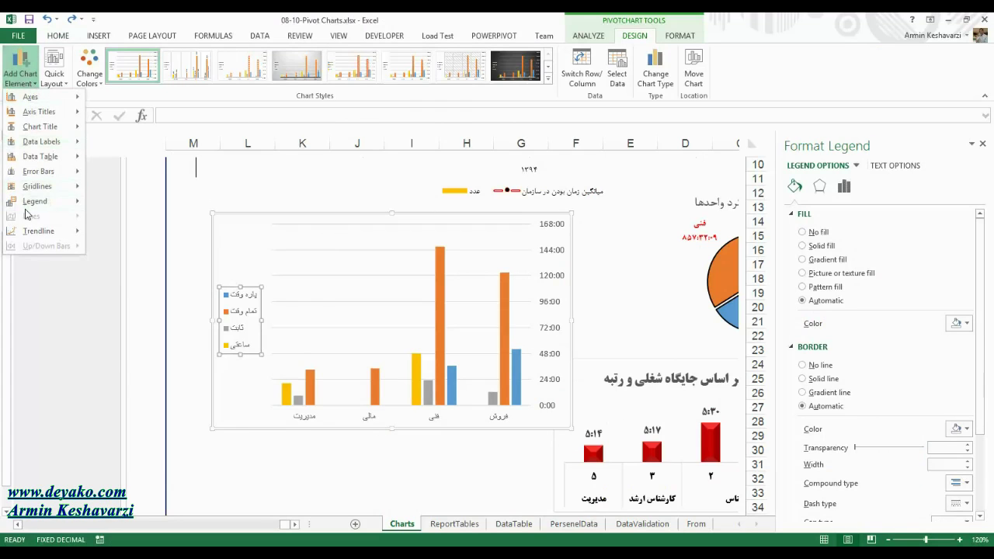
mouse_move(36, 186)
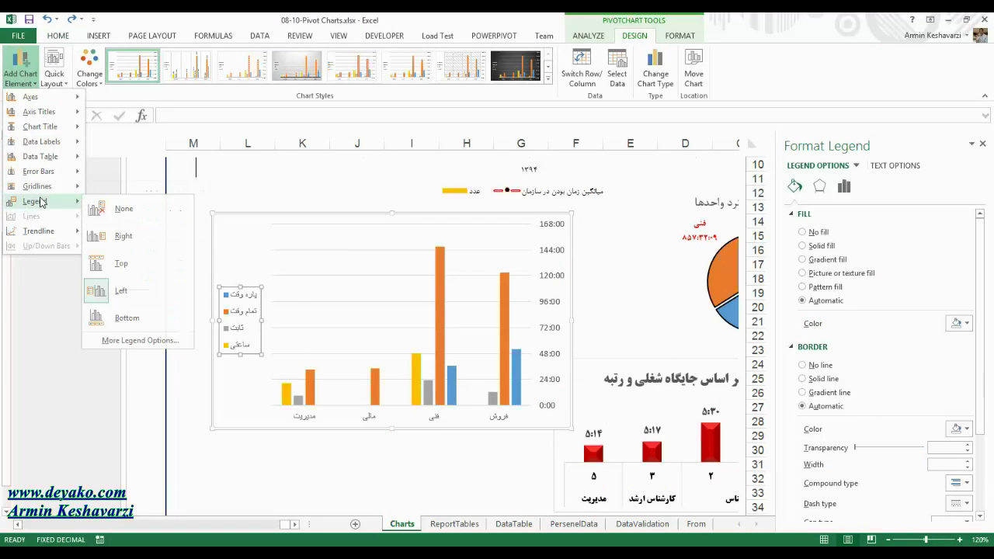
left_click(116, 316)
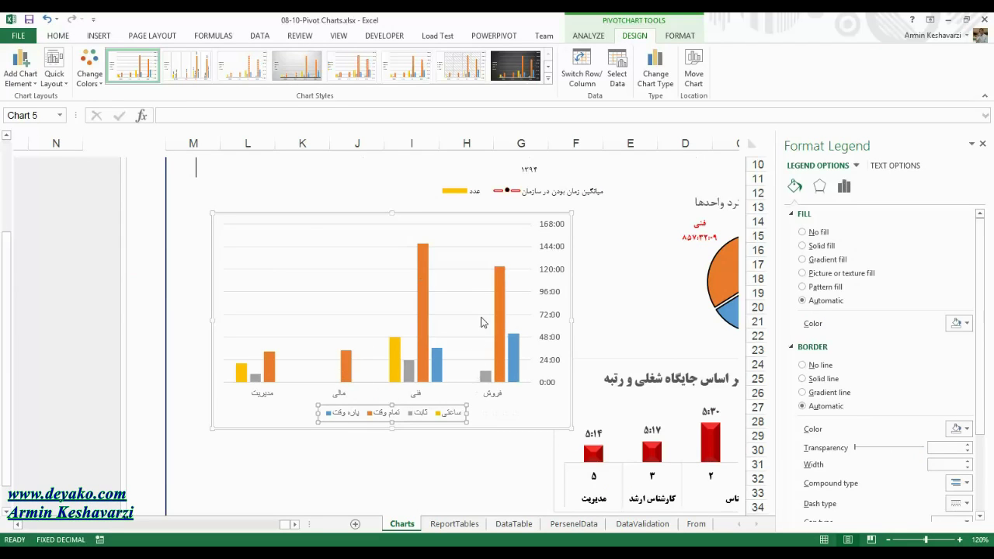
Step: Delete the vertical value axis from the elapsed-time chart
left_click(481, 315)
left_click(532, 311)
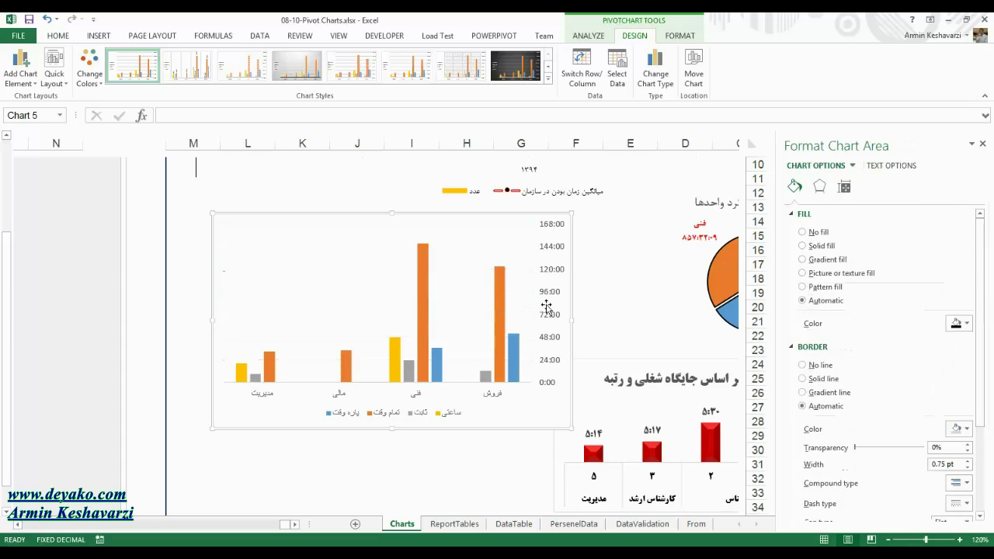
left_click(556, 227)
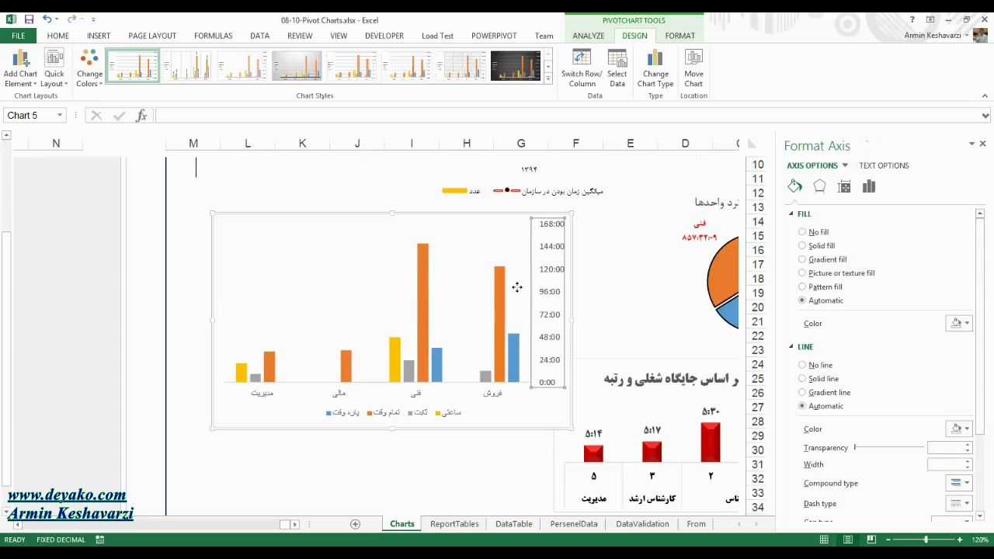
key("Delete")
Step: Apply Chart Style 2 so each bar shows its time value
left_click(537, 359)
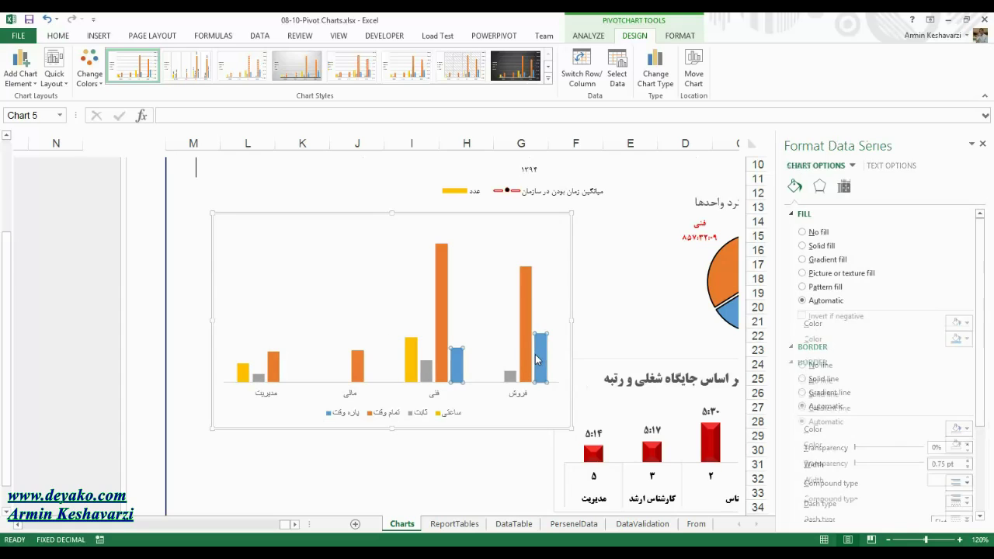
left_click(441, 283)
left_click(406, 337)
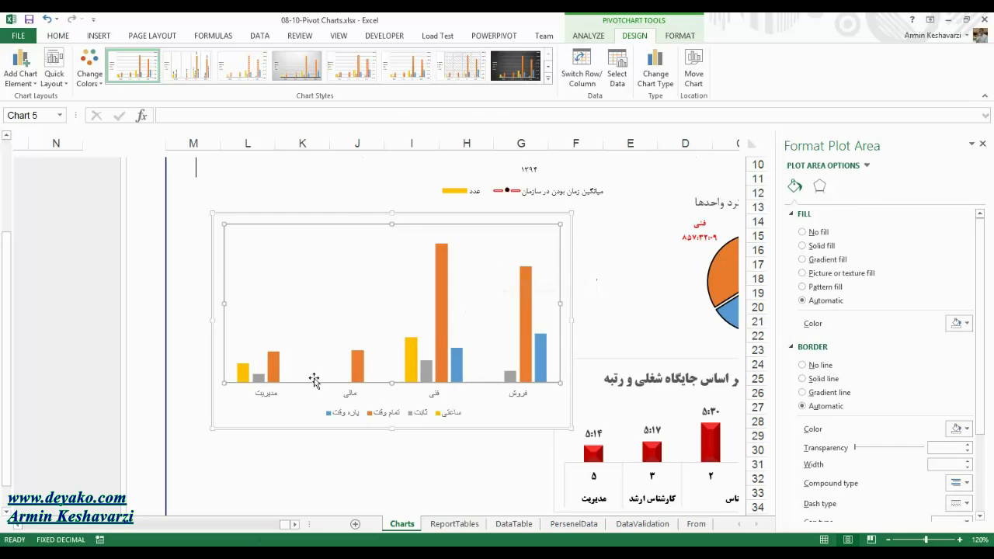
left_click(198, 72)
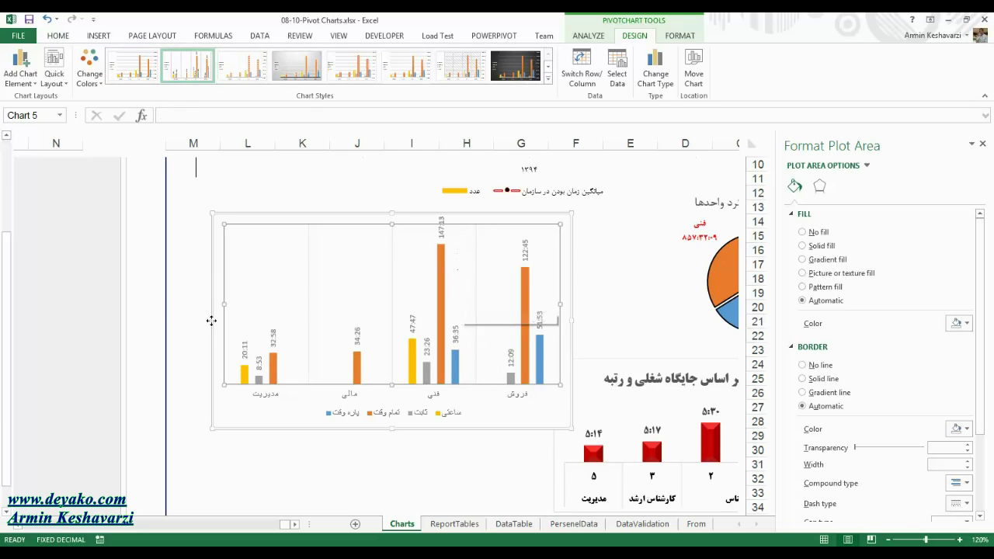
left_click(516, 421)
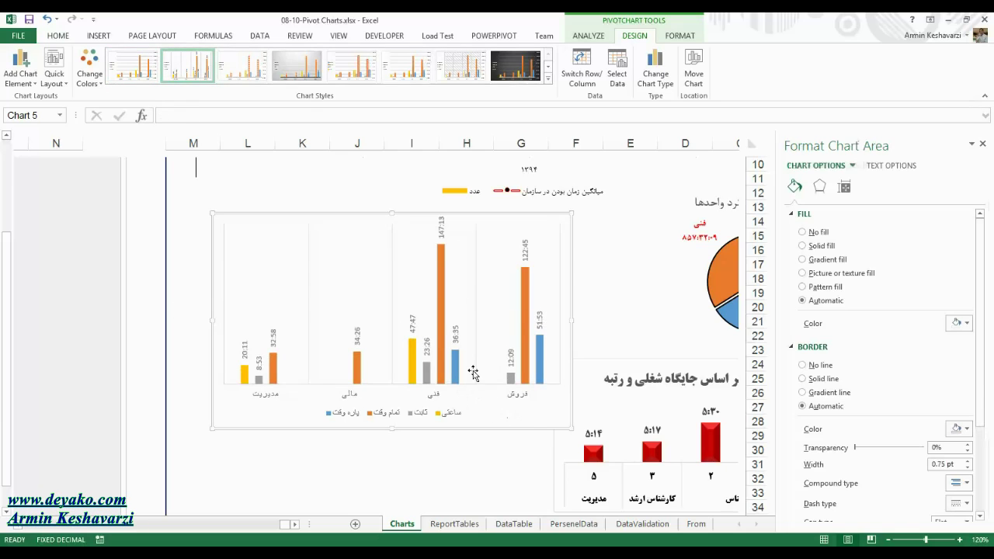
left_click(344, 233)
left_click(17, 81)
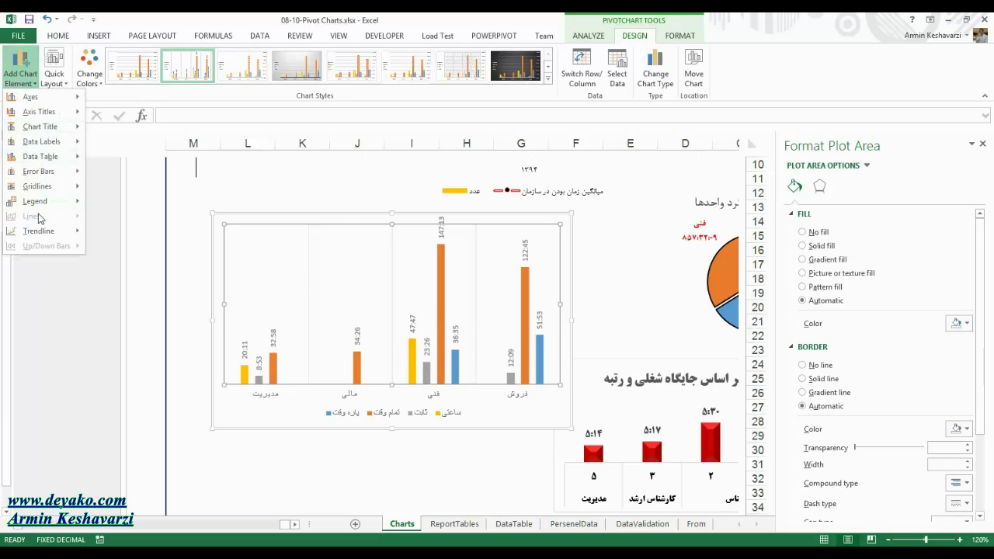
Step: Add an Above Chart title and replace its placeholder with مجموع کار کرد بر اساس واحد و نوع کار
mouse_move(43, 126)
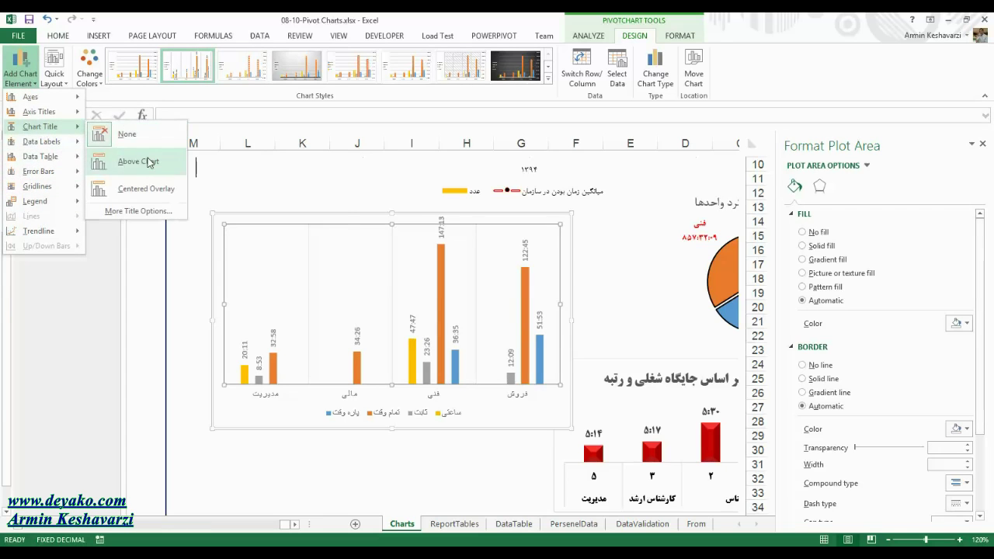
left_click(144, 161)
triple_click(407, 227)
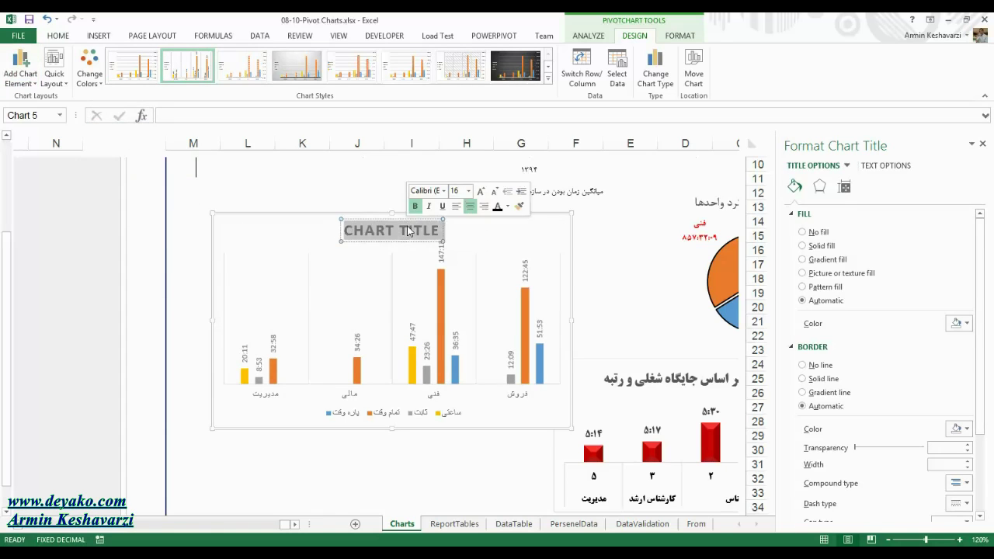
type("مجموع کار کرد بر اساس واحد و نوع کار")
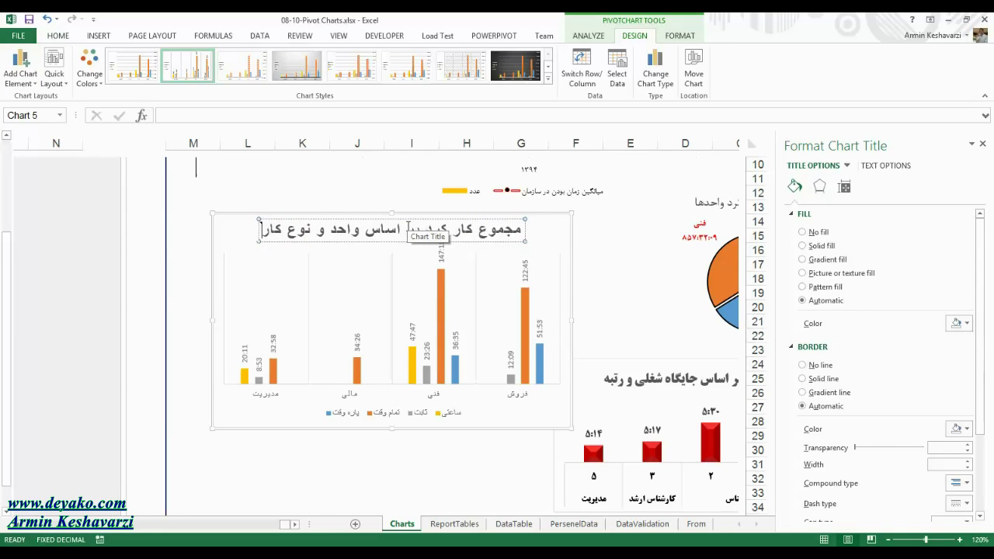
left_click(324, 399)
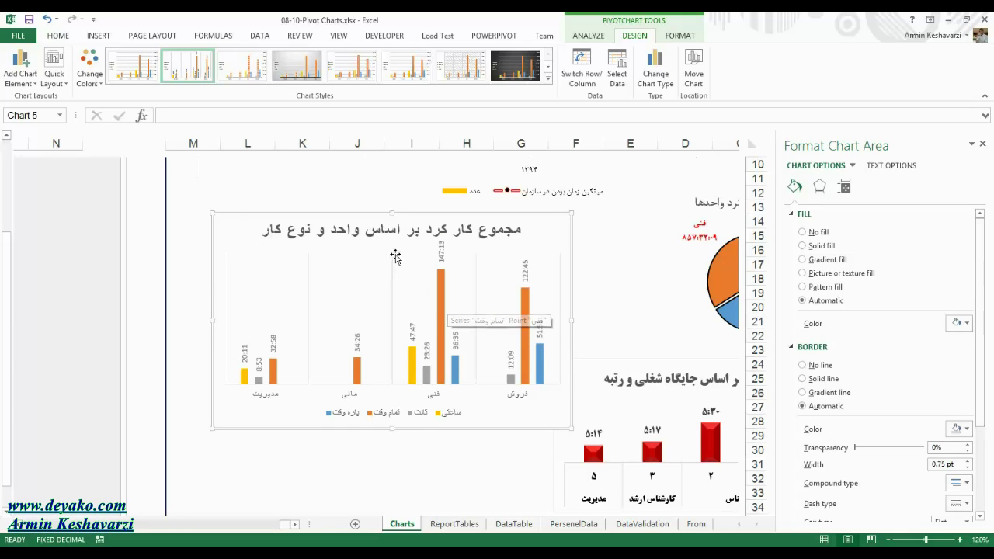
Step: Set No Outline on the lower-right delay chart
left_click(413, 360)
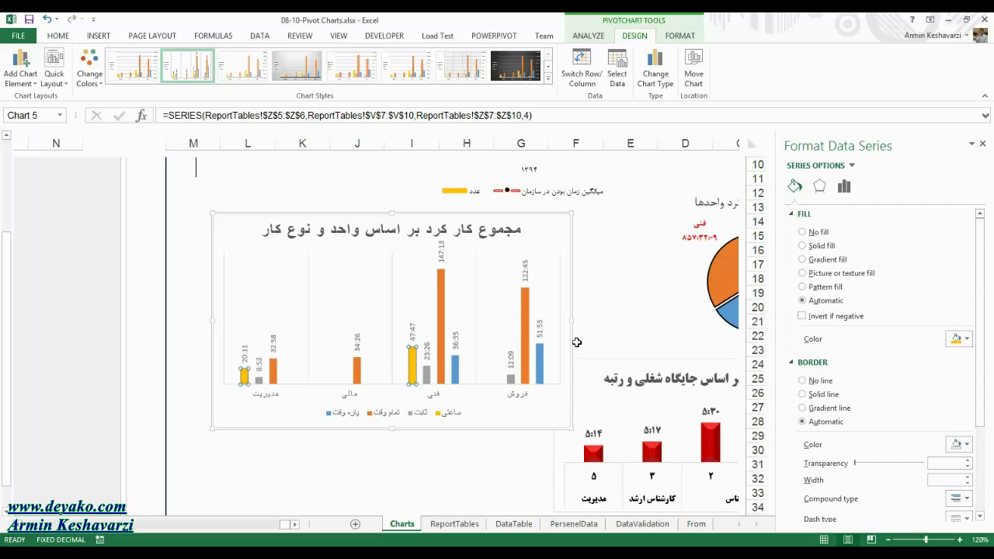
left_click(583, 257)
left_click(597, 363)
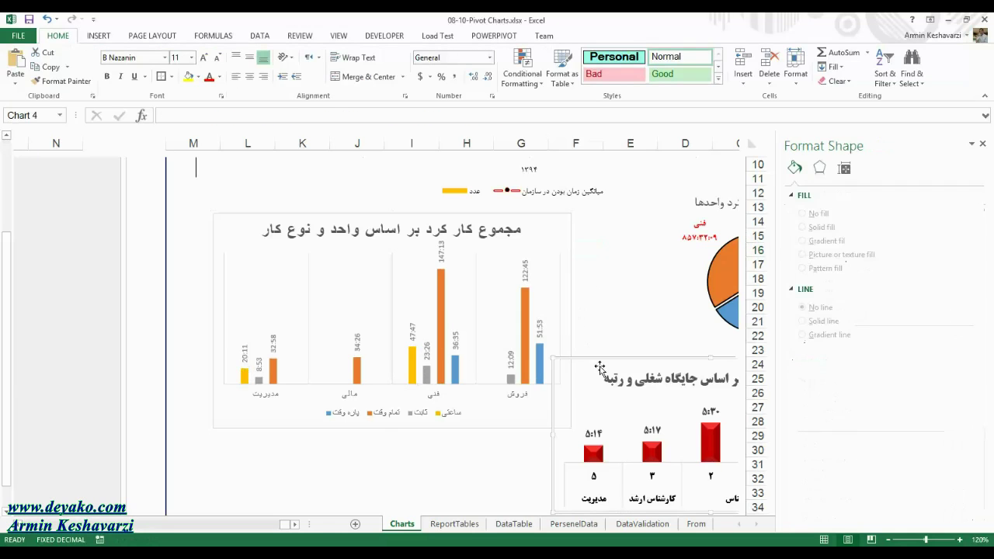
left_click(681, 35)
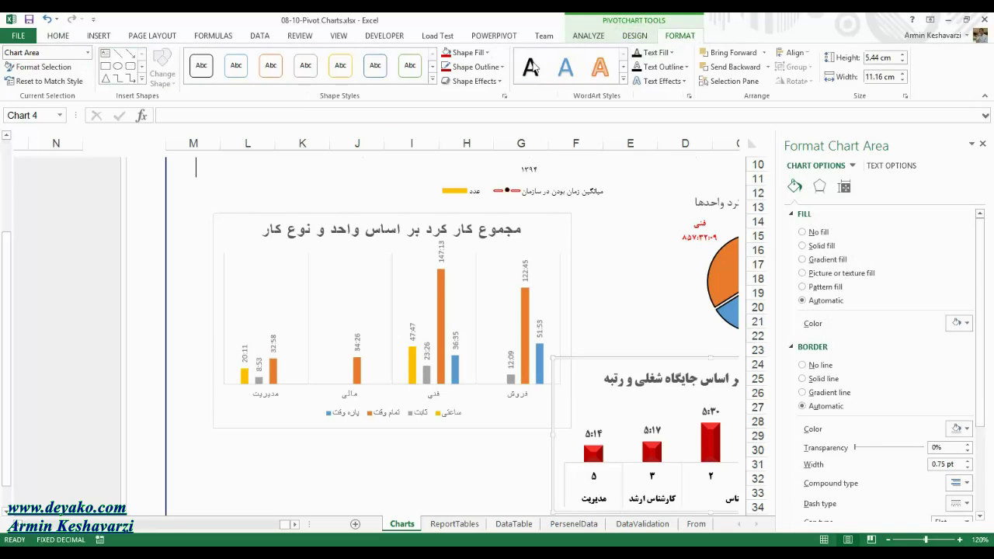
left_click(474, 66)
left_click(483, 215)
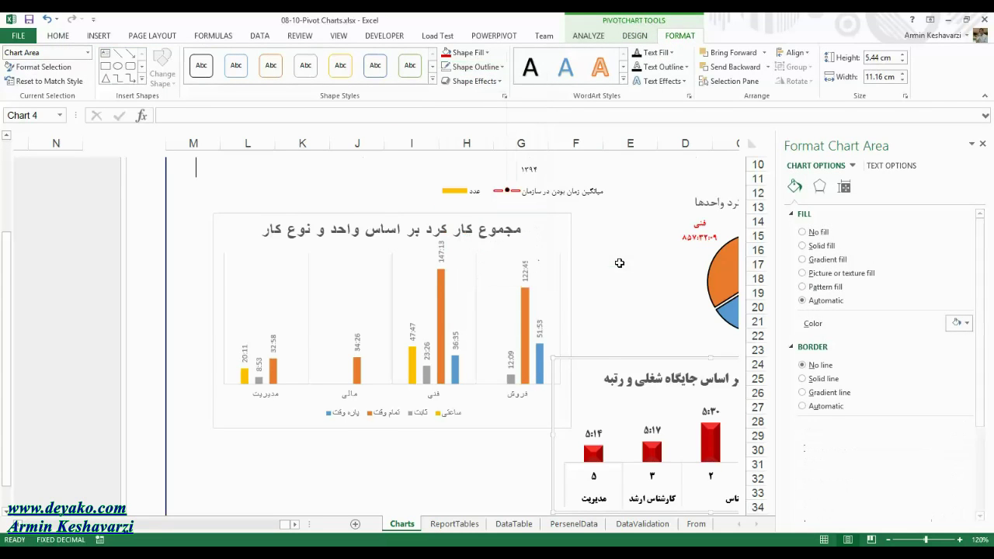
Step: Remove the border around the work-by-section bar chart as well
left_click(620, 264)
left_click(555, 215)
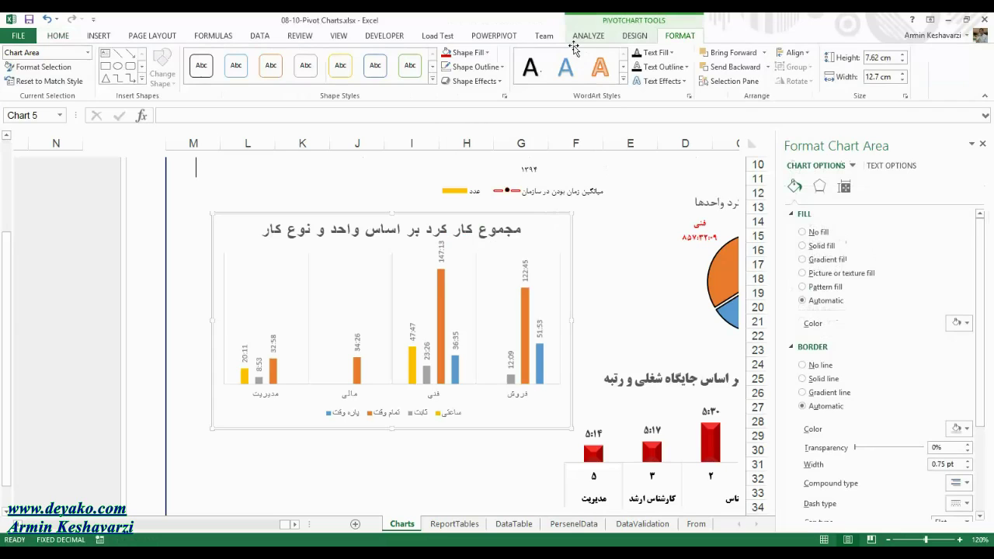
left_click(473, 67)
left_click(477, 217)
left_click(474, 67)
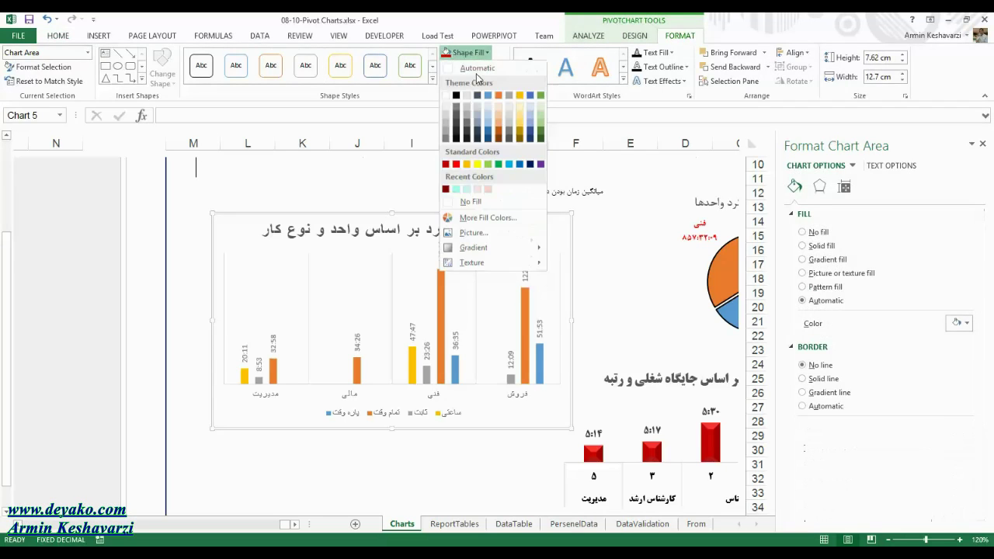
left_click(477, 217)
left_click(629, 264)
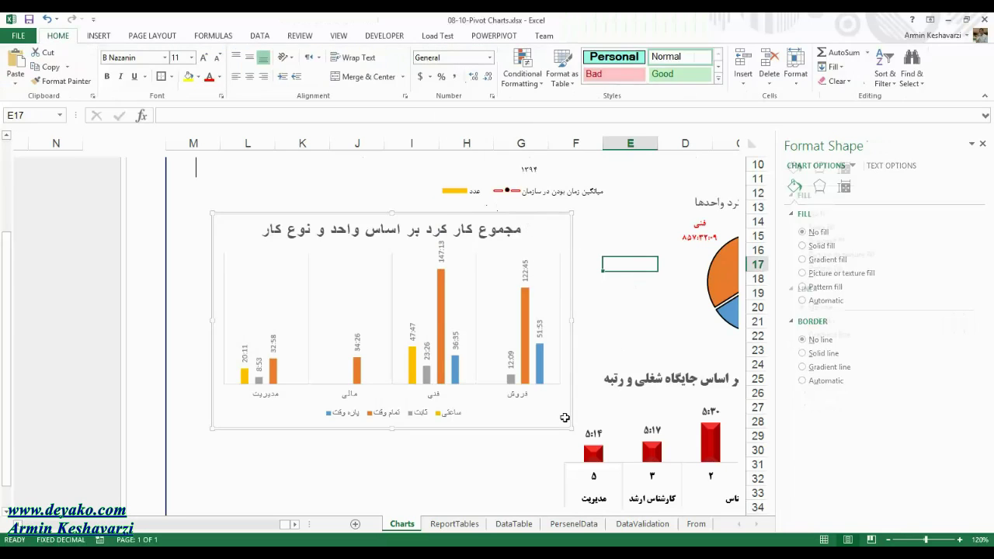
Step: Set all the work-time chart's text to bold B Titr font
left_click(511, 374)
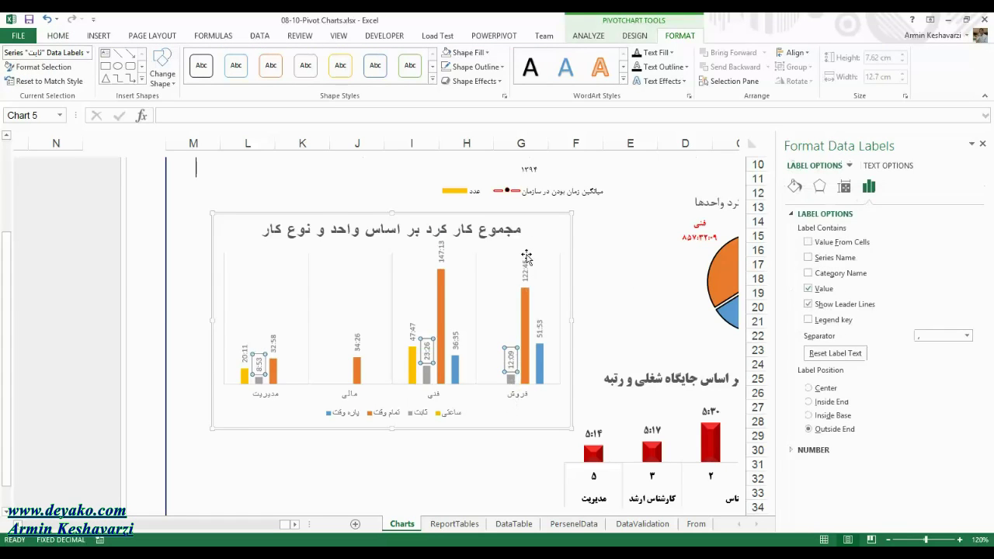
left_click(499, 275)
left_click(469, 438)
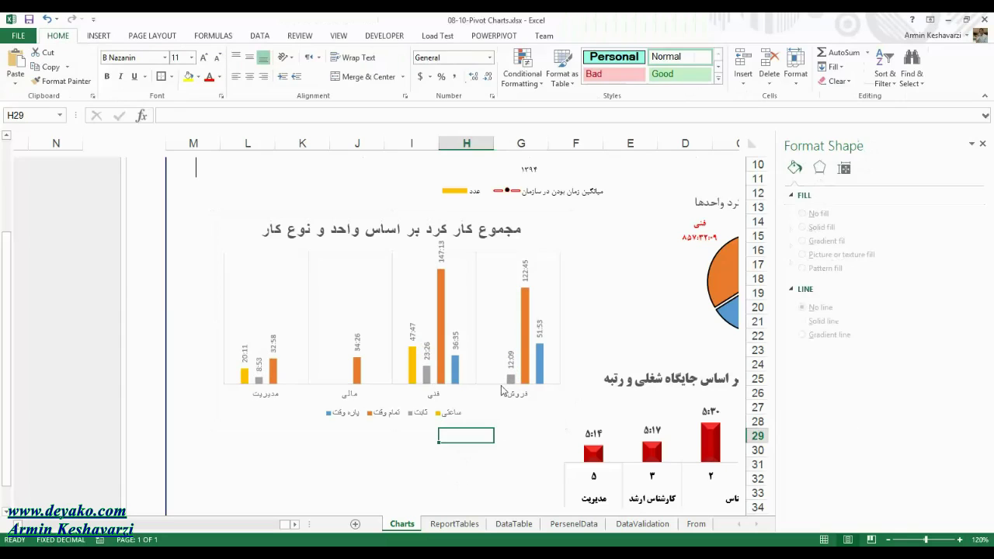
left_click(472, 424)
left_click(71, 38)
left_click(152, 58)
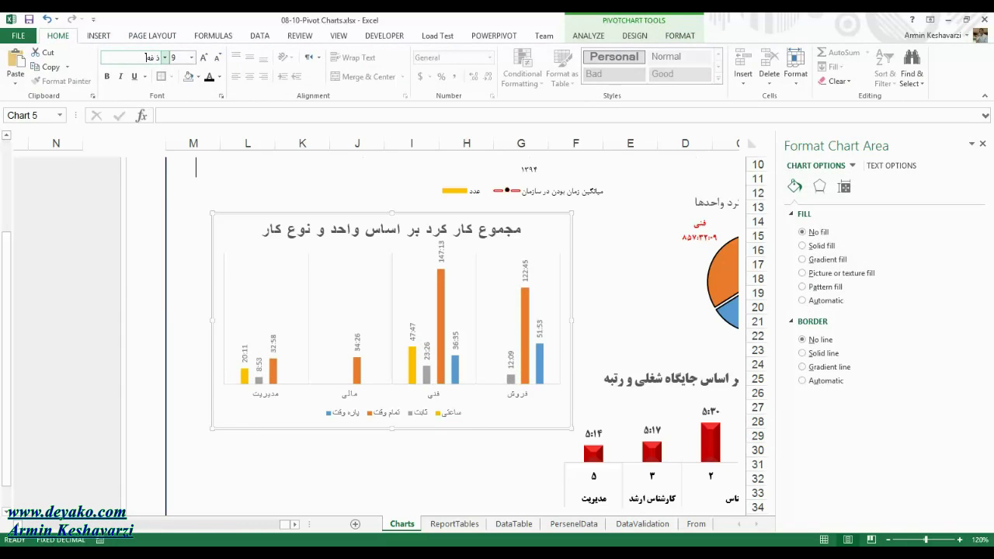
key("Return")
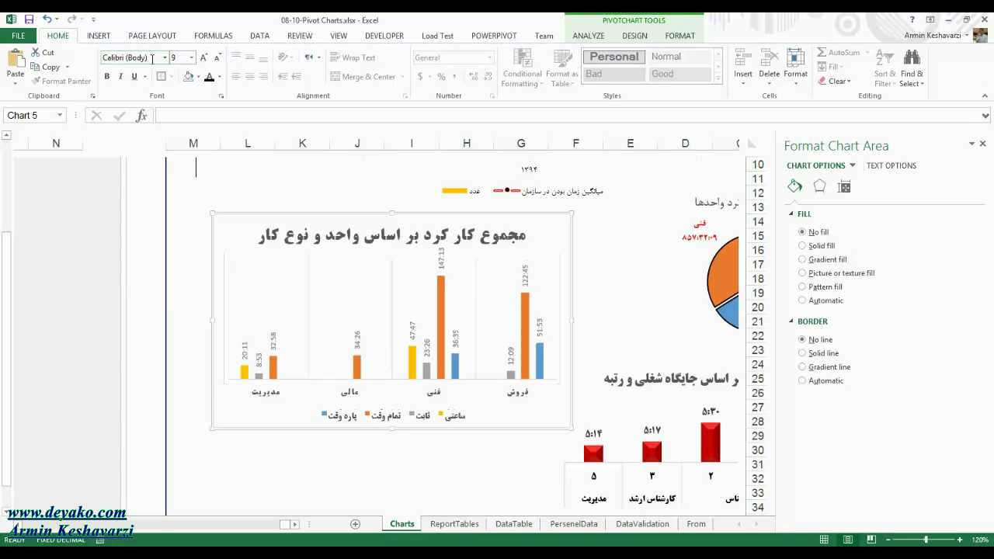
left_click(520, 450)
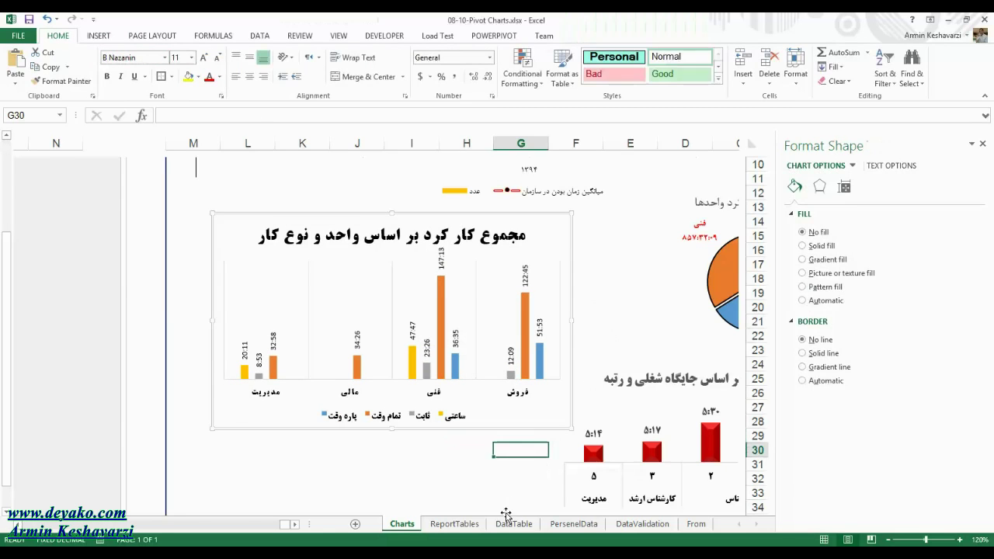
Step: Make the work-time chart slightly shorter by raising its bottom edge
left_click(528, 313)
left_click_drag(391, 428, 400, 402)
left_click(407, 451)
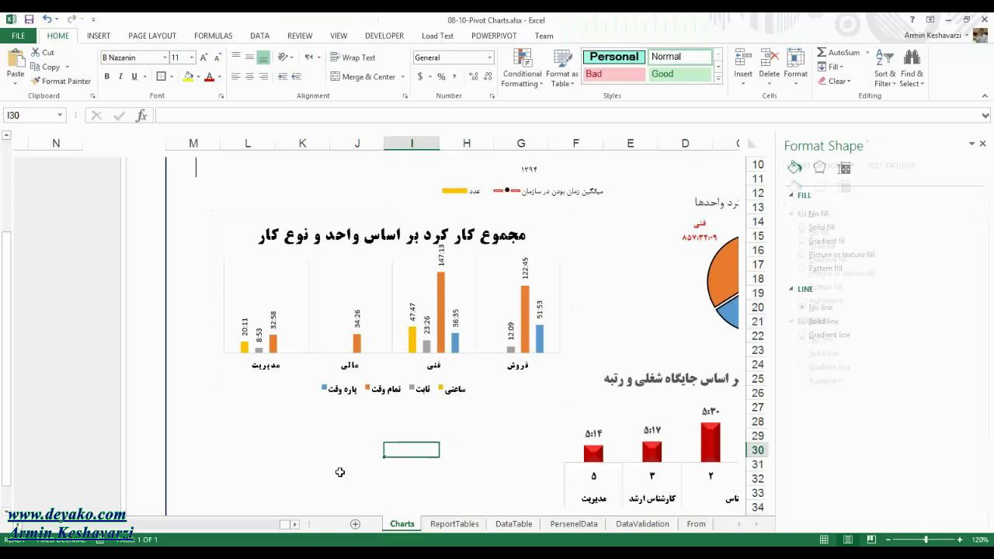
scroll(6, 513, "down", 12)
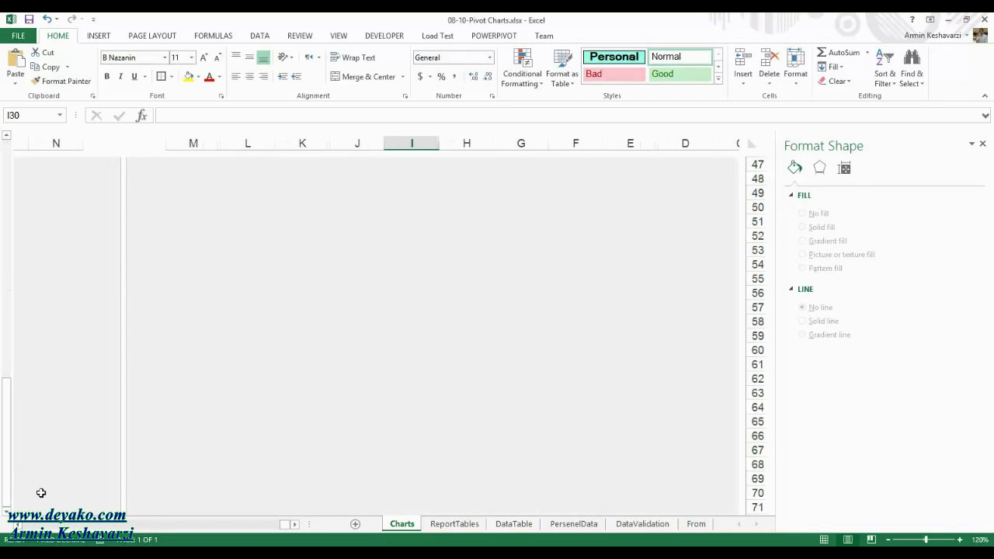
mouse_move(530, 437)
left_mouse_down()
mouse_move(929, 330)
mouse_move(188, 426)
left_mouse_up()
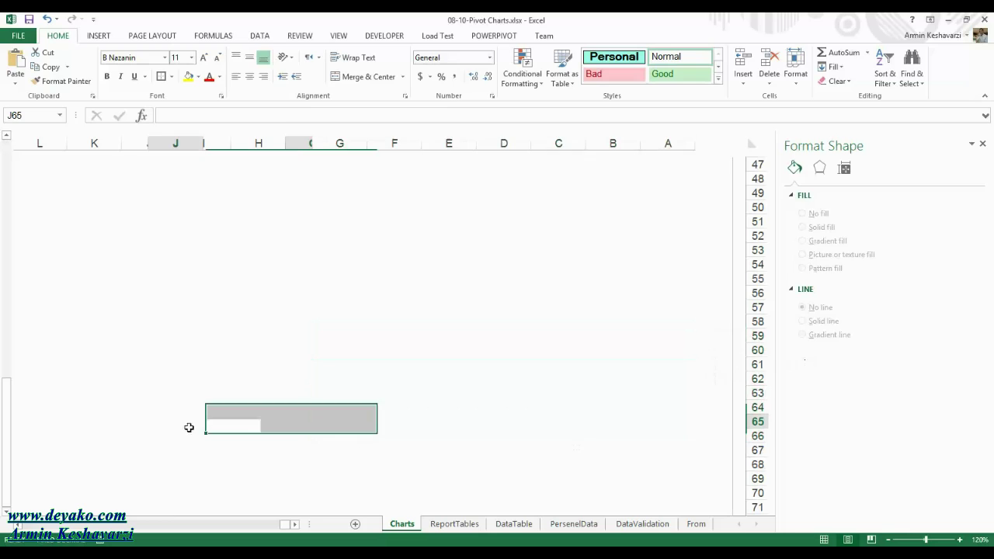
left_click(189, 426)
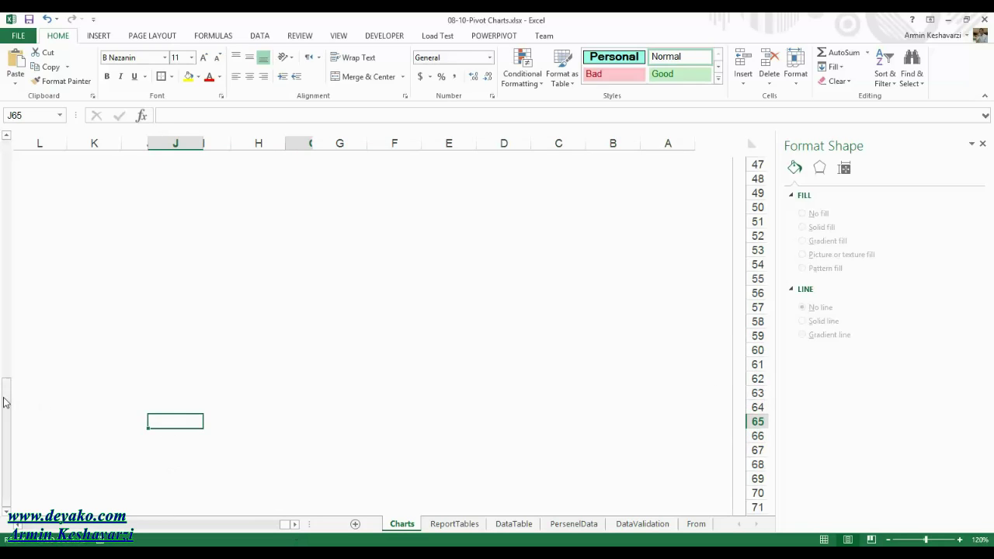
mouse_move(8, 388)
left_mouse_down()
mouse_move(19, 280)
mouse_move(34, 286)
left_mouse_up()
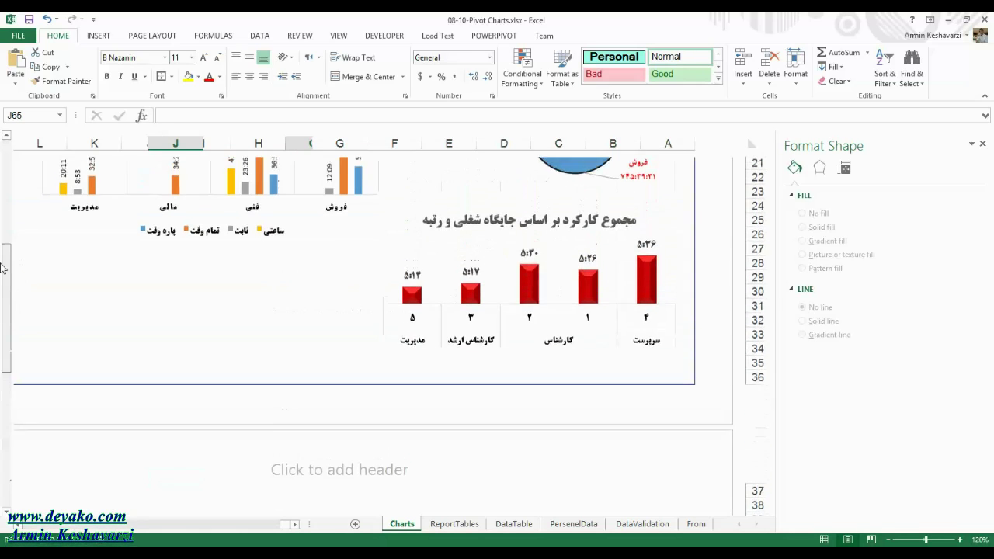
mouse_move(243, 553)
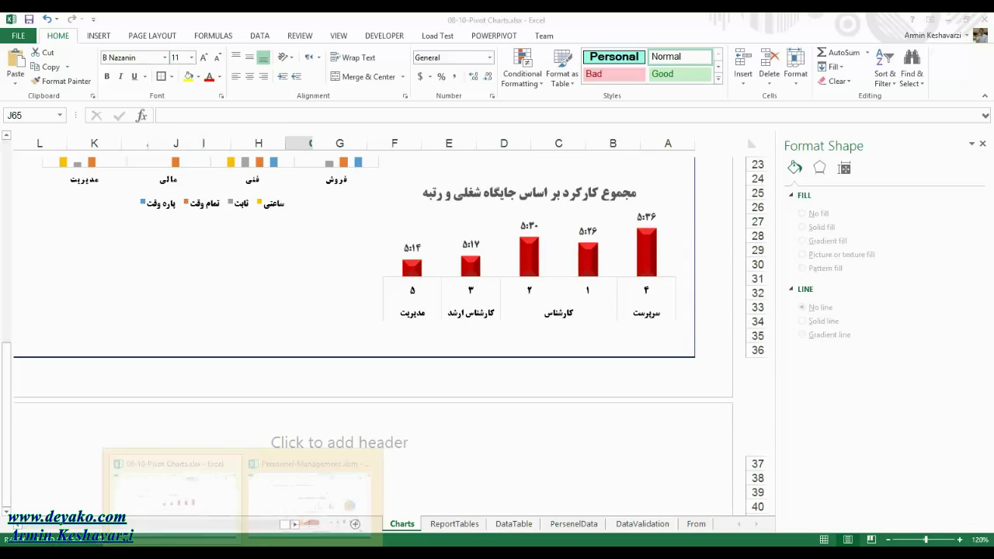
left_click(274, 503)
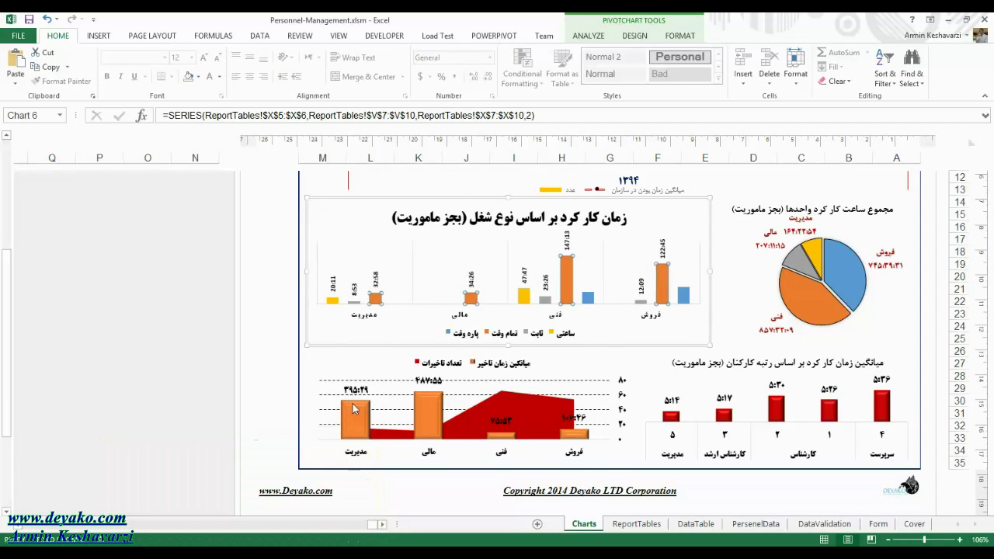
left_click(443, 402)
left_click(505, 403)
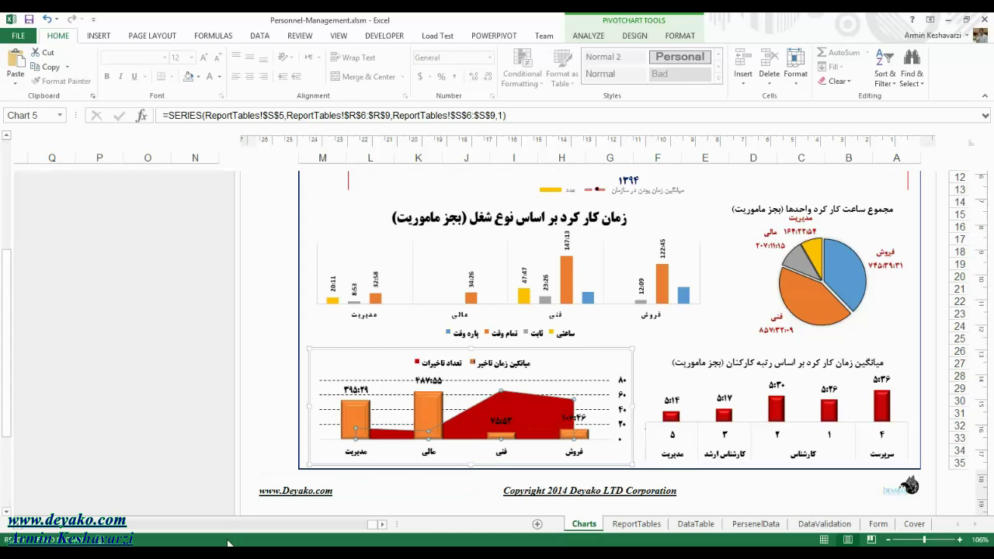
Step: On ReportTables, insert a Clustered Column PivotChart from the delay pivot table
mouse_move(124, 551)
left_click(62, 489)
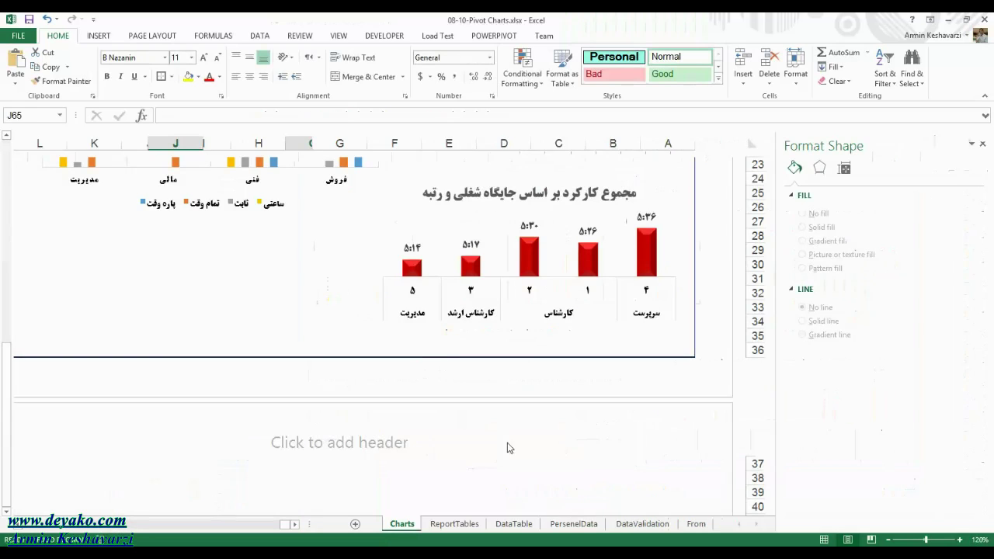
left_click(465, 523)
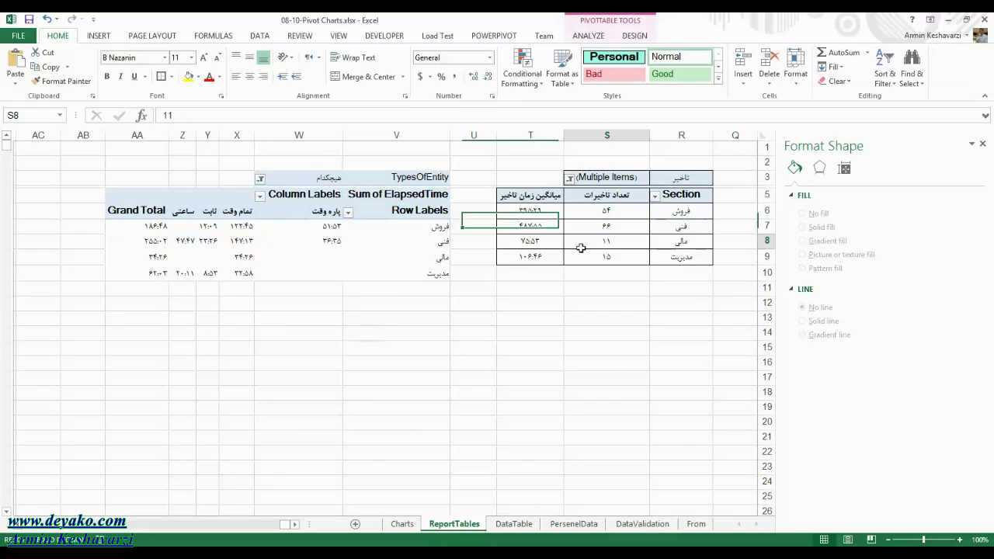
left_click(583, 242)
left_click(103, 36)
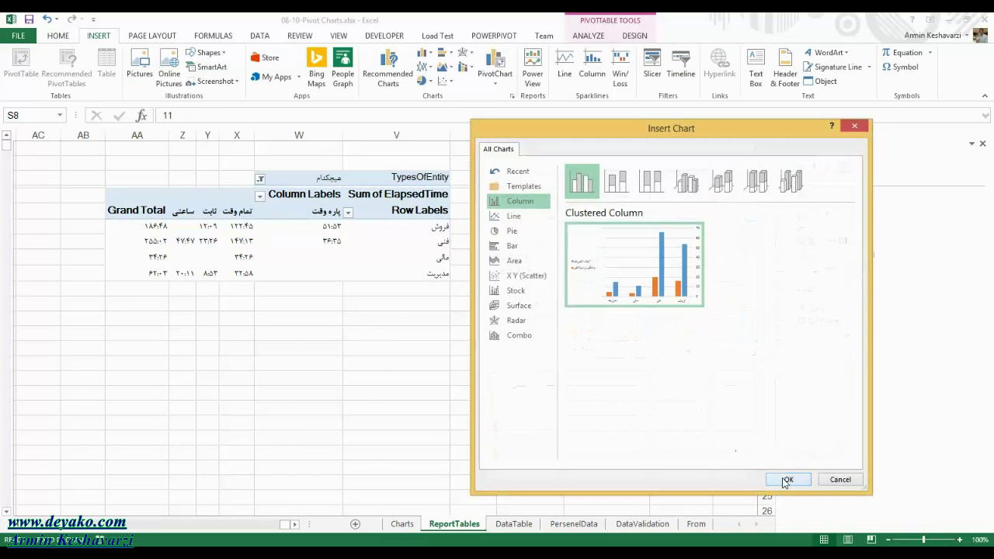
left_click(786, 480)
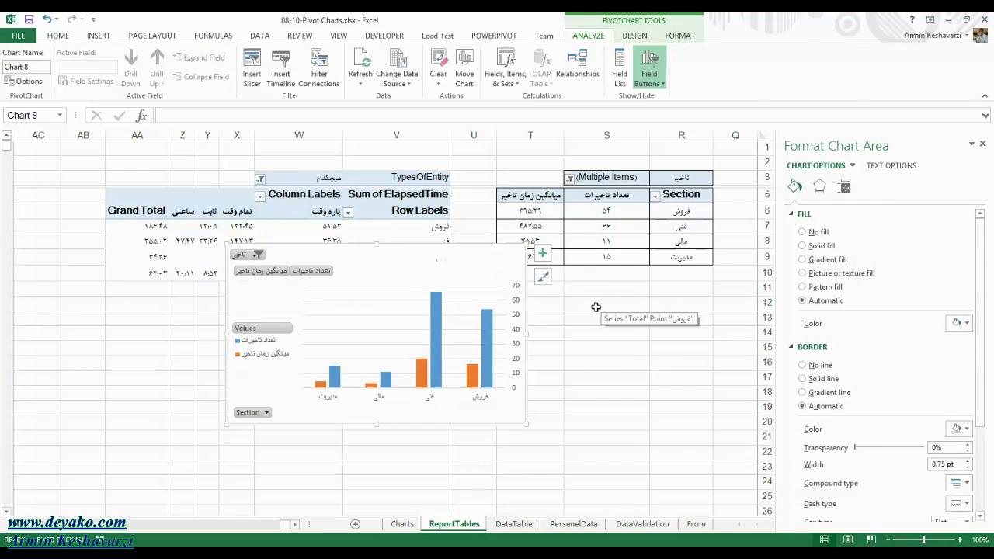
Step: Paste the delays chart onto the Charts sheet, positioned beneath the work-time chart
left_click(596, 306)
left_click(402, 523)
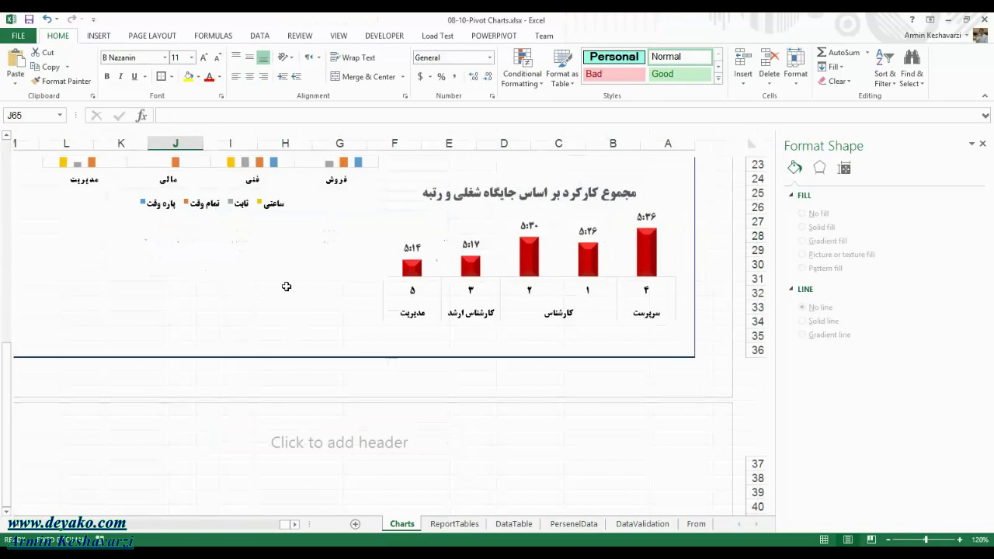
left_click_drag(286, 287, 482, 257)
left_click(482, 250)
key("ctrl+v")
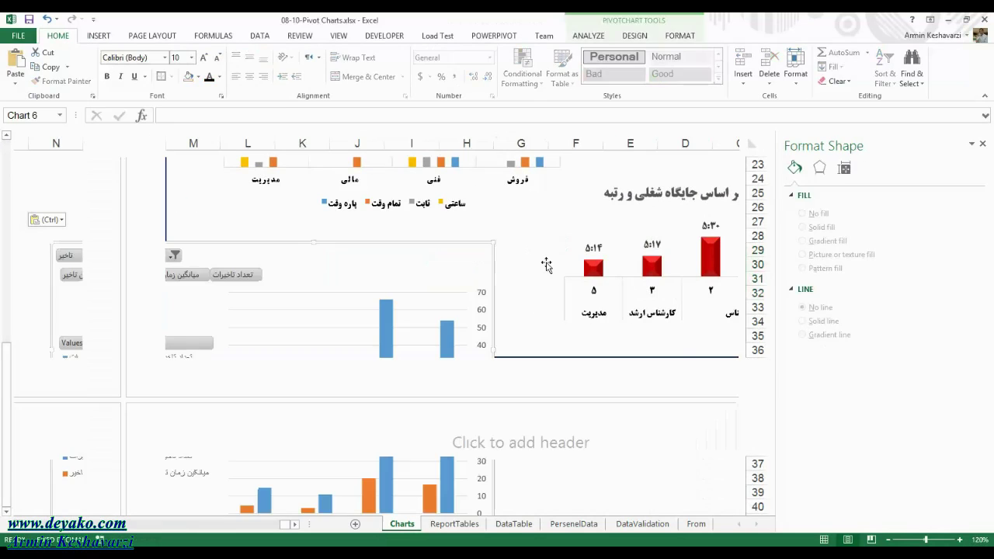
left_click(546, 264)
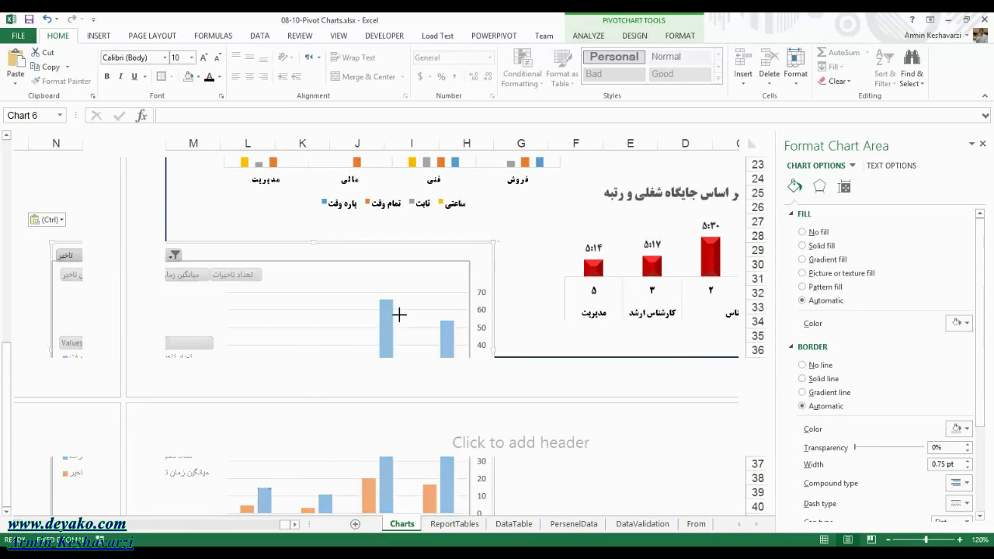
left_click_drag(398, 314, 283, 440)
left_click_drag(340, 479, 309, 261)
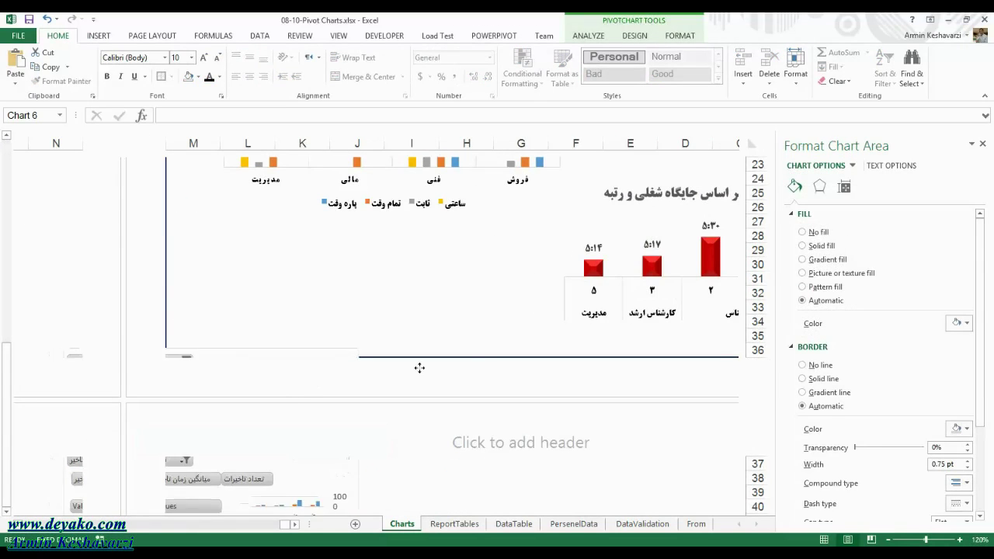
Step: Hide all pivot field buttons on the delays chart
right_click(308, 261)
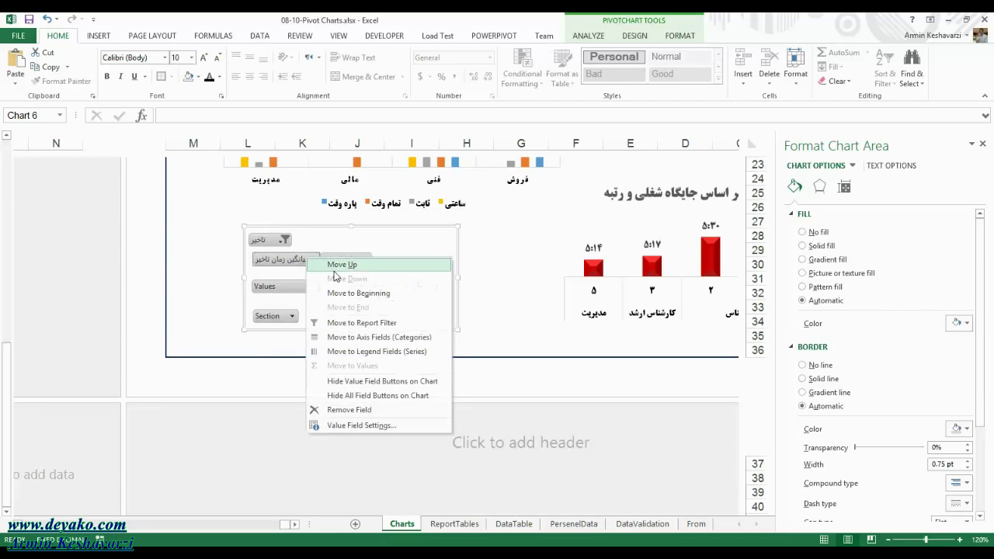
left_click(391, 394)
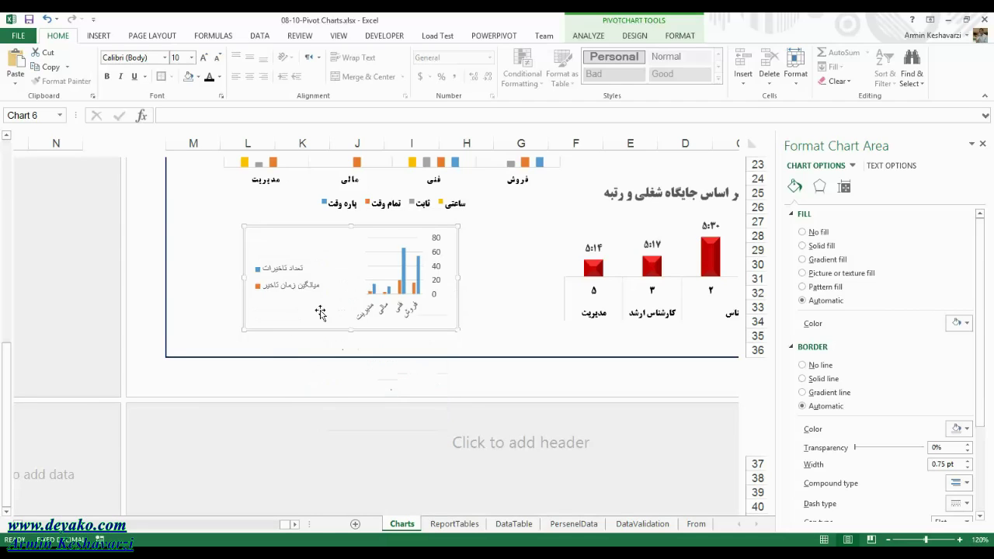
left_click(288, 296)
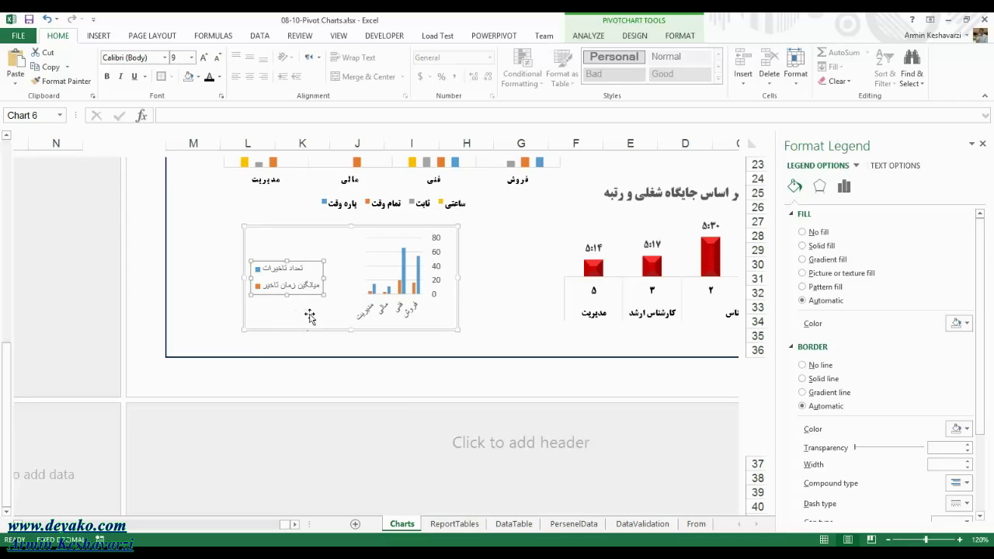
left_click(289, 247)
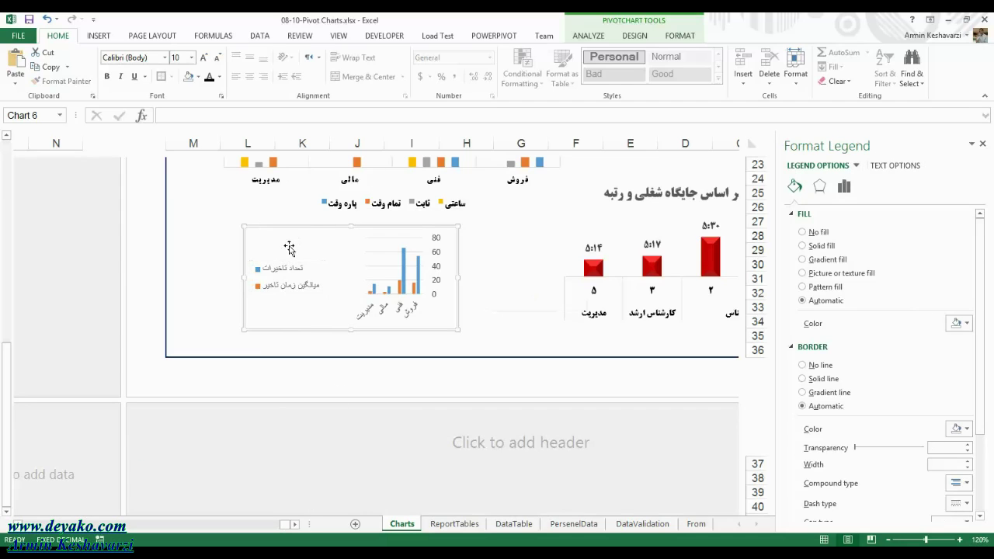
left_click(635, 36)
left_click(20, 68)
Step: Move the delays chart legend to the top and enlarge the chart beside the rank chart
mouse_move(39, 143)
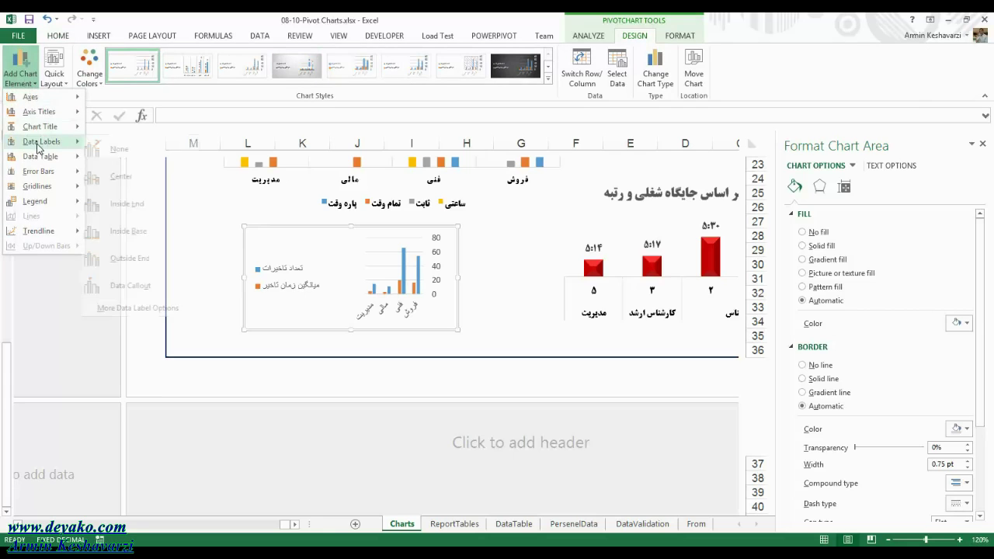
mouse_move(47, 187)
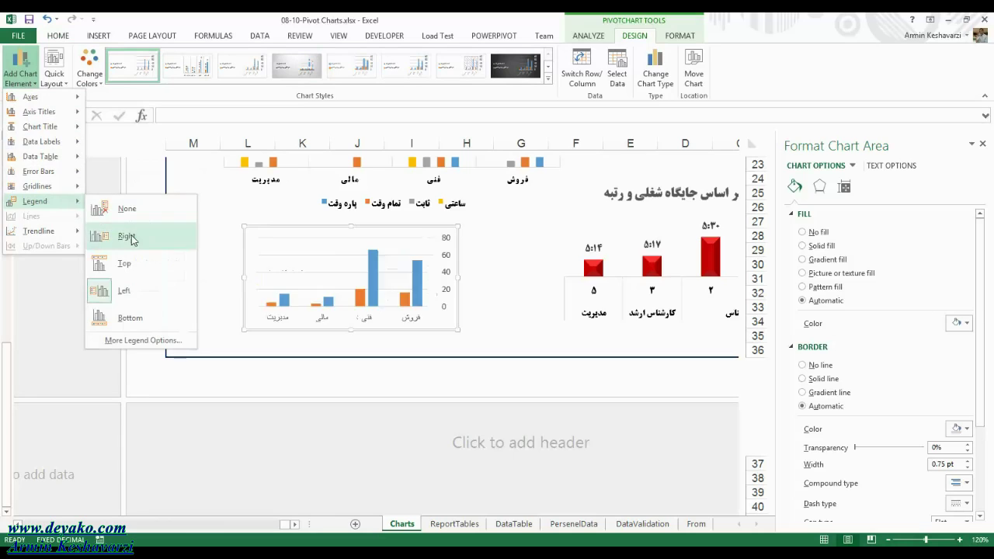
left_click(124, 263)
left_click_drag(459, 277, 521, 277)
left_click_drag(244, 227, 217, 223)
mouse_move(522, 329)
left_mouse_down()
mouse_move(546, 348)
mouse_move(551, 341)
left_mouse_up()
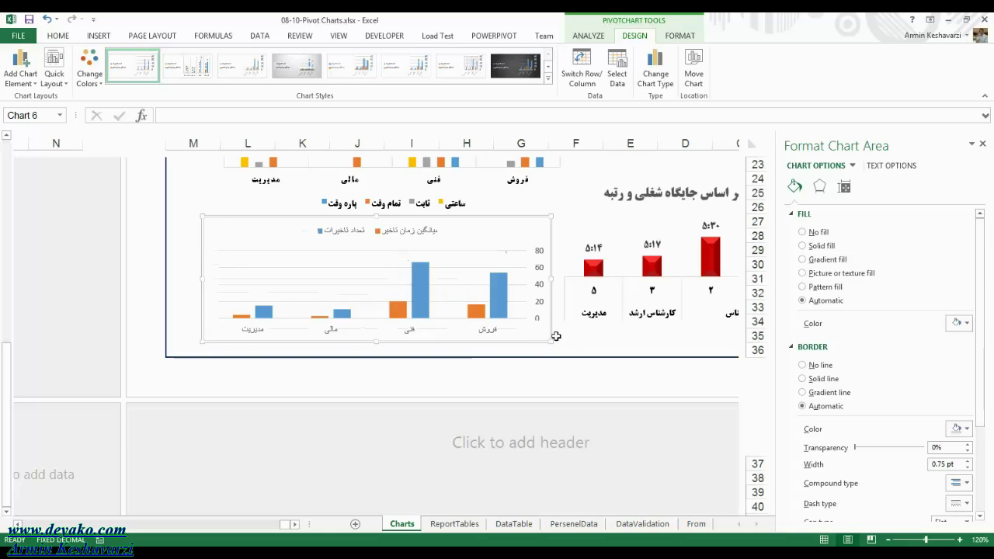
Step: Bring up Format Data Series for the blue delay-count series
left_click(498, 288)
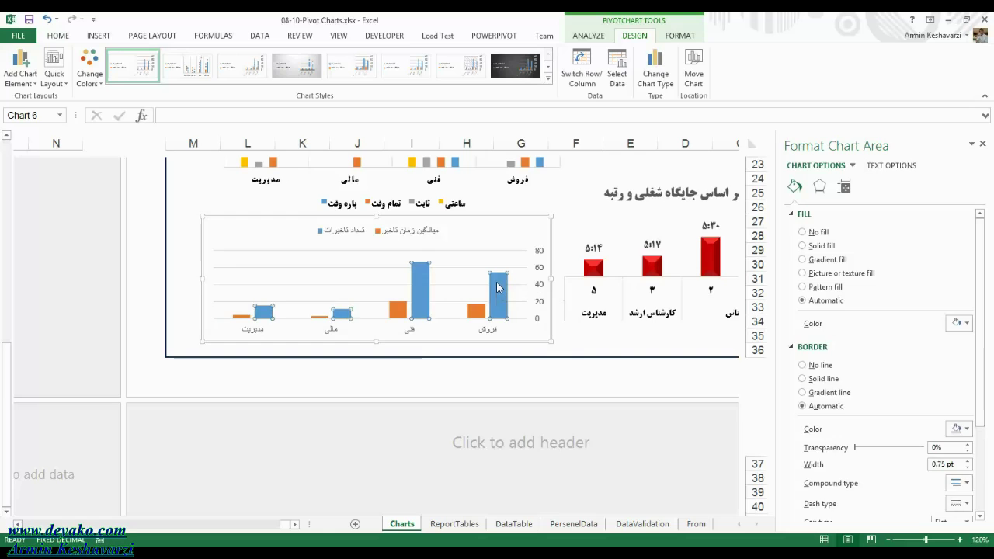
right_click(498, 284)
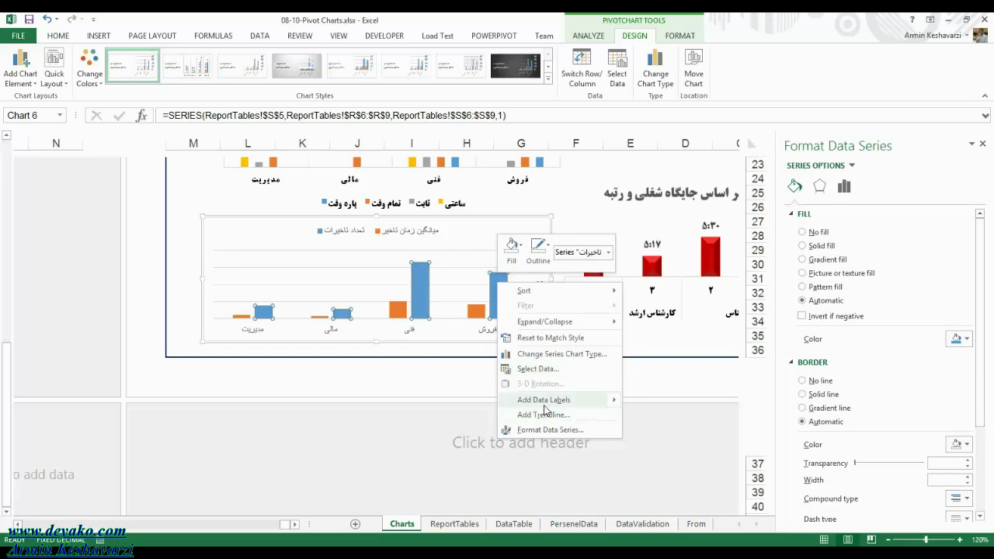
left_click(576, 431)
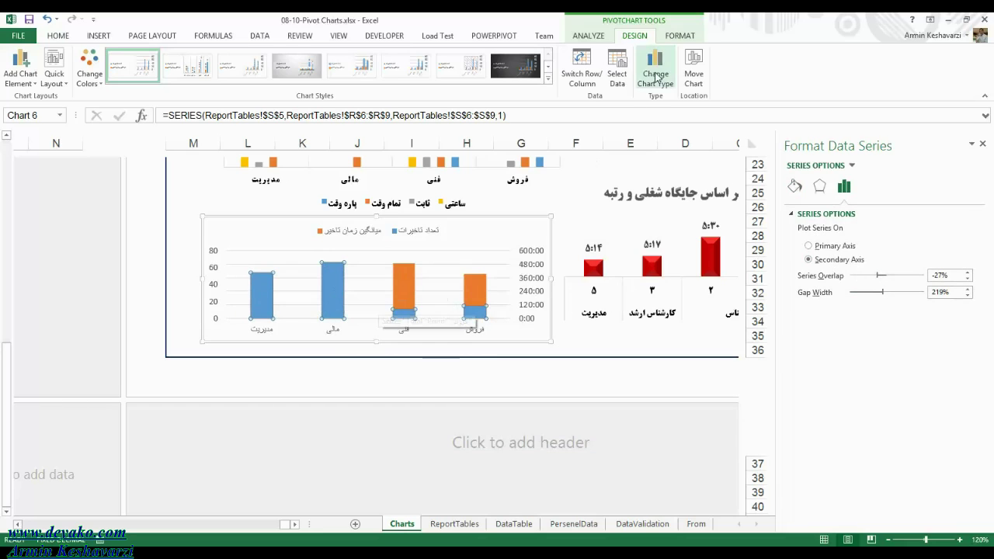
Step: Change the blue delay-count series to Area in the Combo chart type settings
left_click(656, 78)
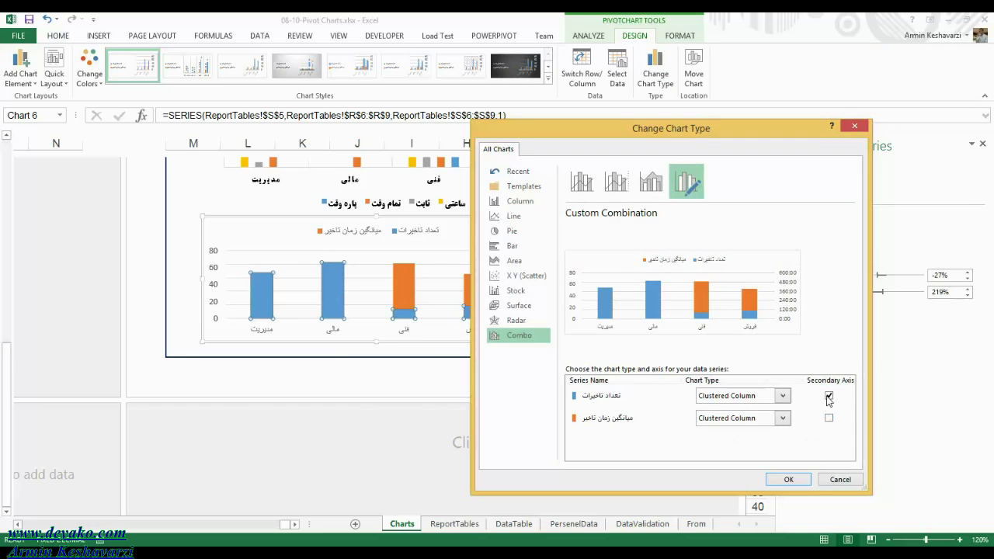
left_click(781, 396)
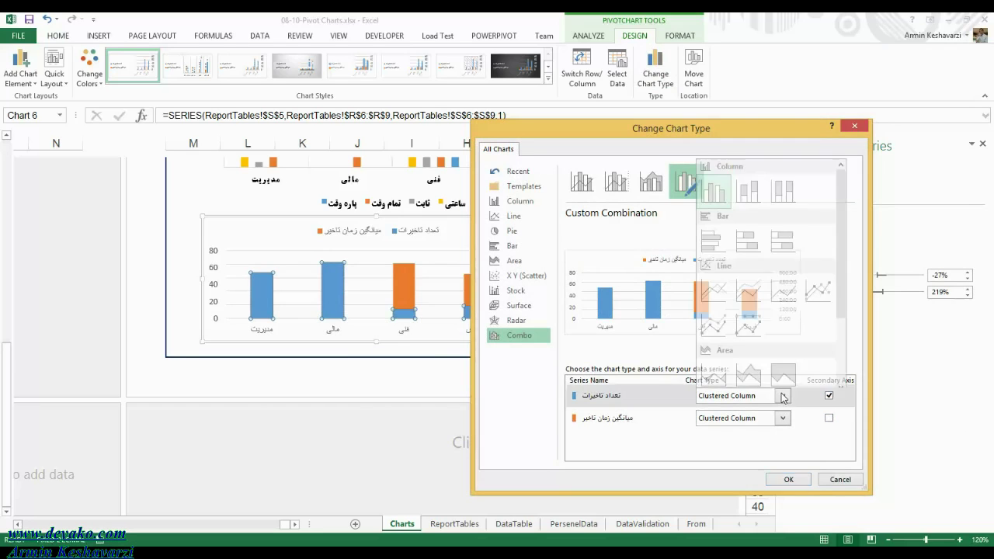
left_click(713, 371)
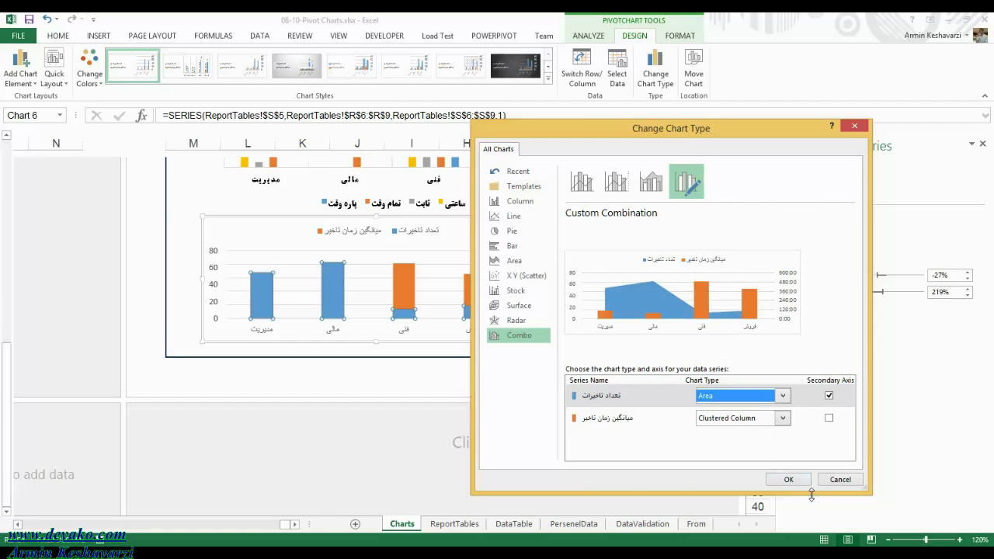
left_click(789, 480)
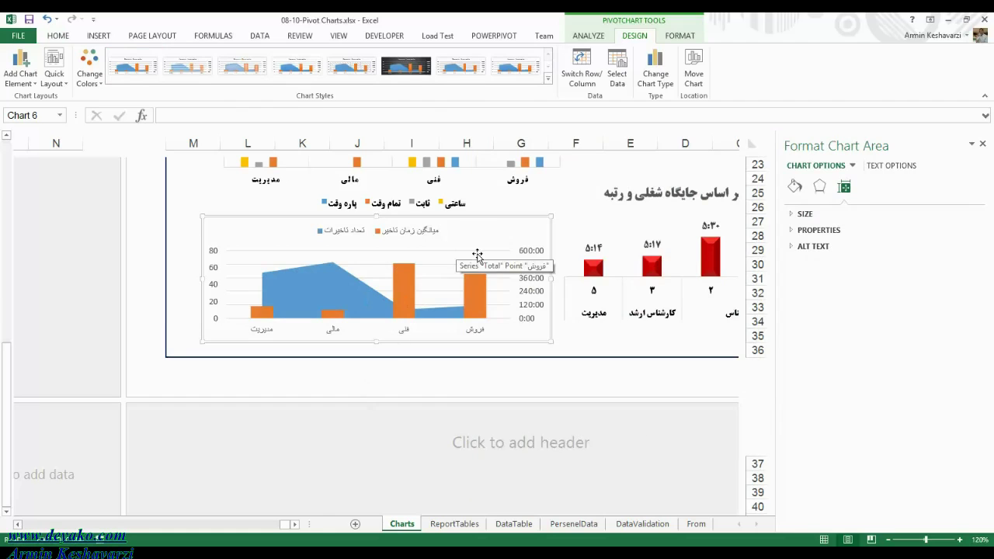
left_click(533, 257)
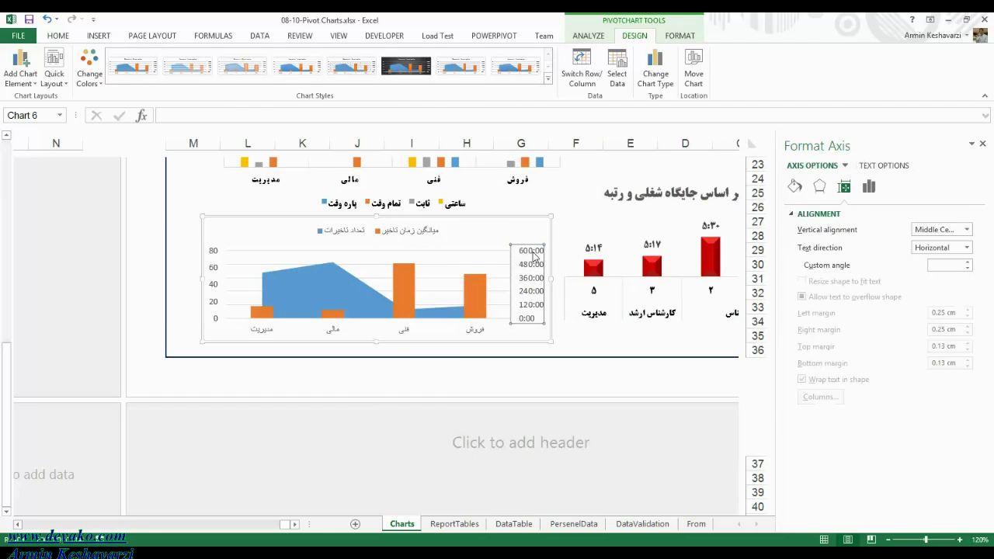
Step: Set the secondary time axis Label Position to None, hiding its 0:00–600:00 labels
left_click(869, 187)
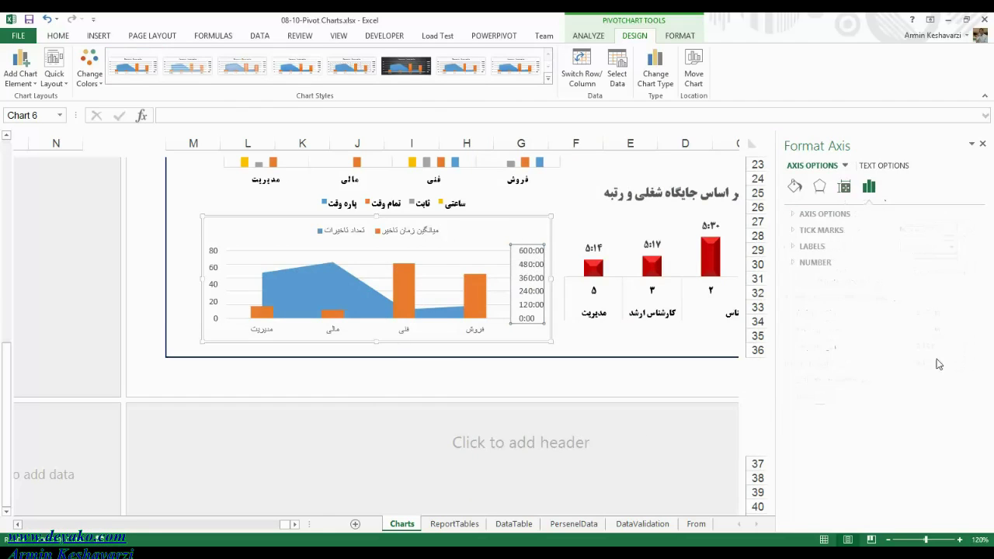
left_click(793, 247)
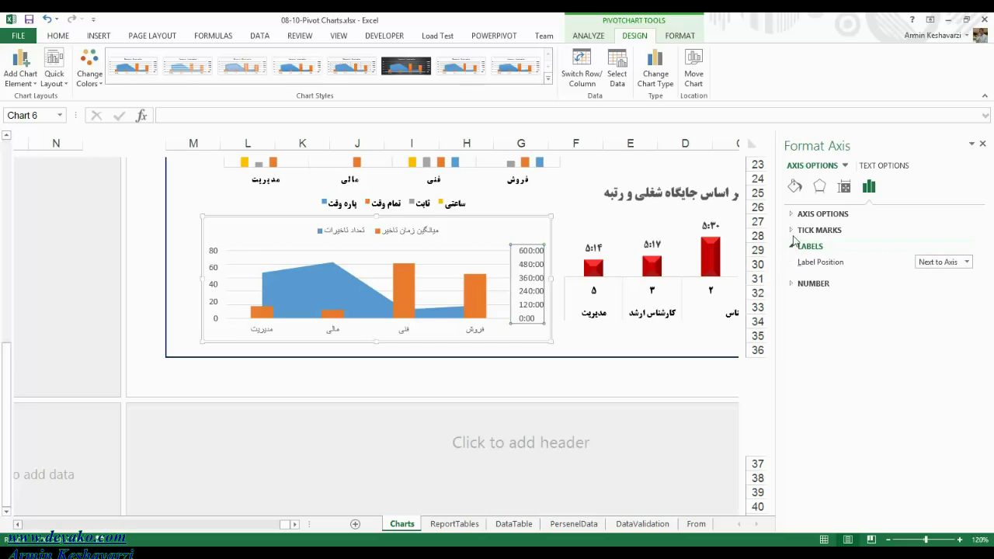
left_click(798, 215)
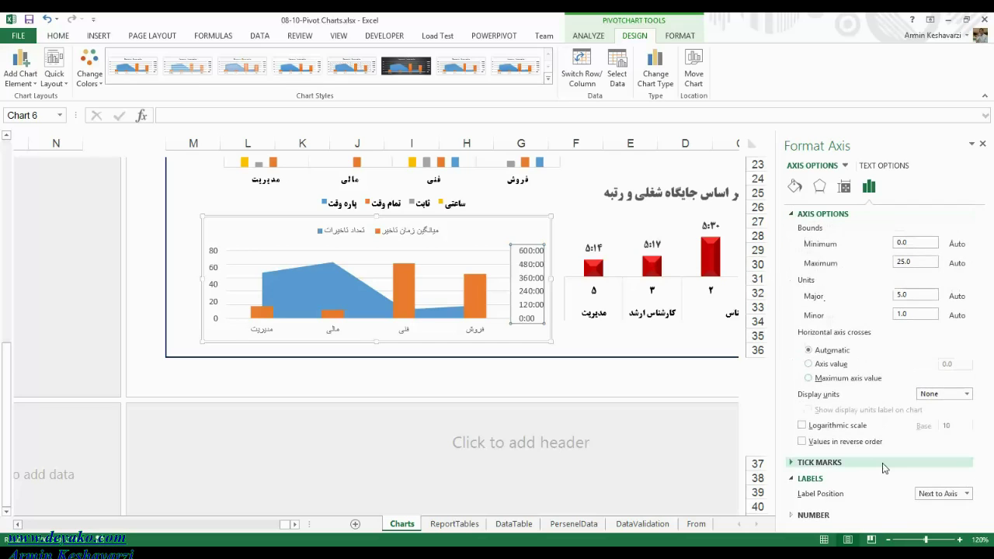
left_click(961, 494)
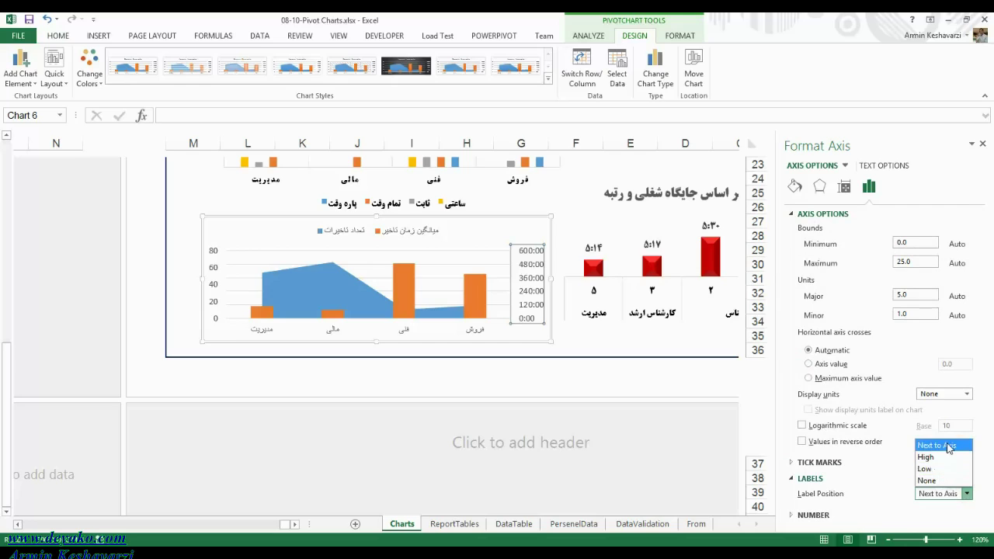
left_click(941, 485)
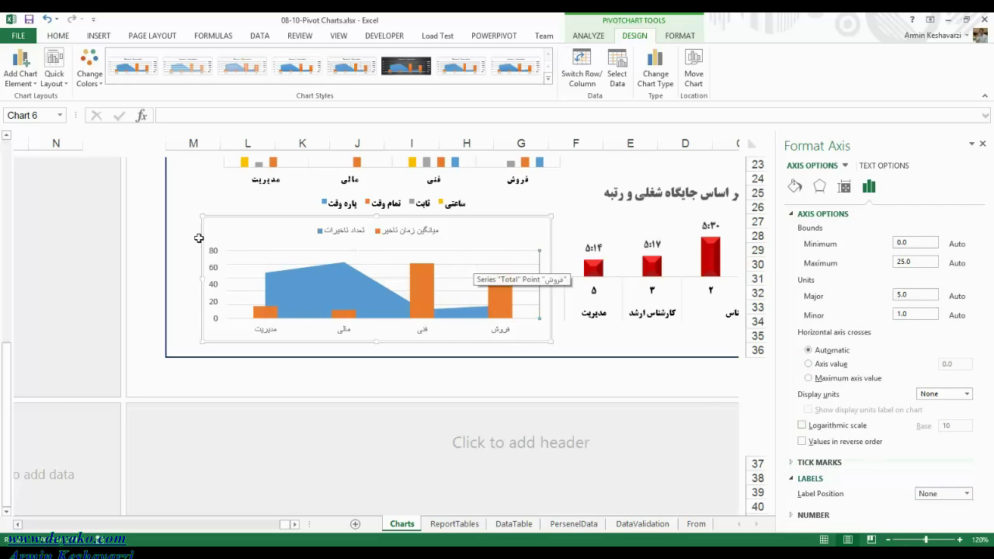
left_click(217, 263)
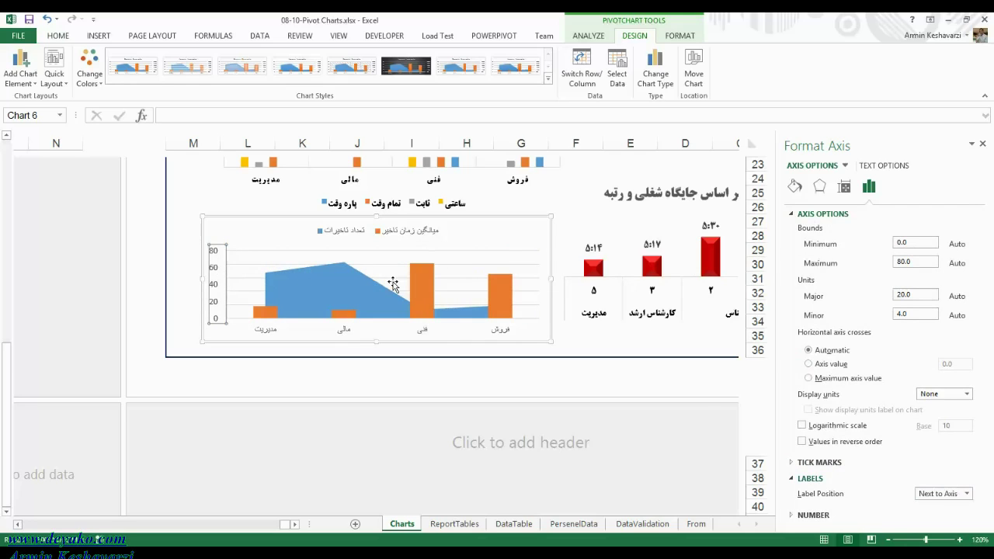
Step: Add Outside End data labels to the orange average-delay columns, showing times like 106:46 and 487:55
left_click(342, 314)
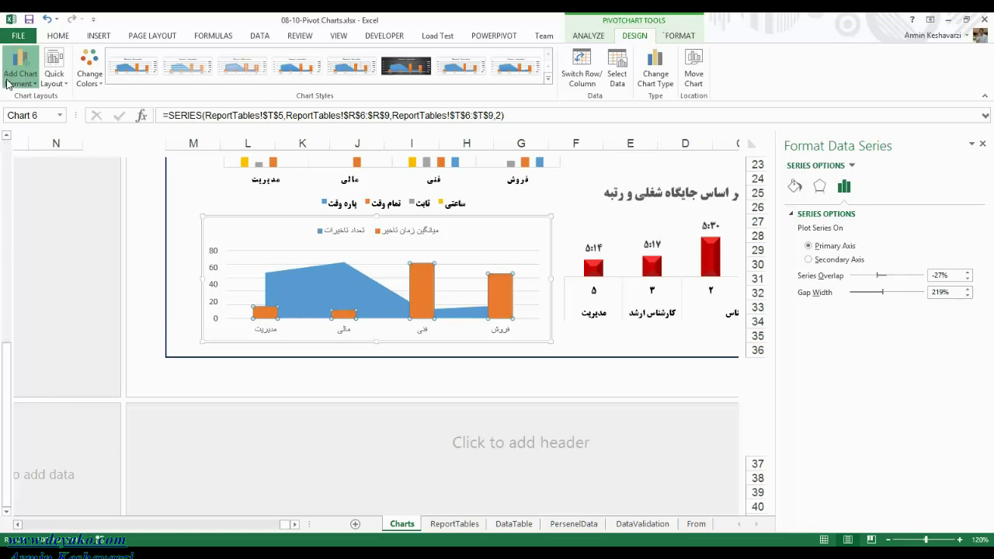
left_click(20, 74)
mouse_move(46, 141)
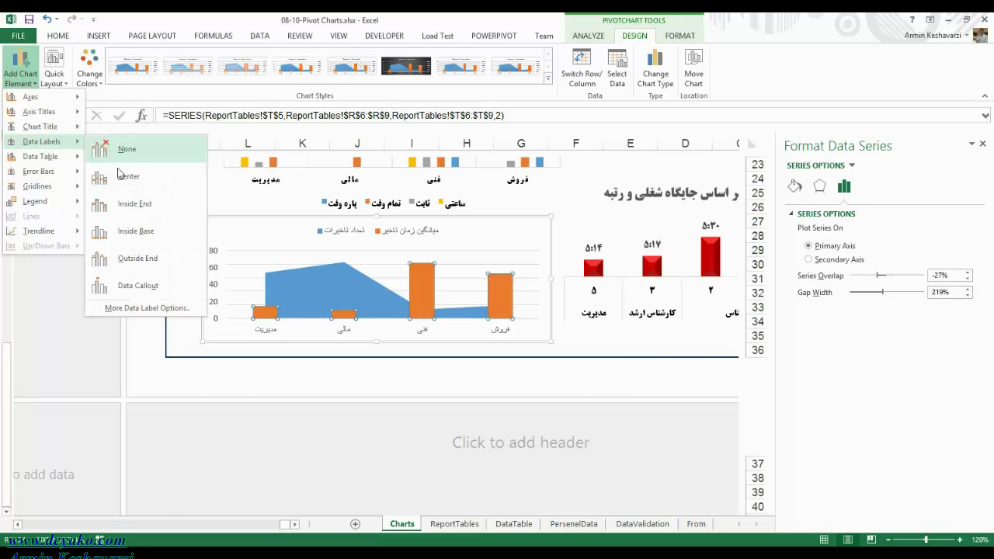
left_click(128, 258)
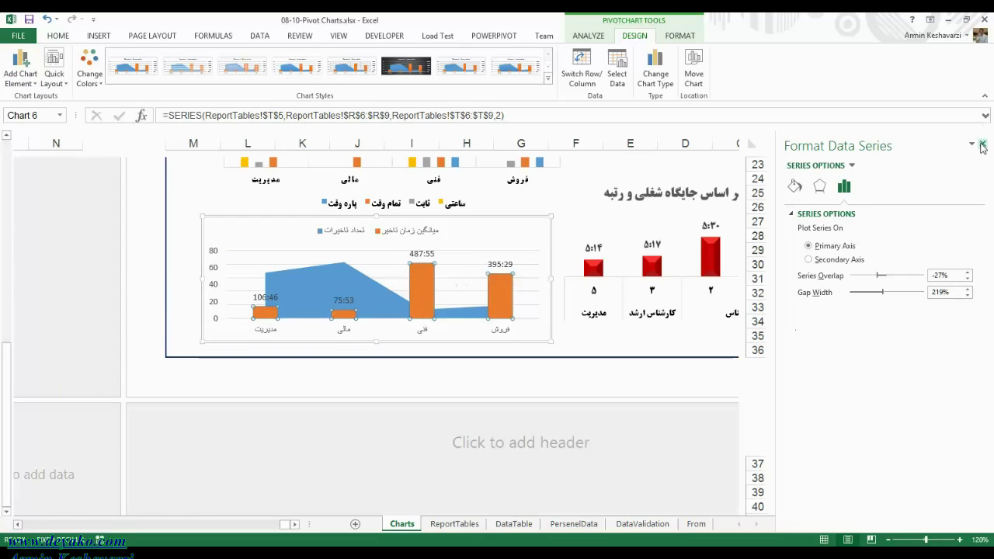
left_click(982, 146)
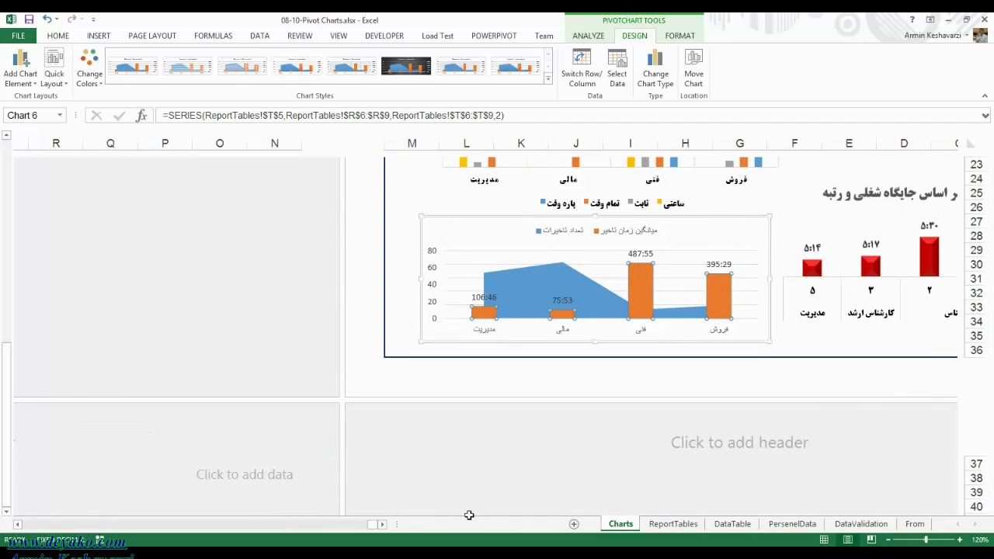
Step: Zoom out and scroll to view the whole Charts dashboard
left_click(382, 524)
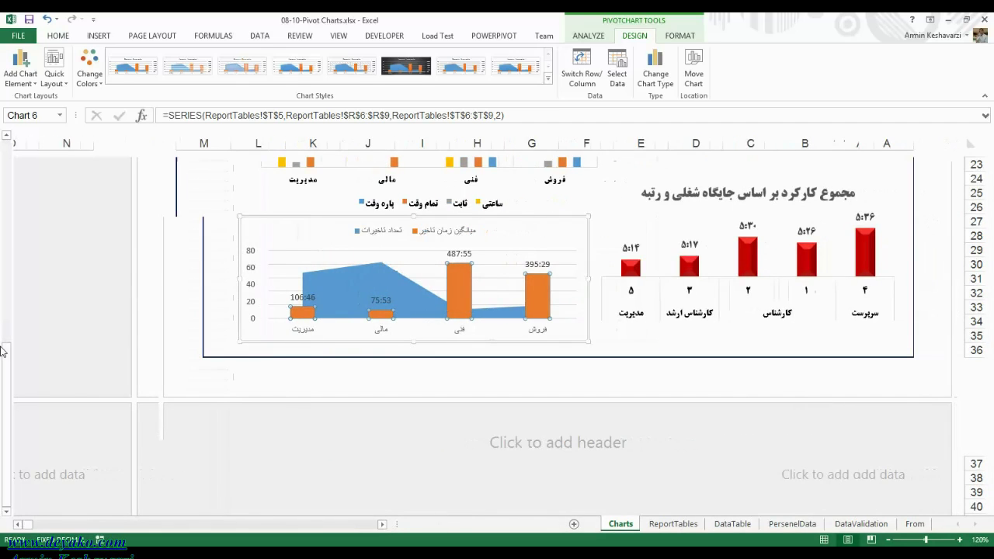
scroll(3, 351, "up", 6)
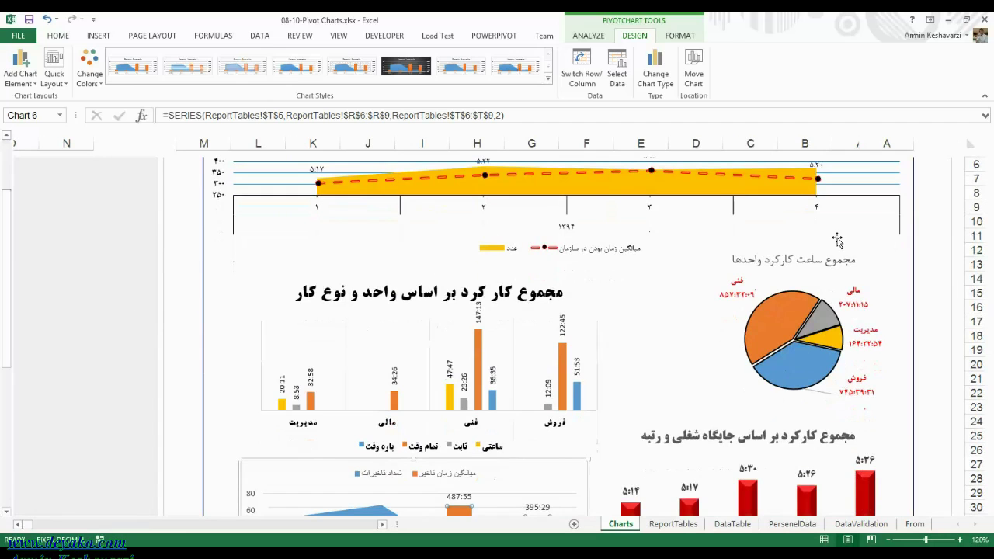
left_click(889, 540)
left_click(889, 541)
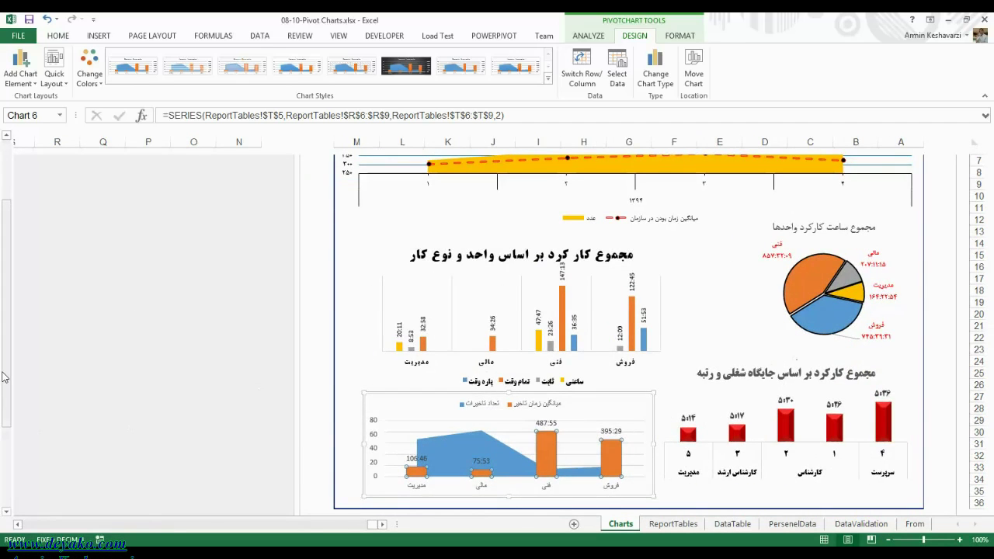
scroll(2, 376, "up", 2)
scroll(2, 372, "down", 4)
scroll(2, 371, "up", 3)
scroll(3, 371, "up", 2)
scroll(3, 372, "down", 1)
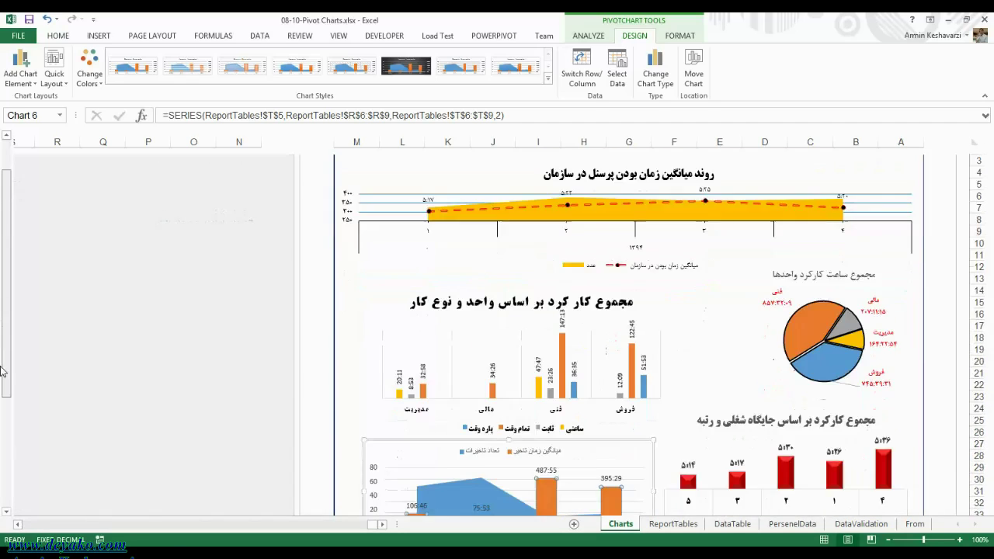
scroll(3, 372, "down", 3)
scroll(2, 371, "up", 2)
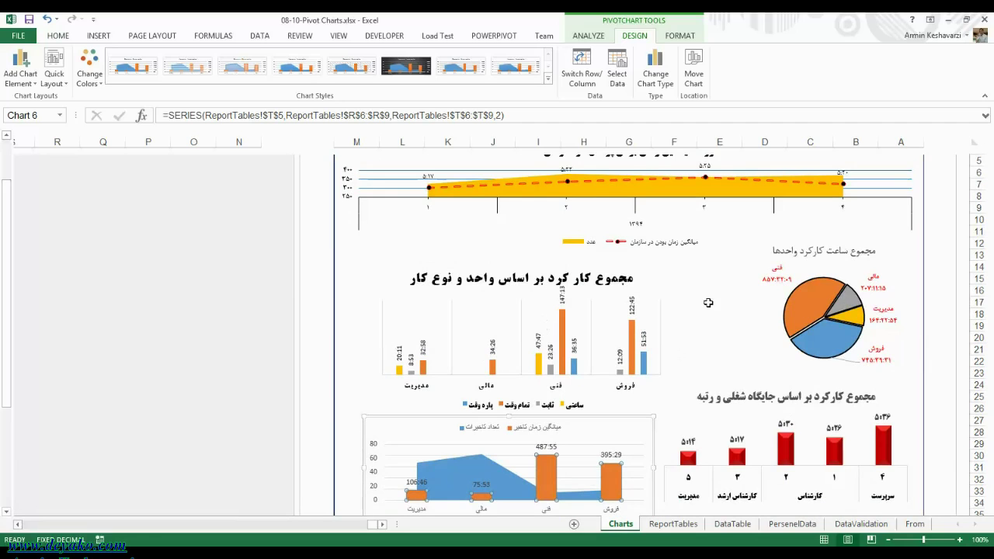
Step: Give the delays combo chart No Fill and No Outline on the PivotChart Format tab
left_click(693, 324)
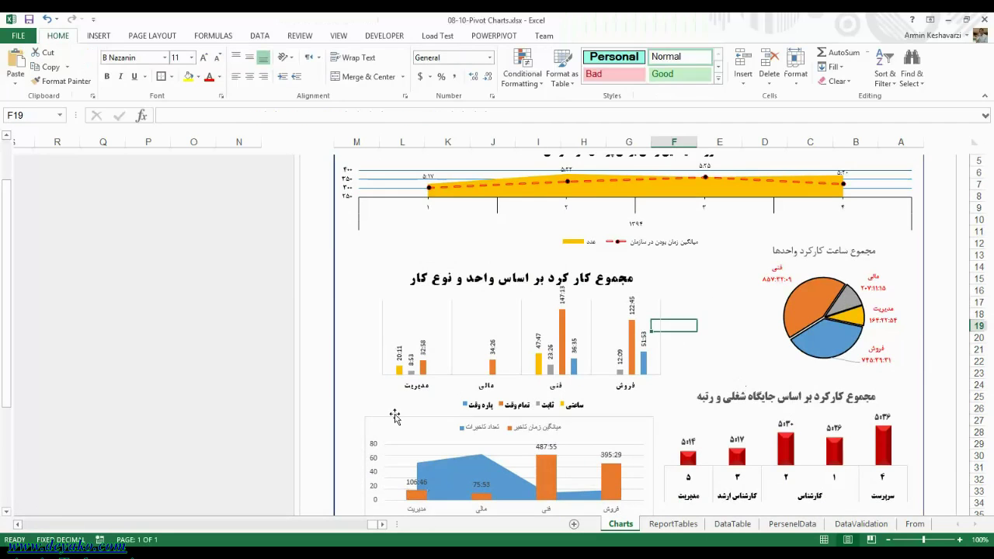
right_click(651, 426)
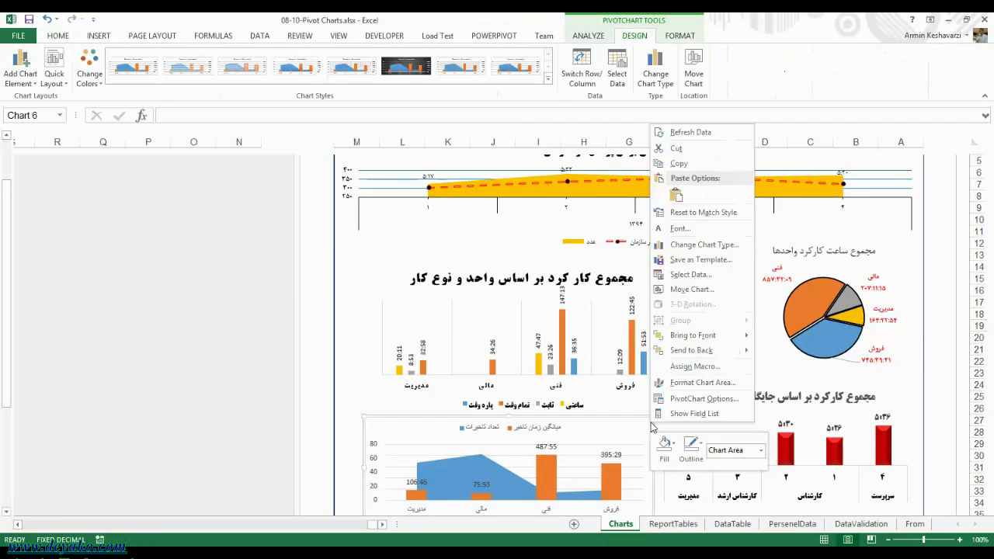
left_click(598, 423)
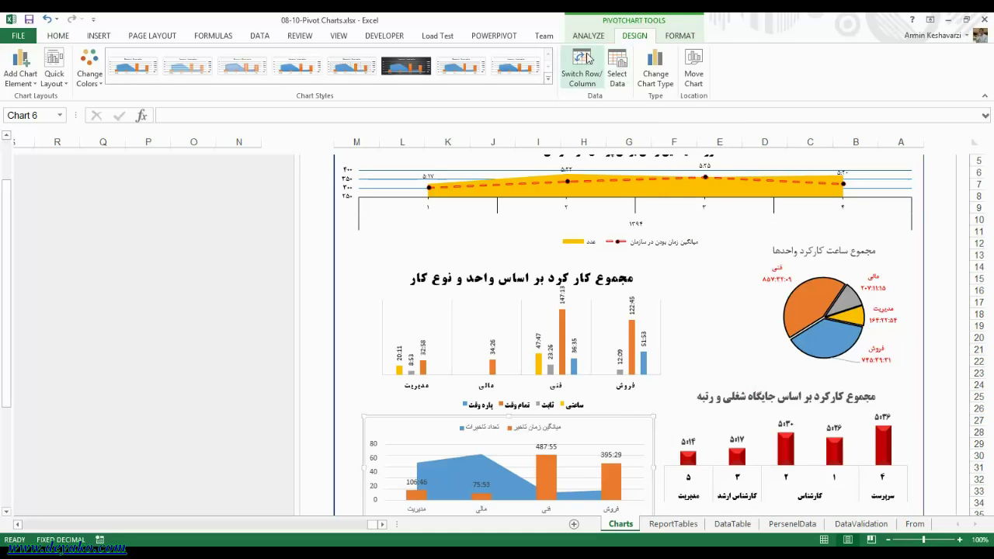
left_click(680, 36)
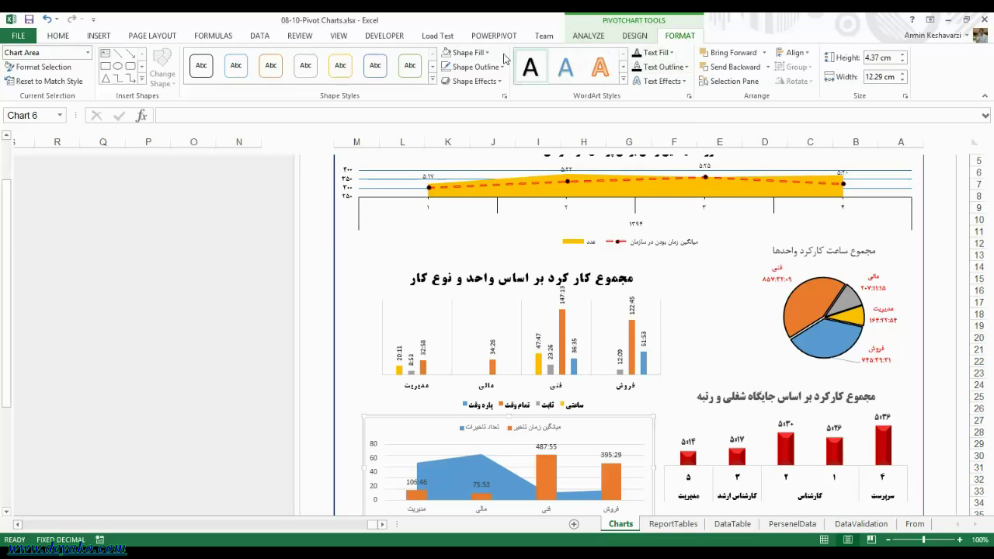
left_click(466, 52)
left_click(472, 199)
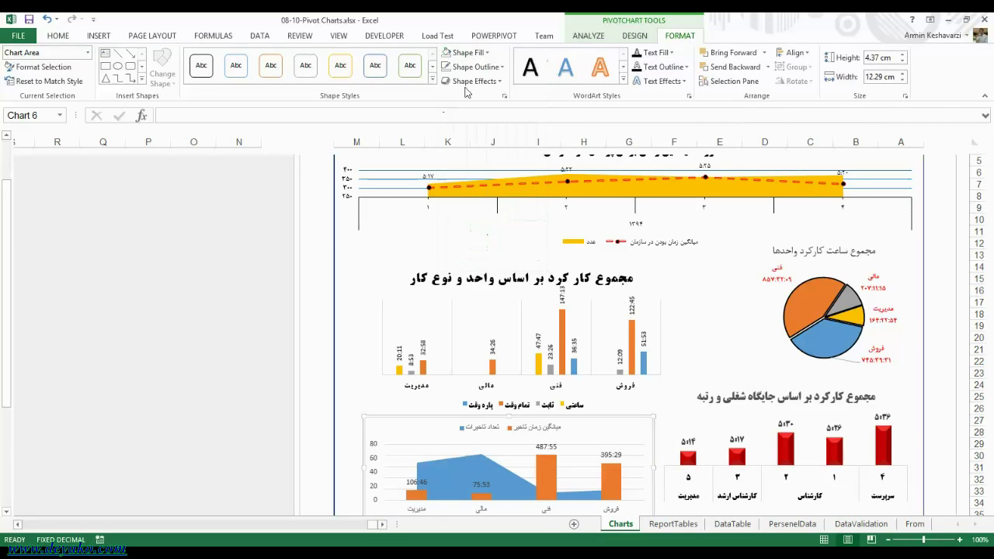
left_click(475, 66)
left_click(474, 215)
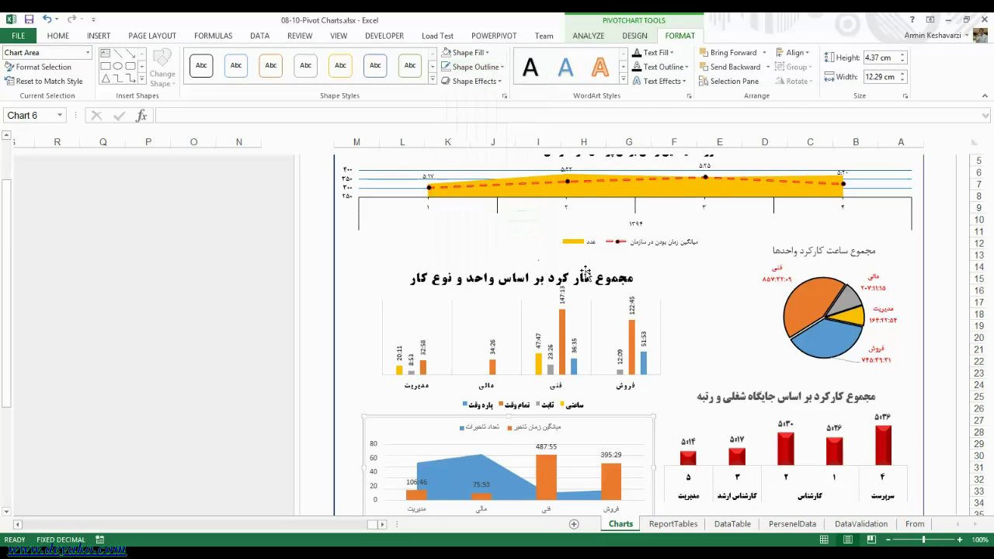
left_click(719, 361)
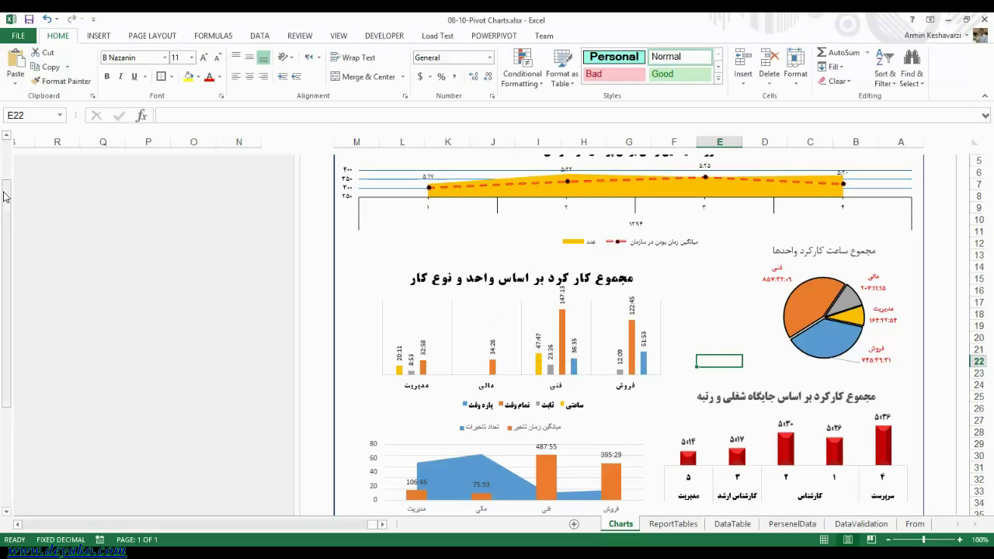
scroll(3, 190, "up", 3)
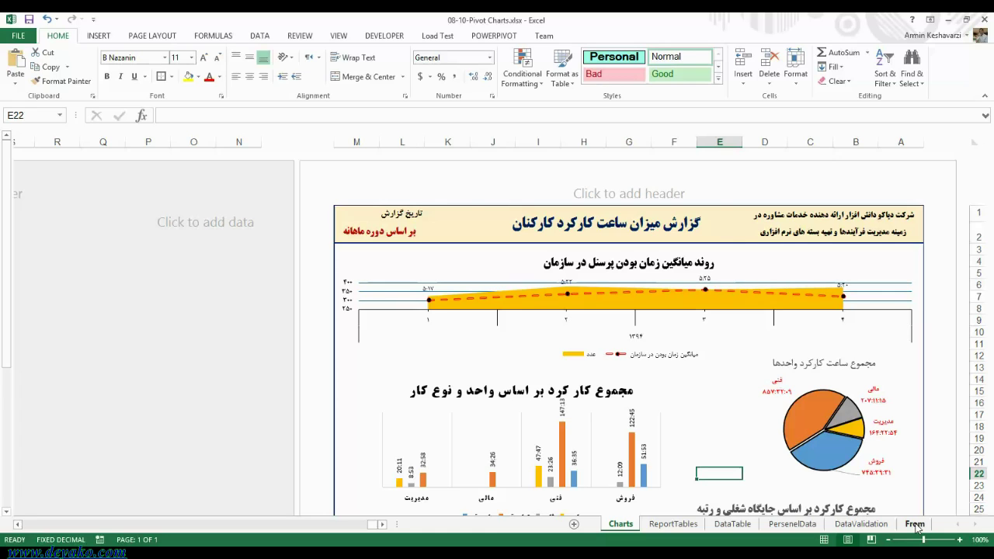
Step: Switch to Personnel-Management.xlsm and view its Form sheet, Developer commands and cell B3
left_click(914, 525)
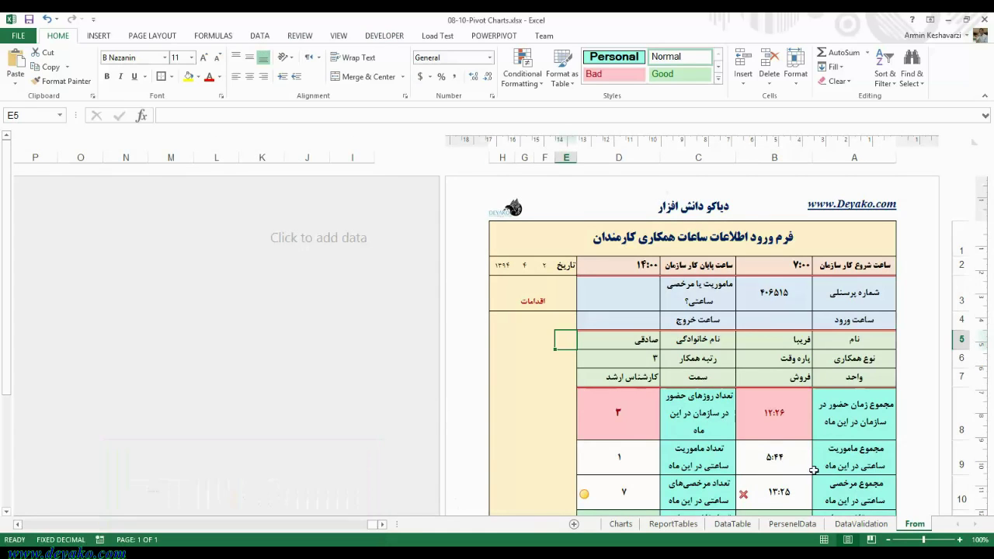
left_click(311, 528)
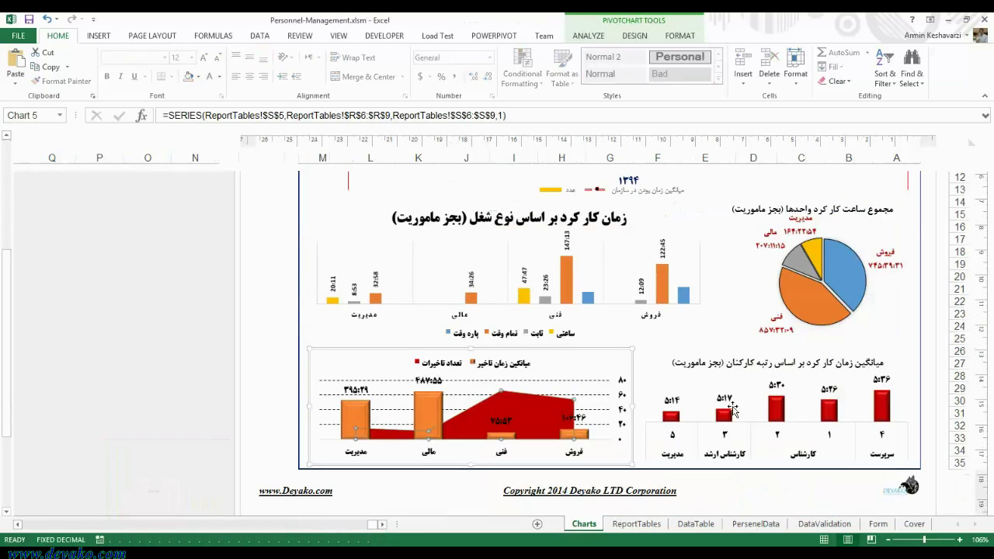
left_click(878, 525)
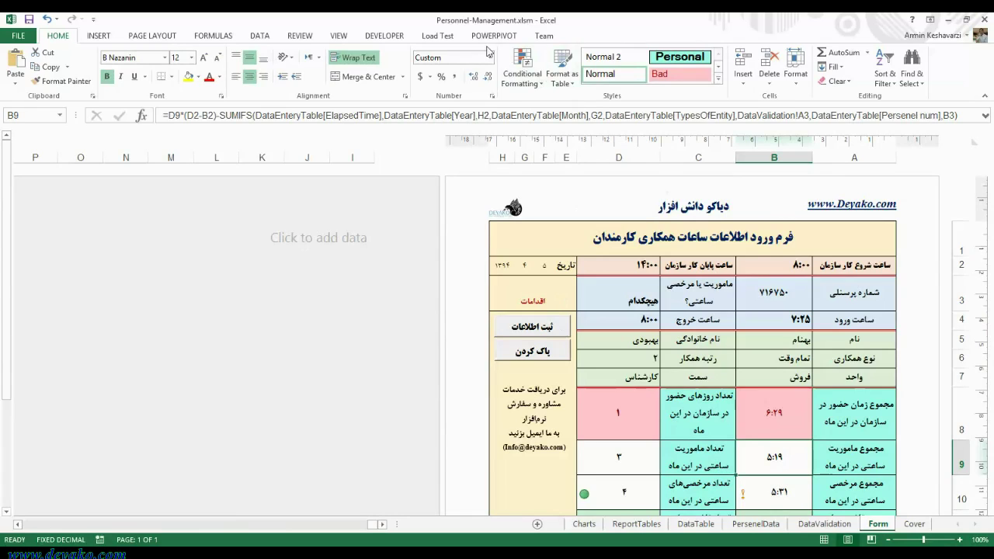
left_click(390, 40)
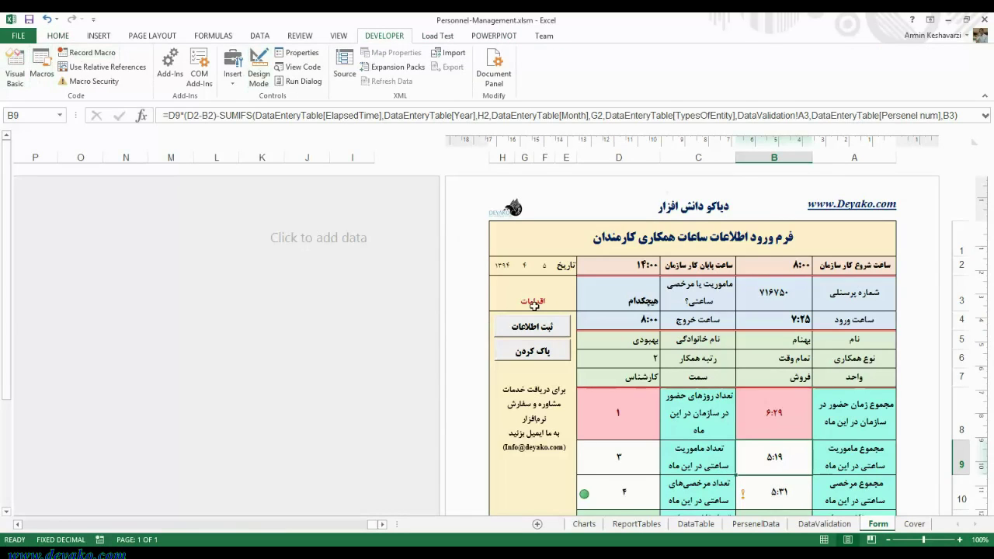
left_click(802, 296)
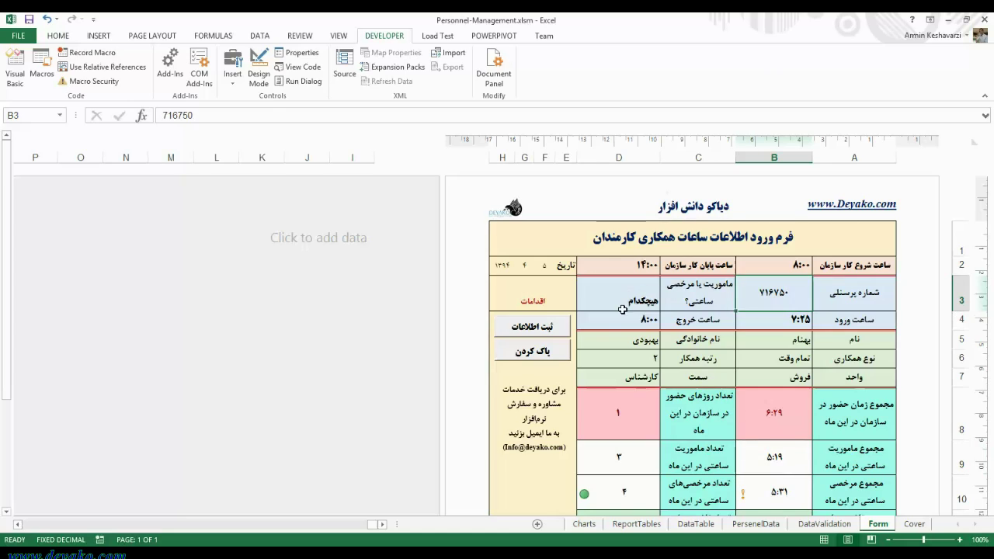
Step: Open the DataTable sheet and scroll through the employee attendance records
left_click(681, 526)
left_click_drag(763, 394, 963, 509)
left_click_drag(2, 253, 34, 536)
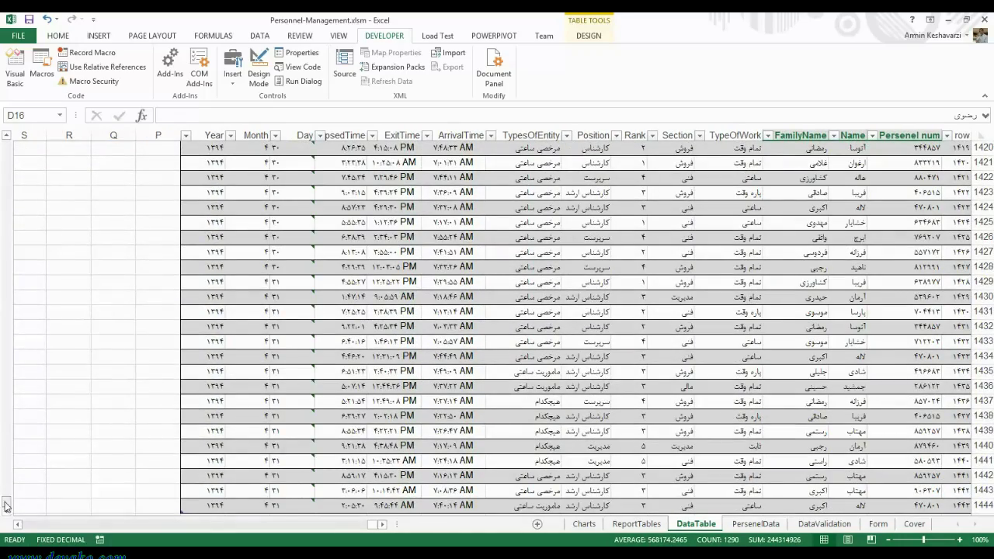
Step: Select the first empty cells below the DataTable records, around A1445
scroll(515, 478, "down", 1)
left_click_drag(911, 489, 916, 471)
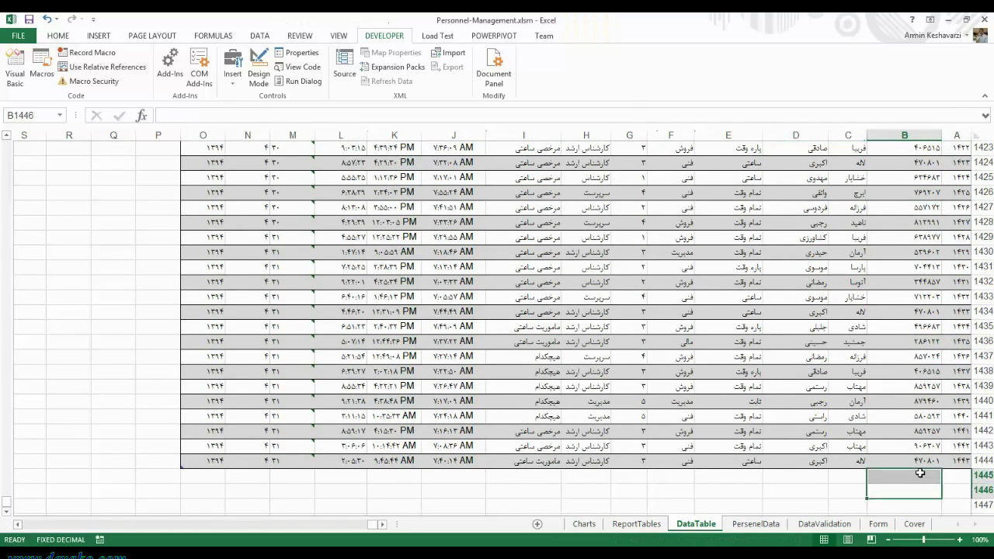
left_click(947, 476)
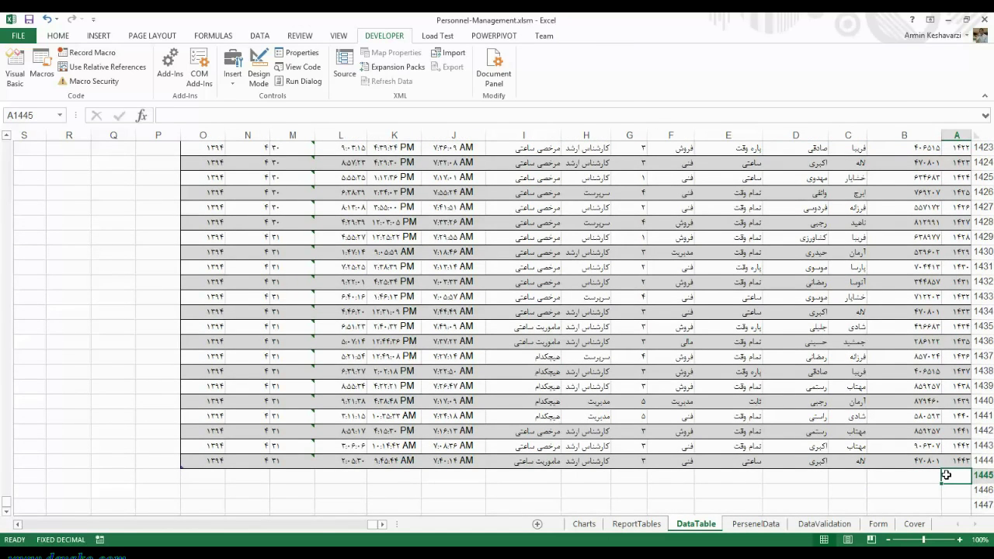
key("Down")
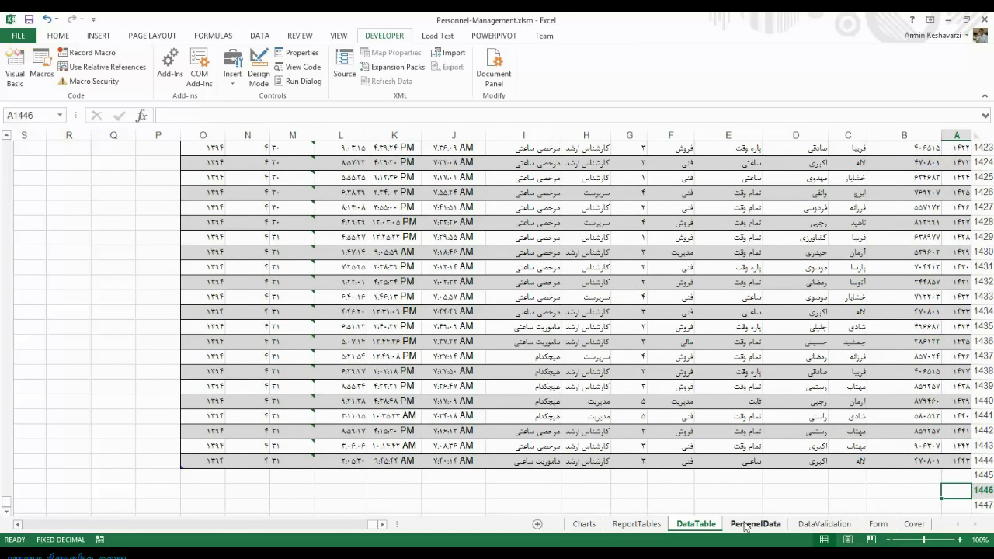
Step: Return to the Form sheet and check cells B3, D3, B4 and D4
left_click(877, 524)
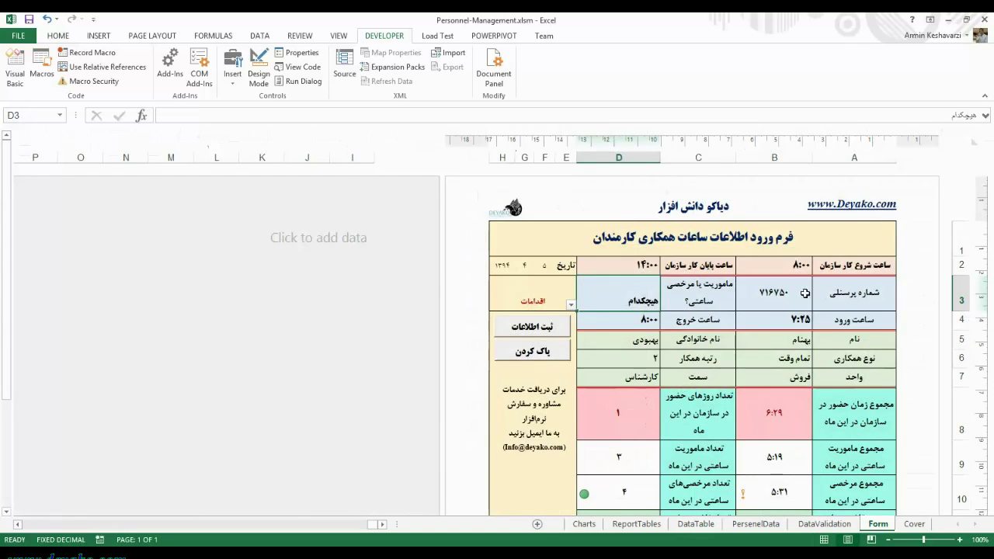
left_click(802, 293)
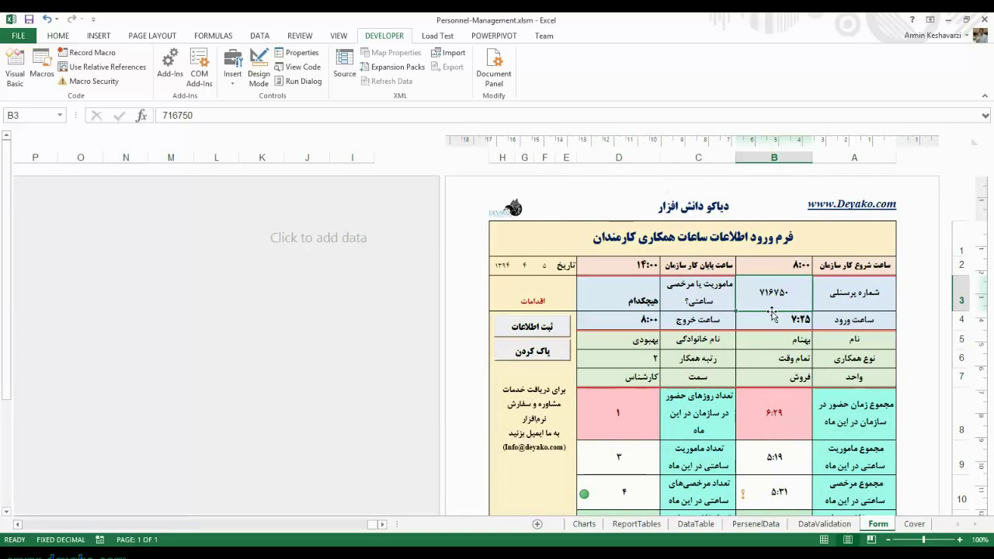
left_click(630, 305)
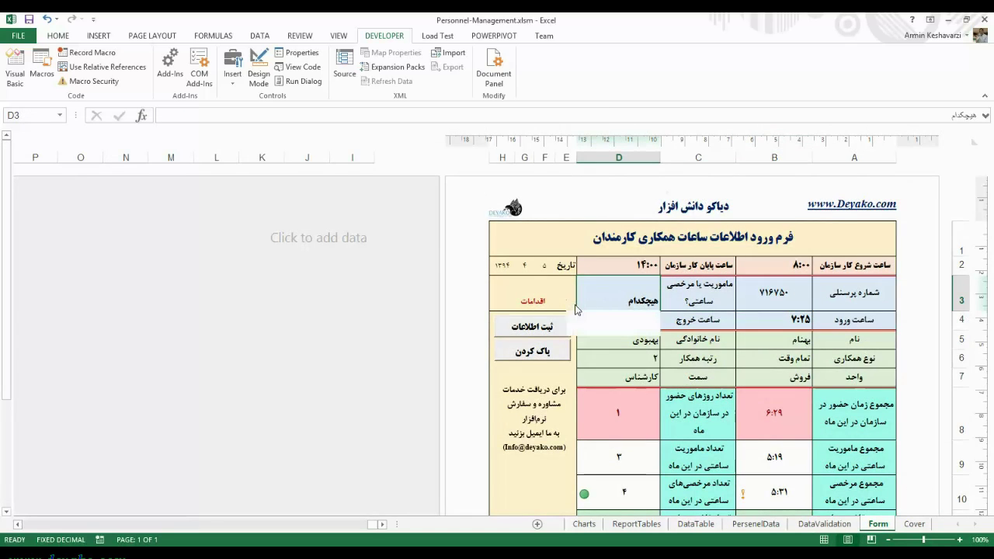
left_click(786, 319)
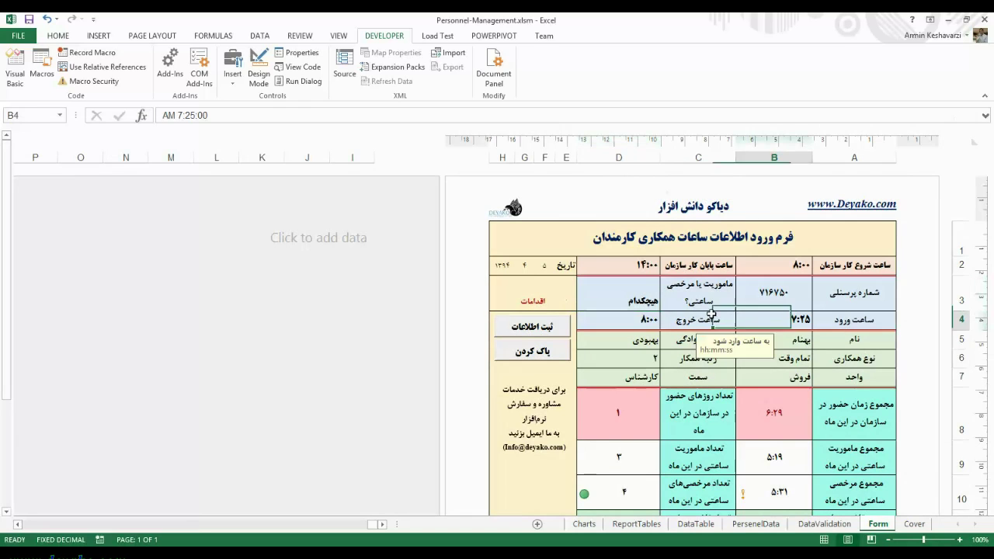
left_click(585, 320)
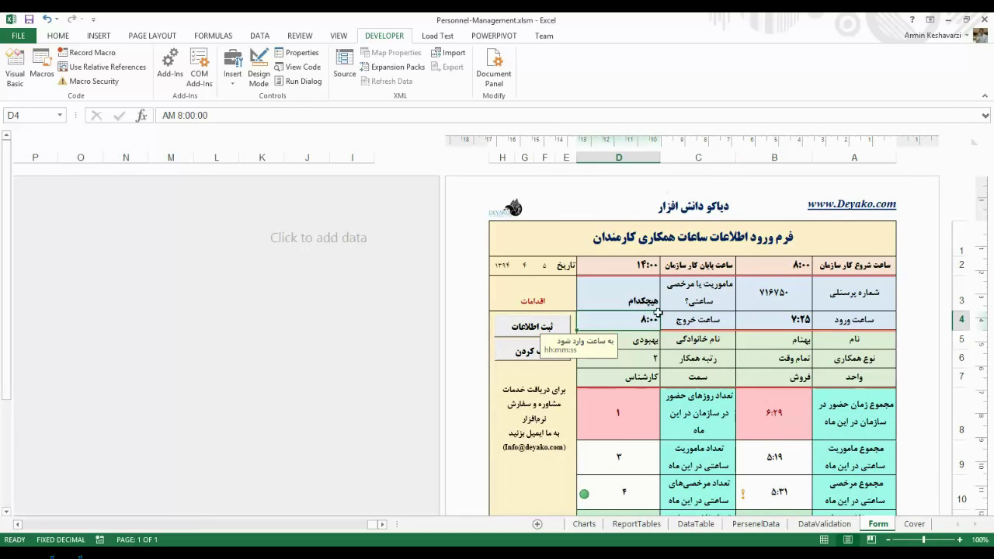
key("Right")
key("Right")
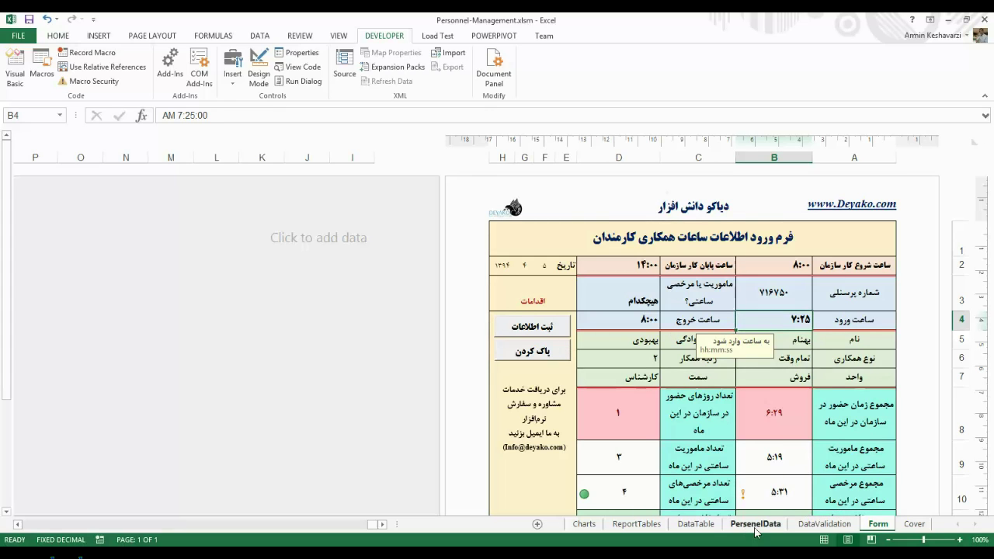
Step: Look over the DataTable and Cover sheets, then recheck the Form's D4, B4, B3 and D3 cells
left_click(709, 524)
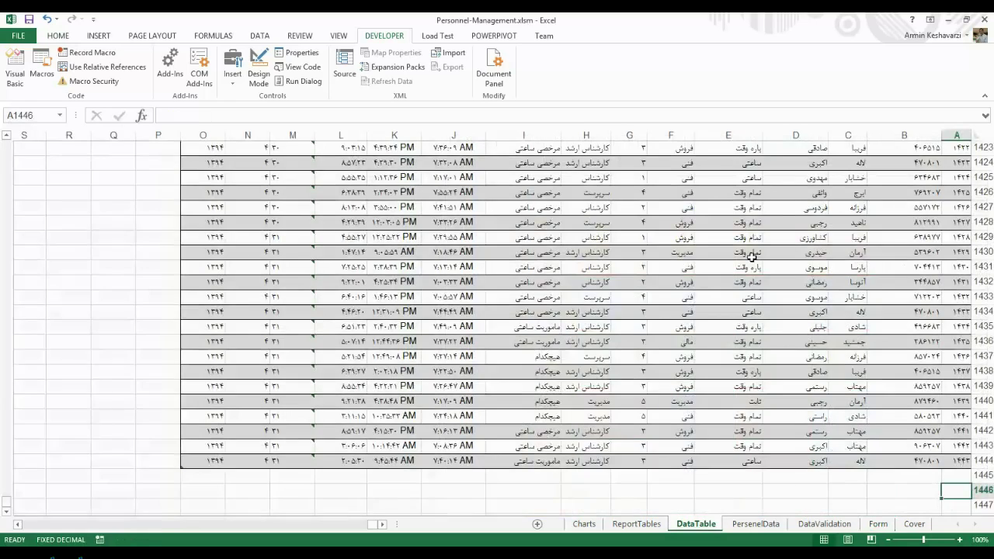
left_click(905, 524)
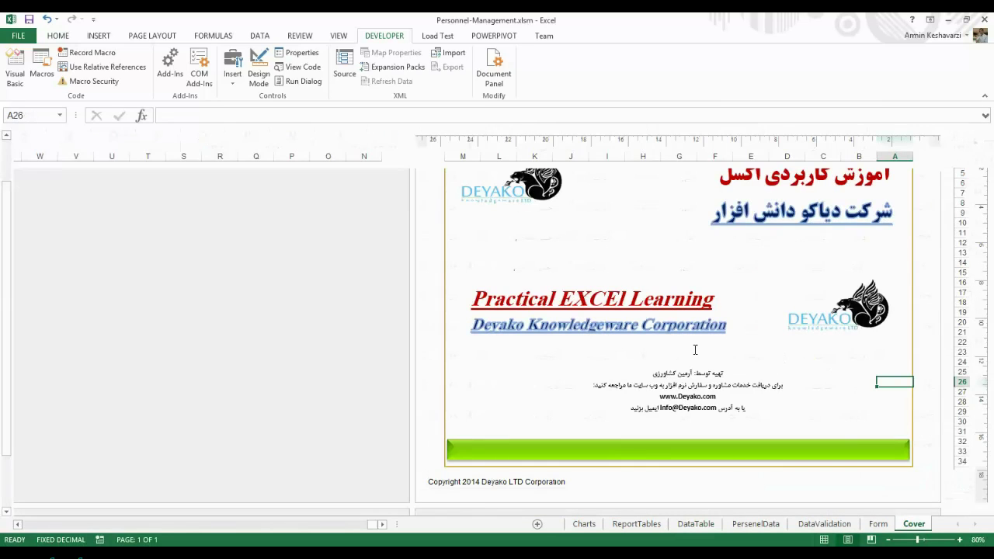
left_click(880, 524)
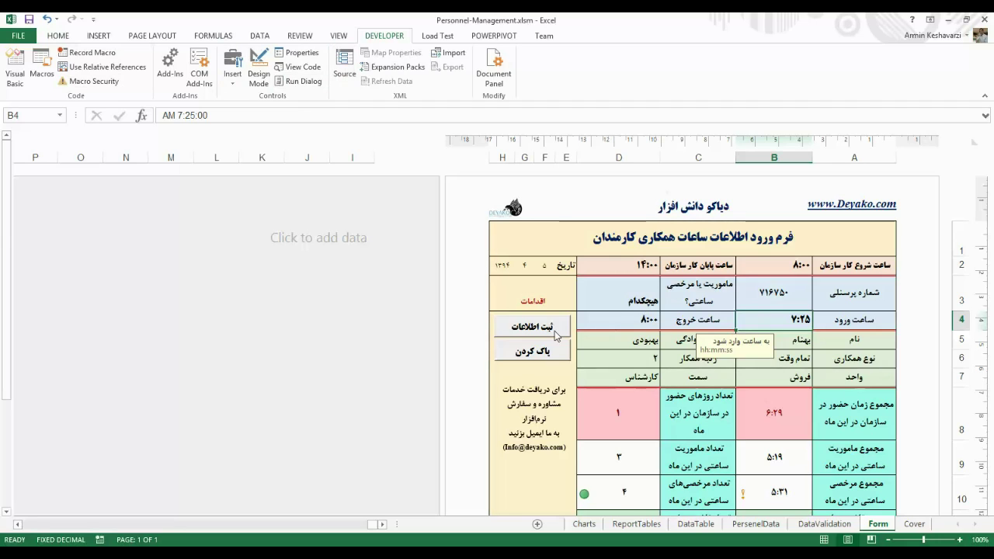
left_click(640, 320)
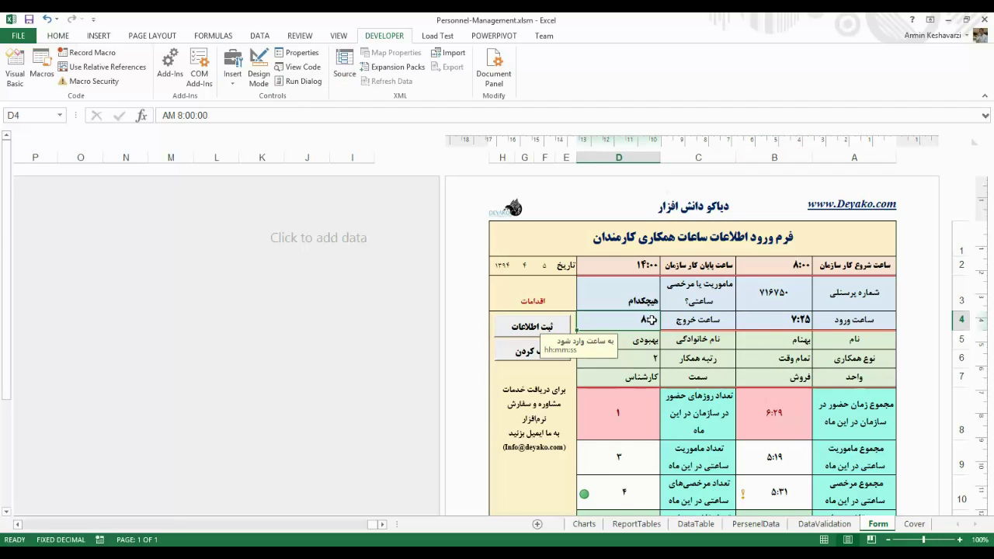
left_click(774, 314)
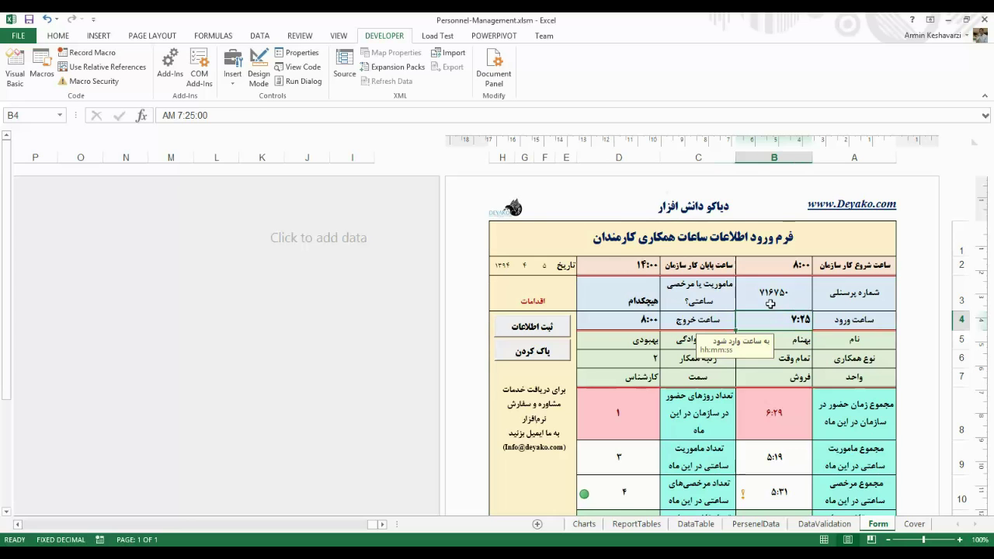
left_click(765, 302)
left_click(637, 299)
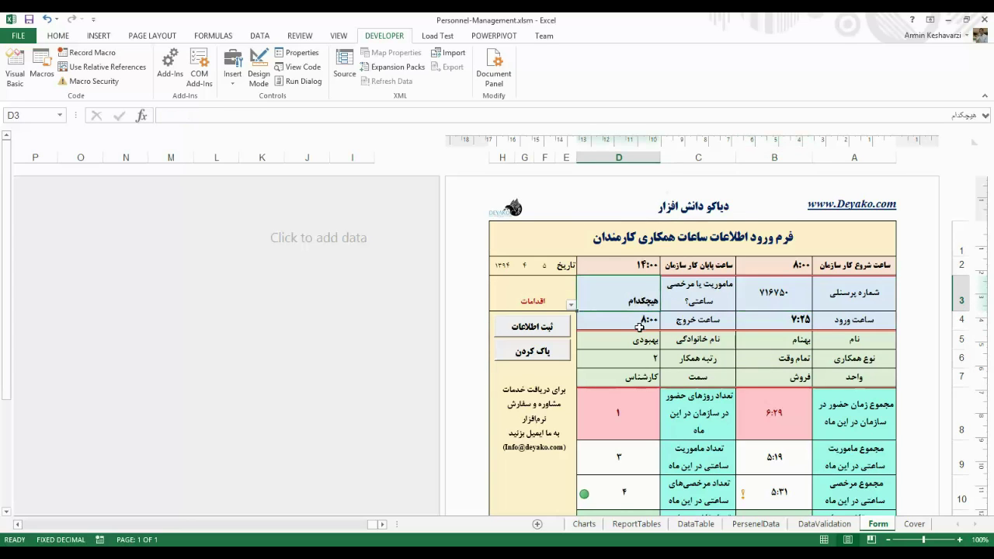
left_click(638, 322)
left_click(769, 323)
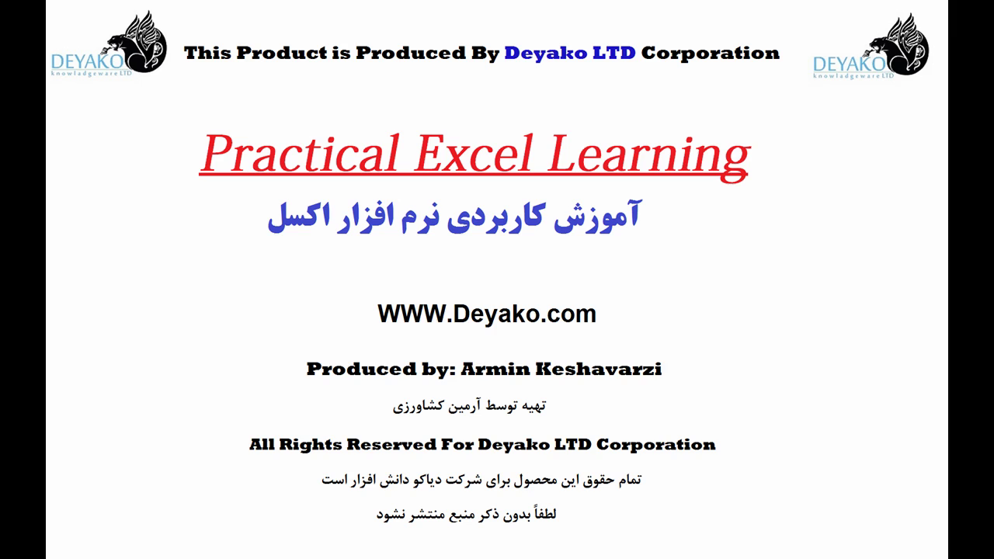